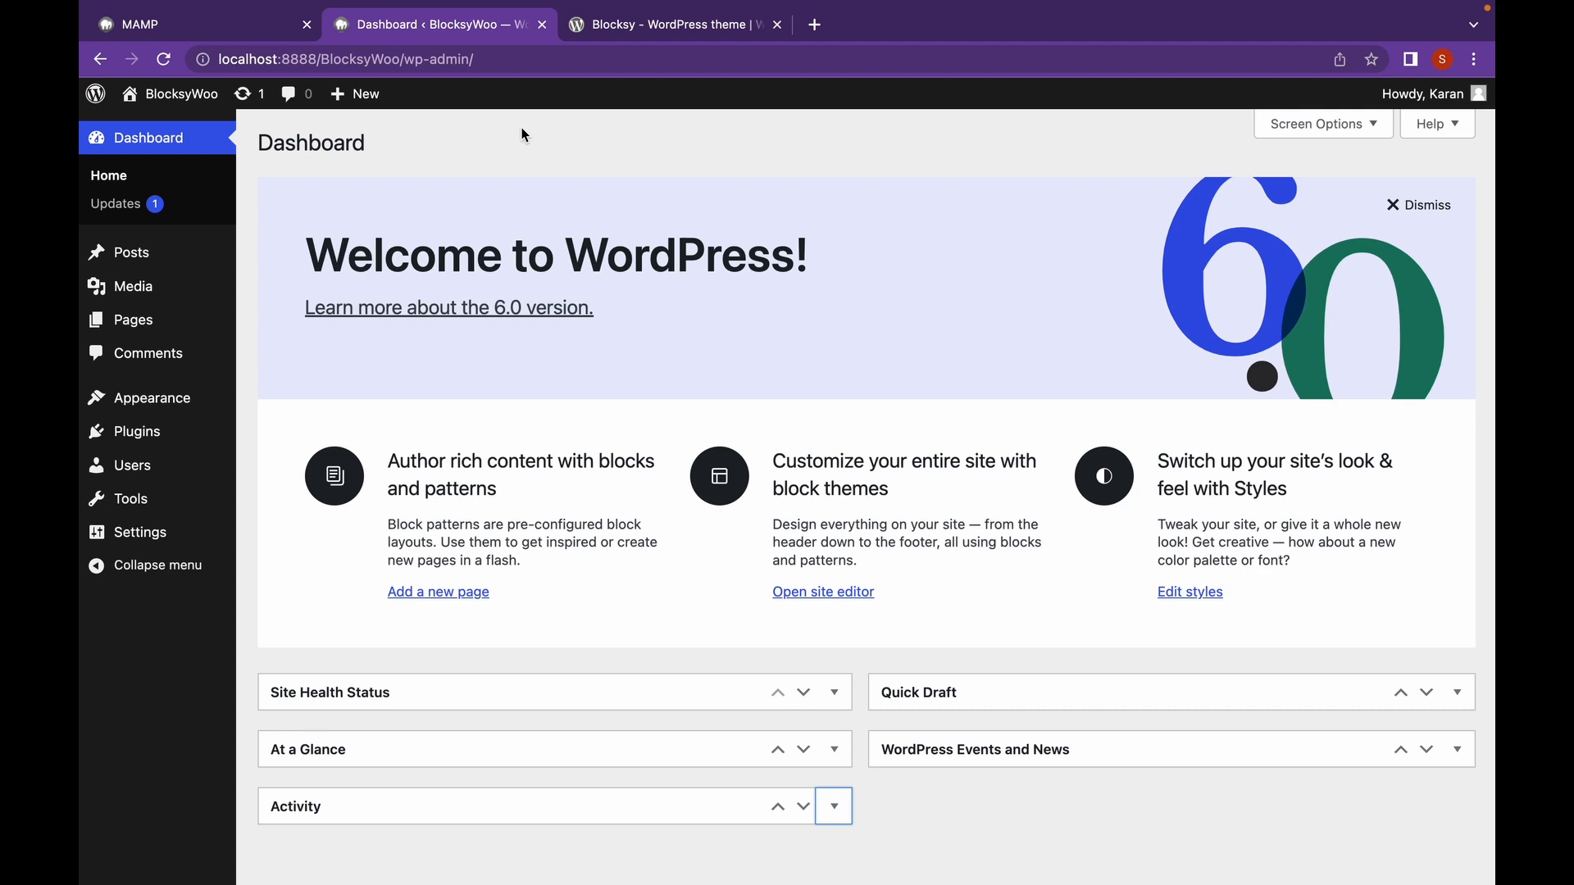
Search the theme directory for 'blocksy' and start installing the Blocksy theme.
mouse_move(164, 398)
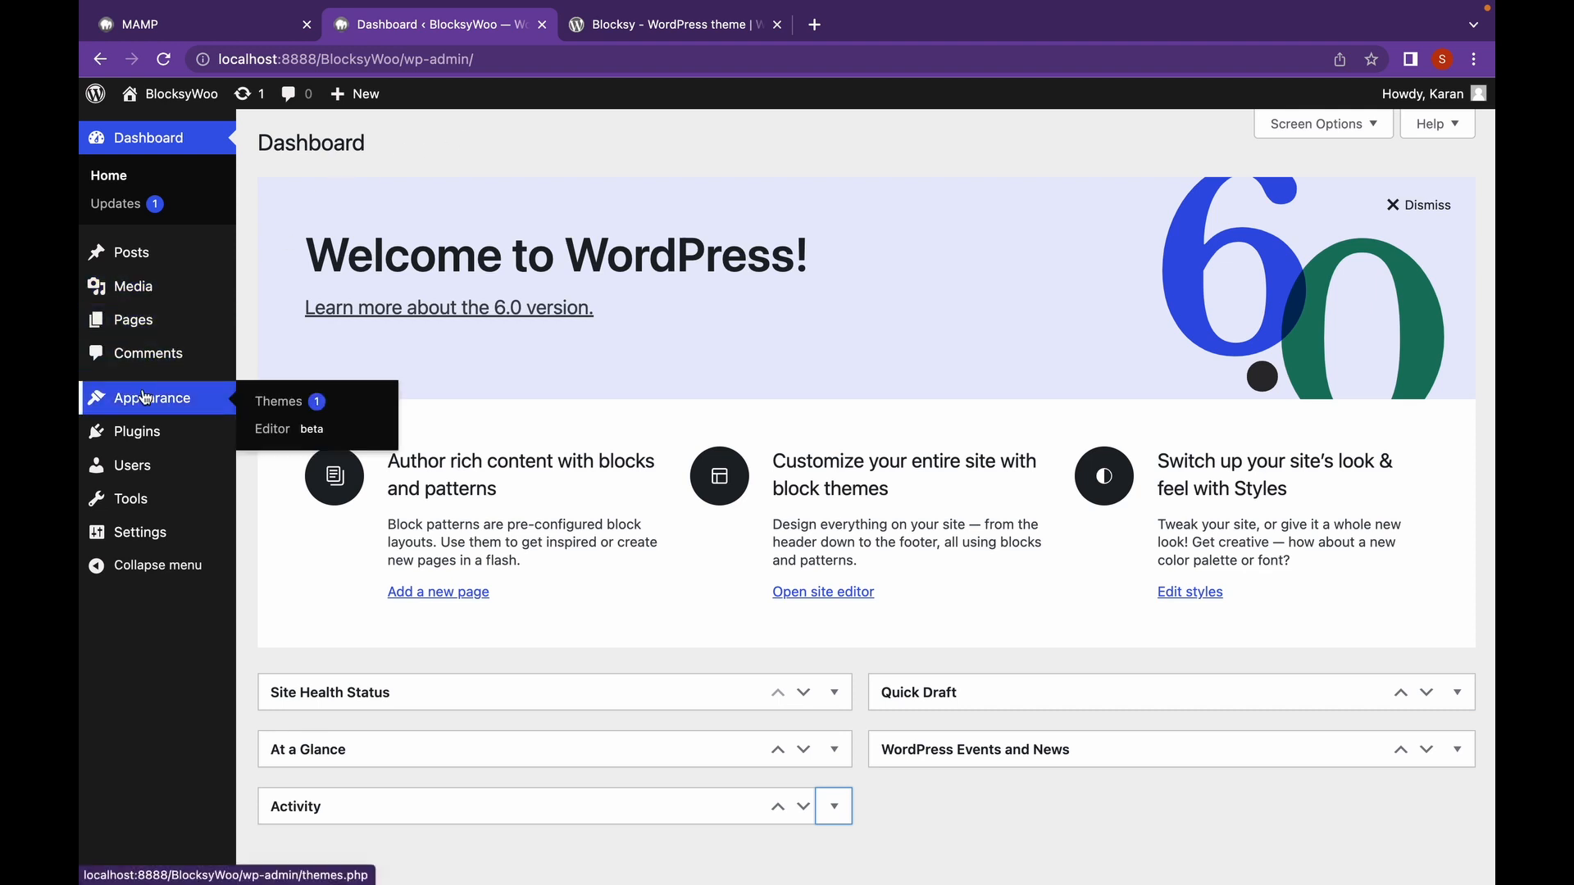
click(273, 399)
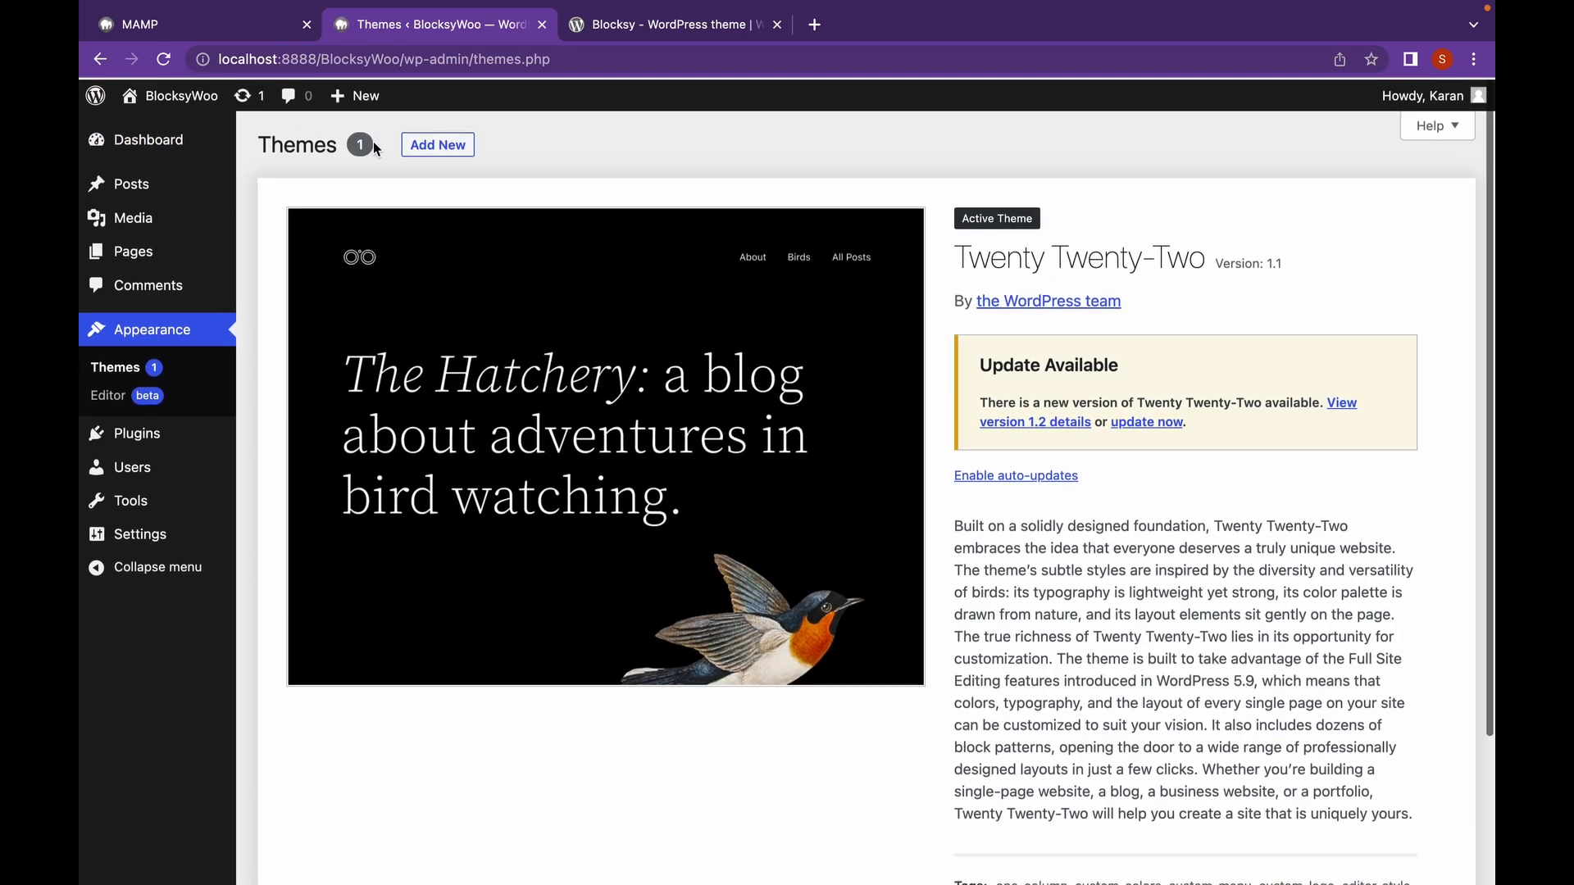
click(437, 146)
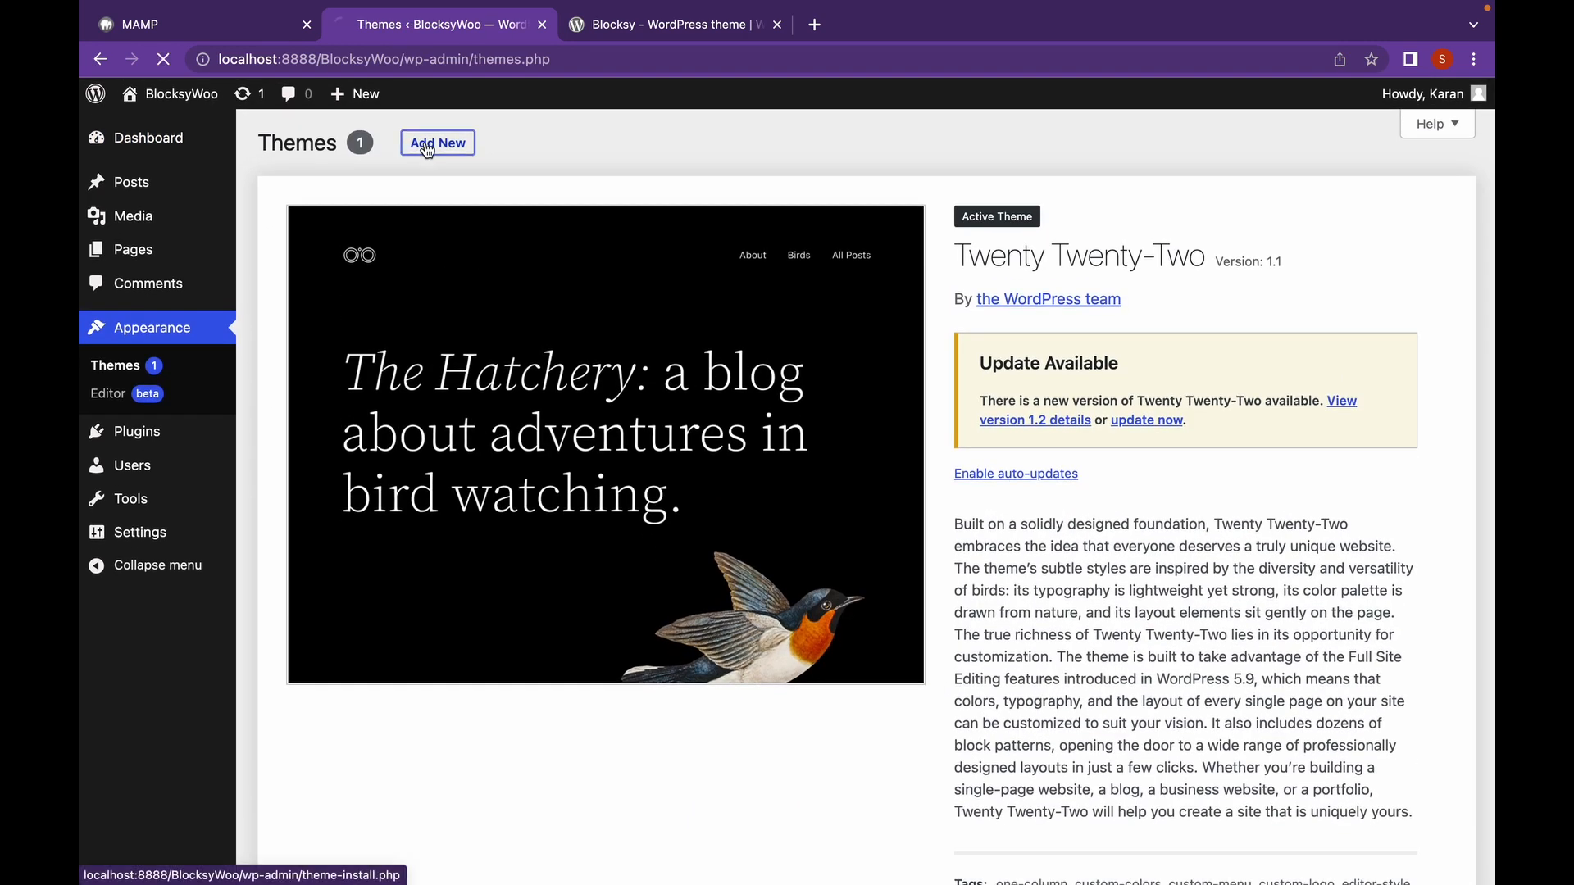
click(1250, 200)
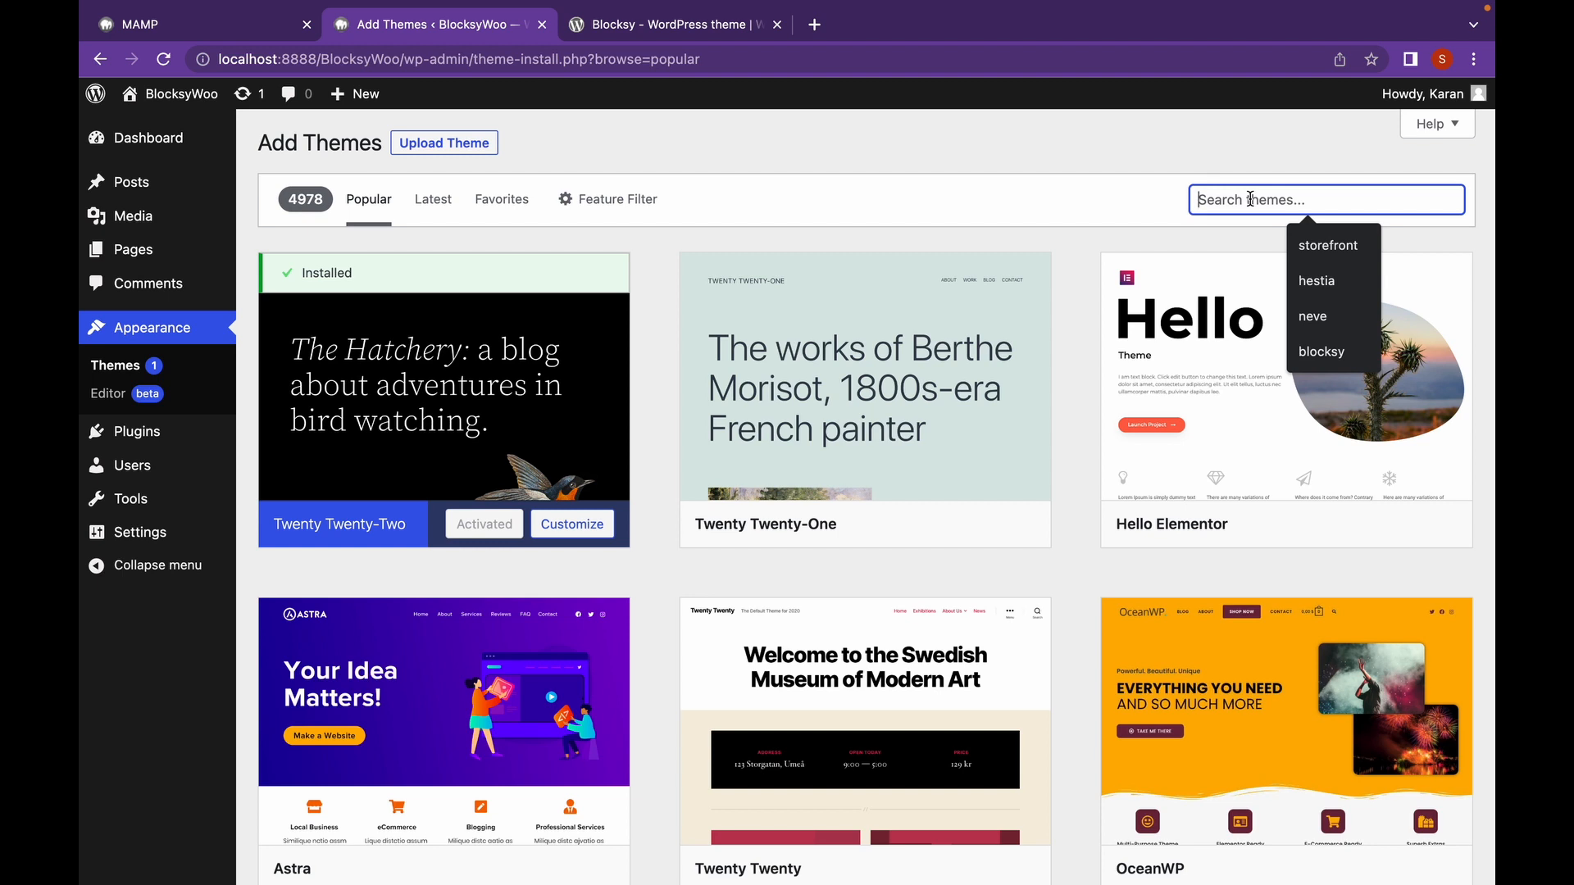
text(block)
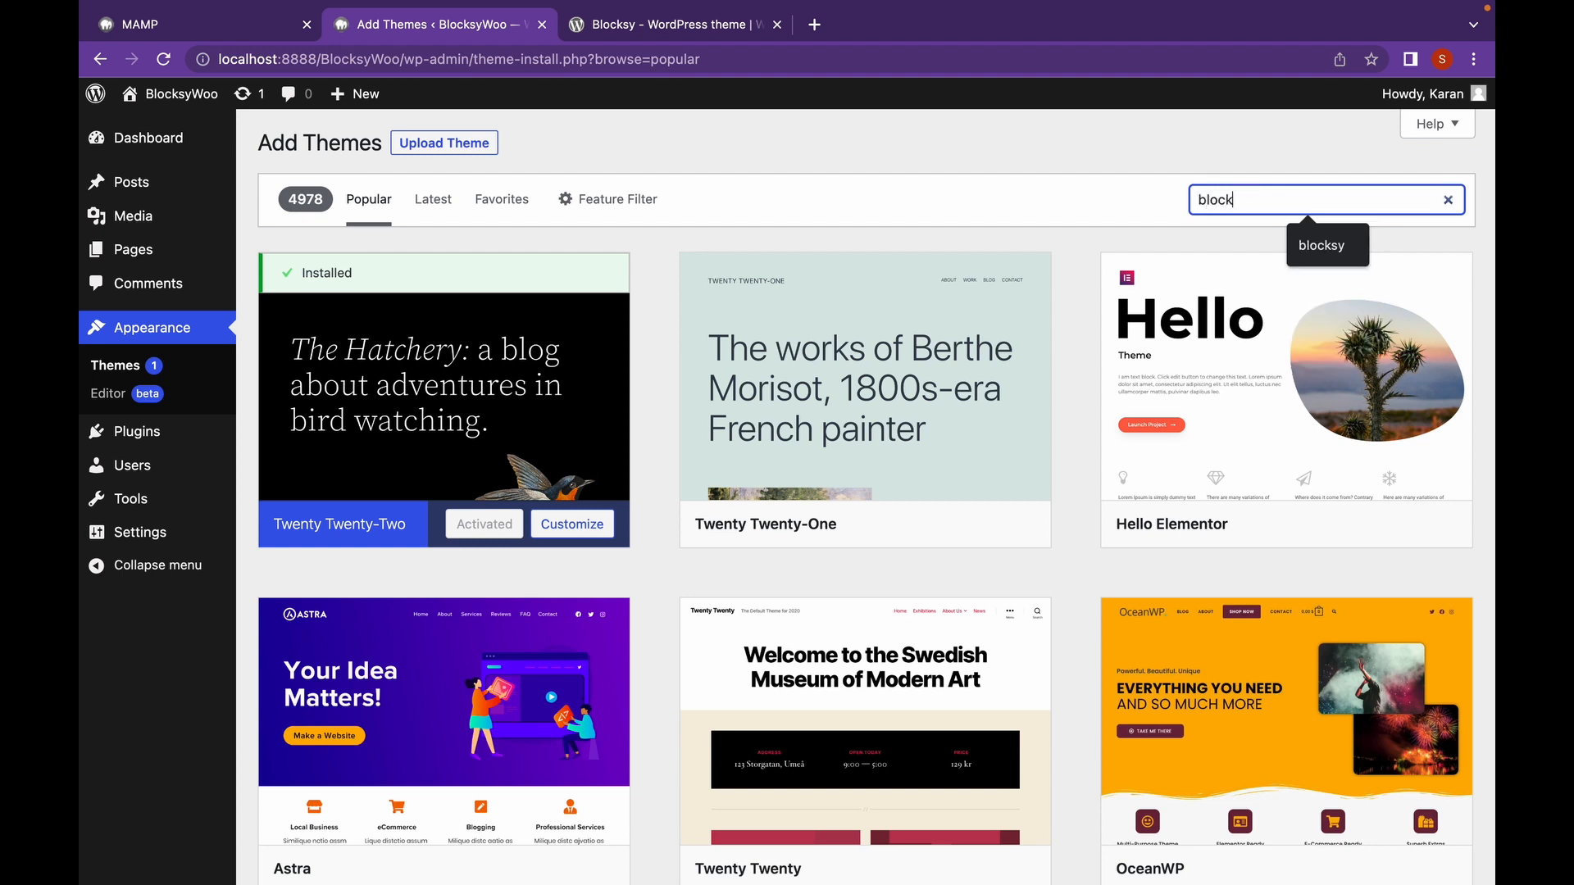
text(sy)
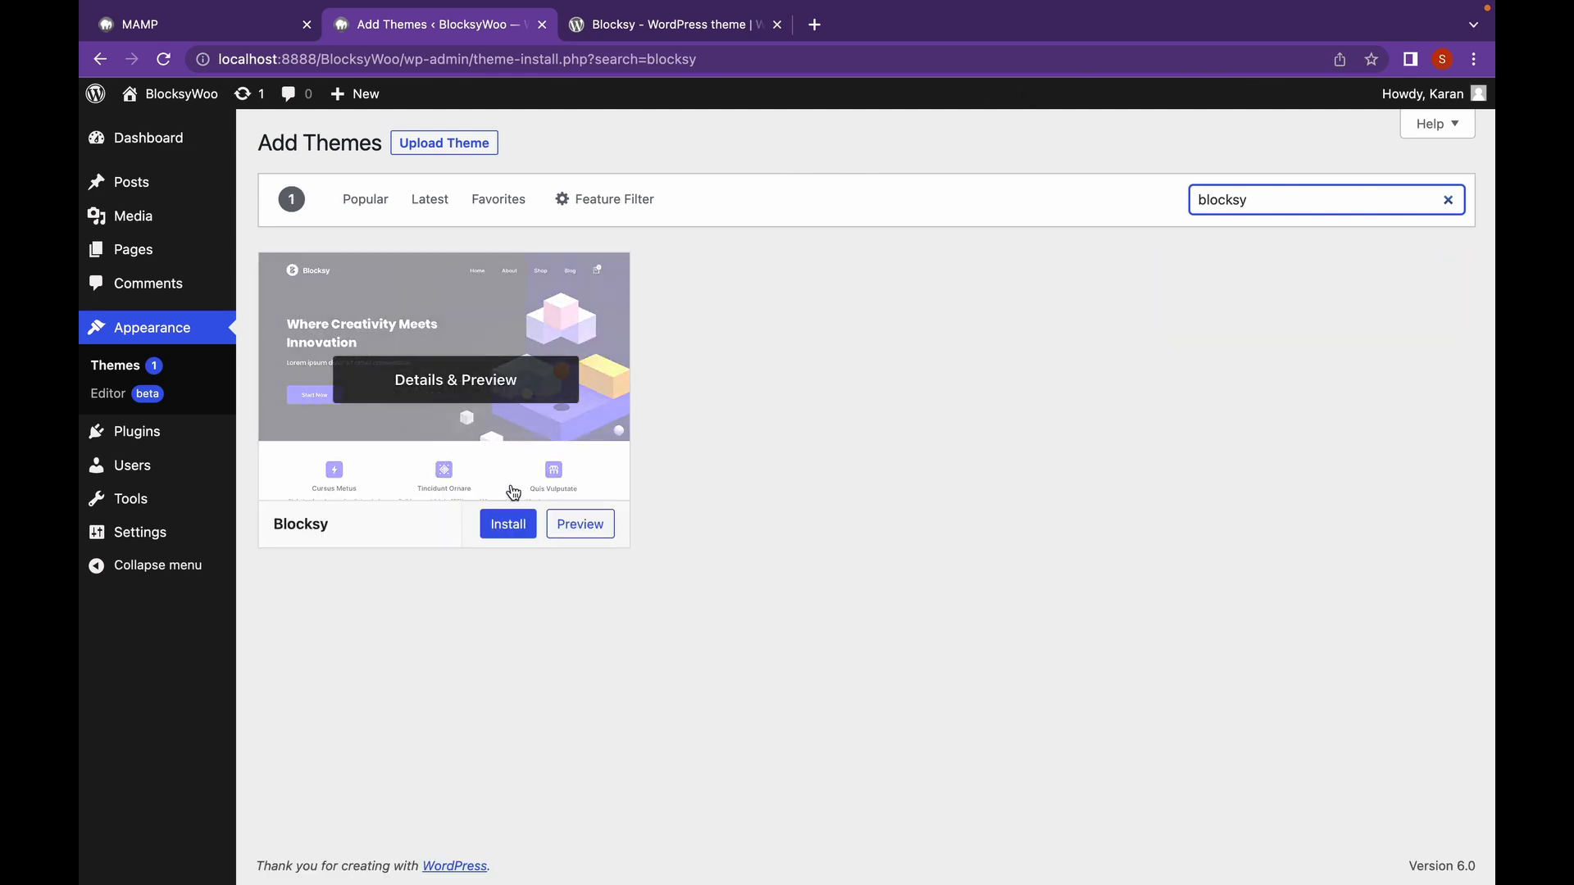
click(510, 525)
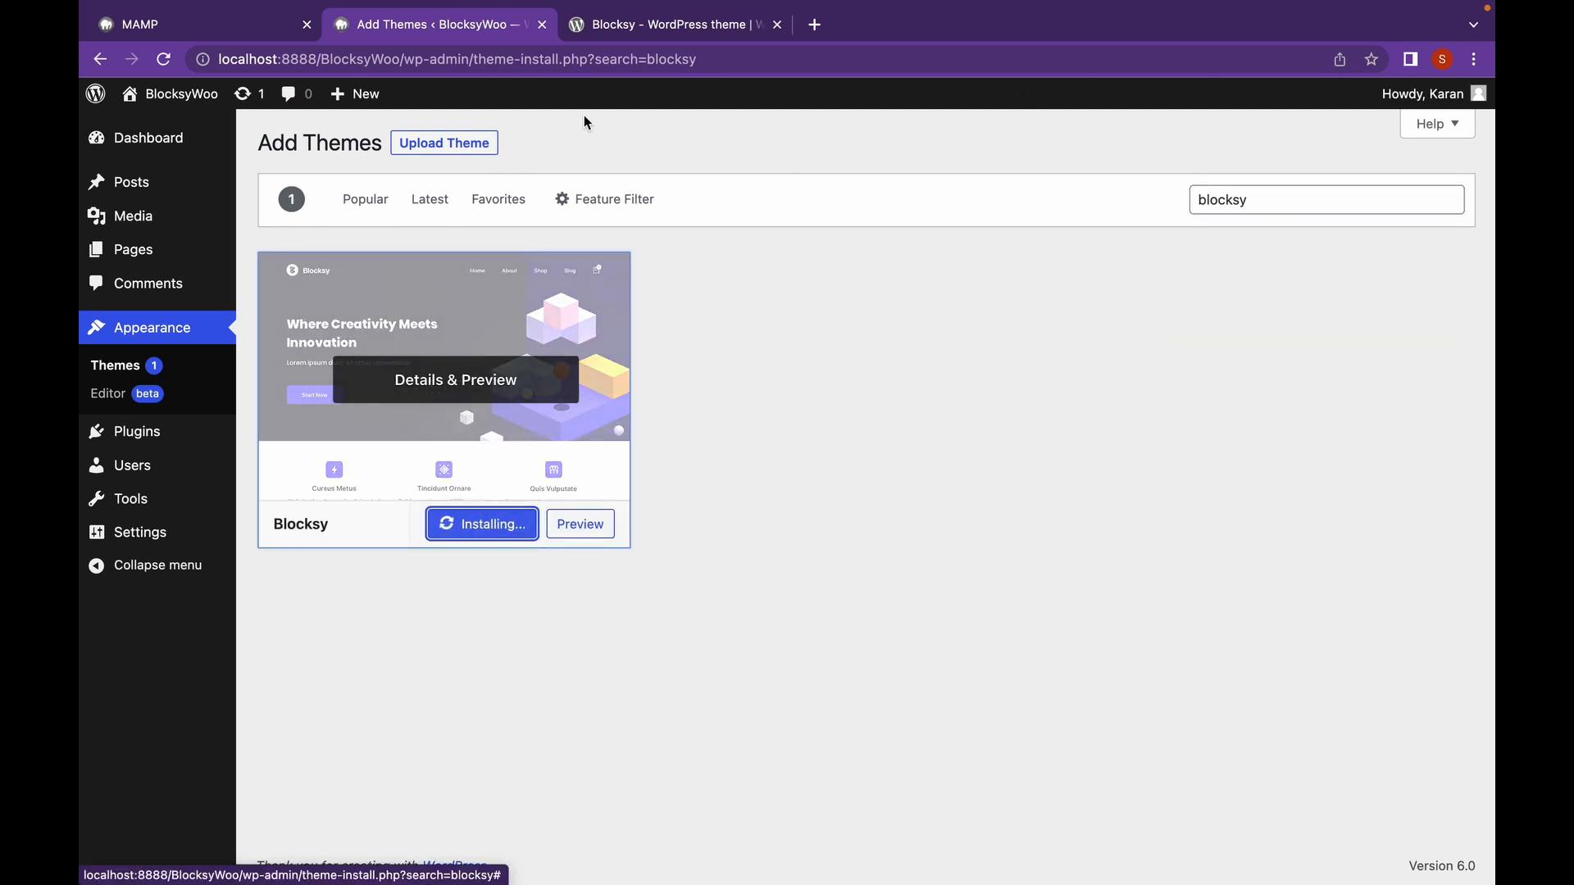
Download the Blocksy theme zip from its wordpress.org page and return to Add Themes.
click(605, 25)
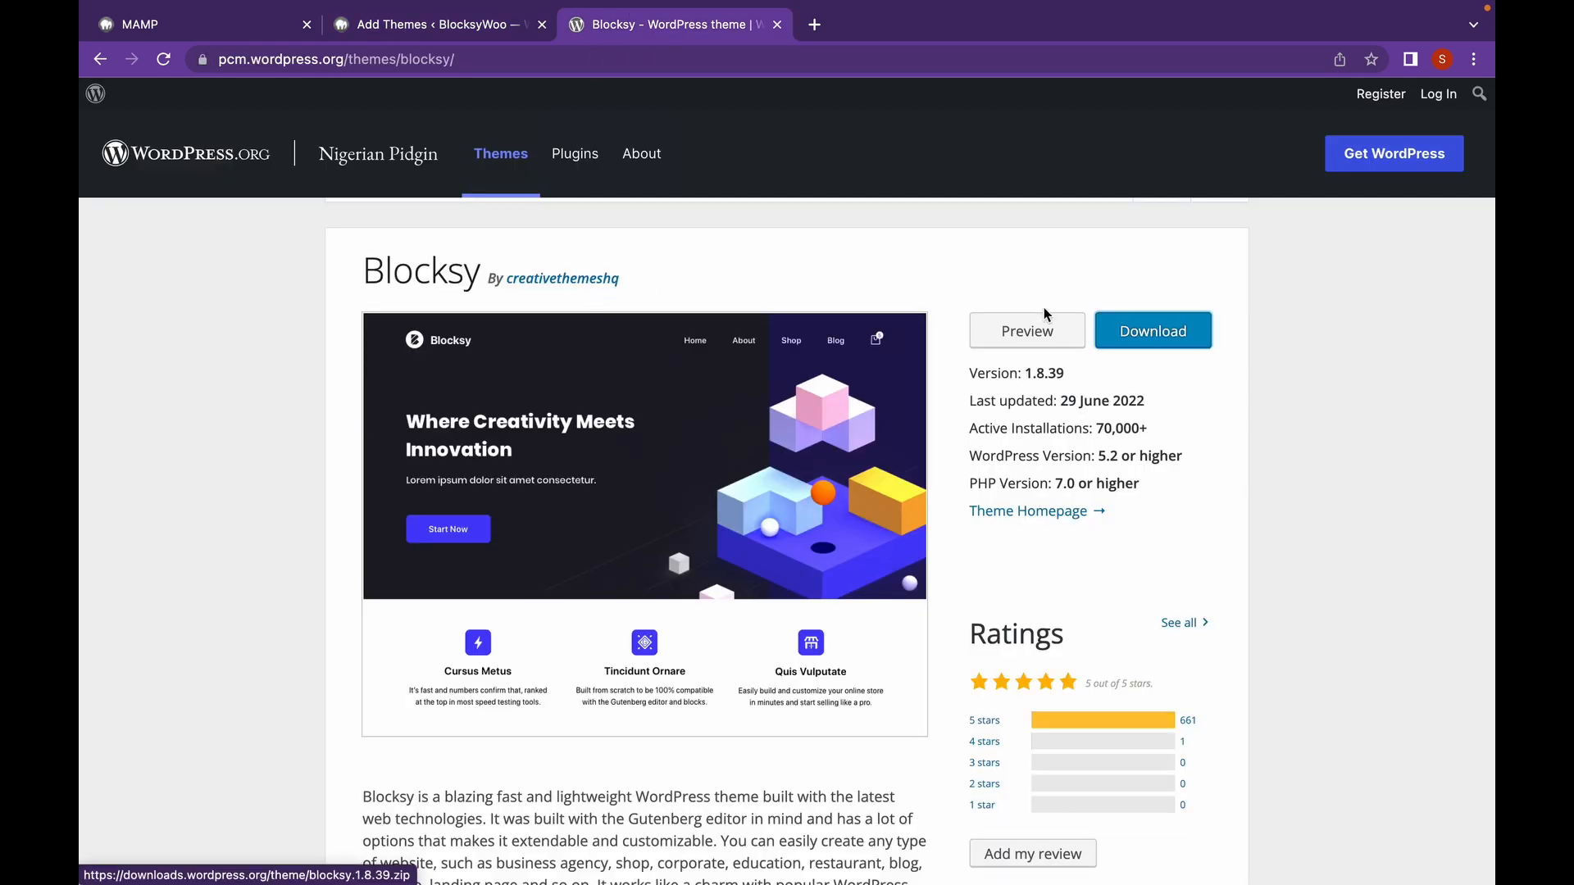
click(1124, 336)
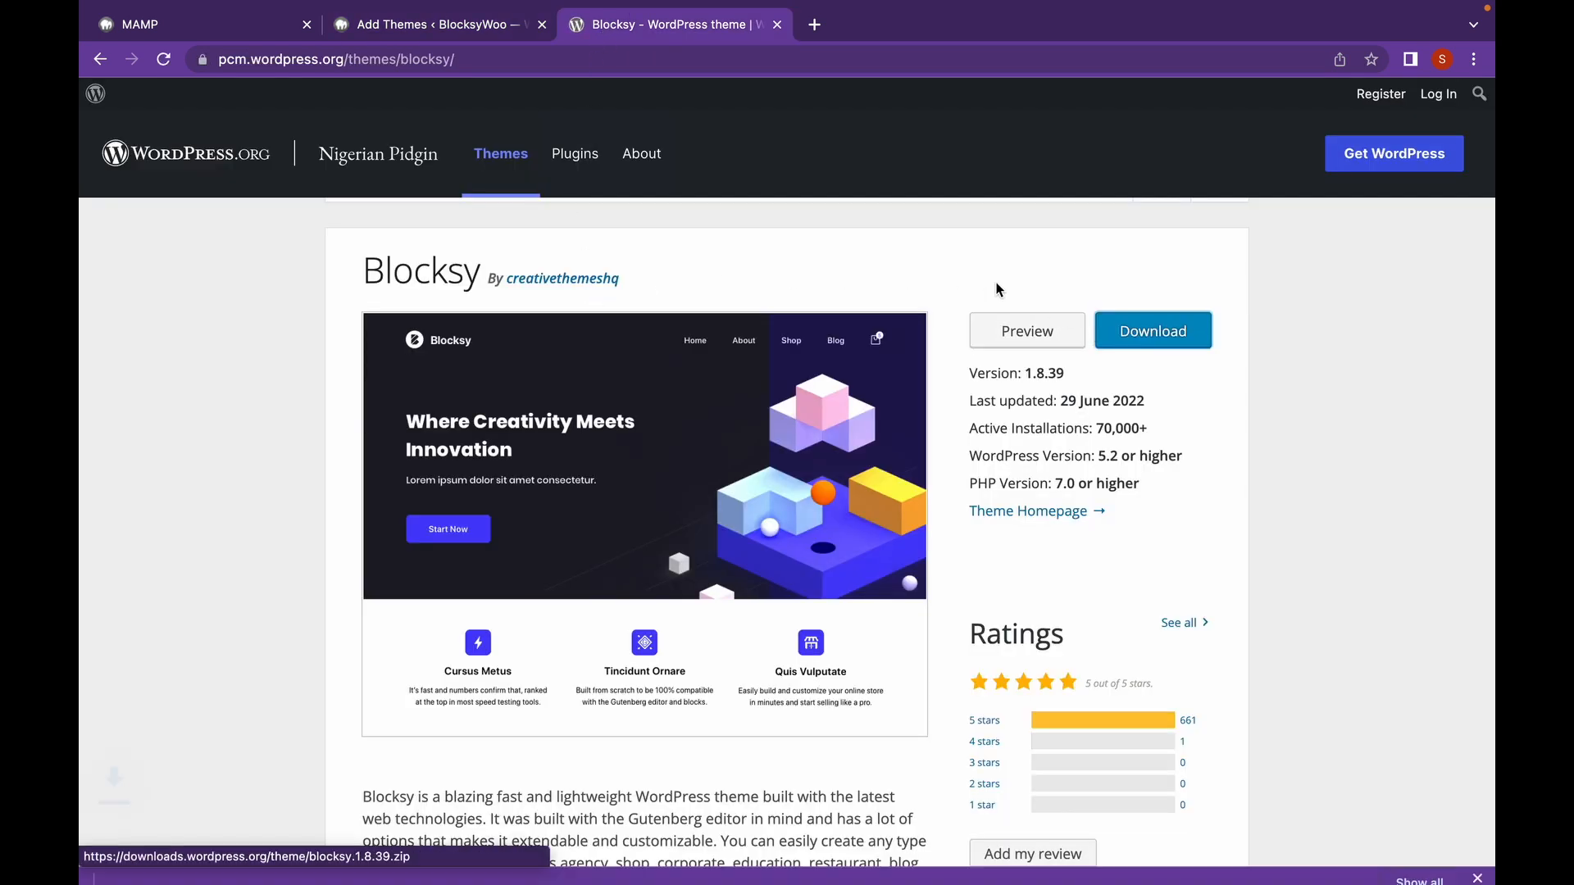
click(495, 33)
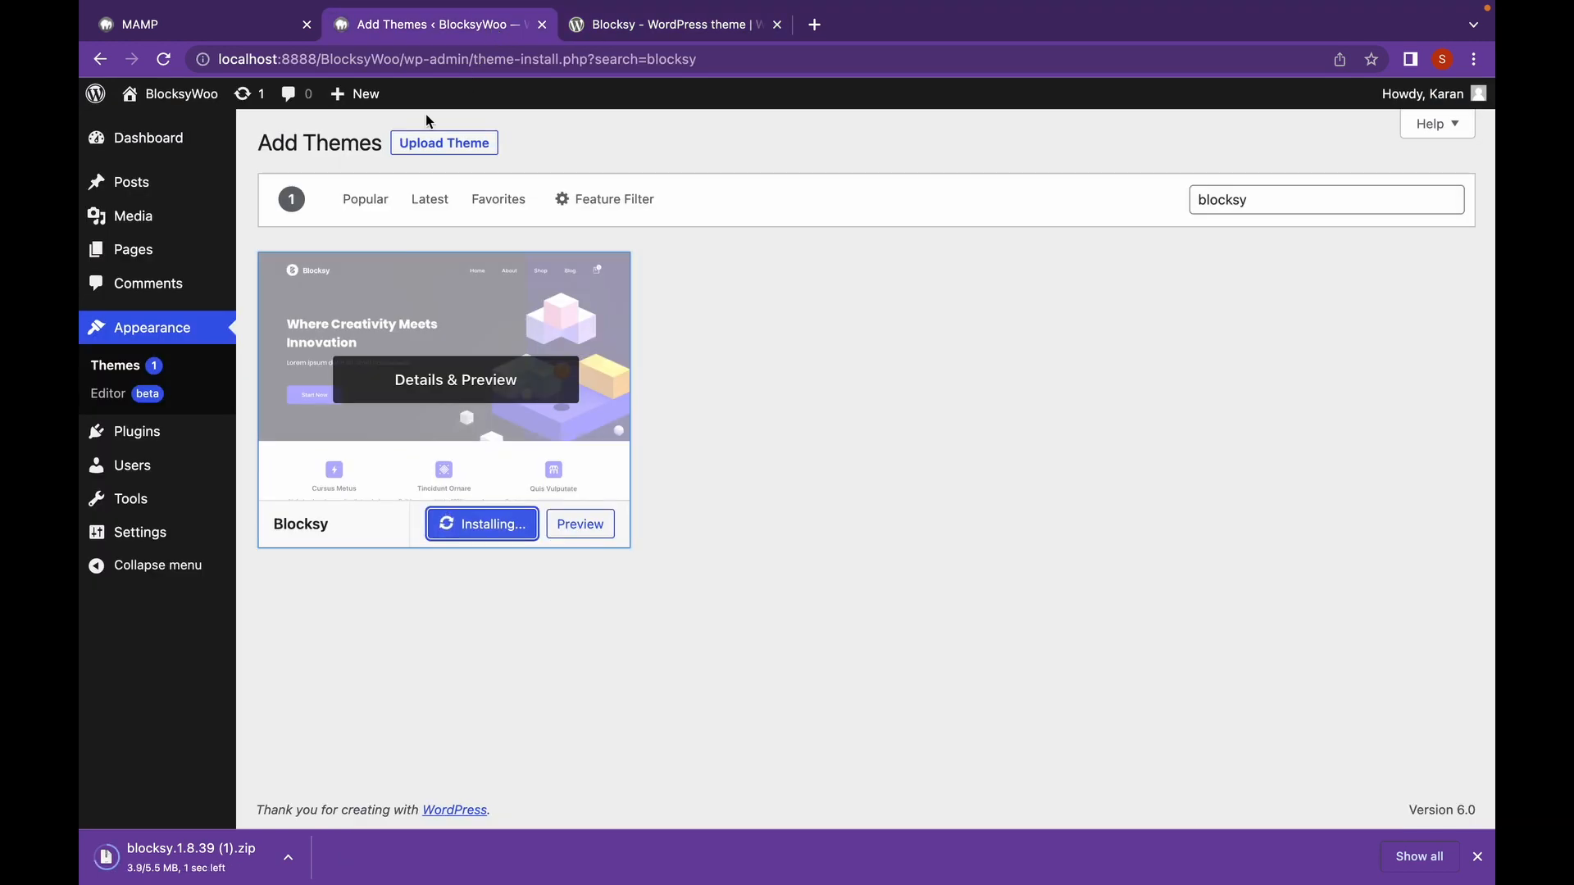
Upload blocksy.1.8.39 (1).zip from Downloads and activate Blocksy as the site theme.
click(439, 149)
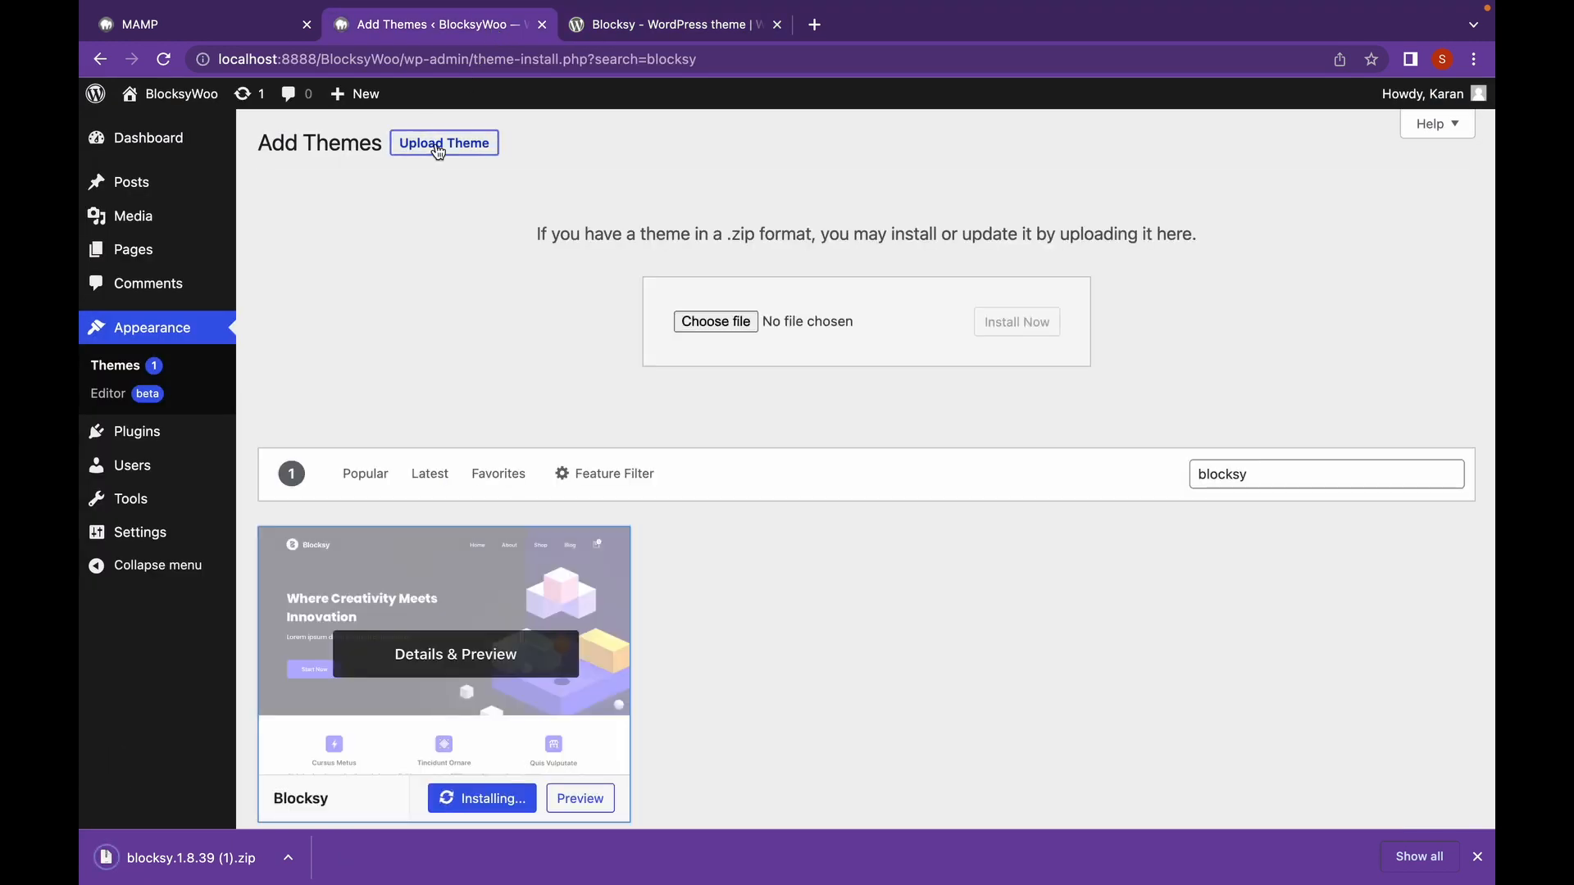
click(716, 322)
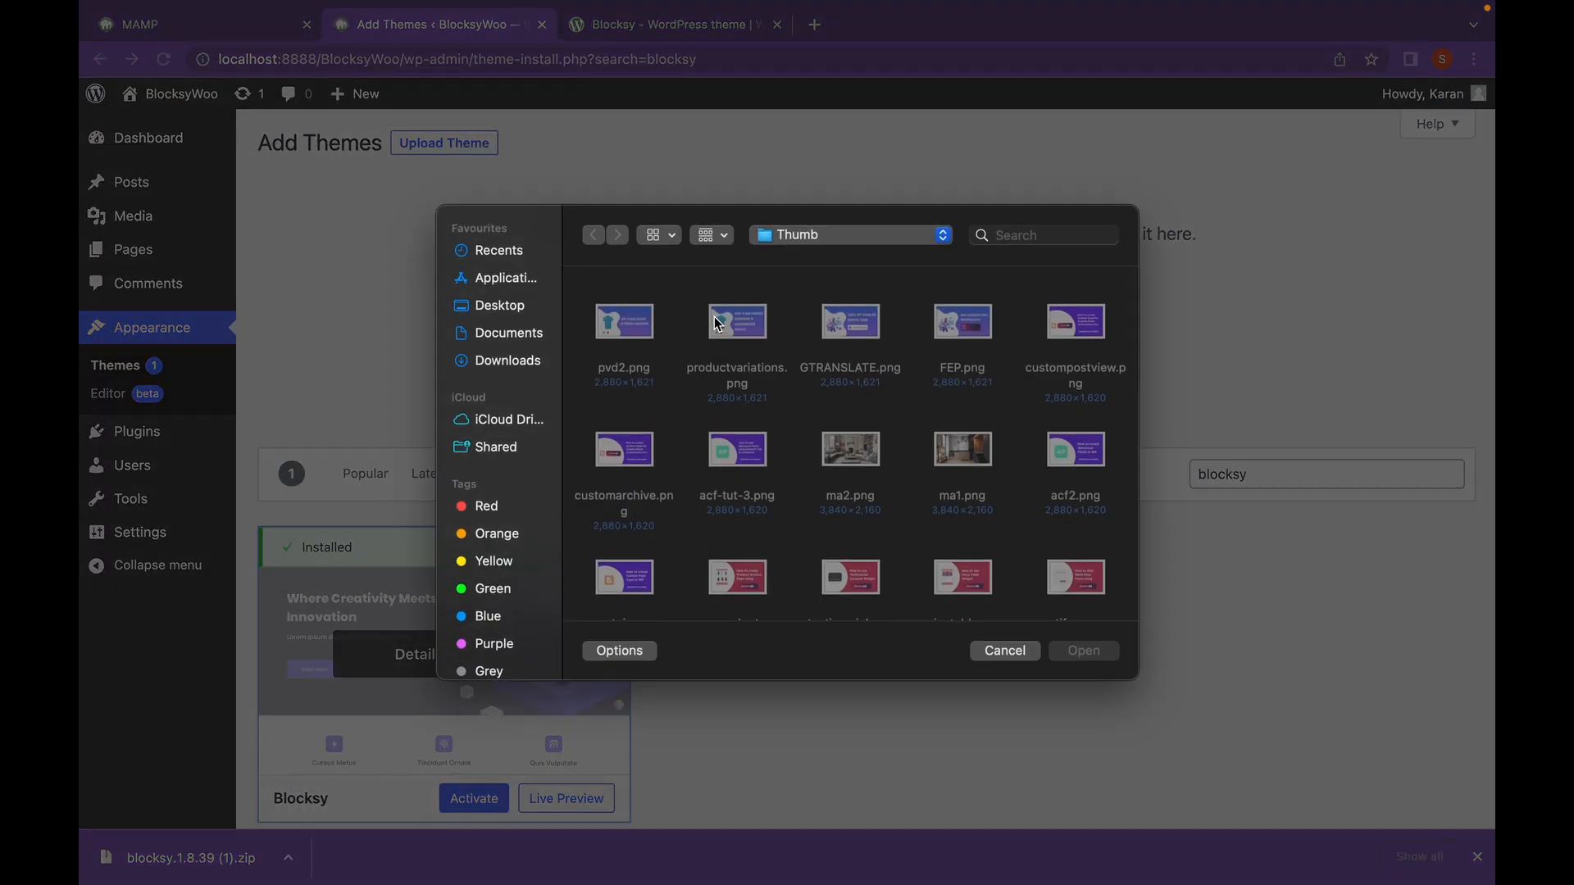
click(537, 358)
click(609, 330)
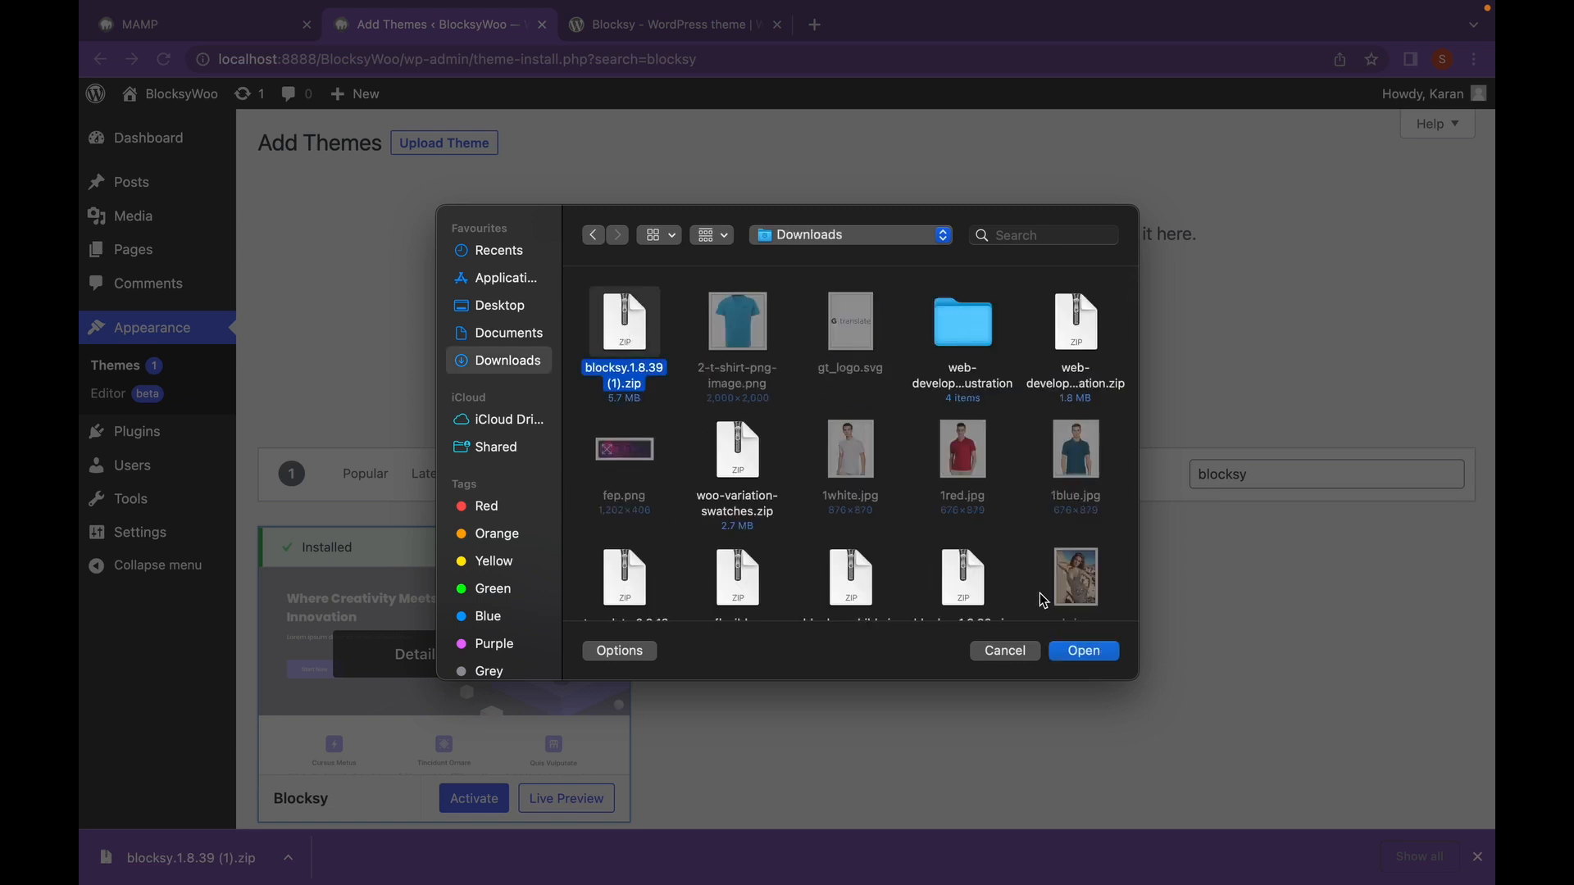
click(1080, 651)
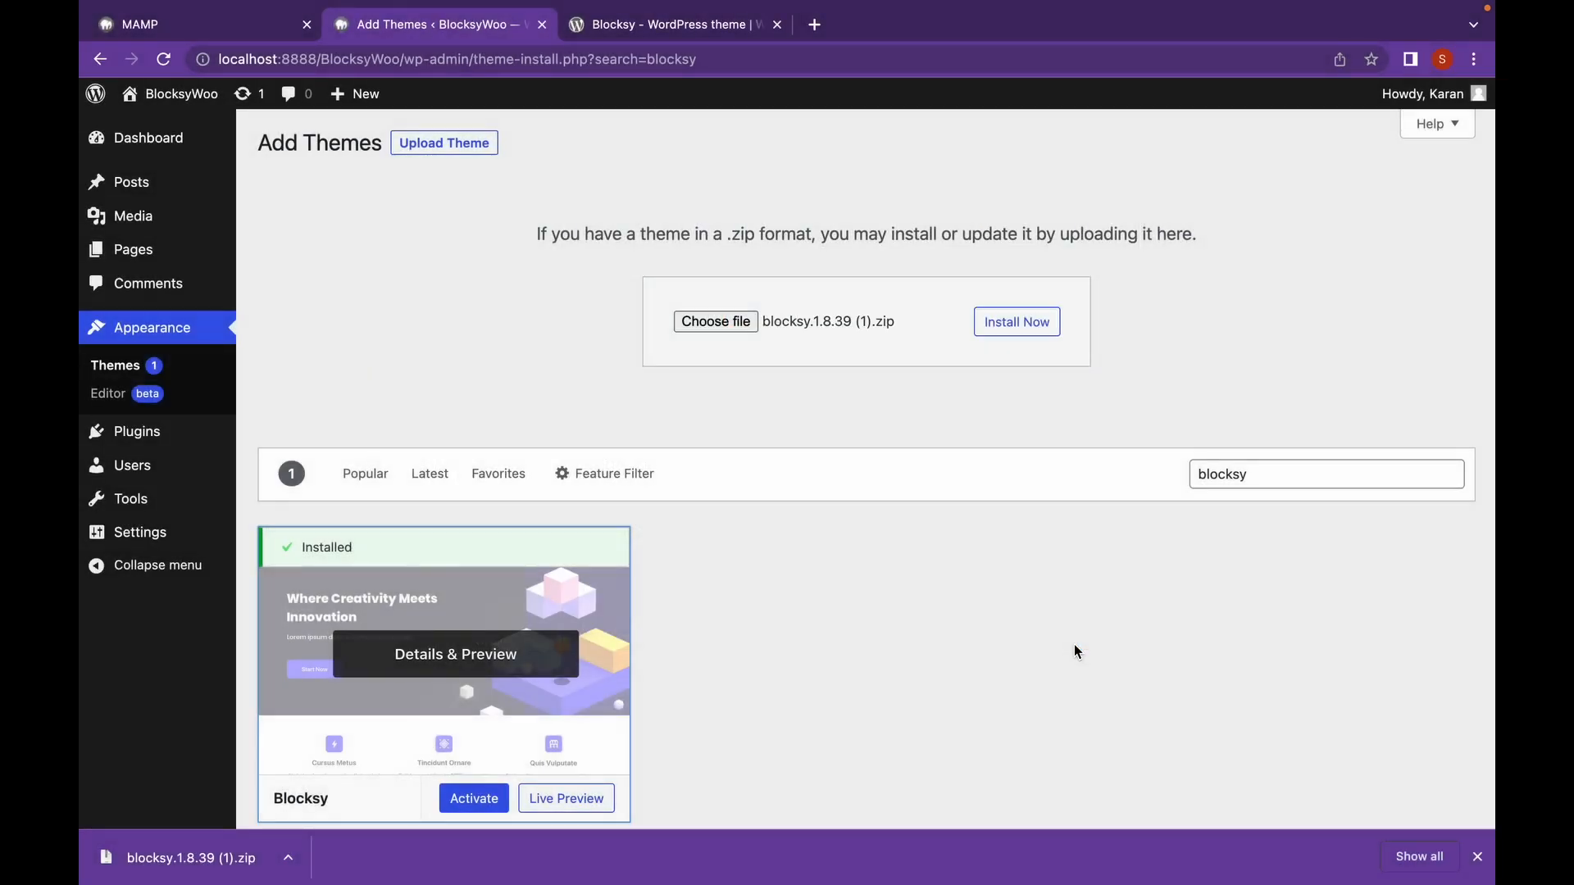
scroll(966, 615, down, 2)
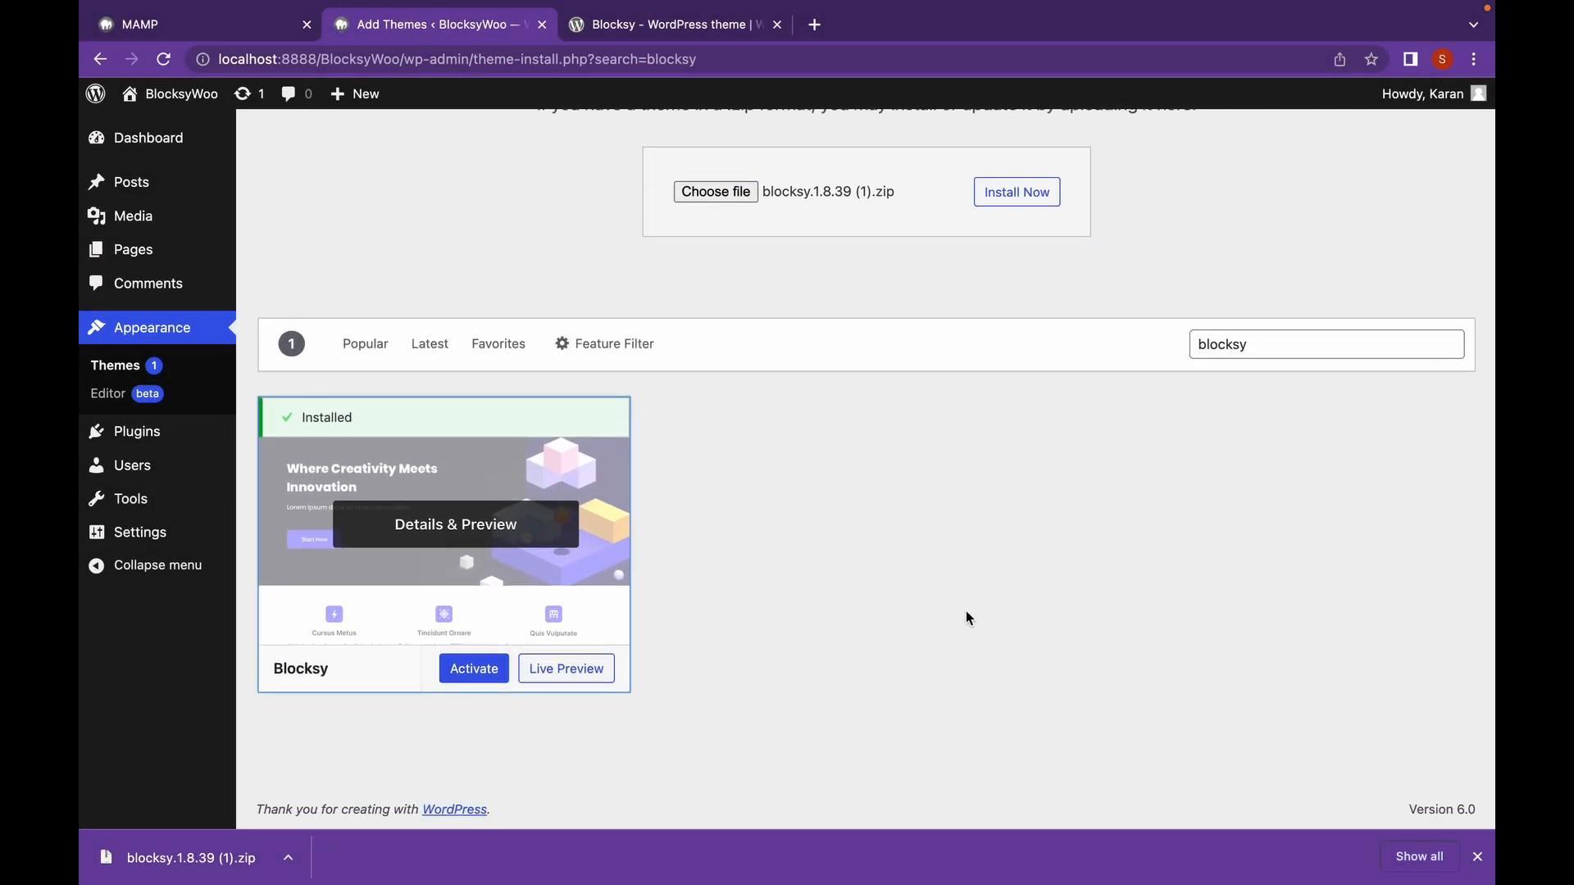
click(485, 660)
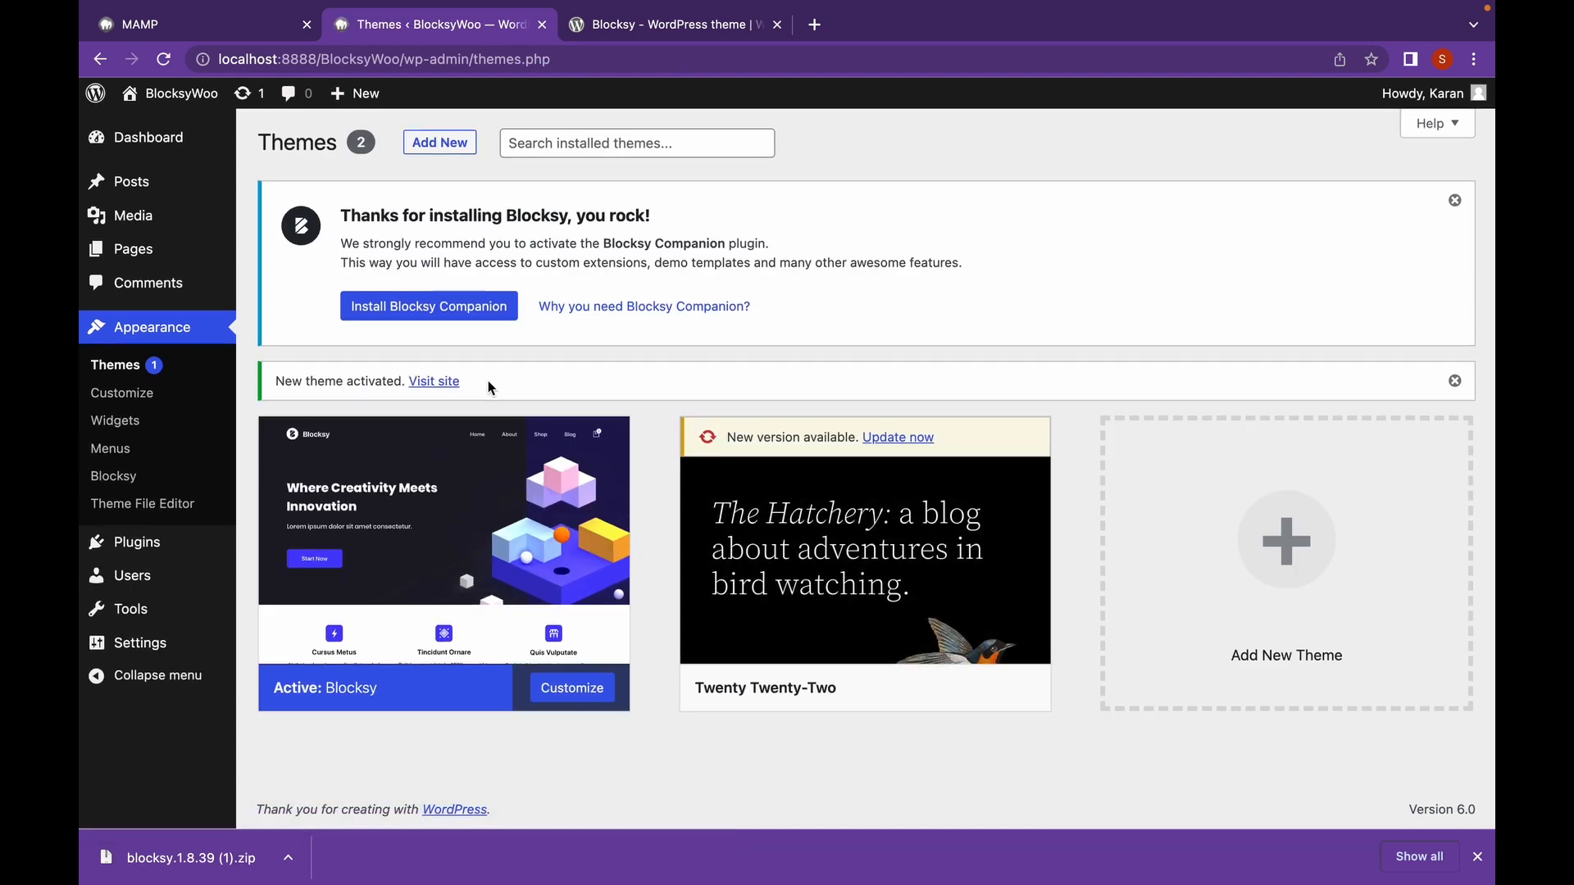
Install and activate the Blocksy Companion plugin from the Blocksy notice on the Themes page.
click(413, 318)
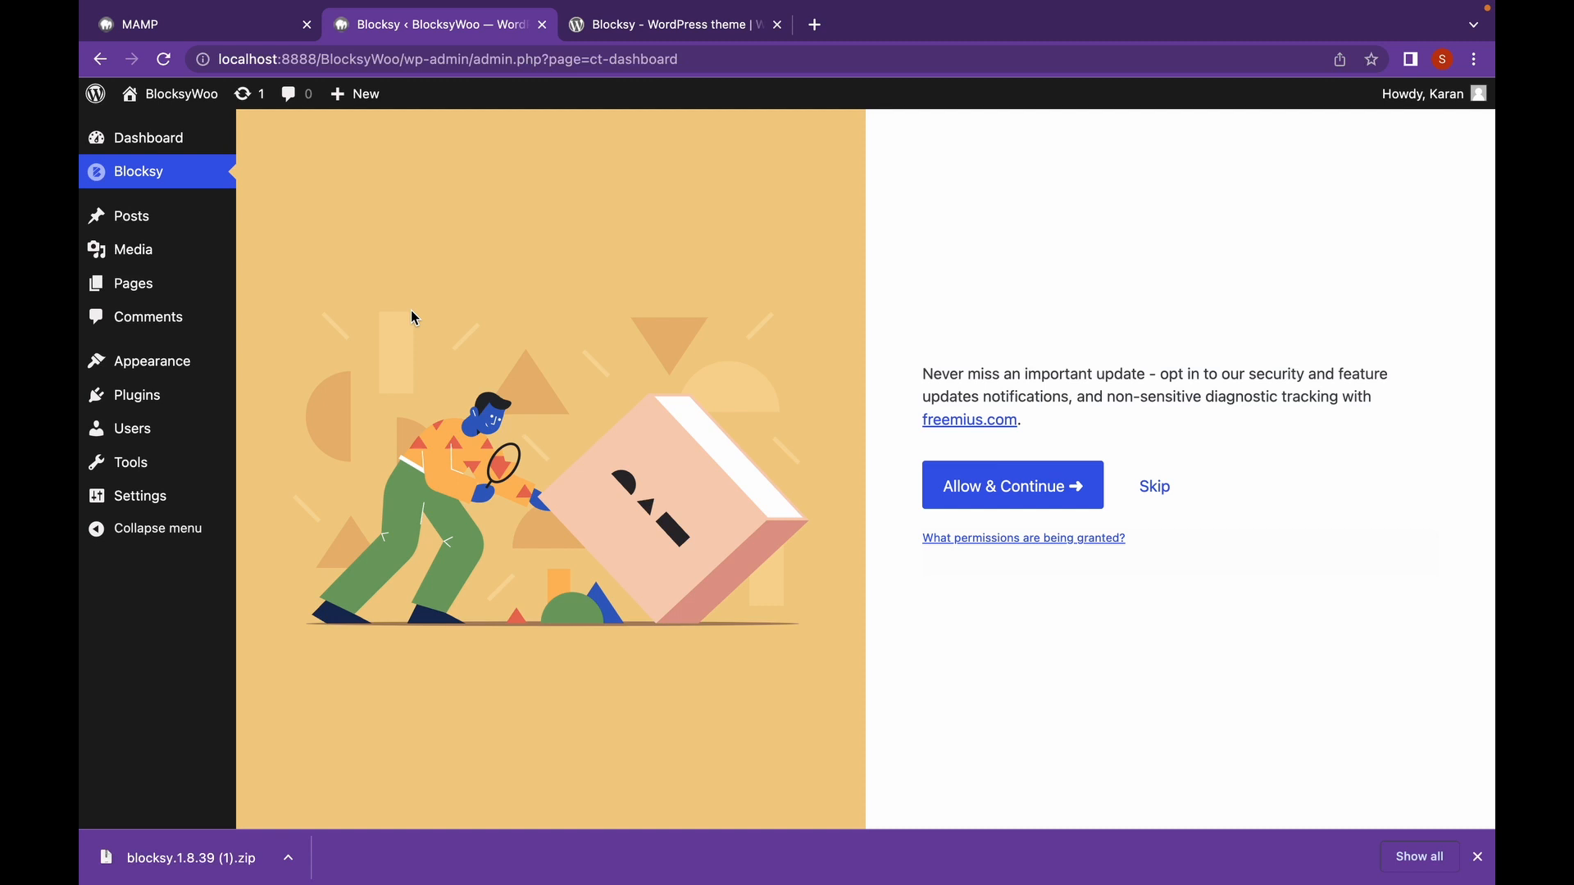
Skip the update opt-in and look through the Blocksy dashboard's Customizer Shortcuts.
click(1155, 486)
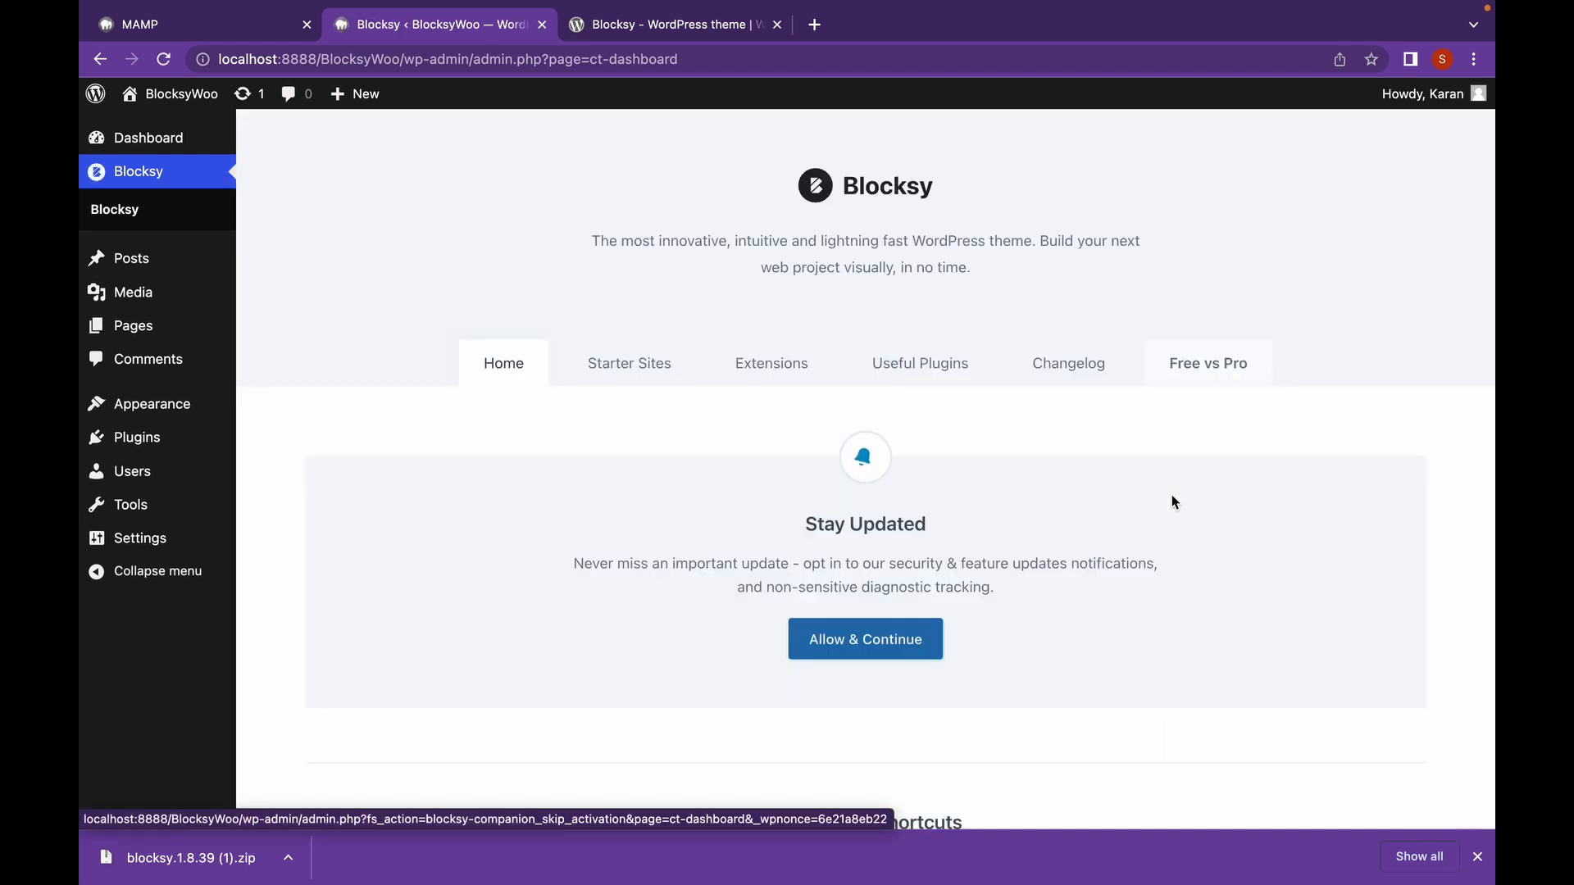
scroll(920, 453, down, 1)
scroll(920, 452, down, 2)
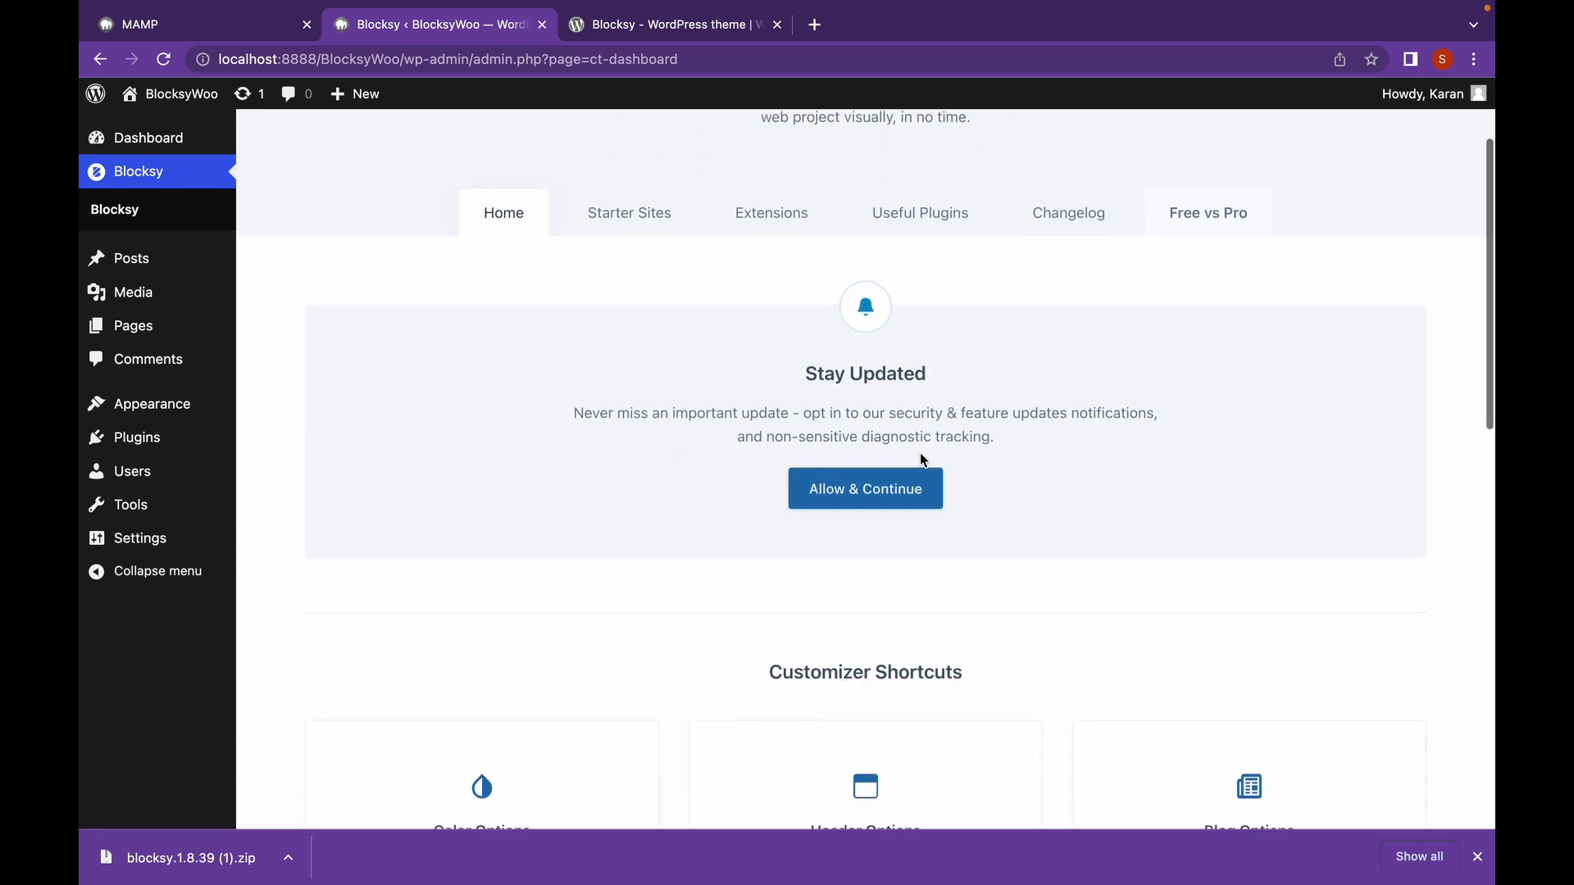
scroll(758, 439, down, 2)
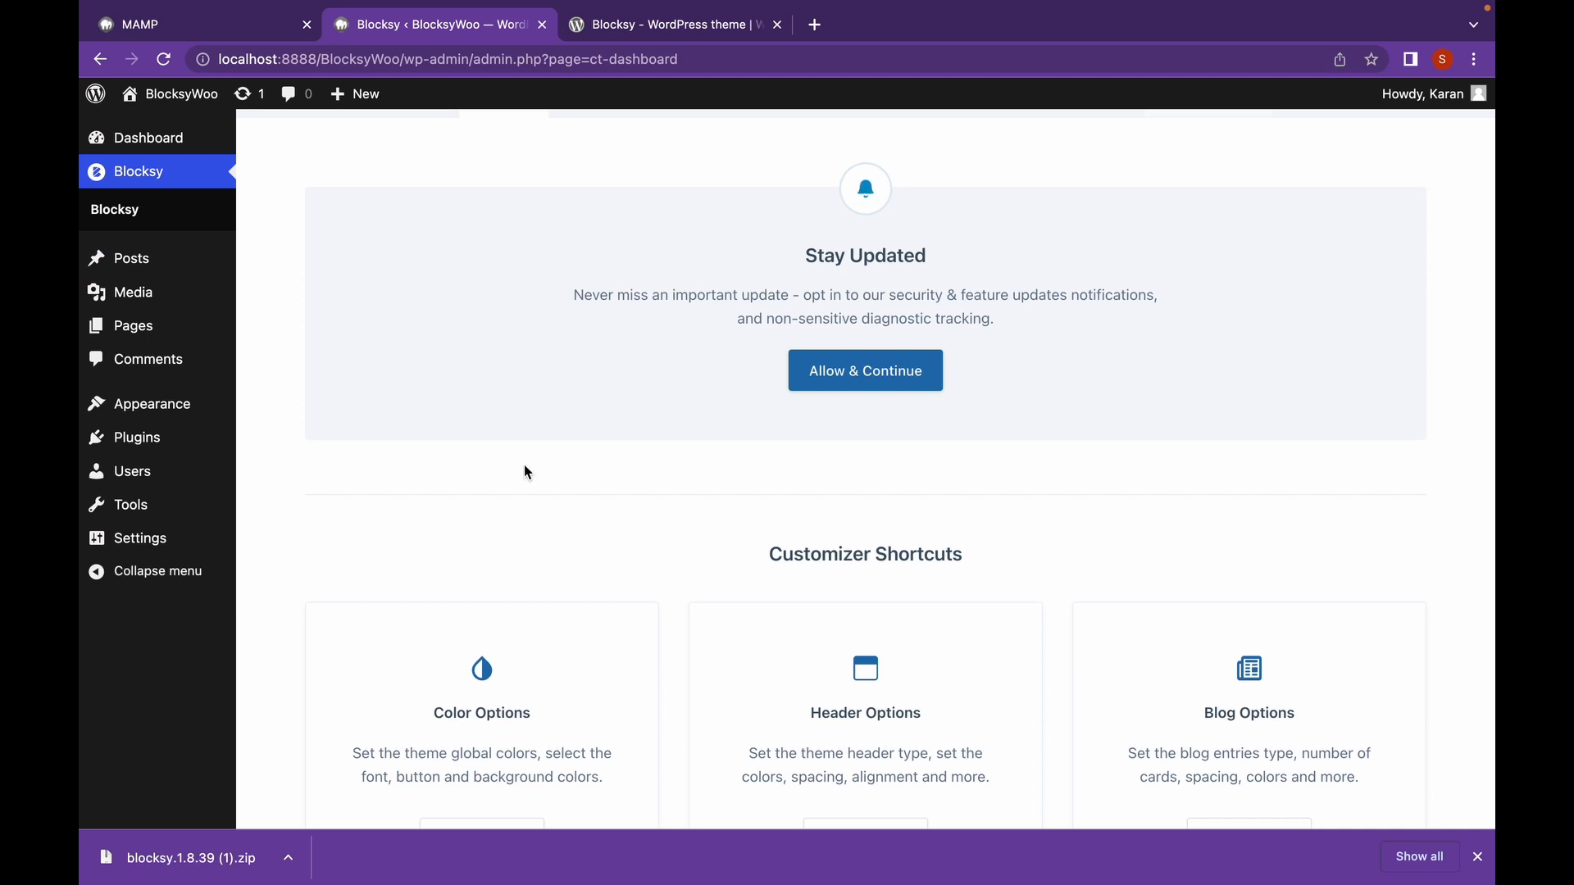
scroll(526, 473, down, 7)
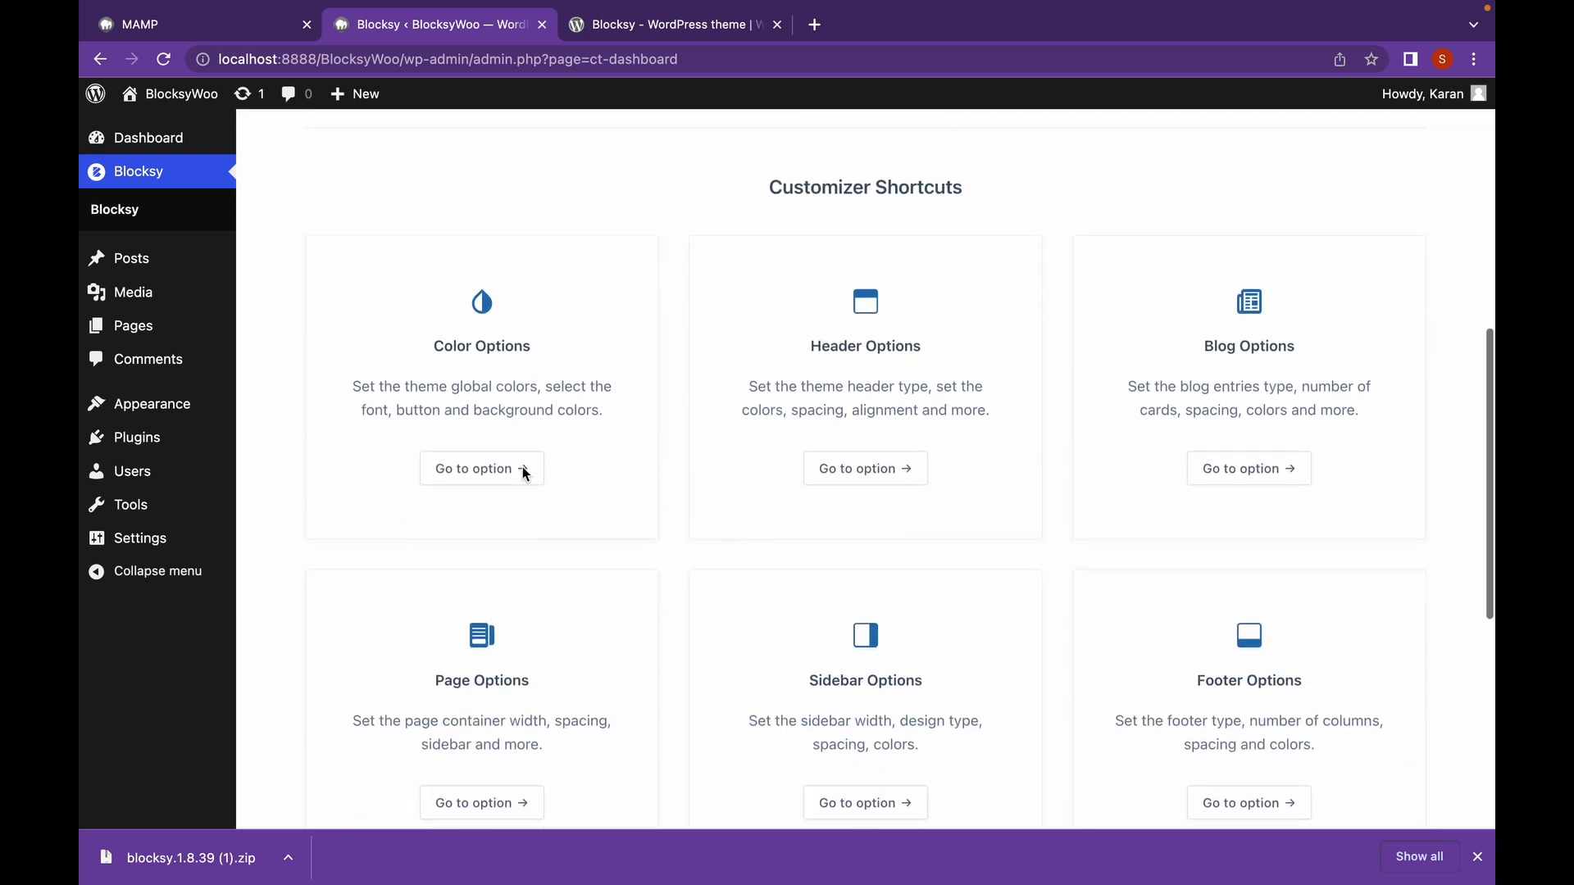
scroll(523, 474, down, 5)
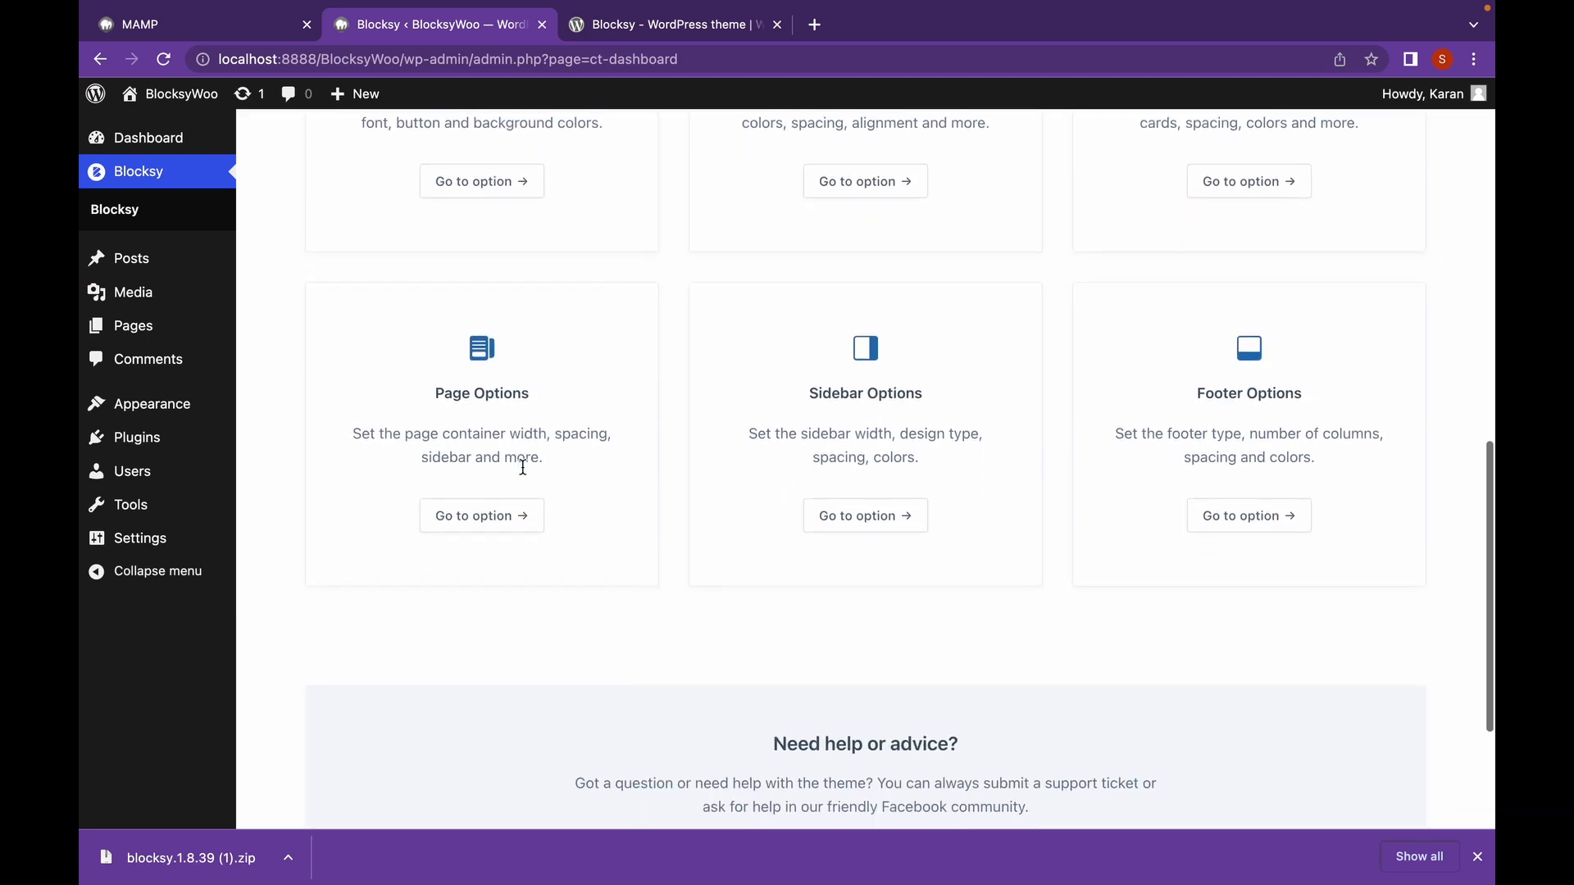
scroll(523, 473, down, 1)
scroll(523, 467, up, 7)
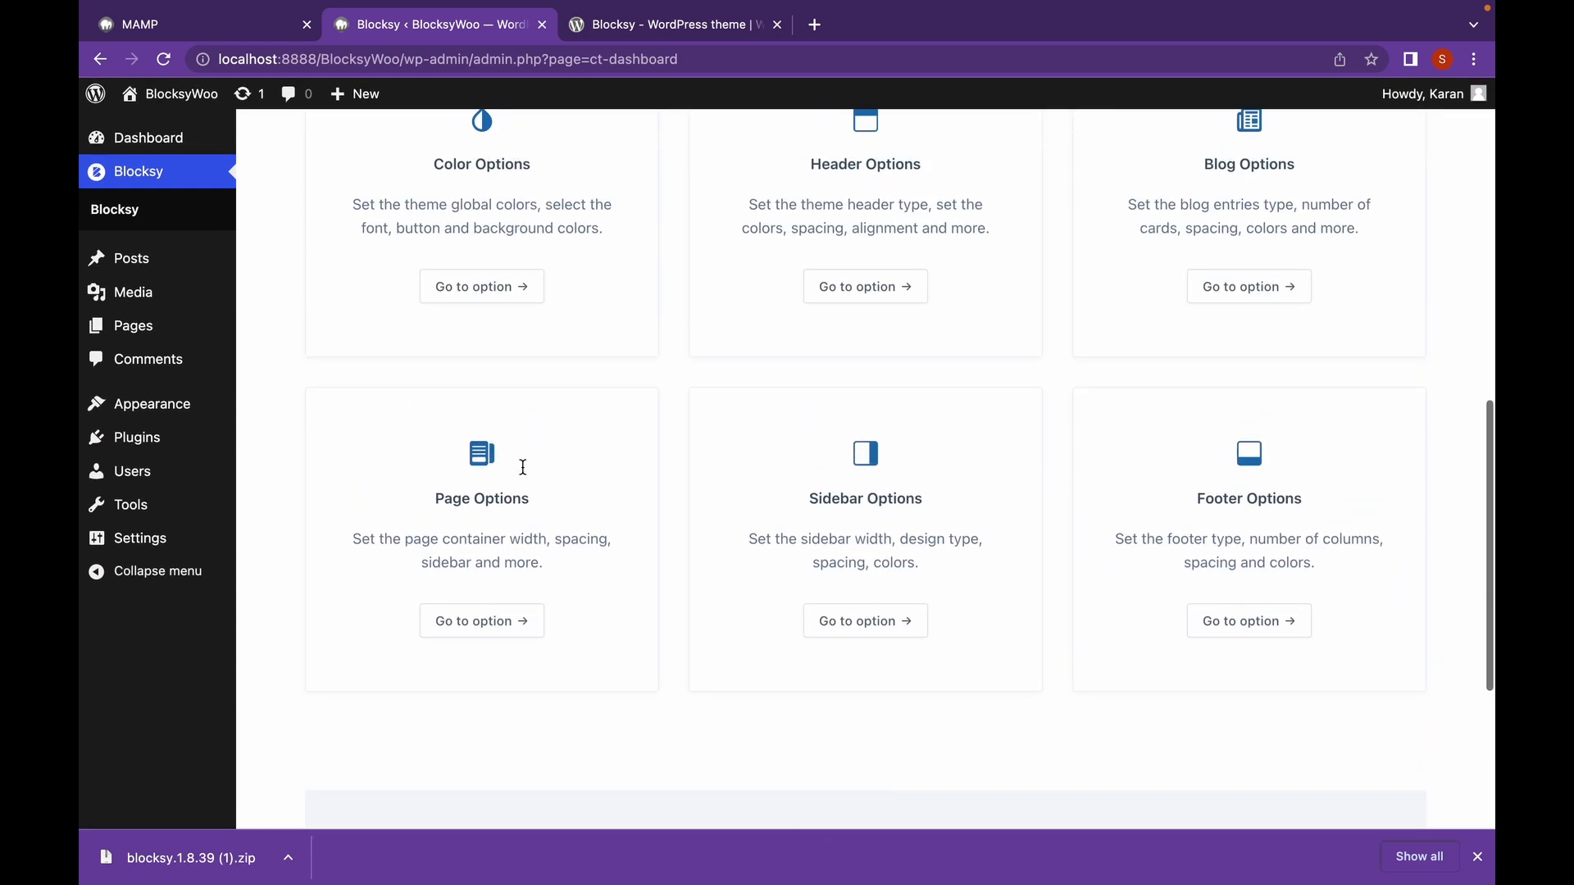
scroll(523, 467, up, 2)
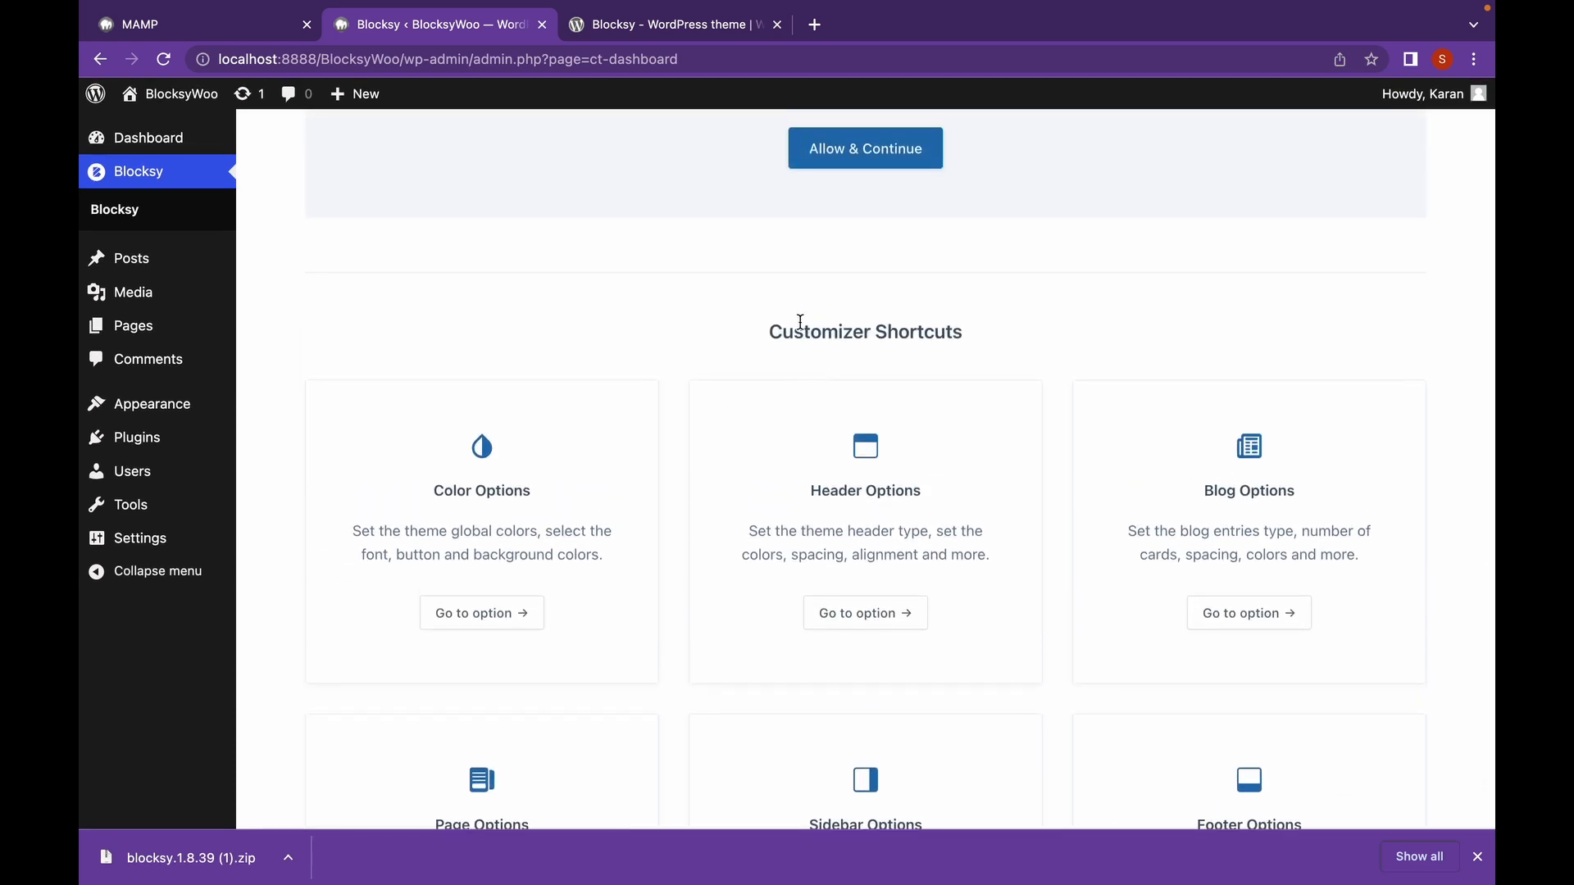
scroll(784, 339, up, 4)
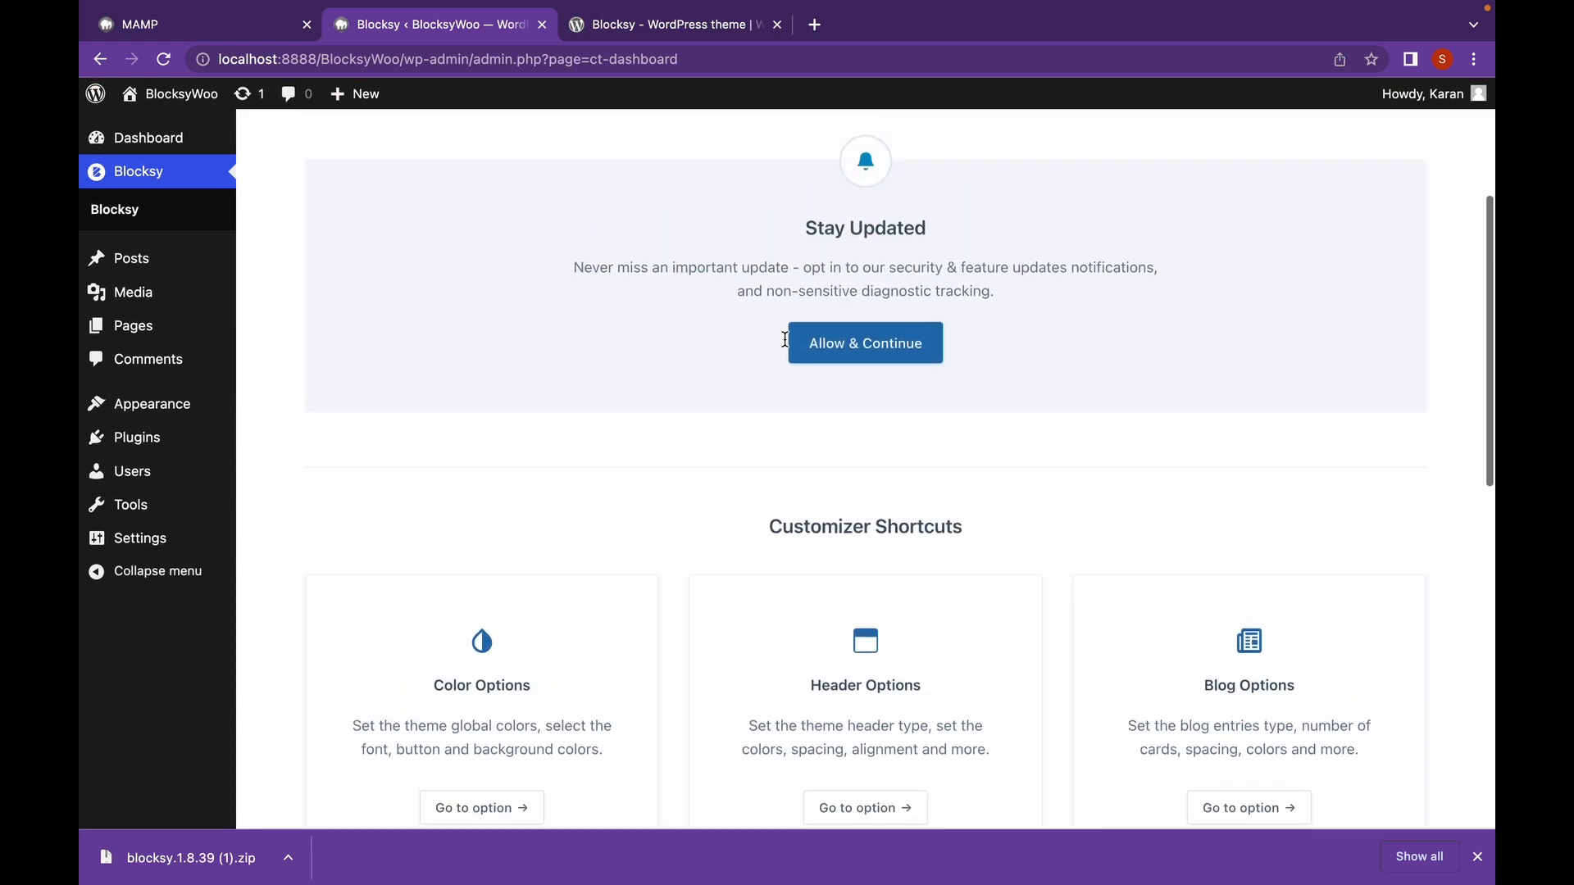
scroll(784, 339, up, 2)
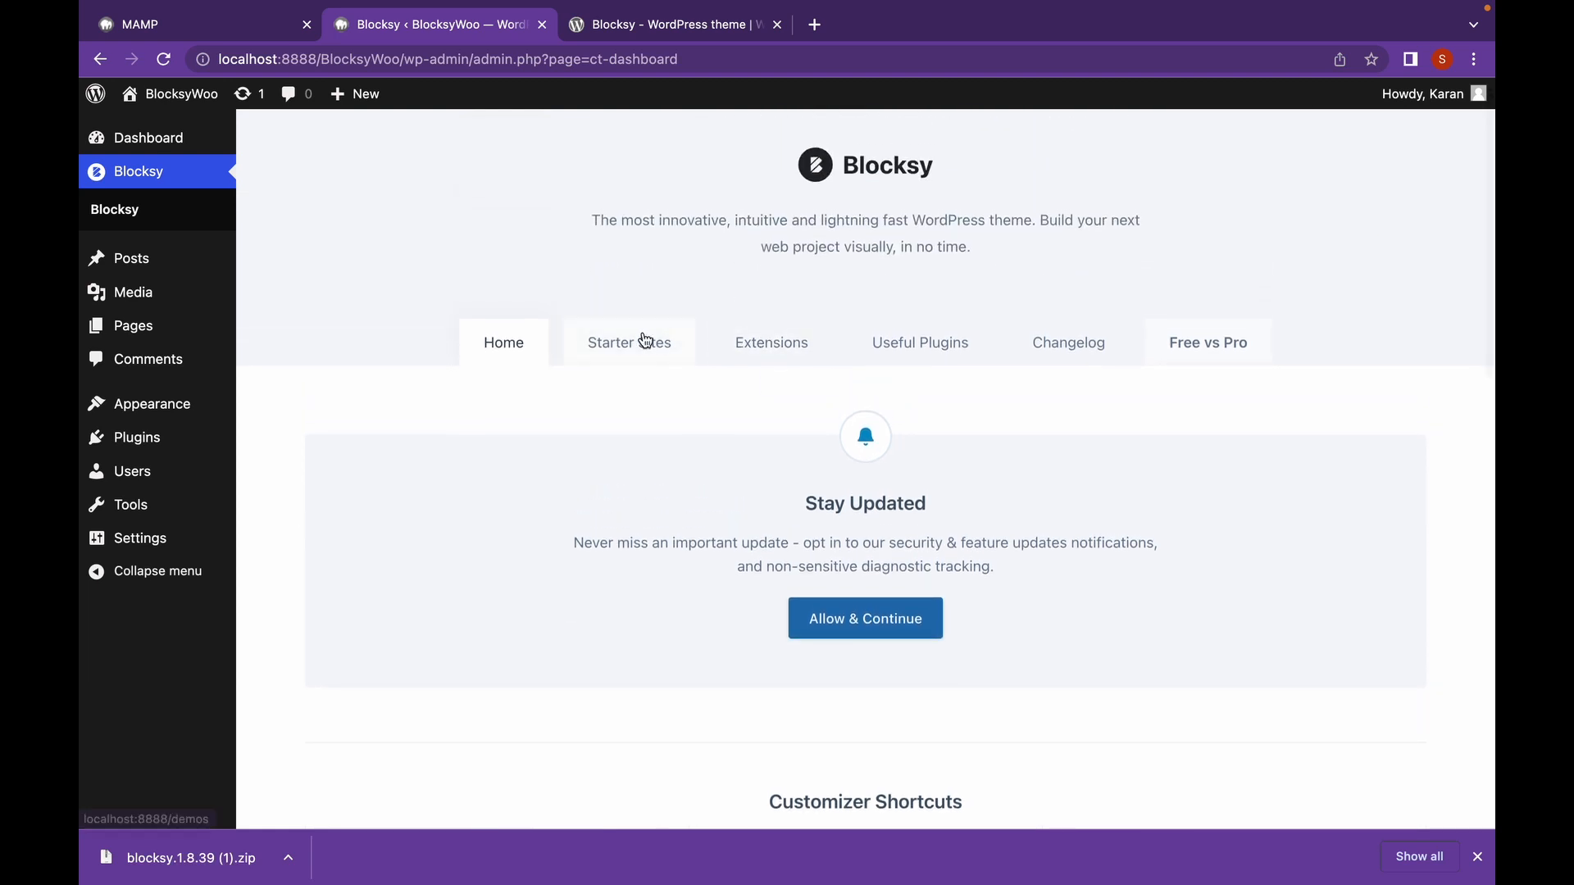
Browse Blocksy's starter sites down to Travel and start importing it.
click(645, 341)
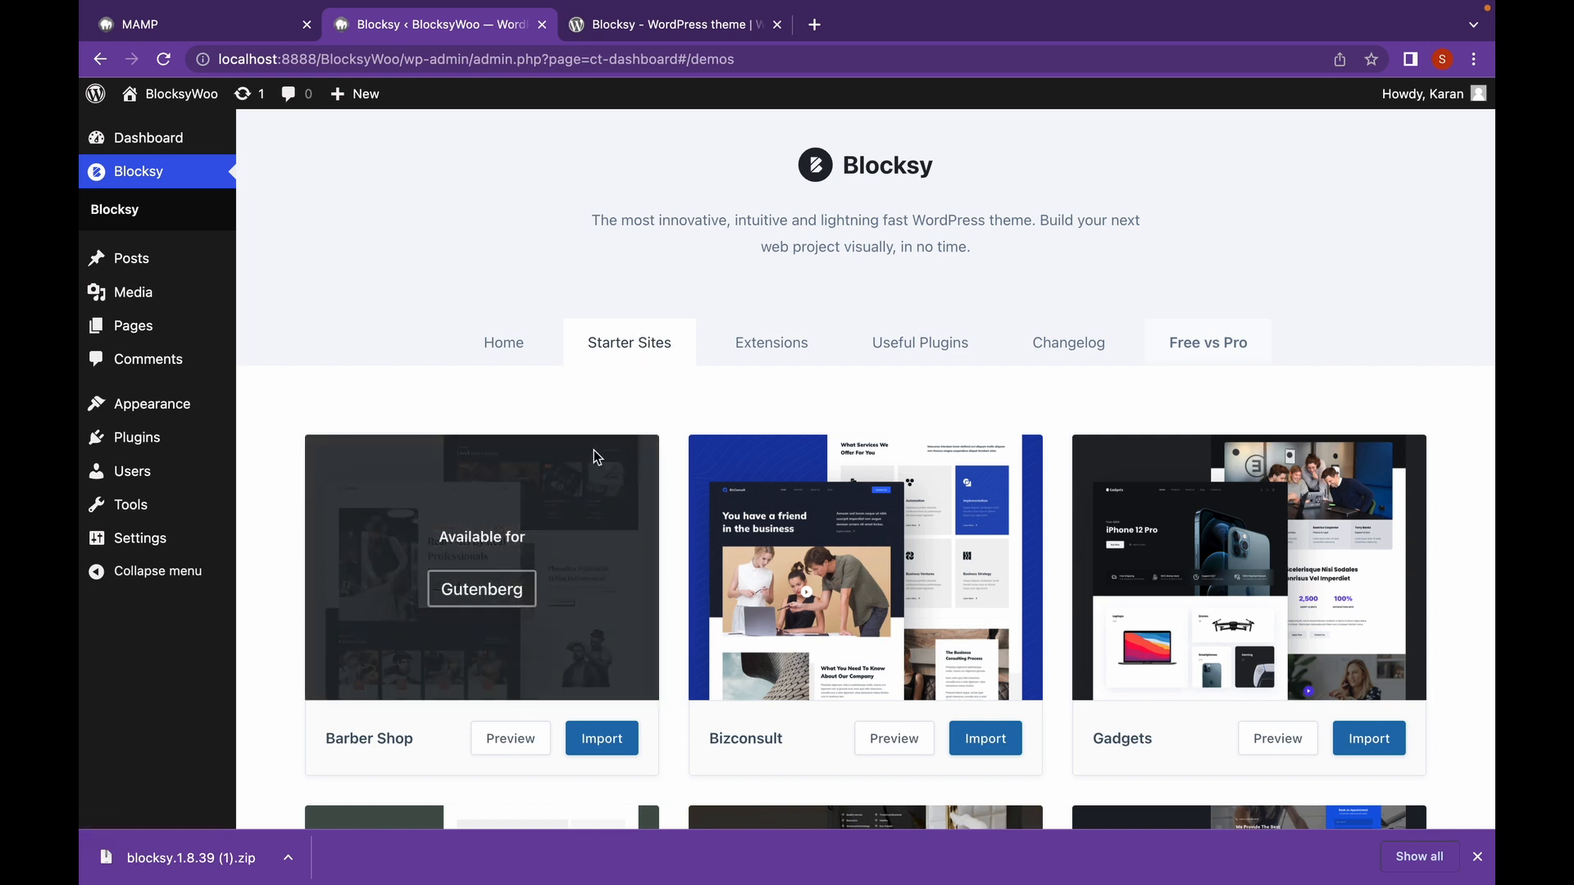
scroll(593, 450, down, 3)
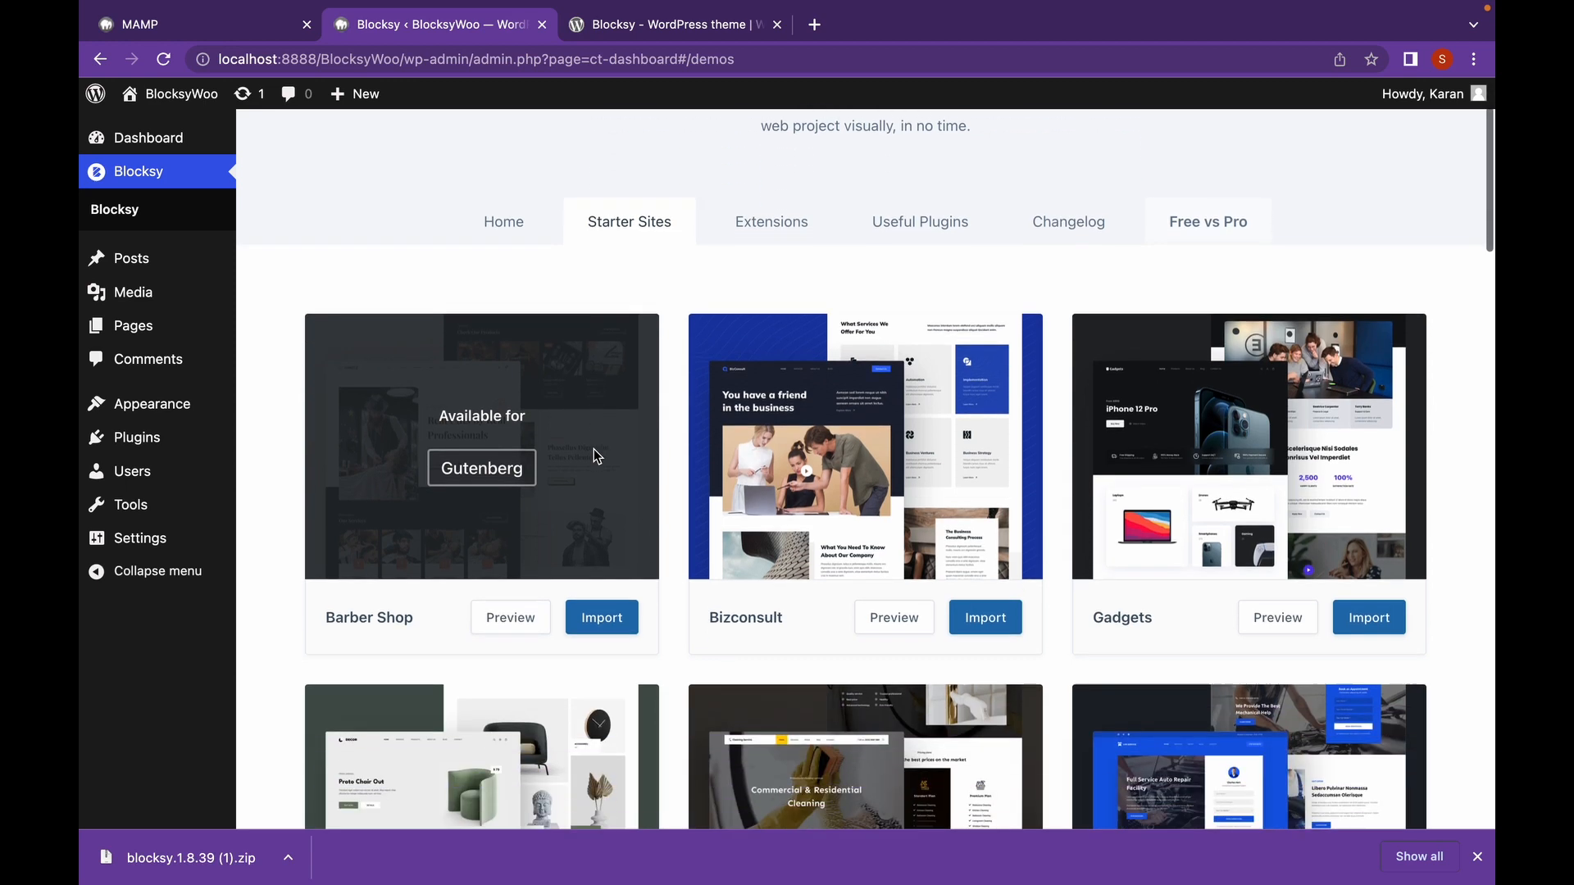
scroll(594, 449, down, 4)
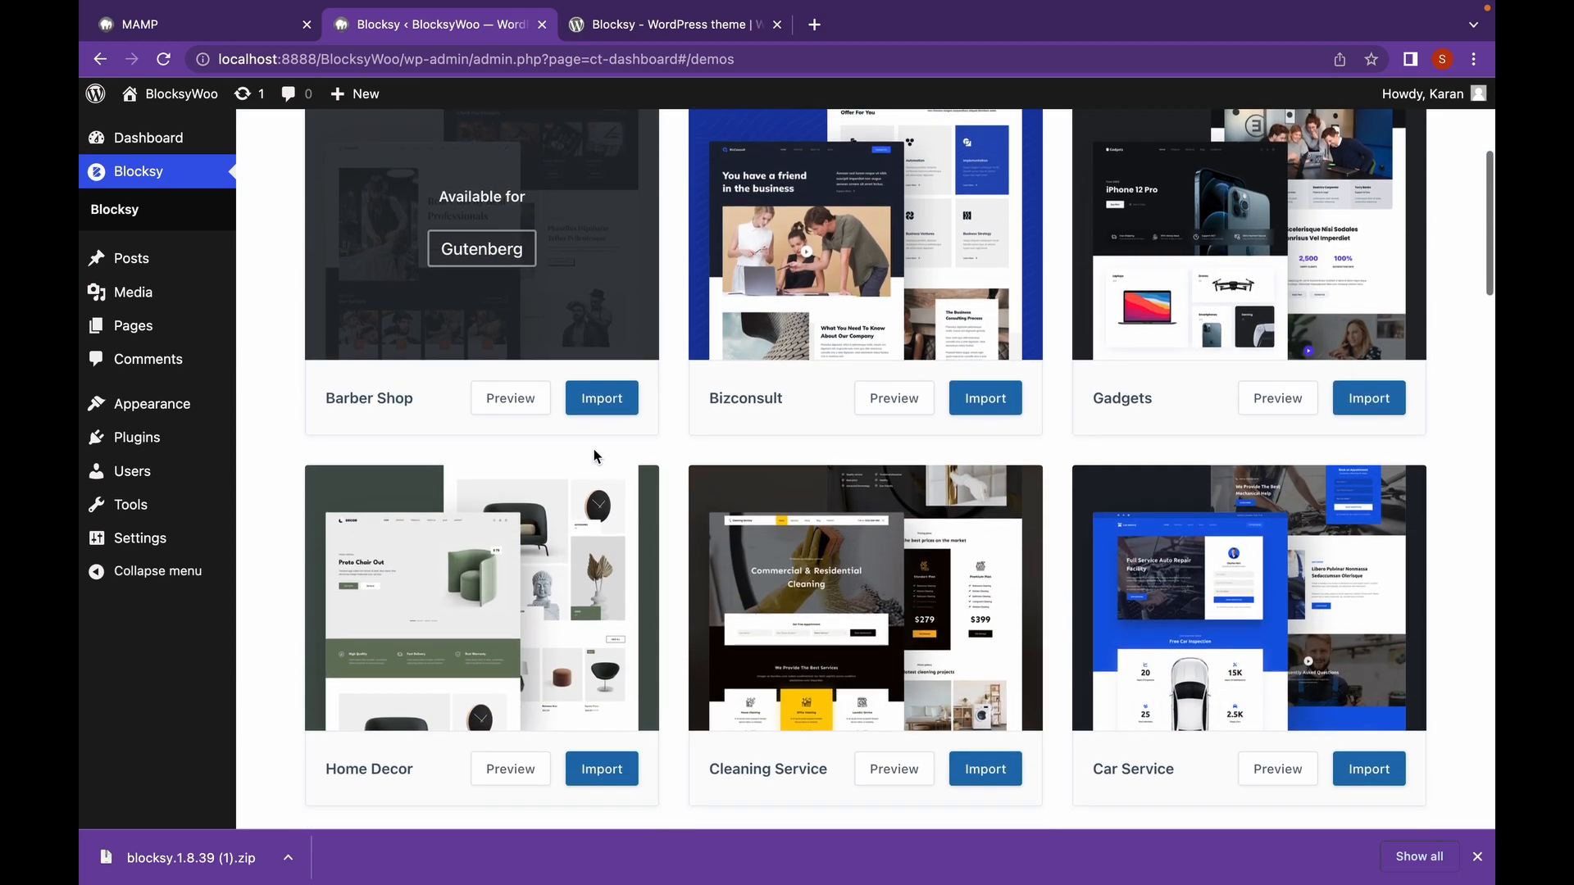
scroll(594, 449, down, 4)
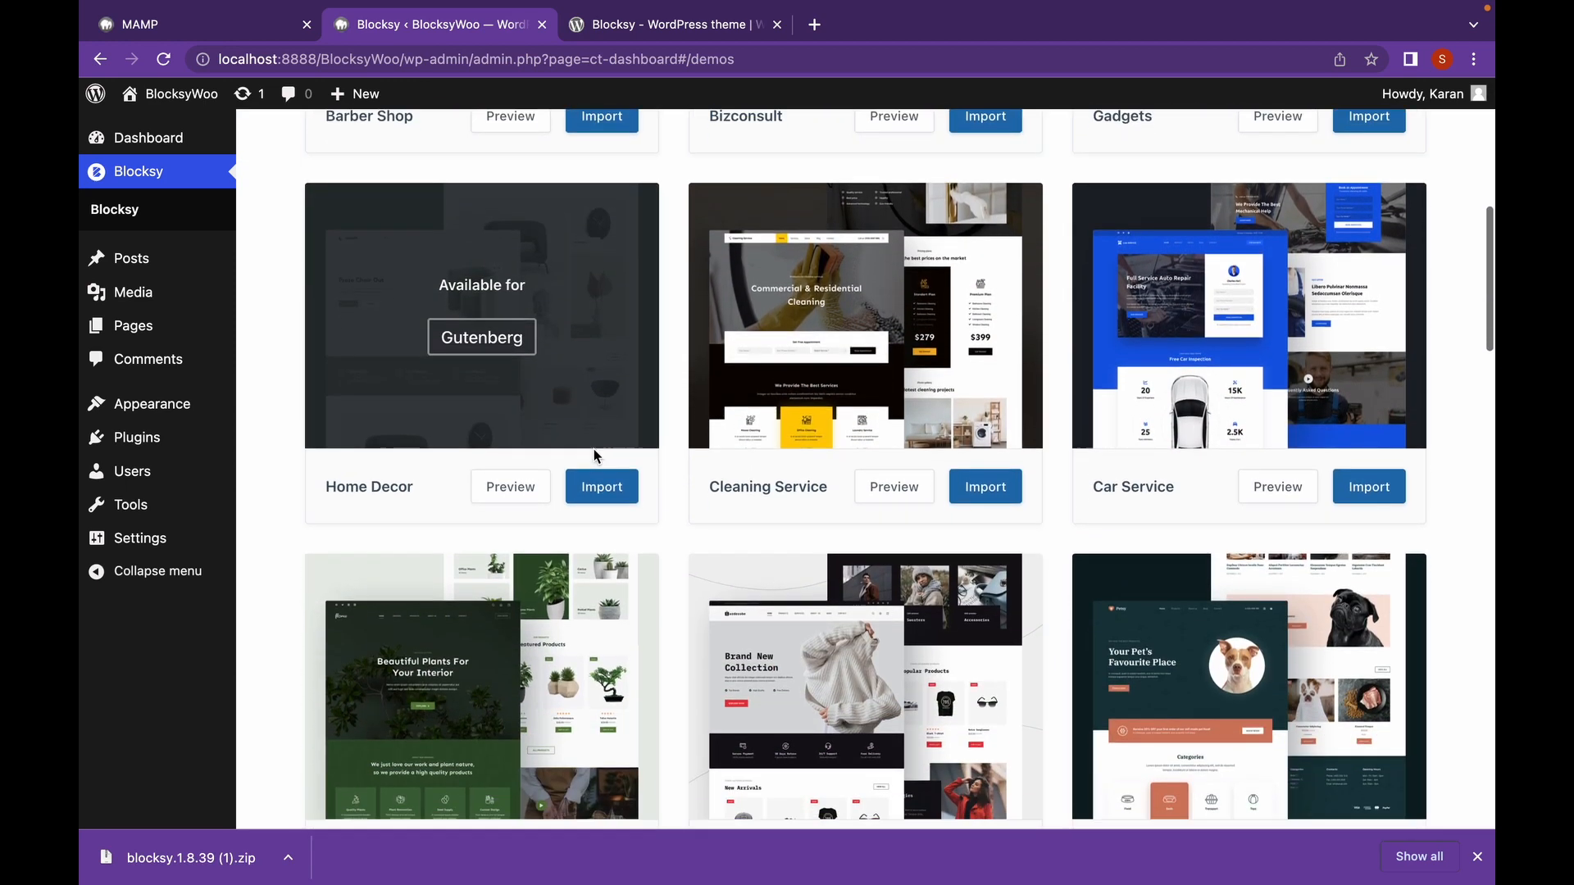
scroll(593, 456, down, 5)
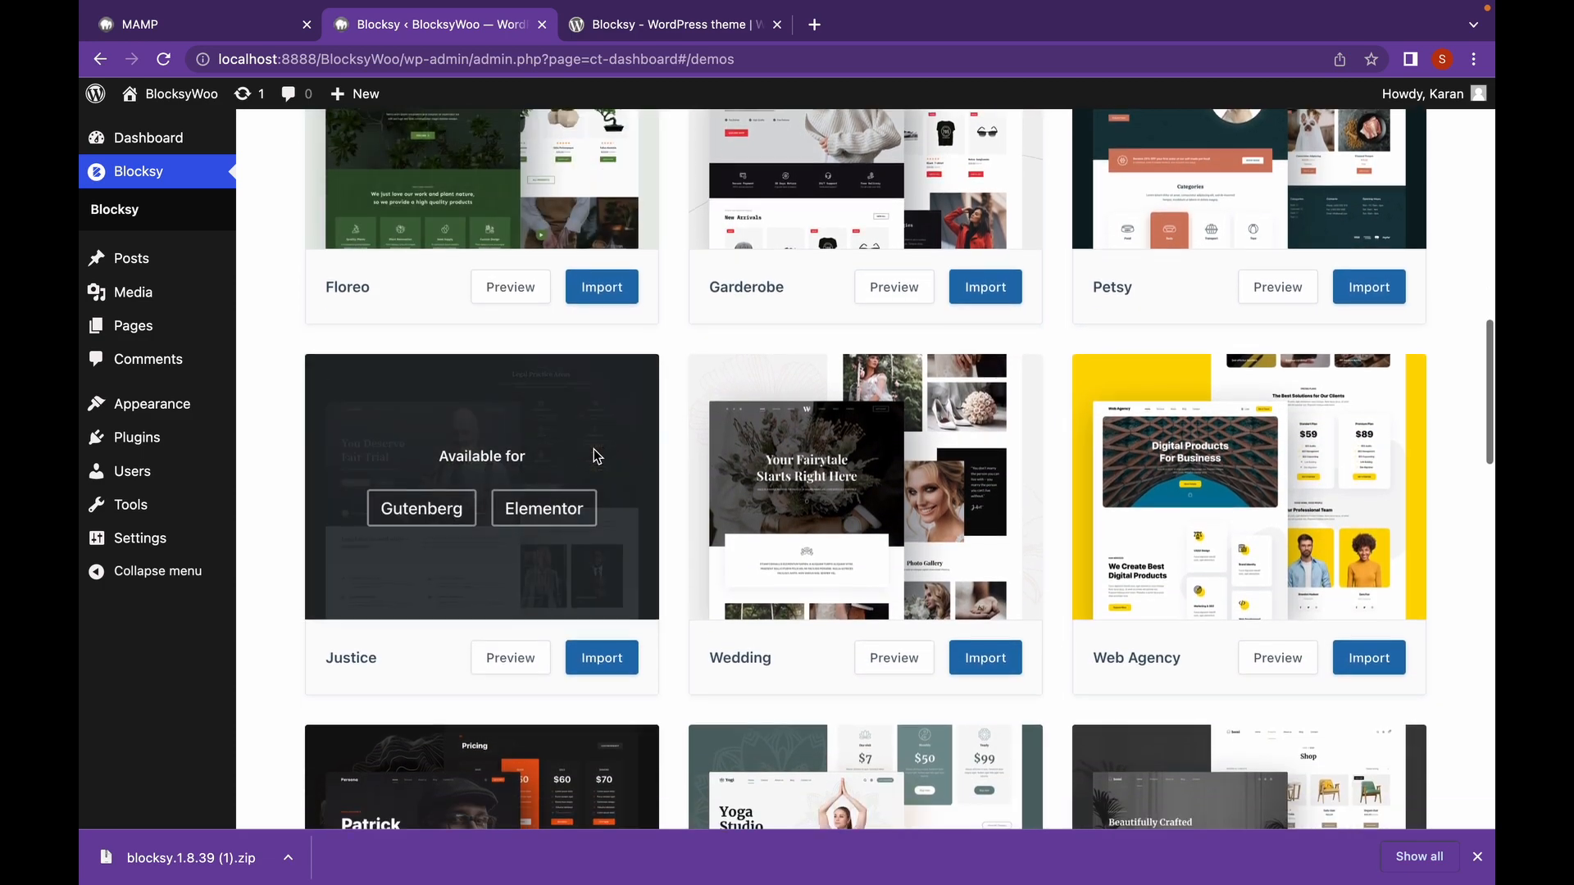
scroll(595, 456, down, 4)
scroll(595, 456, down, 6)
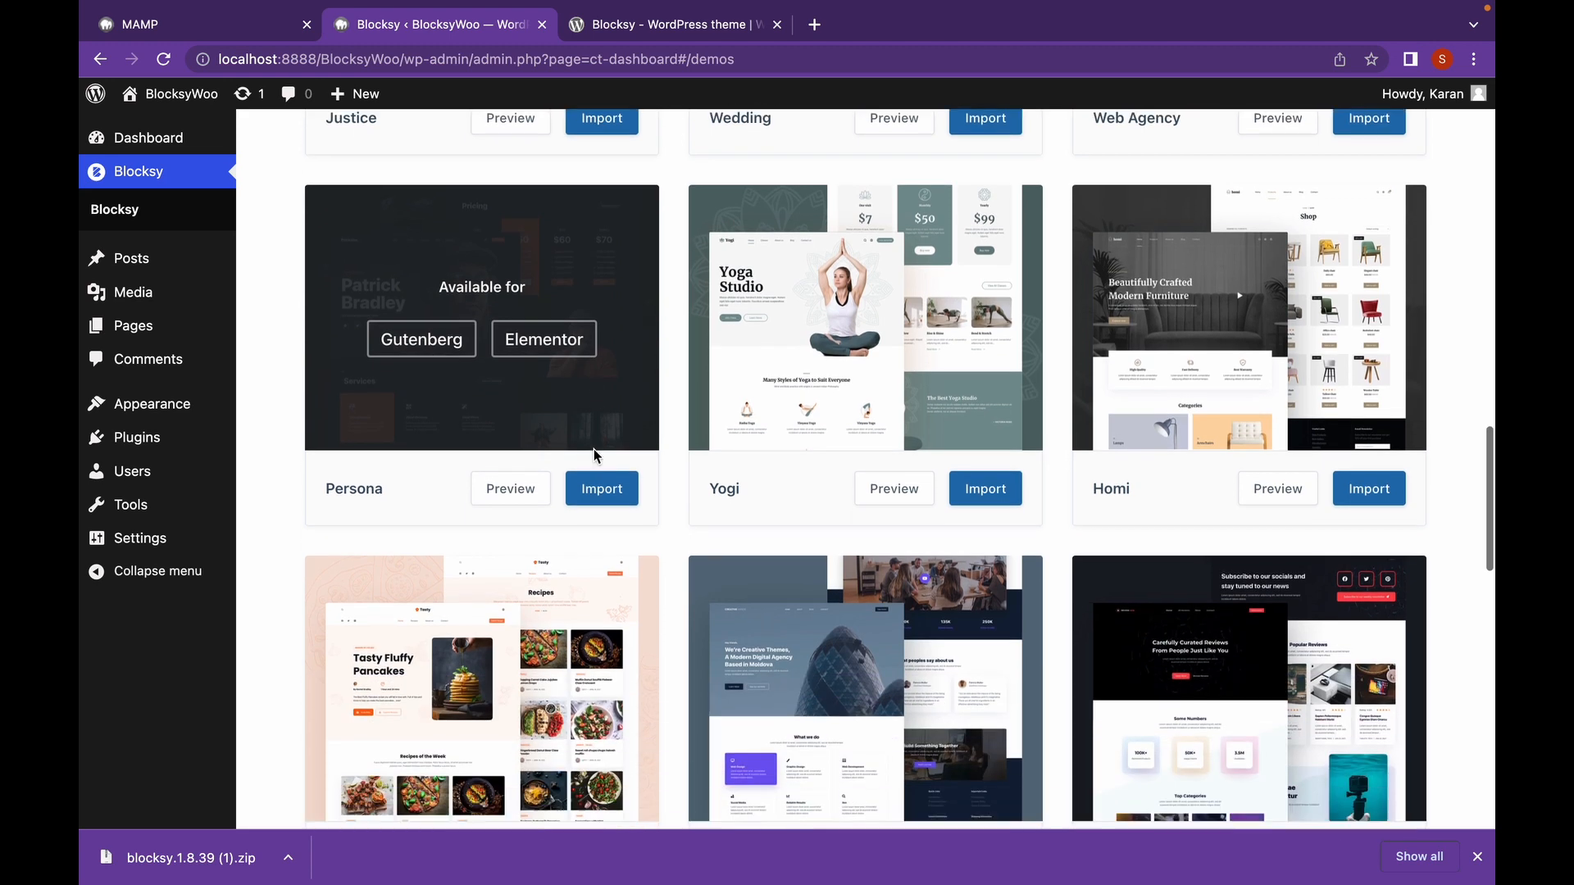
scroll(595, 456, down, 4)
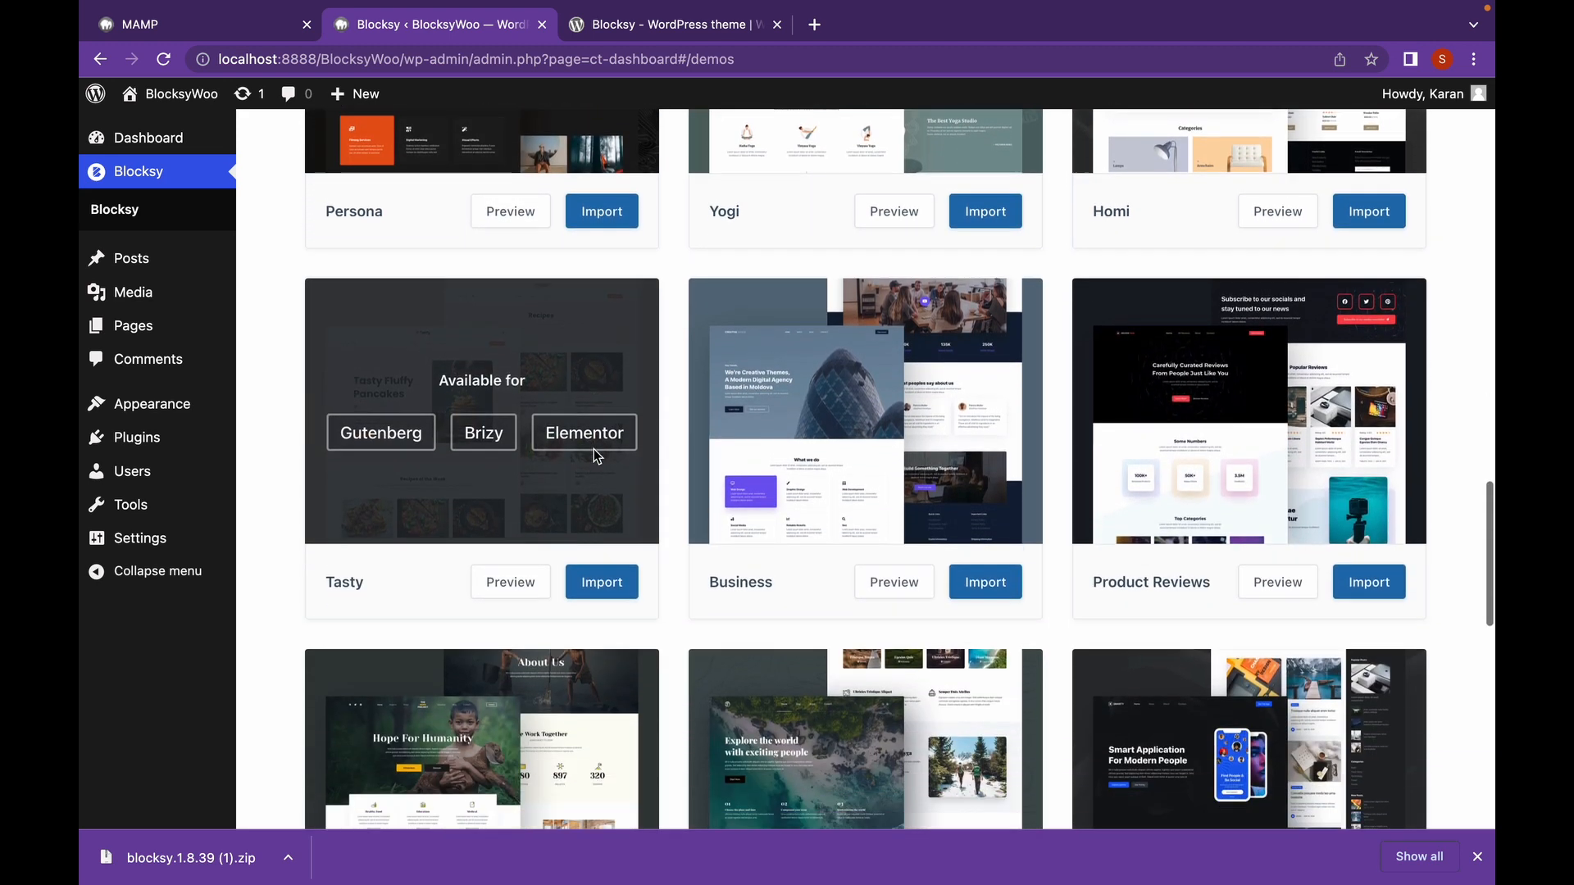
scroll(593, 449, down, 1)
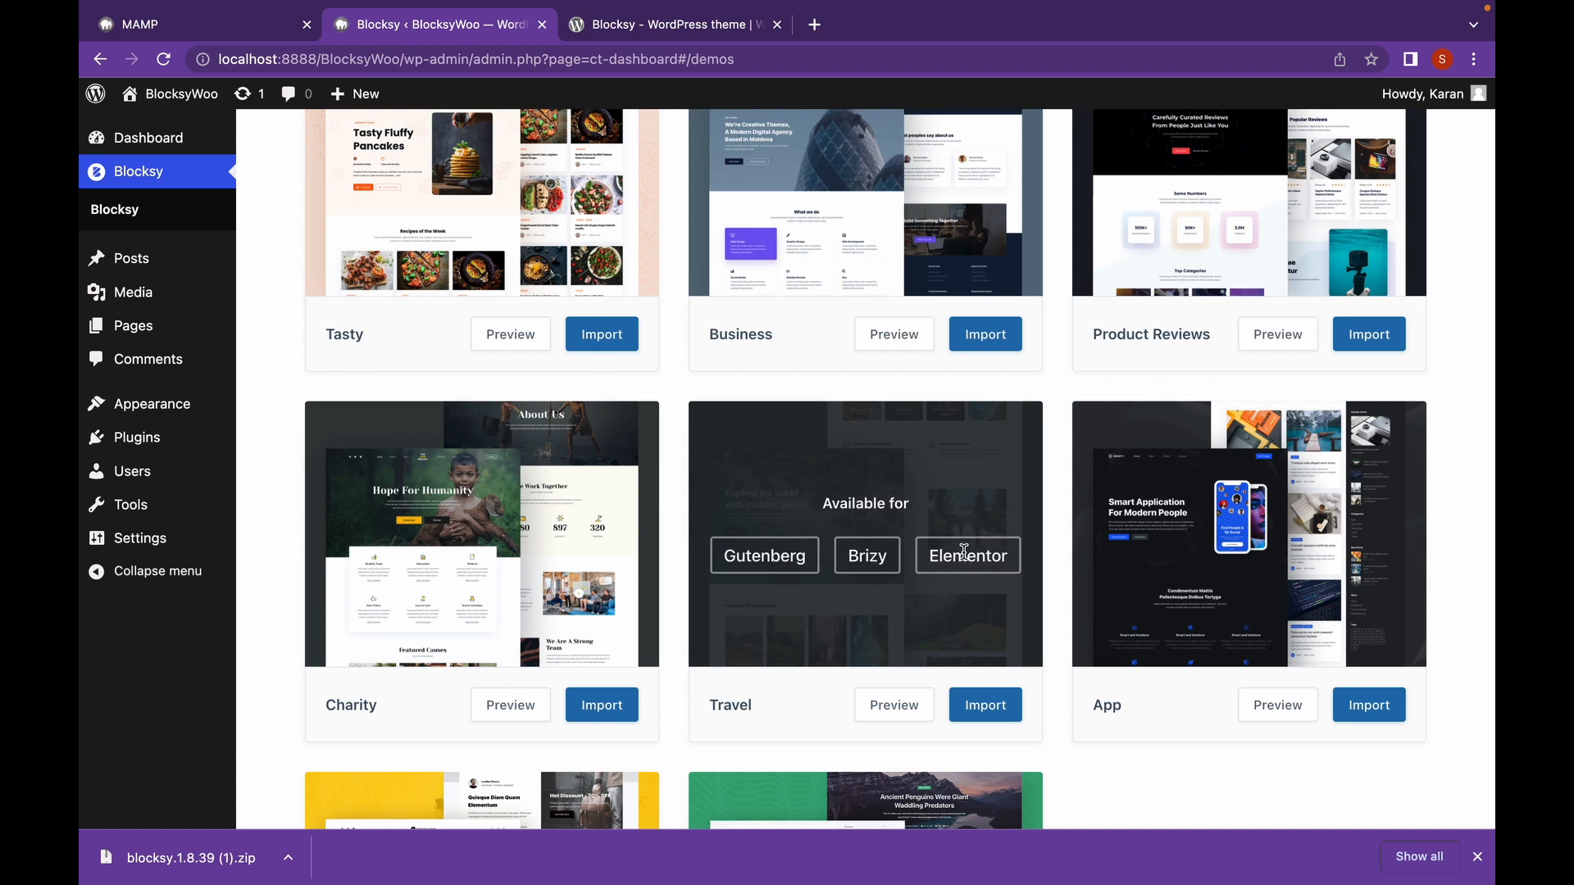
click(984, 706)
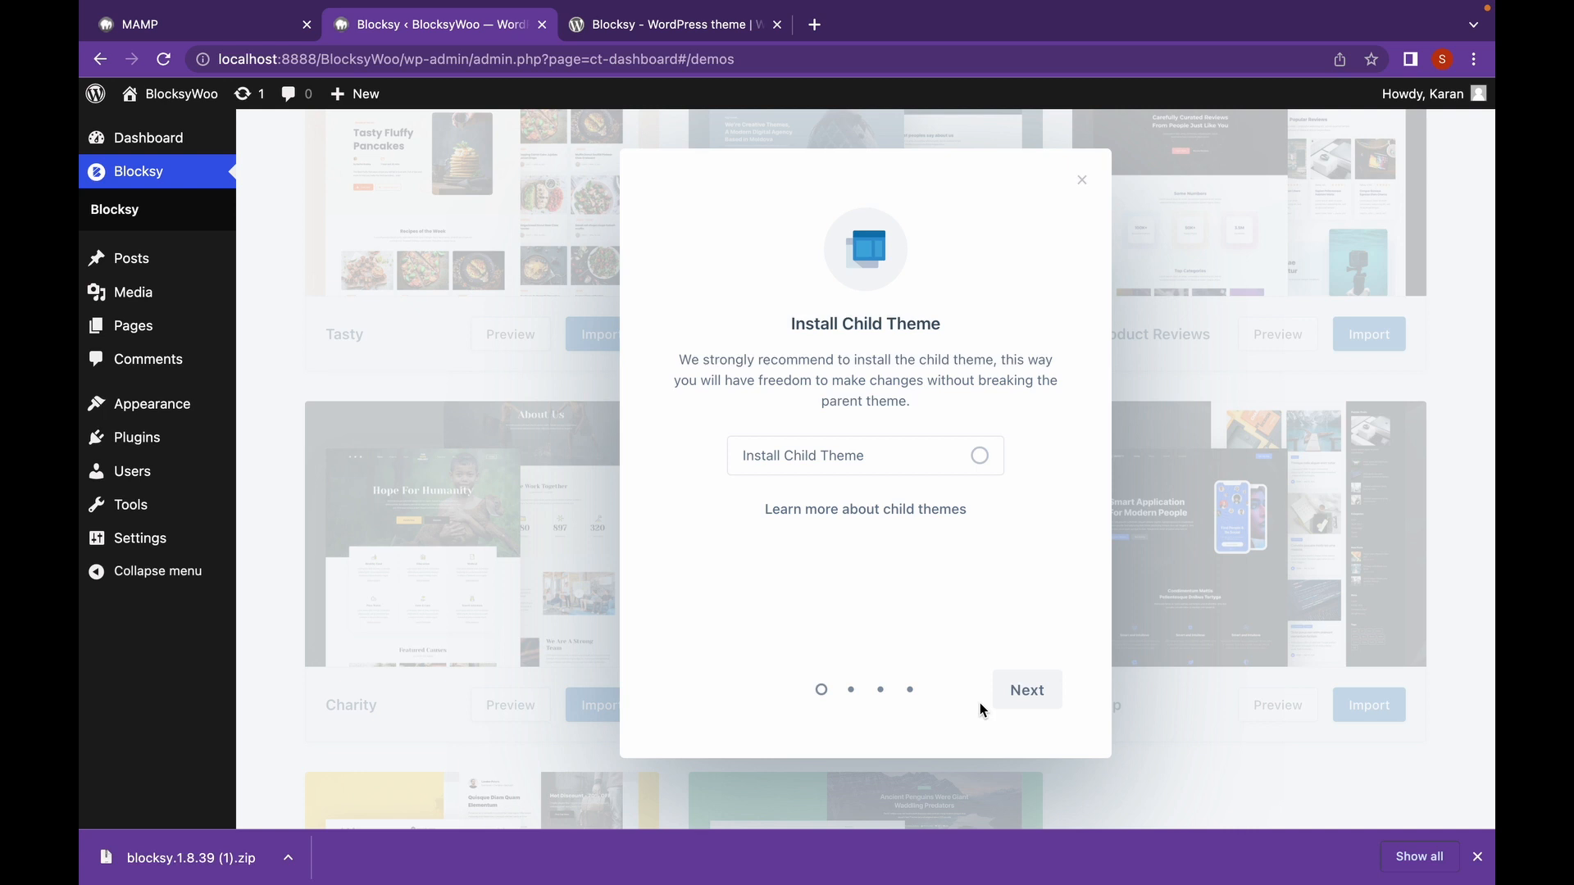
Import Travel with the child theme, Elementor page builder and required plugins, installing all content.
click(961, 476)
click(1011, 698)
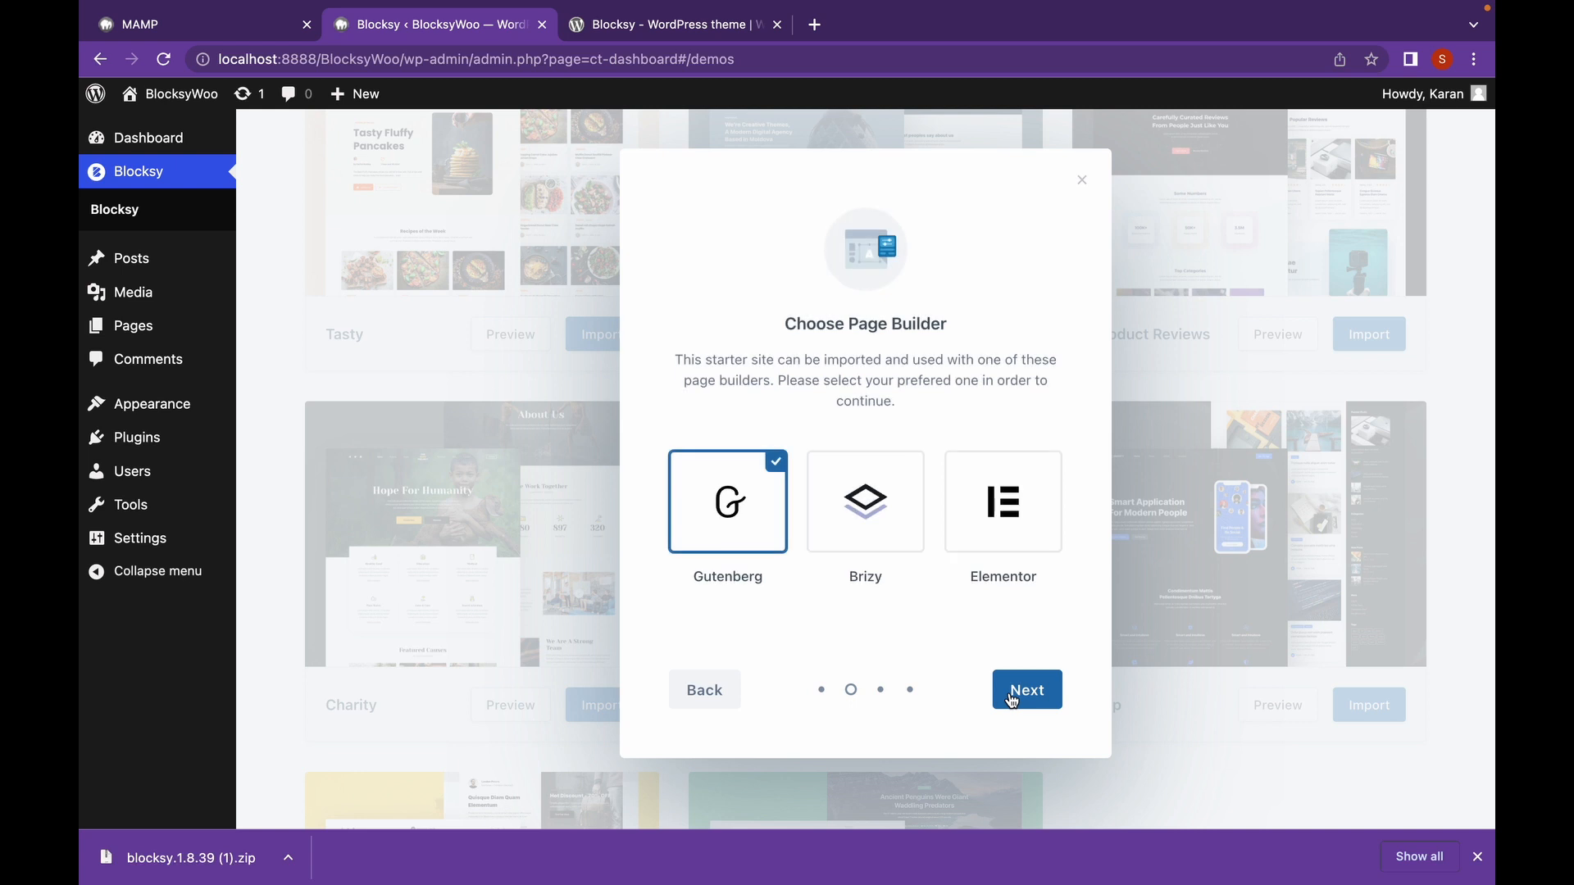
click(985, 534)
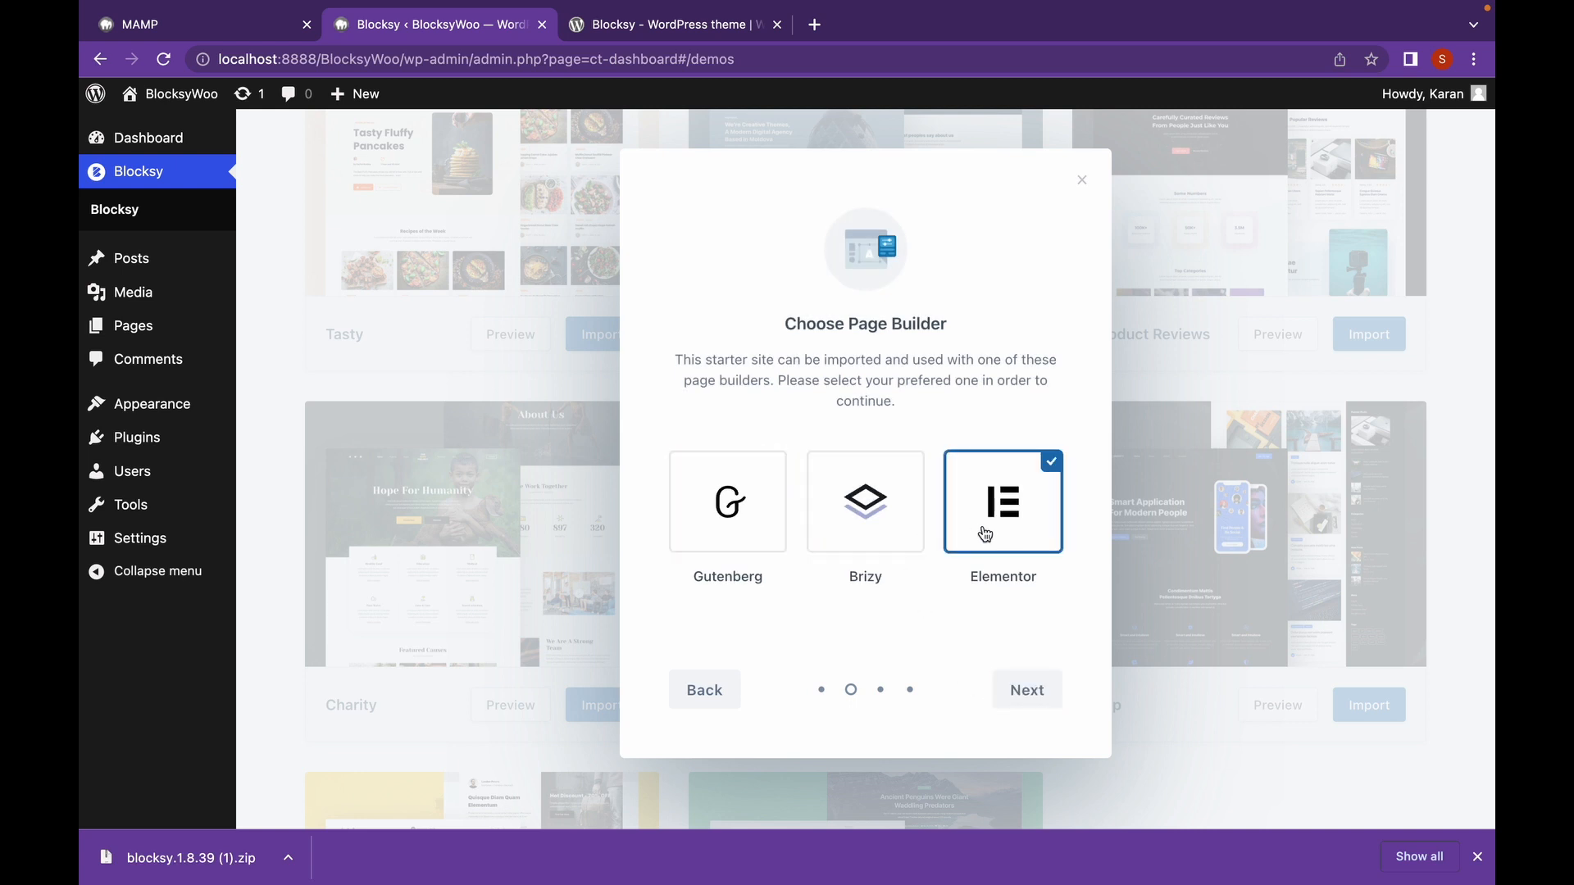
click(1014, 692)
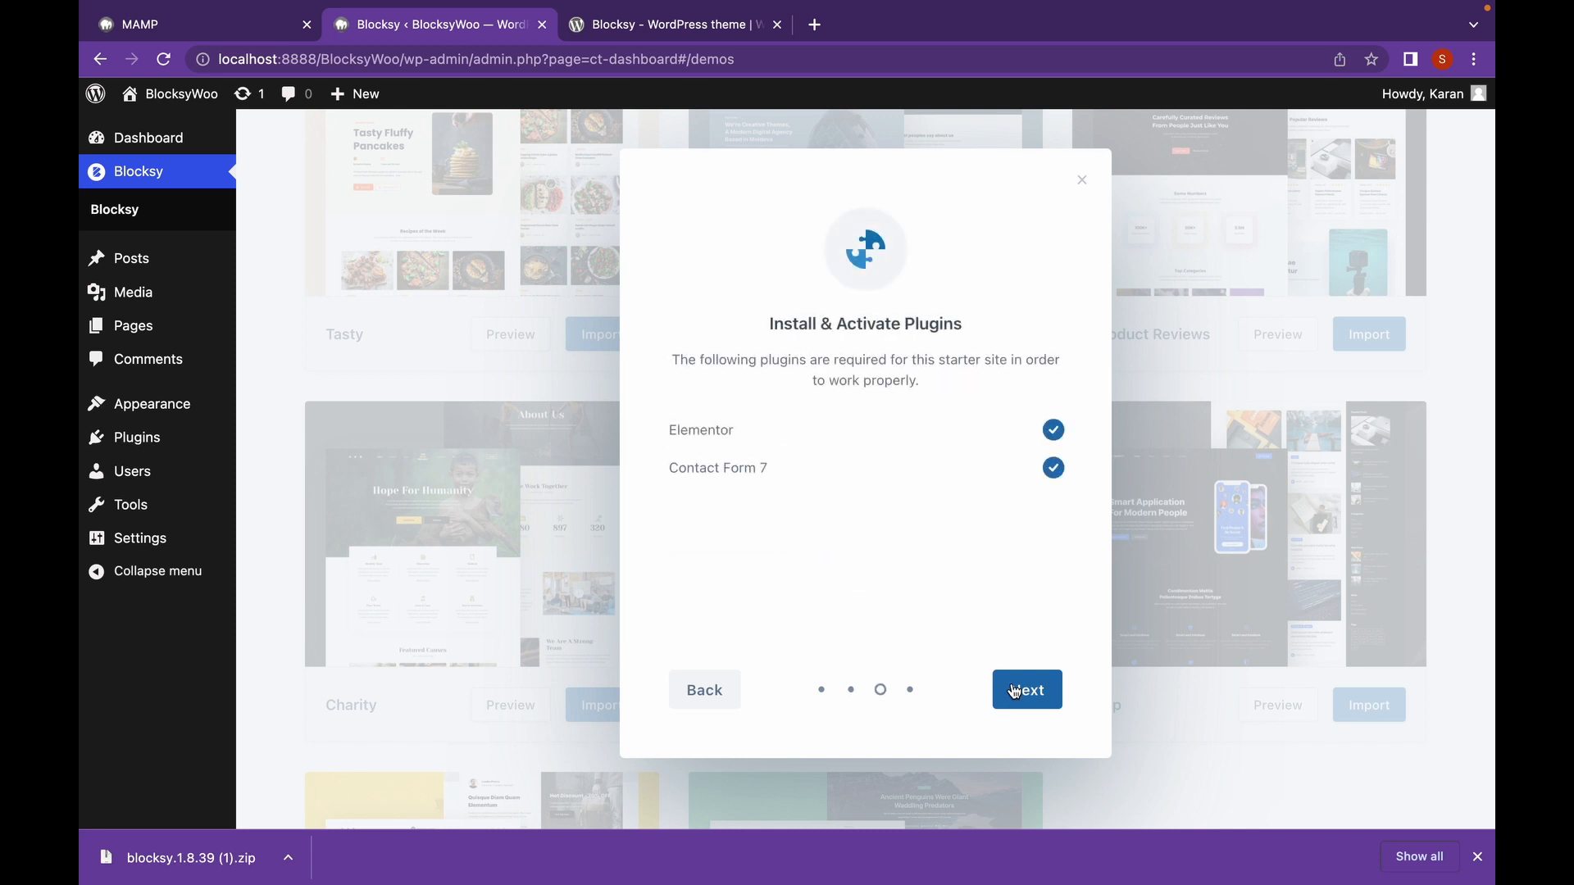
click(1014, 691)
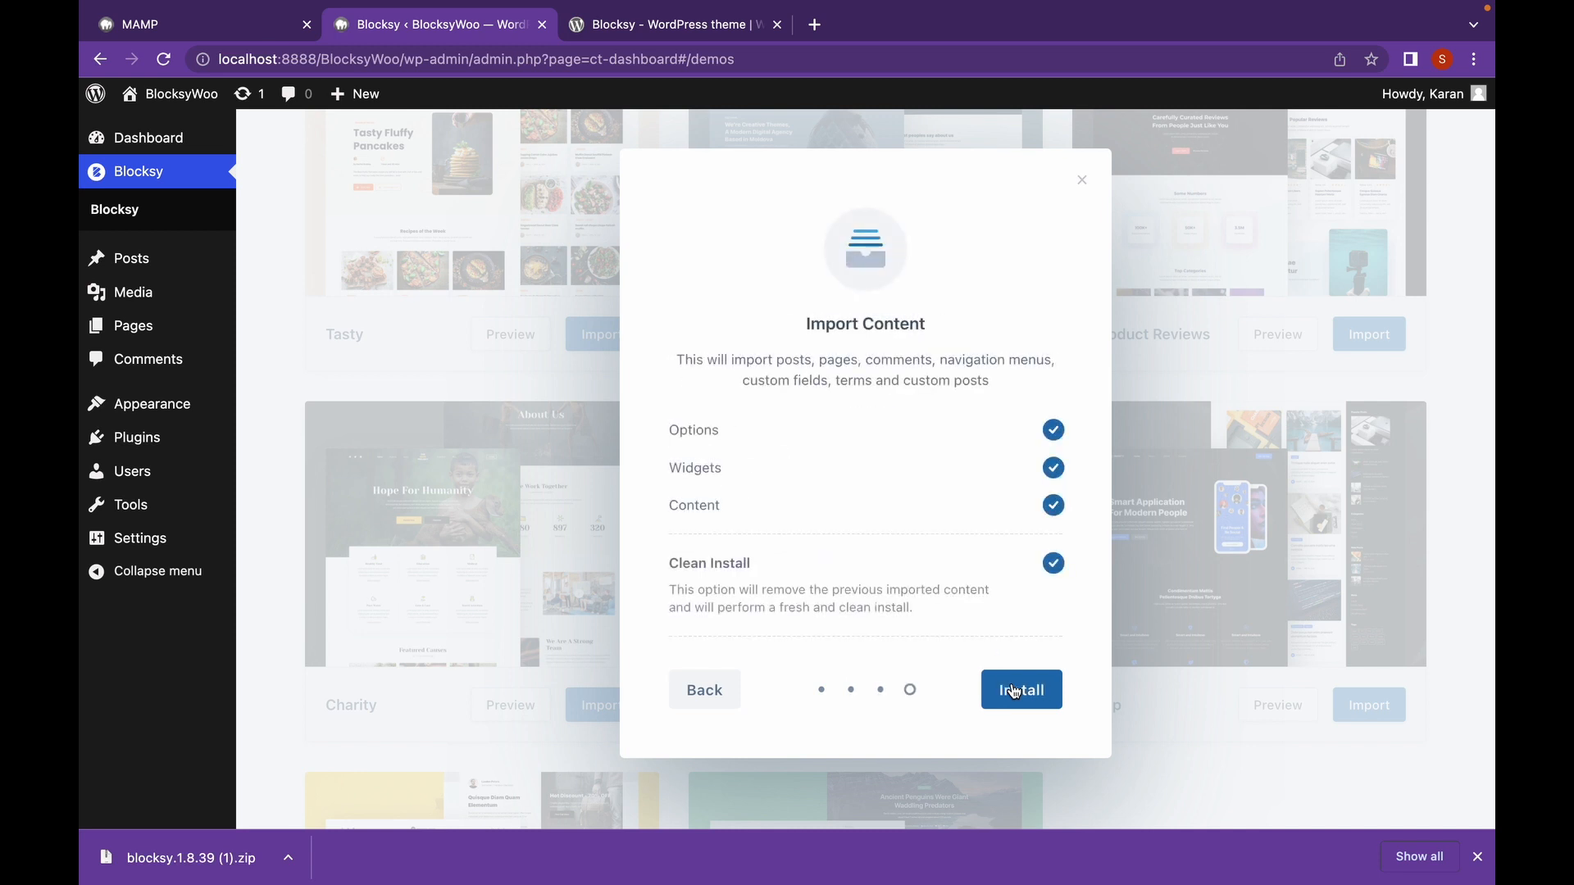
click(1050, 698)
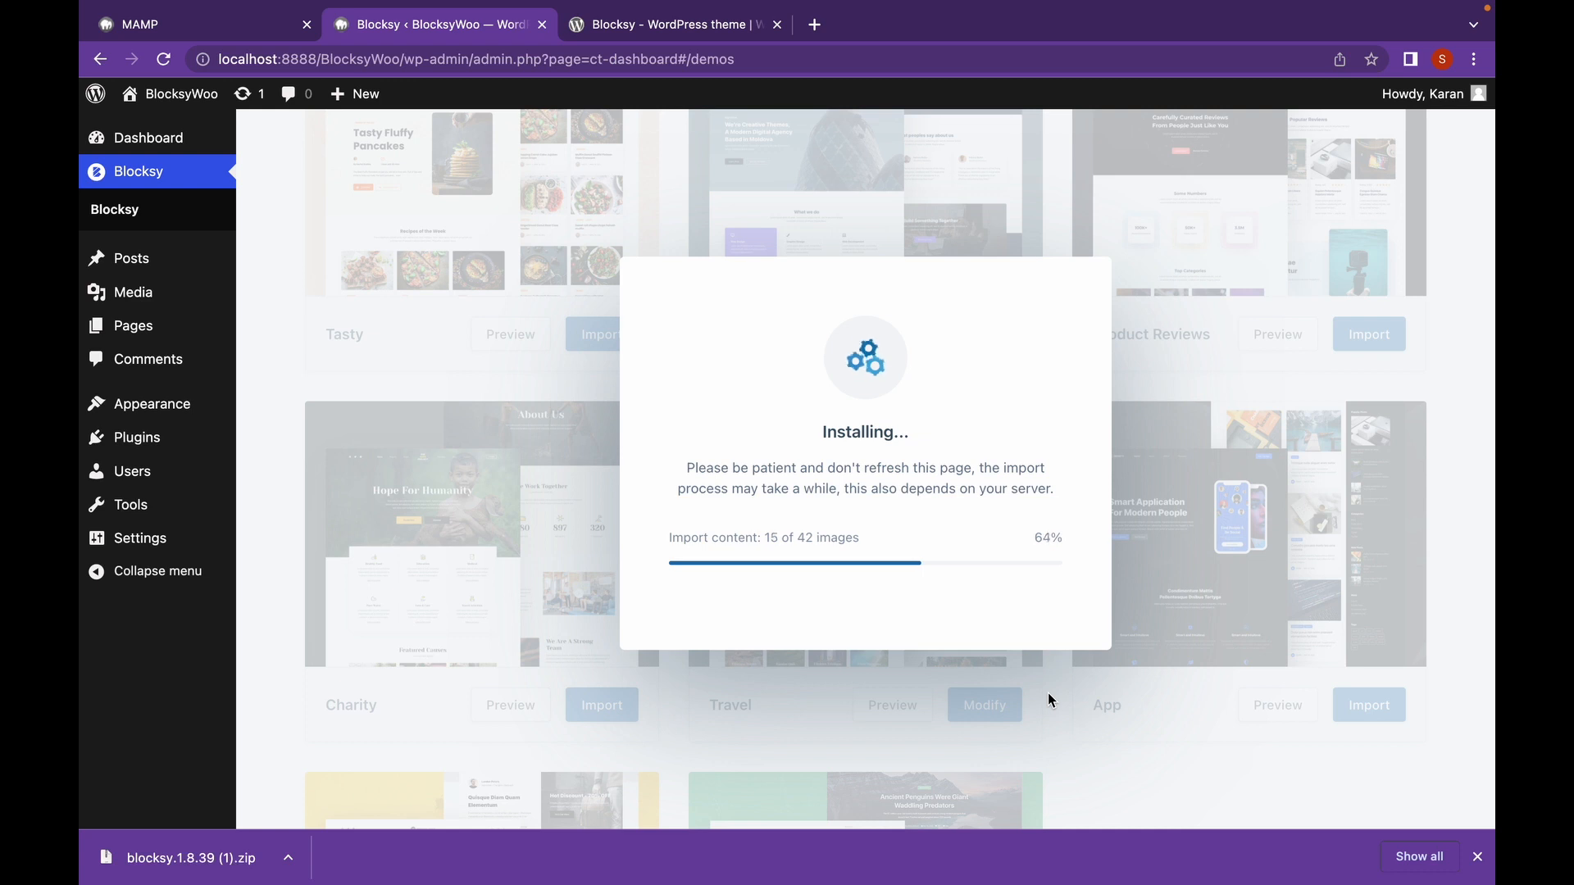
Once the Travel import completes, dismiss the download notification and view the new site.
click(1477, 857)
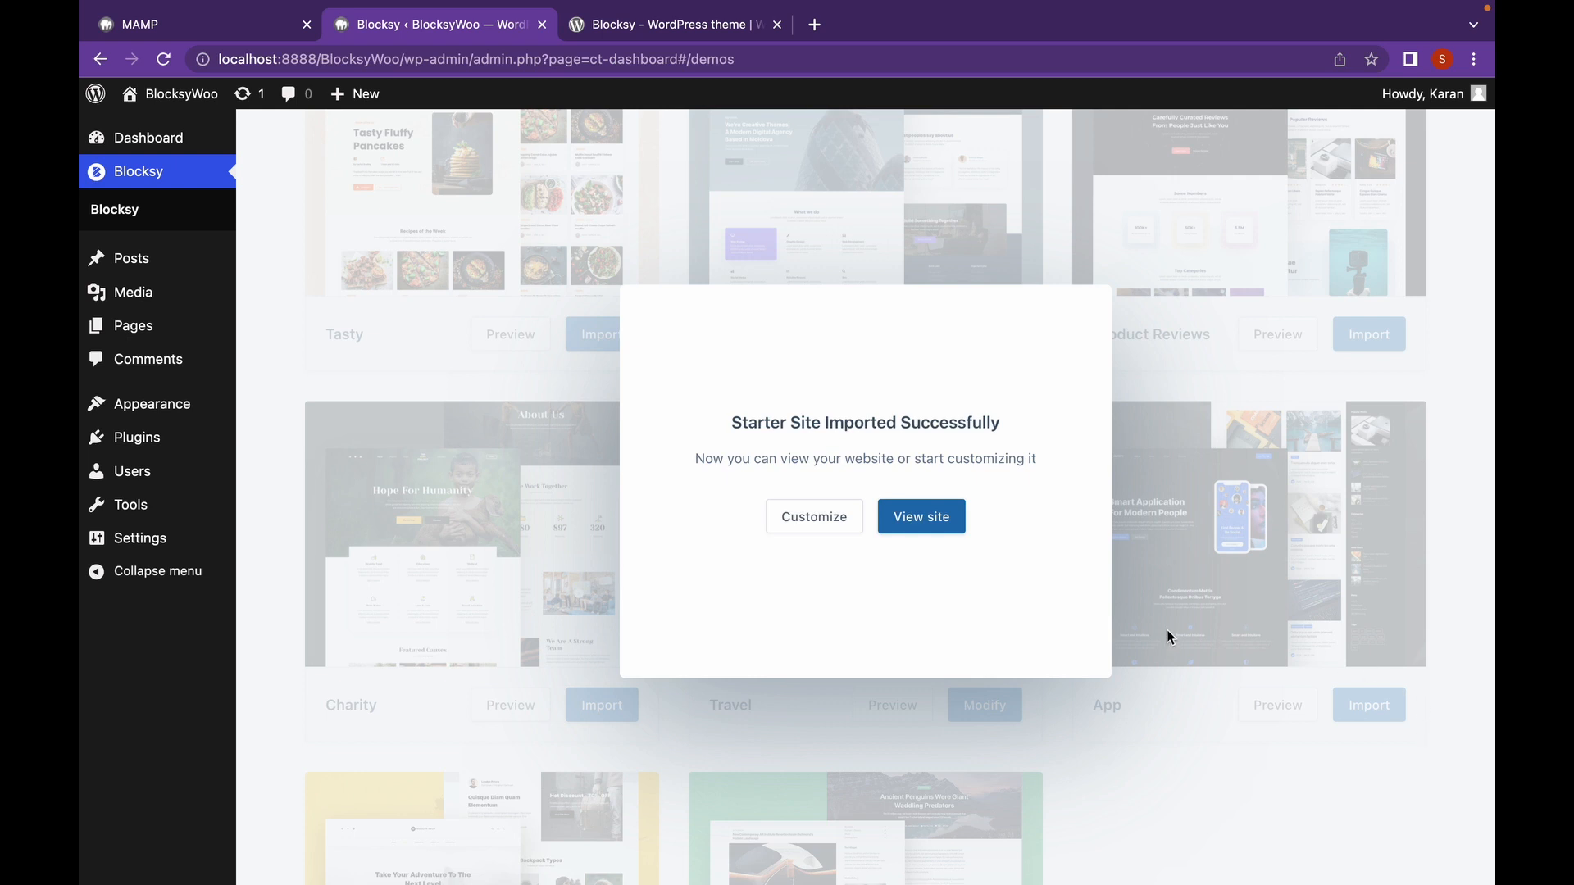
click(916, 516)
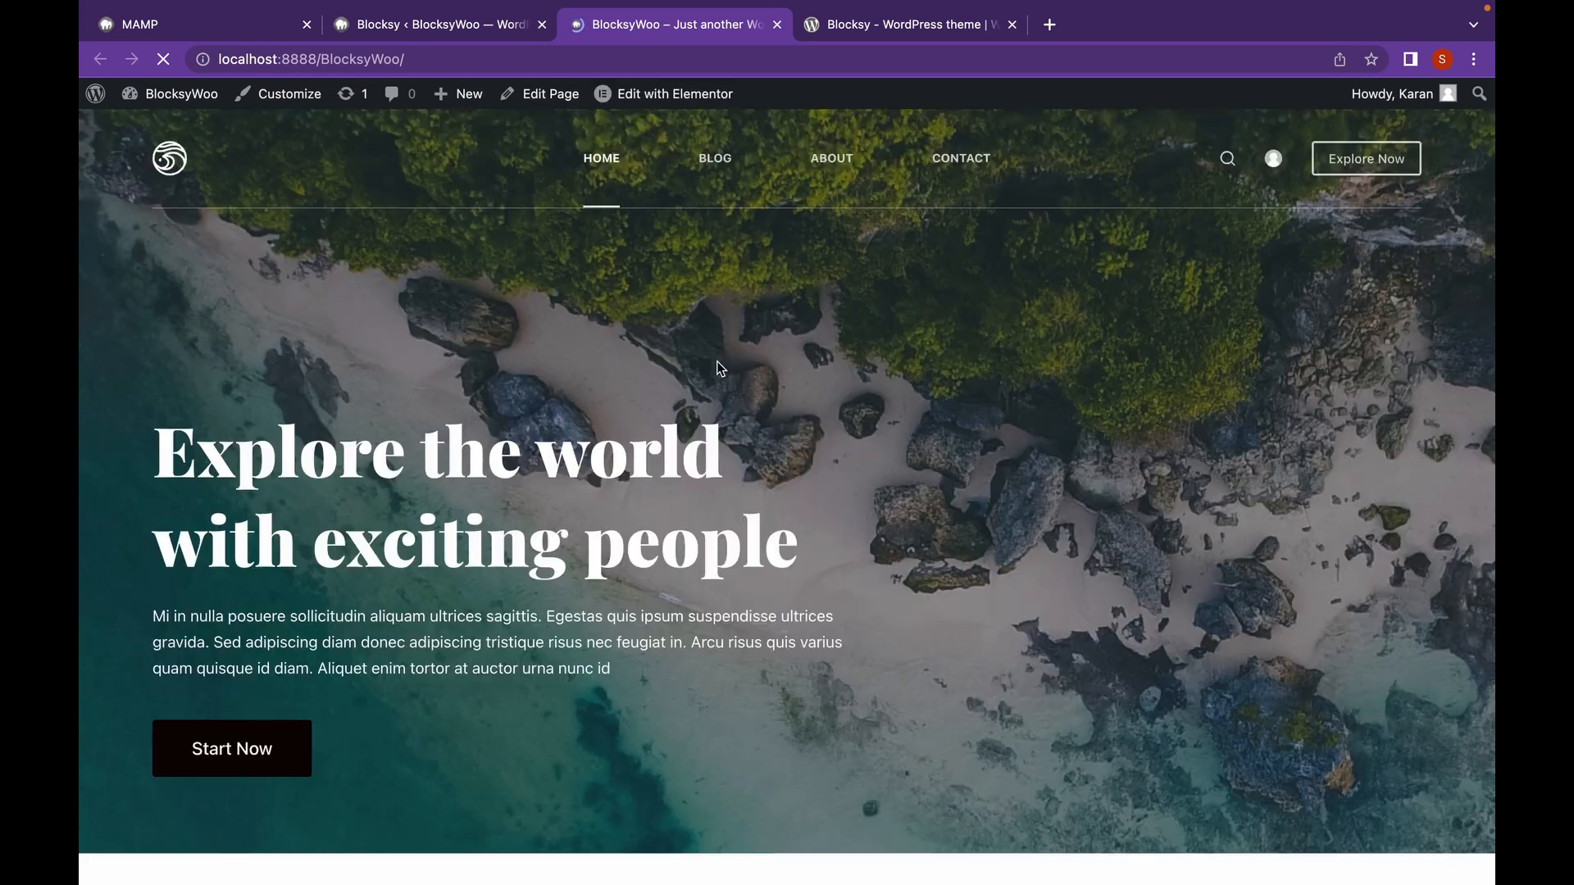
Scroll the Travel homepage past Popular Destinations and Completed Journeys, then back up.
scroll(718, 367, down, 10)
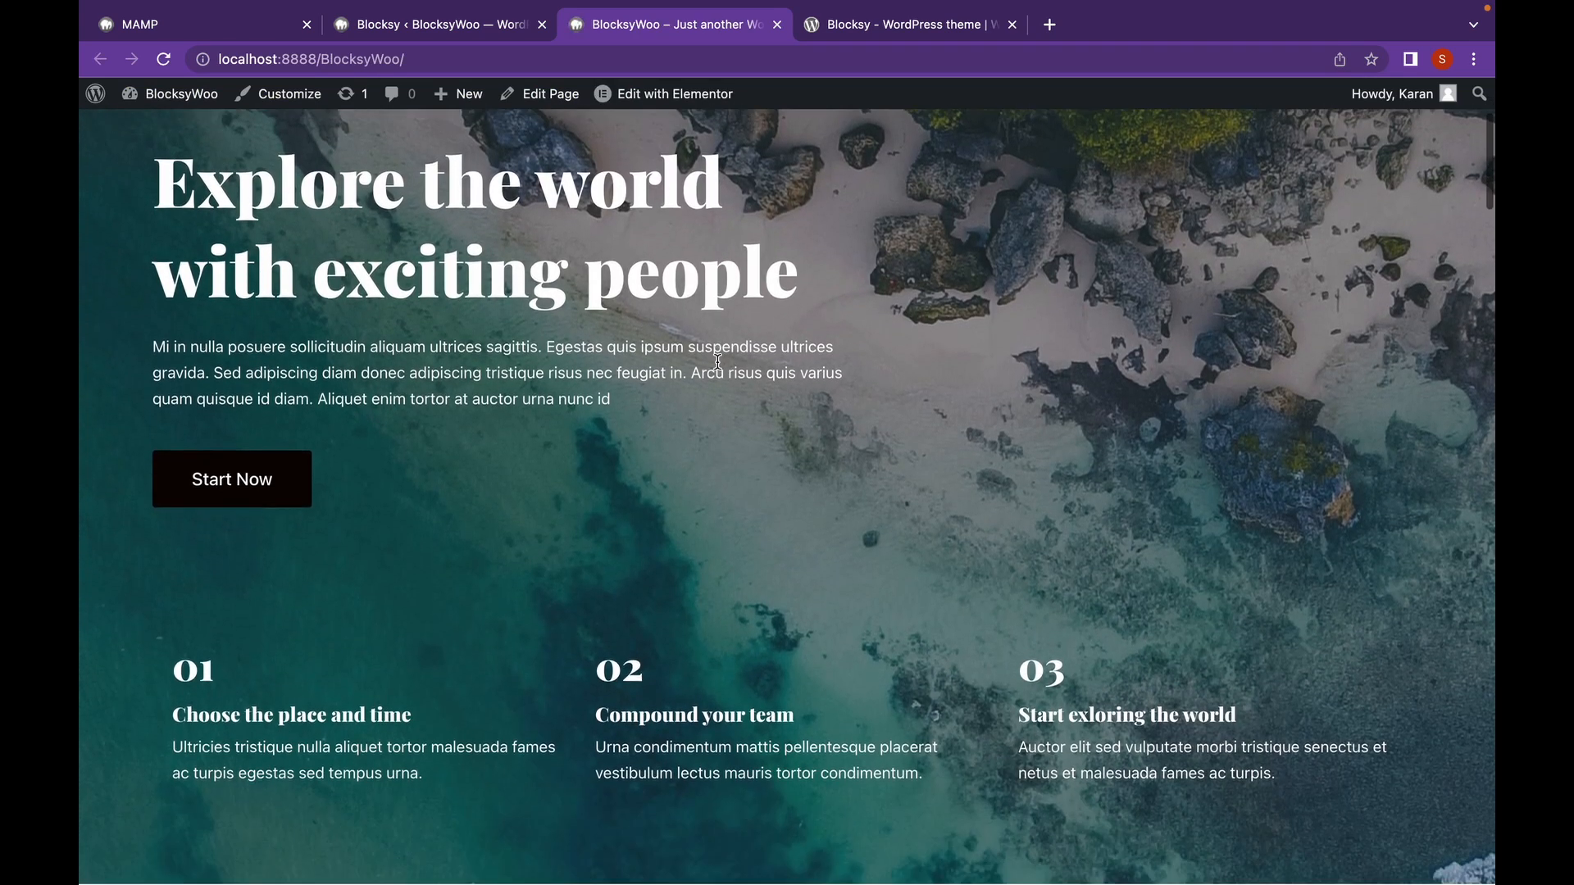
scroll(718, 362, down, 10)
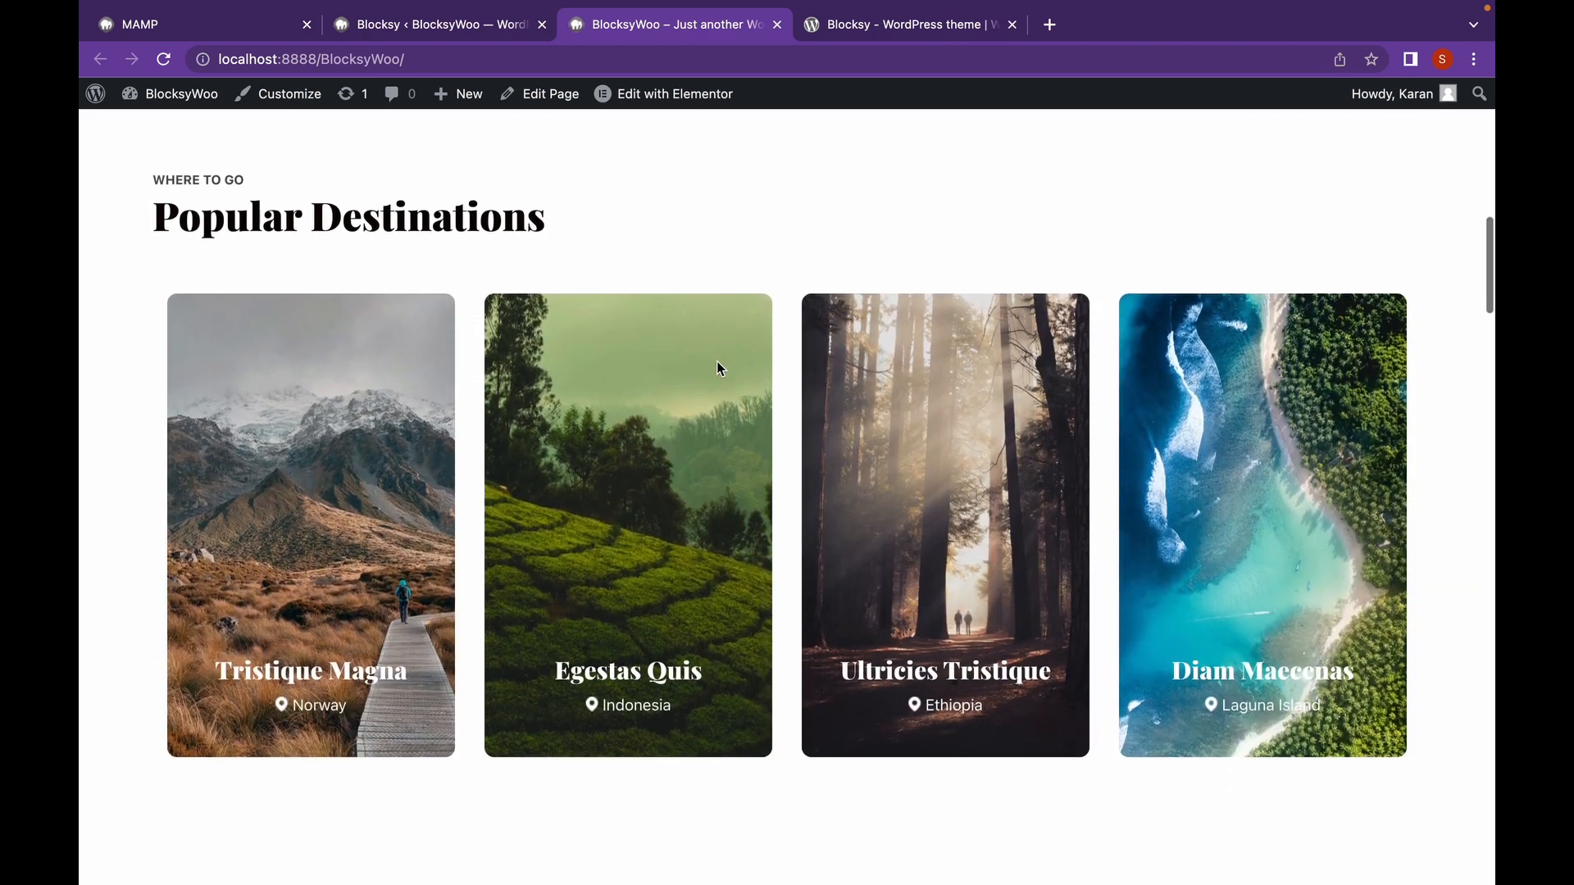
scroll(718, 368, down, 10)
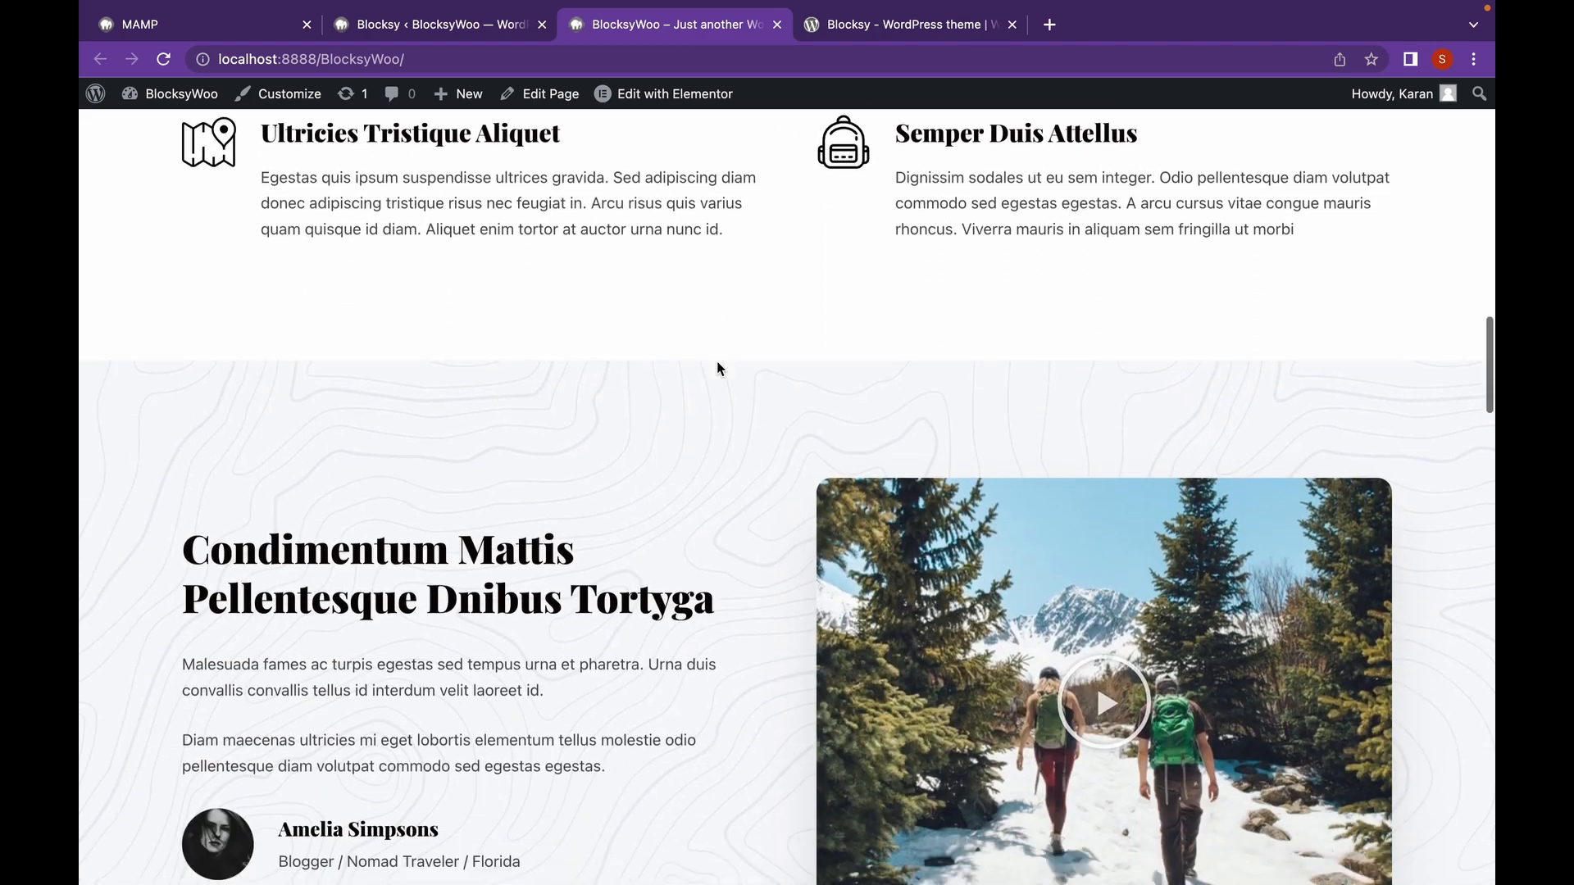
scroll(716, 368, down, 10)
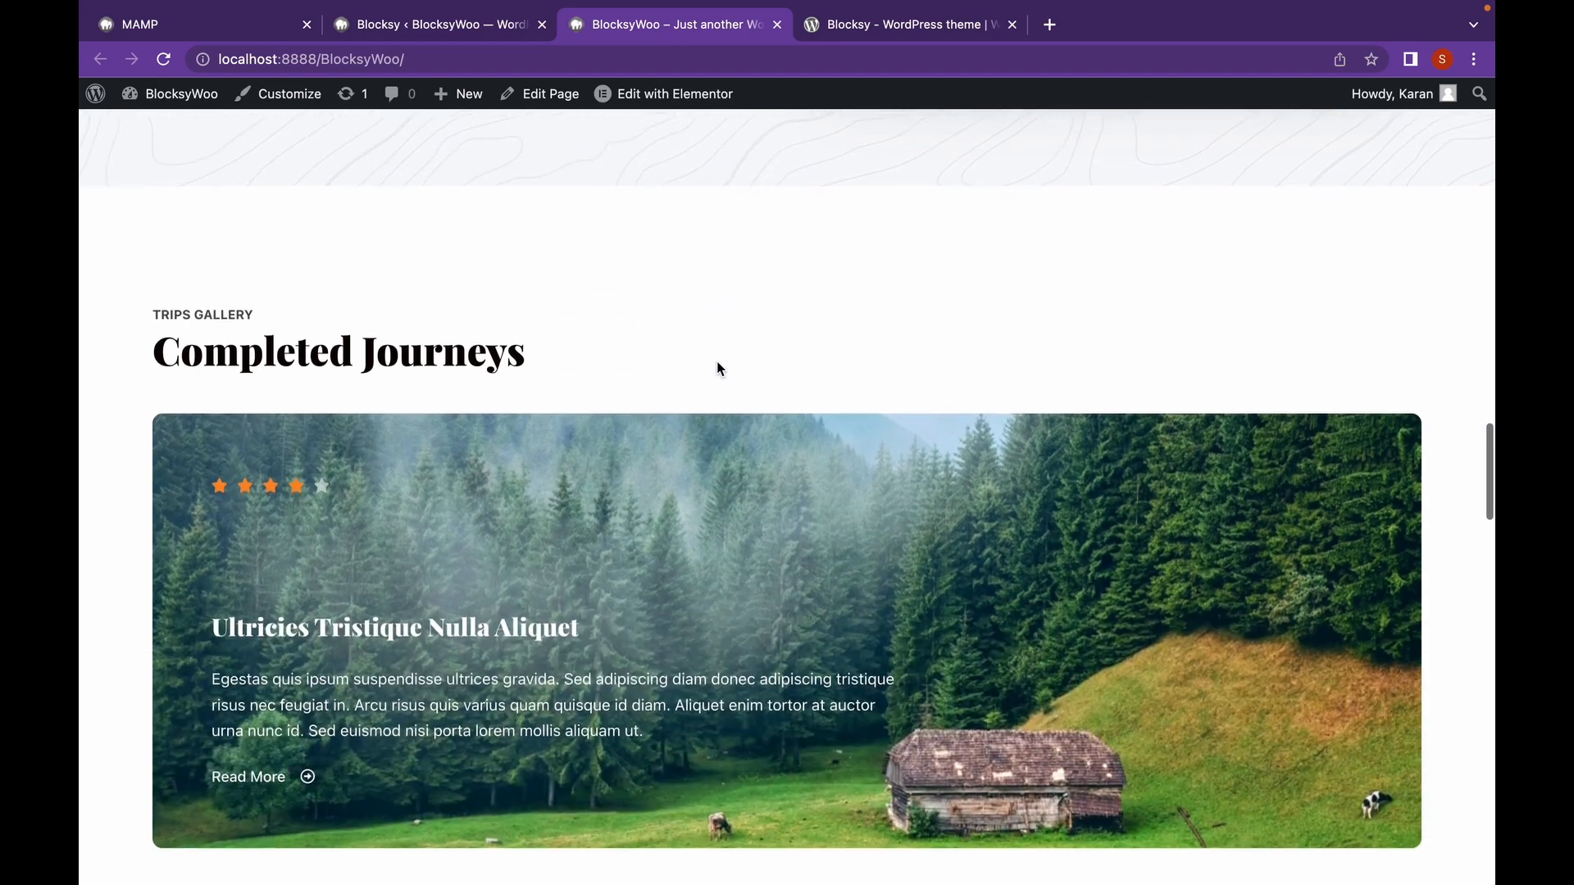
scroll(717, 368, down, 10)
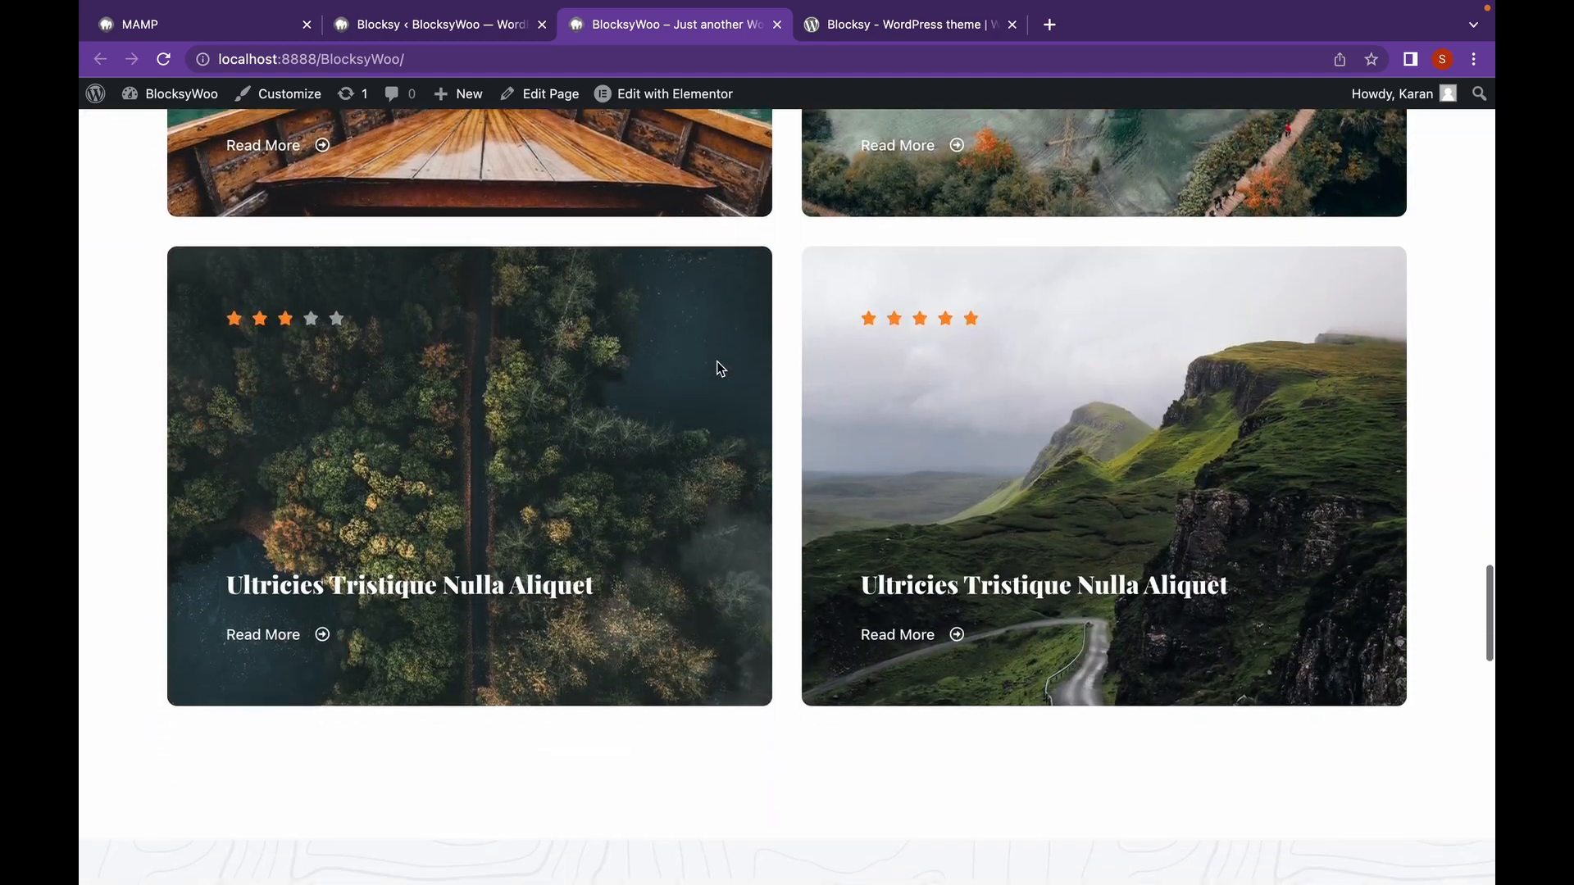
scroll(717, 368, down, 3)
scroll(717, 368, up, 20)
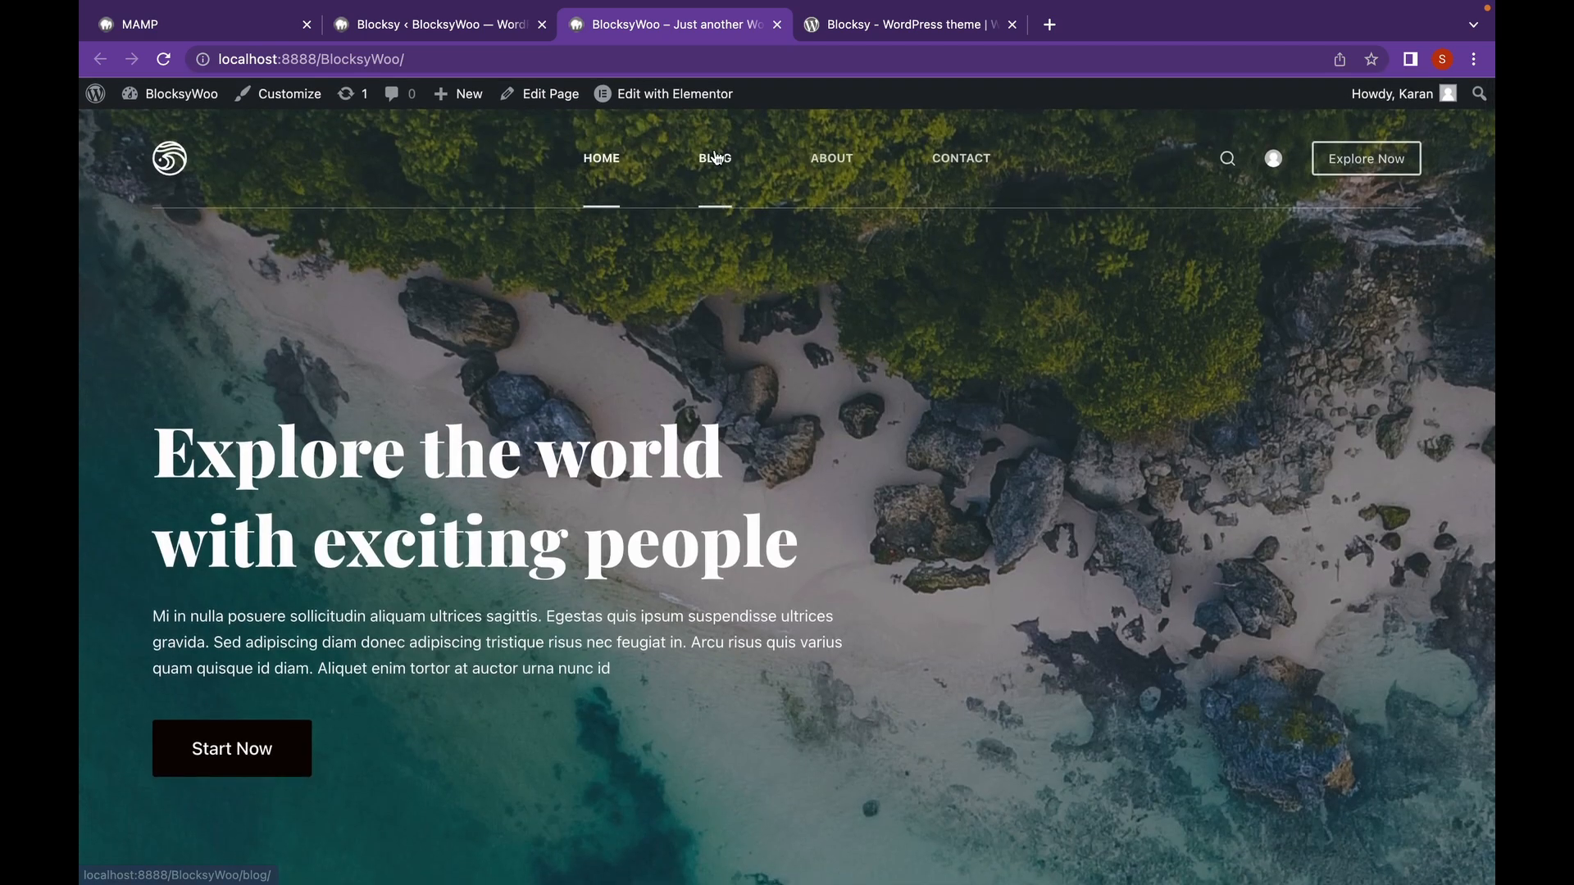
Visit the Blog, About Us and Contact pages, then launch the Customizer from the admin bar.
click(715, 158)
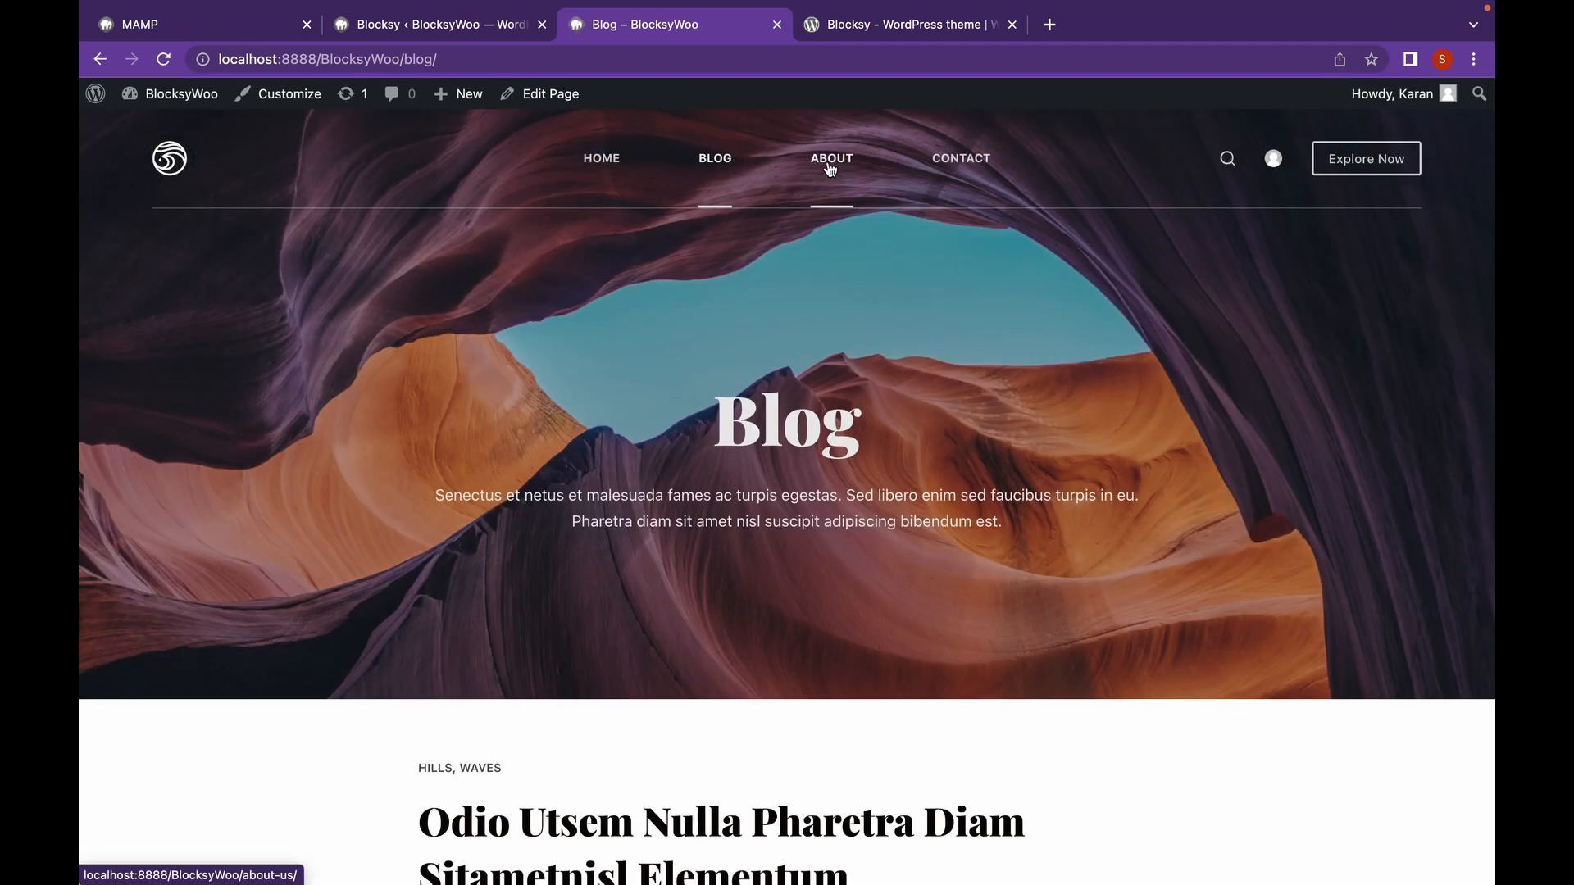
click(830, 160)
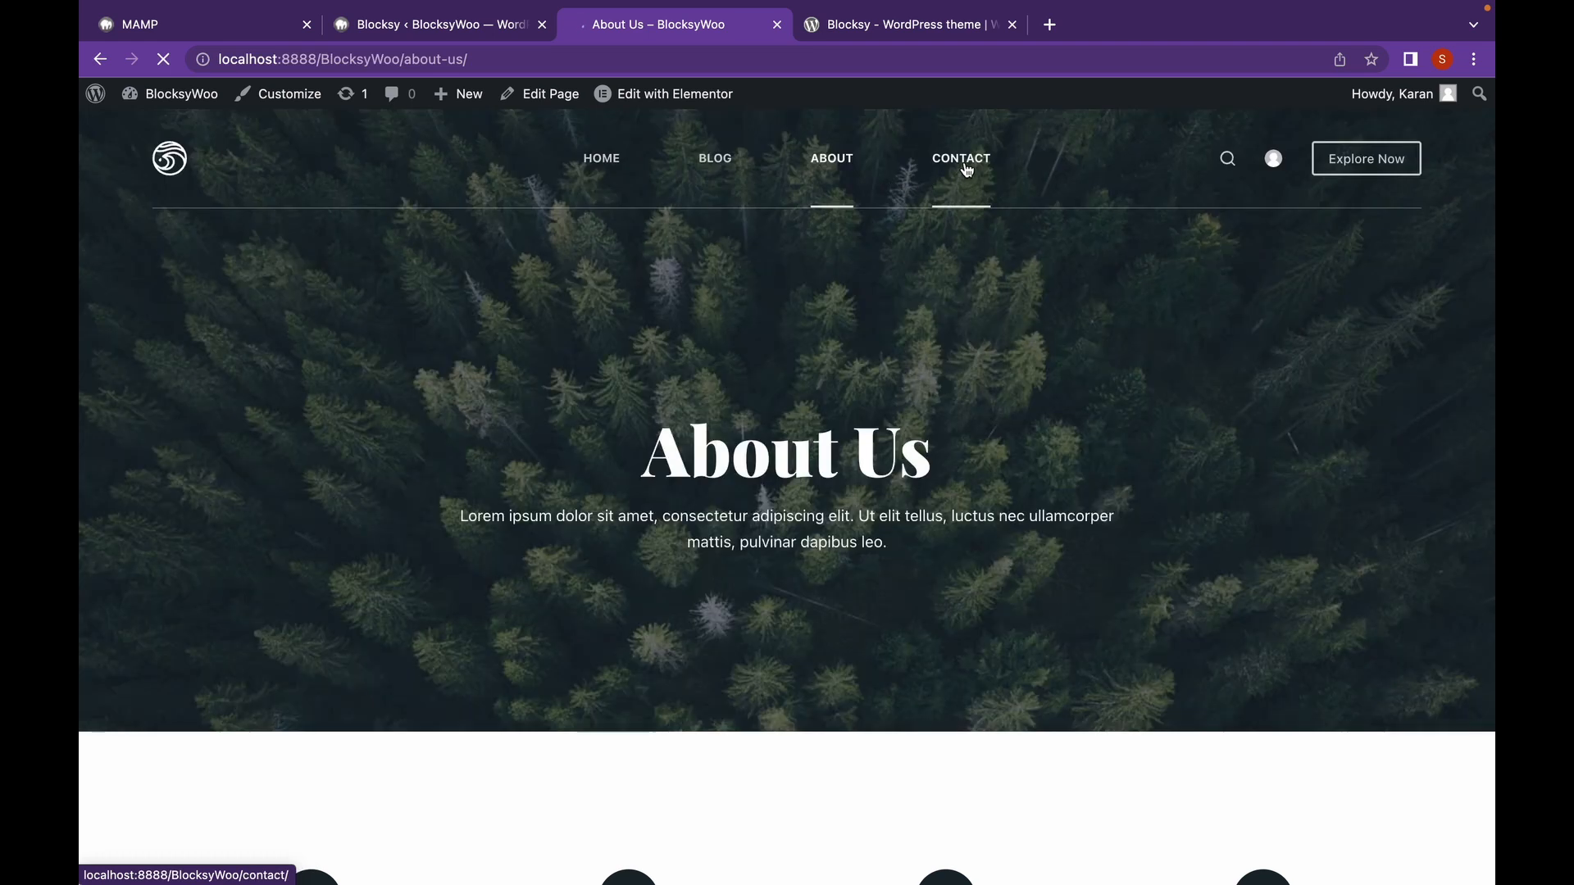
click(960, 160)
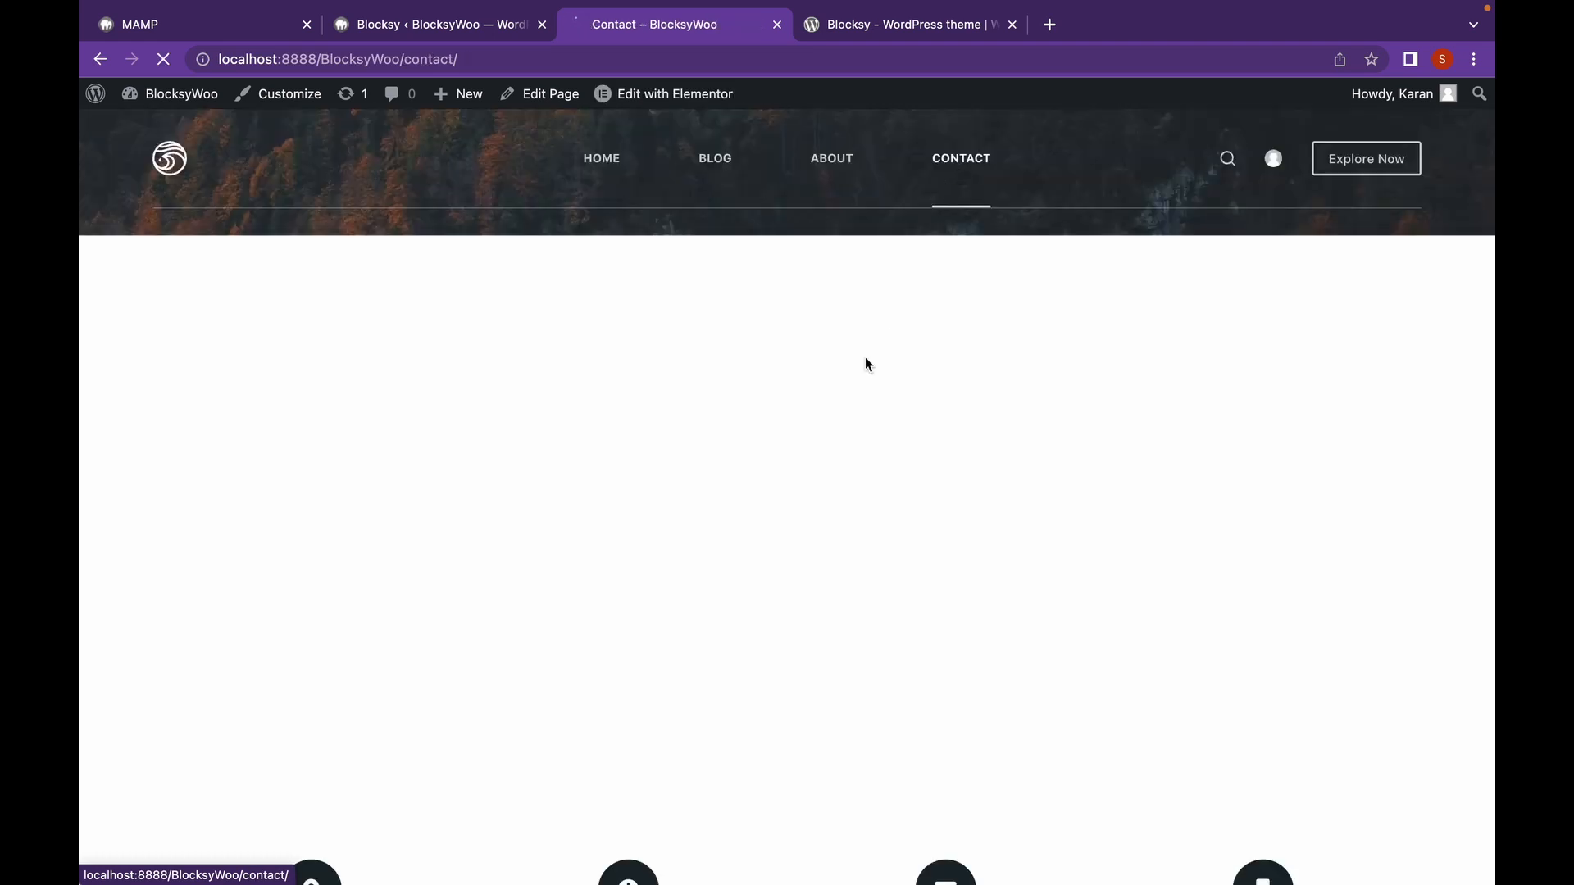
scroll(864, 358, down, 4)
scroll(852, 420, down, 15)
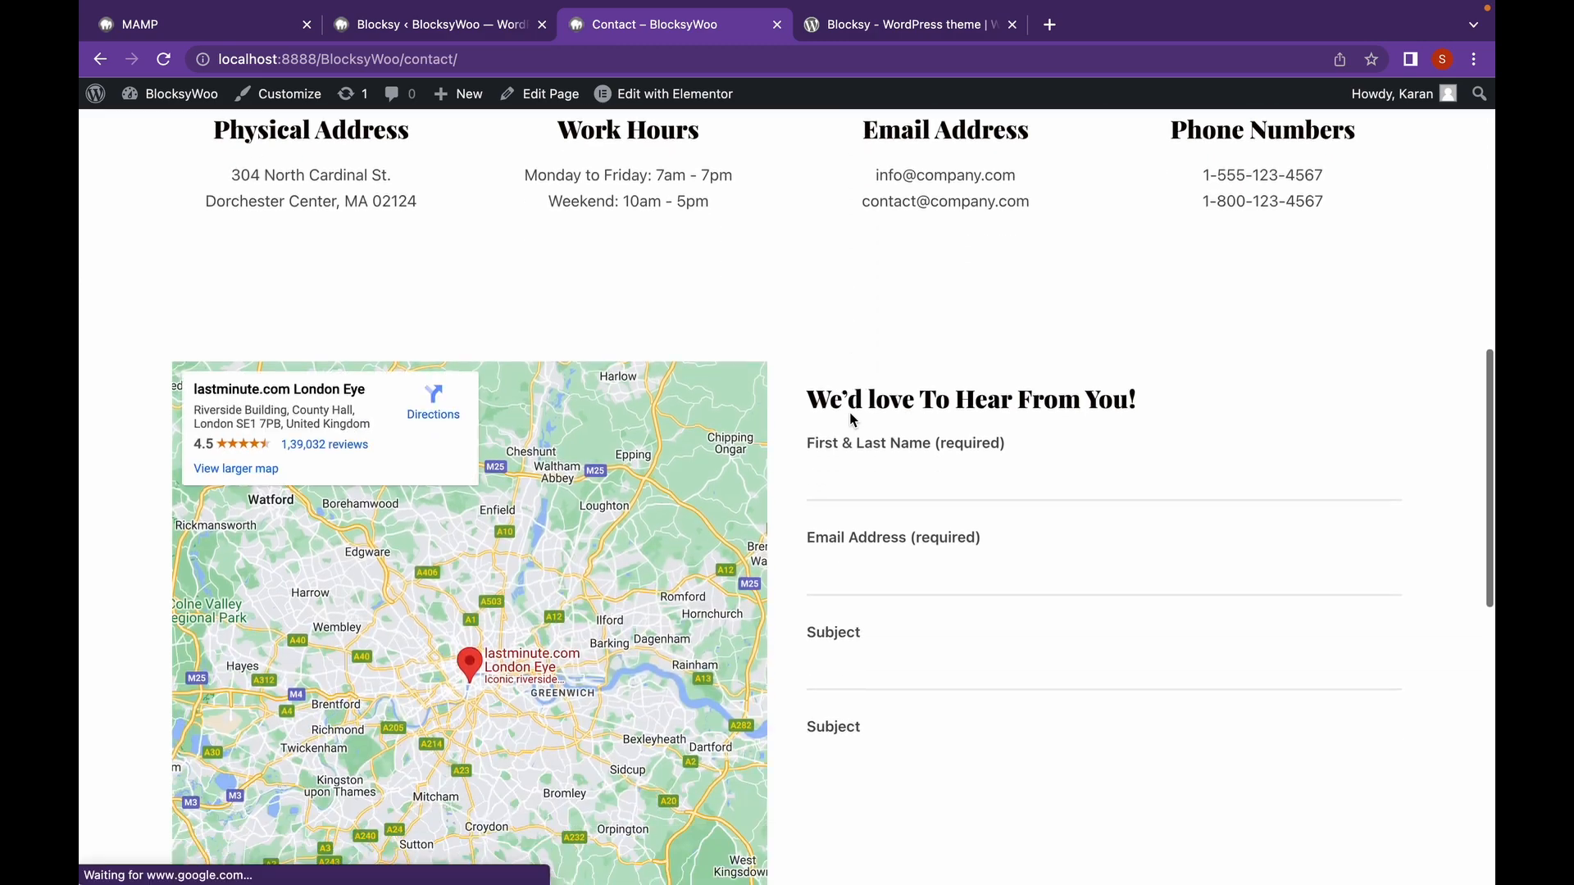
scroll(852, 420, up, 20)
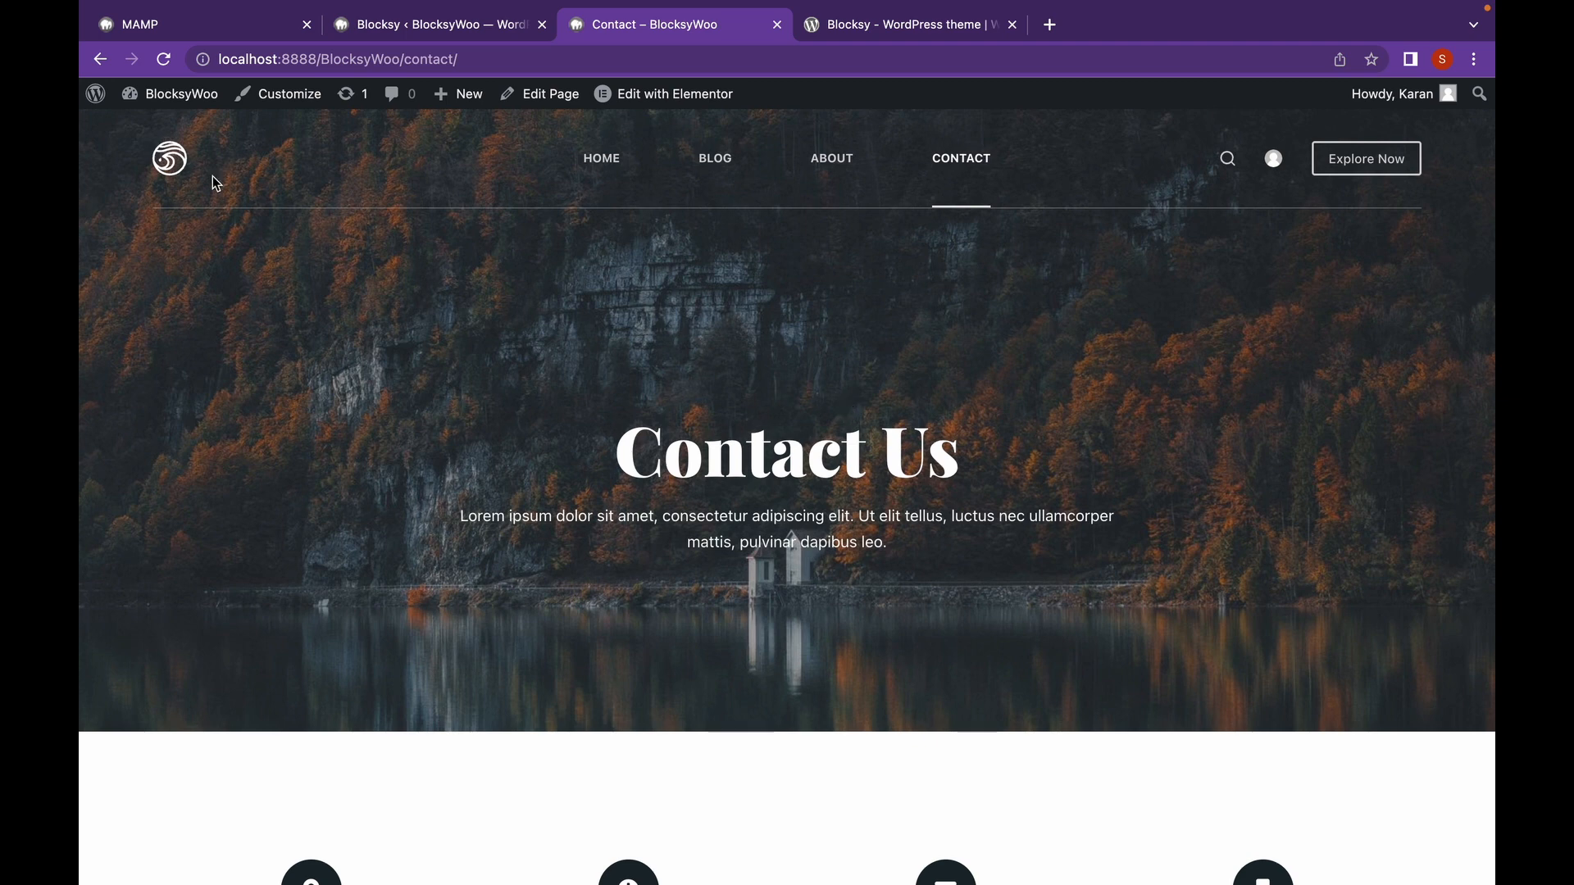
click(280, 97)
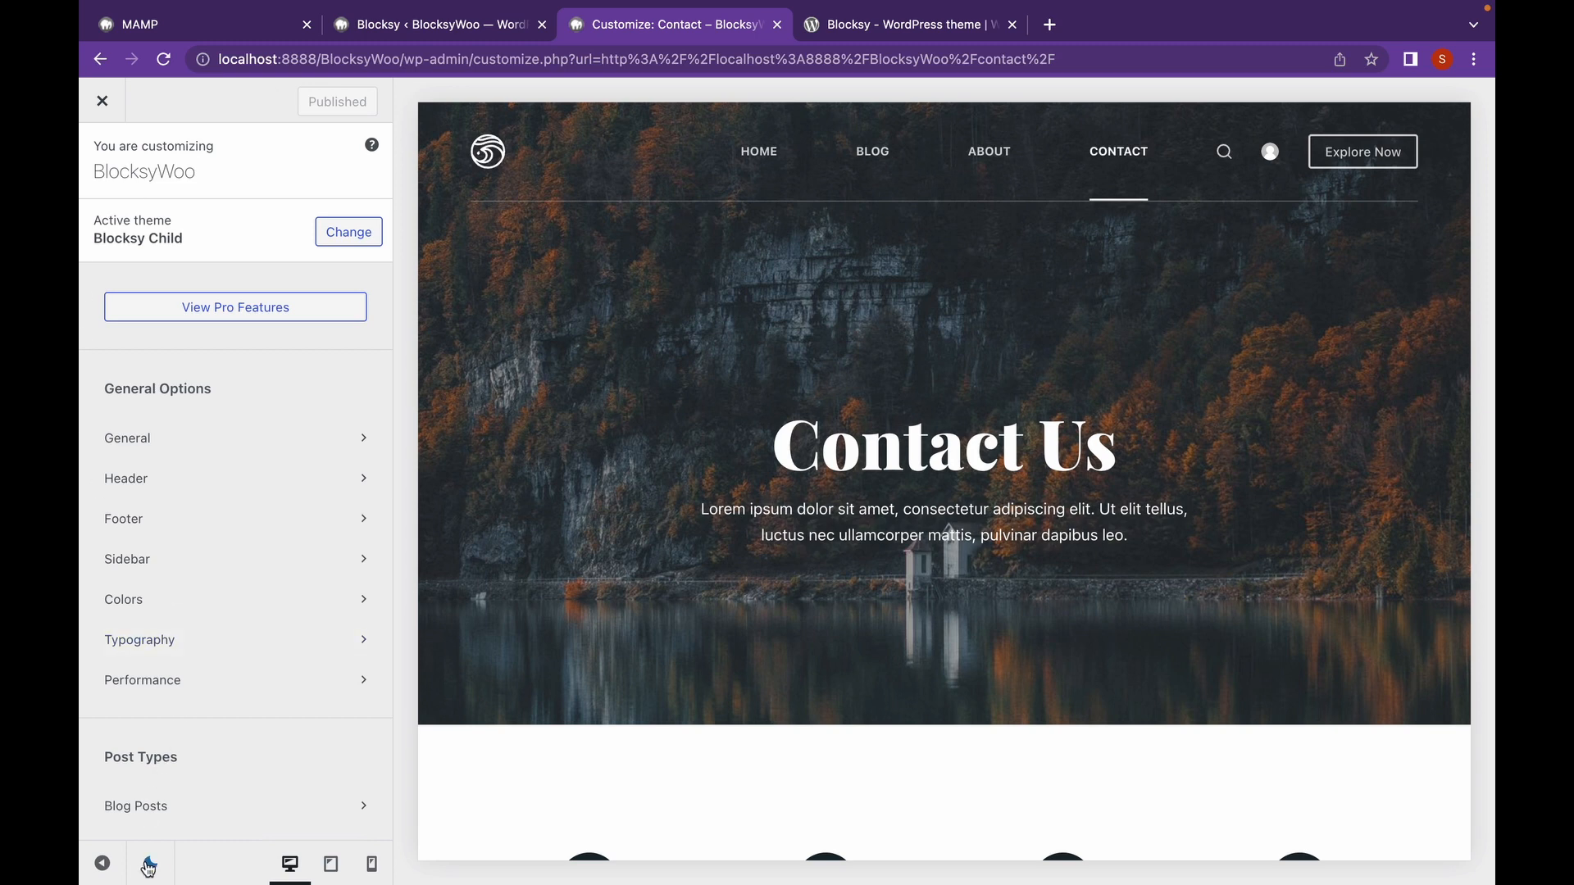
Switch the Customizer sidebar to dark mode and open the General section.
click(150, 865)
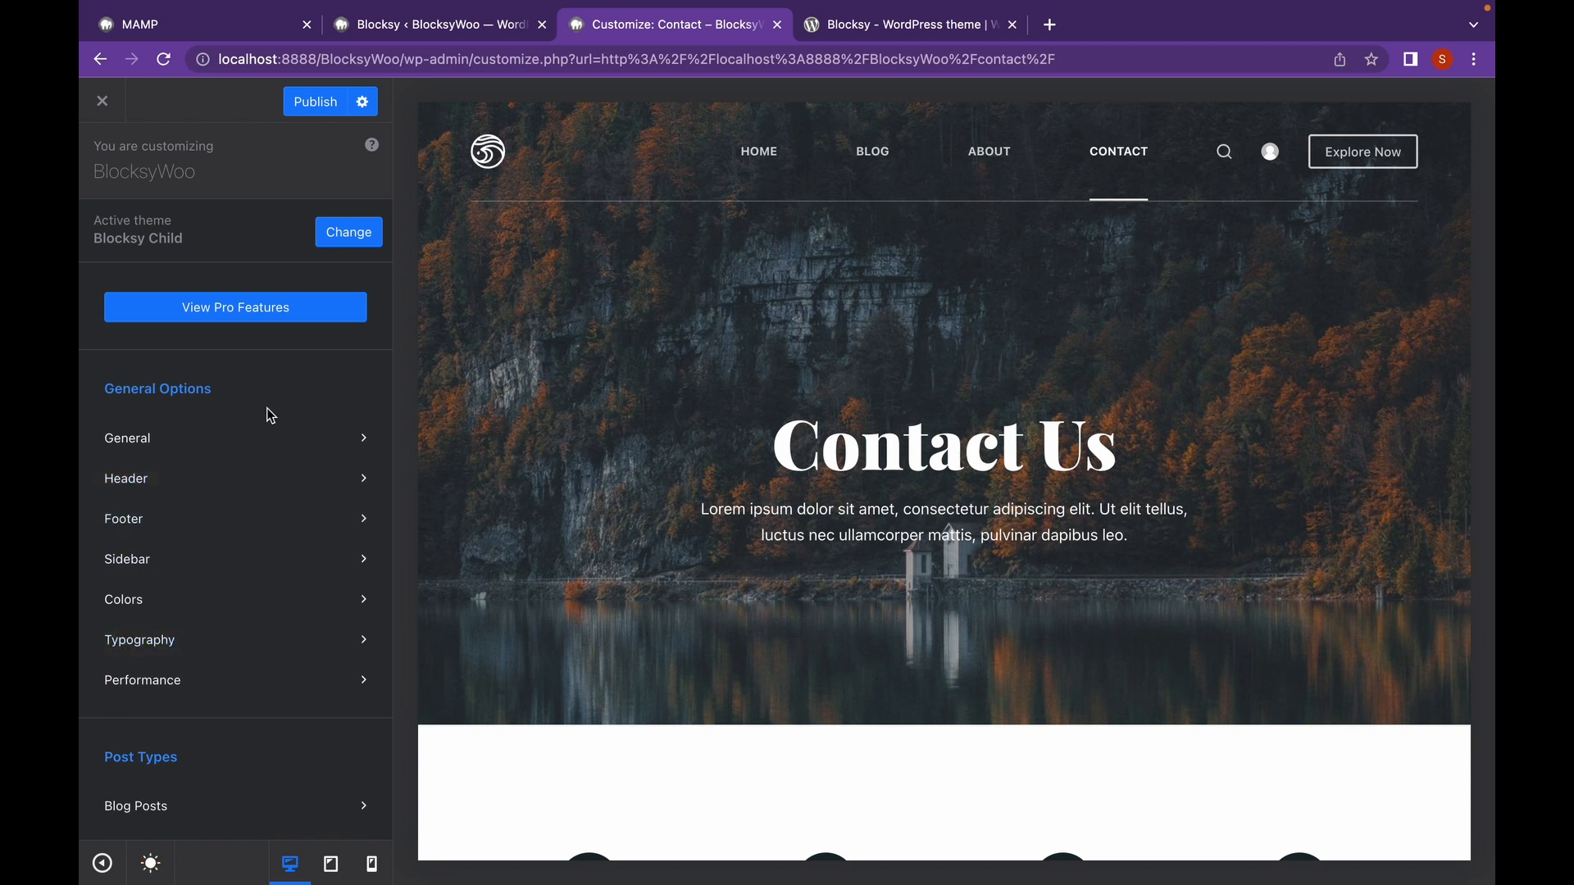
scroll(271, 416, down, 2)
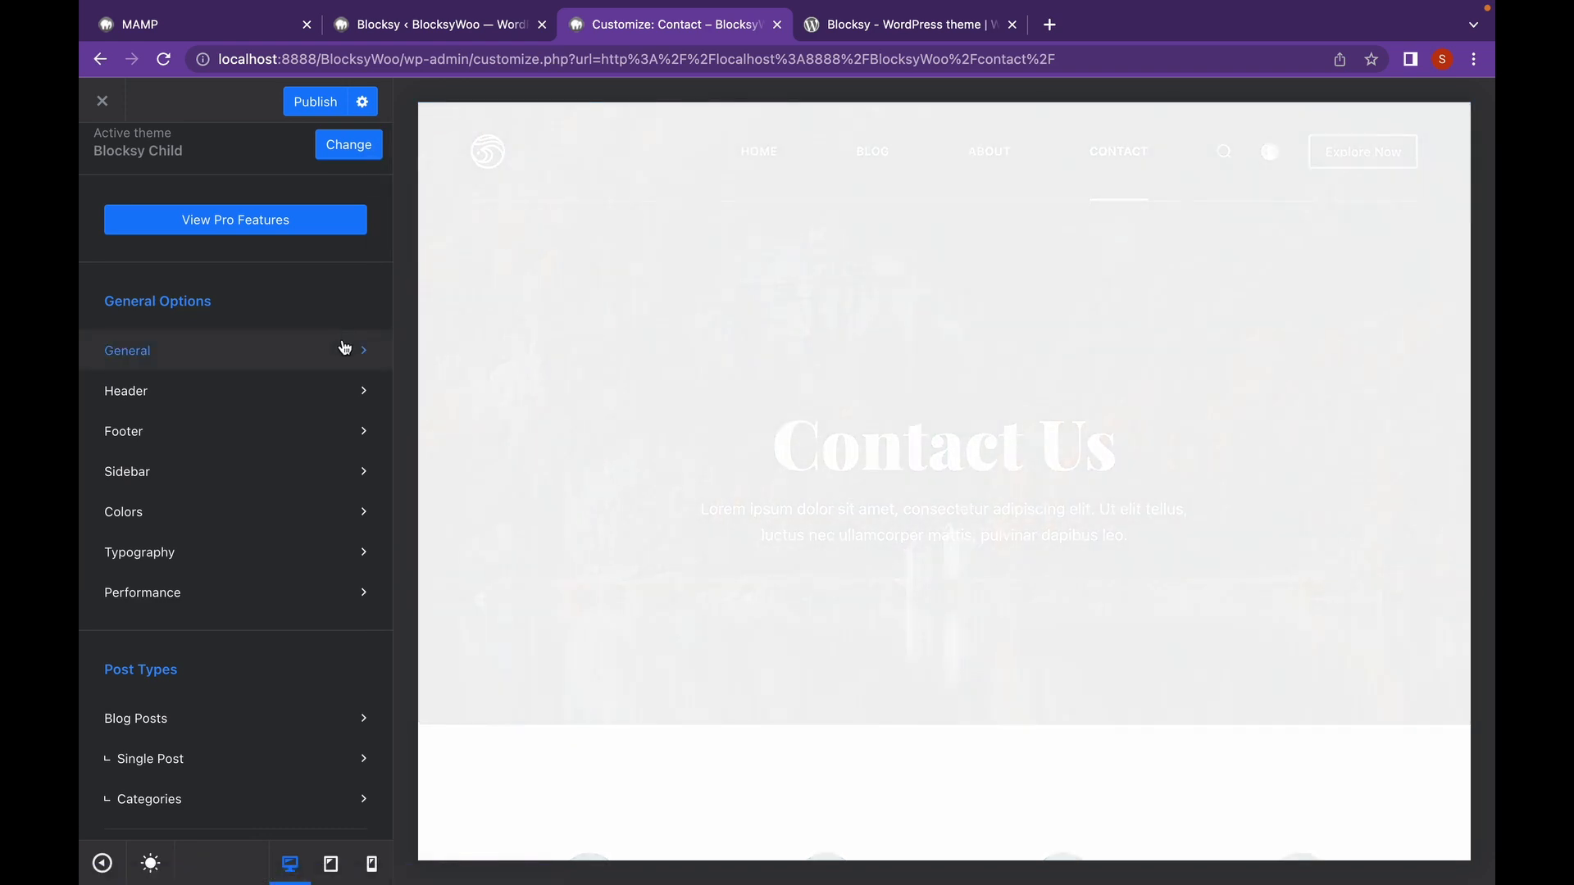
click(345, 347)
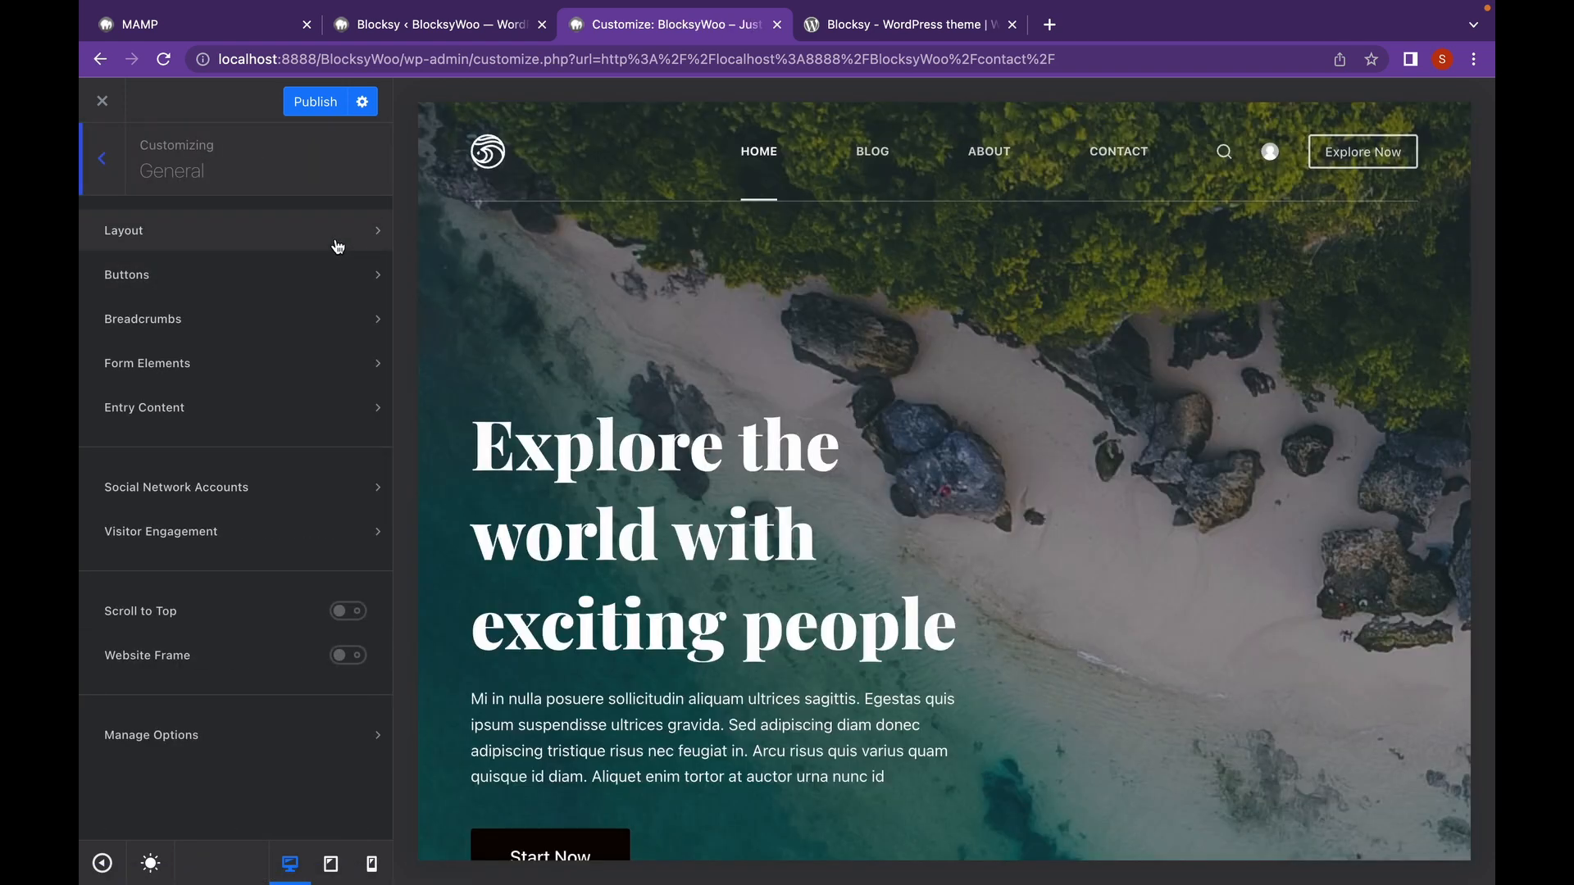
Turn on the Buttons Hover Effect and review the teal button design with 3 px radius.
click(337, 247)
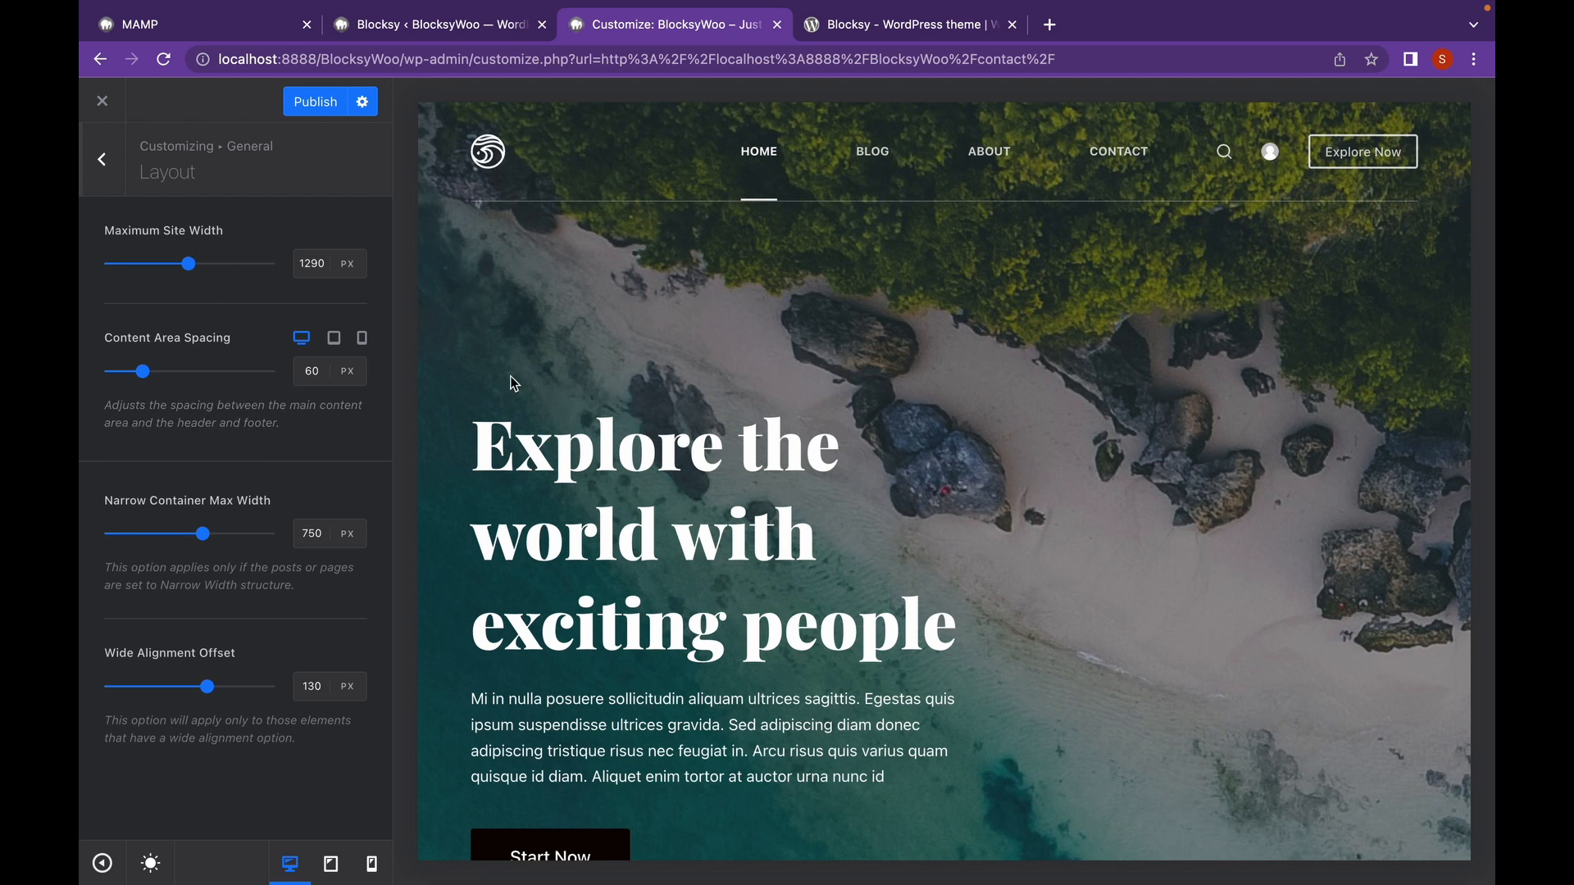
click(115, 164)
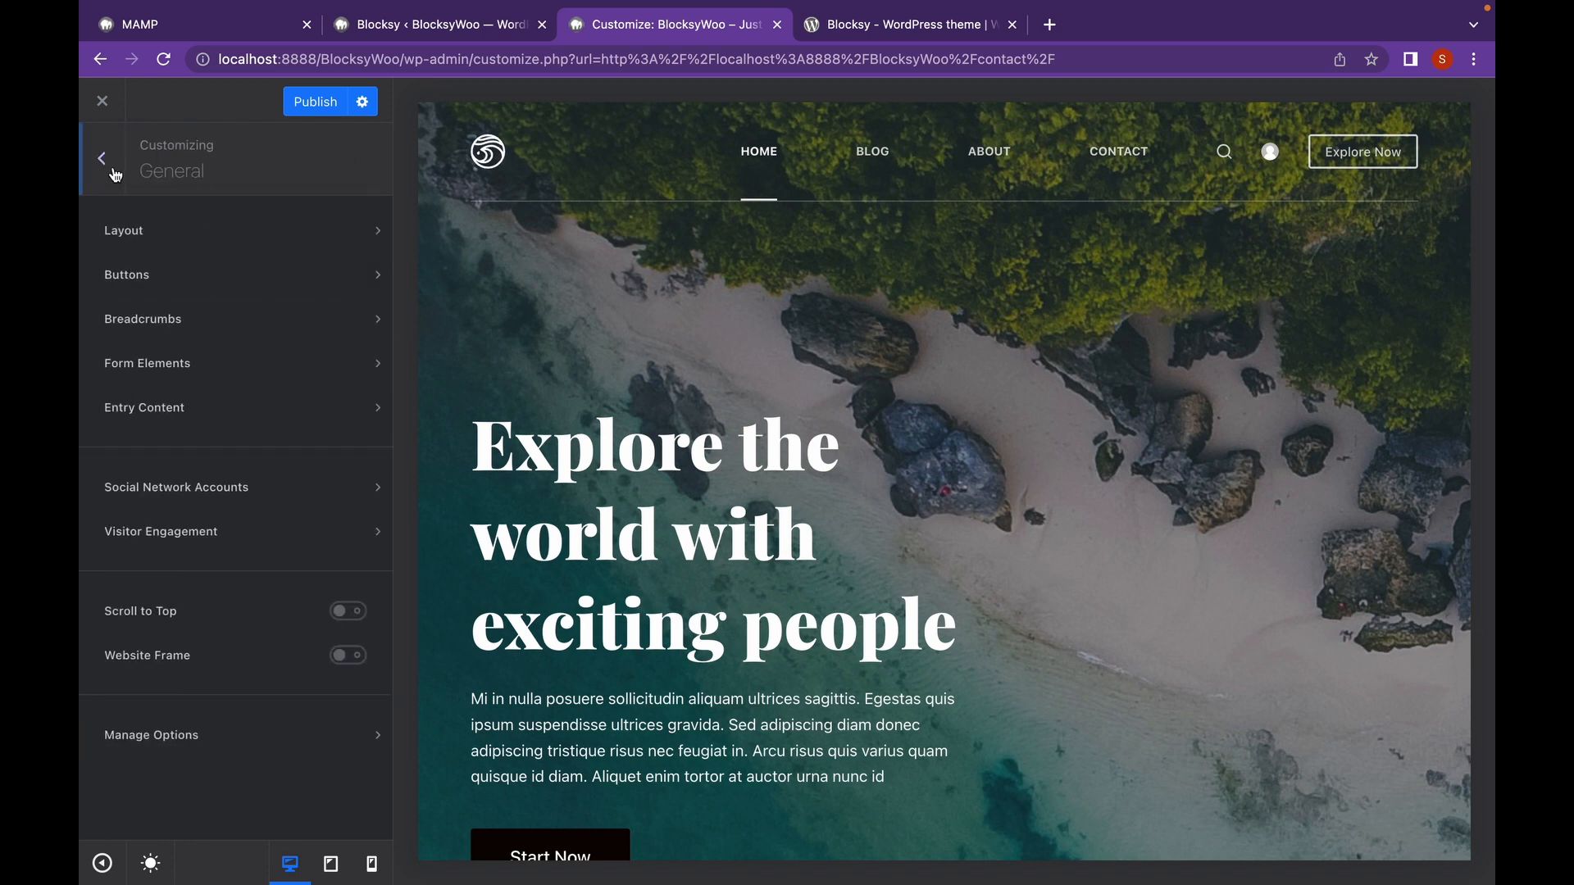
click(198, 277)
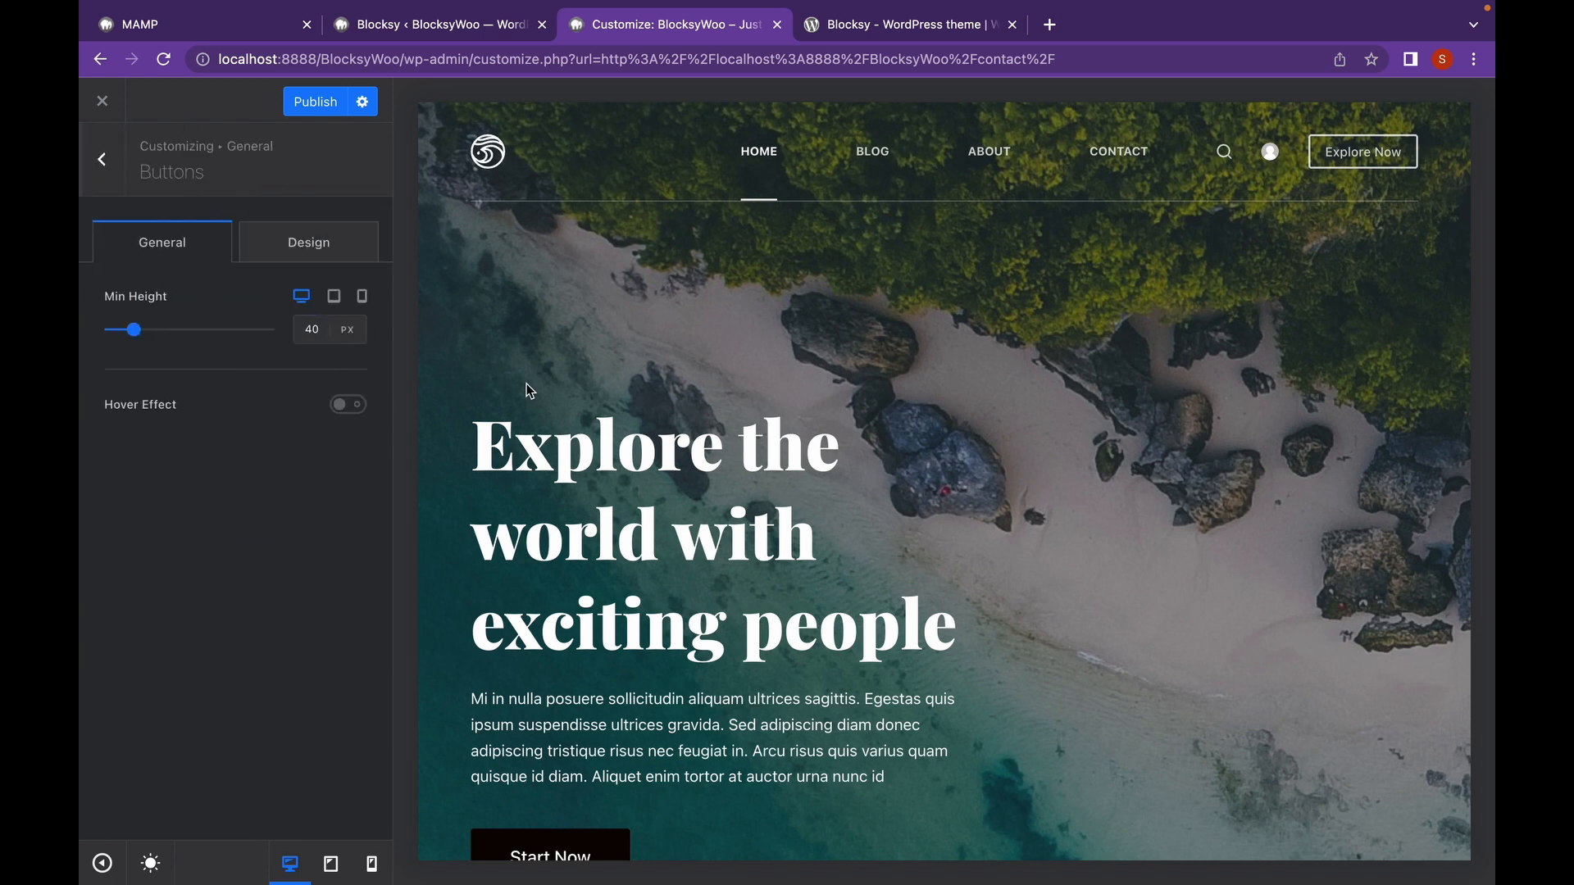
scroll(527, 393, down, 1)
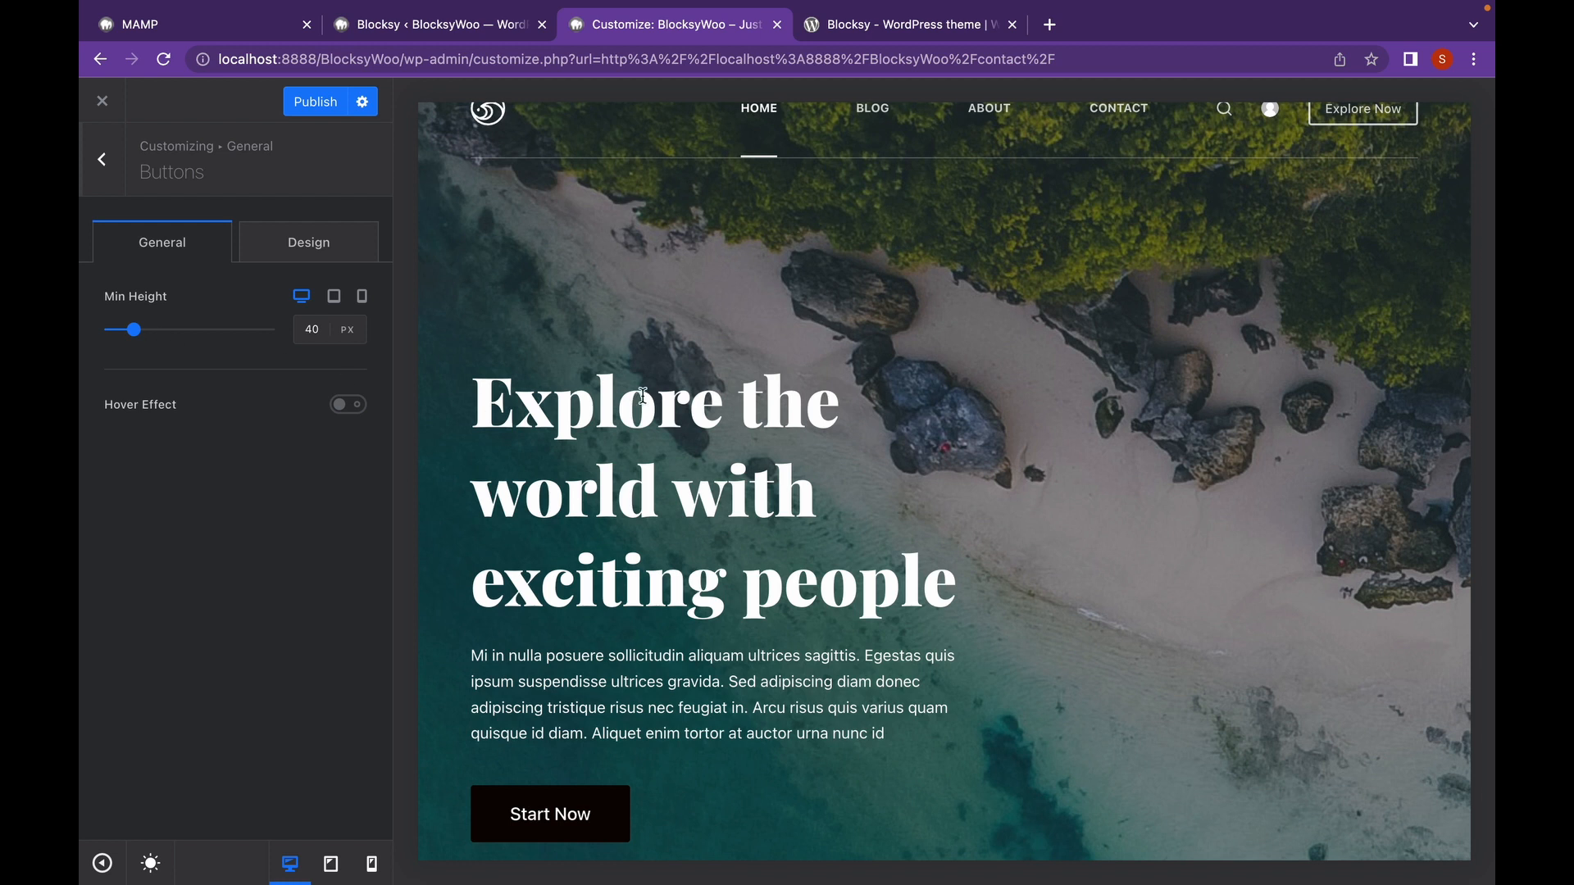
click(356, 406)
click(290, 257)
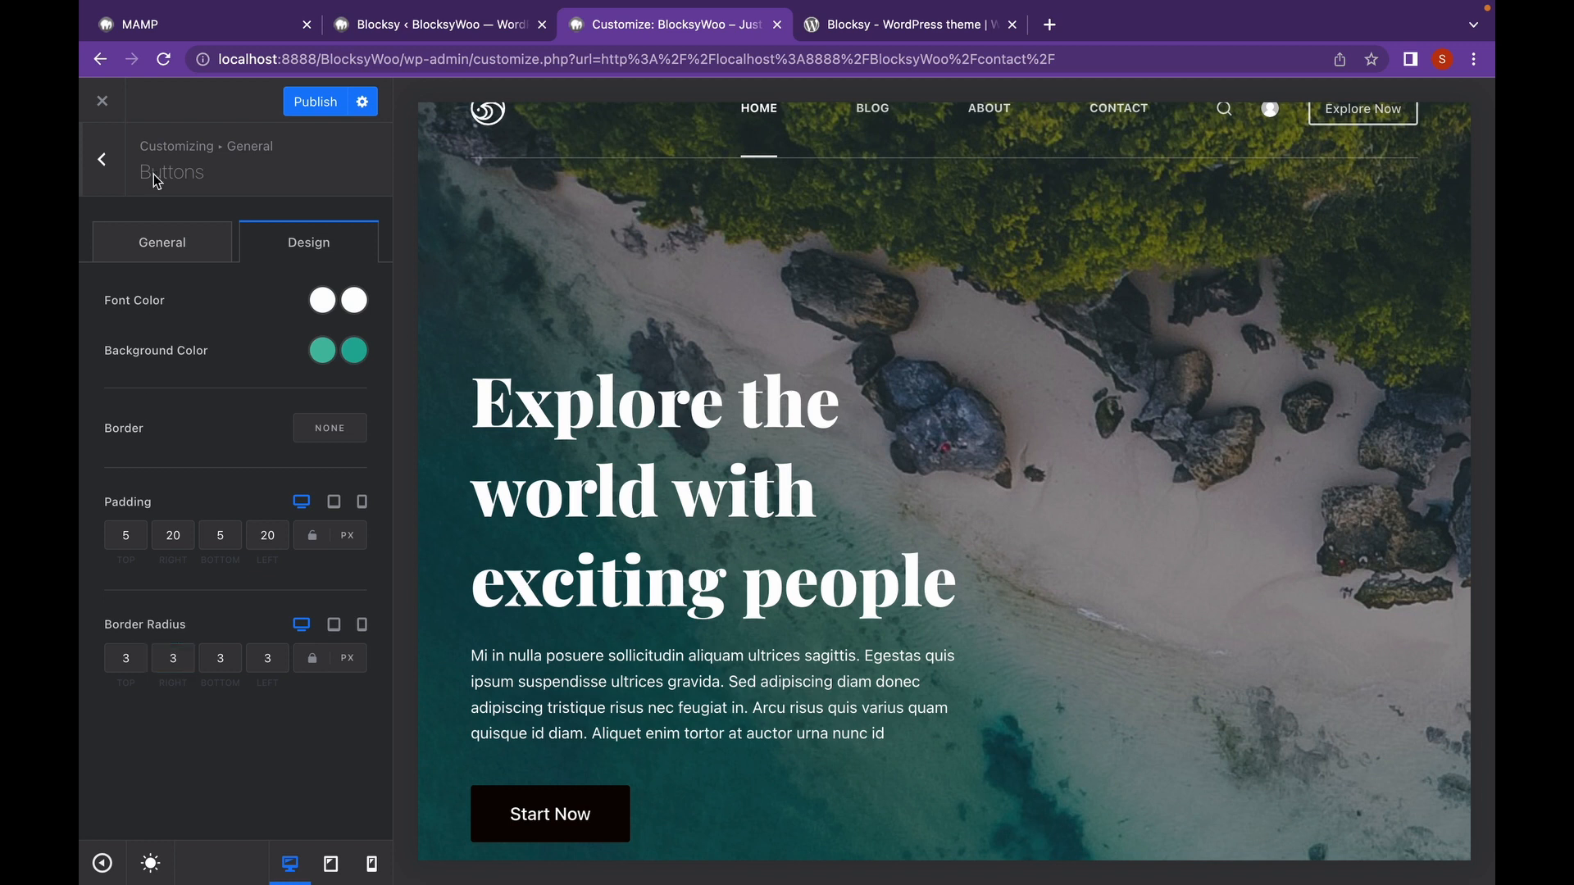
click(119, 157)
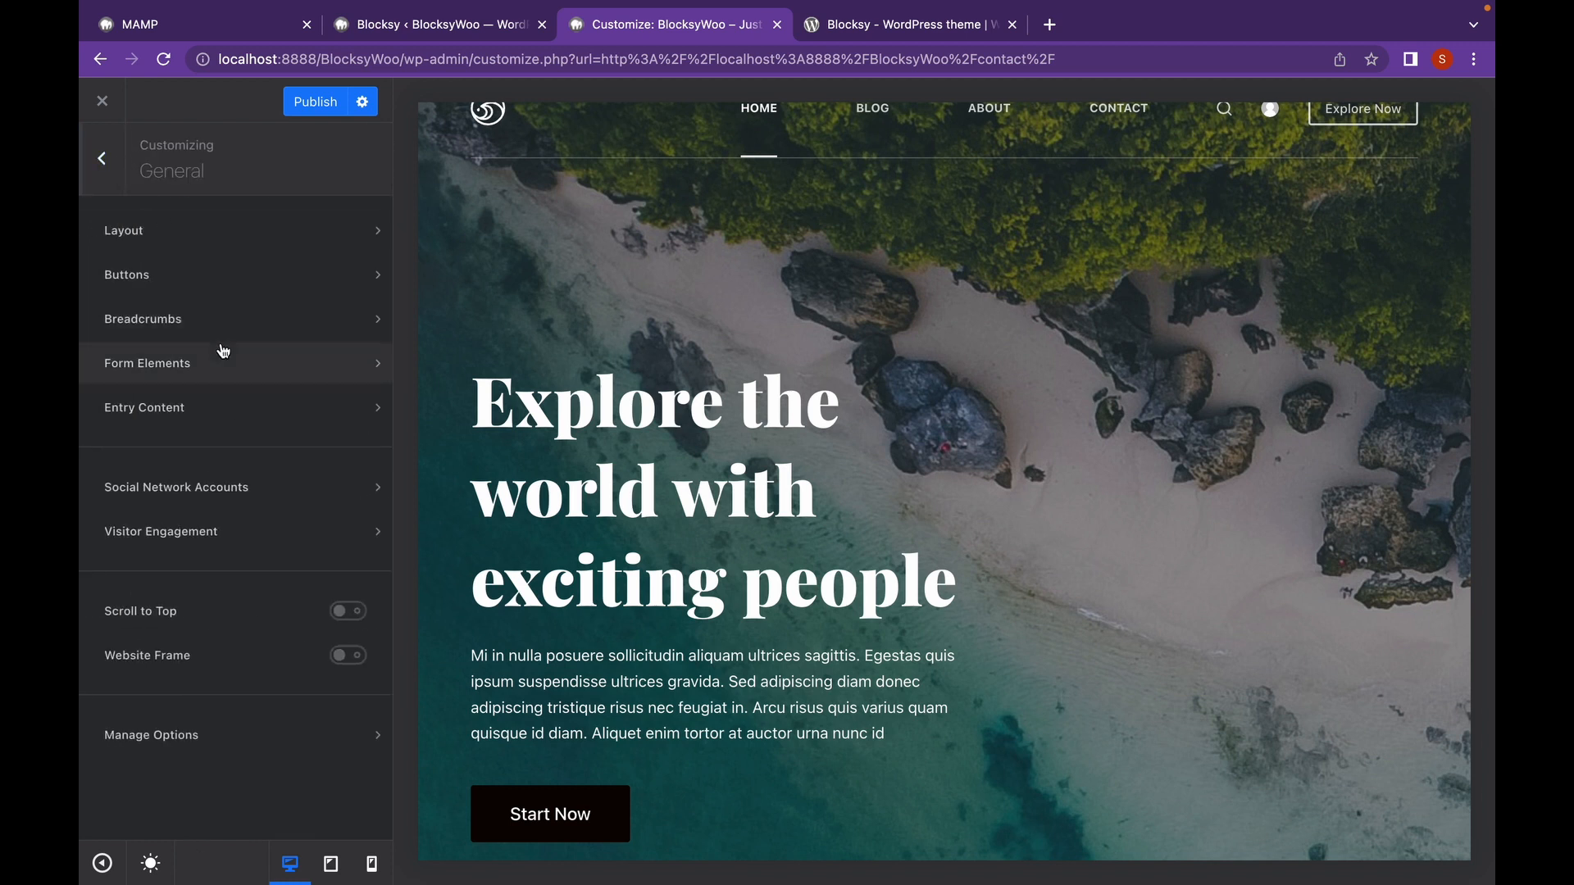
Preview Blog, set the breadcrumb separator to the Type 2 arrow, and keep the Home item as text.
scroll(615, 307, up, 1)
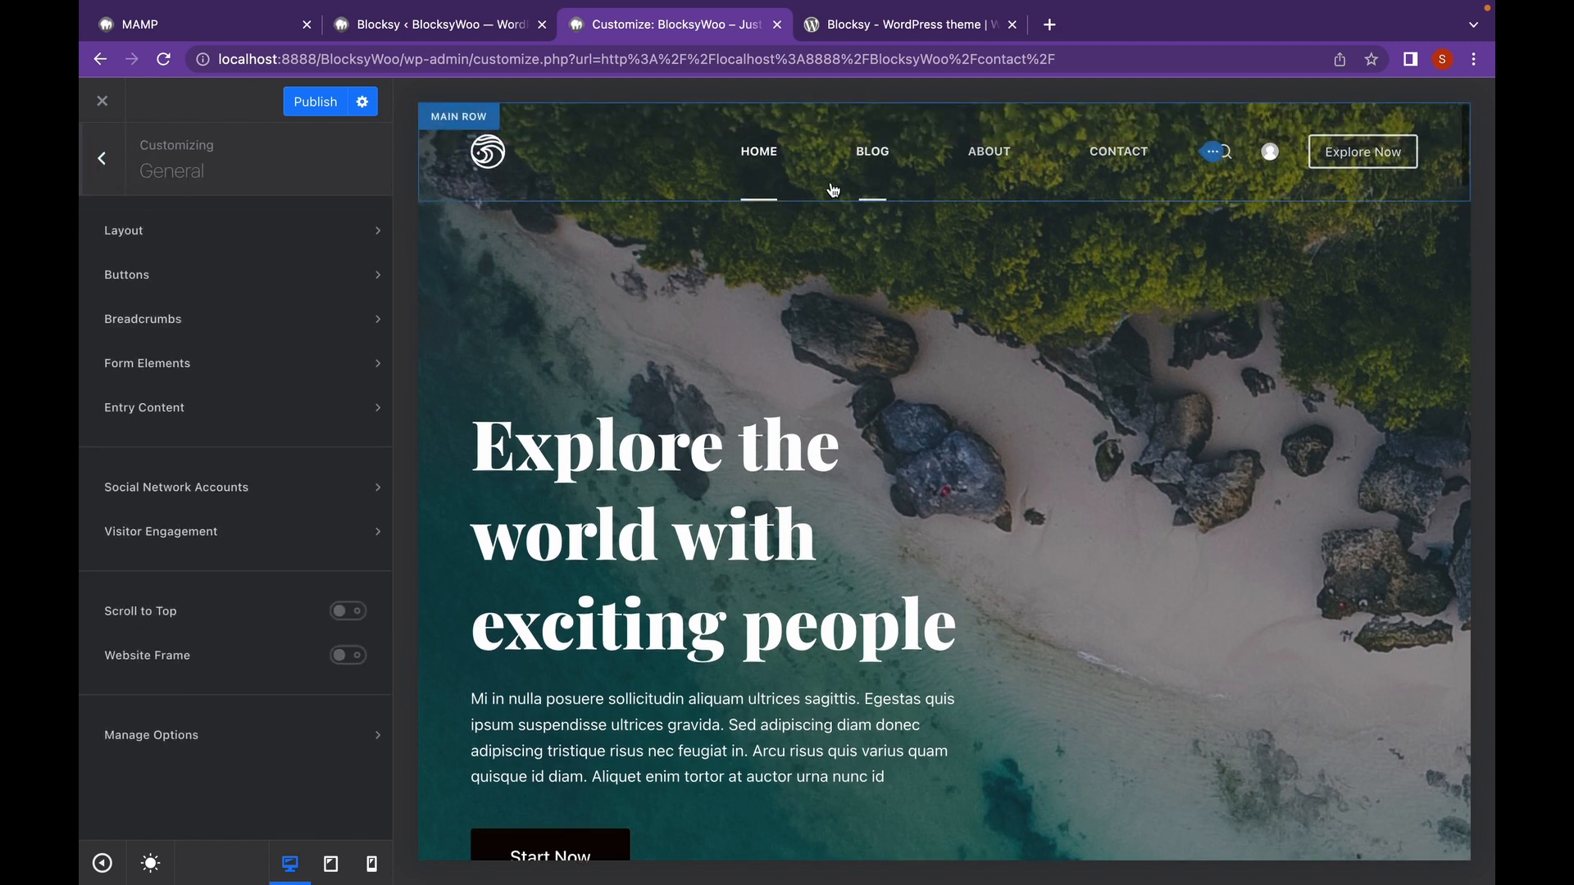
click(872, 152)
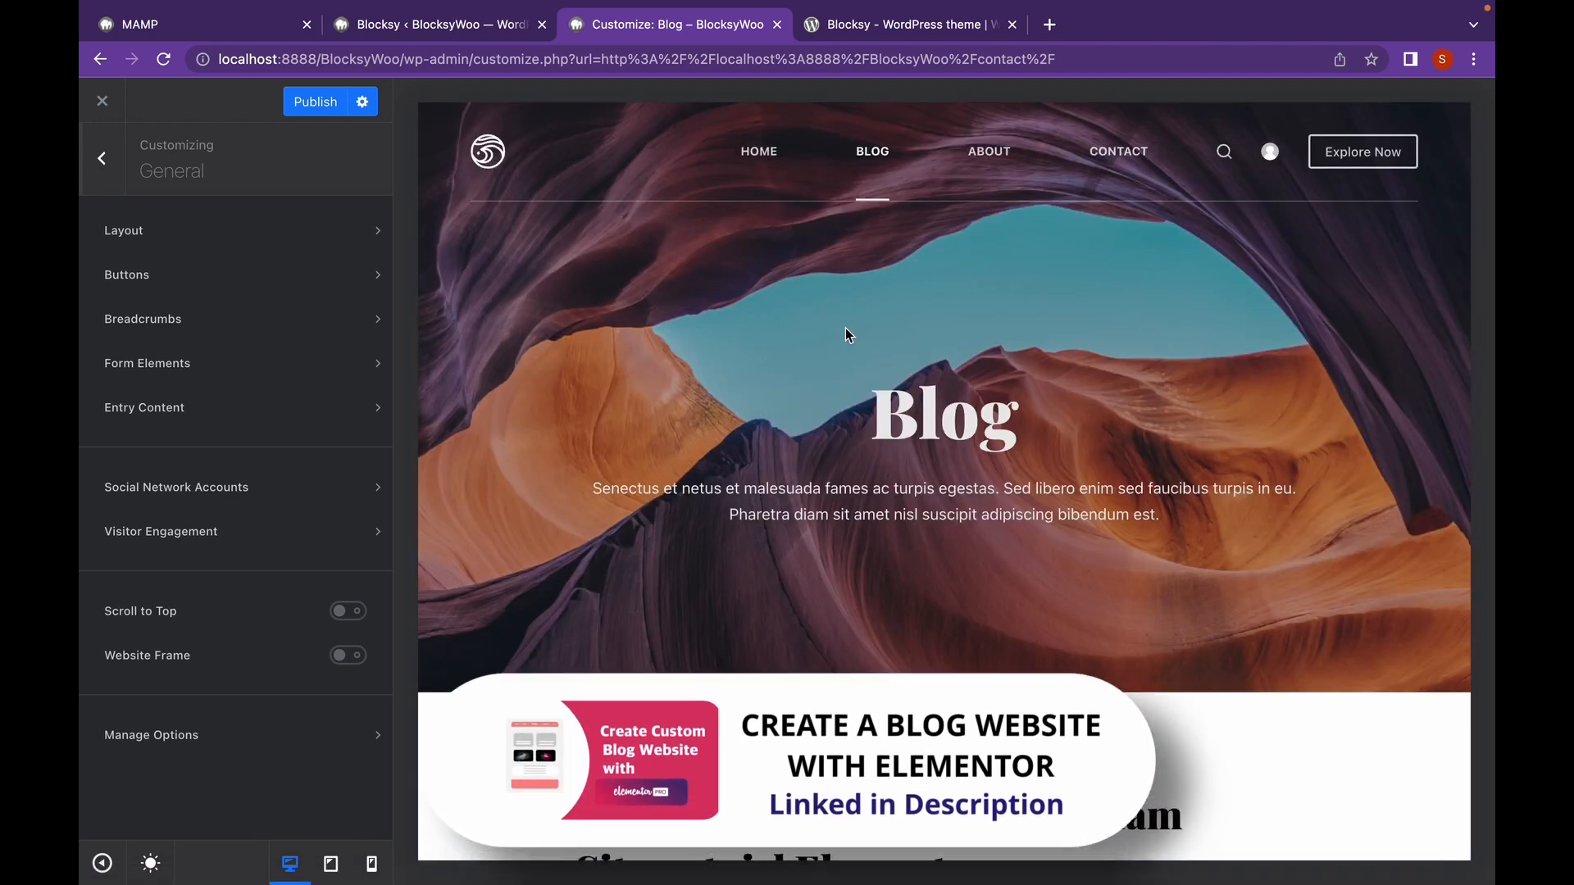
scroll(844, 328, down, 1)
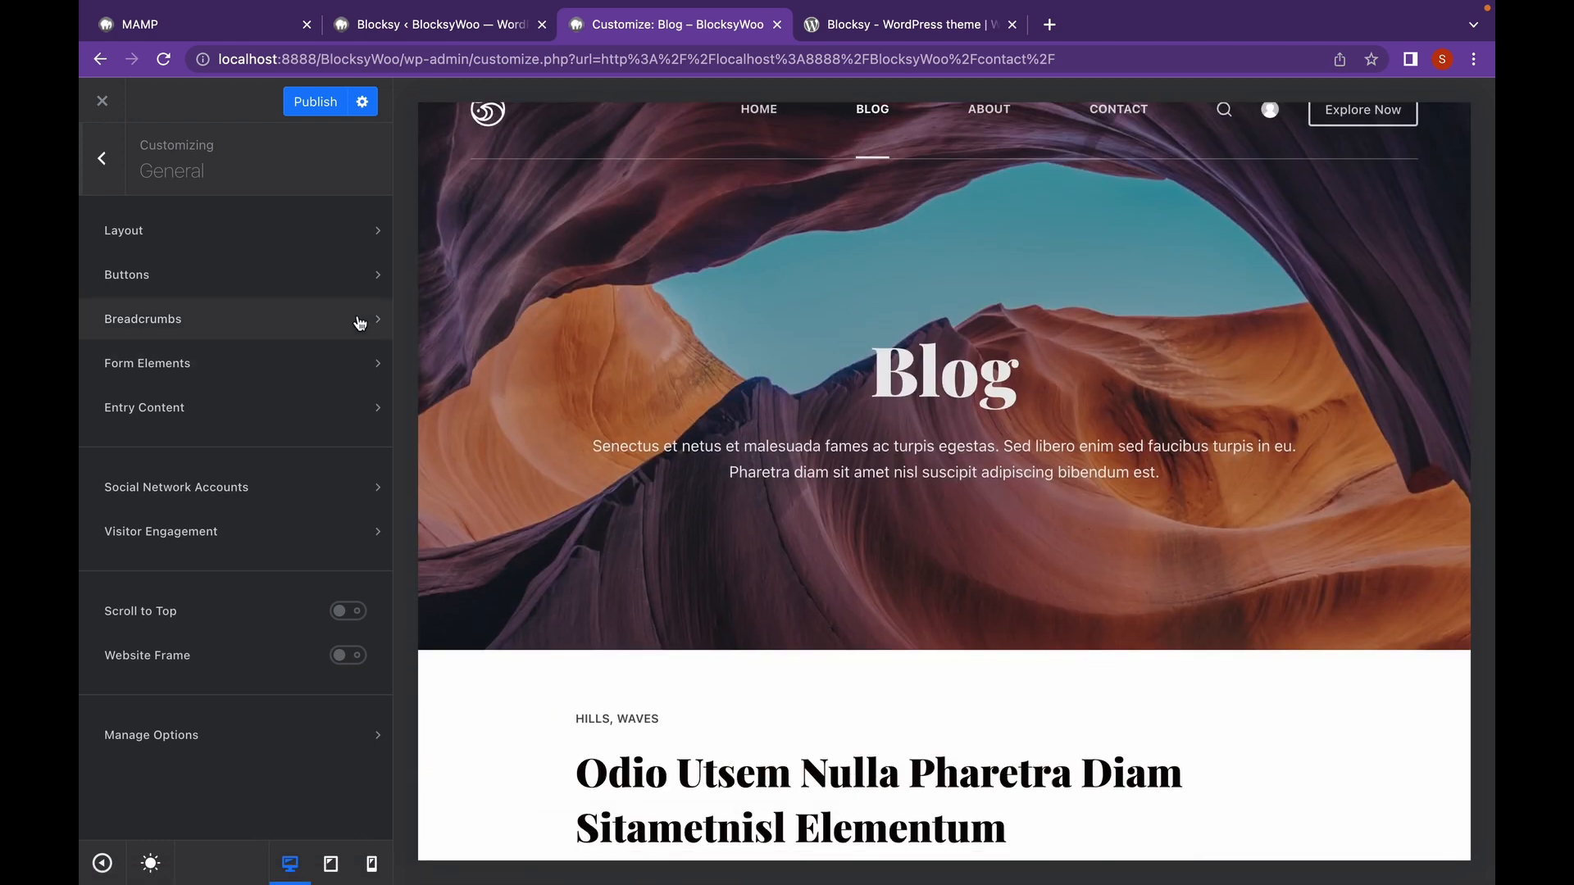
click(358, 319)
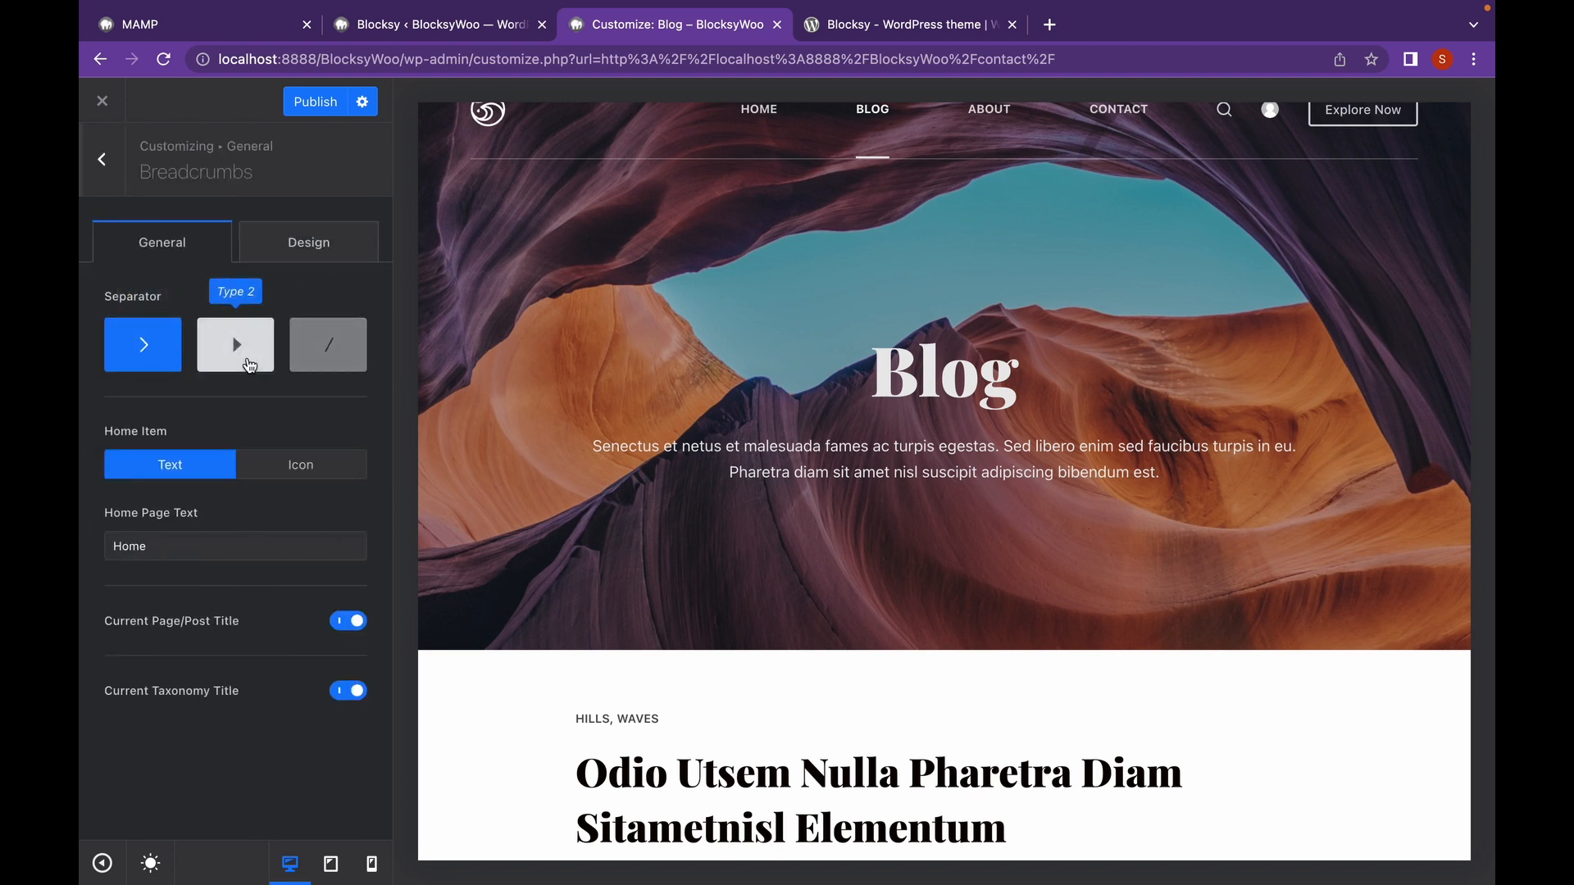
click(248, 363)
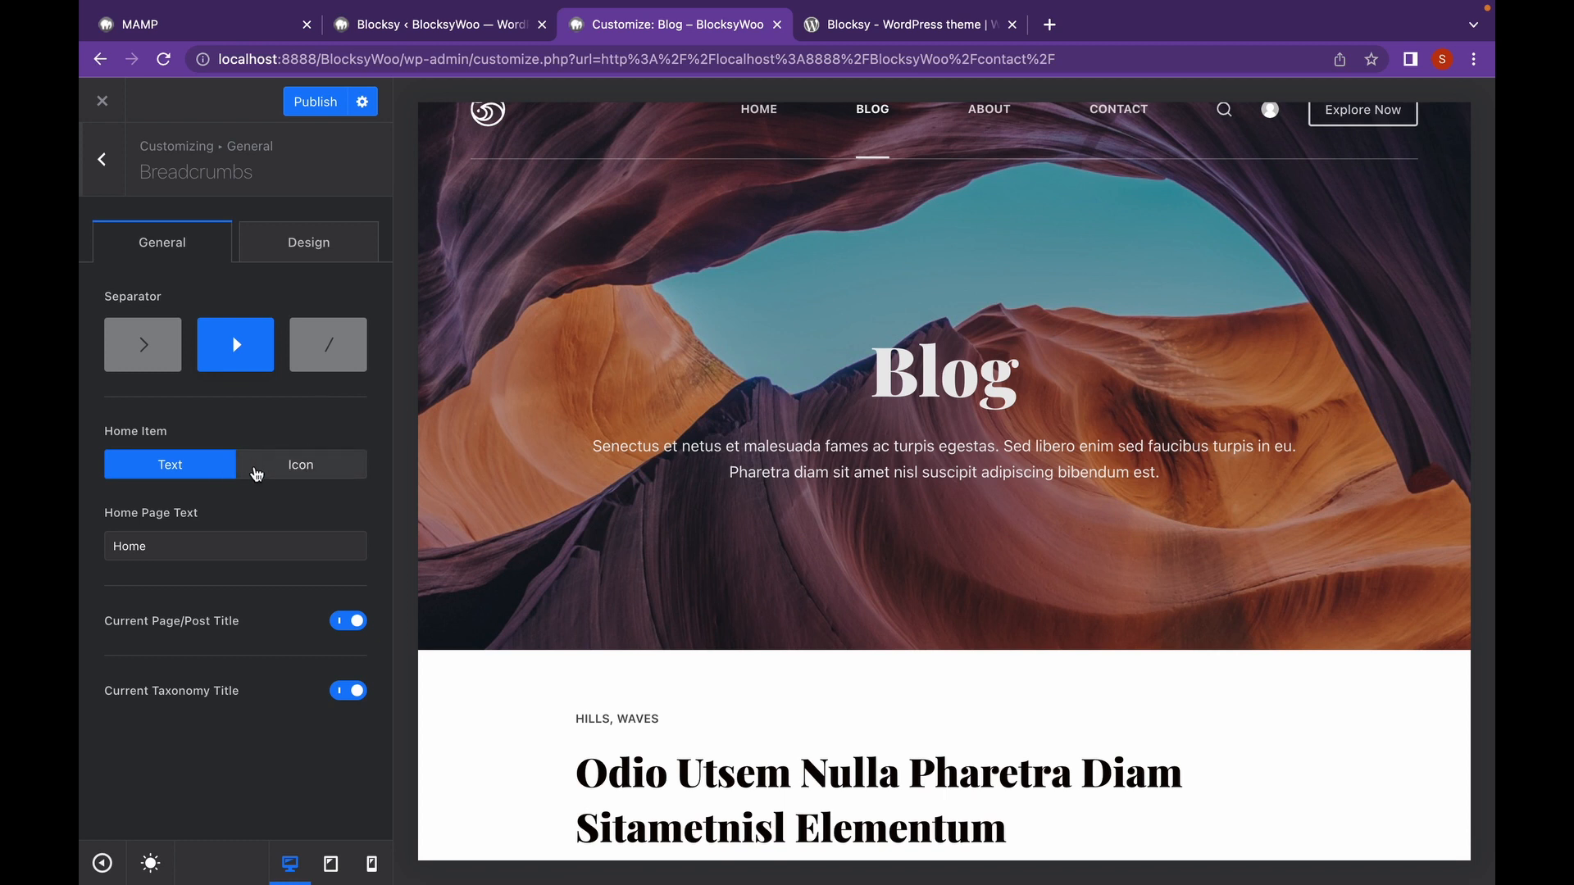
click(265, 468)
click(211, 474)
click(320, 237)
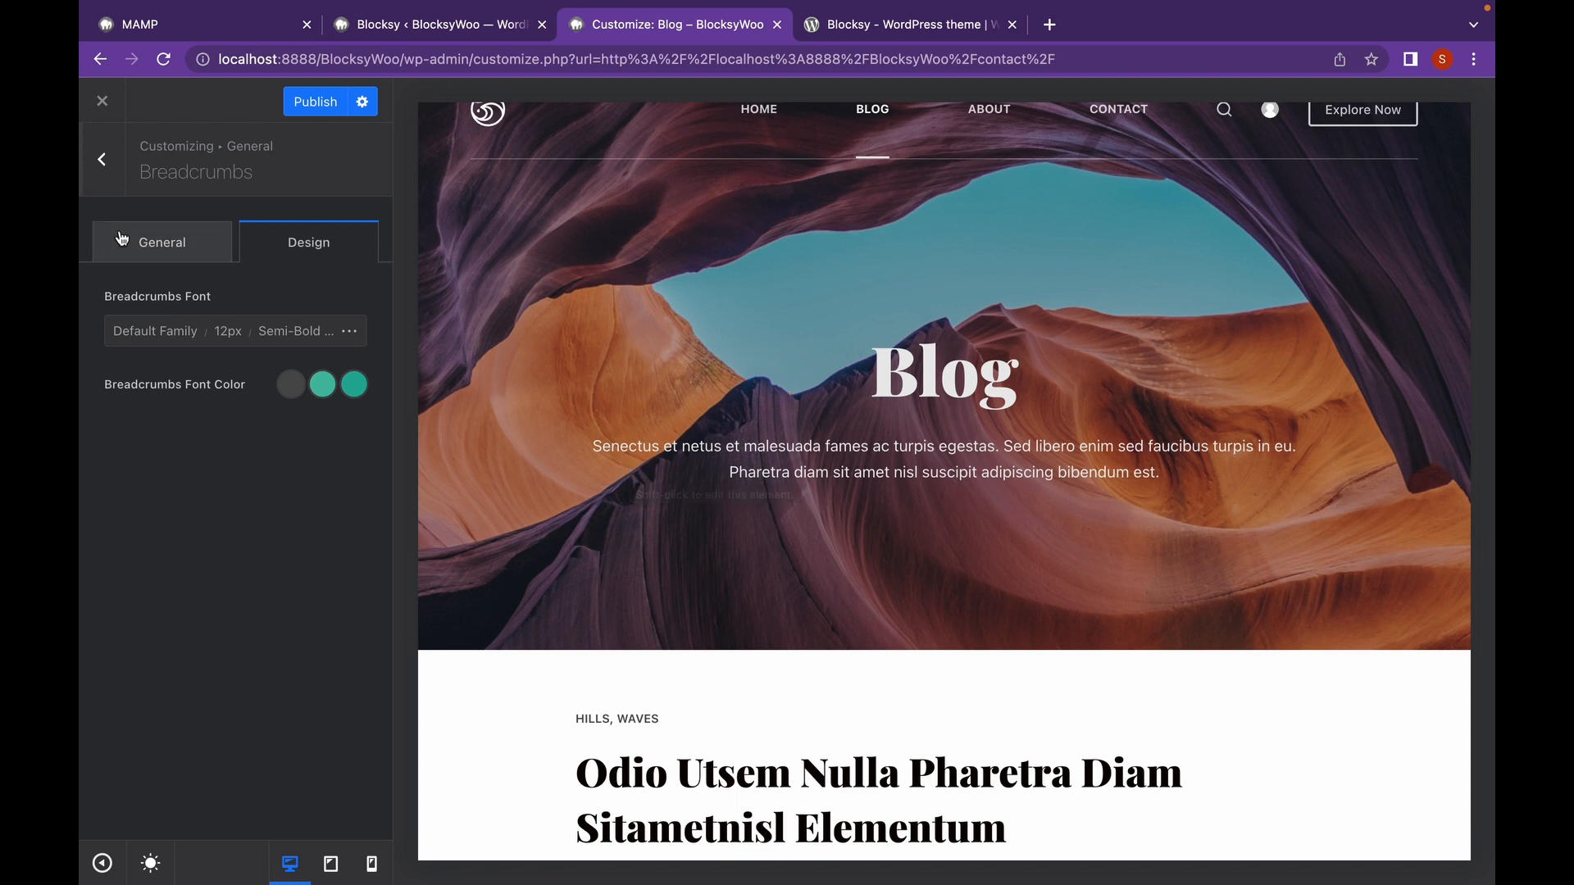
click(101, 157)
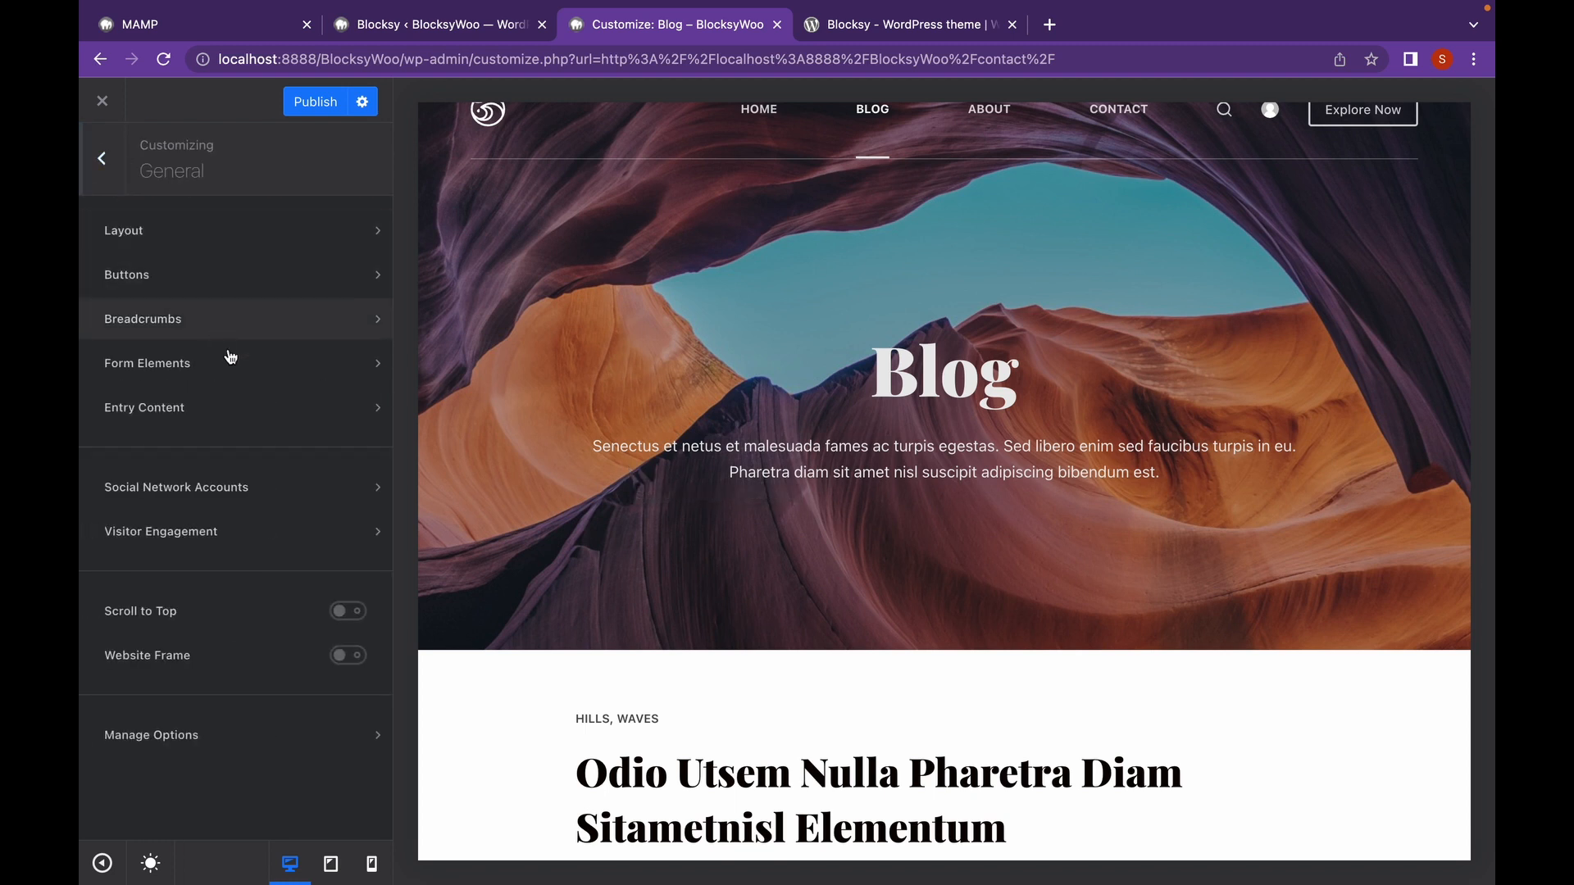
With the Contact page previewed, choose the Classic style in Form Elements and review the input settings.
click(243, 380)
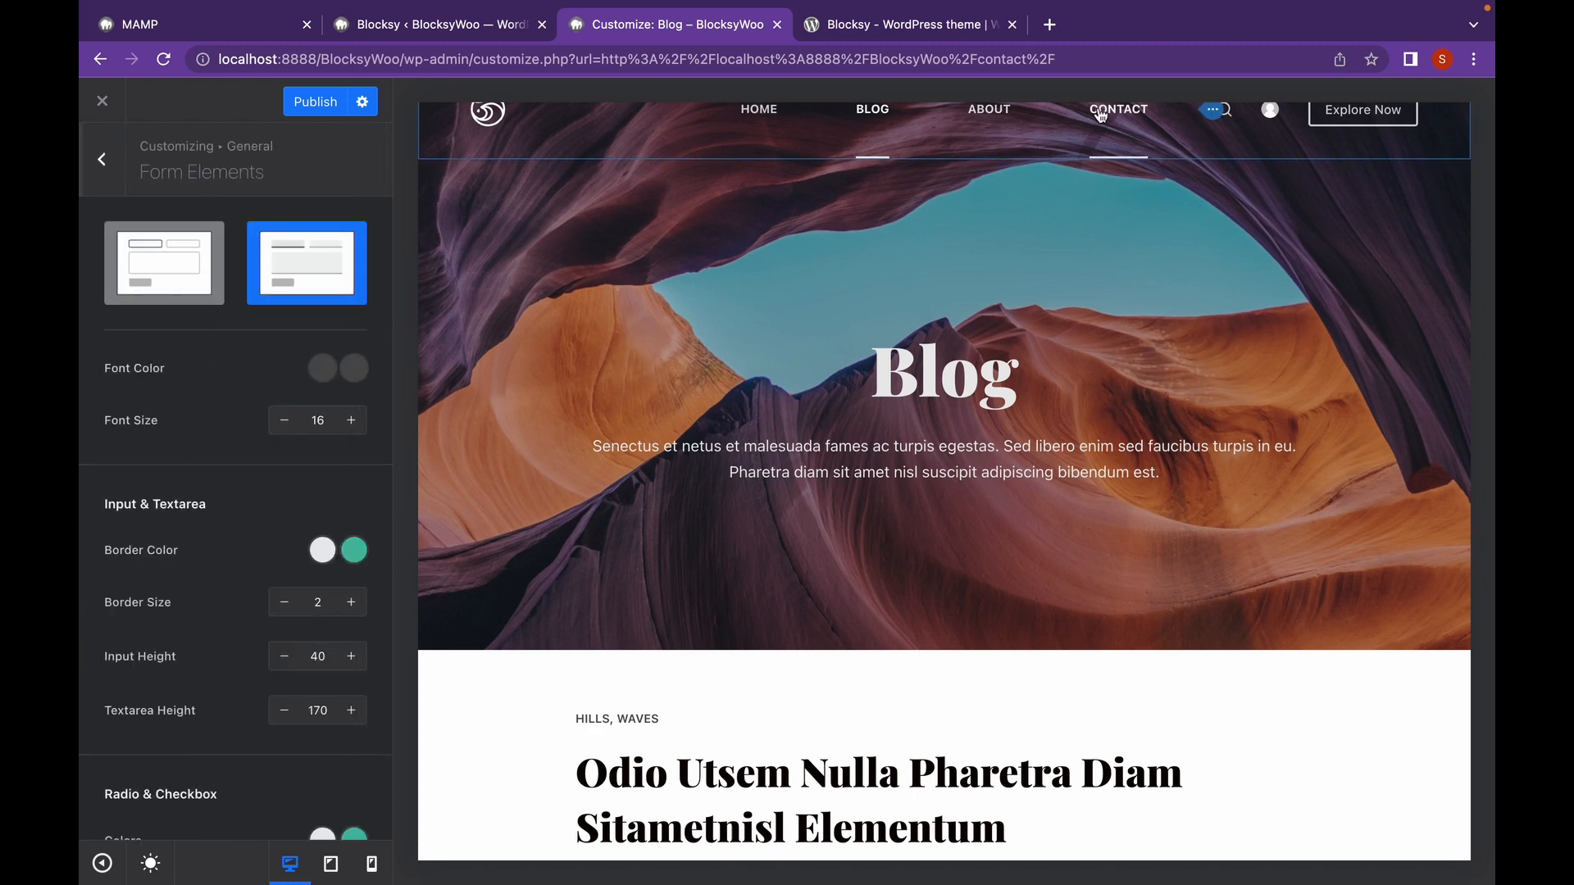
click(1101, 114)
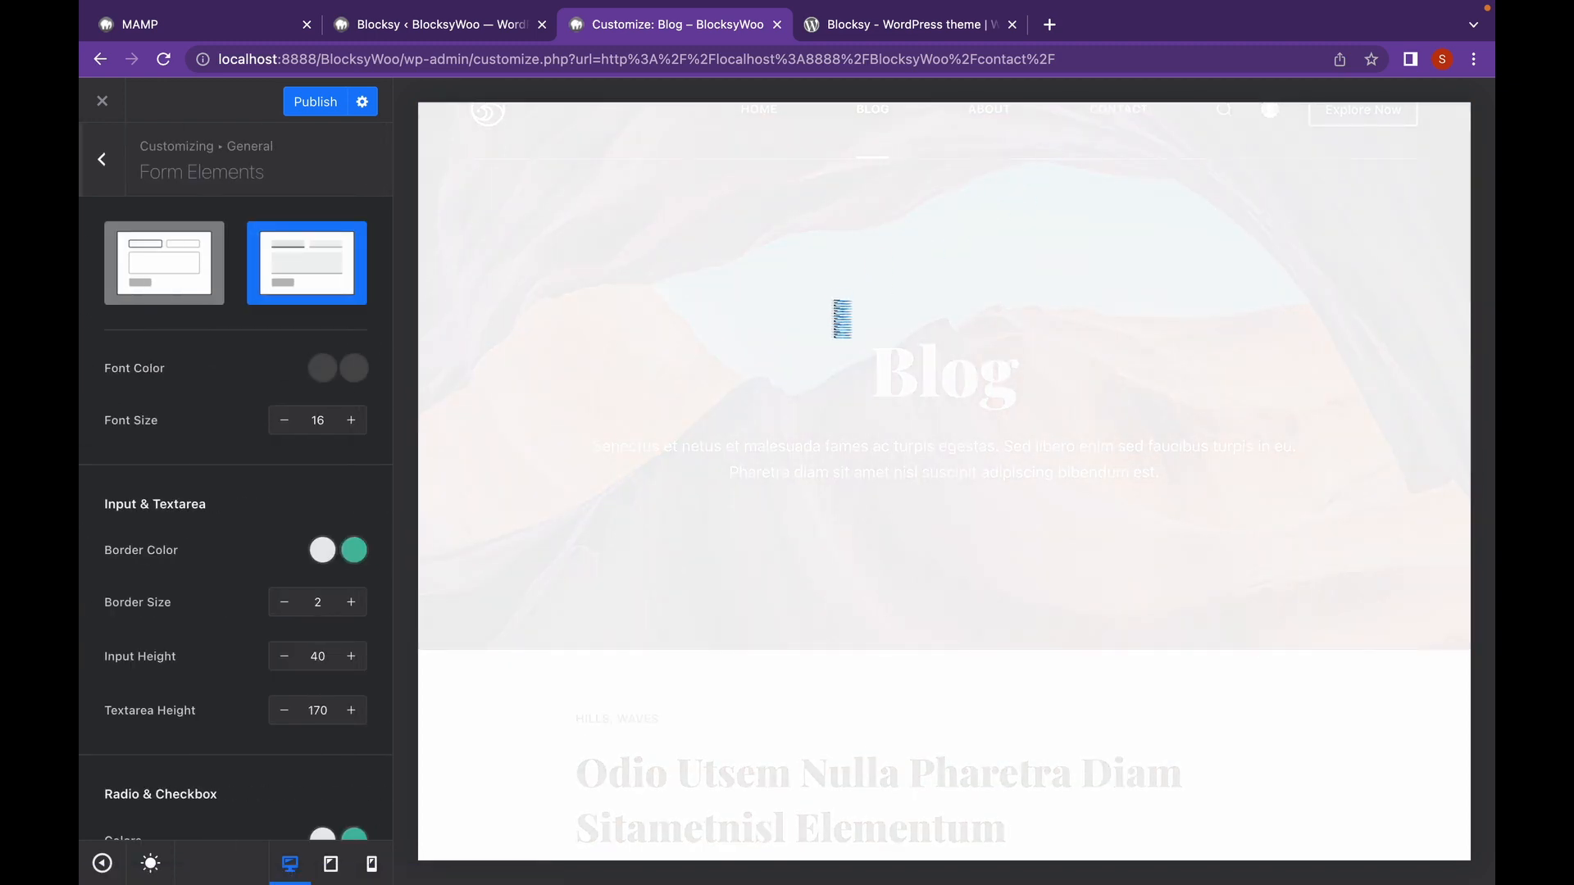
scroll(748, 471, down, 10)
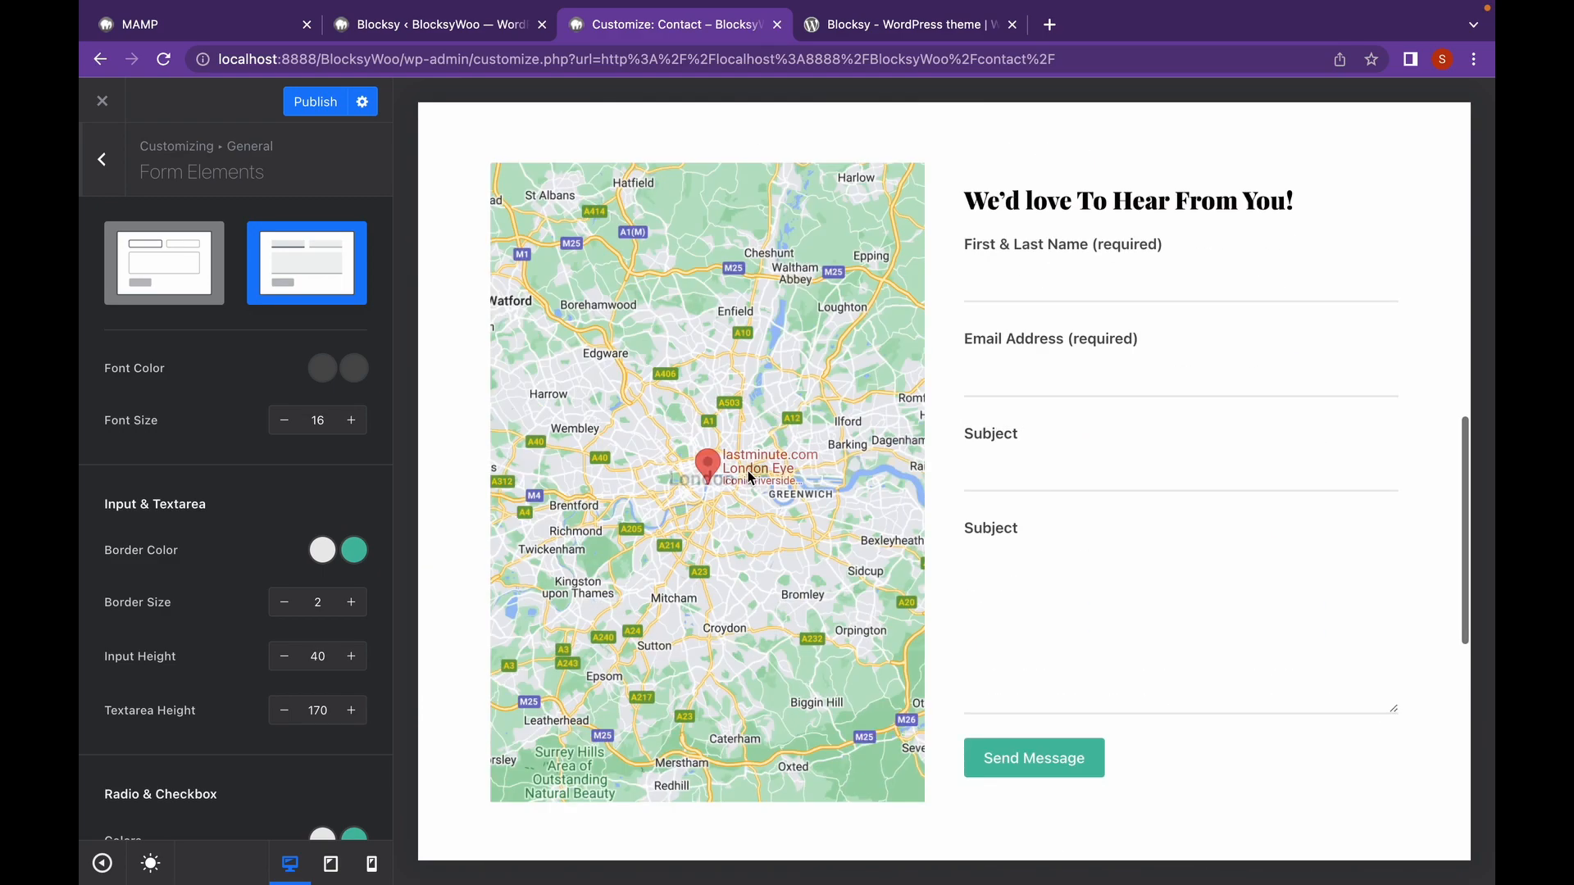
scroll(749, 476, up, 1)
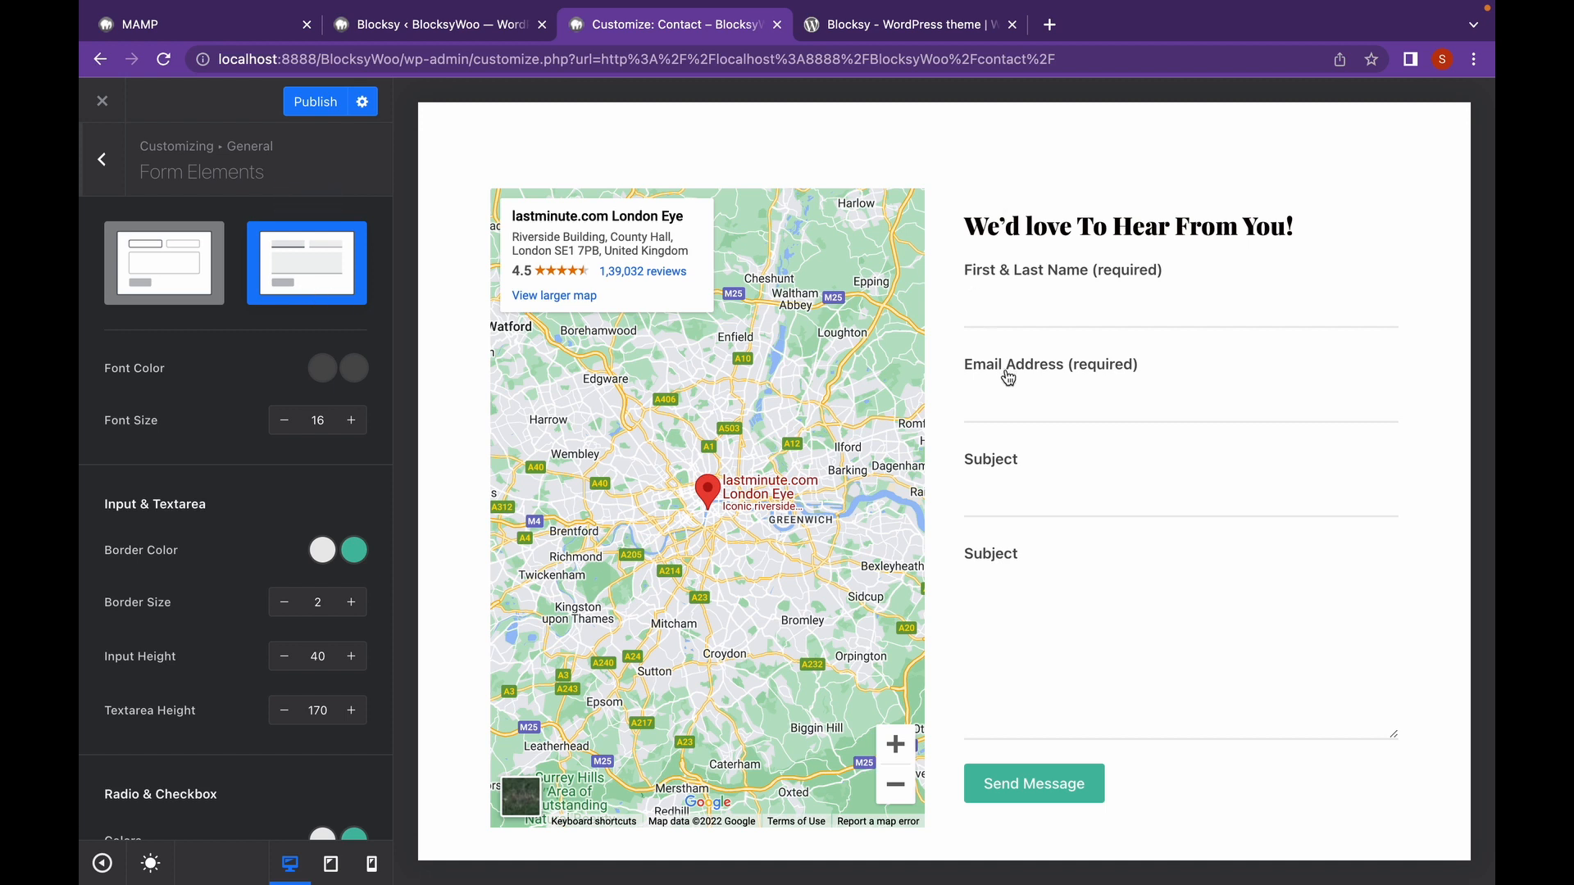
click(183, 261)
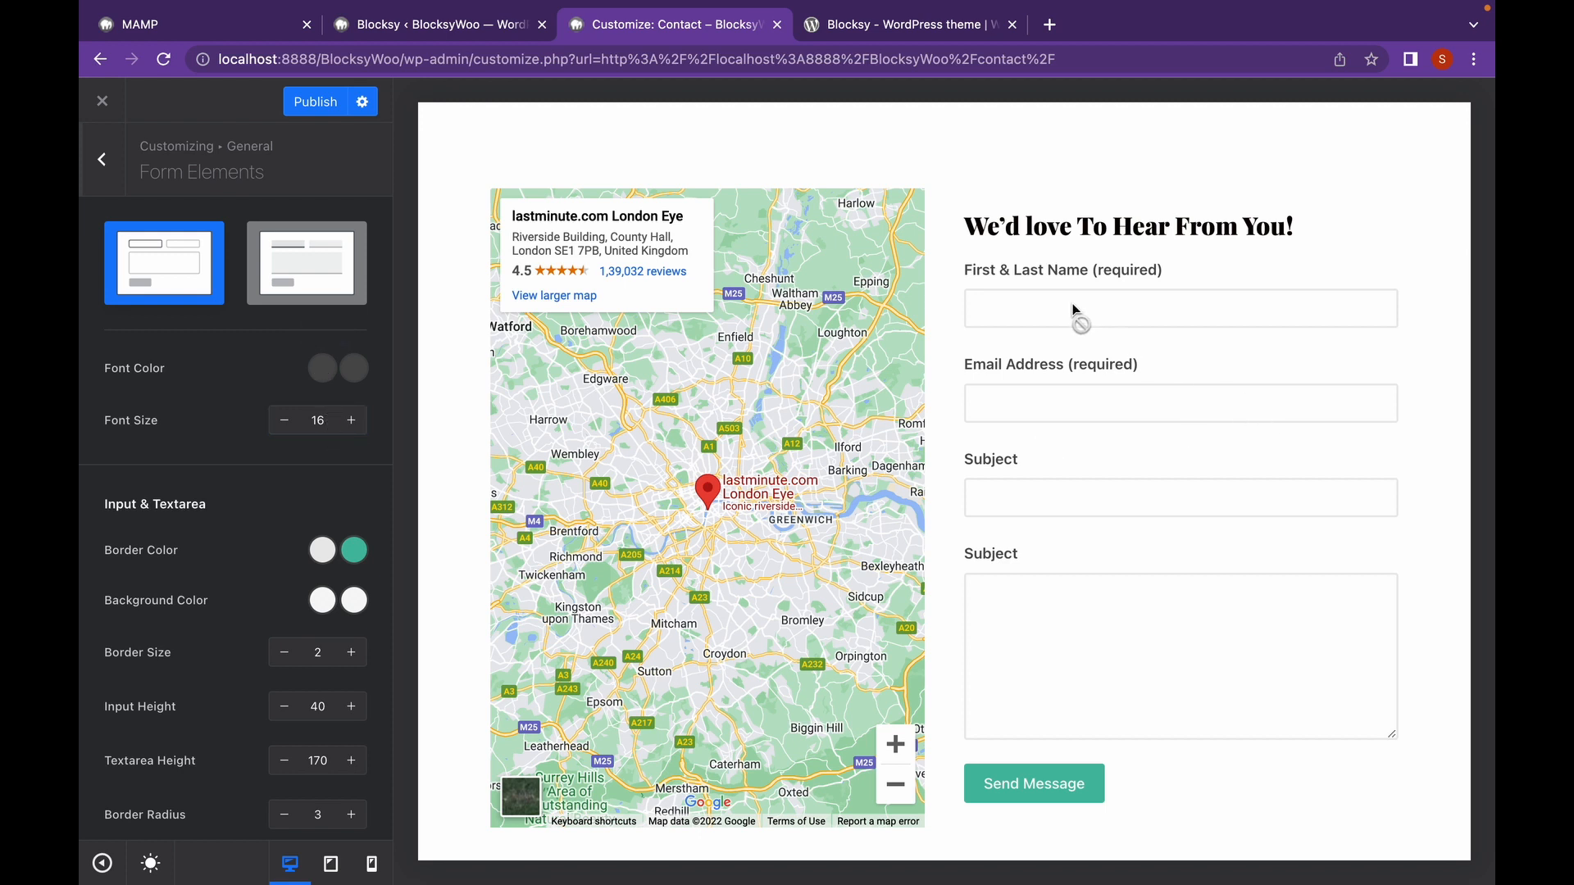
scroll(367, 494, down, 4)
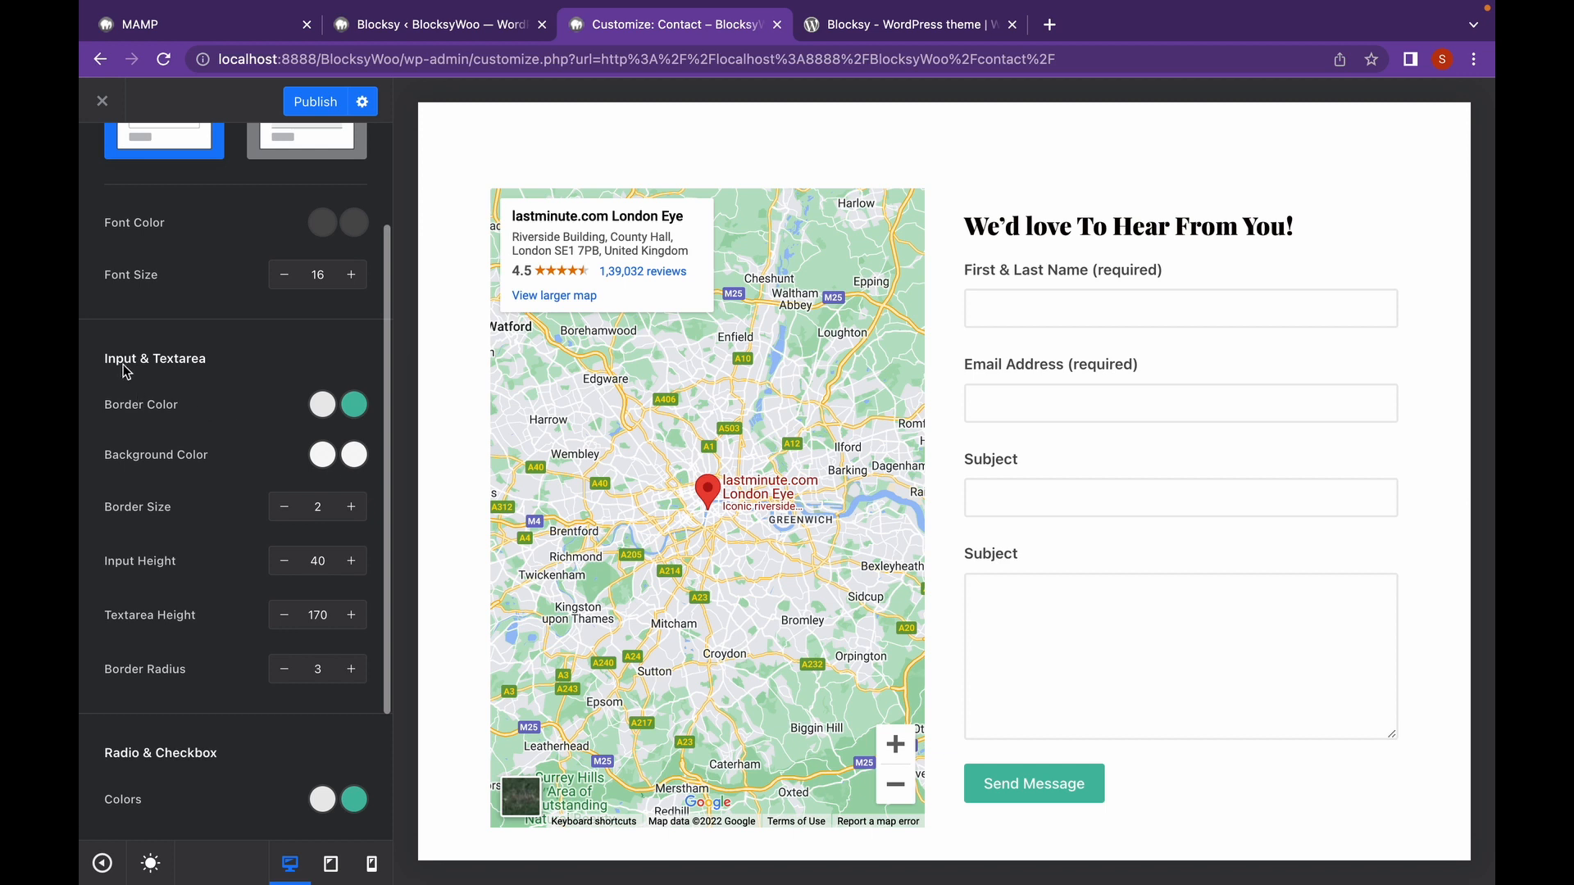
scroll(236, 464, down, 1)
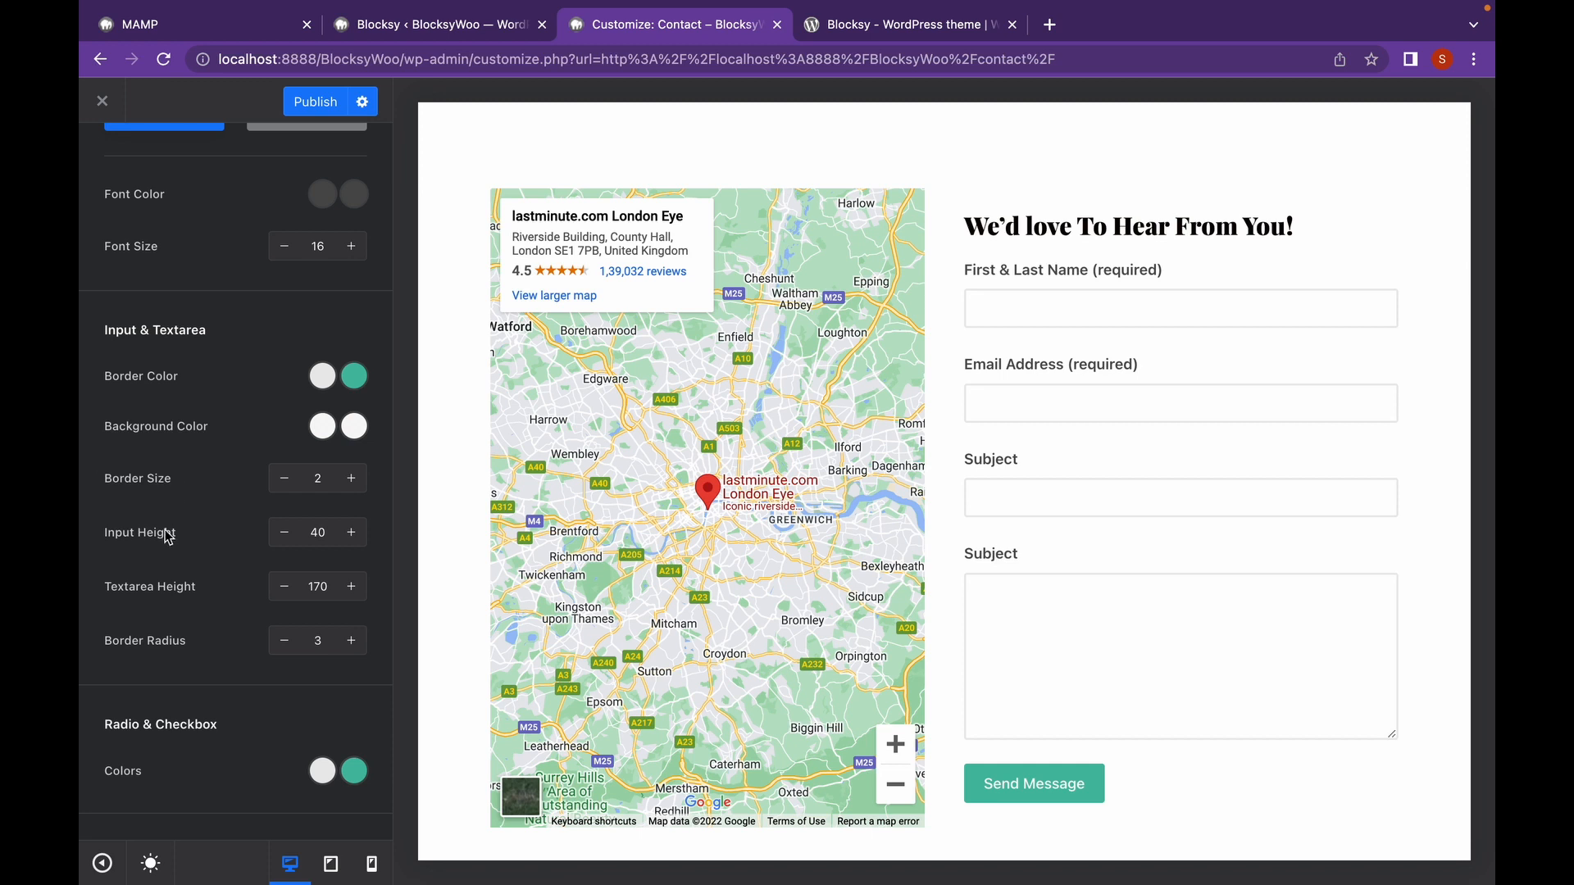
scroll(168, 588, down, 5)
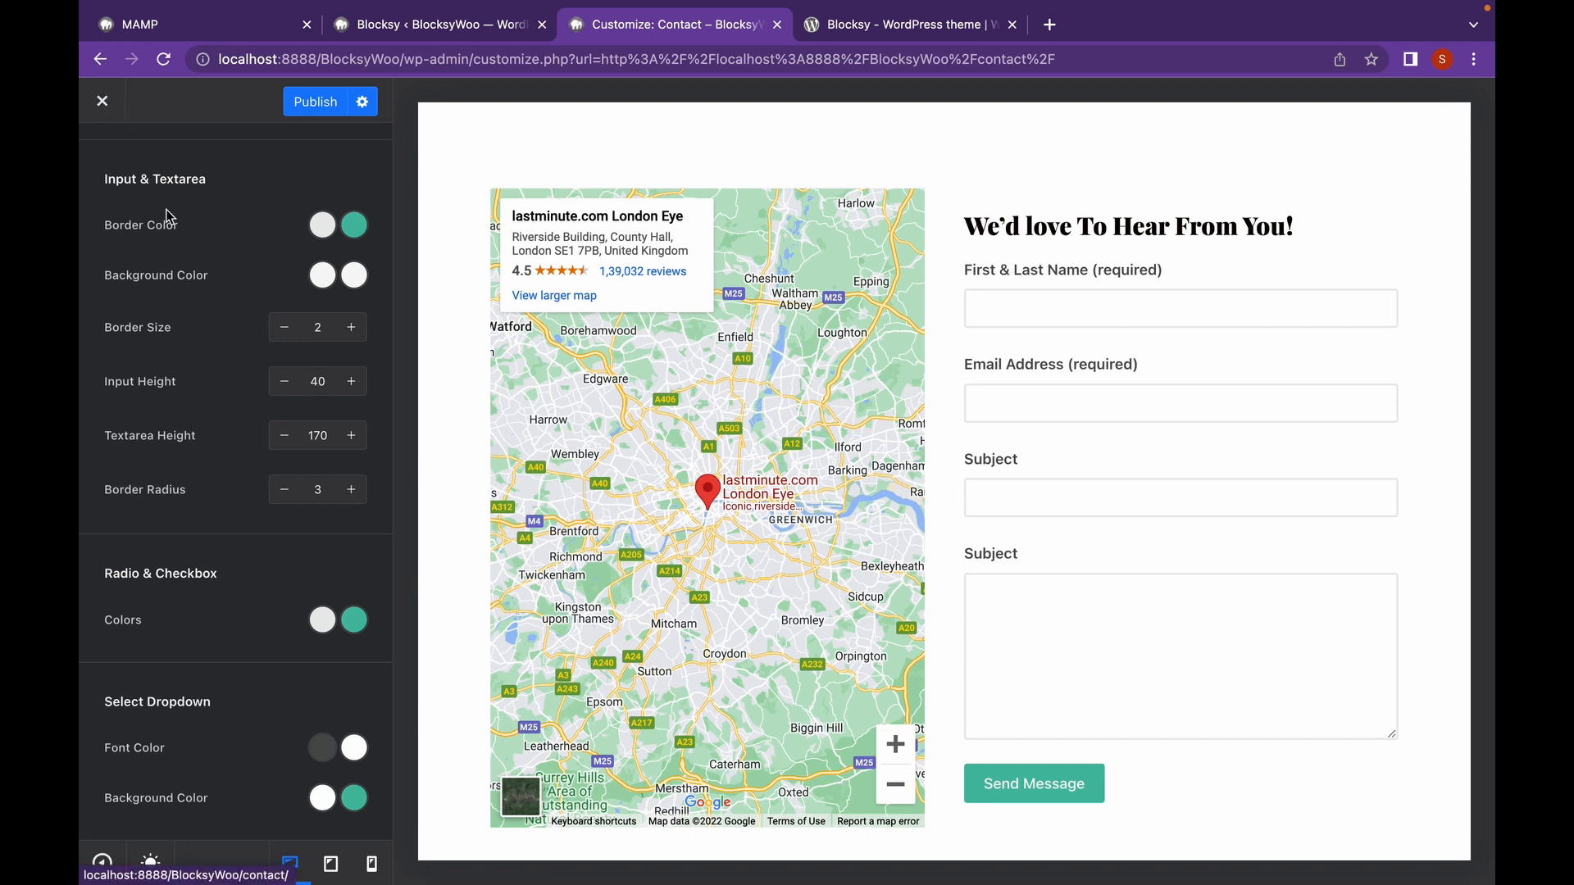
scroll(168, 213, up, 4)
click(110, 167)
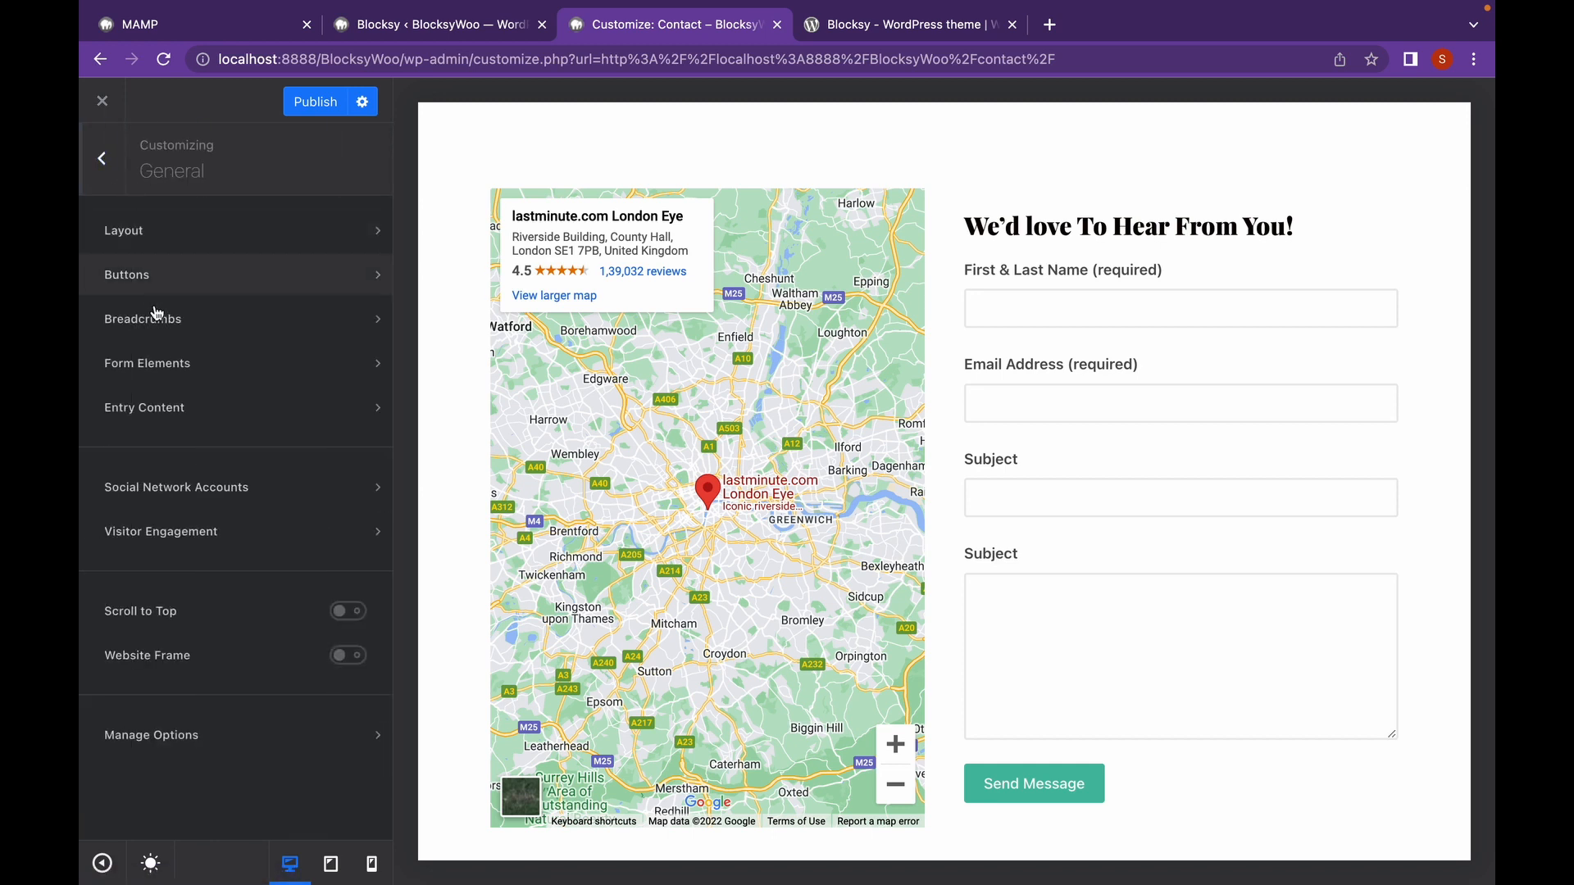
In Entry Content, try the content link styles Type 1 through Type 4.
click(194, 425)
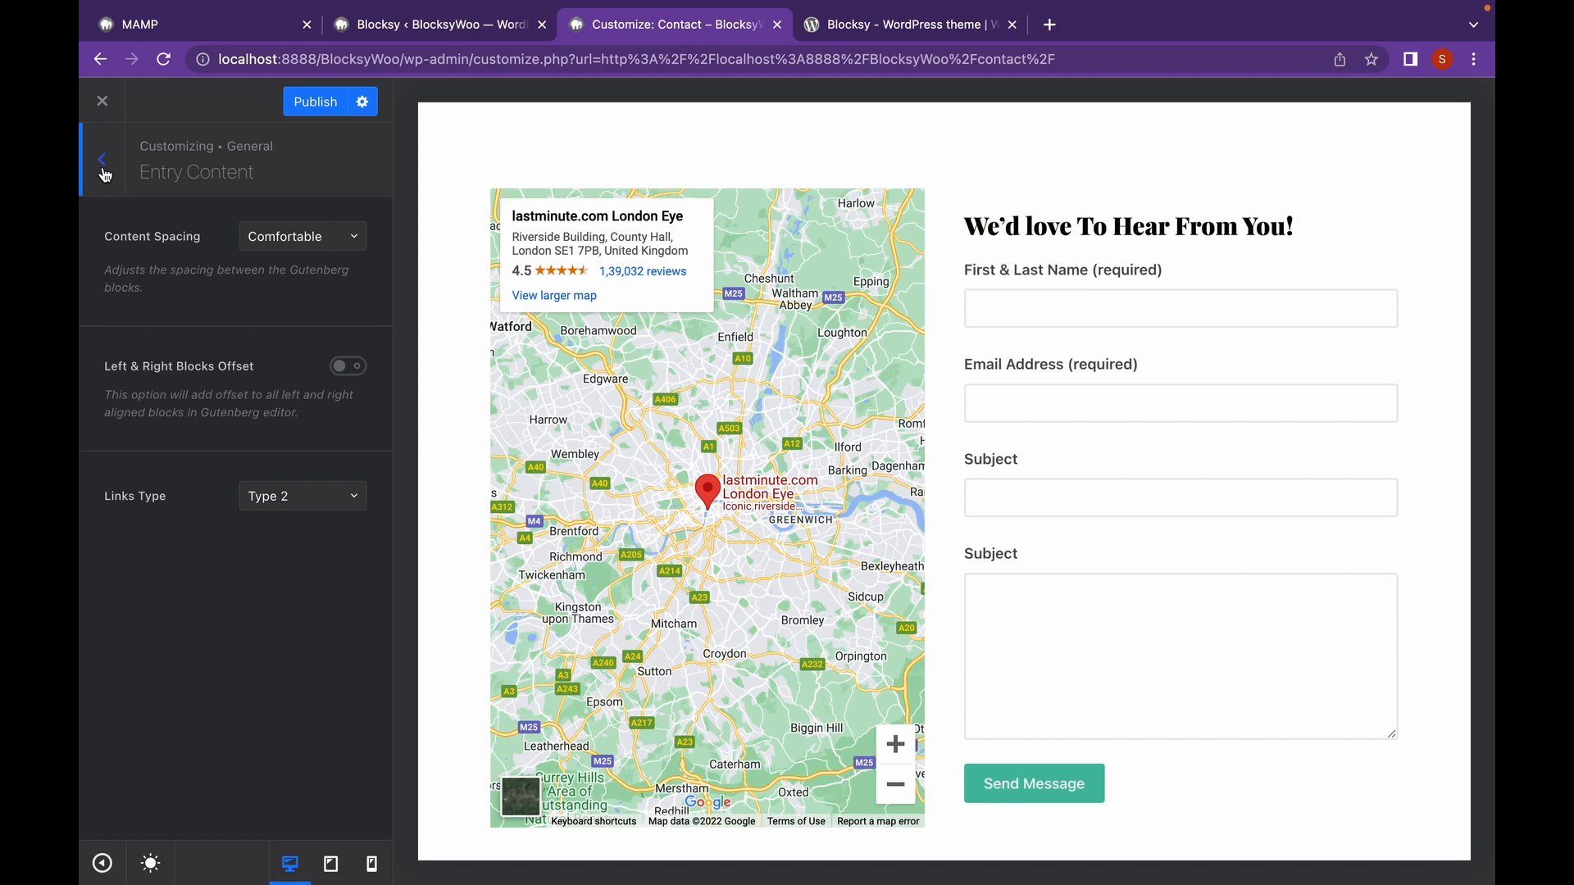
click(291, 507)
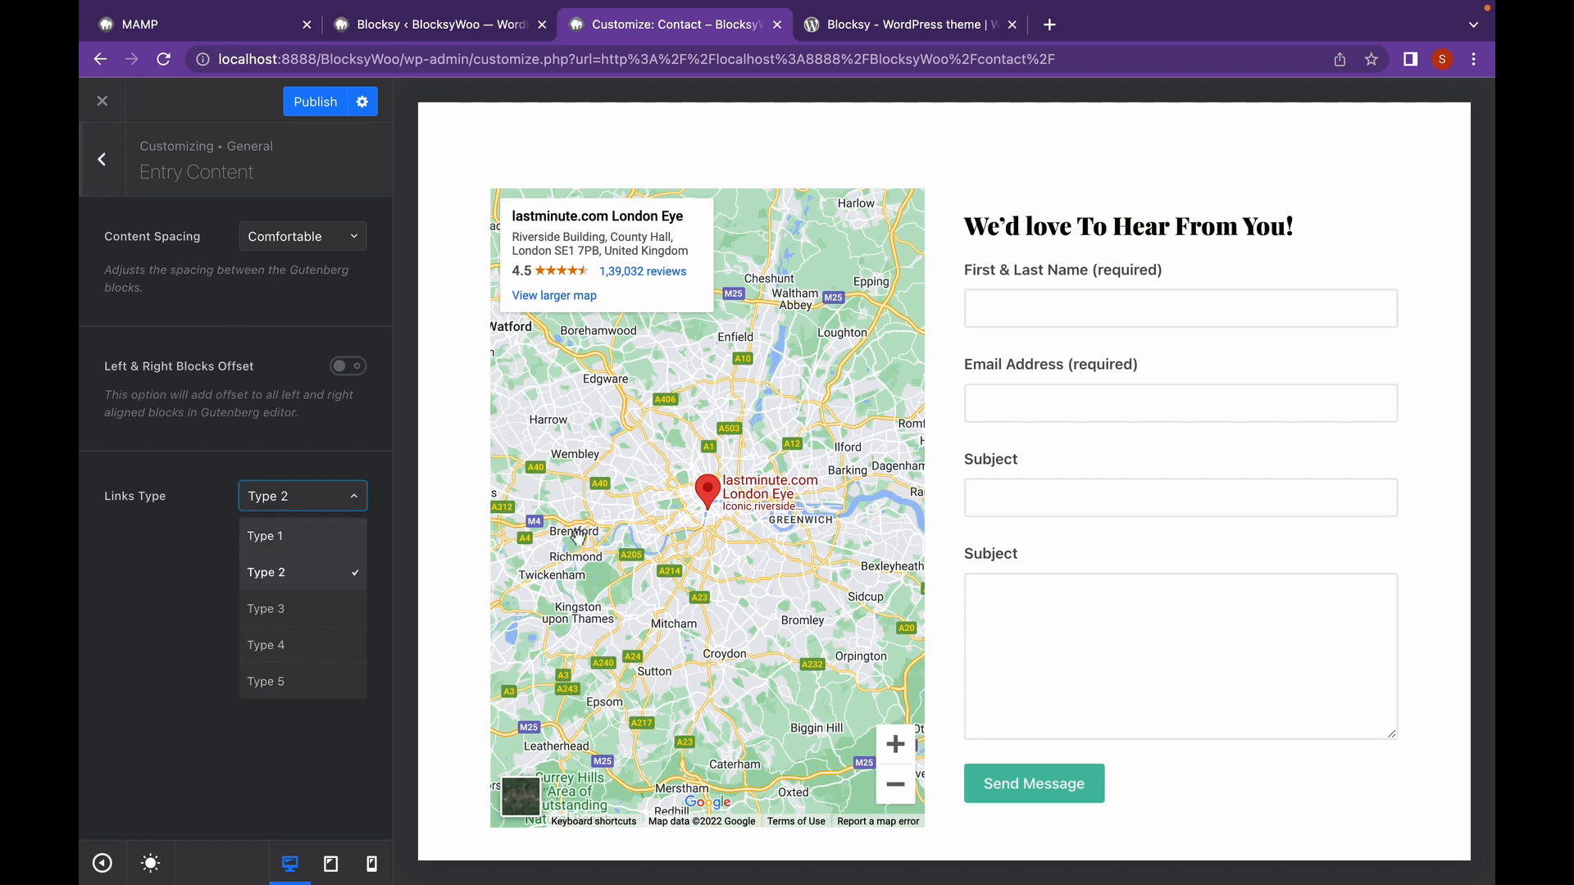
scroll(583, 539, down, 5)
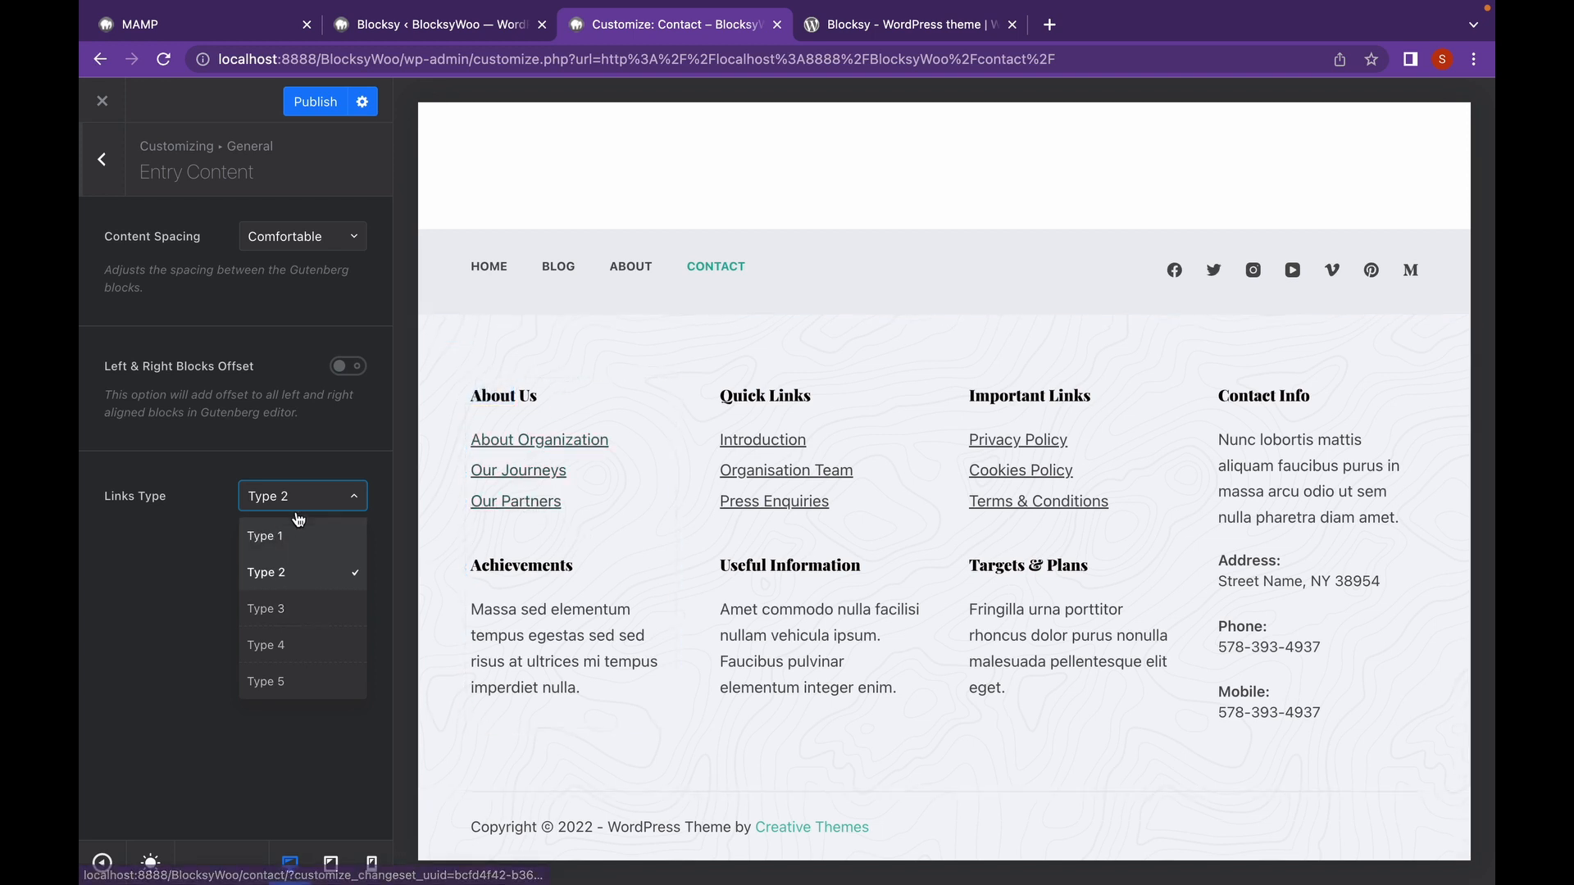
click(305, 544)
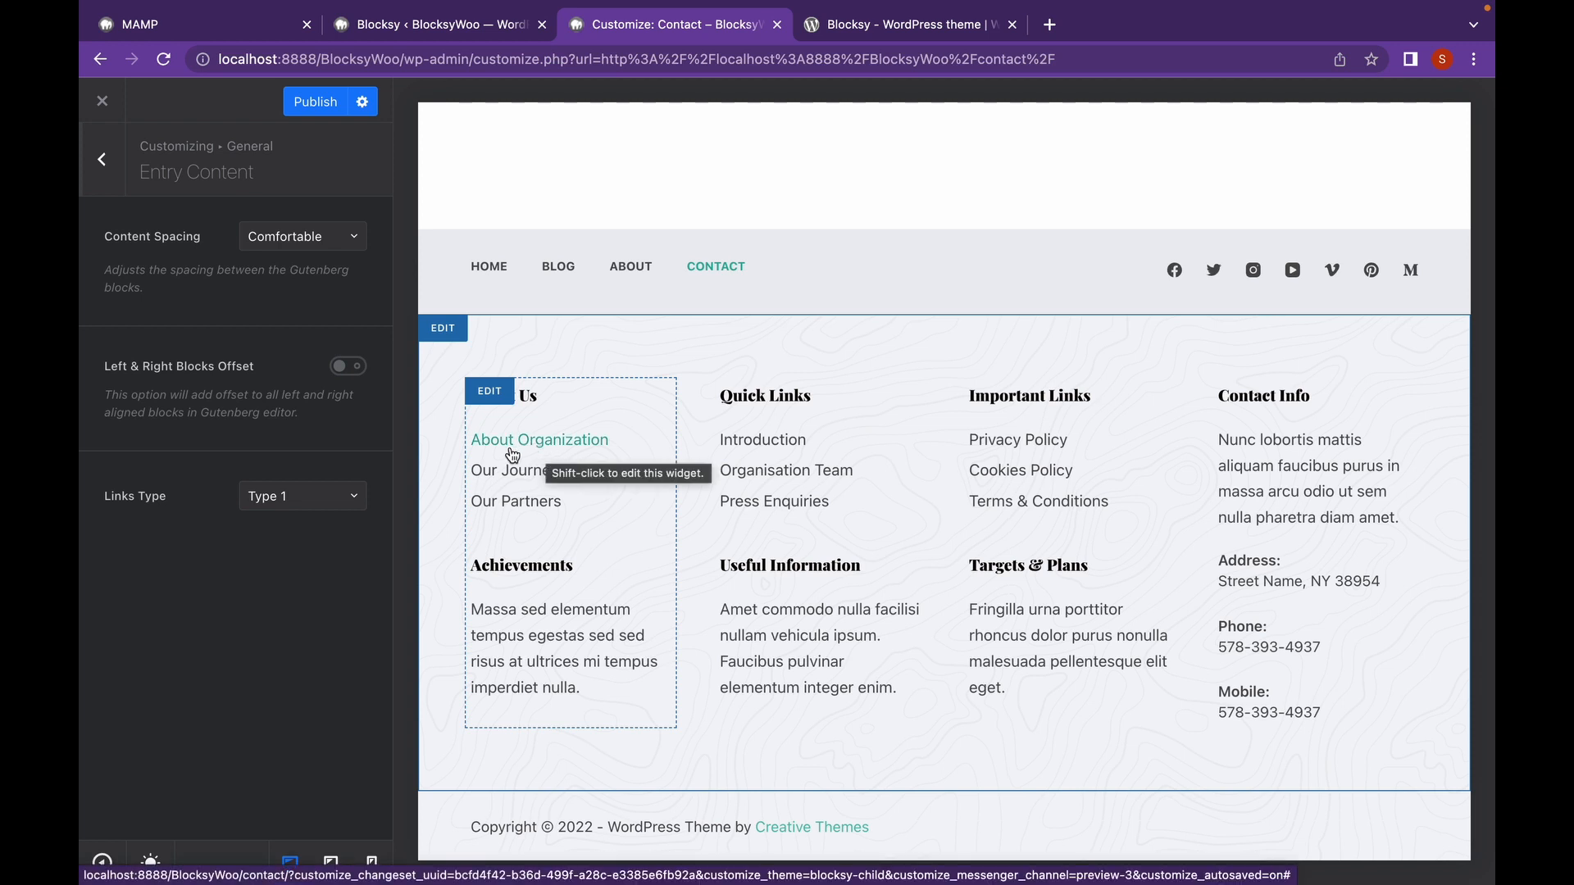
click(349, 495)
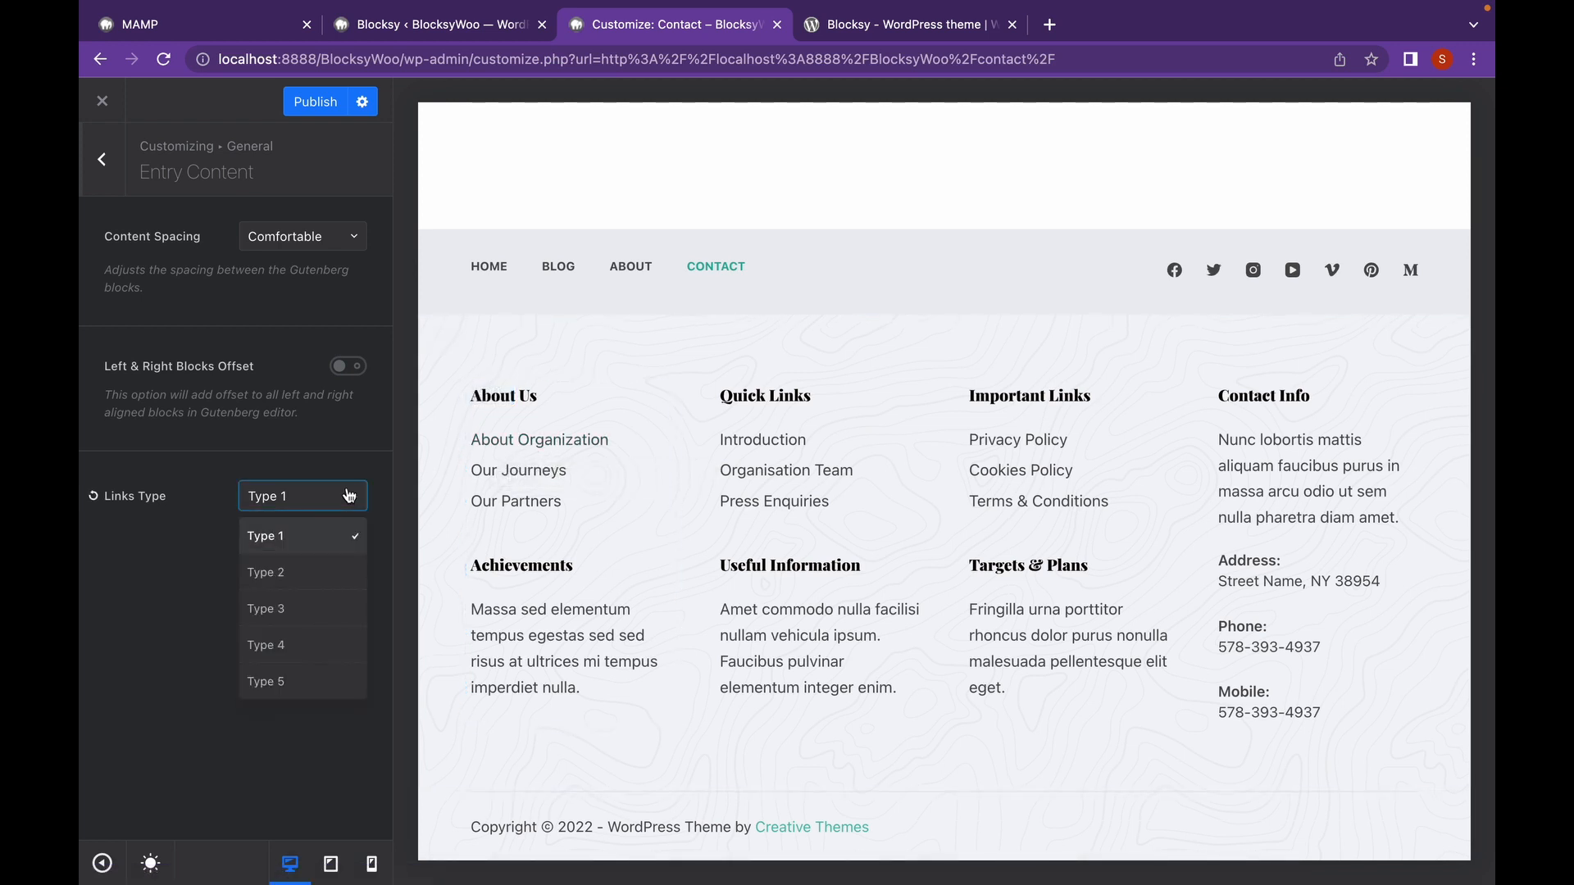
click(341, 571)
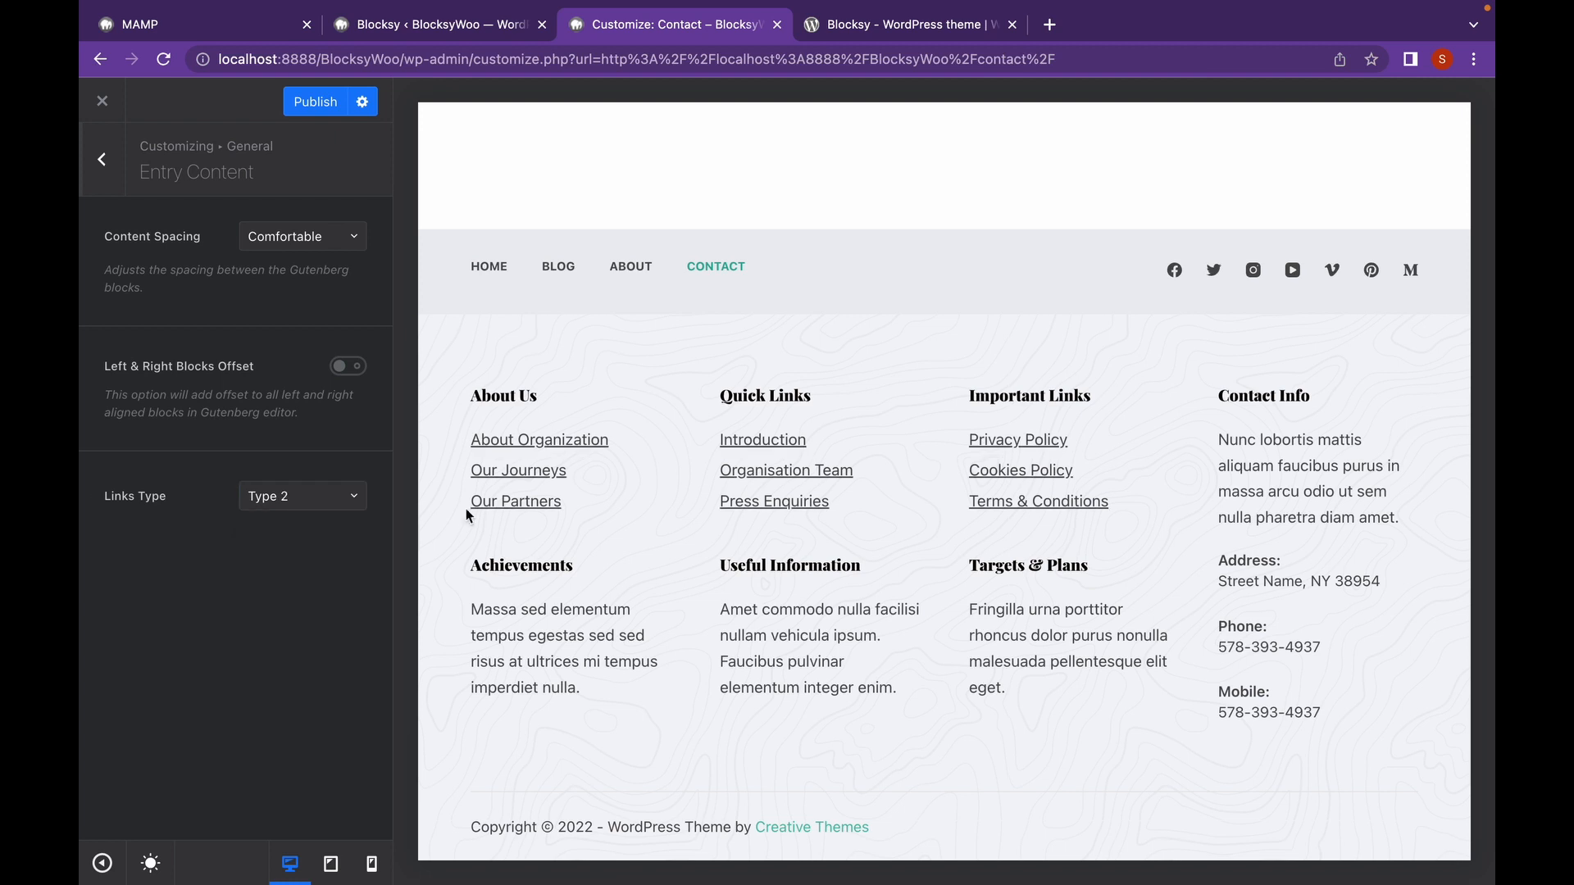
click(349, 498)
click(317, 608)
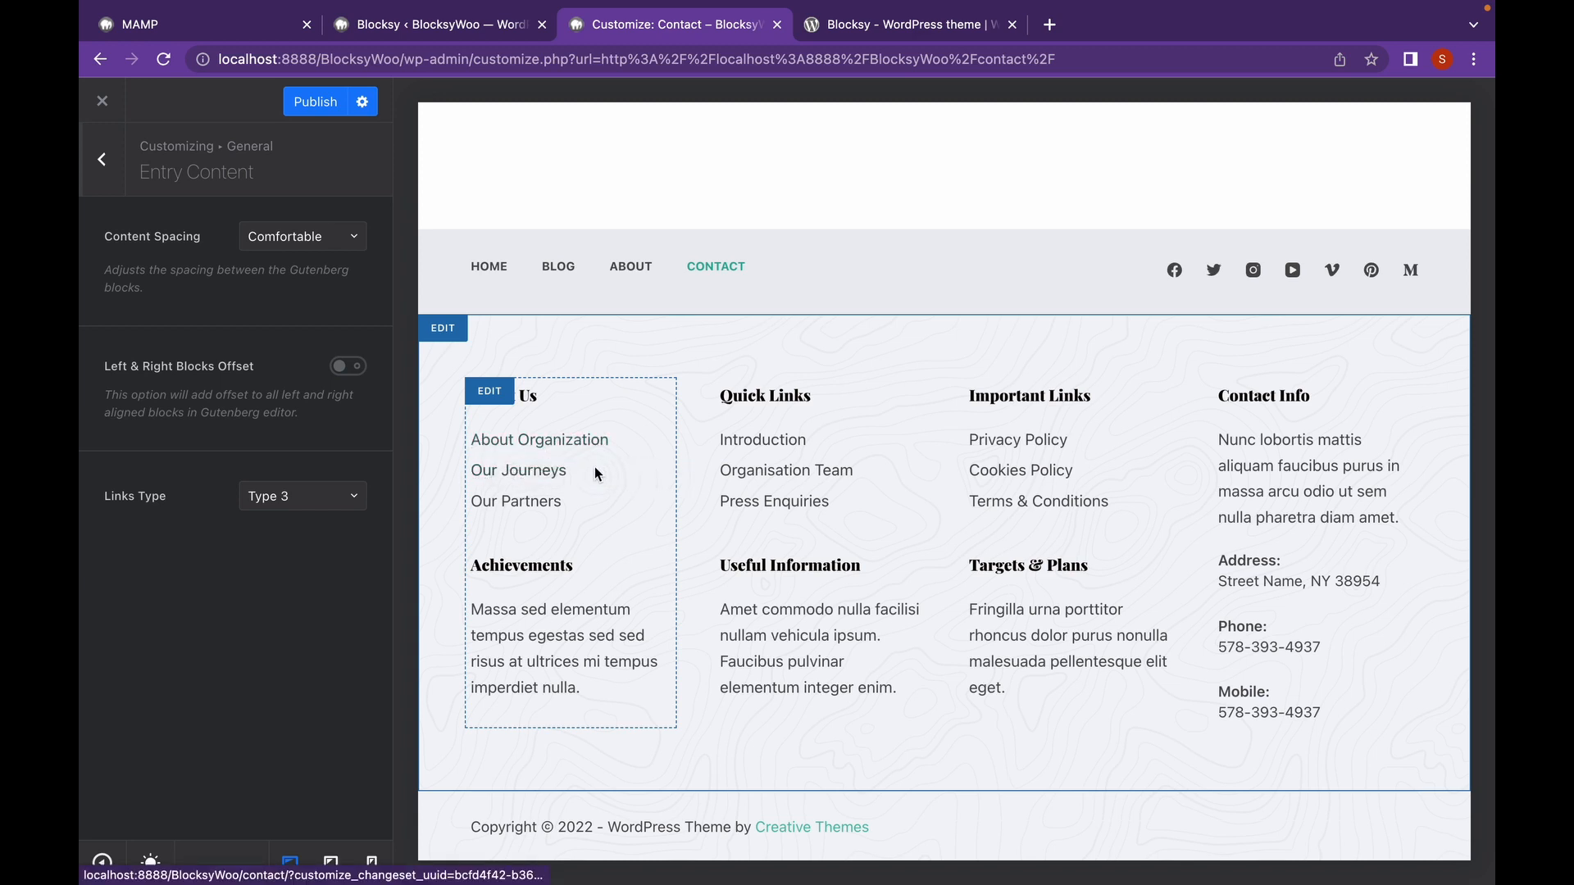
click(312, 497)
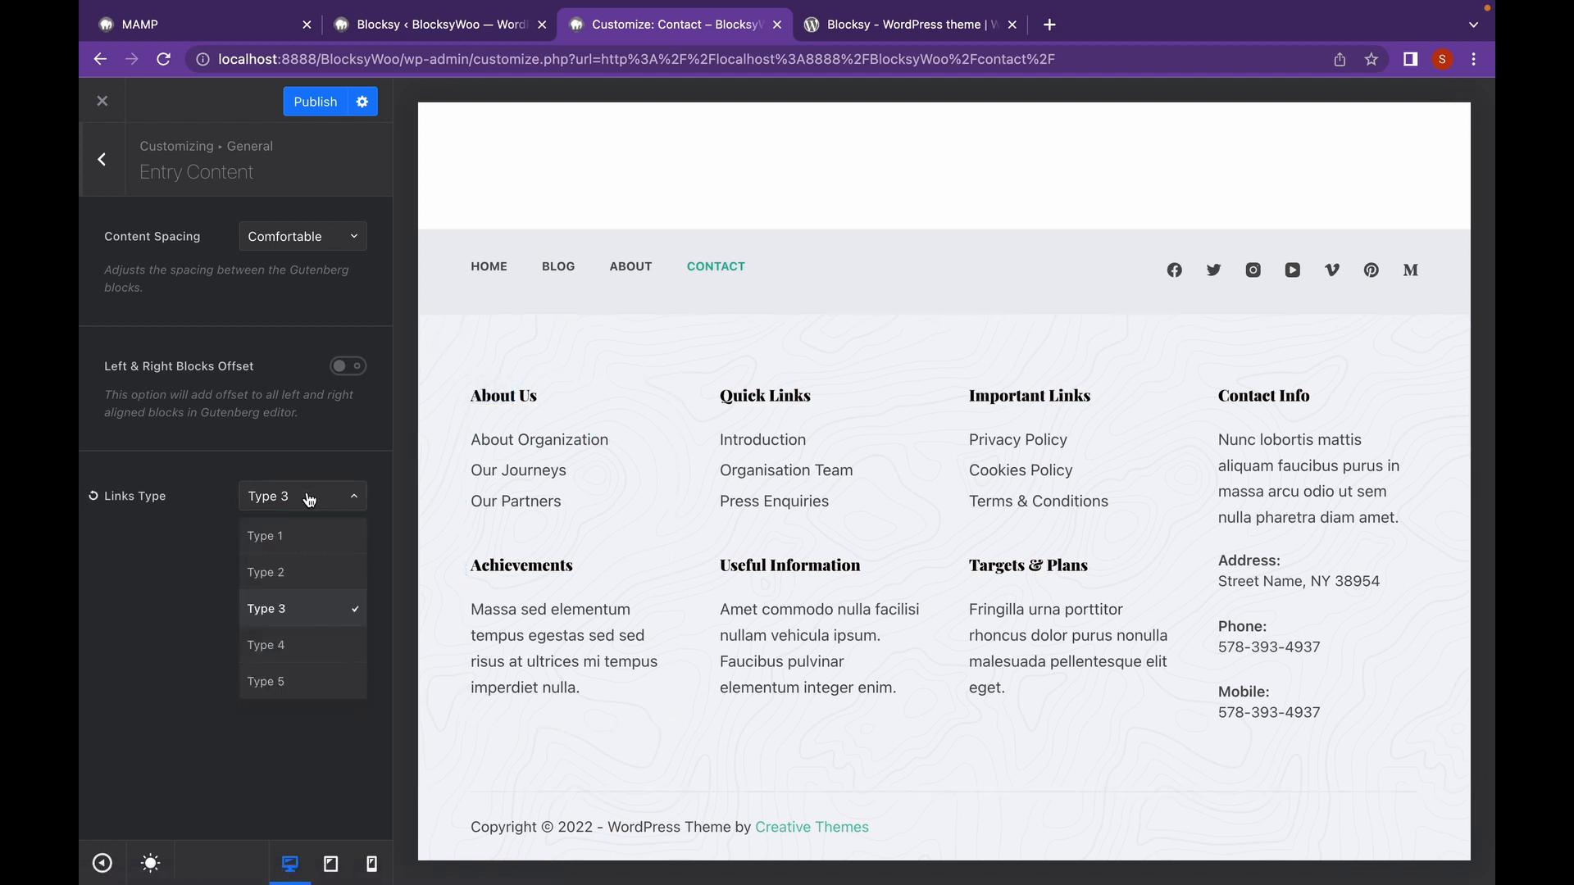
click(319, 639)
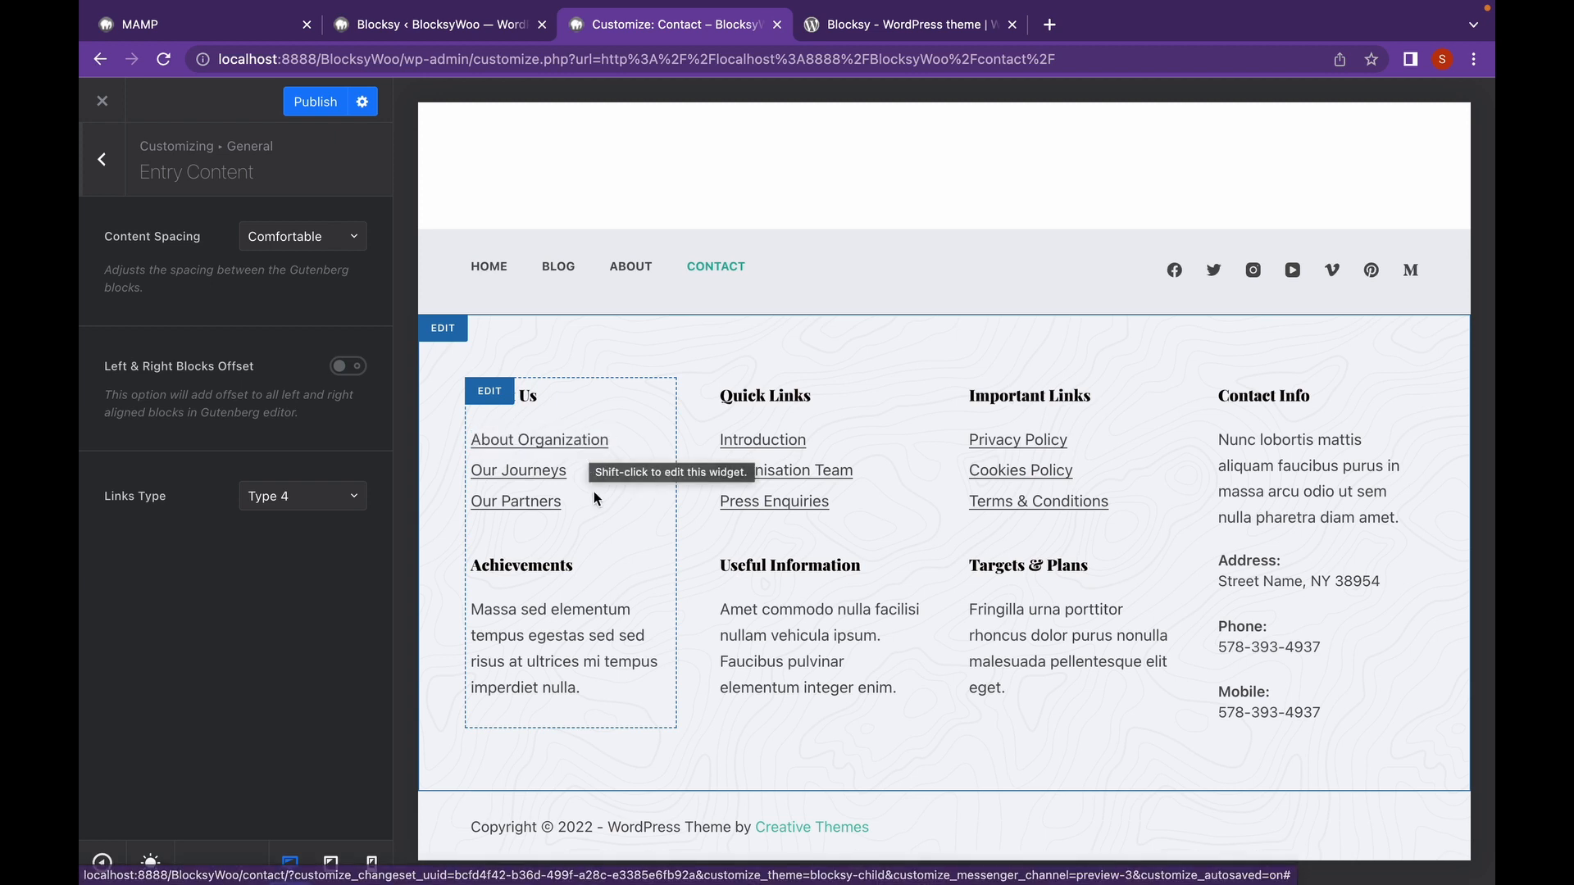
Set content links to Type 5 and leave Content Spacing at Comfortable.
click(350, 509)
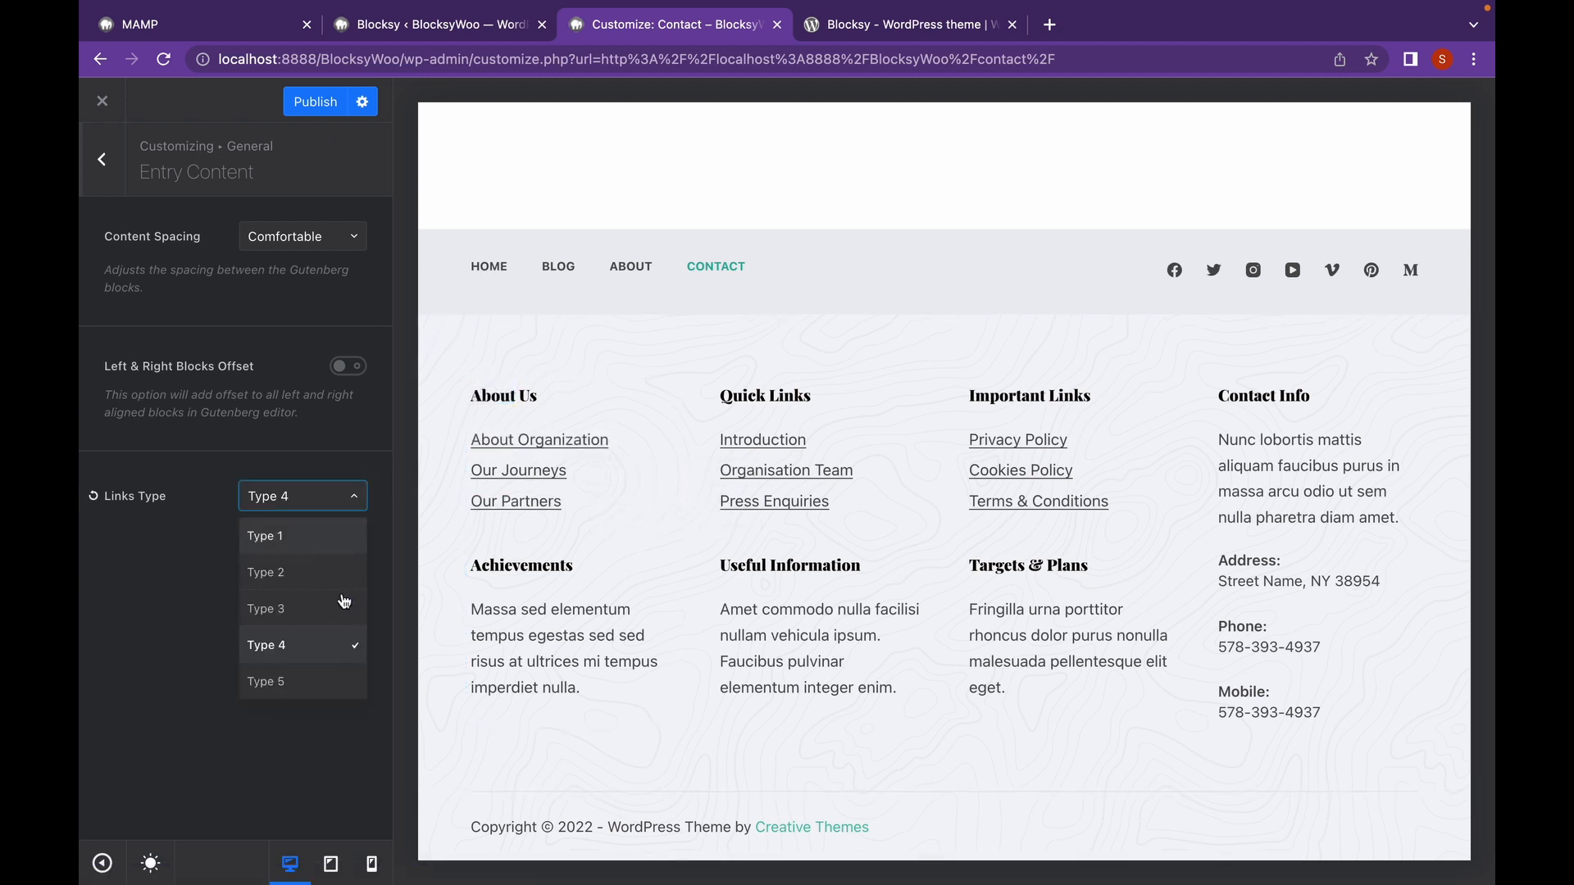
click(328, 680)
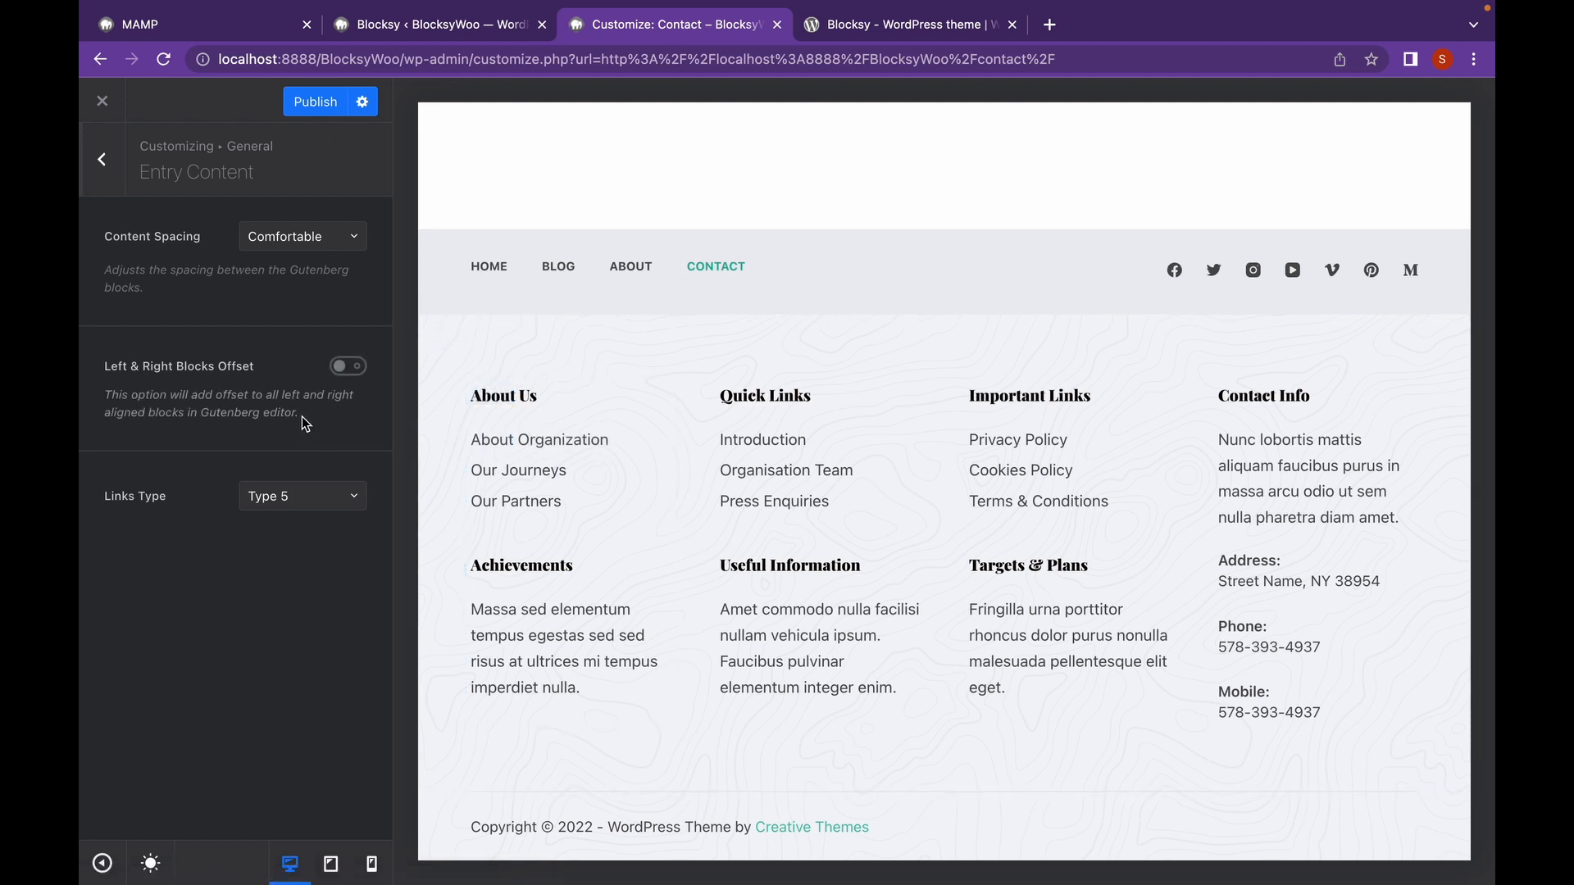
click(288, 238)
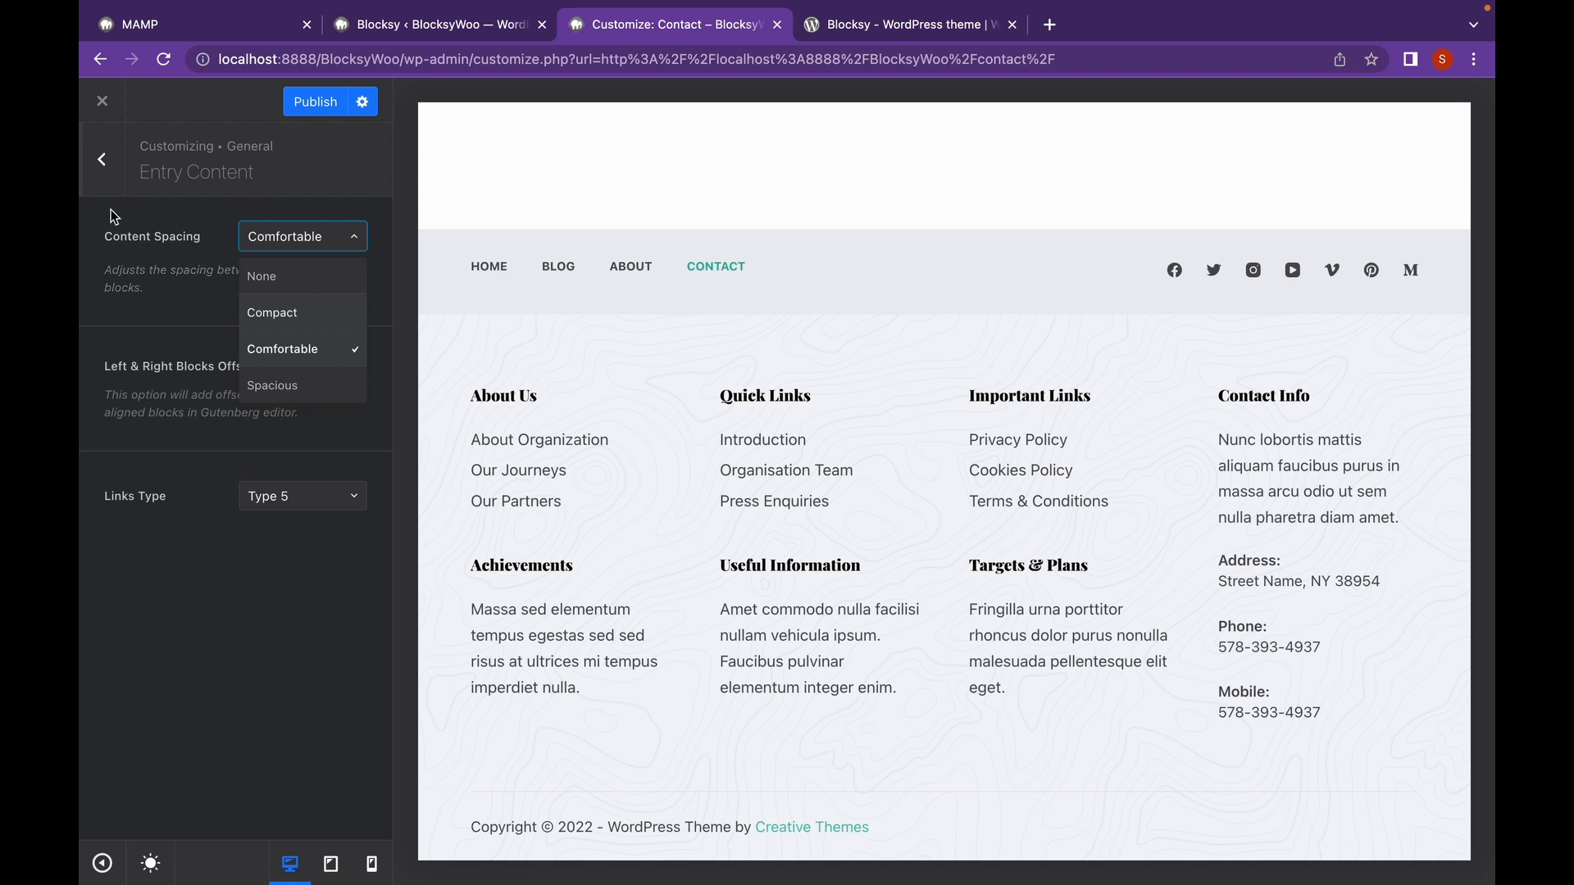
click(105, 163)
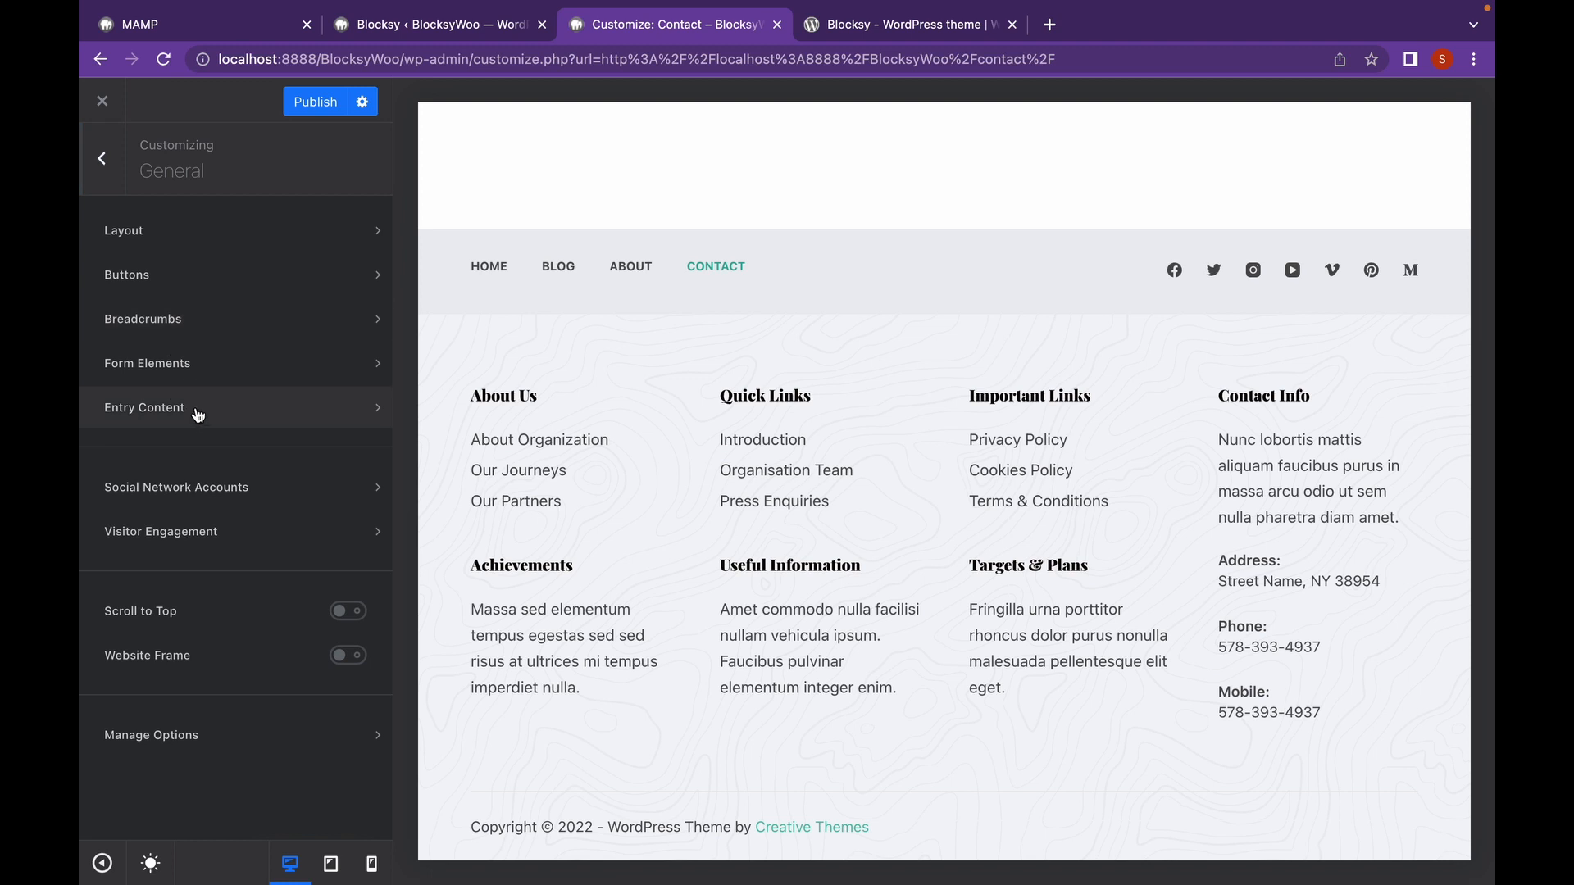
click(269, 505)
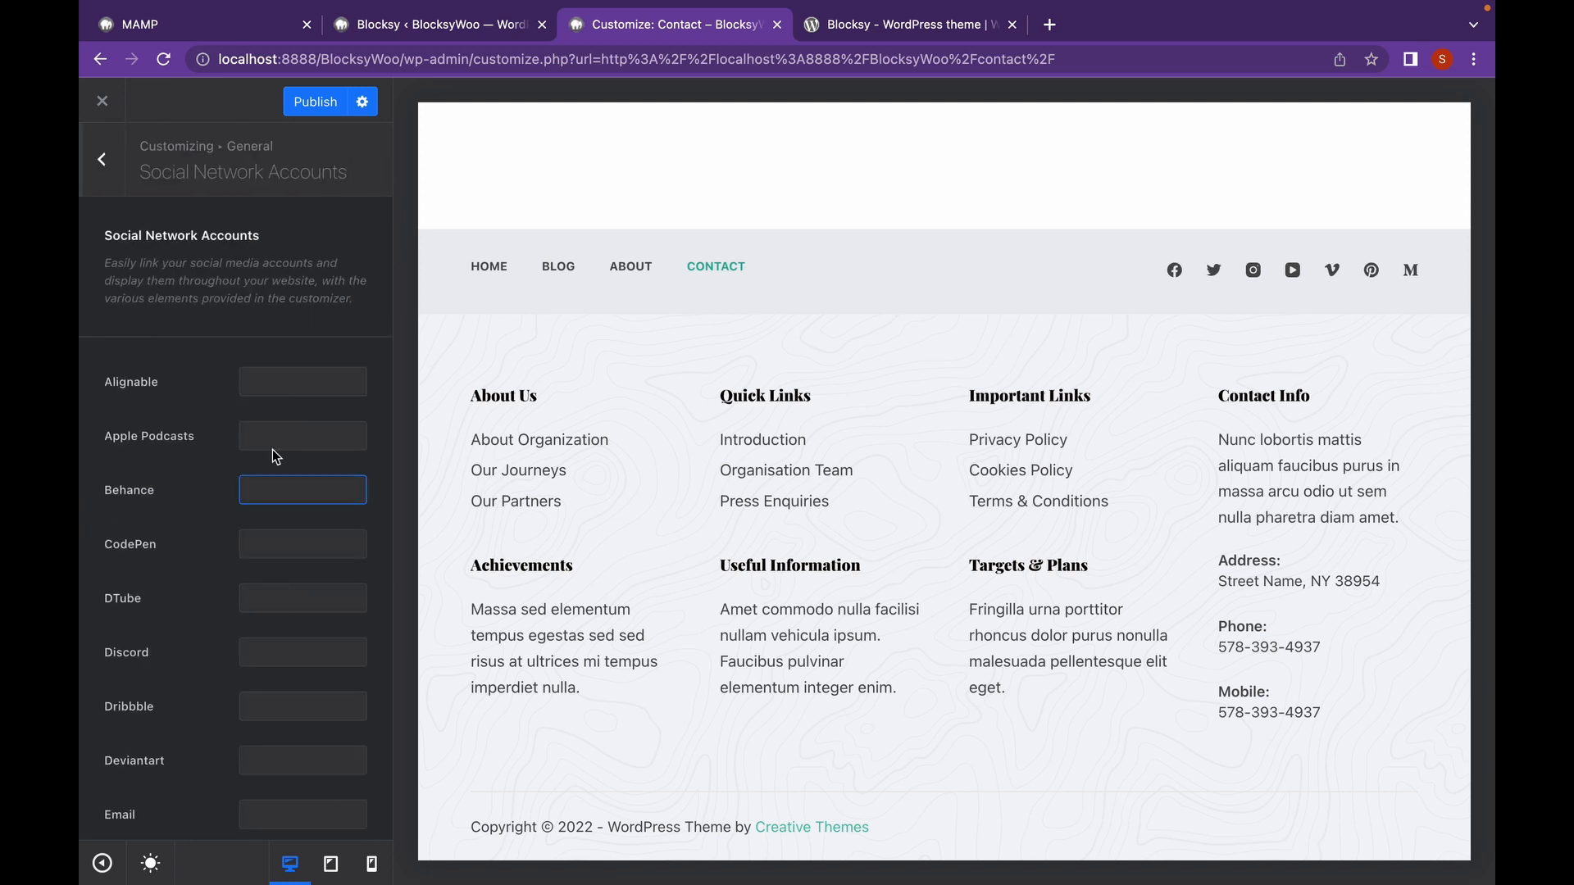
scroll(195, 536, down, 5)
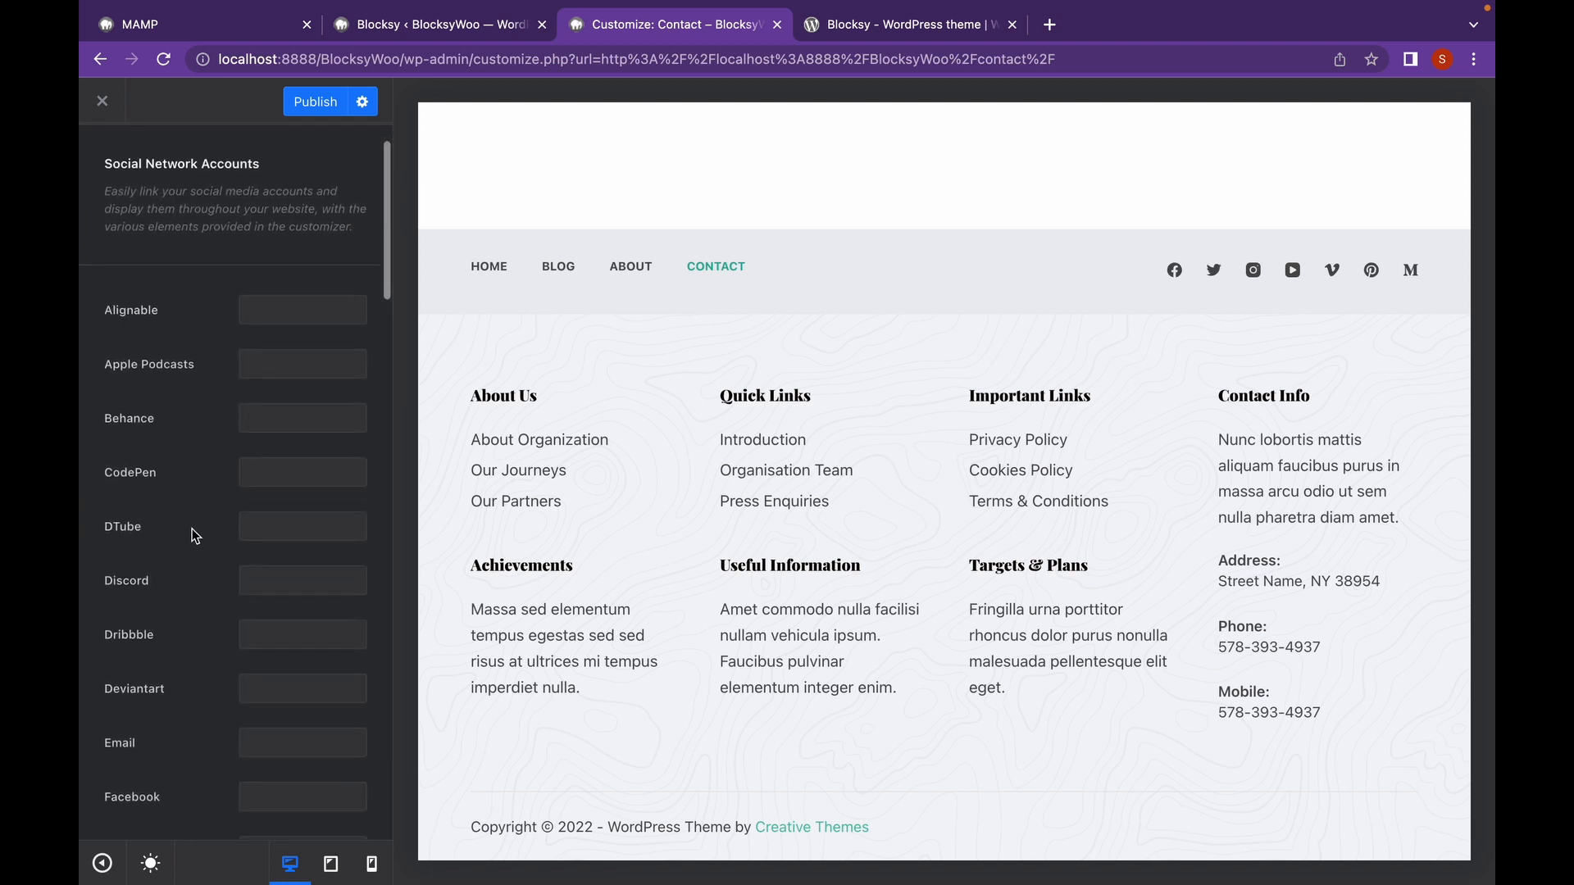
scroll(196, 536, down, 4)
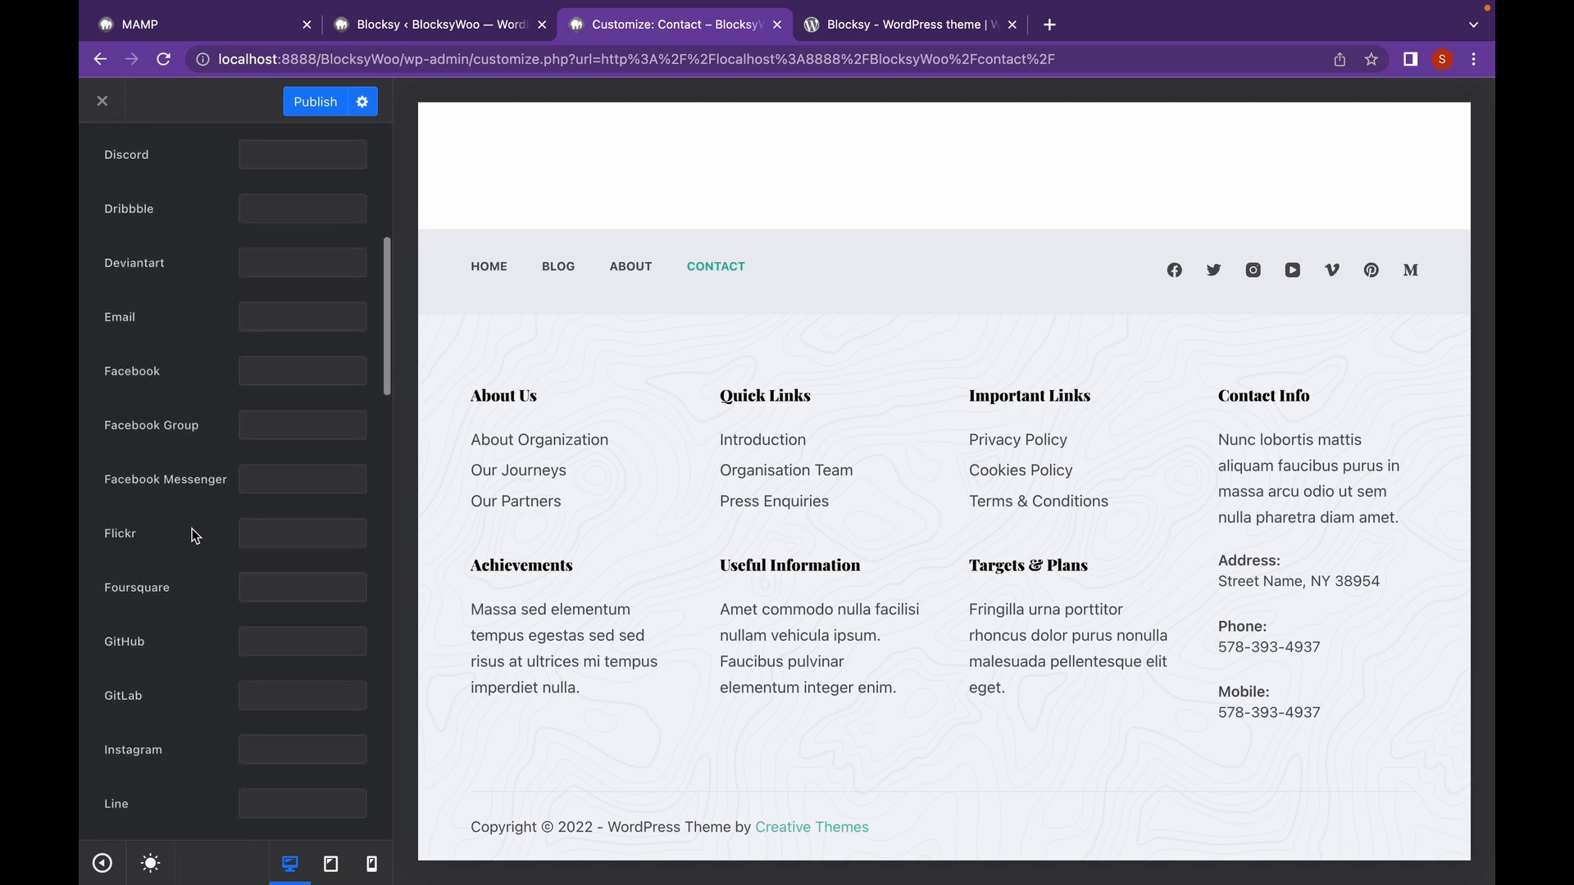
scroll(195, 536, down, 7)
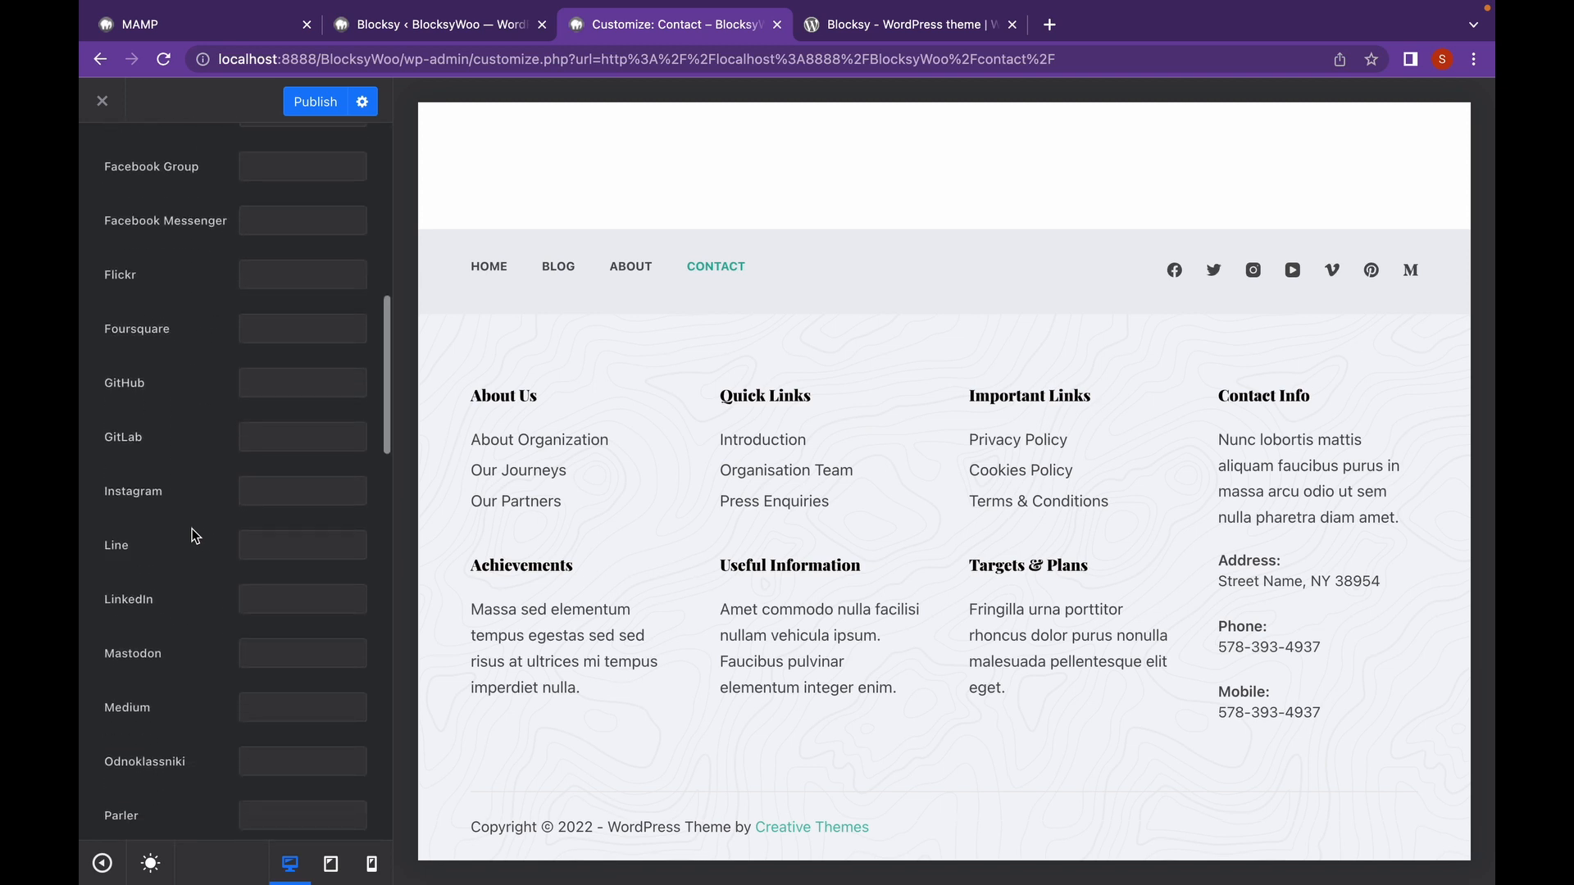
scroll(196, 536, down, 12)
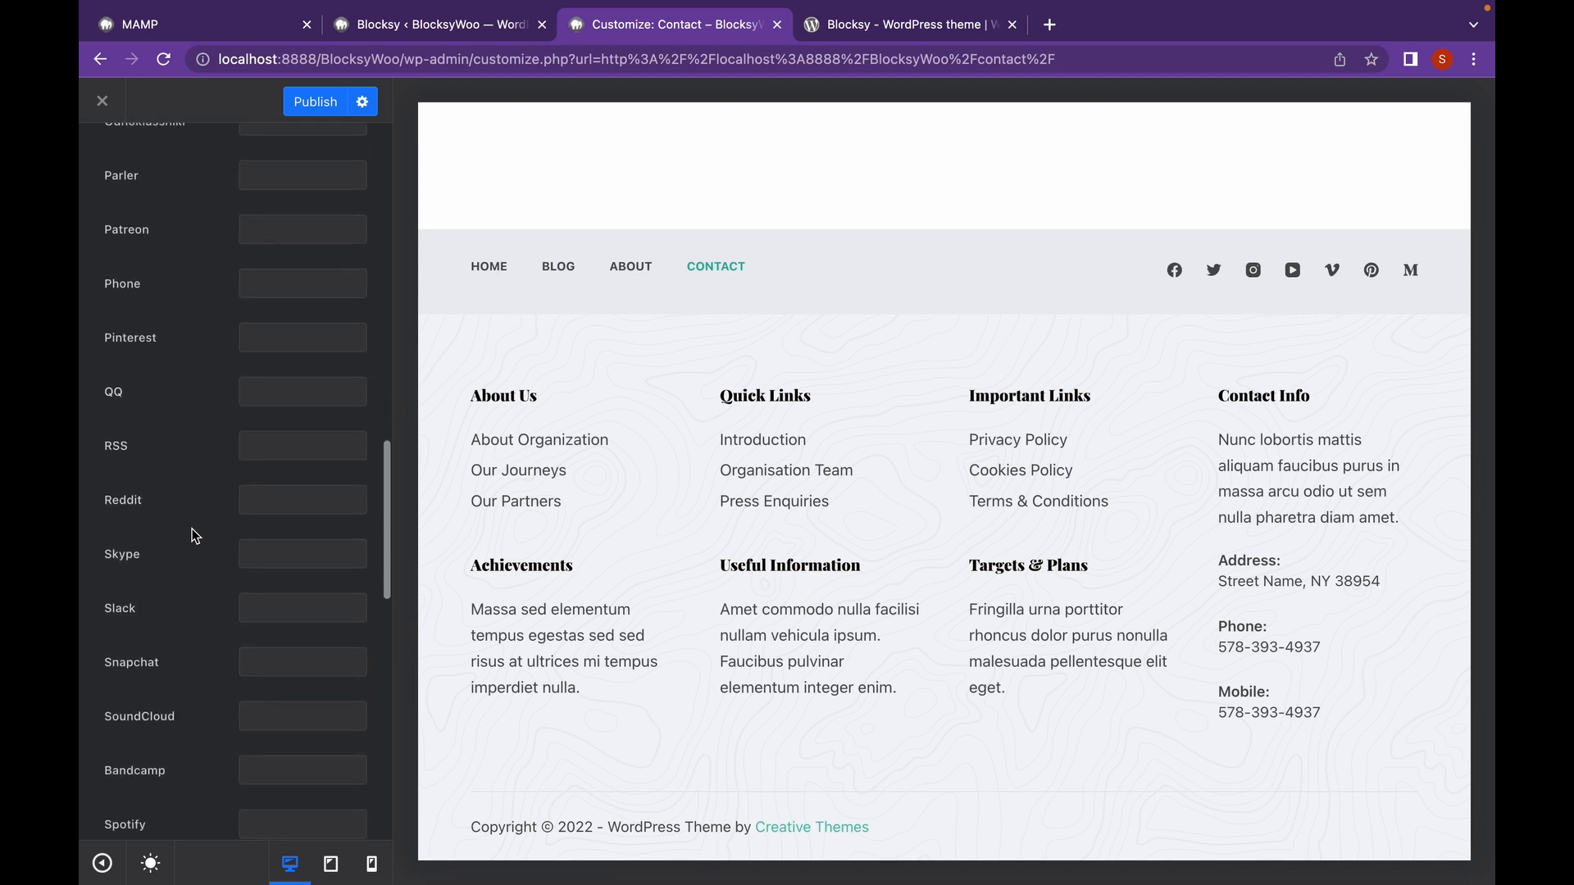
scroll(196, 536, down, 3)
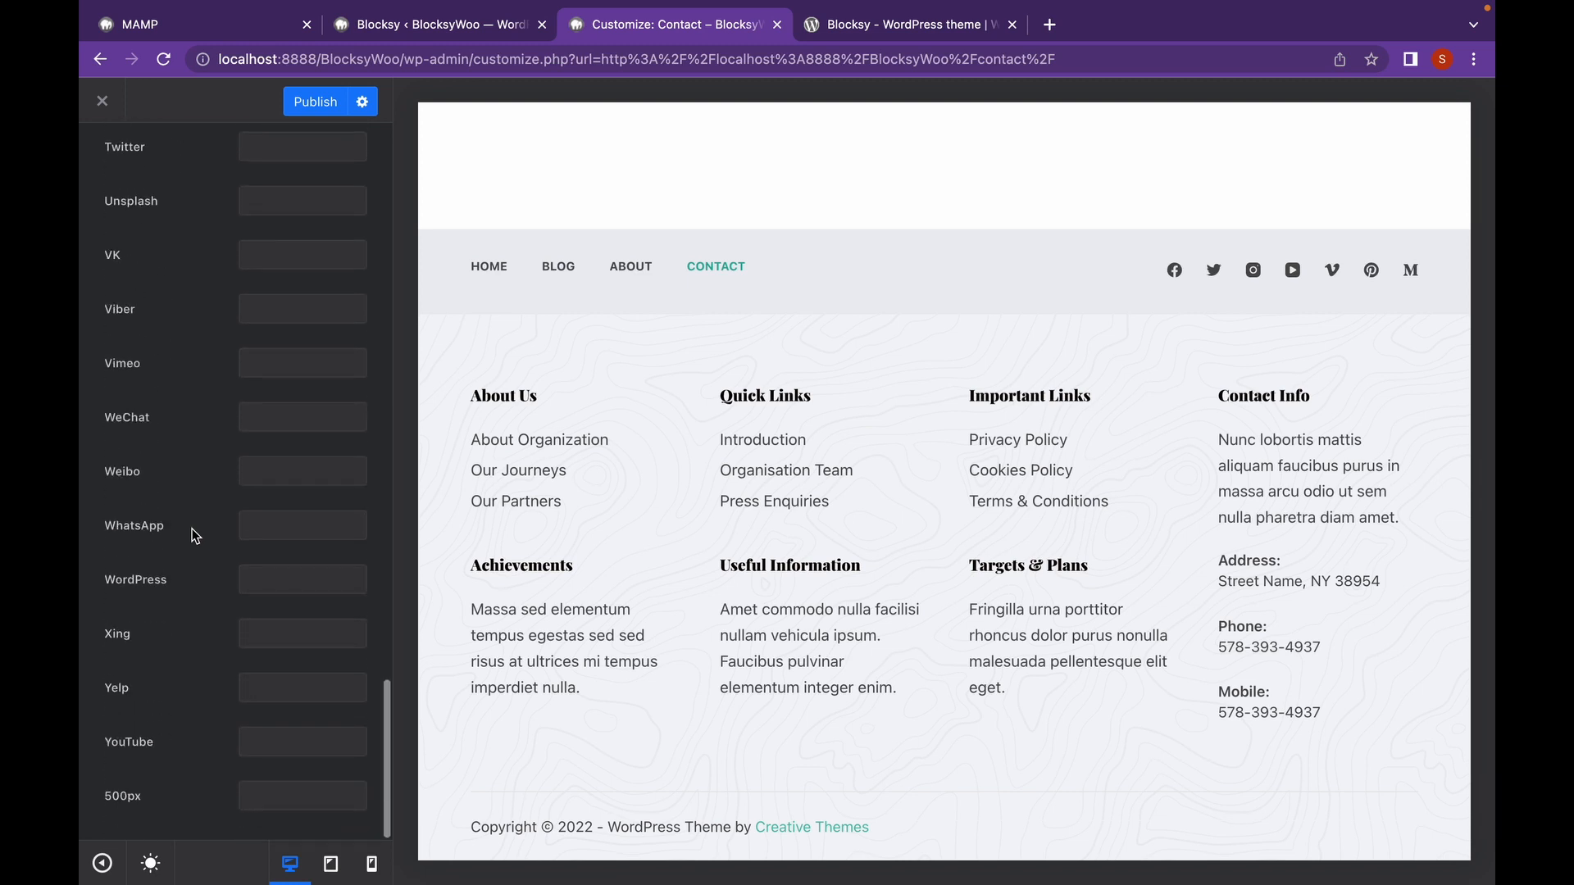
scroll(196, 536, up, 20)
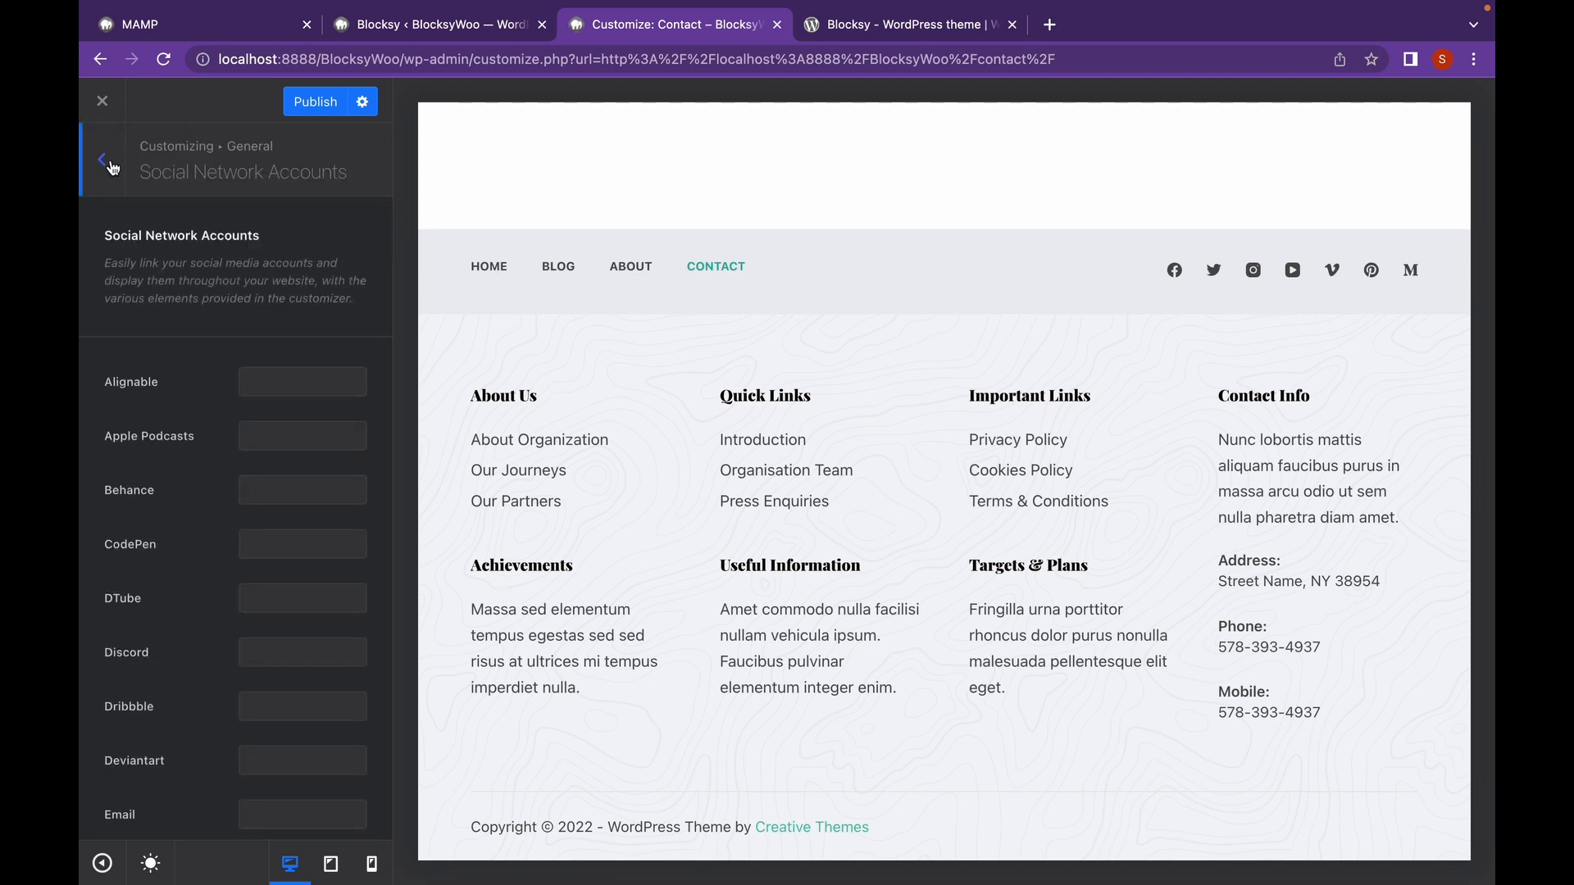
click(114, 166)
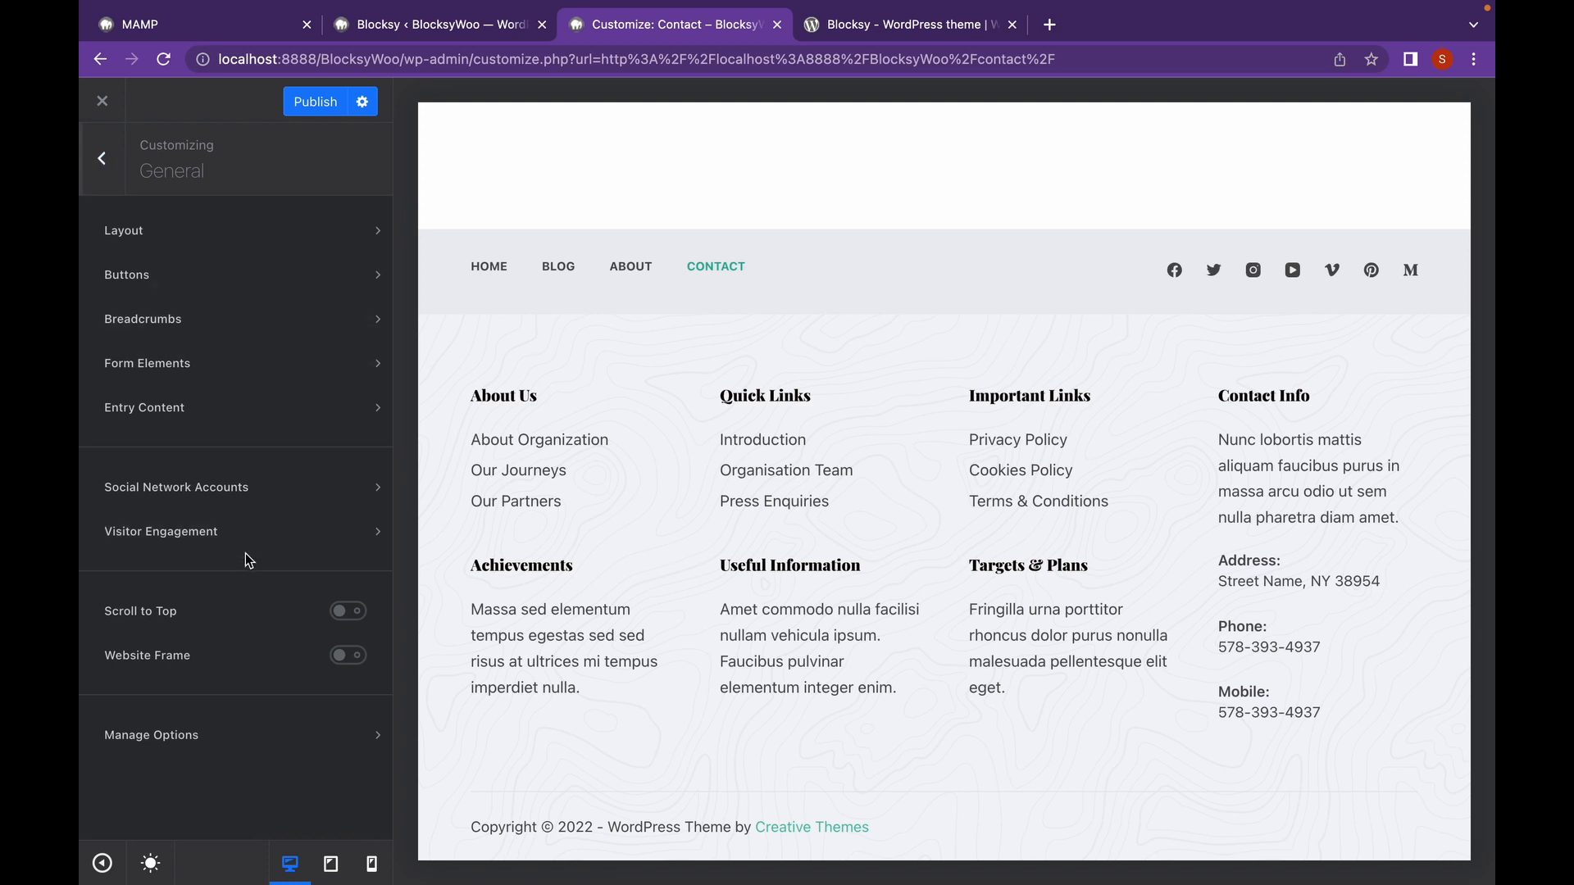
click(256, 544)
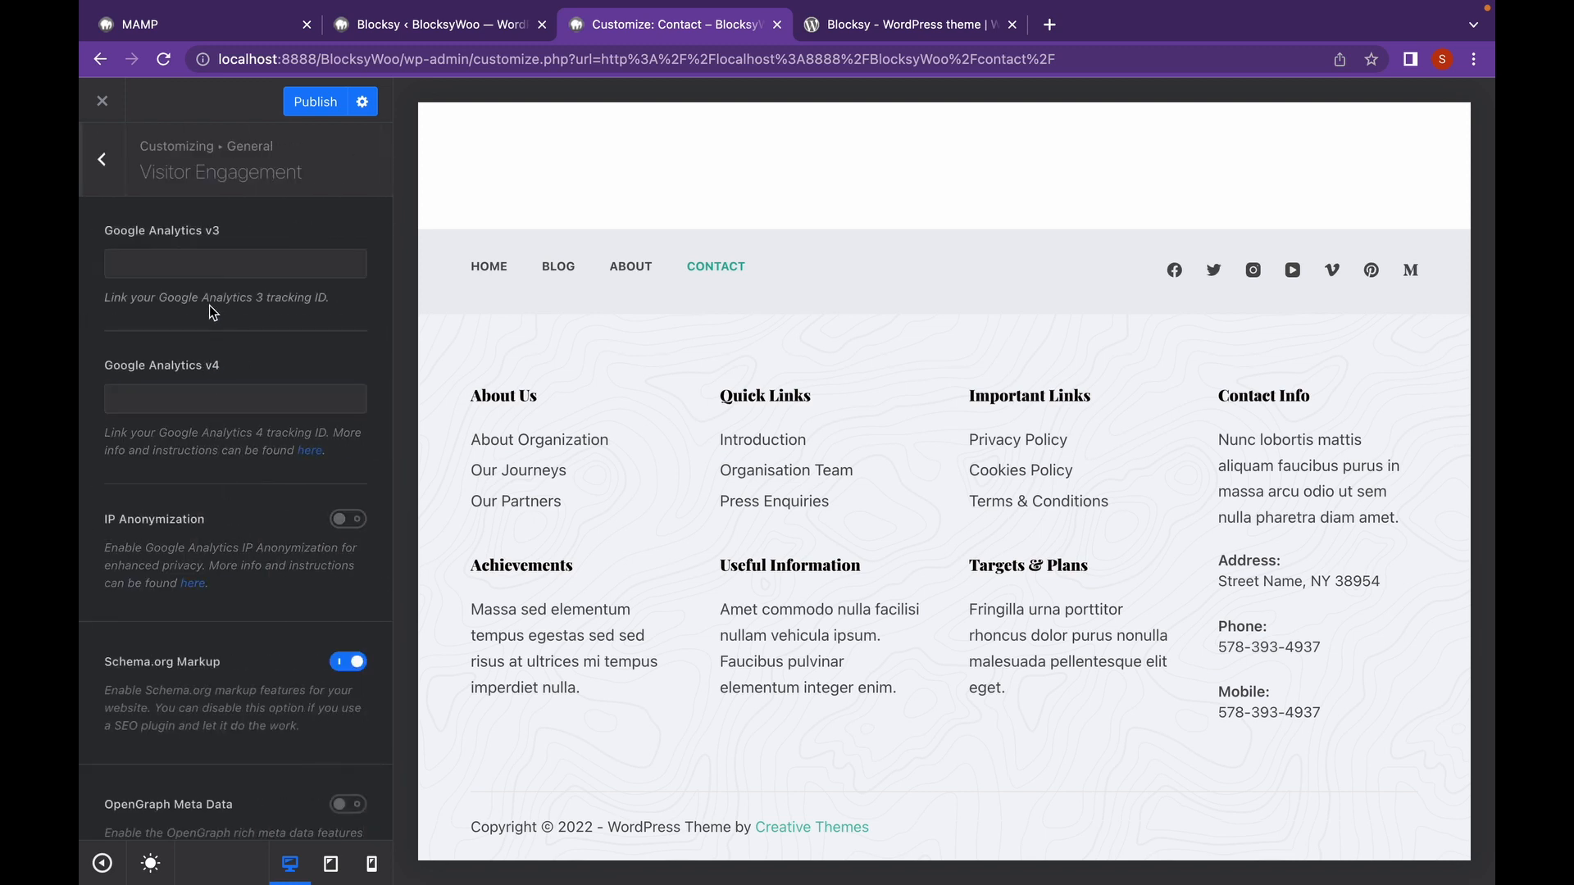
scroll(231, 415, down, 1)
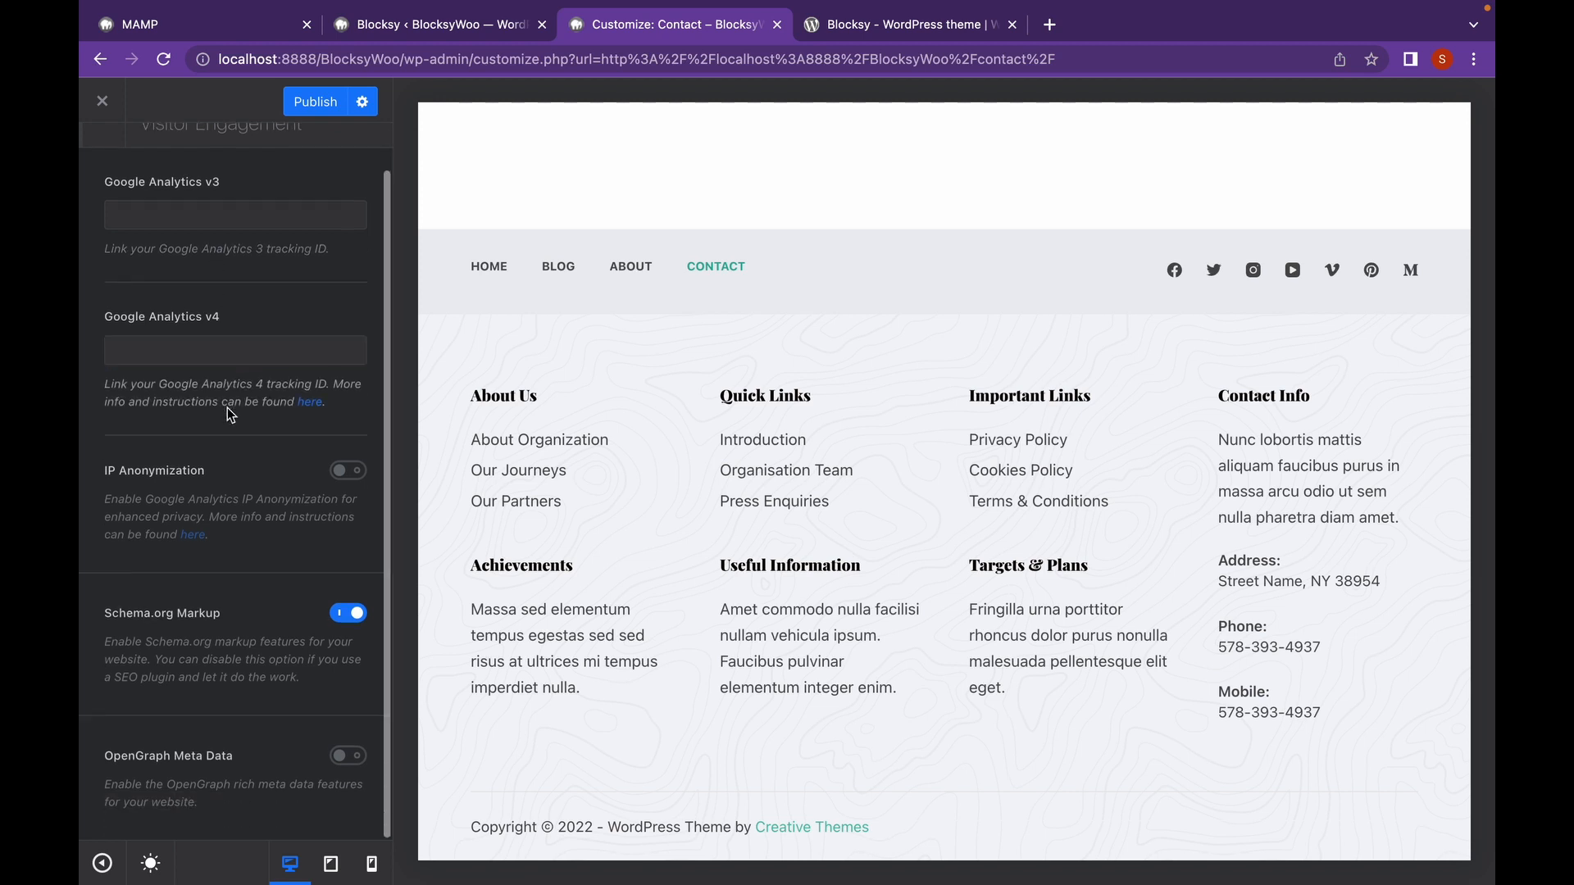
scroll(230, 415, up, 1)
click(104, 158)
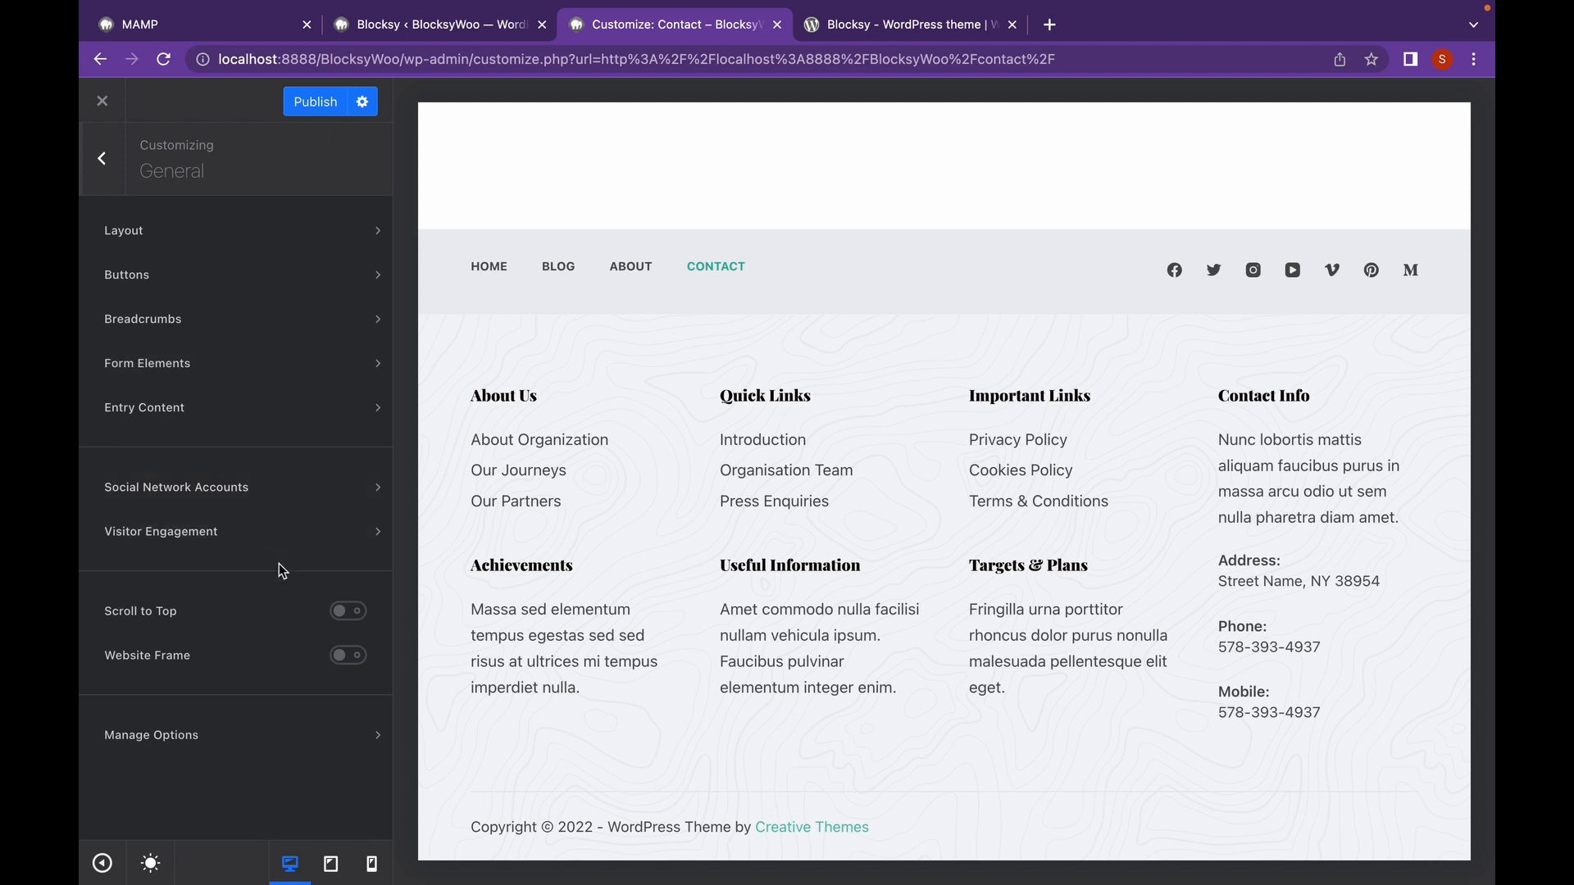
Enable Scroll to Top and test the button in the preview.
click(350, 613)
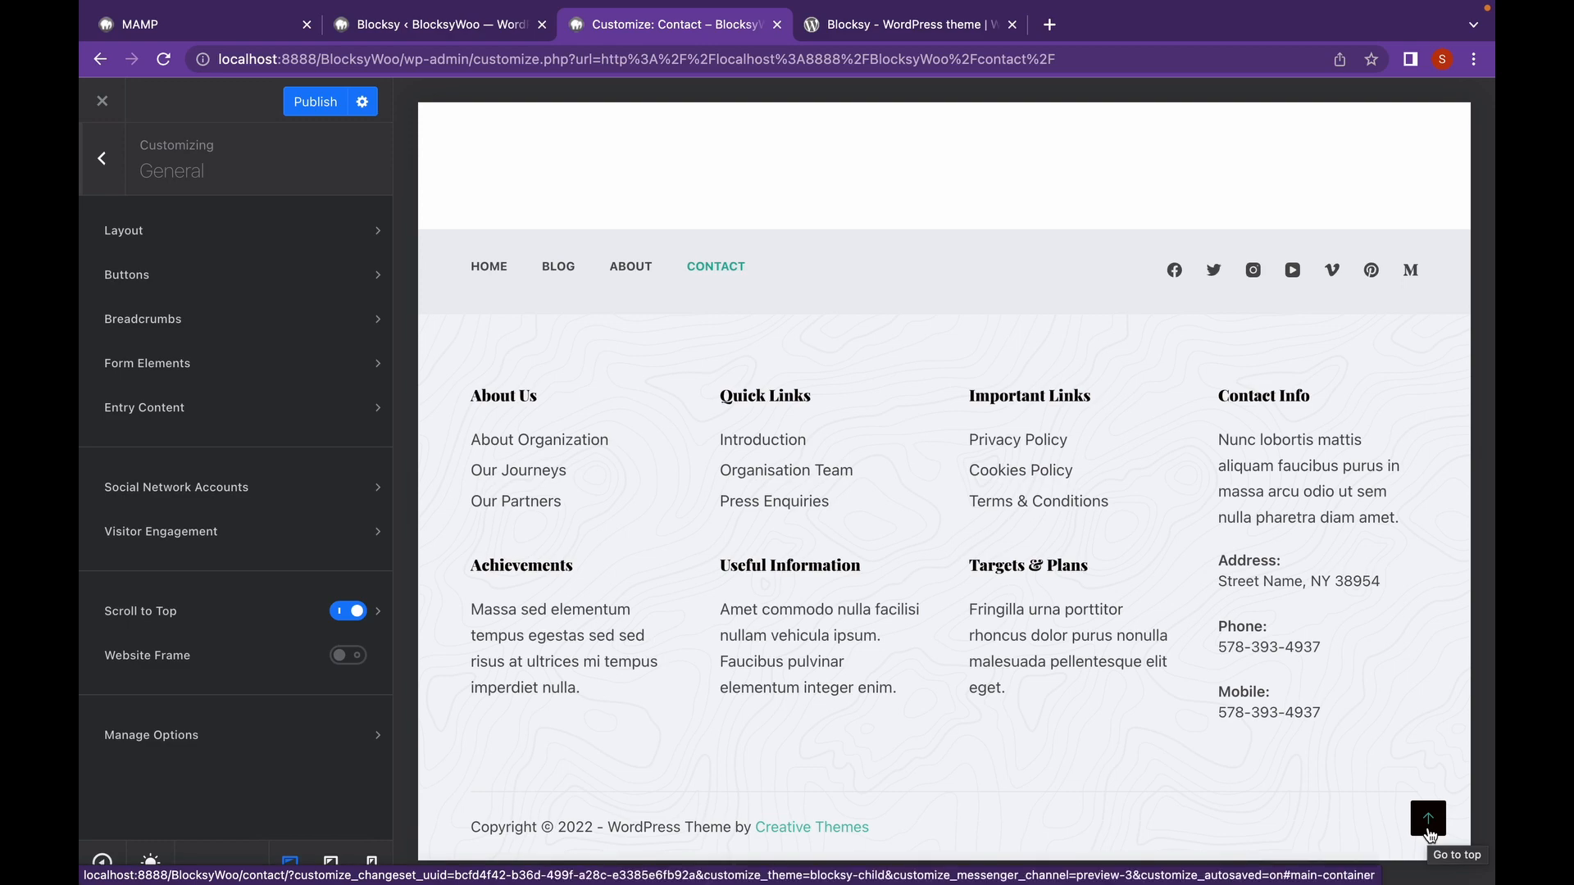
click(1429, 835)
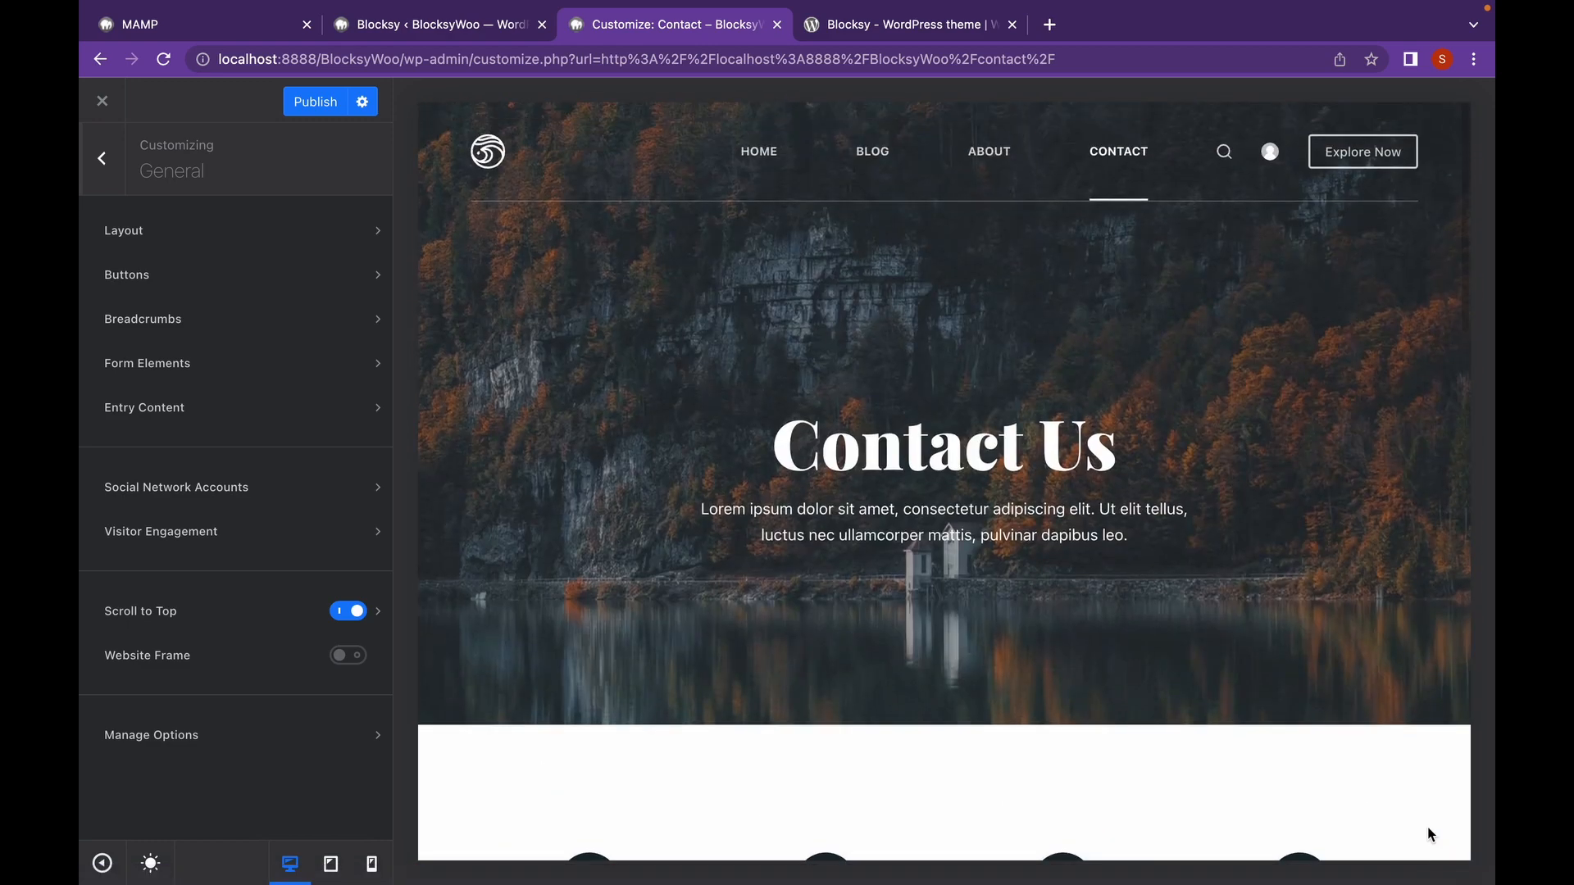
scroll(1429, 835, down, 5)
scroll(1428, 835, down, 10)
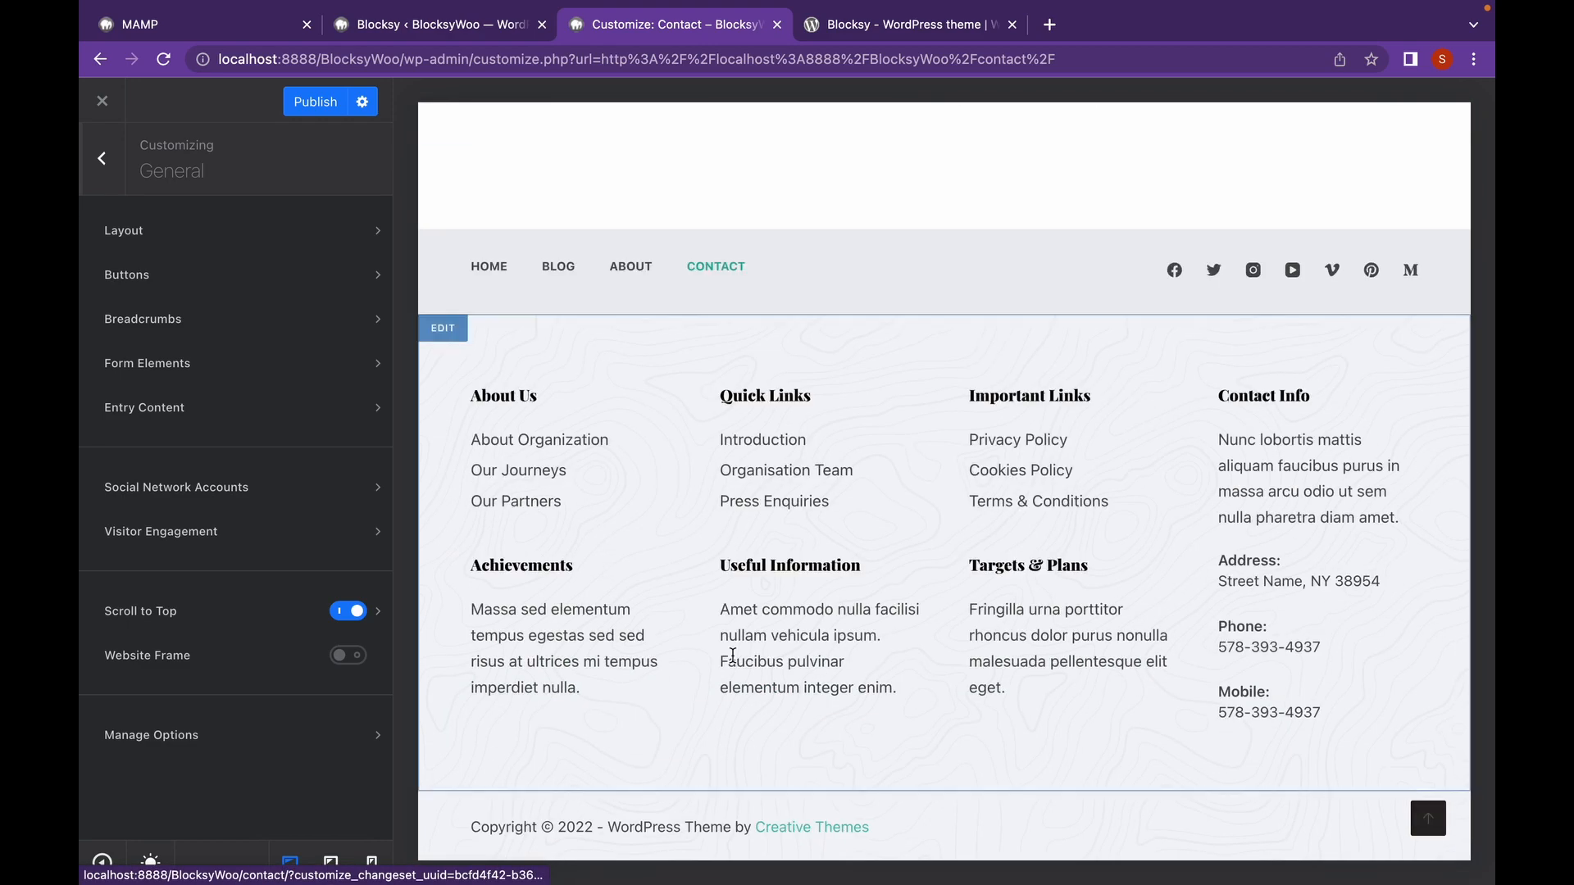
Give the scroll-to-top button the Type 3 rocket icon and review its design options.
click(379, 610)
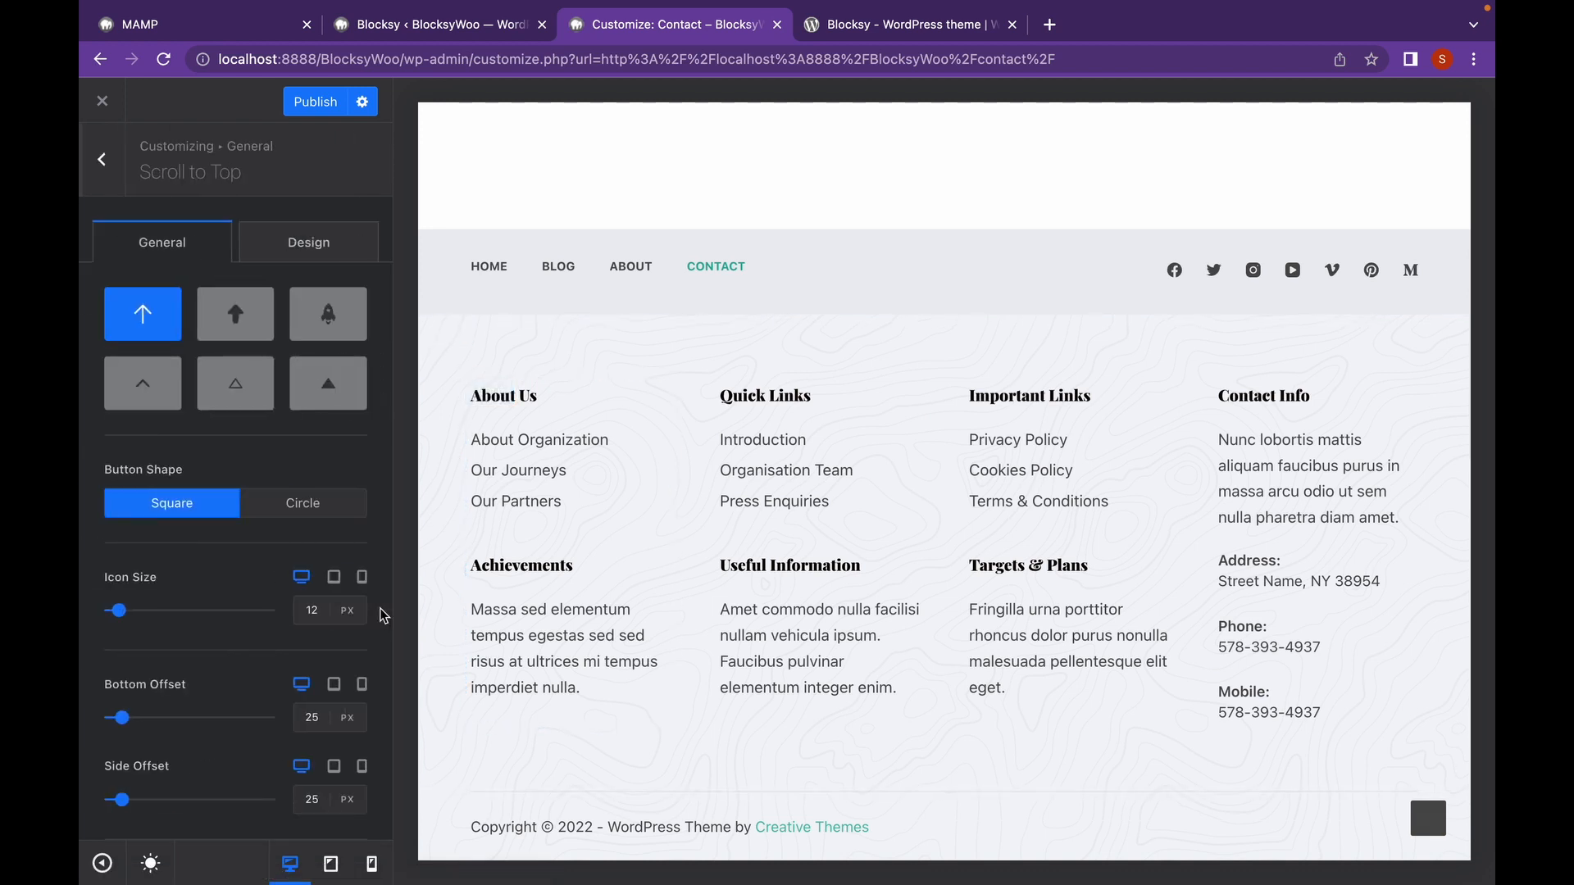
click(258, 313)
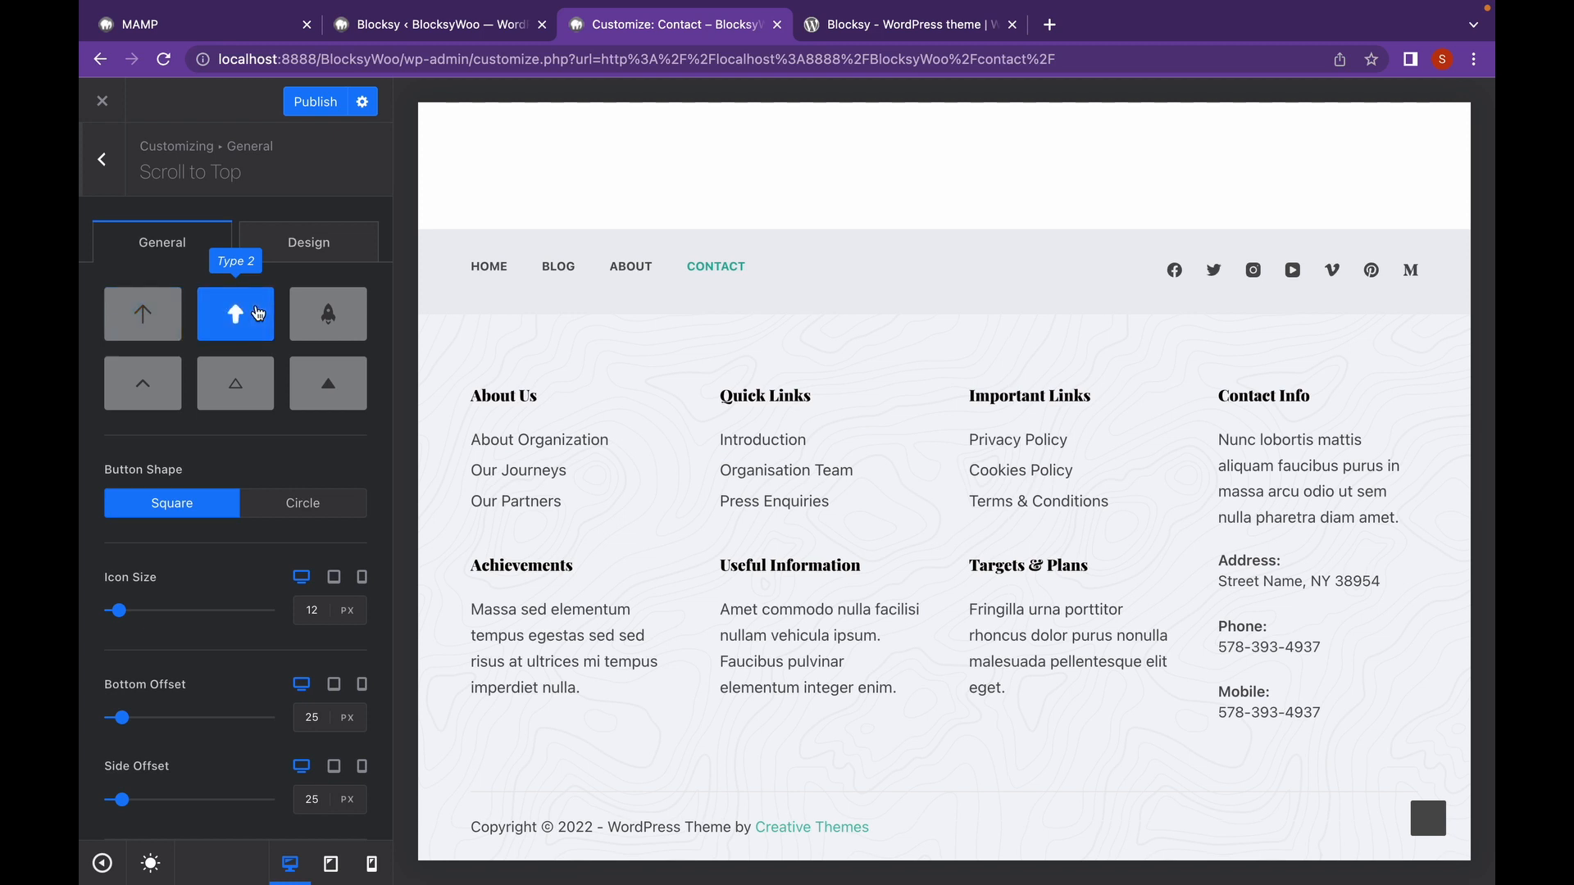
click(331, 325)
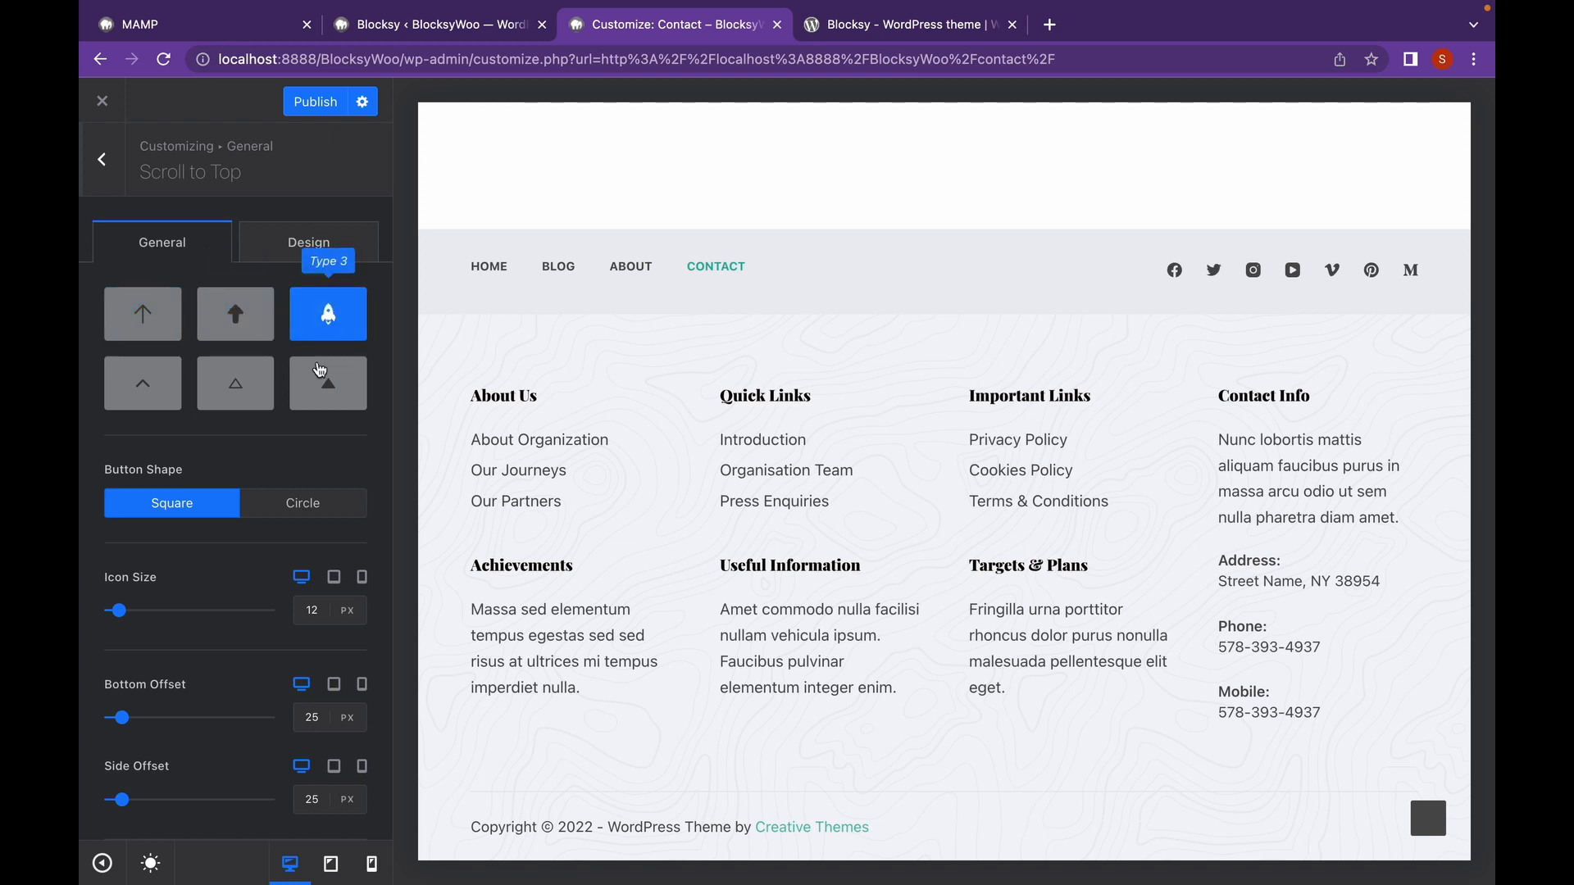
scroll(309, 421, down, 3)
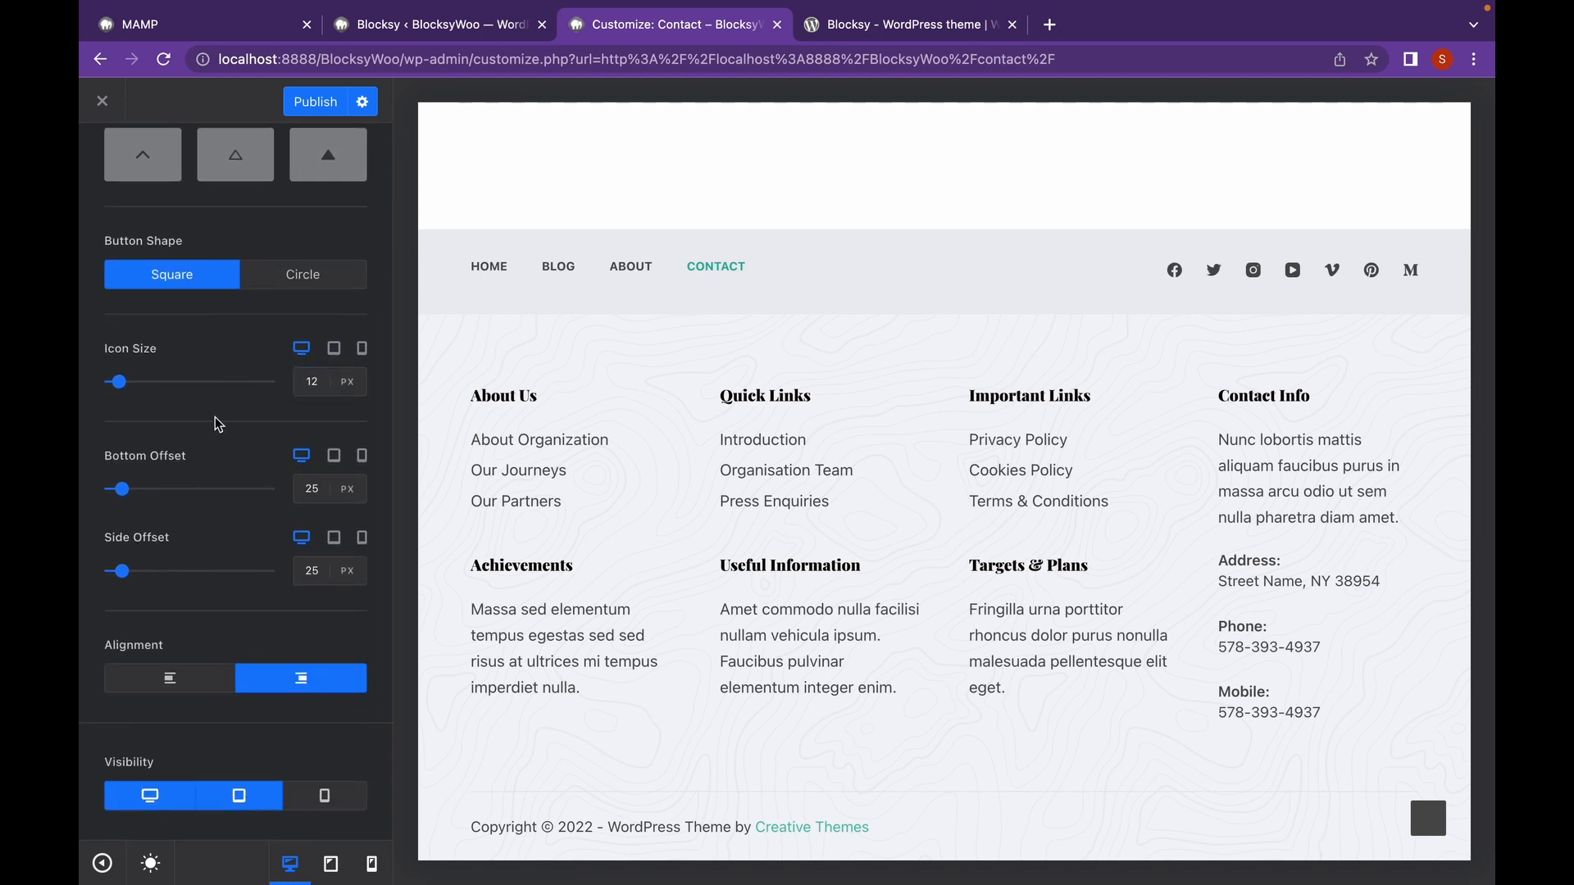
scroll(212, 435, up, 5)
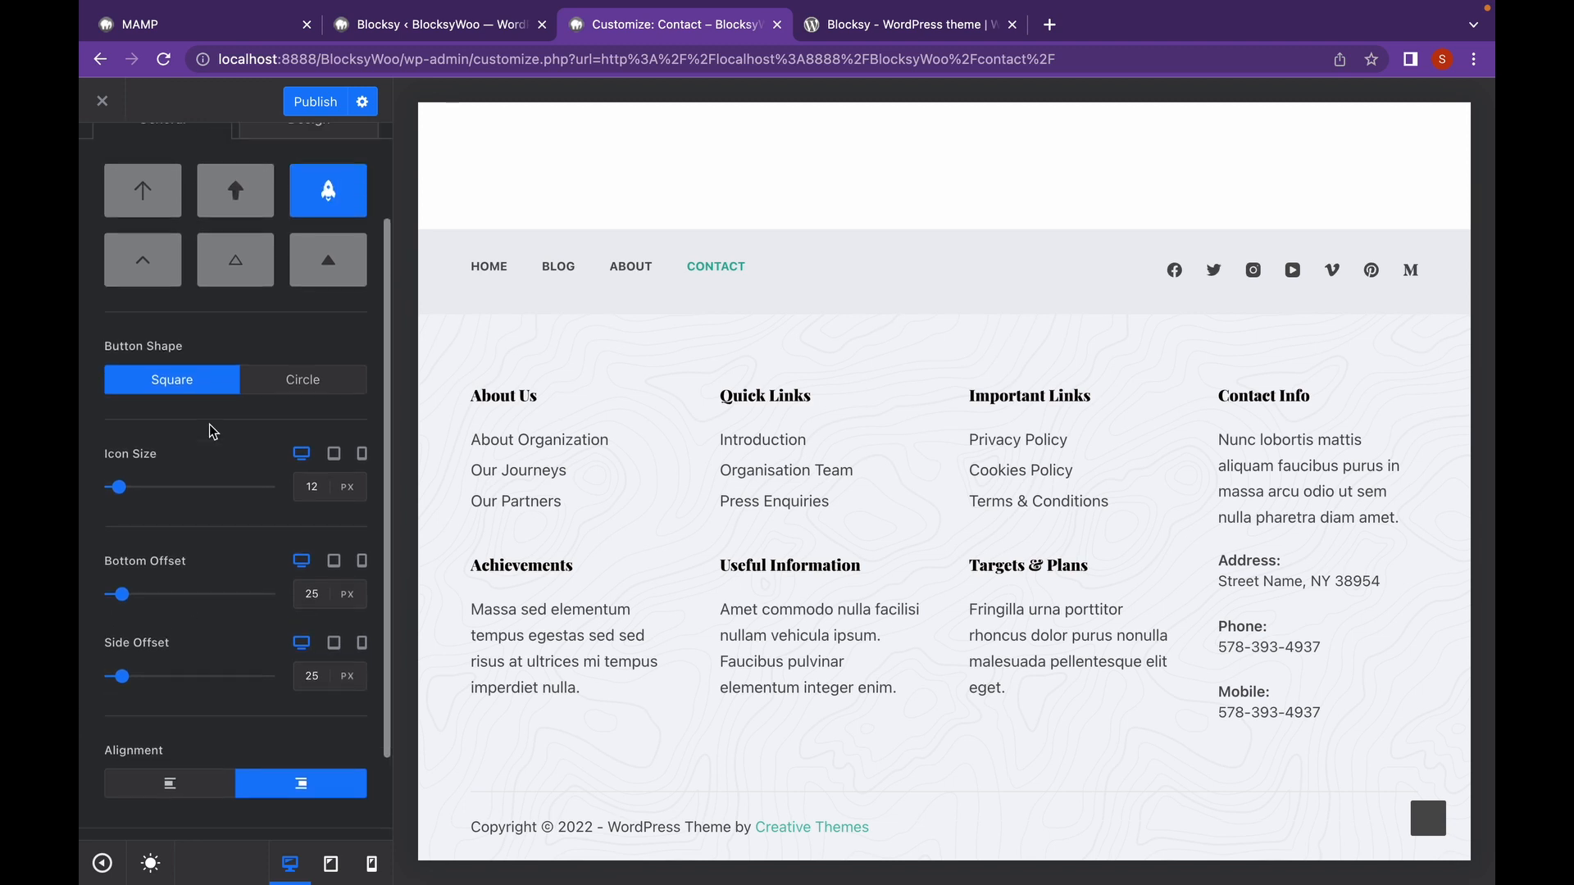
click(296, 174)
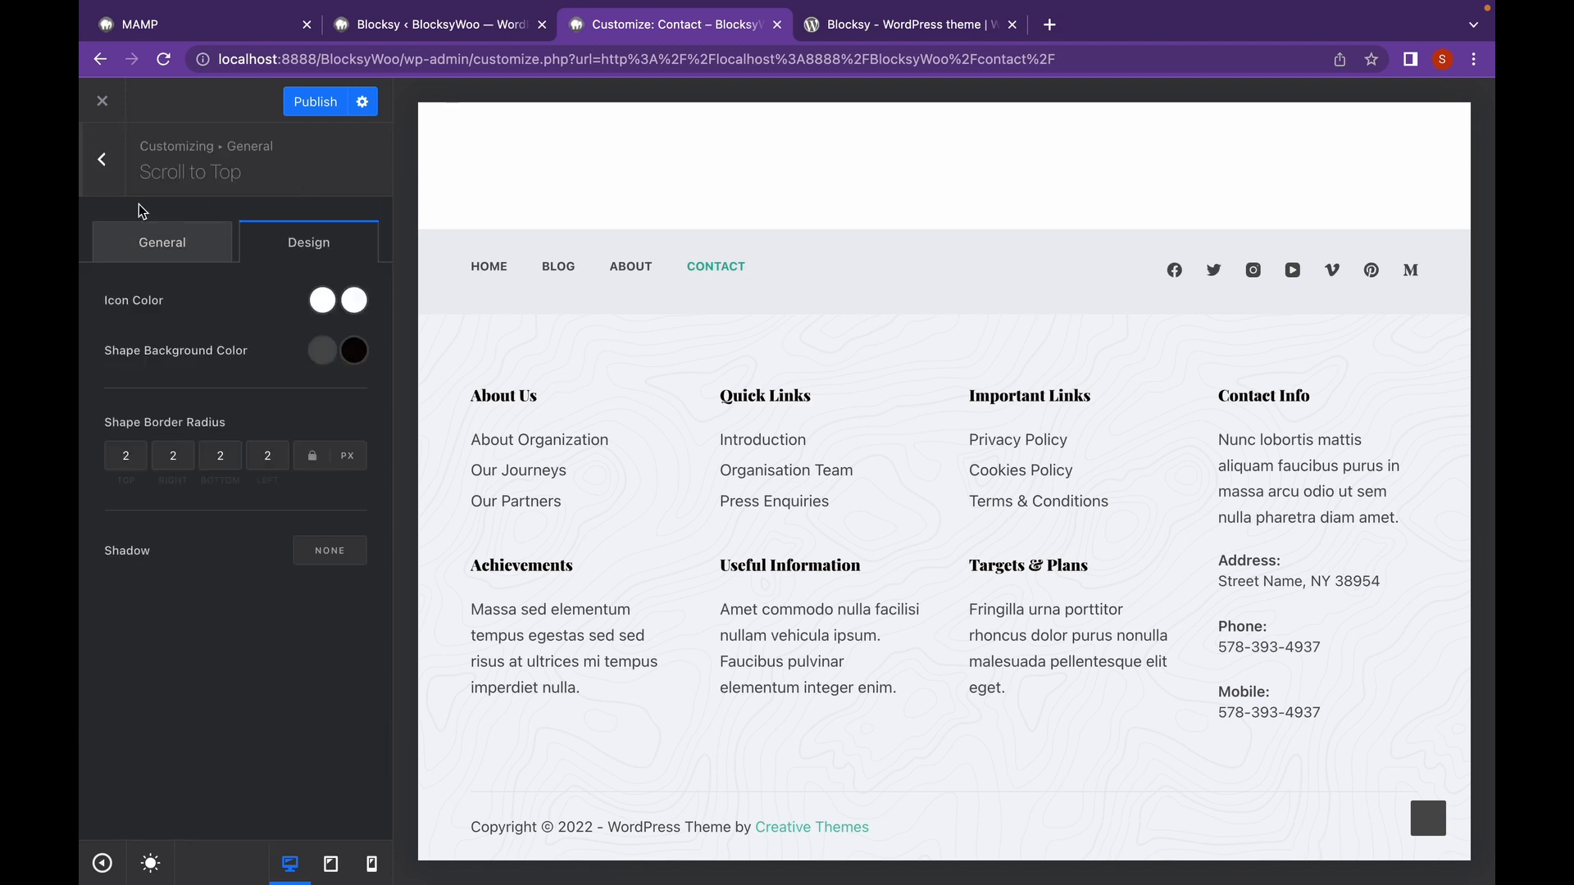
click(102, 159)
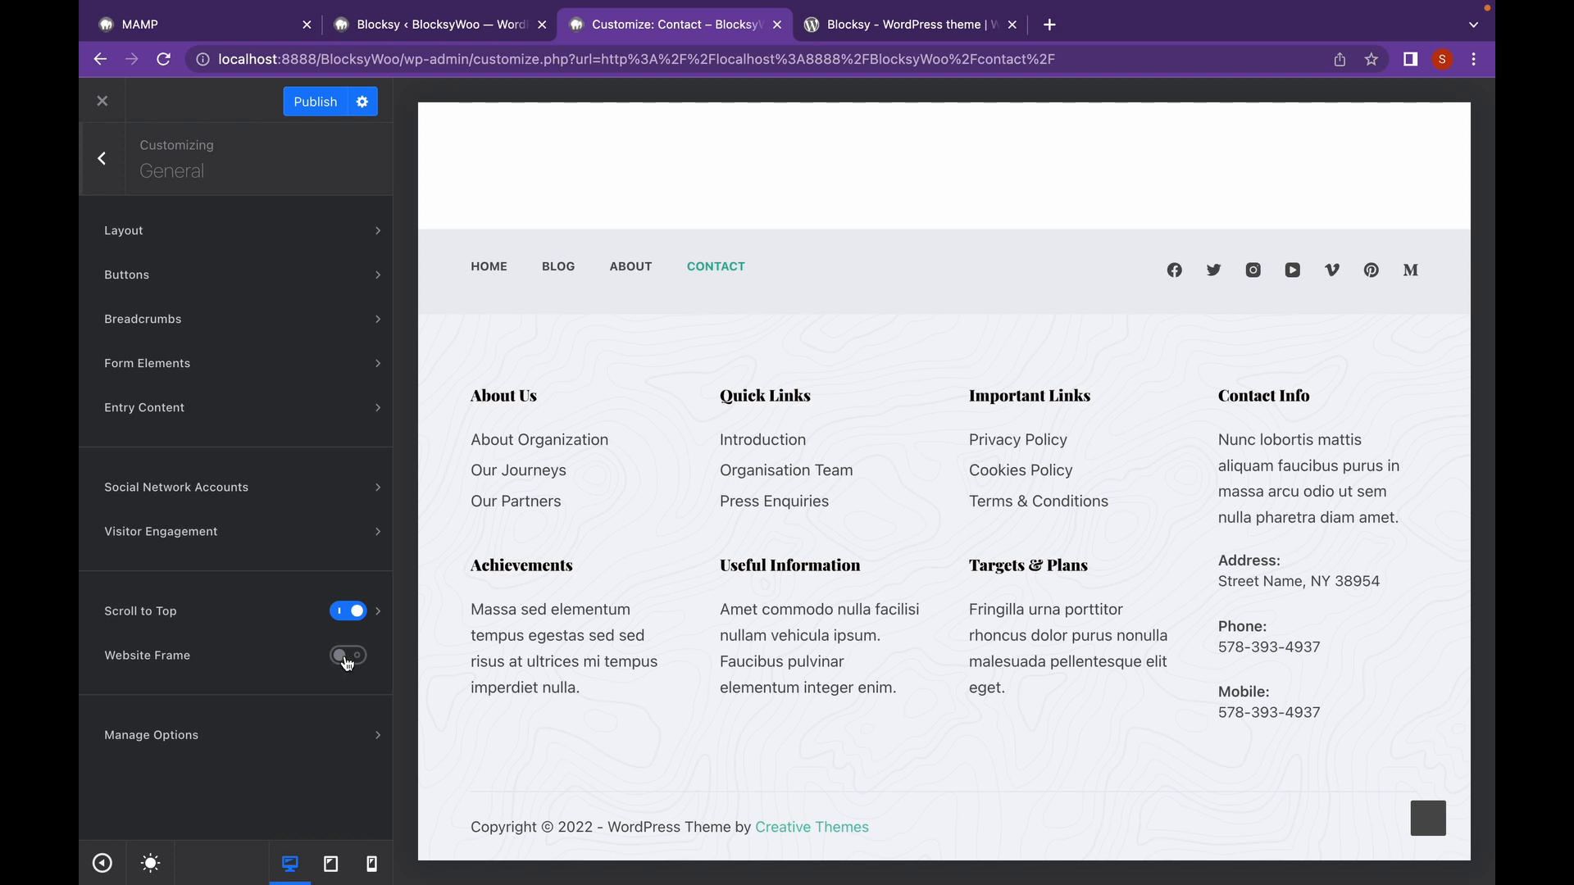
Switch Website Frame on and back off, then go to the Header settings.
click(347, 655)
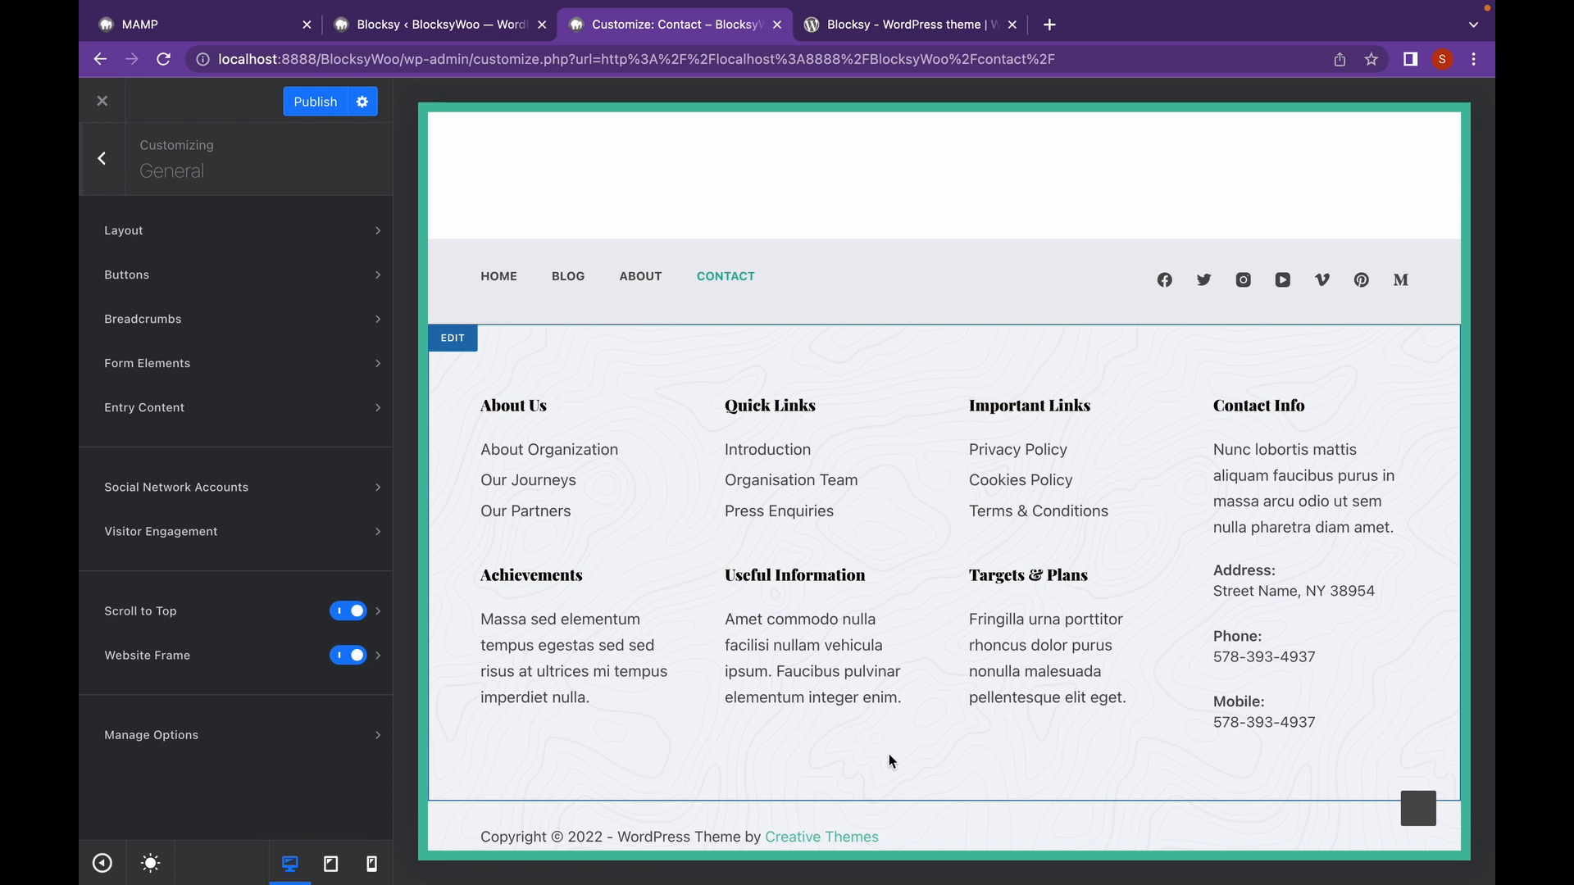
click(339, 661)
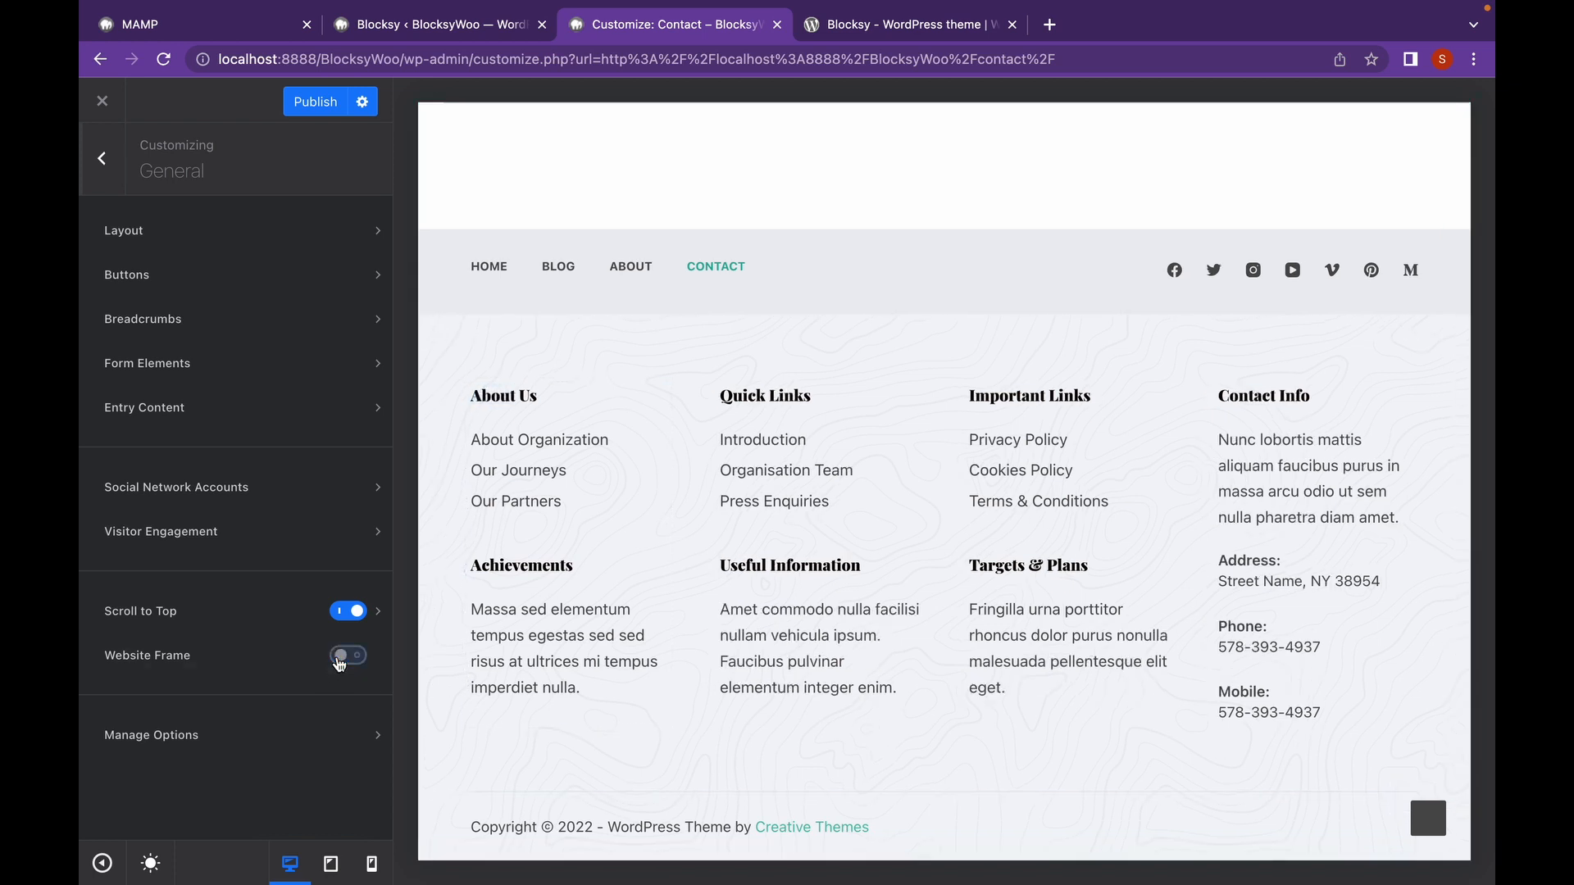
click(110, 177)
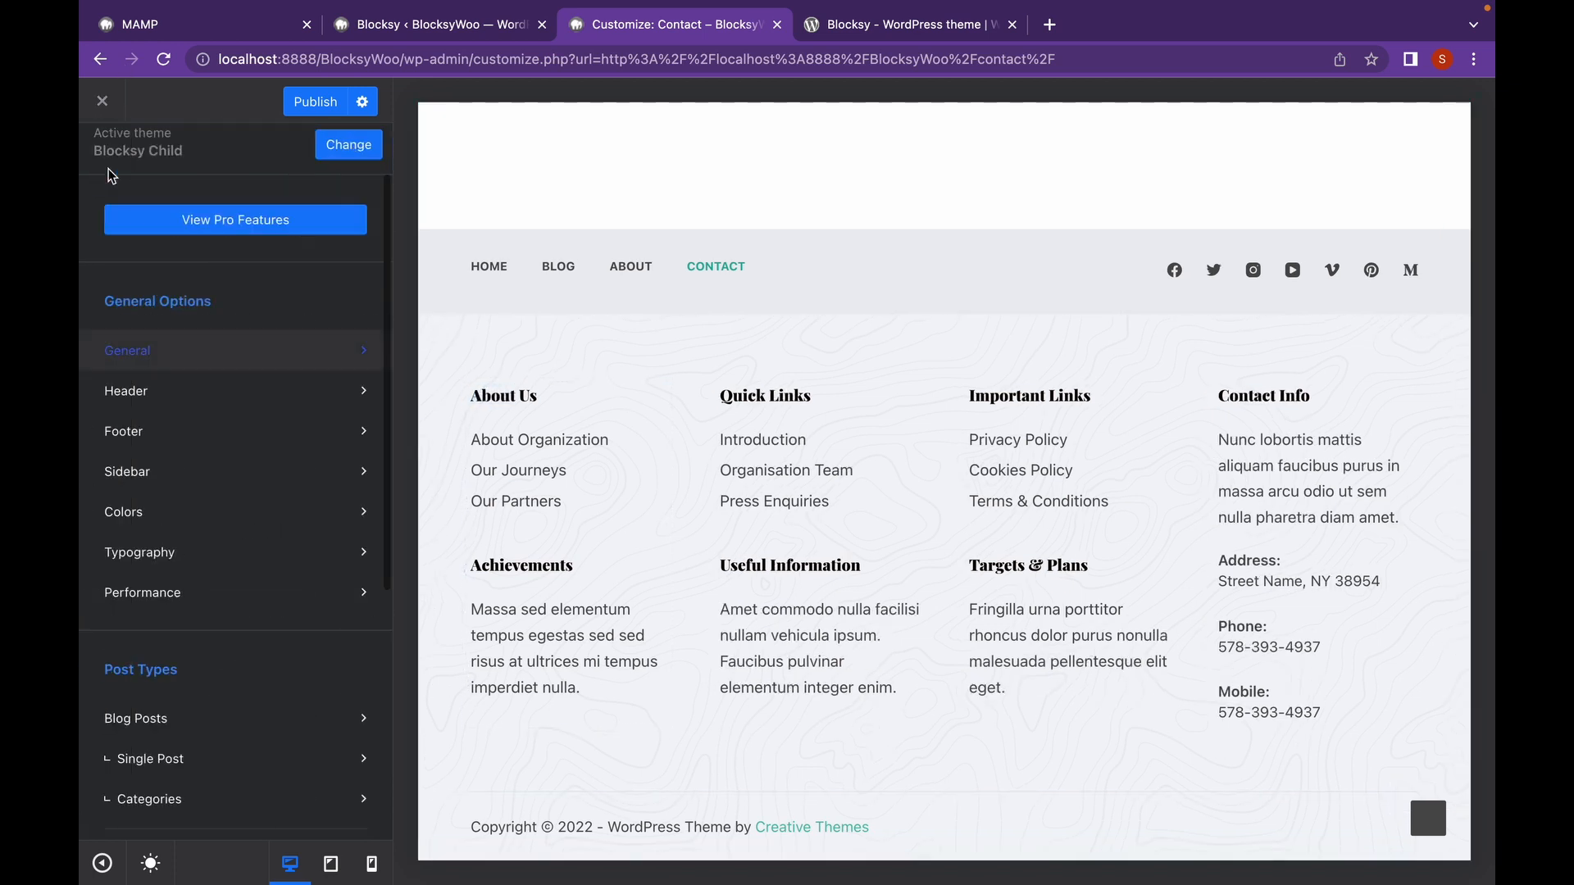
scroll(243, 394, down, 2)
scroll(243, 393, down, 1)
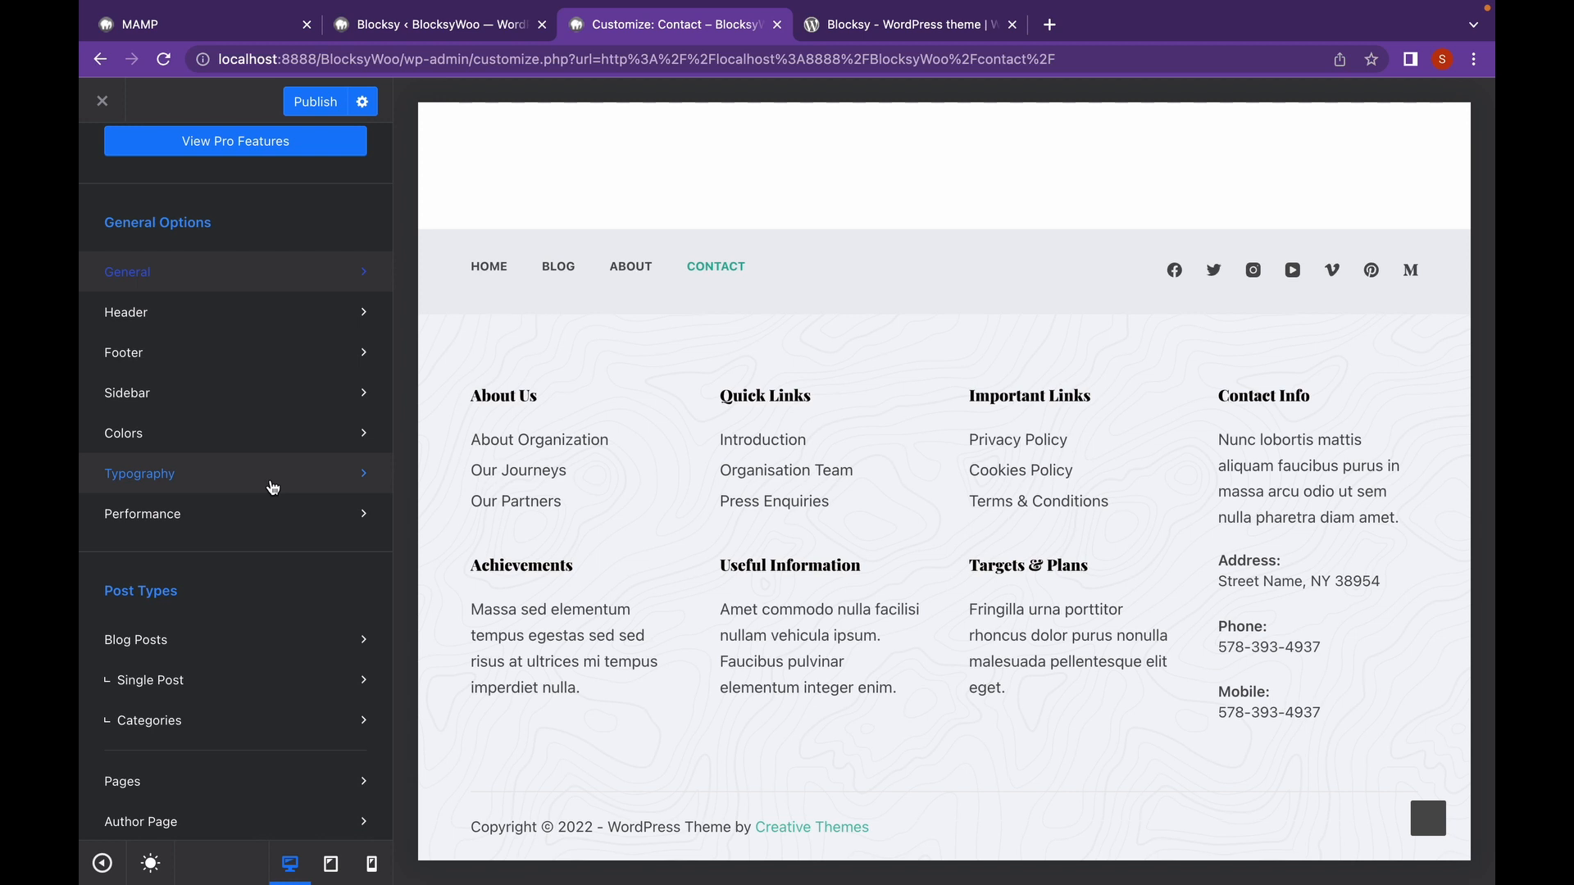
click(368, 310)
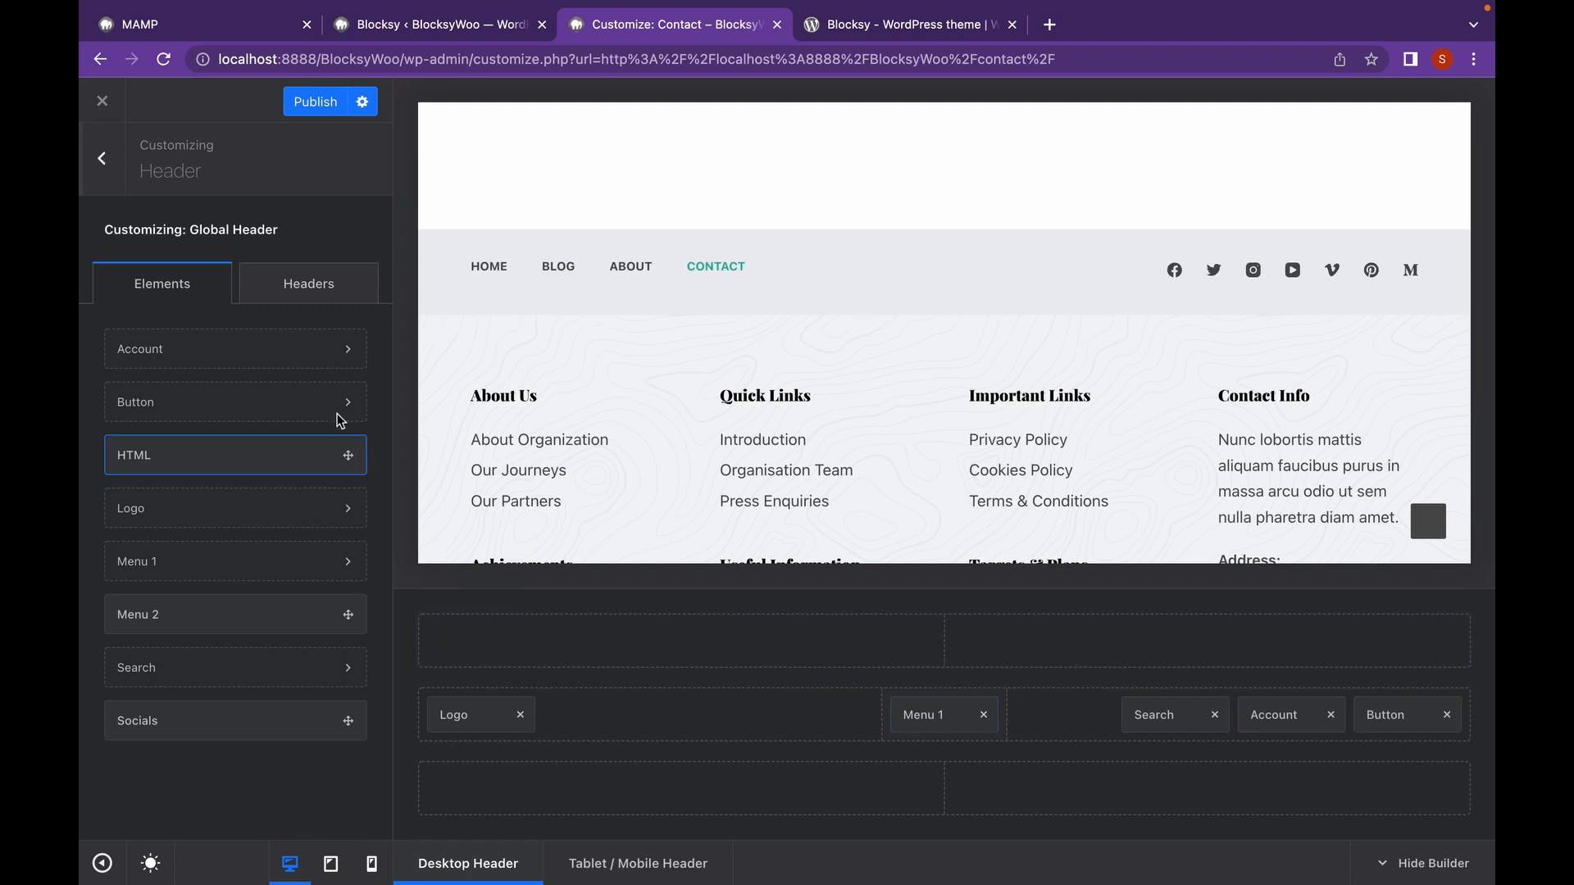
Browse the available headers and header elements, leaving Header settings unchanged.
click(328, 286)
click(215, 291)
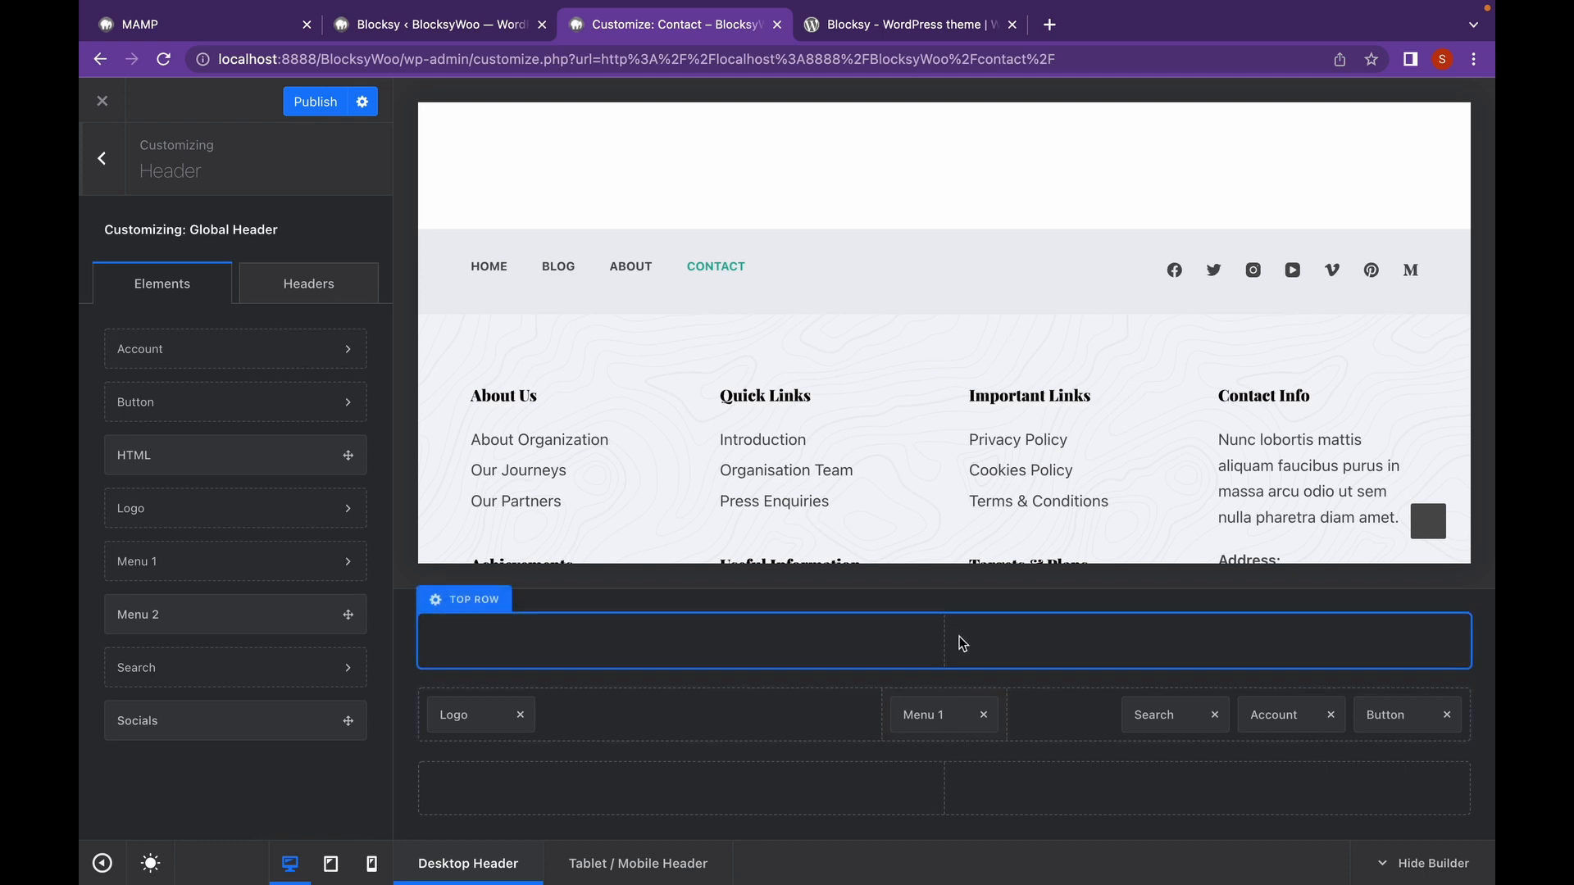
click(118, 176)
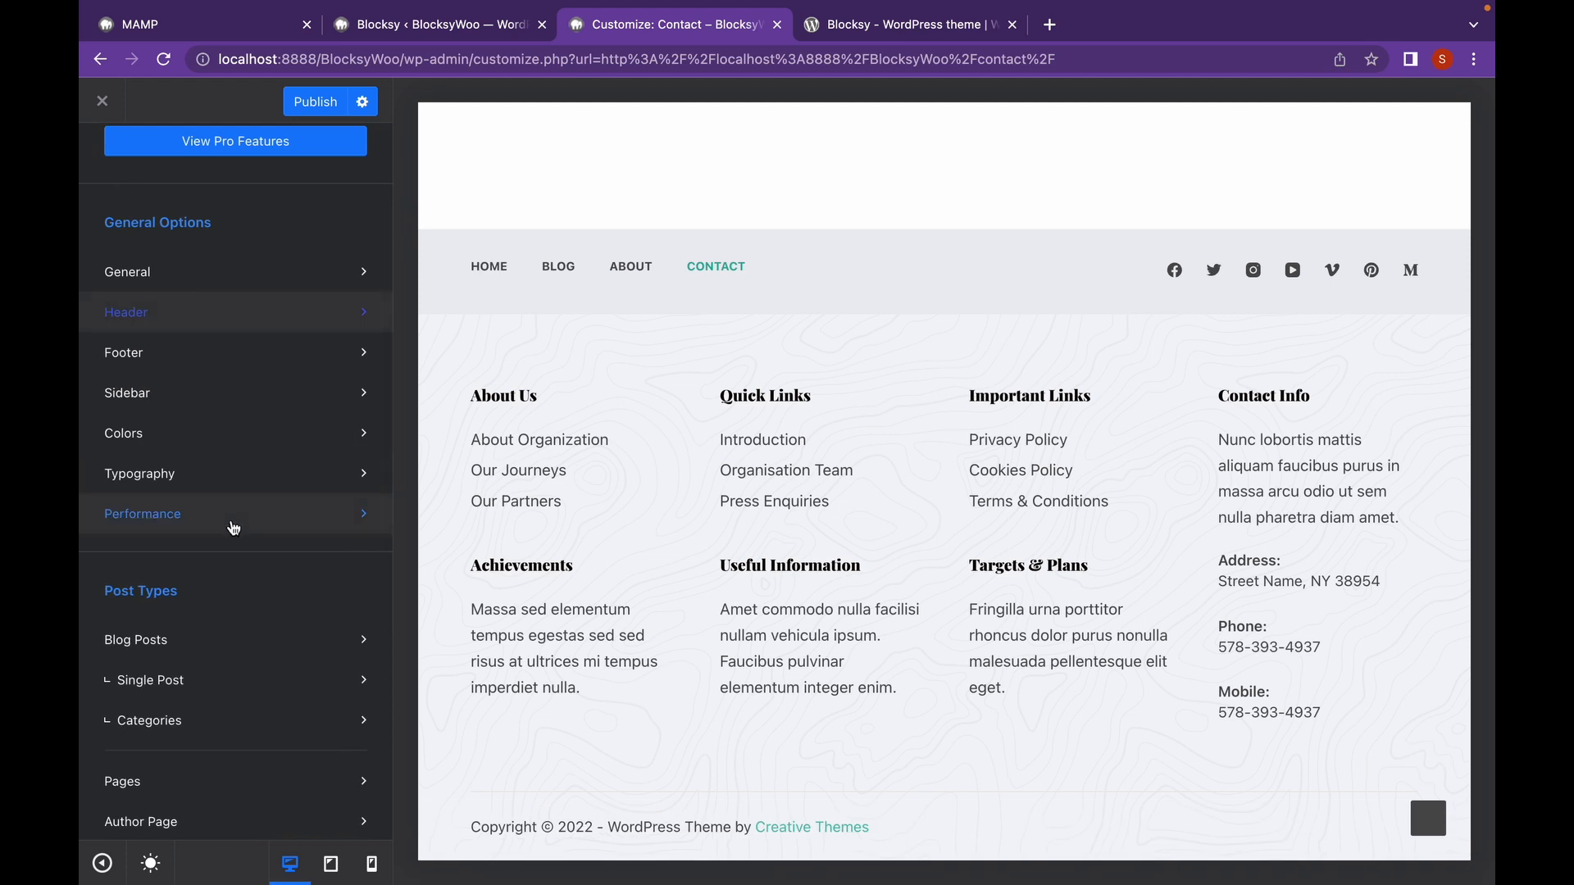
Check the Performance settings, then switch the preview from Contact to the Blog page.
click(234, 528)
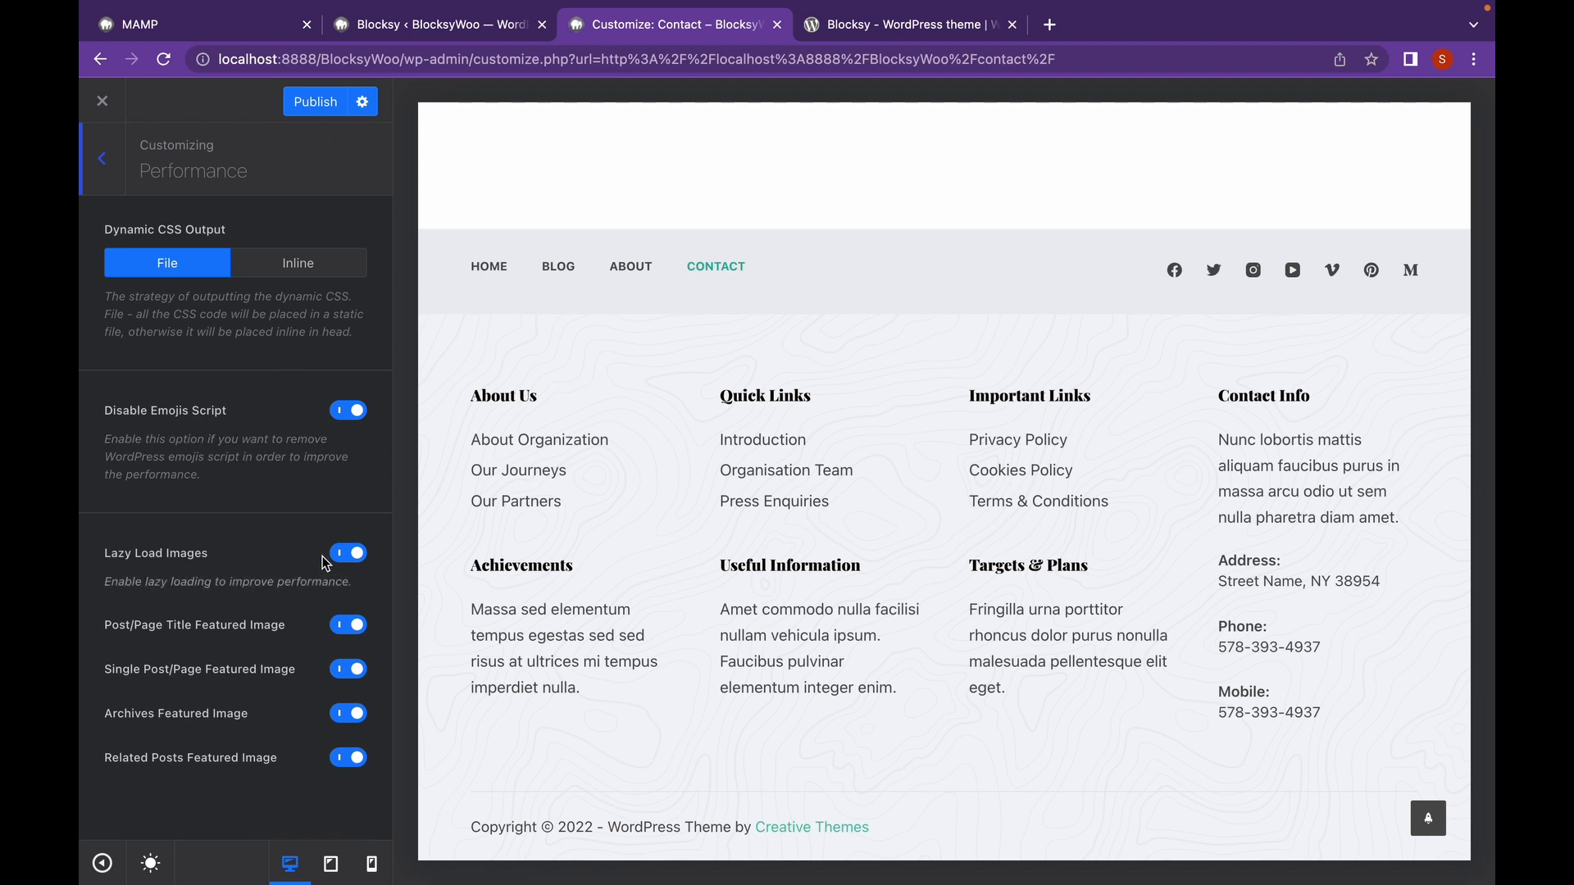
click(117, 179)
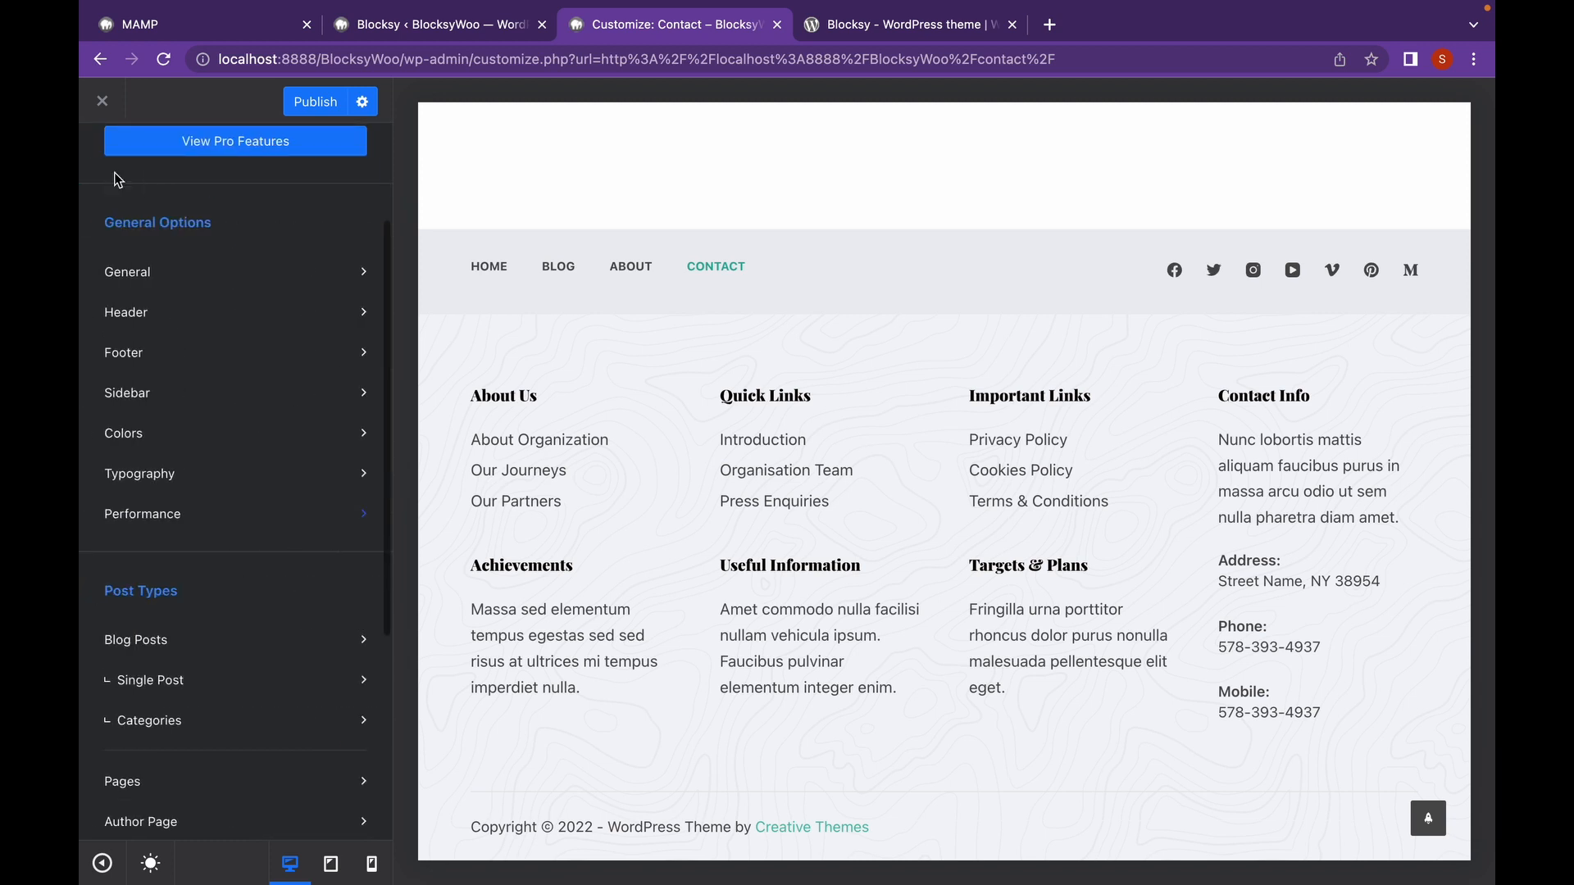
scroll(181, 343, down, 5)
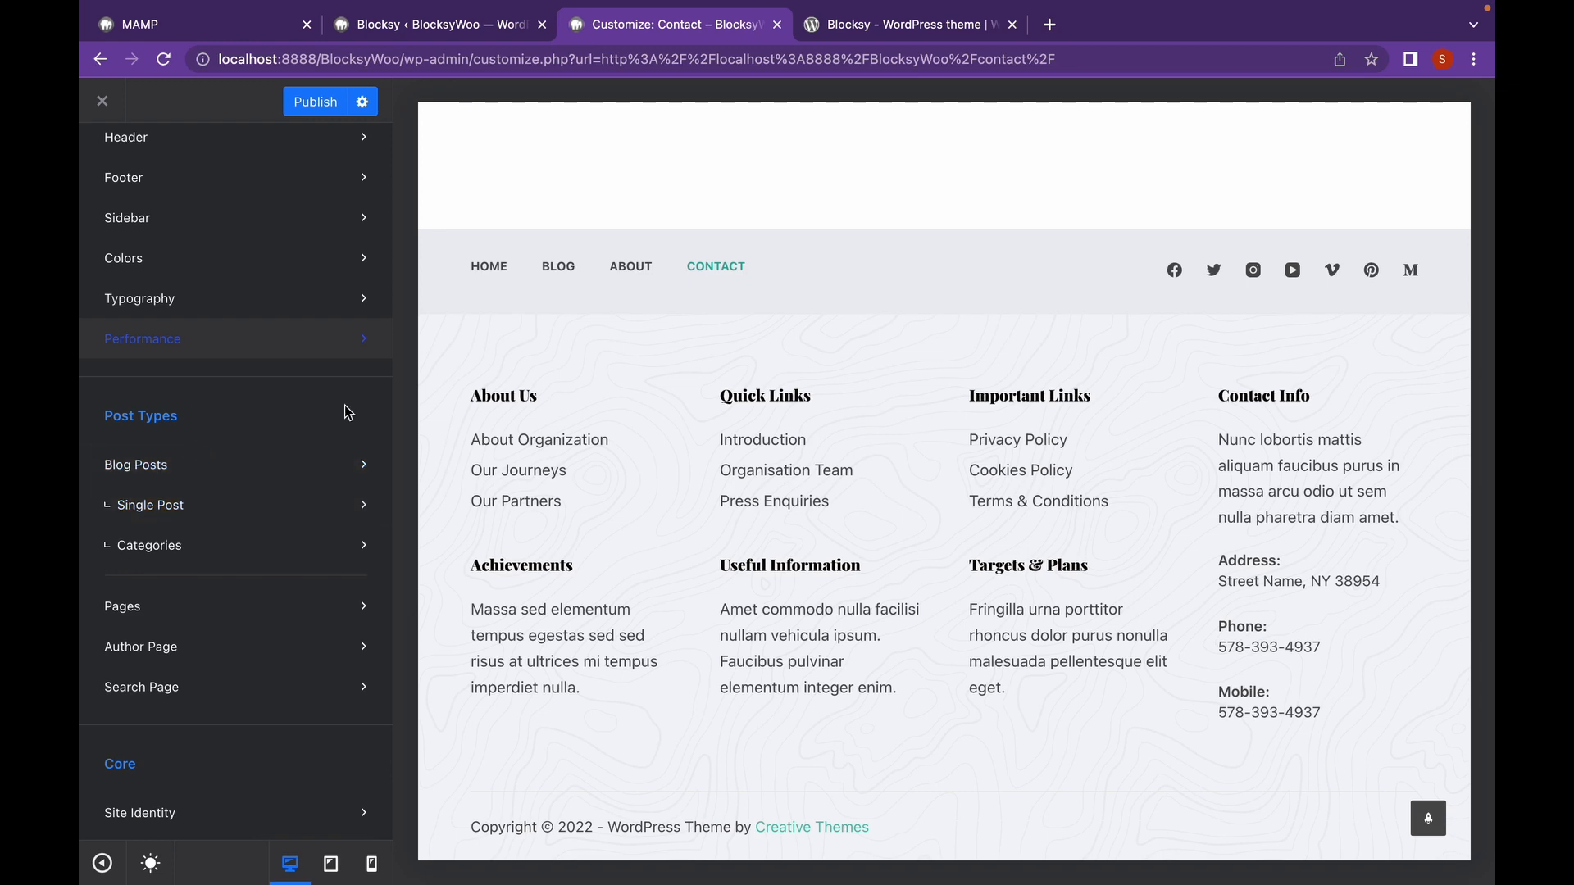
scroll(659, 294, up, 15)
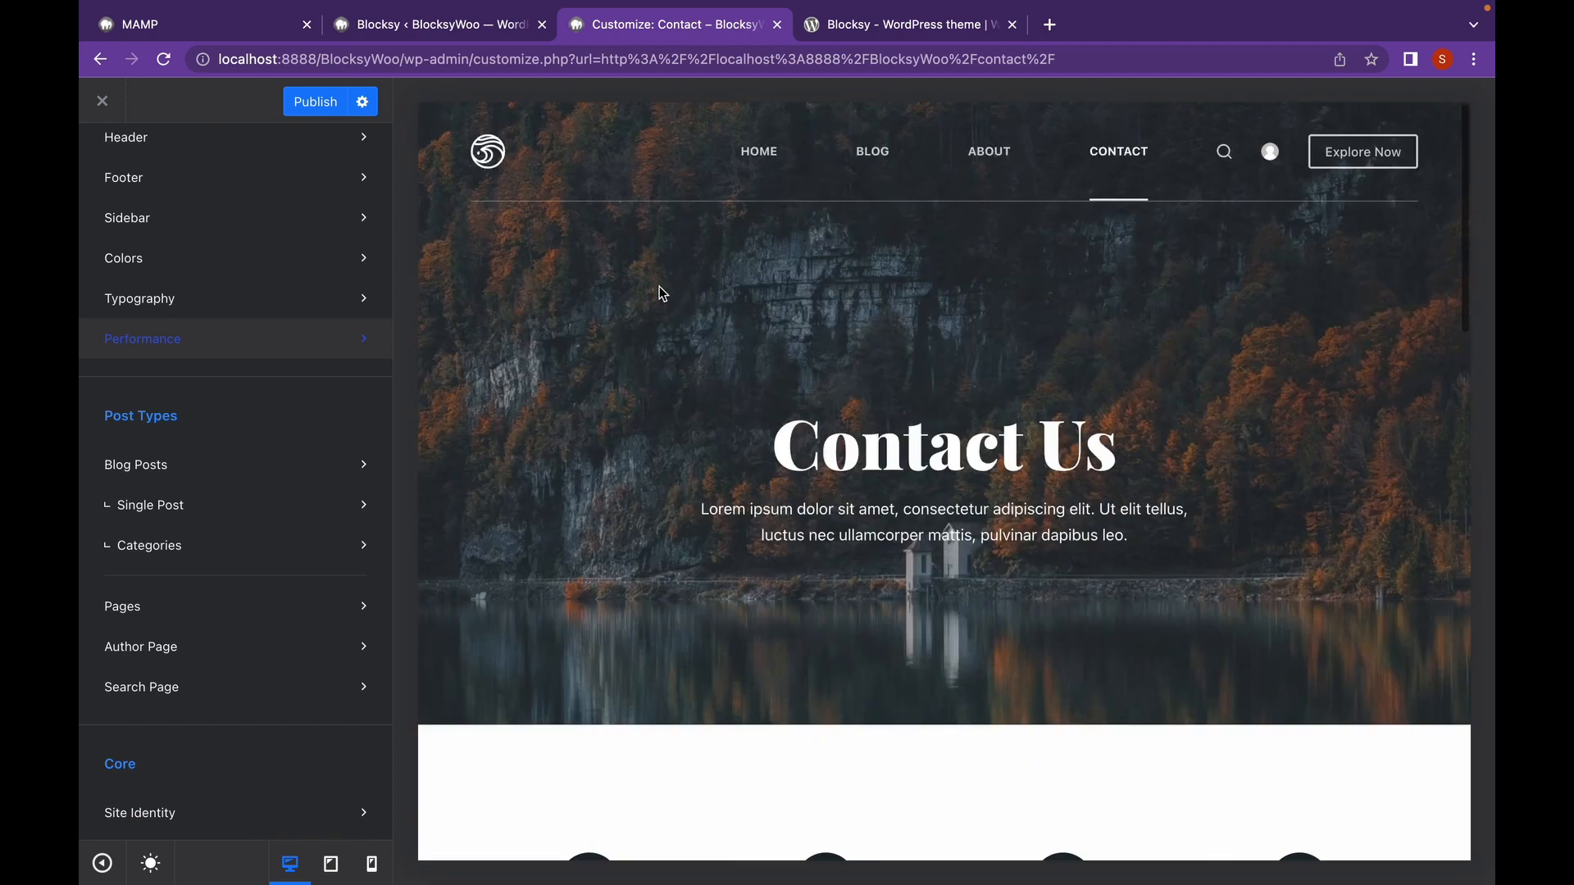
click(871, 151)
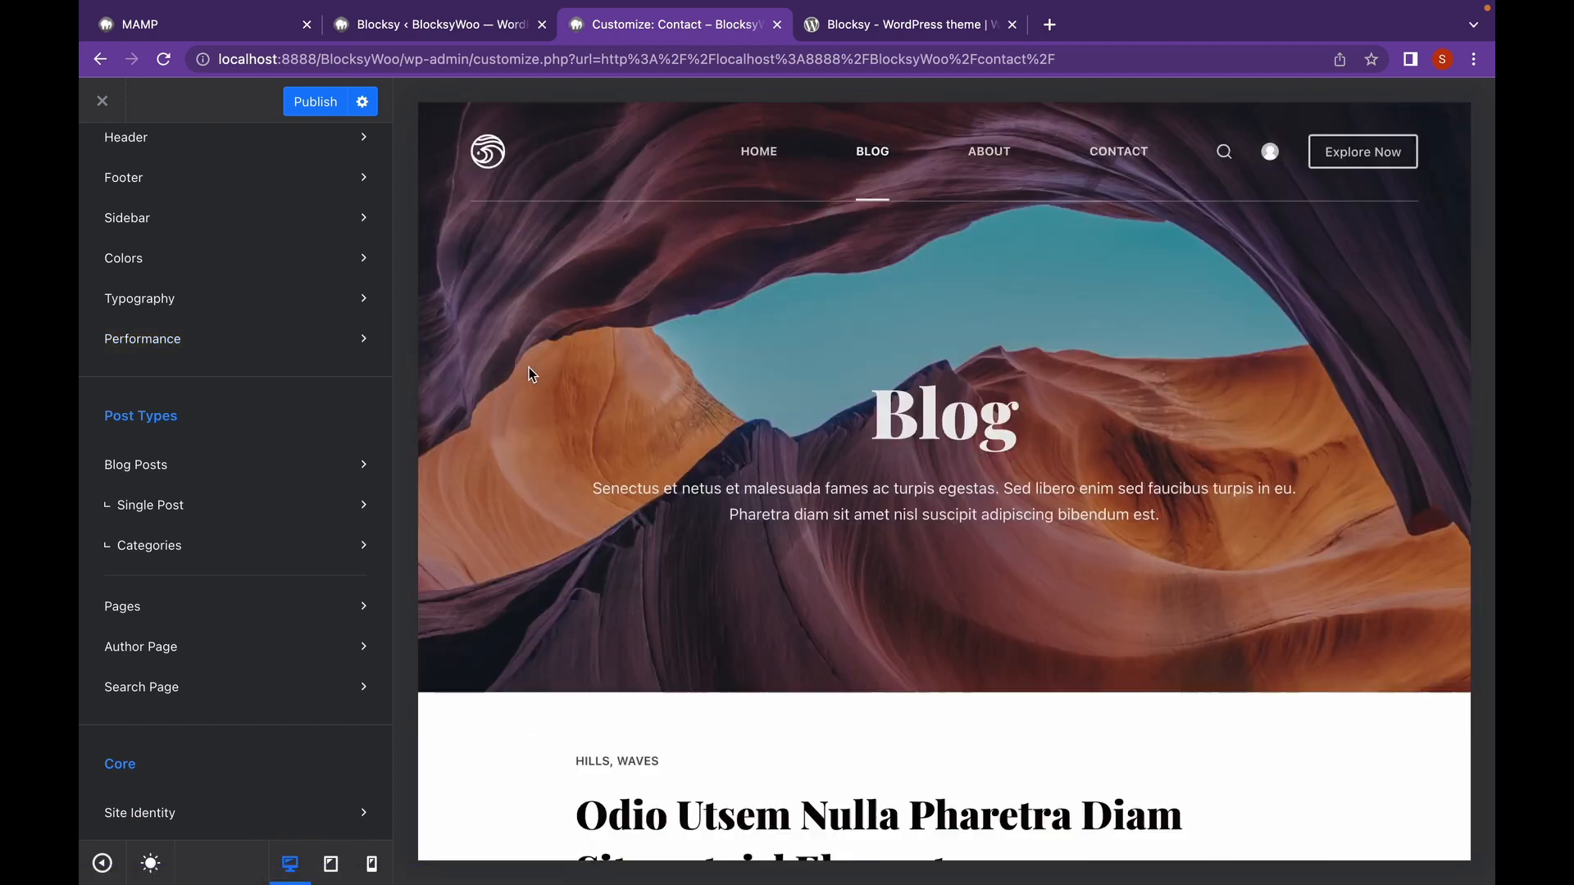
scroll(529, 367, down, 4)
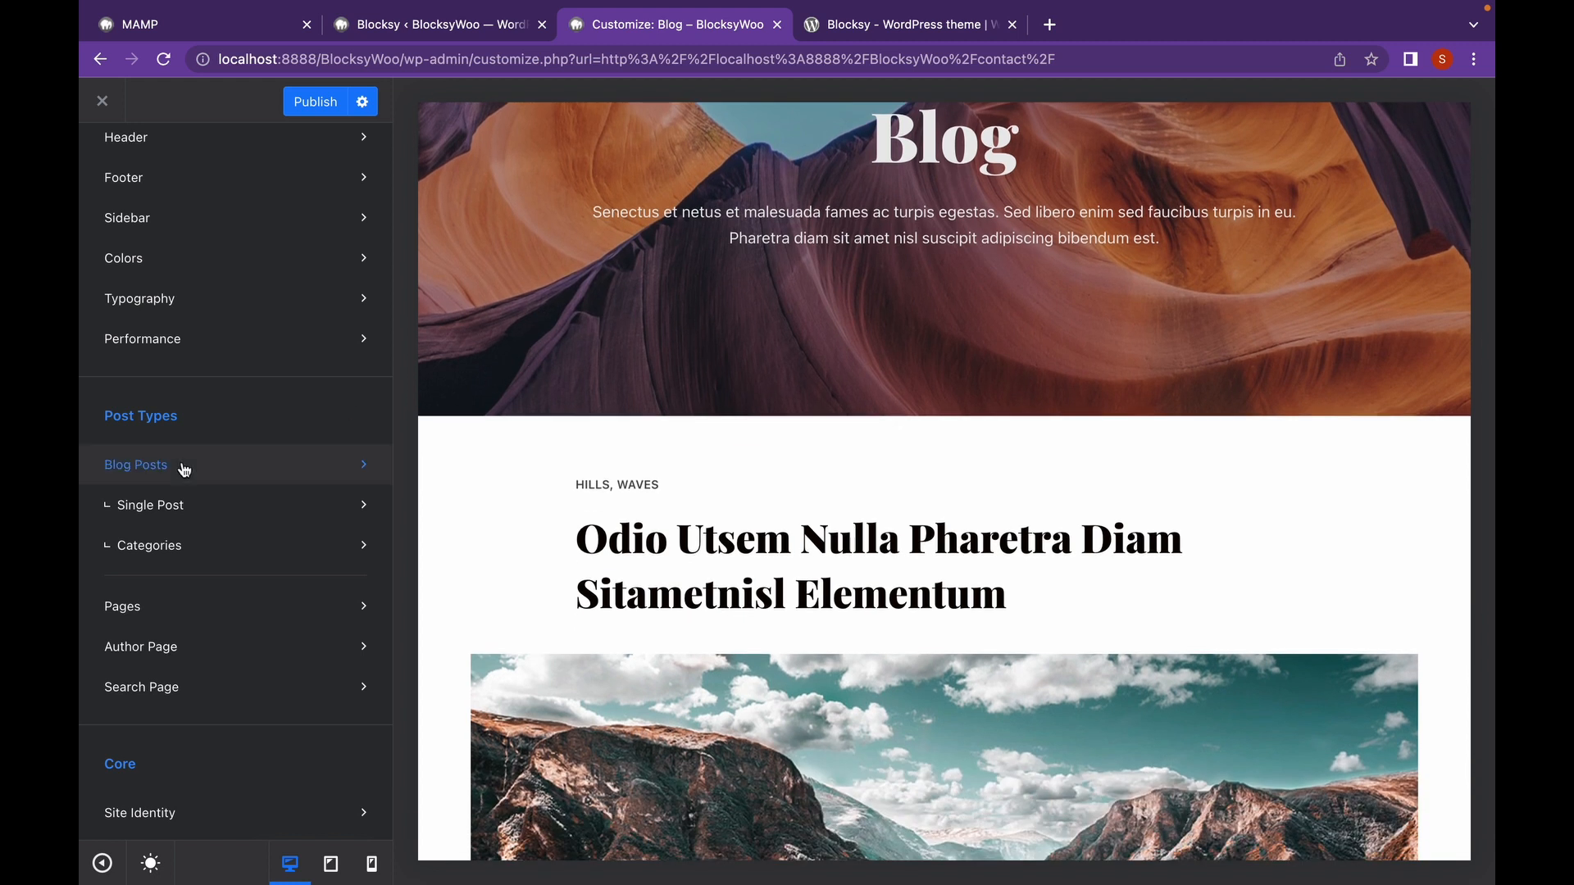
In Blog Posts, try the Enhanced Grid structure for the post list.
click(345, 470)
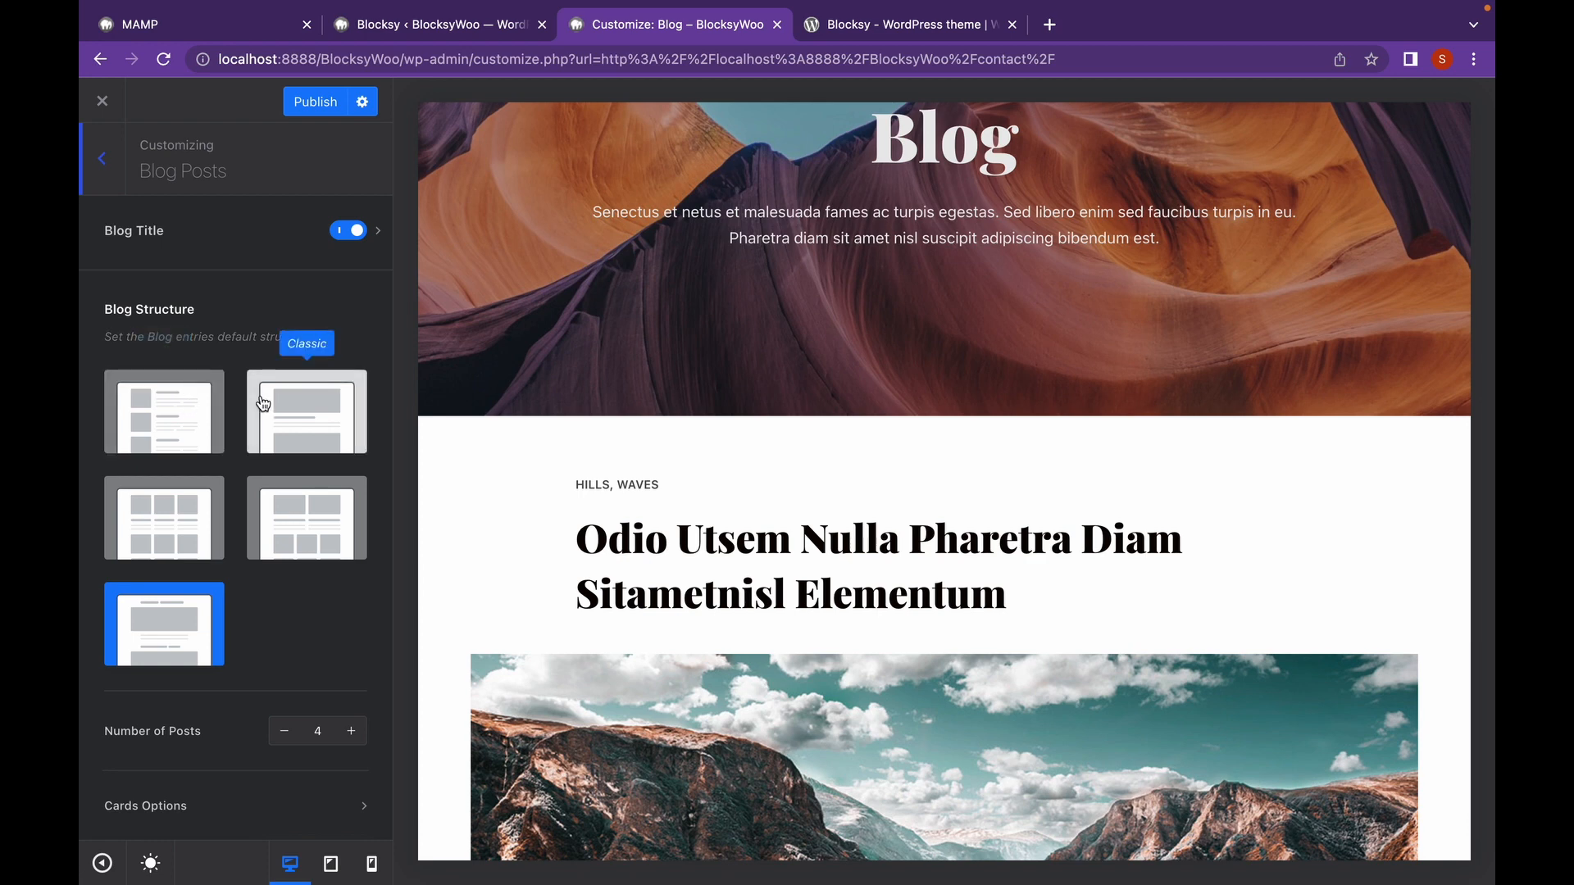
scroll(768, 513, down, 5)
scroll(768, 513, down, 6)
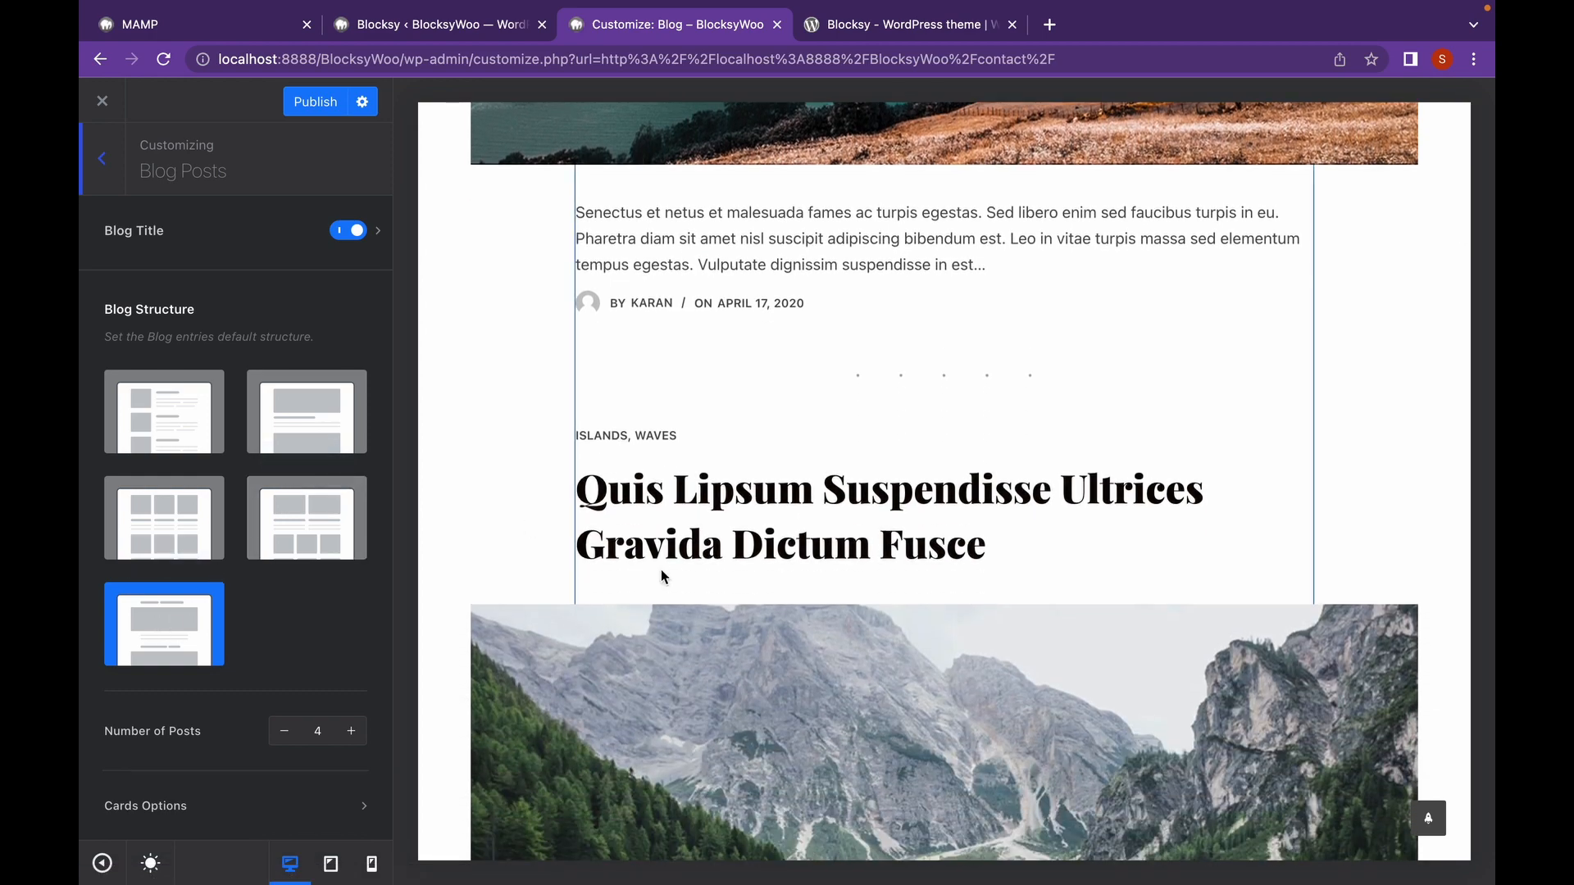
scroll(661, 569, down, 15)
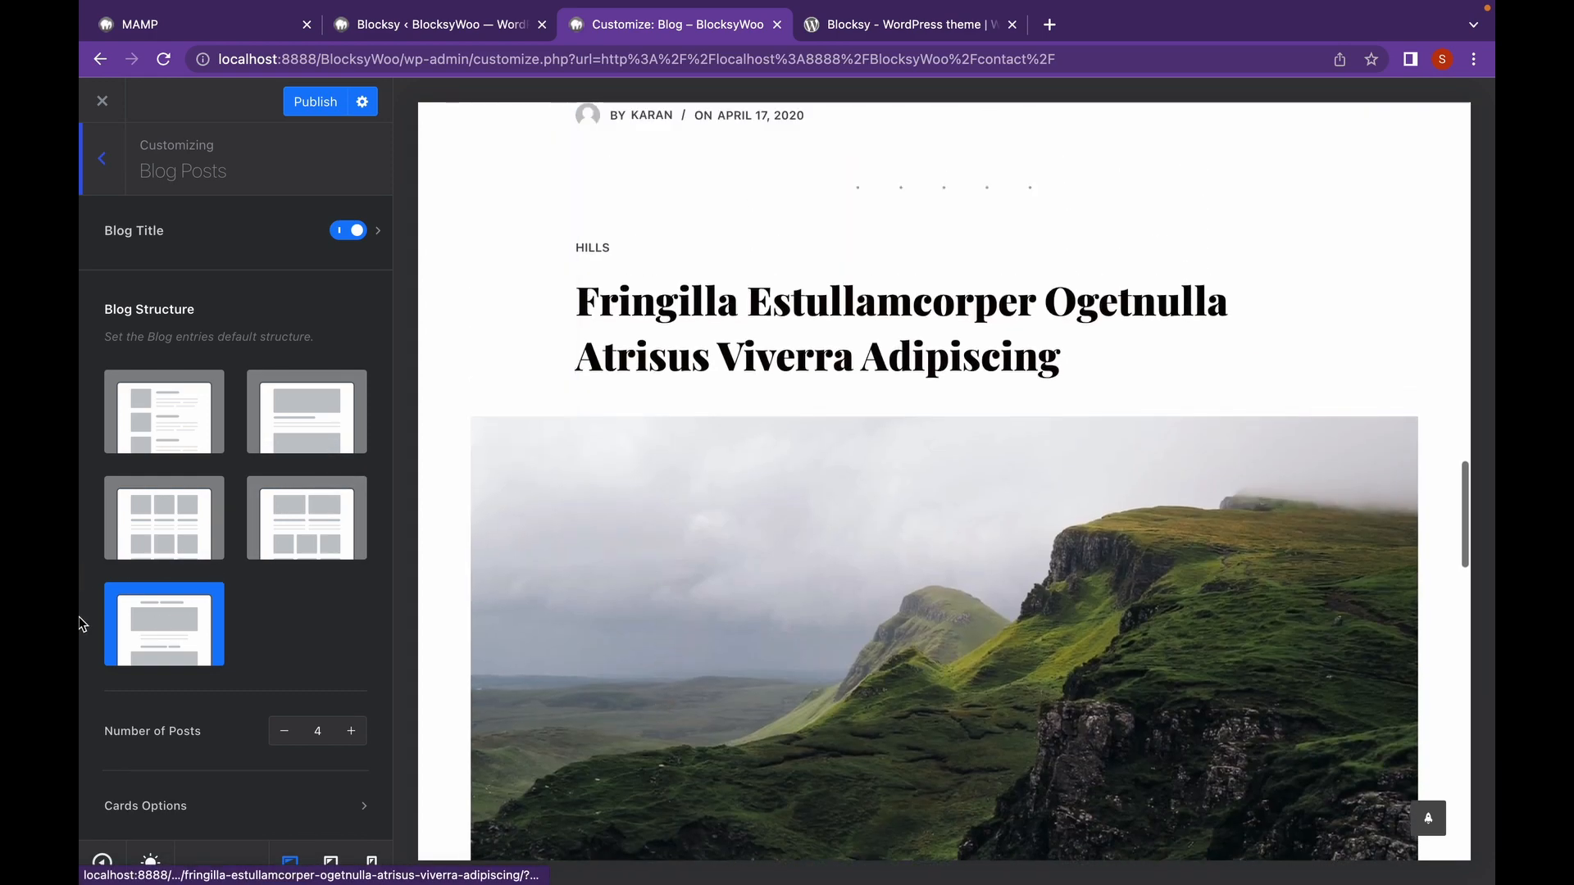
scroll(705, 583, down, 4)
scroll(708, 584, up, 15)
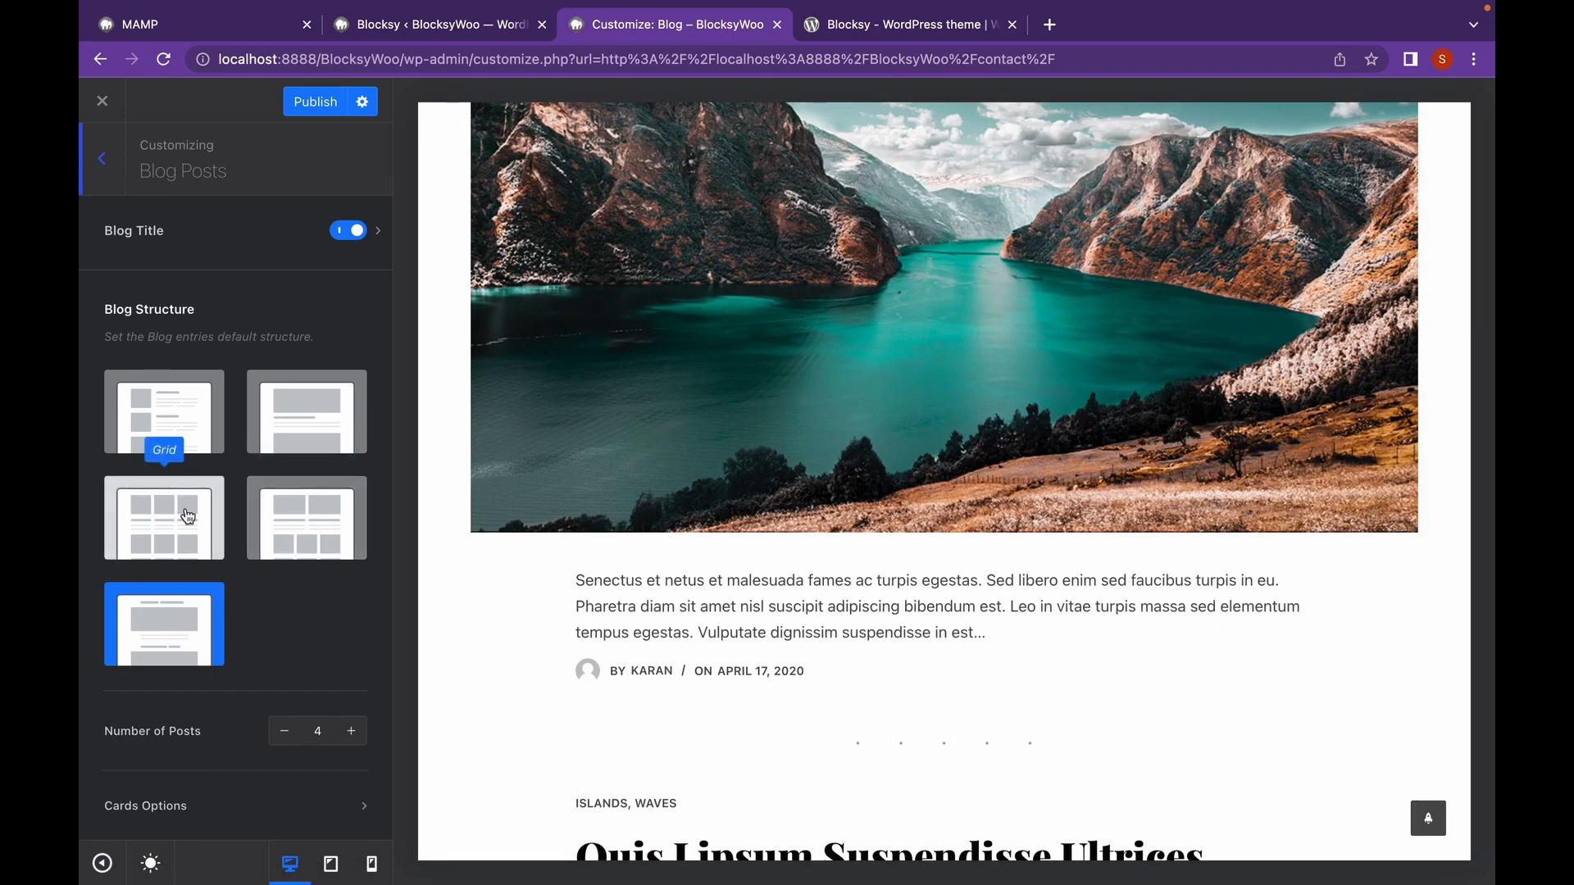
click(325, 542)
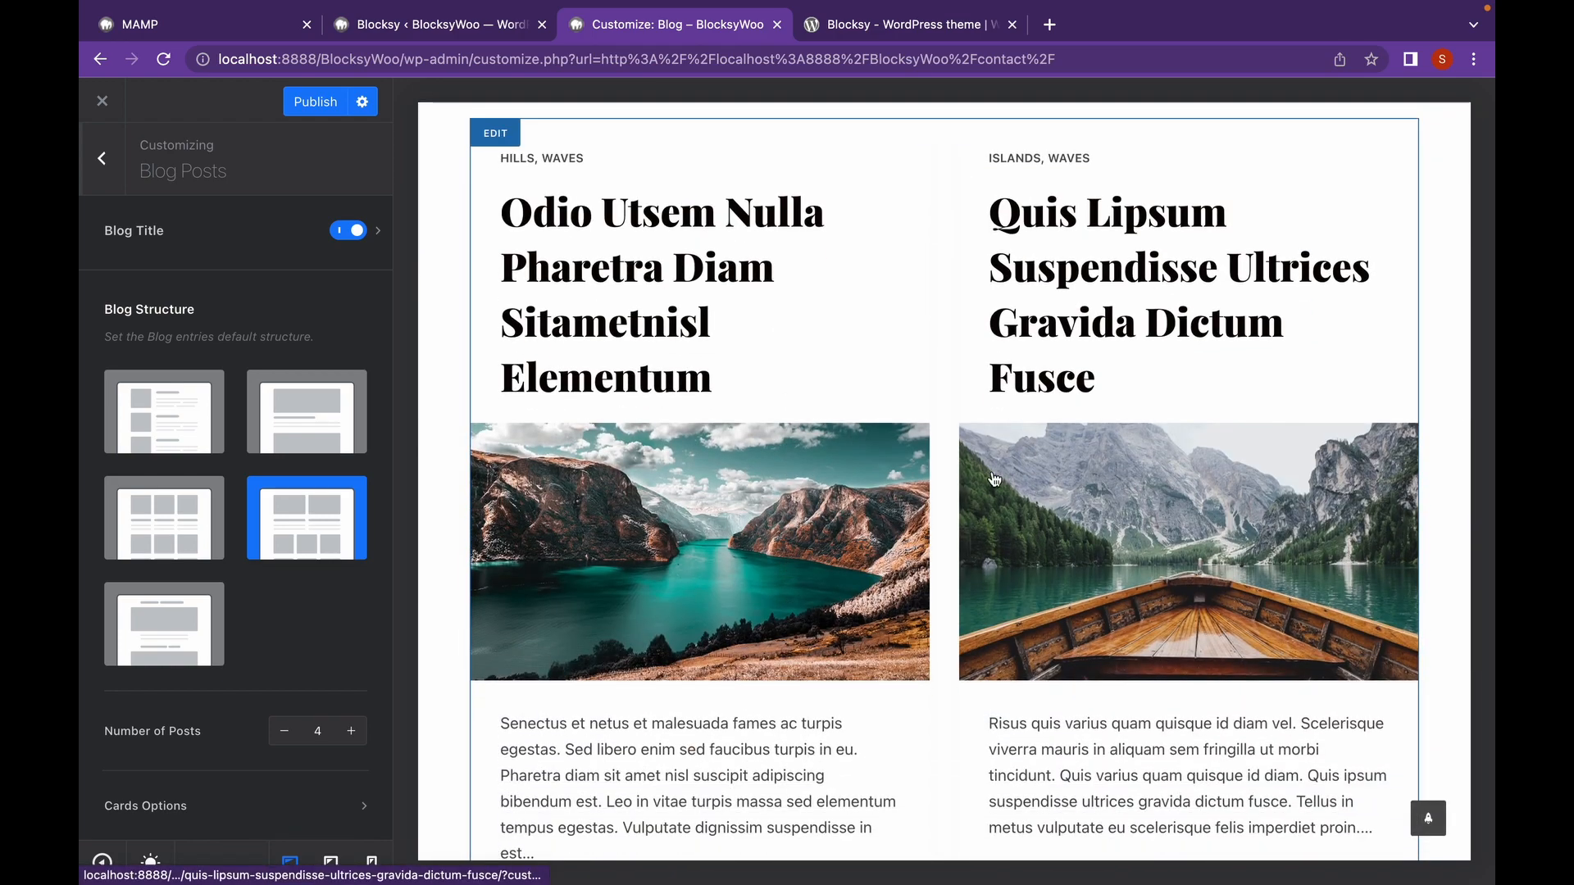
scroll(1014, 460, down, 10)
scroll(995, 478, down, 10)
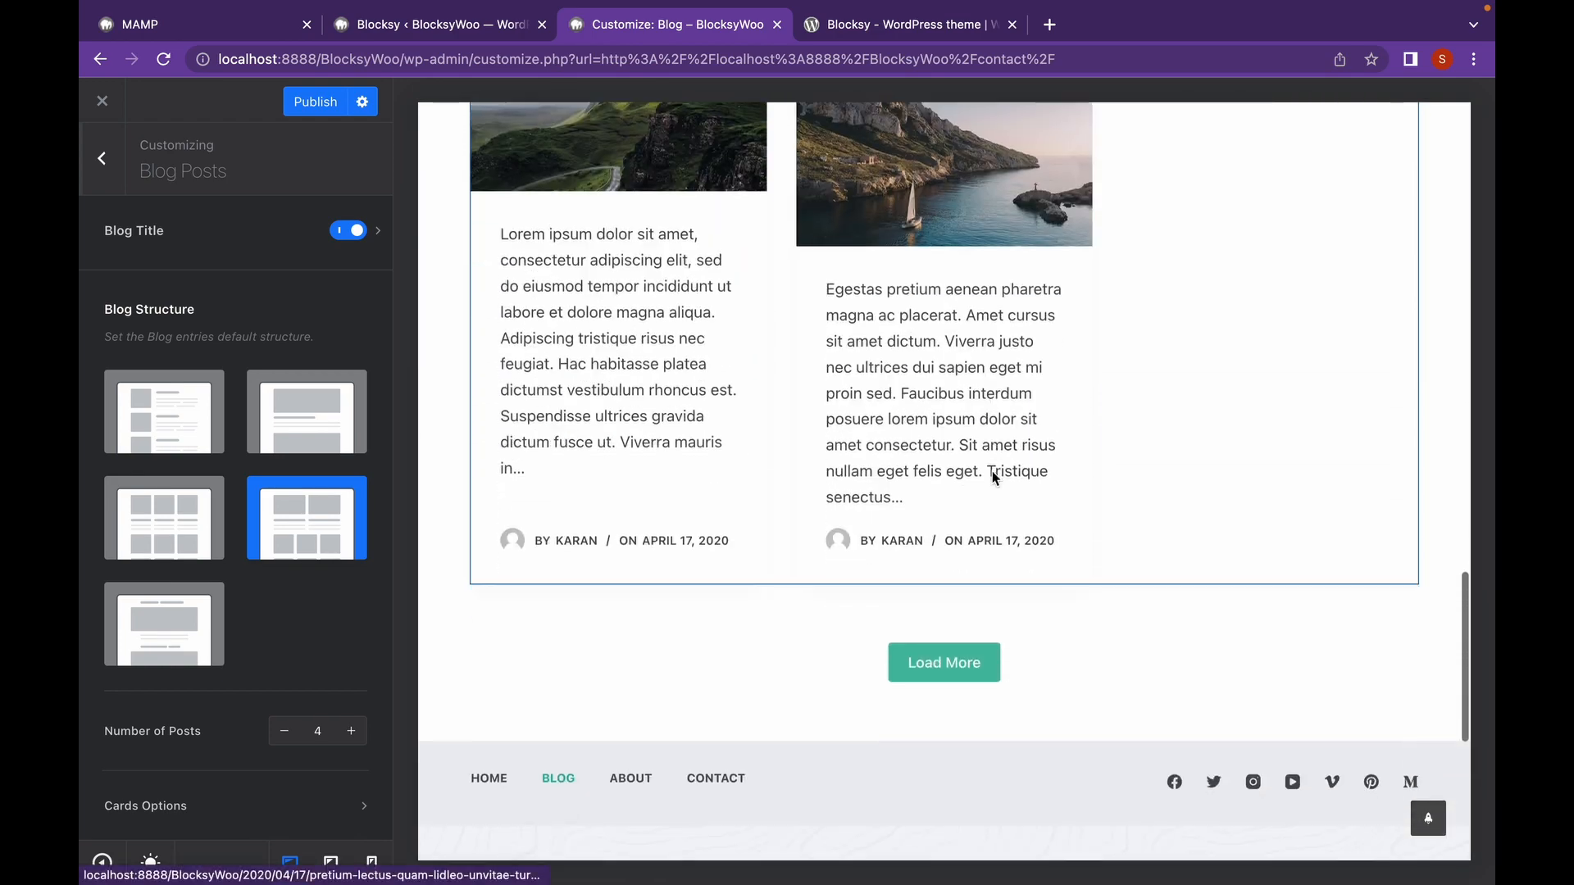
scroll(995, 477, up, 9)
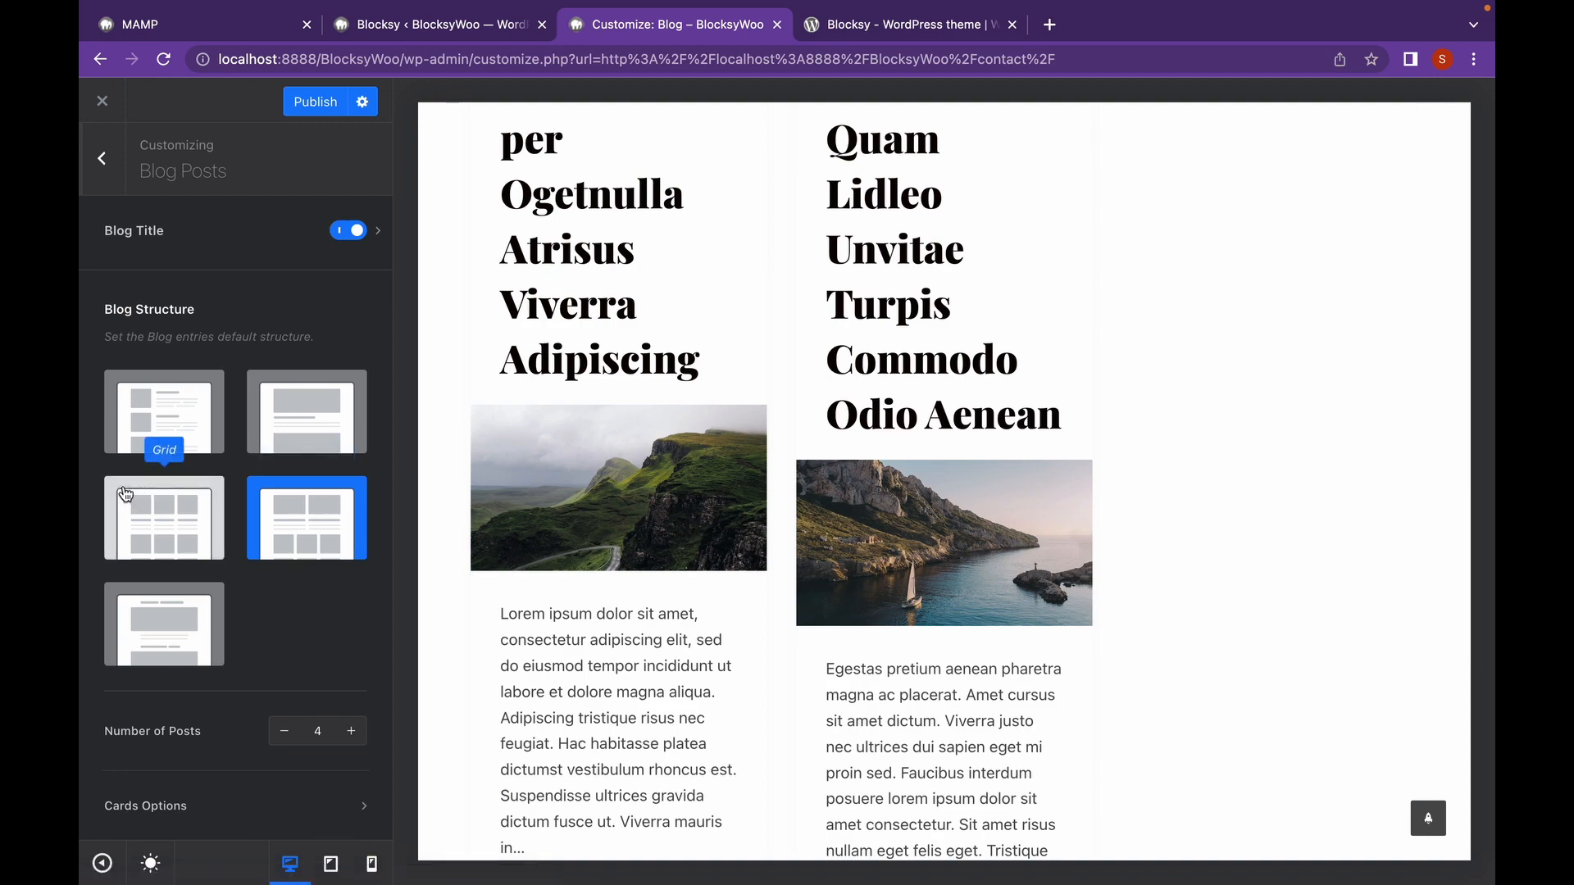
Try the Grid and Classic structures, then settle on Simple with images beside text.
click(125, 494)
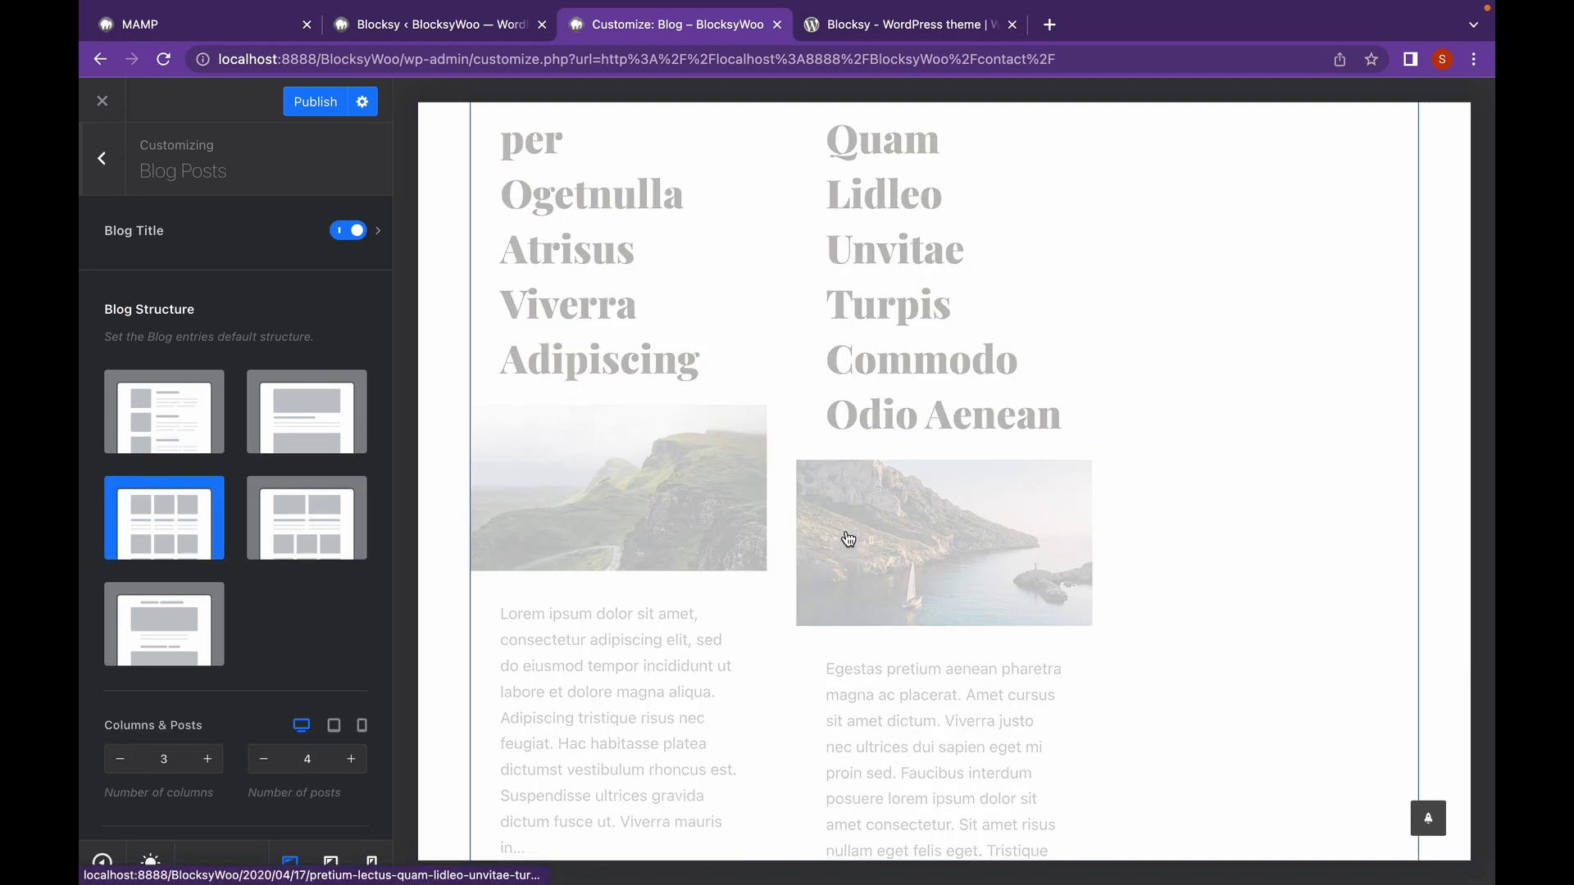
scroll(830, 510, up, 15)
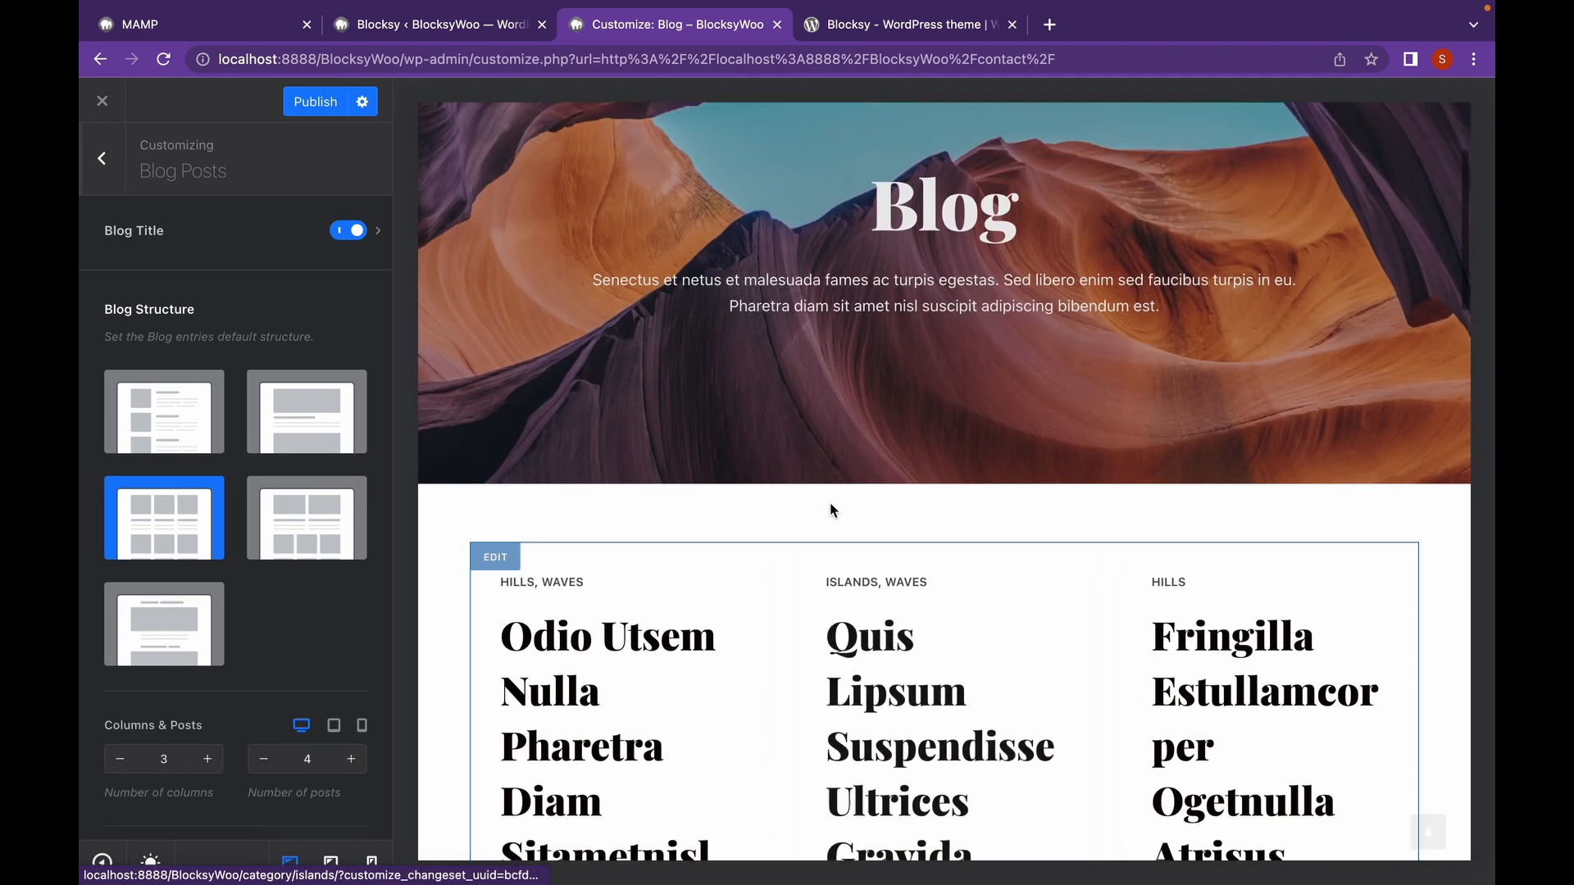
scroll(831, 510, down, 2)
scroll(830, 509, down, 2)
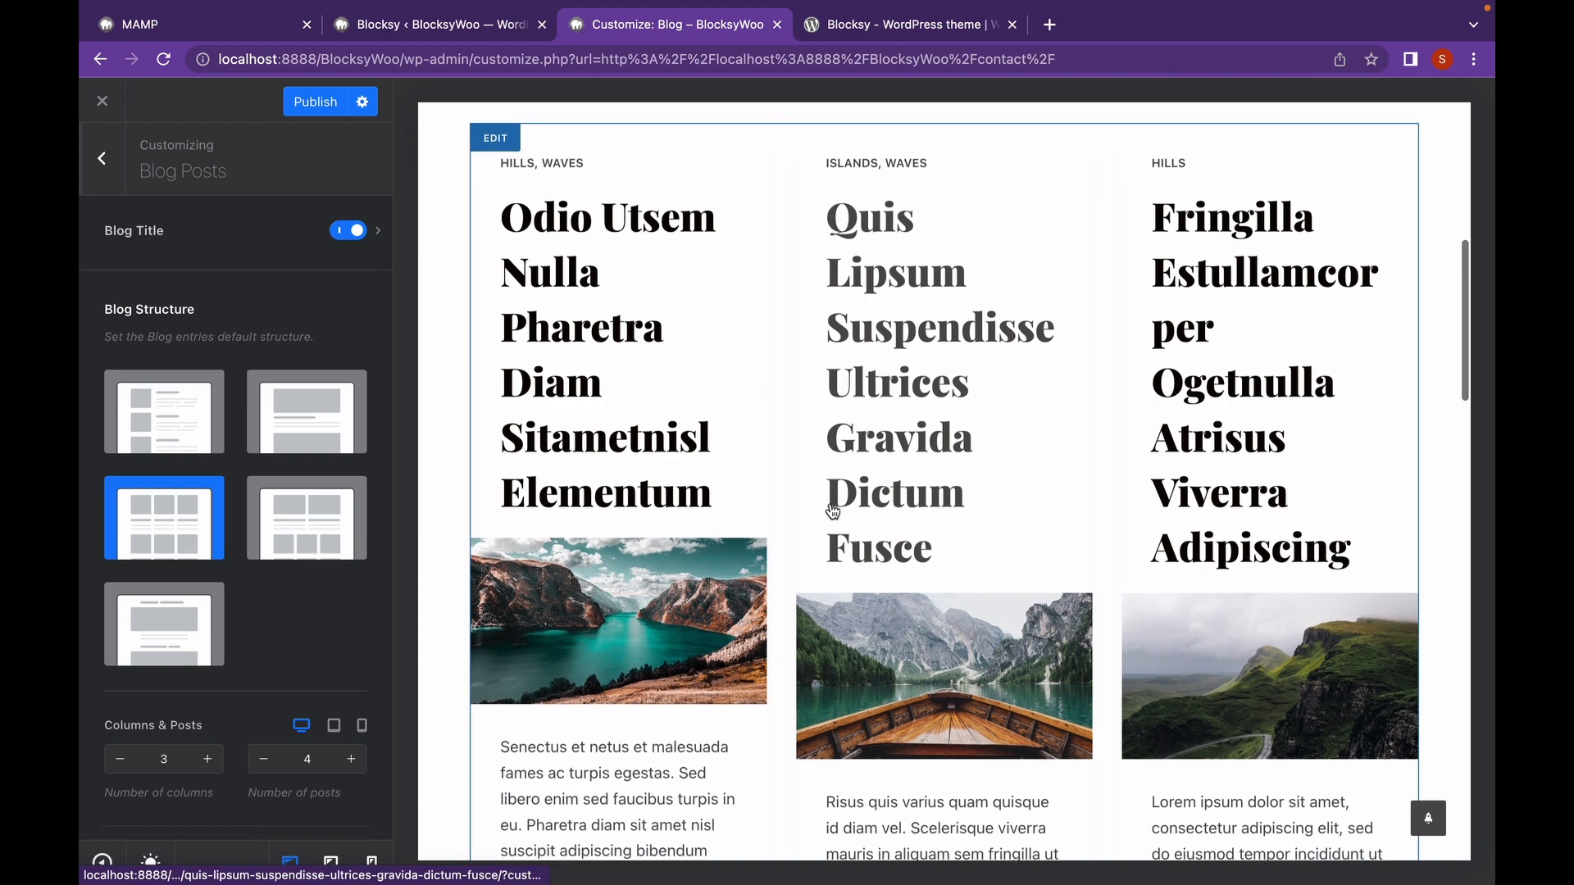
click(341, 437)
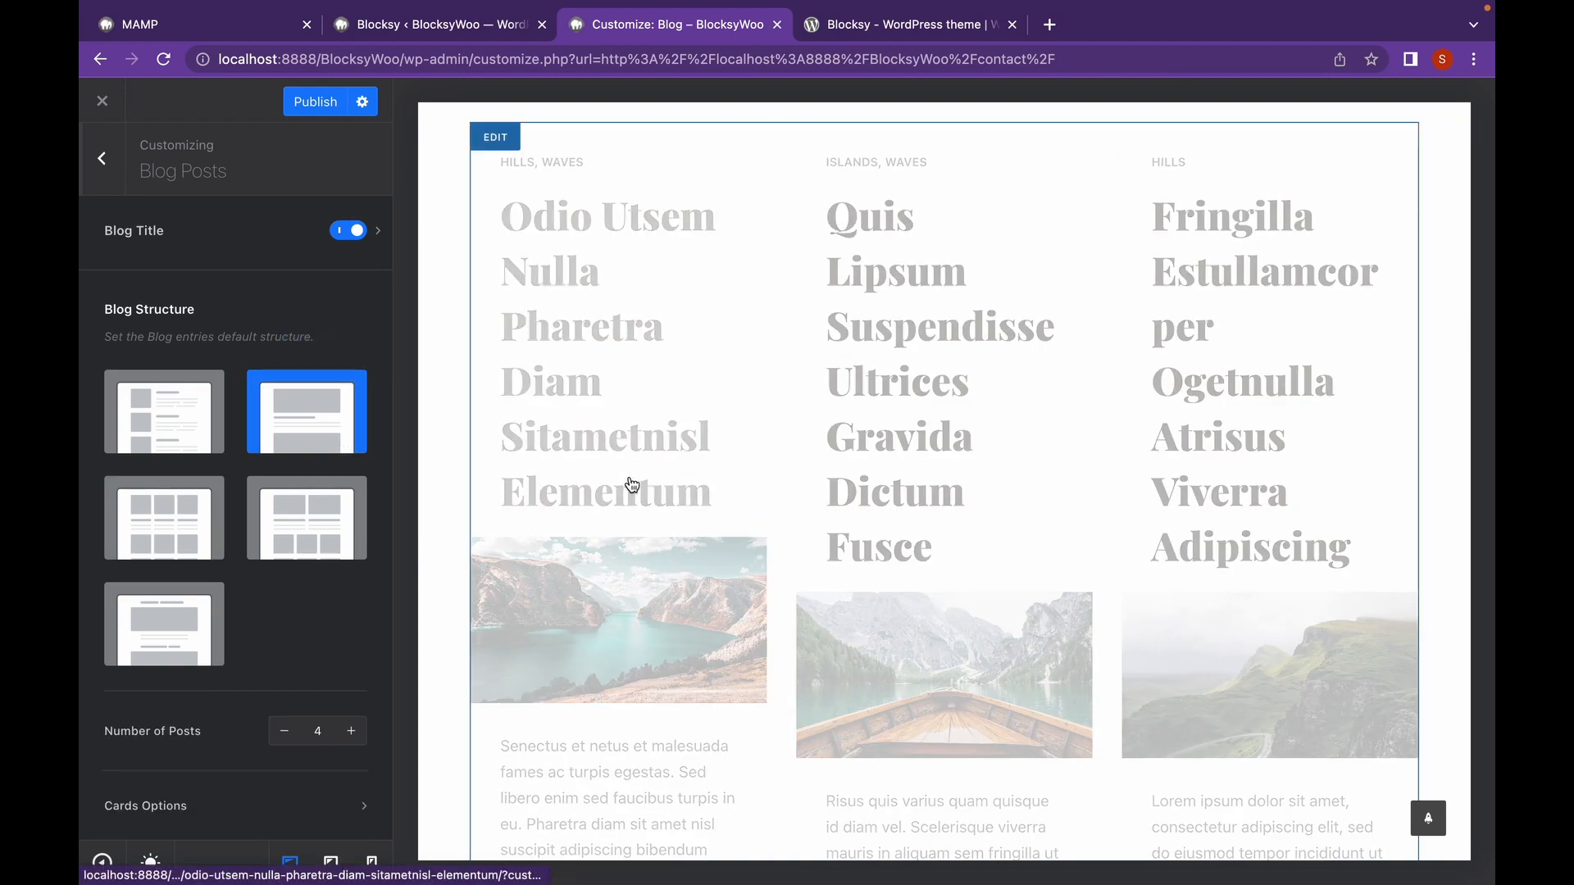
scroll(631, 485, down, 18)
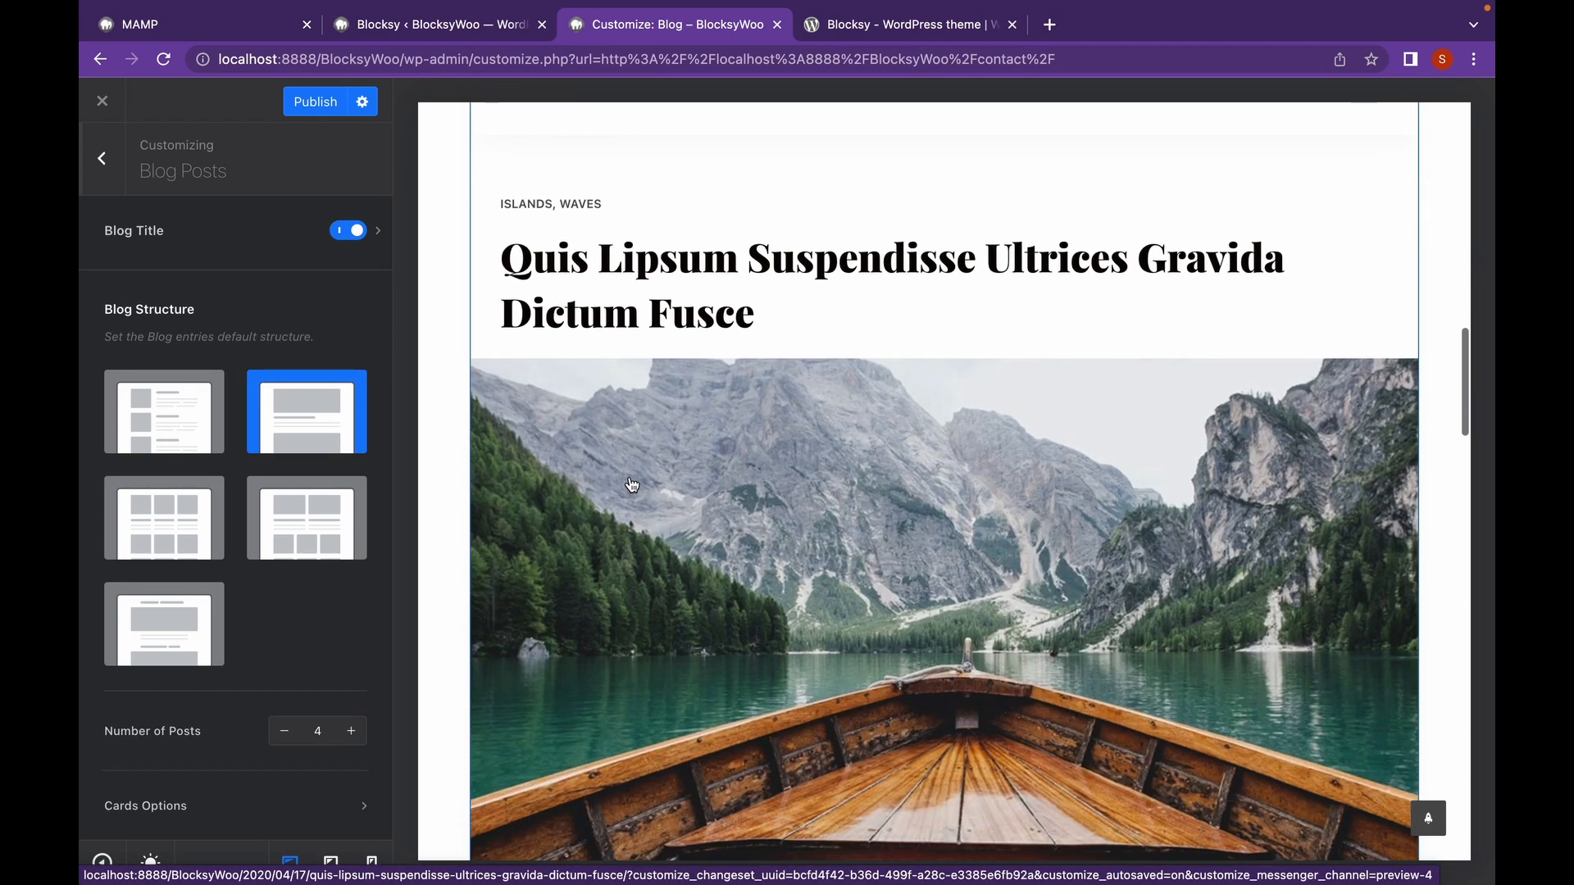
scroll(630, 483, down, 2)
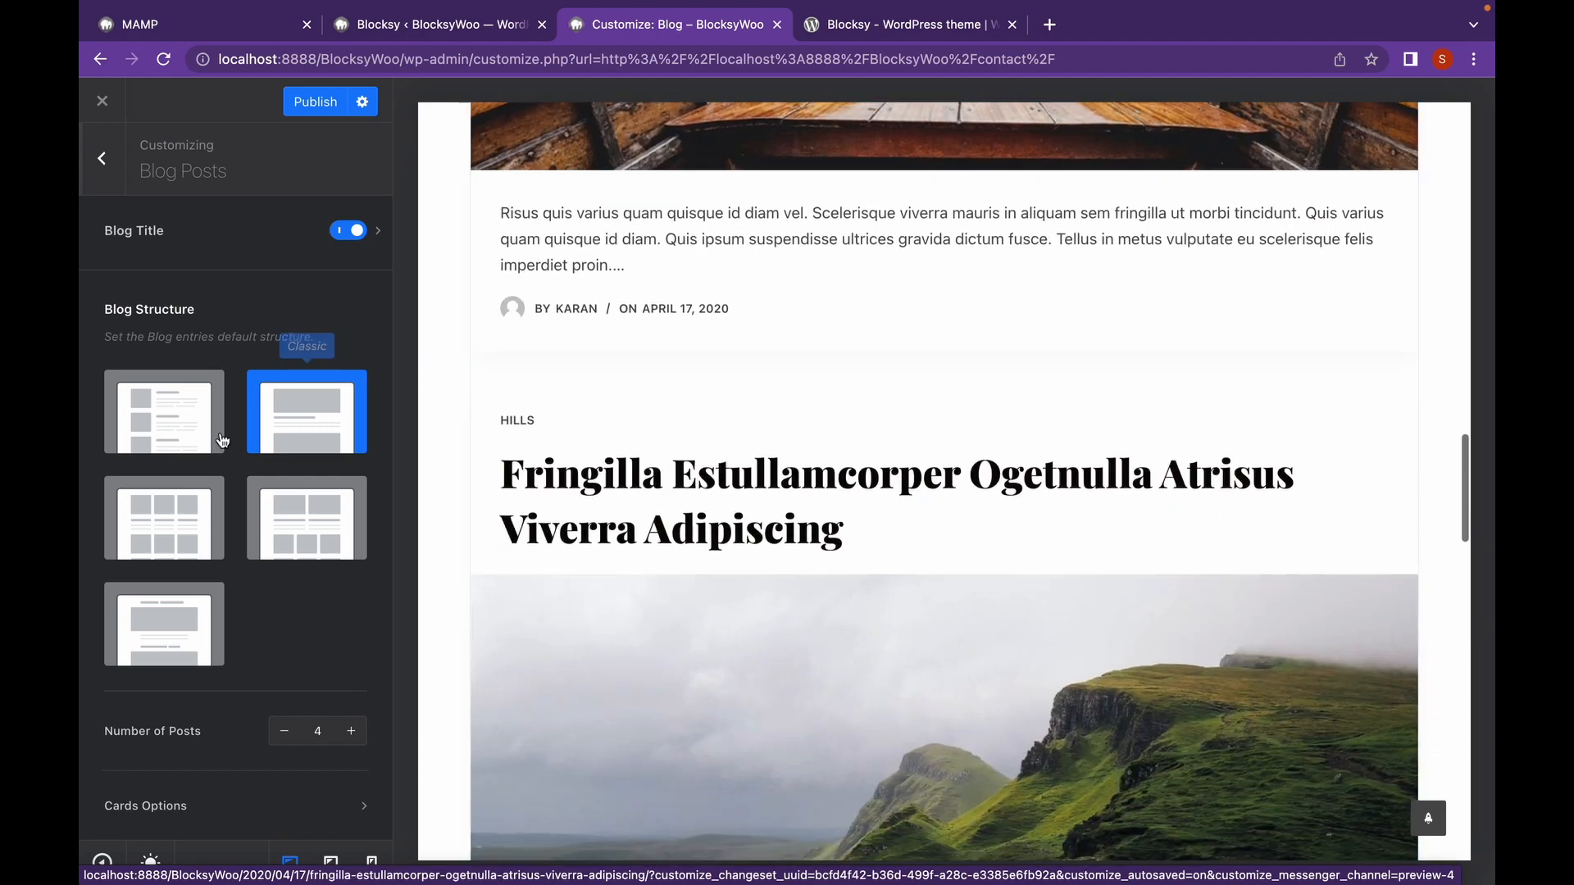
click(164, 422)
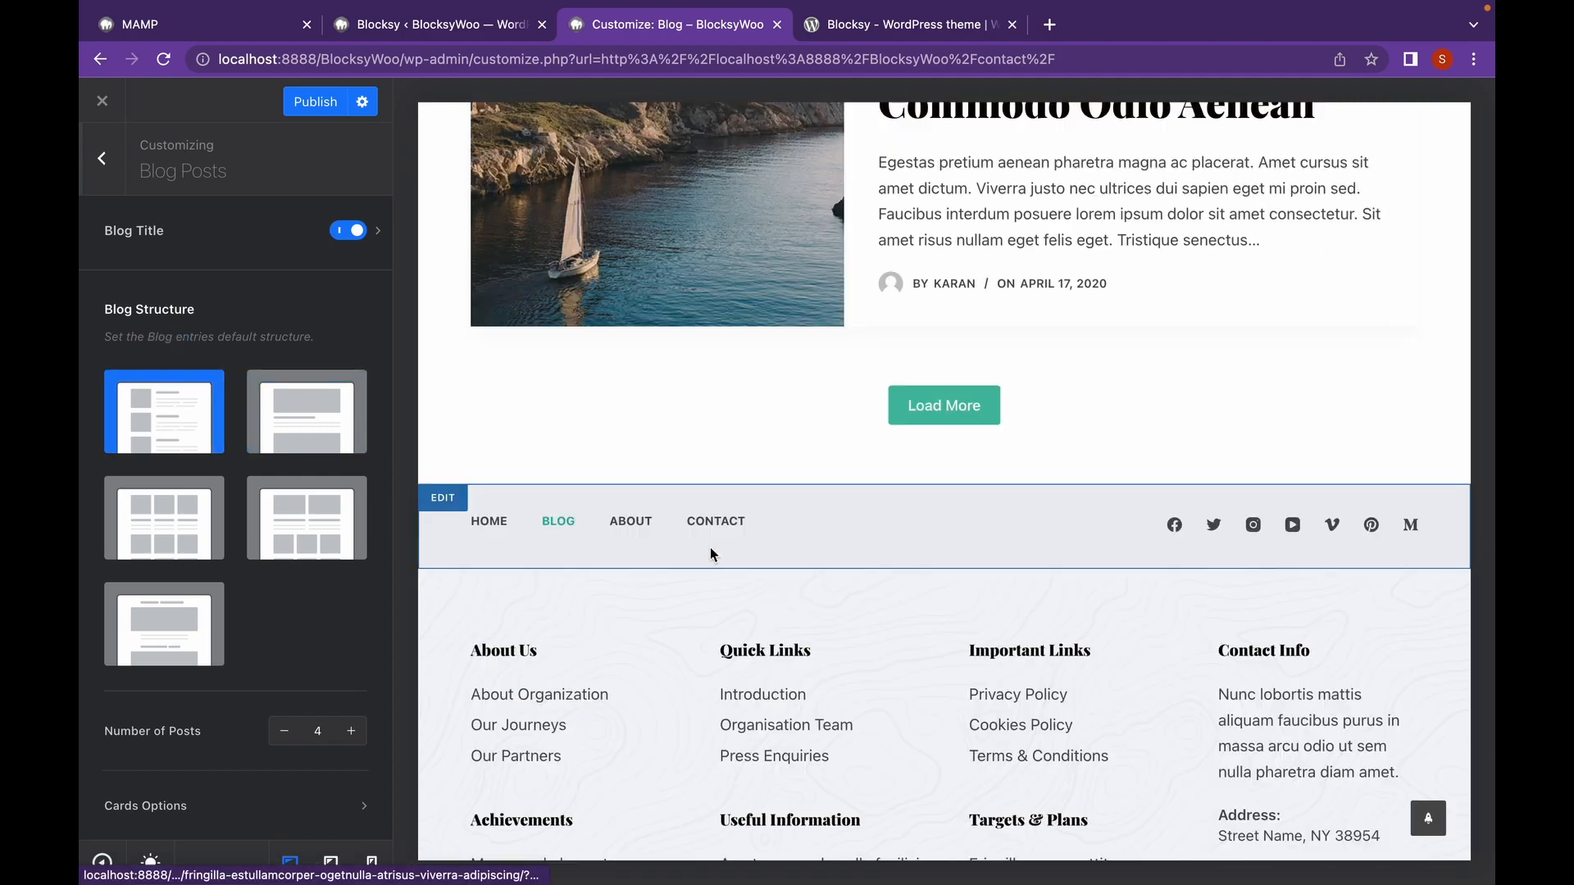
scroll(712, 556, up, 10)
scroll(712, 556, up, 8)
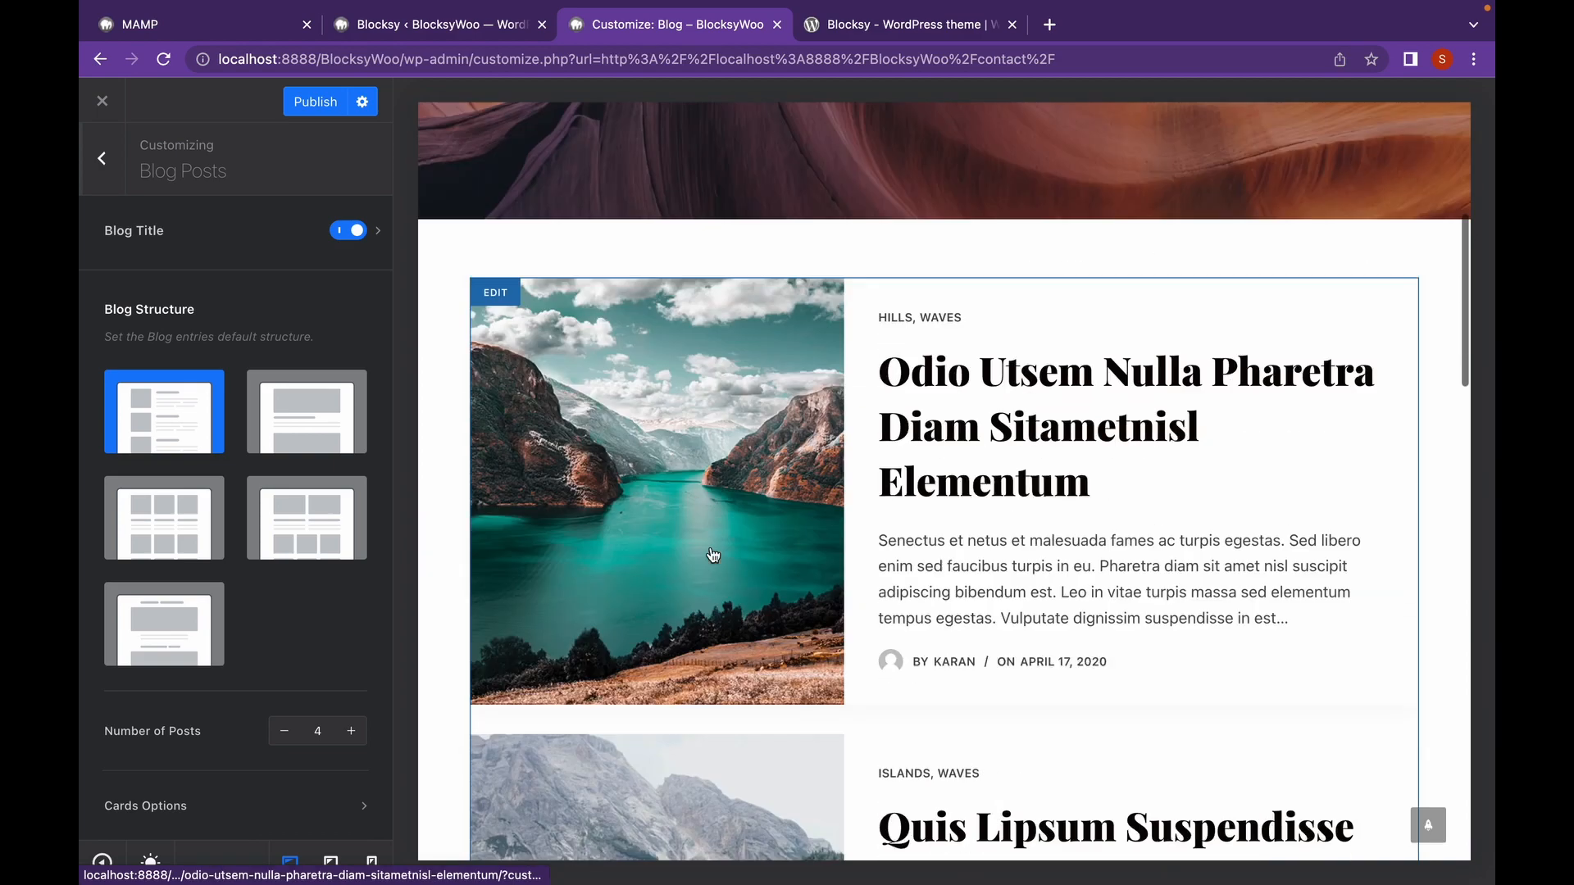
scroll(712, 555, down, 10)
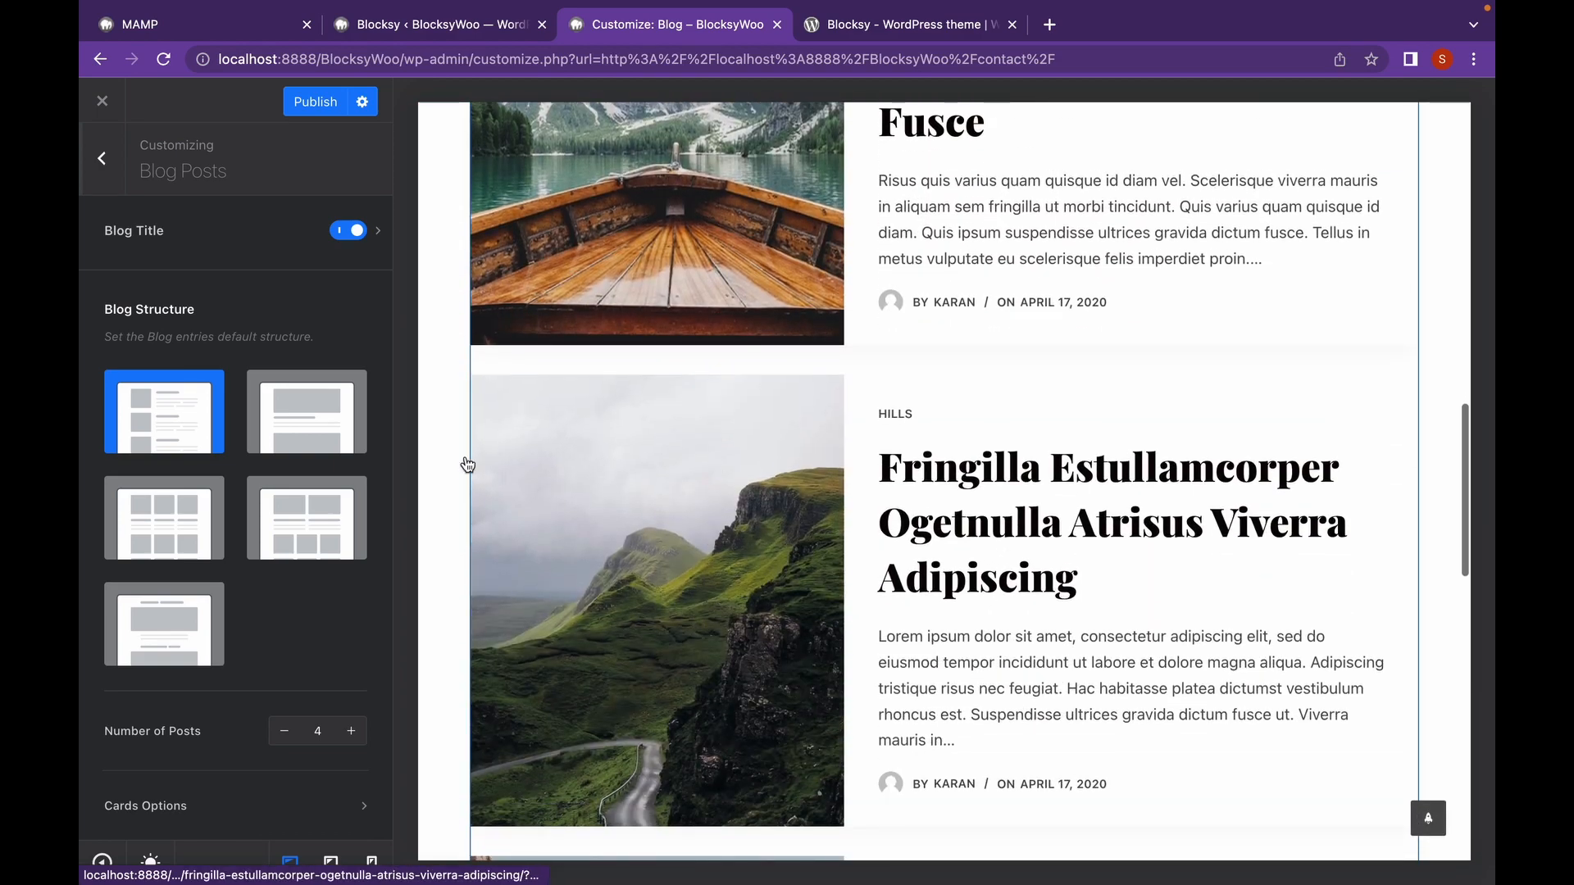
scroll(468, 464, up, 10)
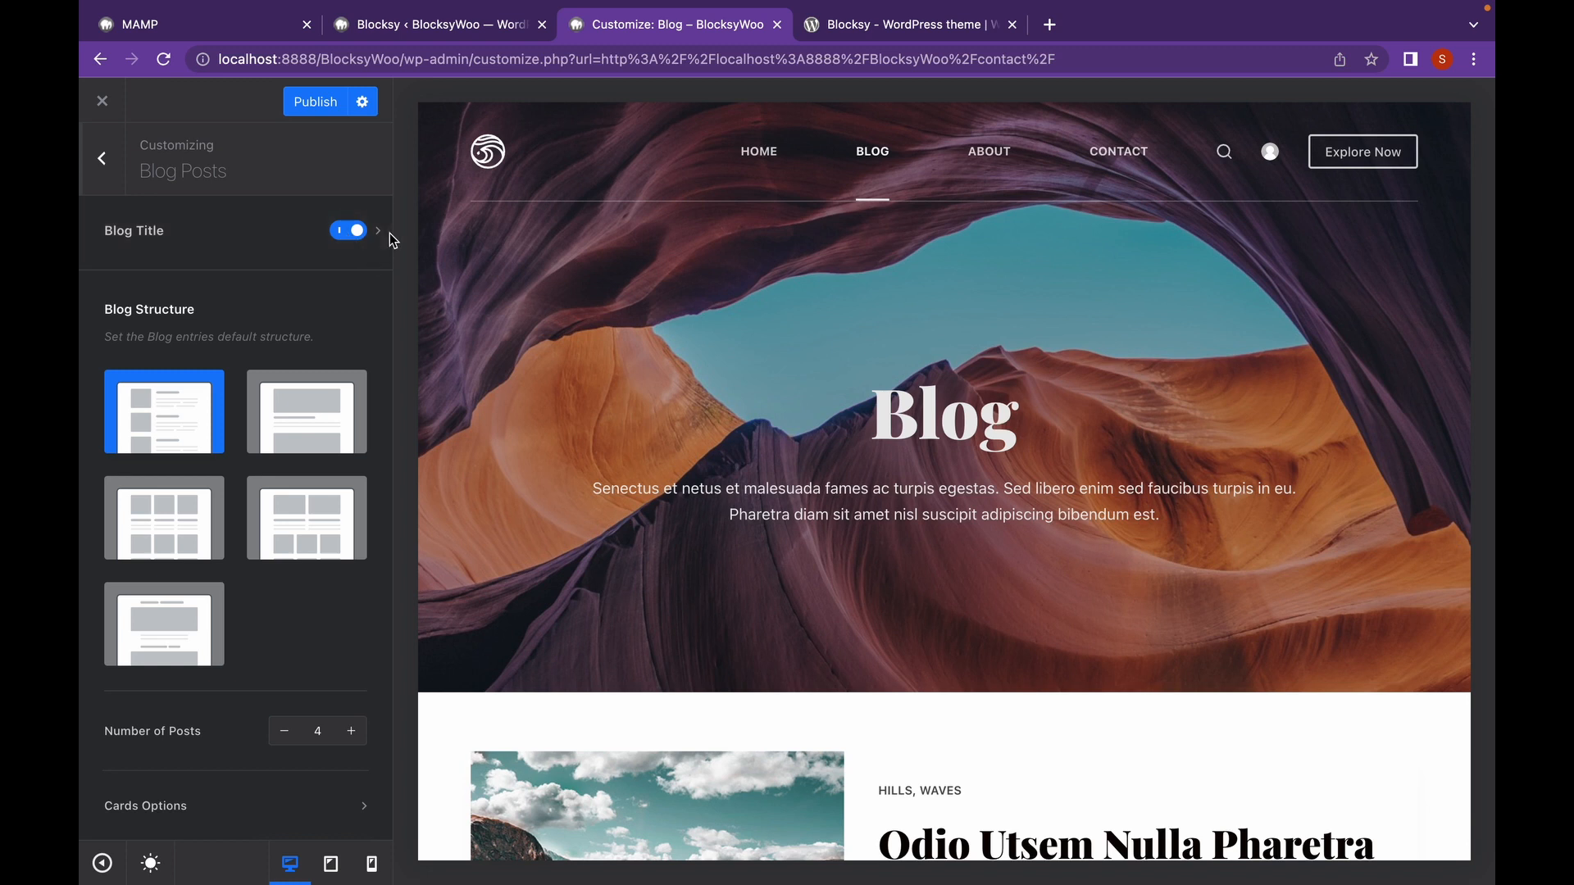
click(379, 235)
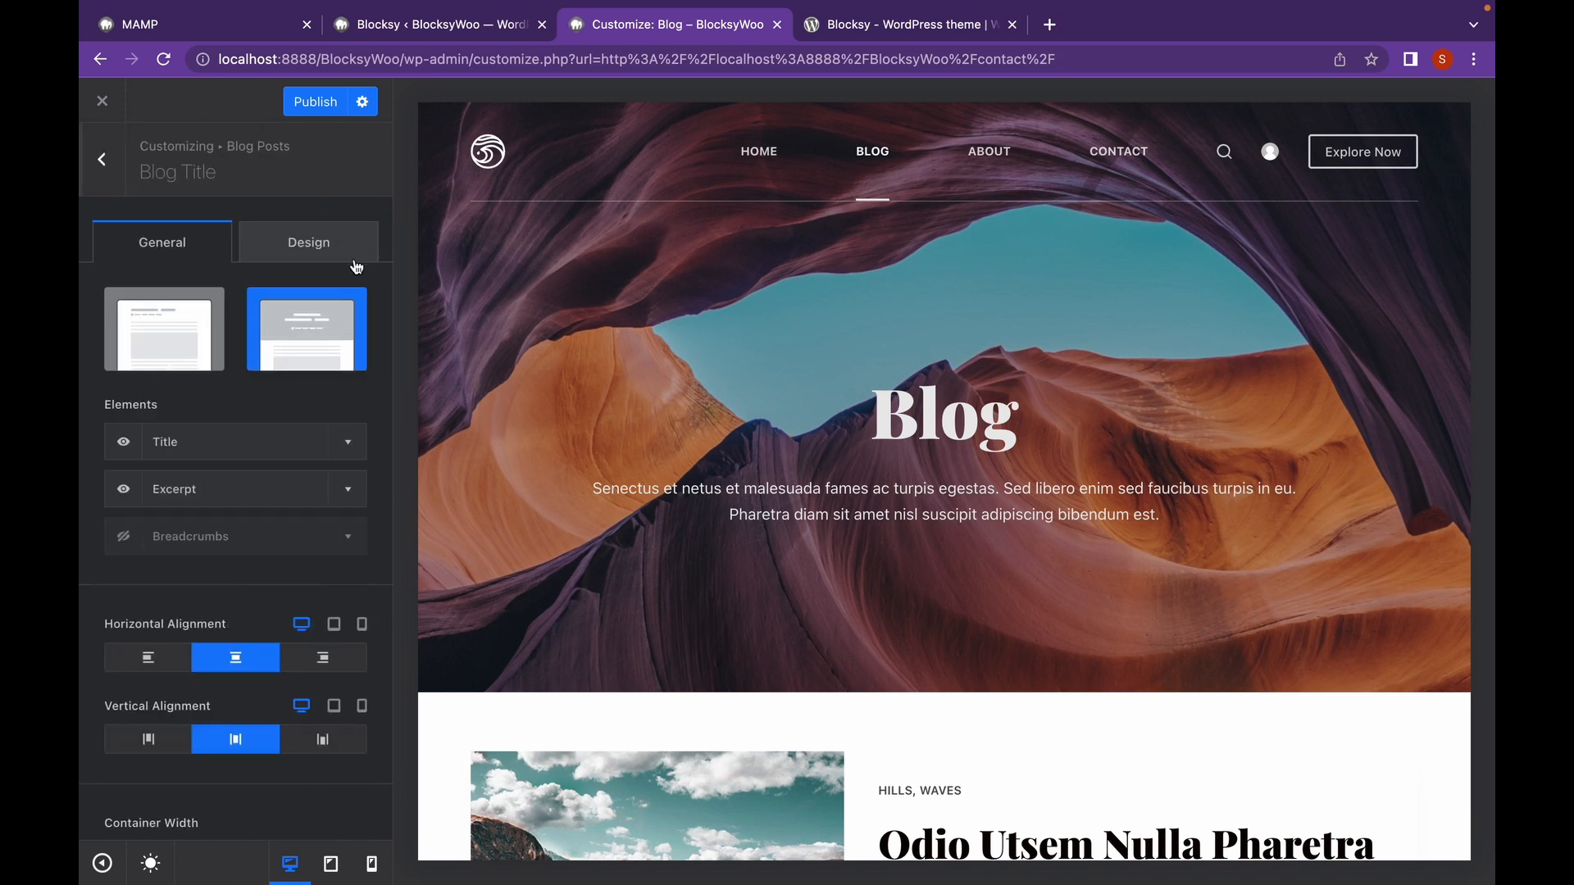
scroll(311, 278, down, 1)
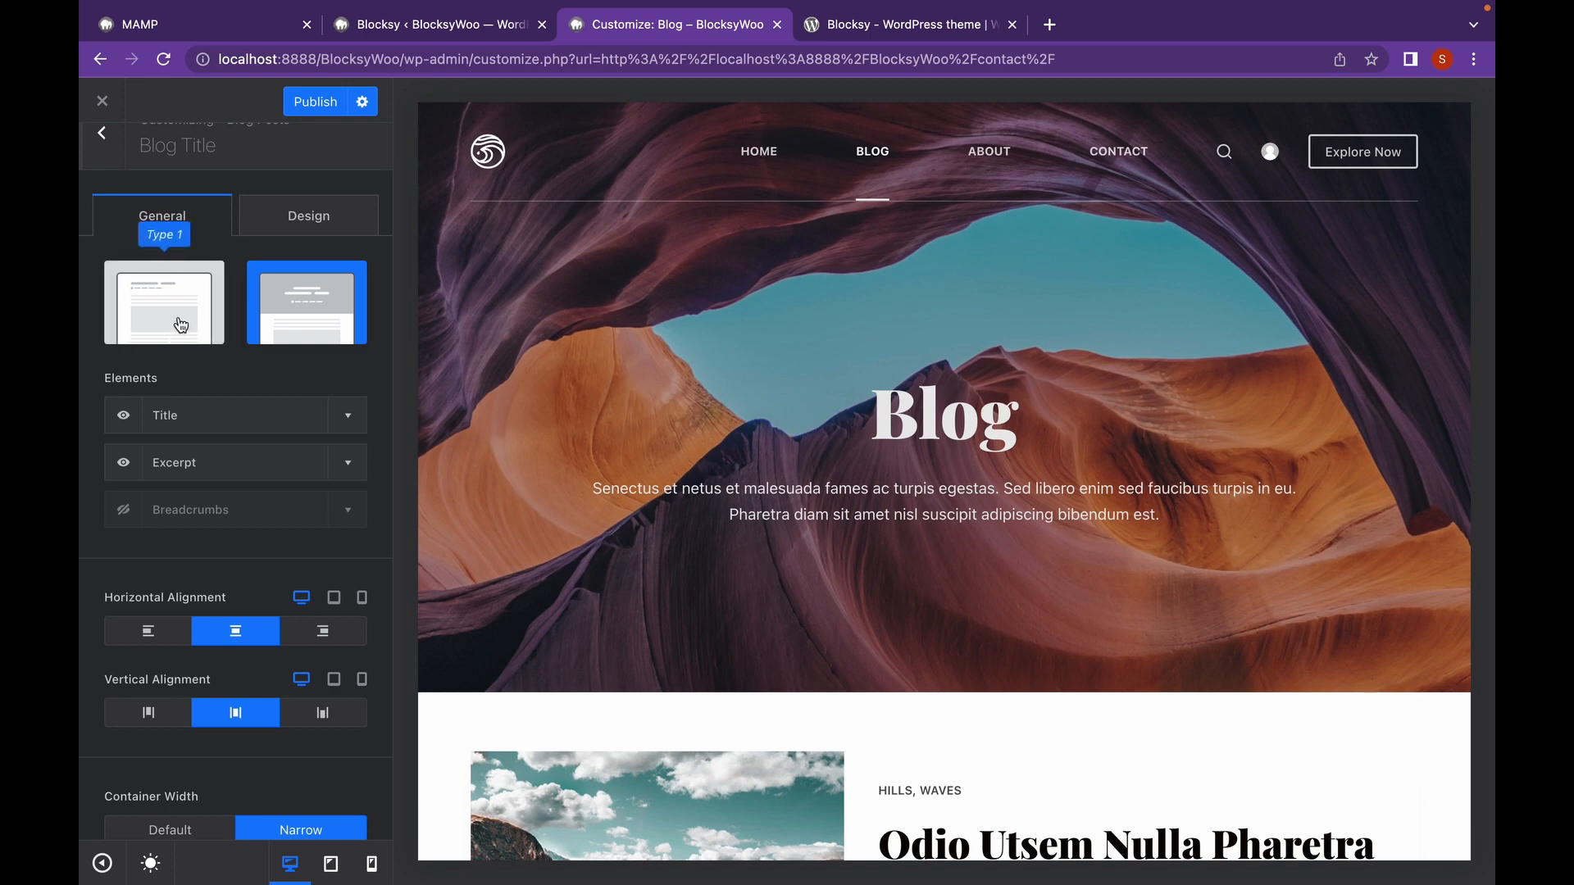
click(164, 315)
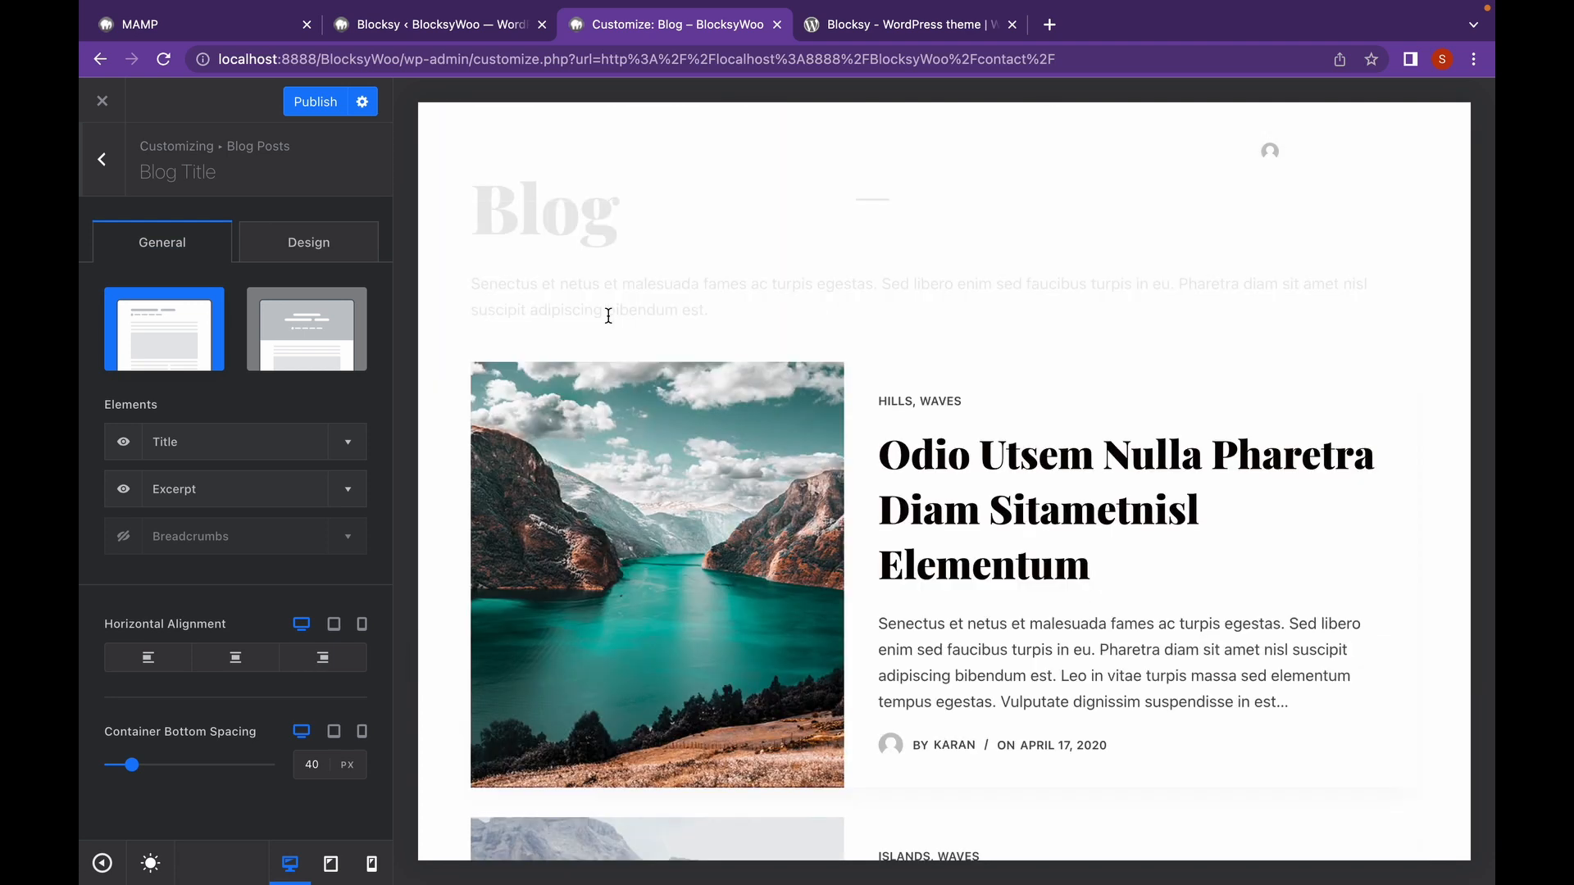
click(332, 348)
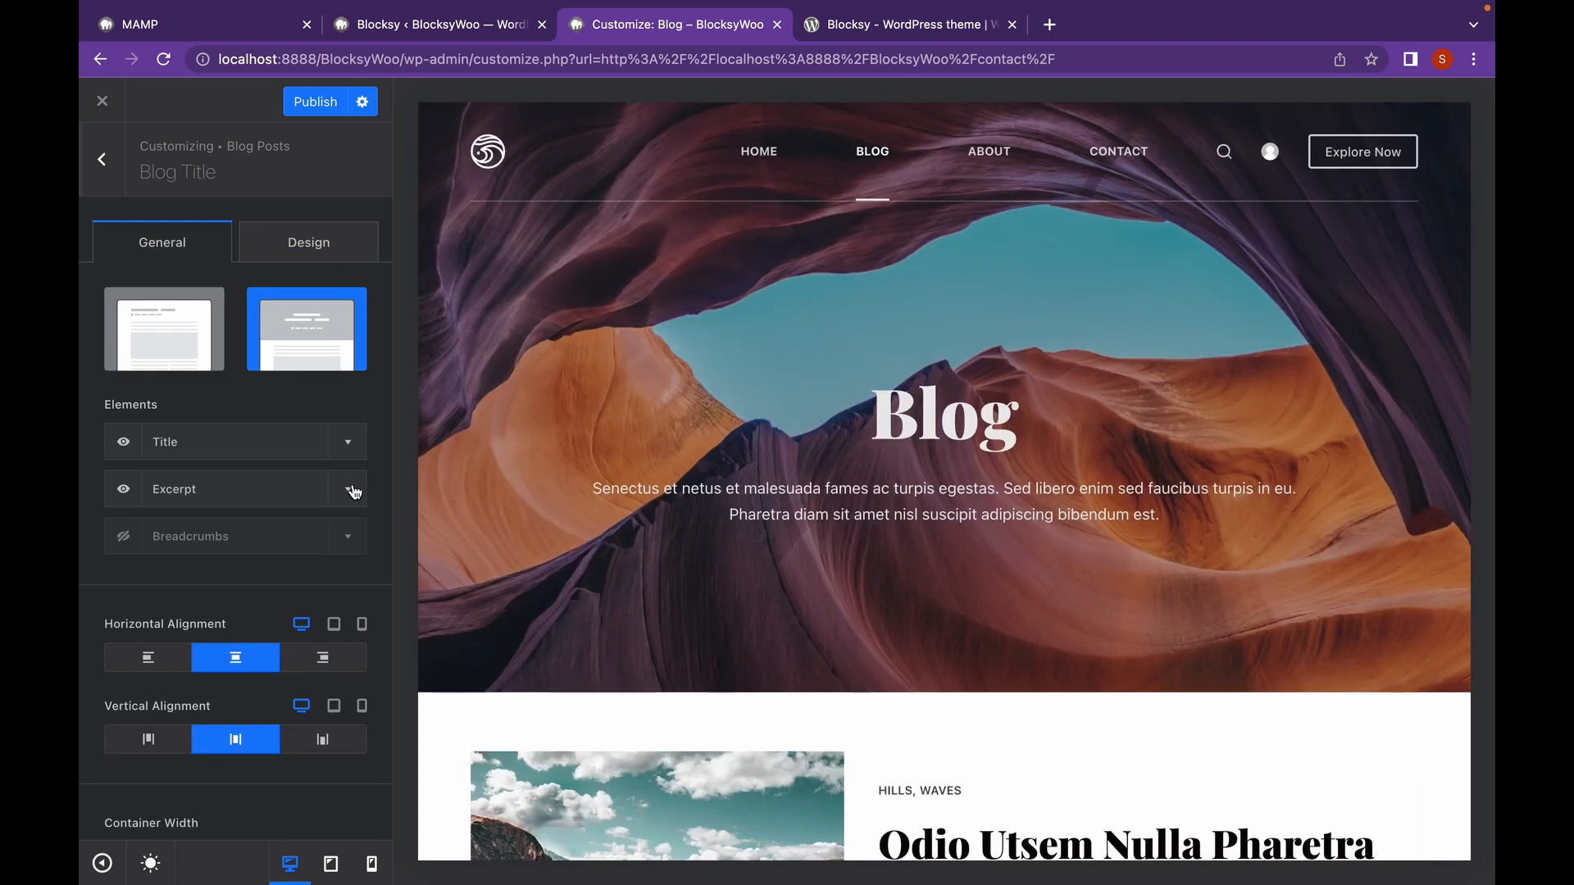
click(352, 490)
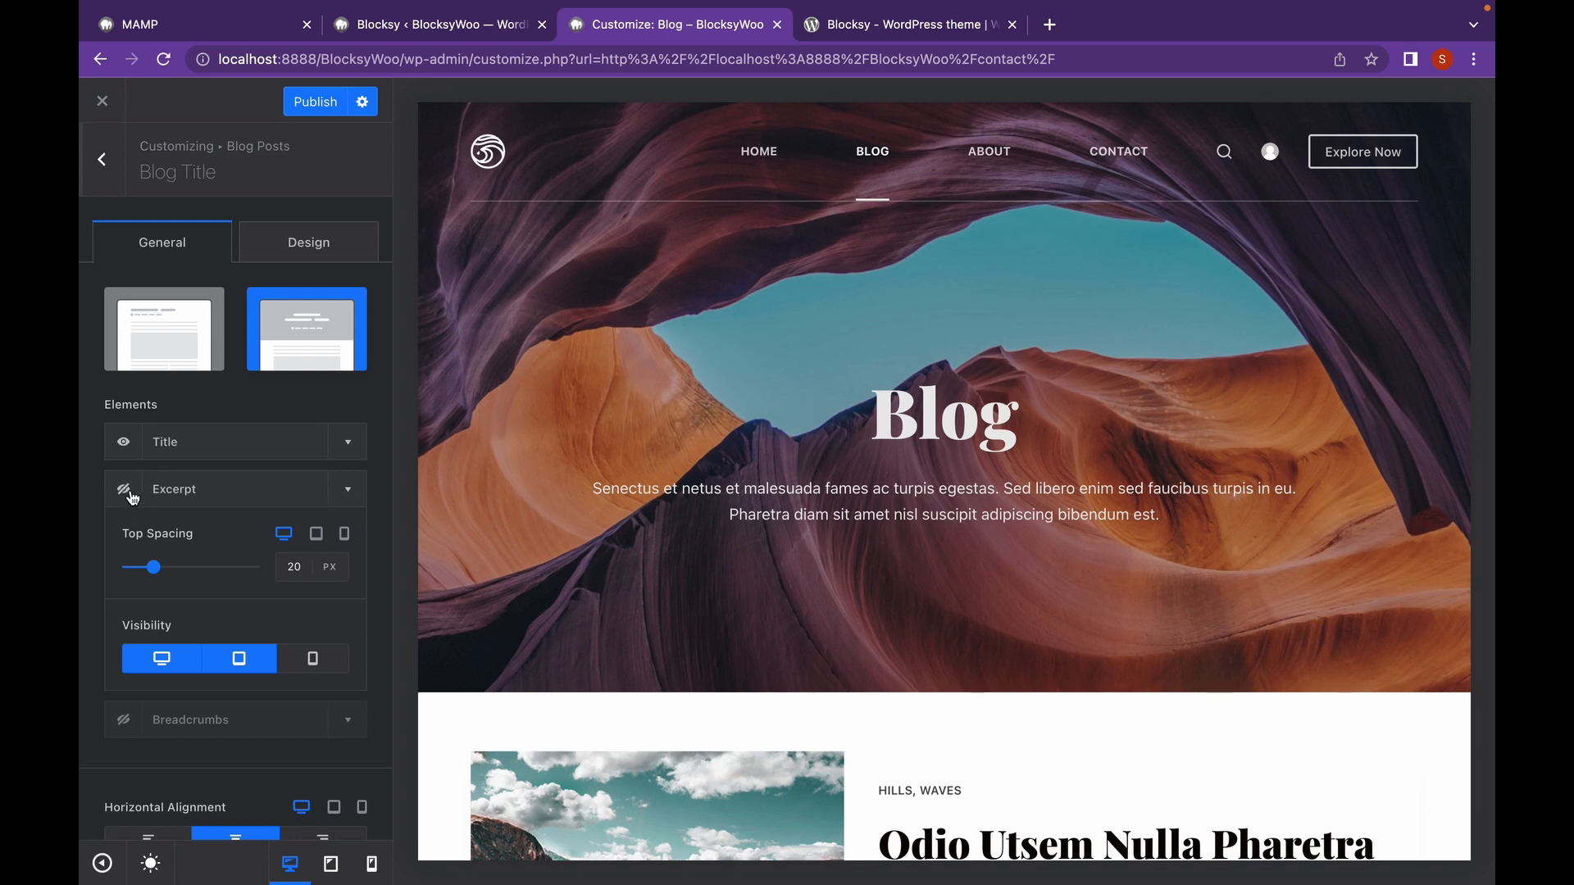
click(130, 493)
scroll(271, 496, down, 3)
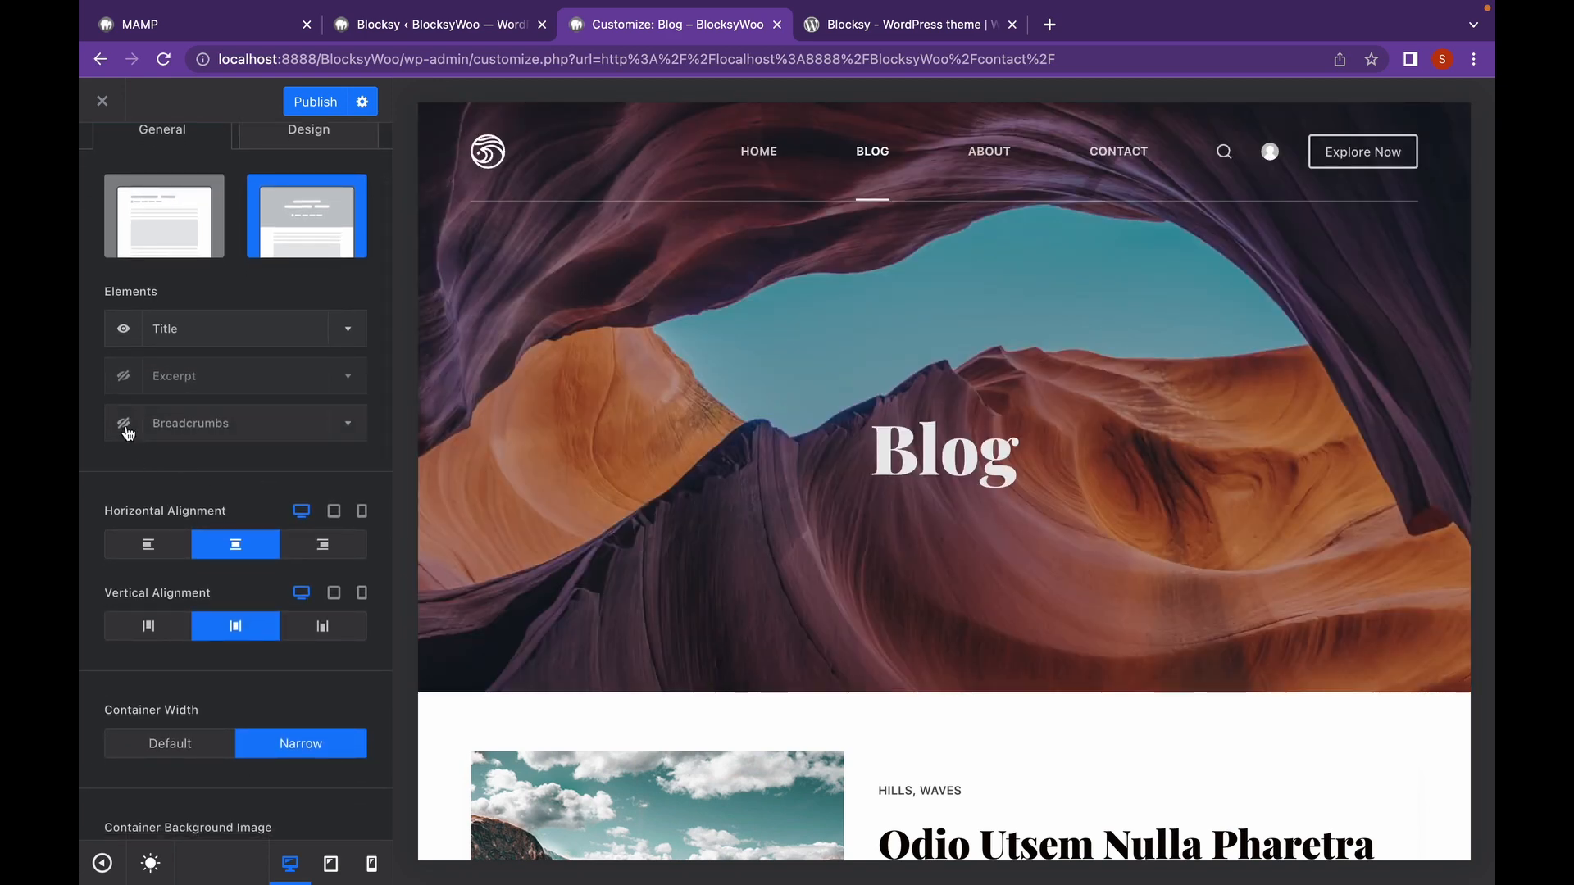
click(124, 423)
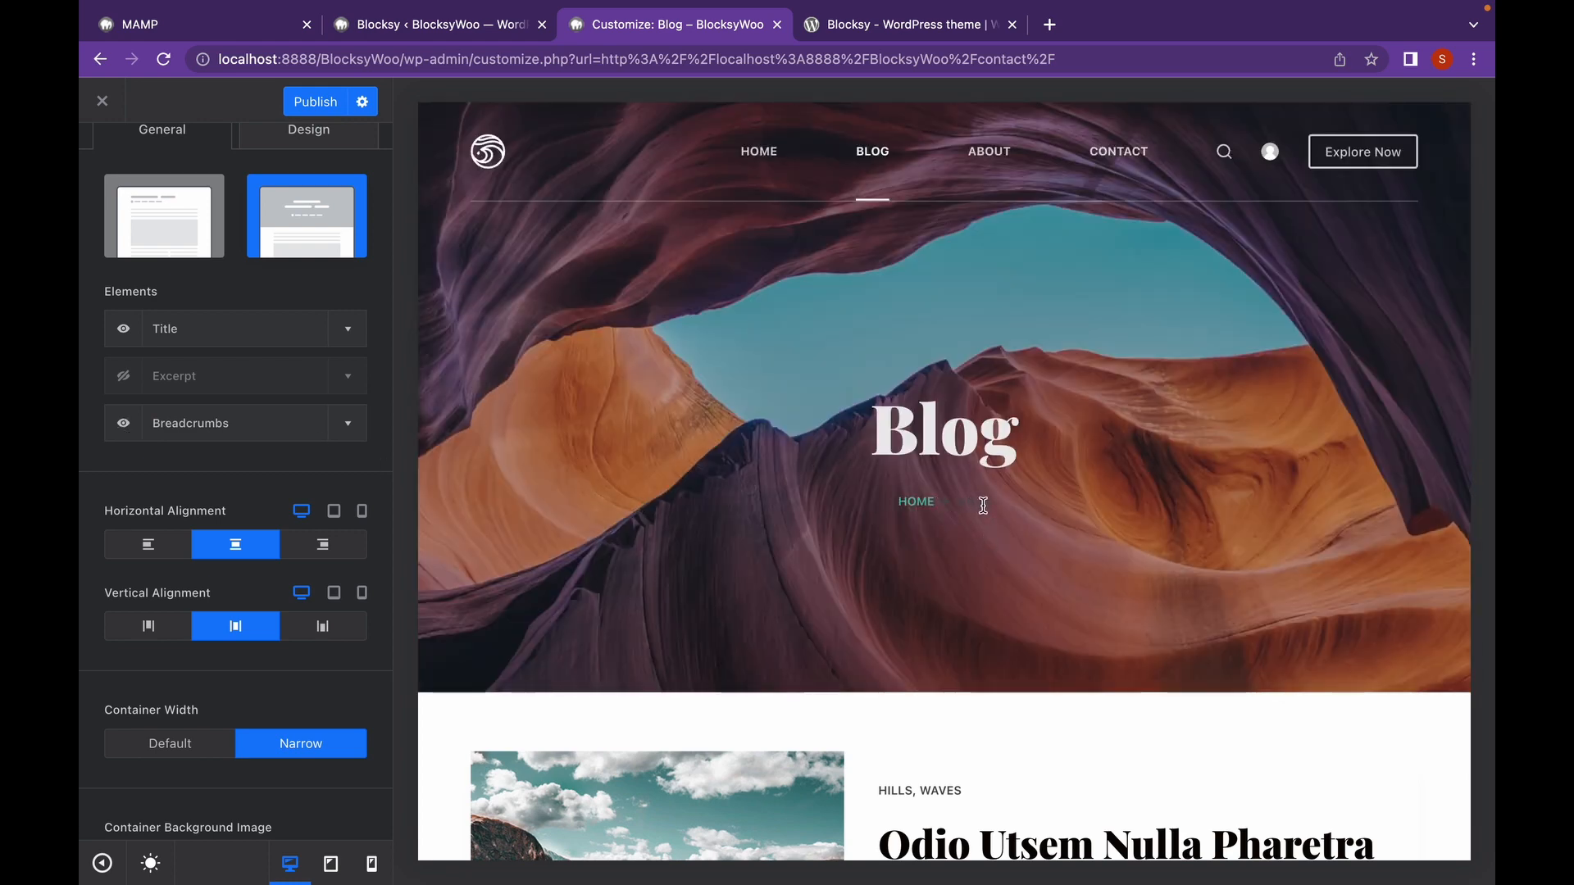
scroll(262, 539, down, 6)
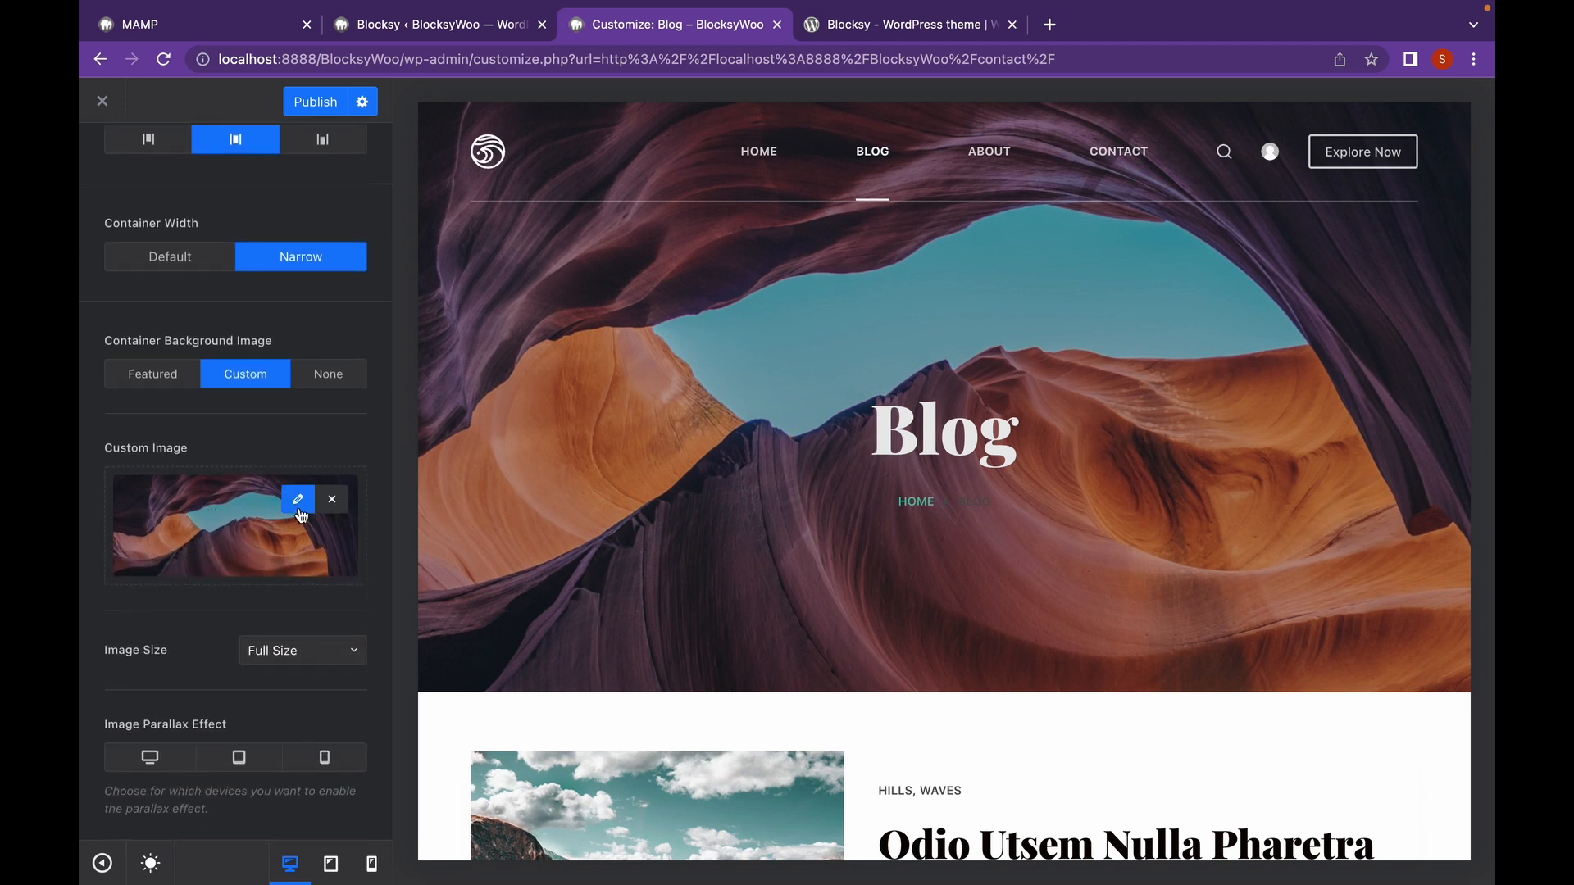
Browse uploaded images for the hero background, closing the picker without changes.
click(299, 501)
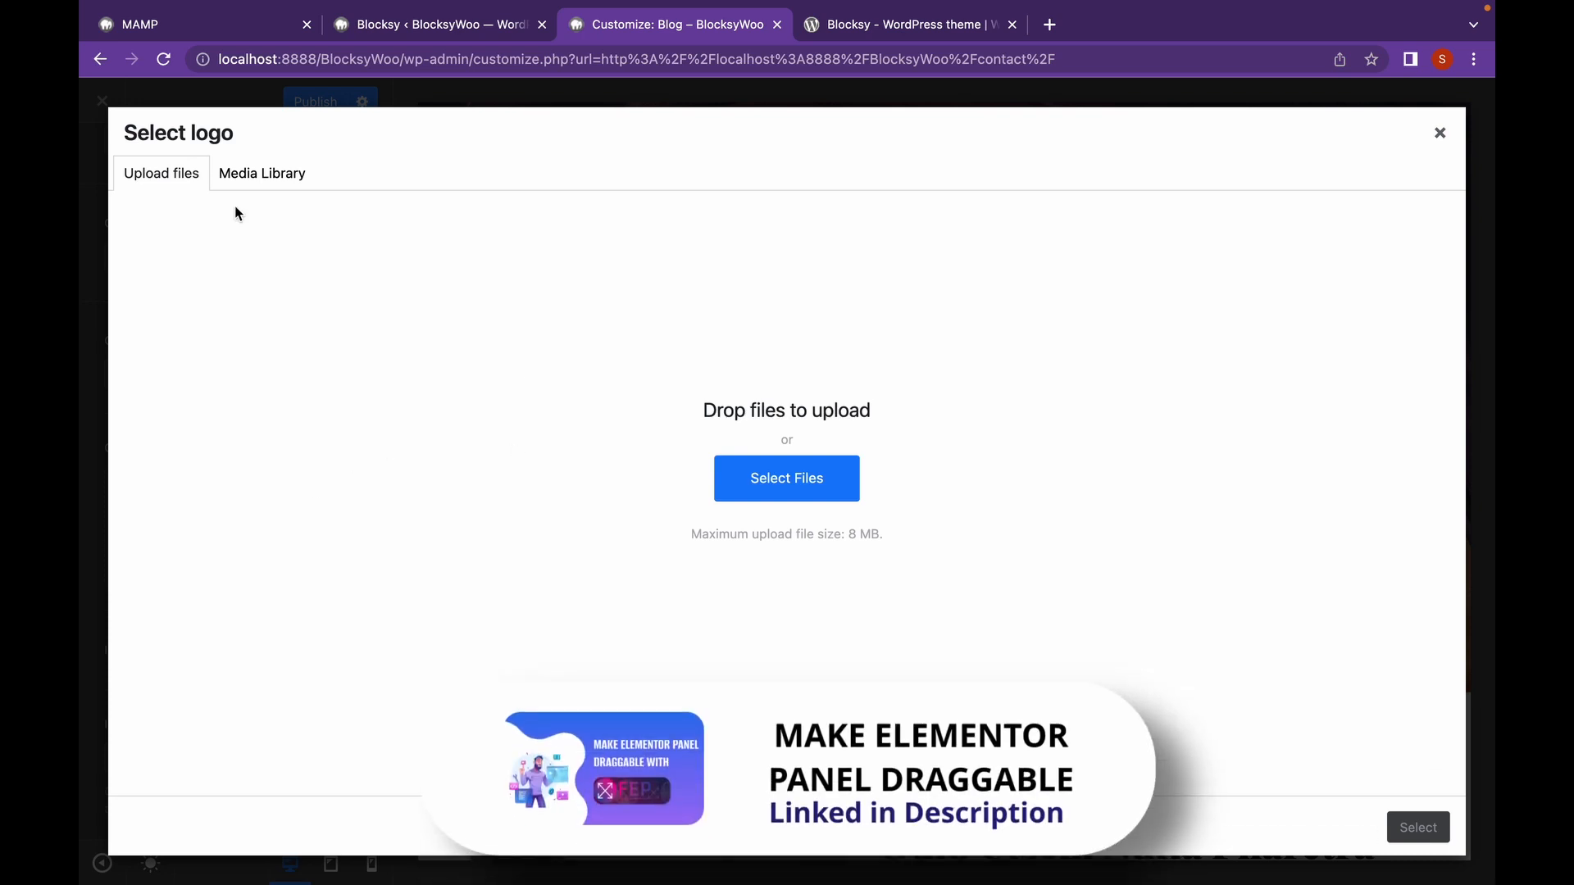
click(248, 171)
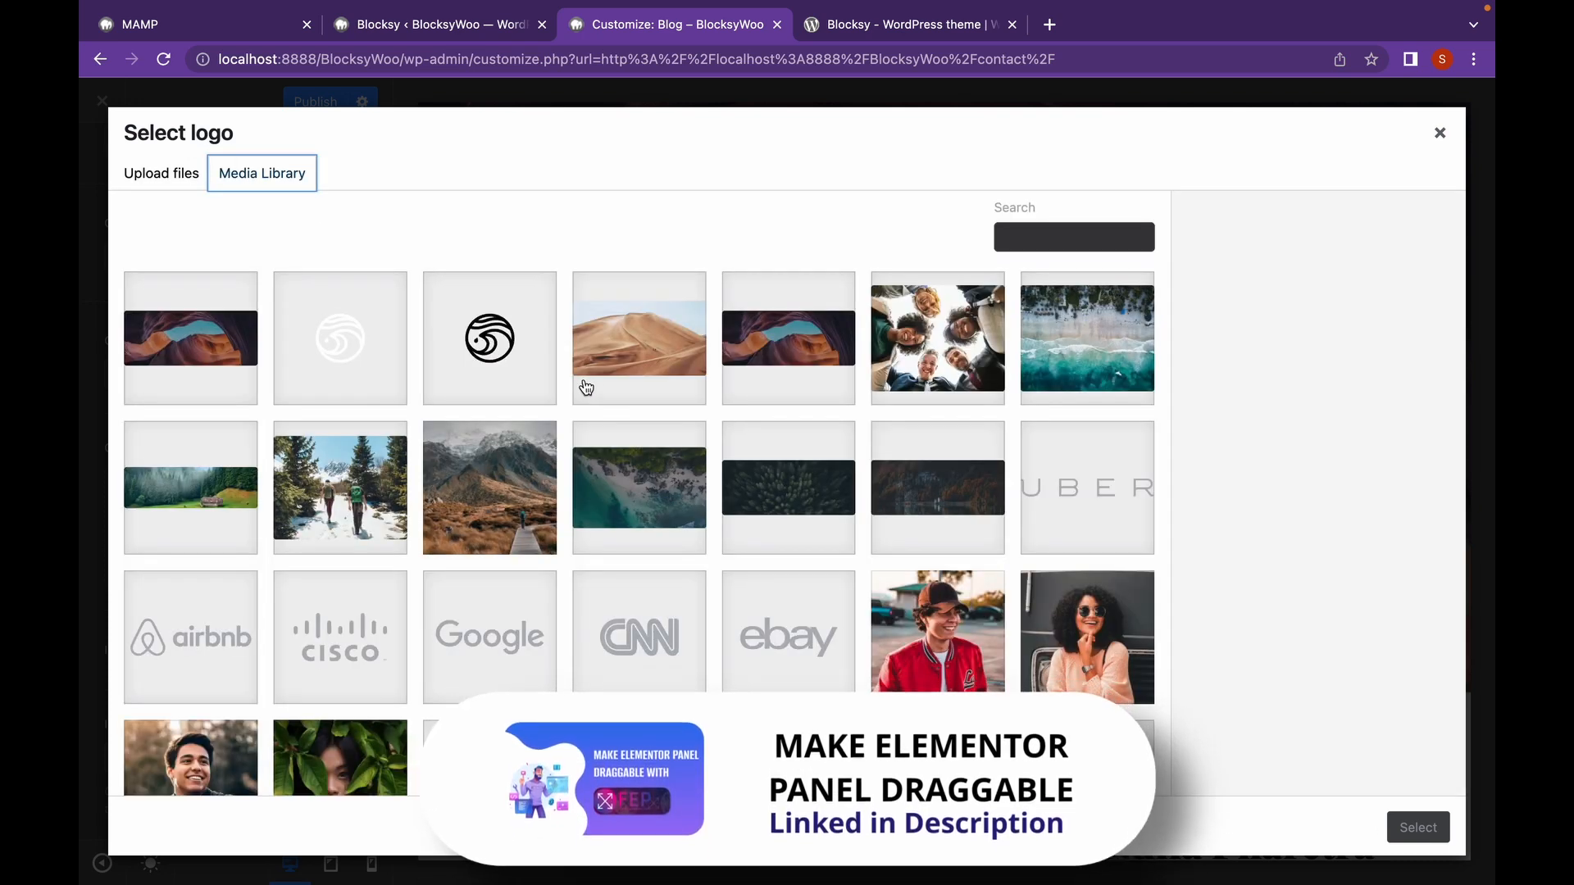
click(1439, 132)
scroll(200, 541, down, 3)
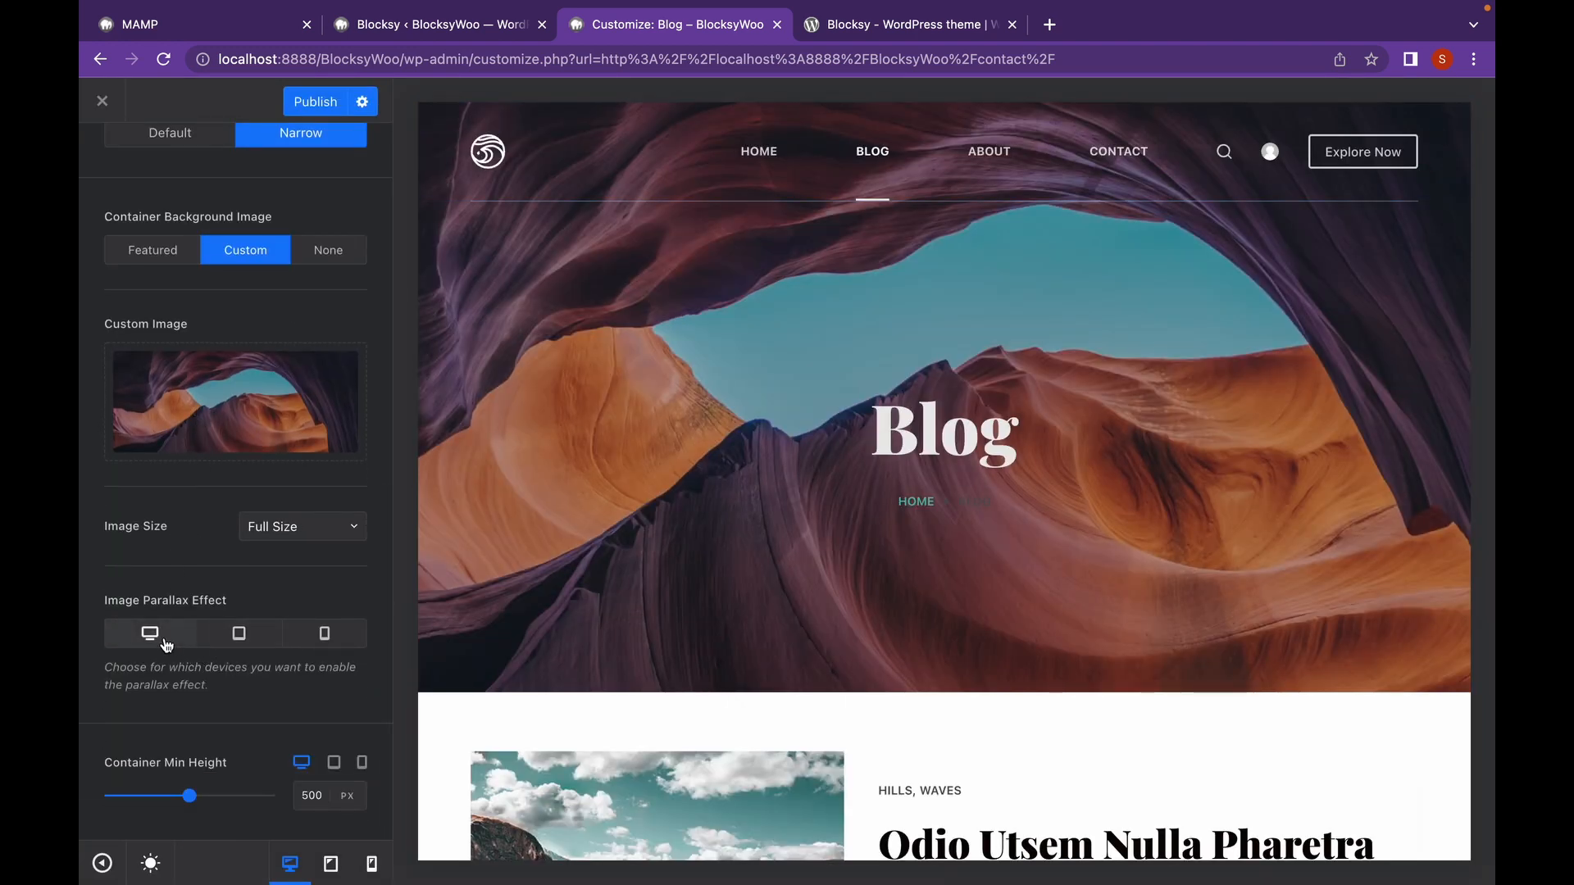
Enable Image Parallax Effect on desktop and tablet, leaving mobile off.
click(150, 635)
scroll(720, 659, down, 4)
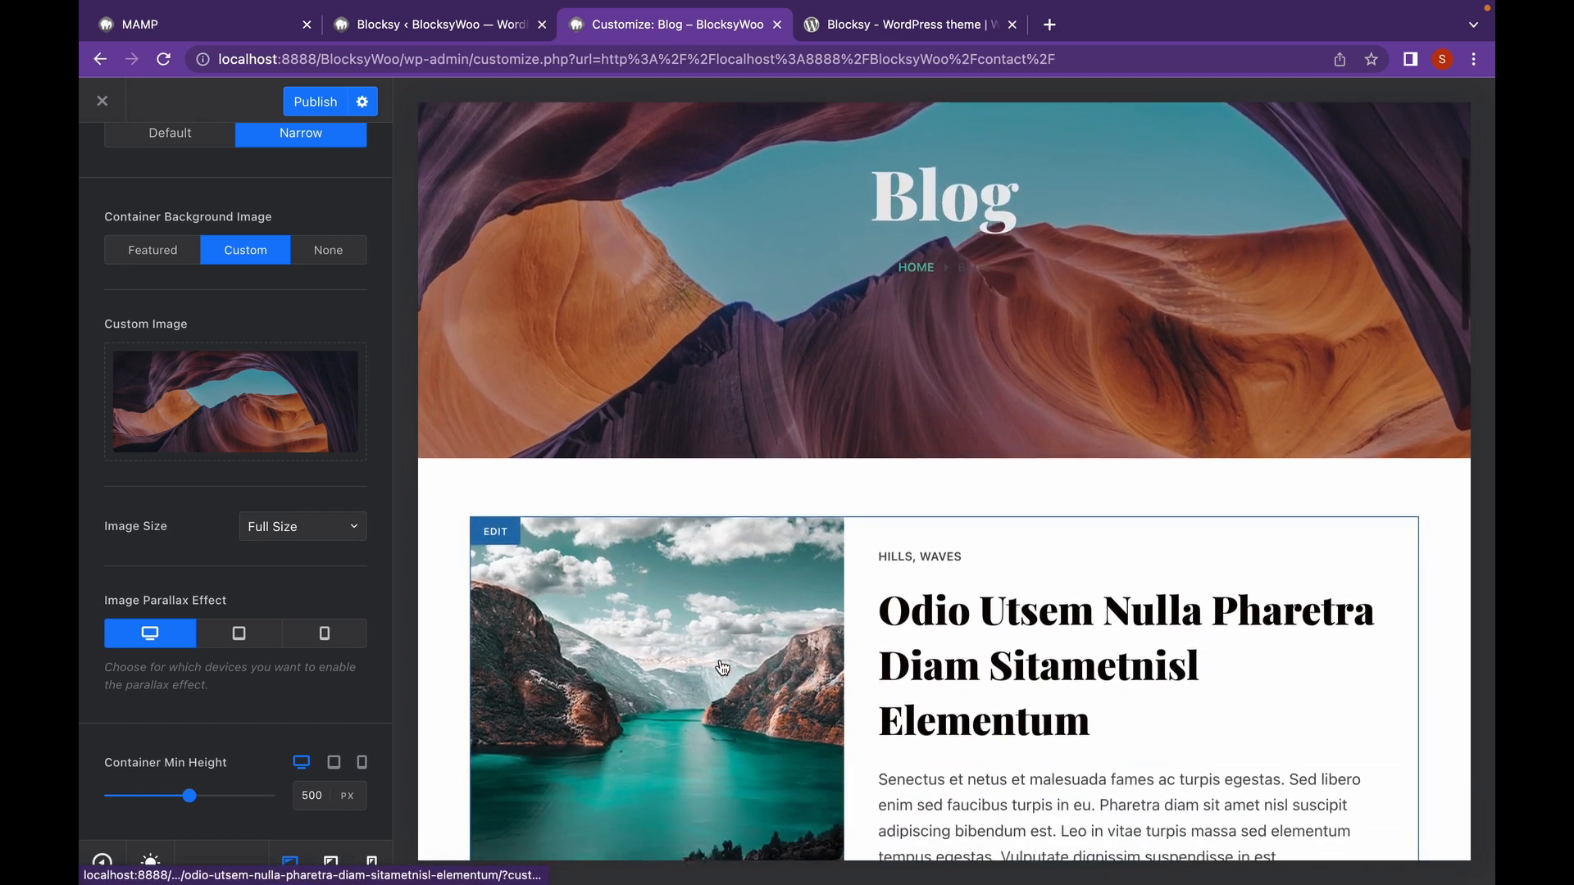
scroll(719, 659, up, 4)
scroll(814, 412, down, 5)
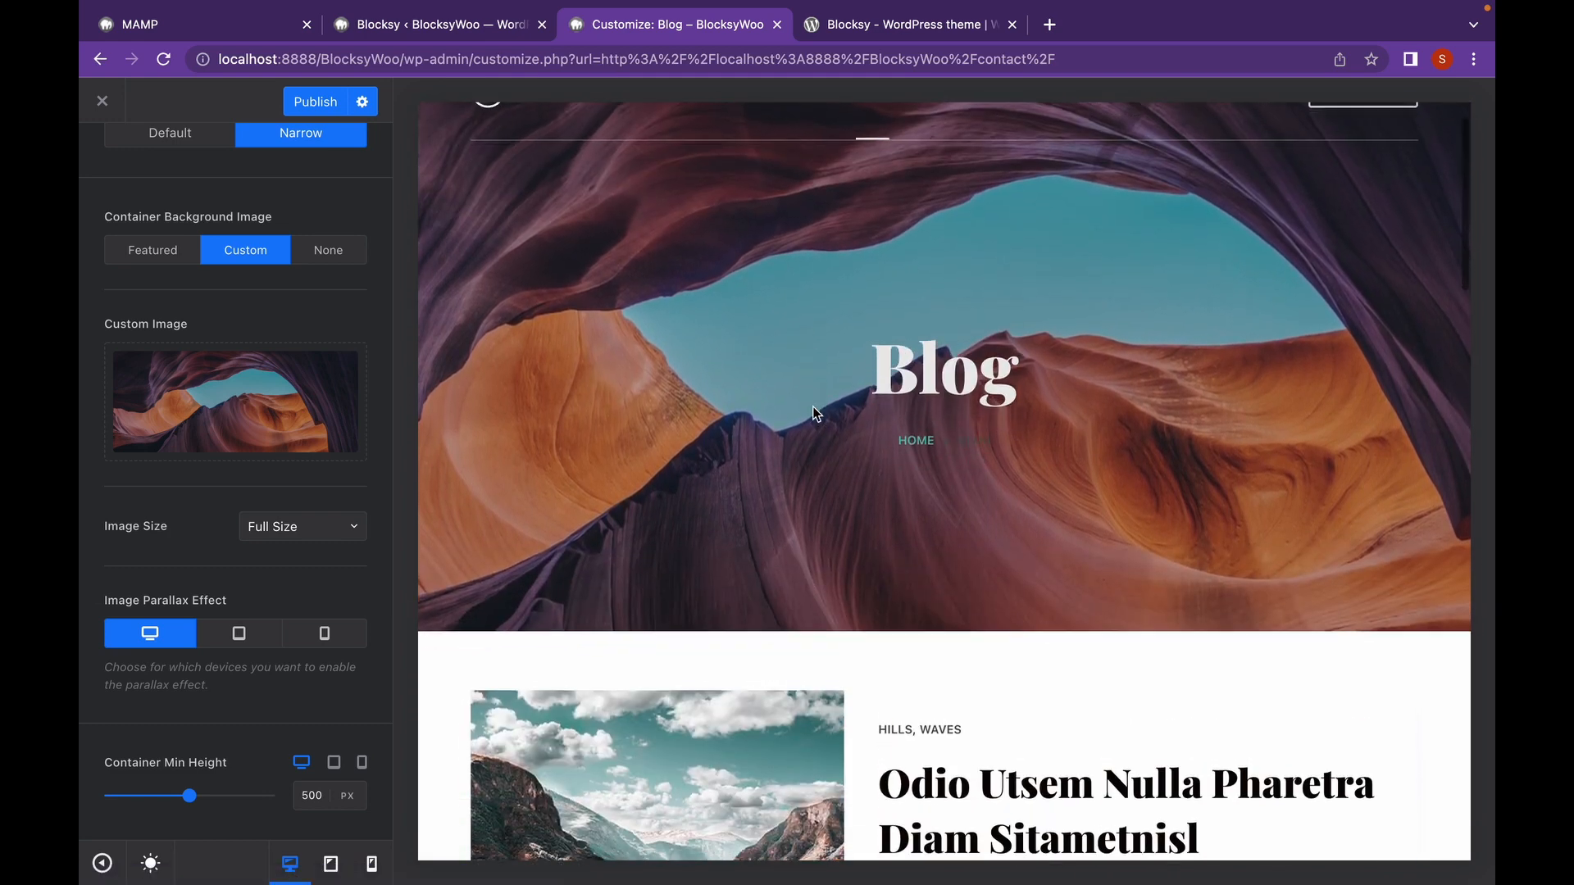
scroll(814, 412, down, 5)
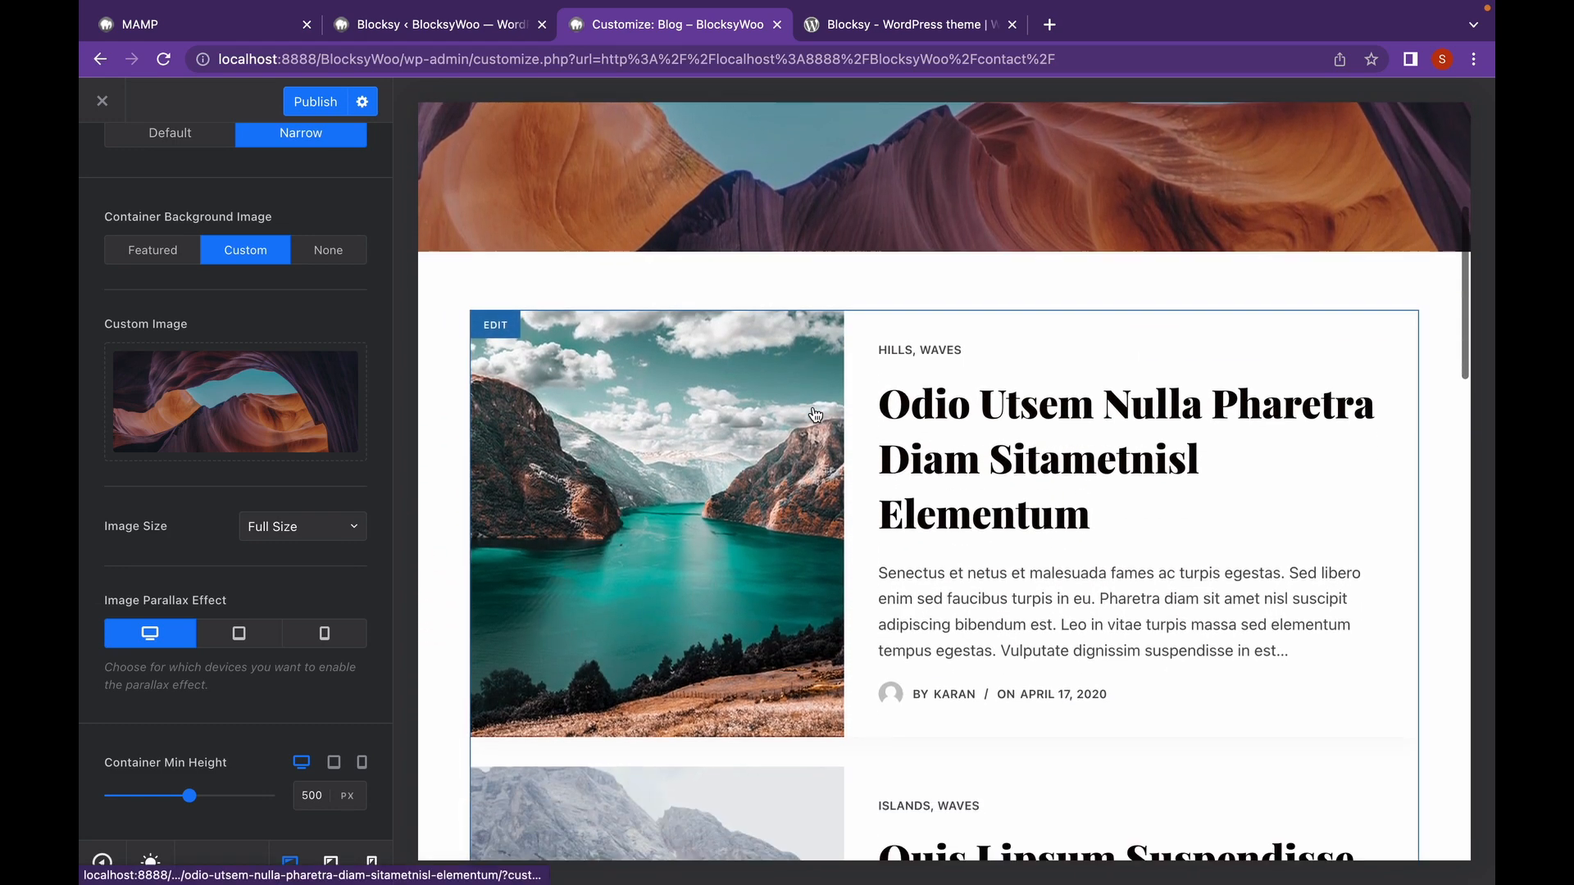
scroll(814, 412, up, 7)
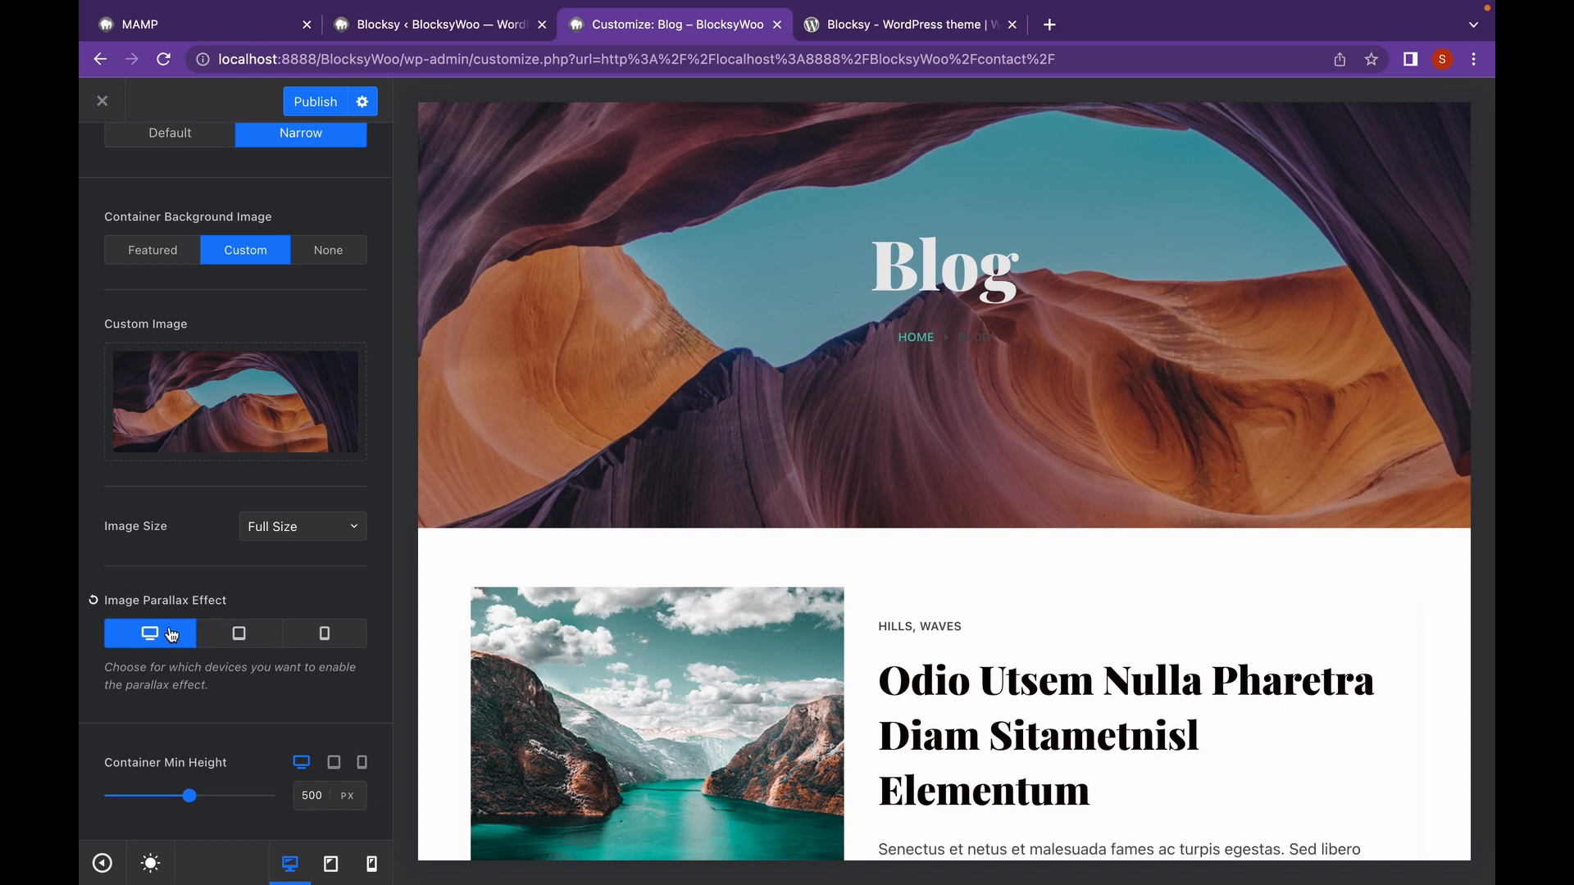
click(240, 637)
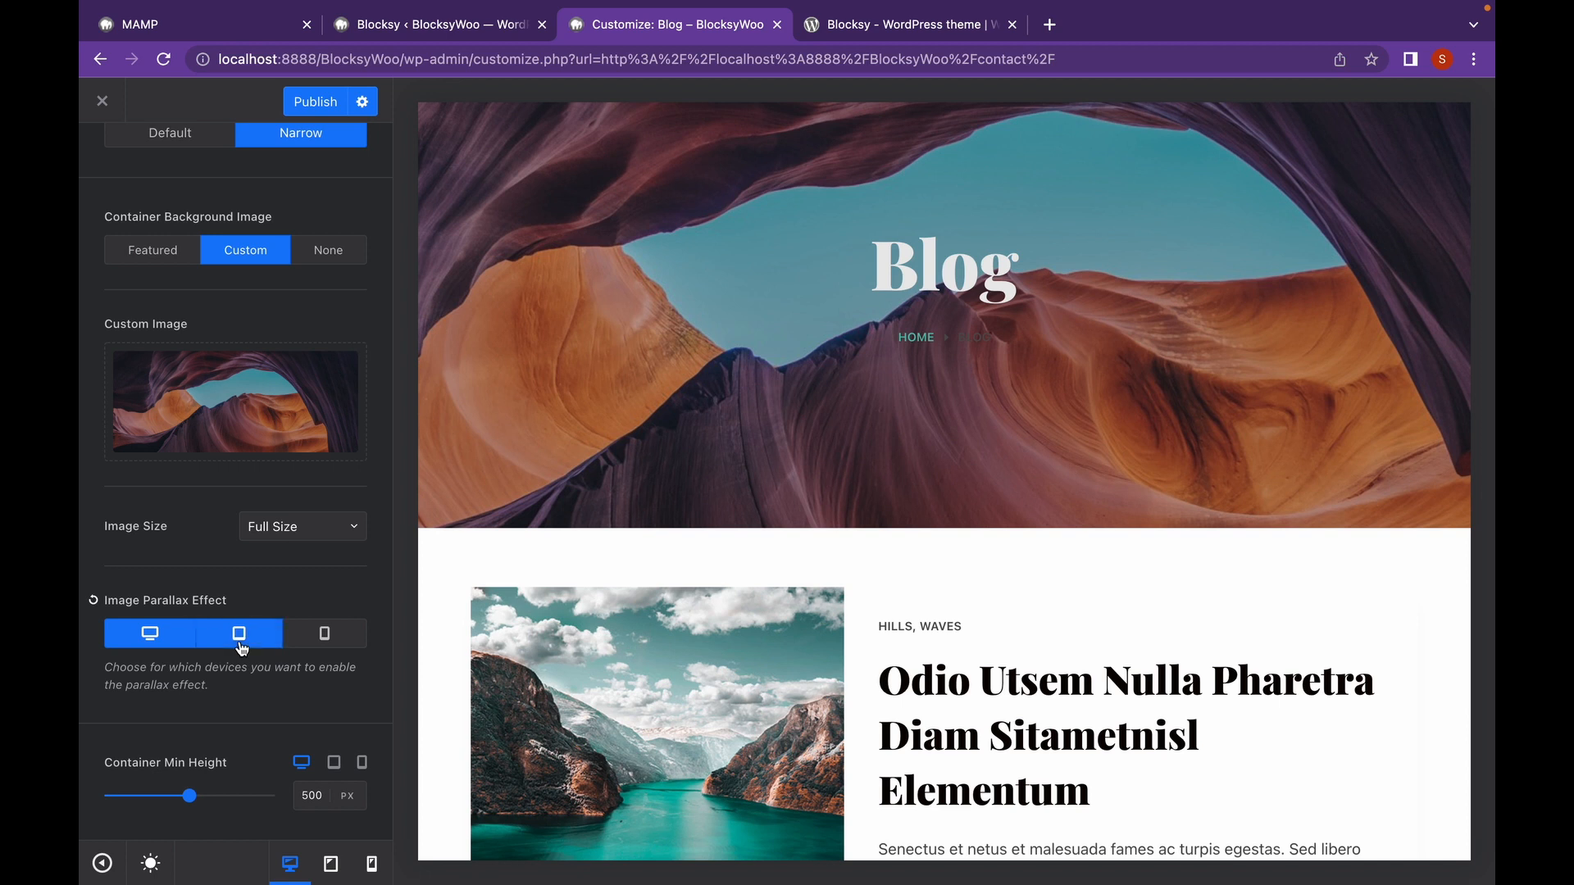
click(331, 652)
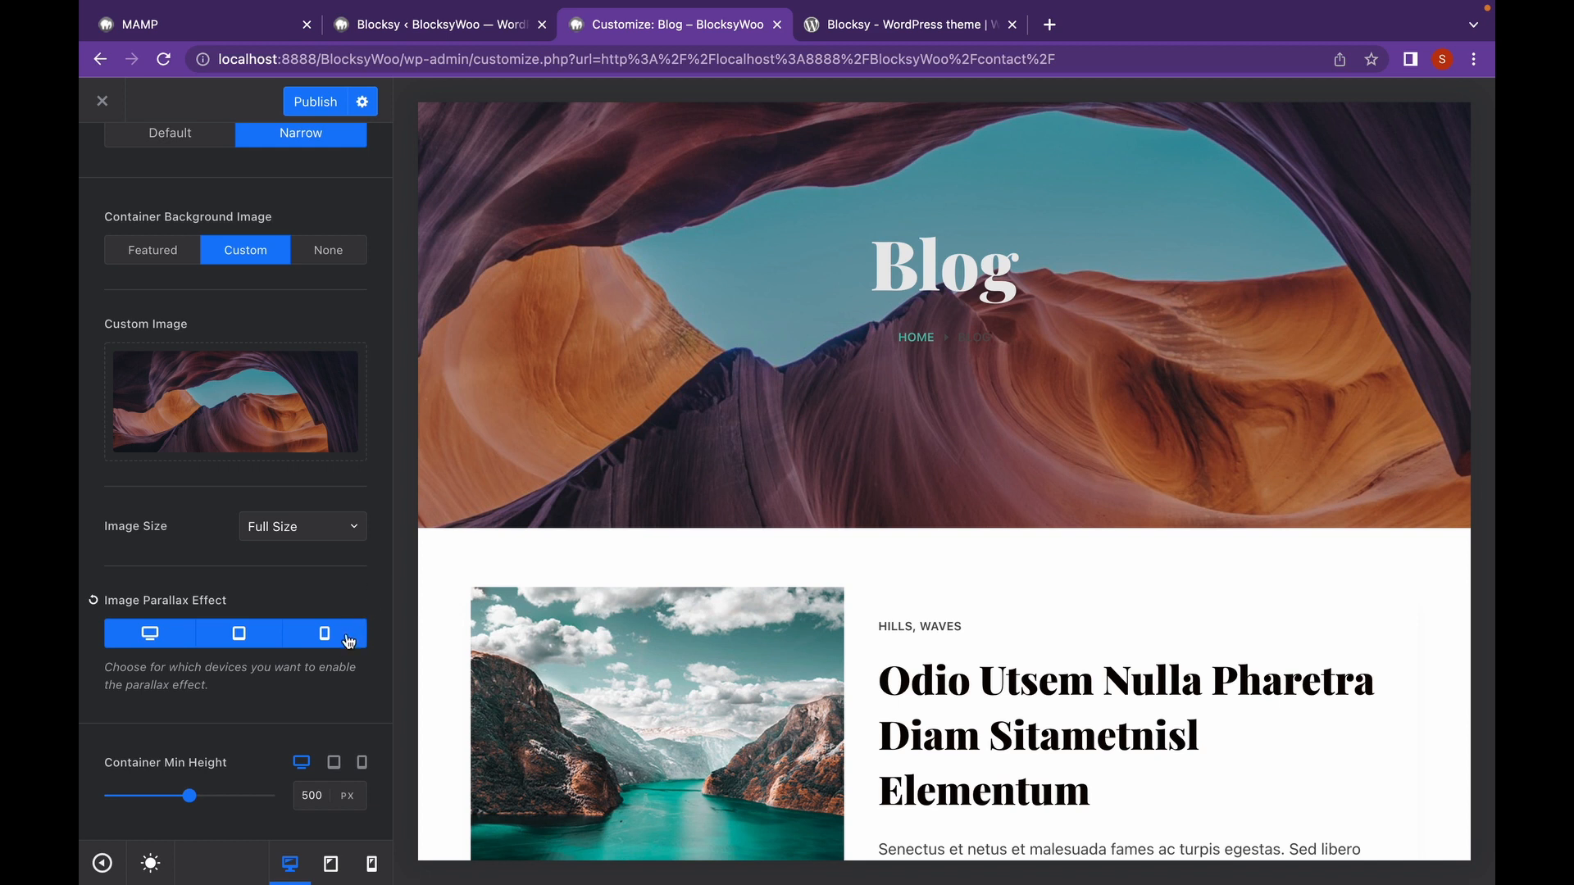
click(348, 642)
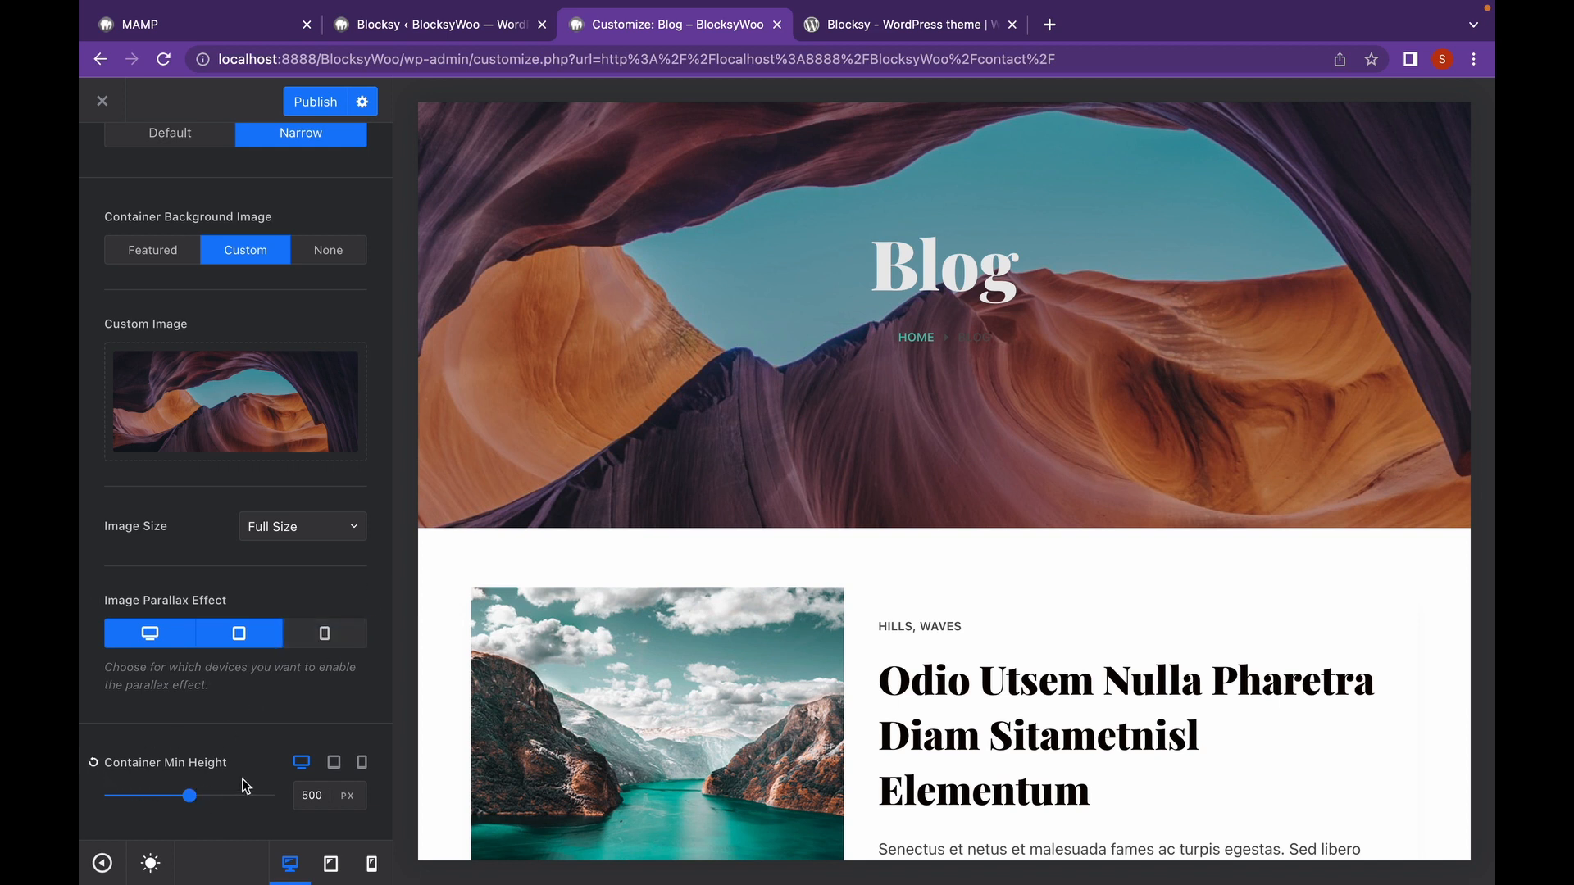
scroll(241, 673, up, 10)
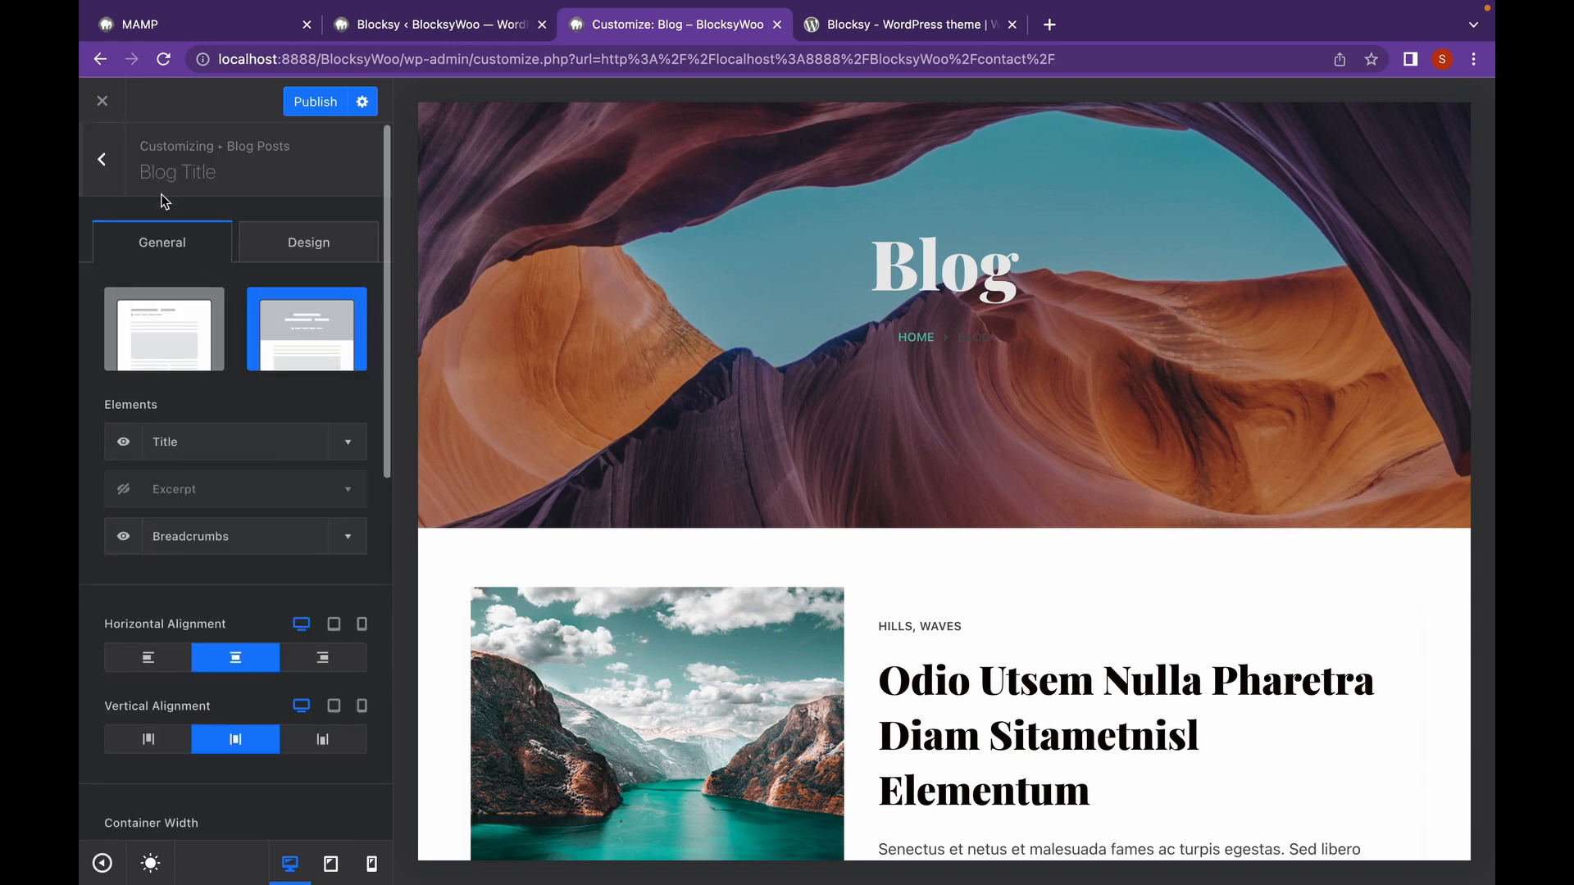
Look over the blog title's design settings, then return to Blog Posts.
click(272, 256)
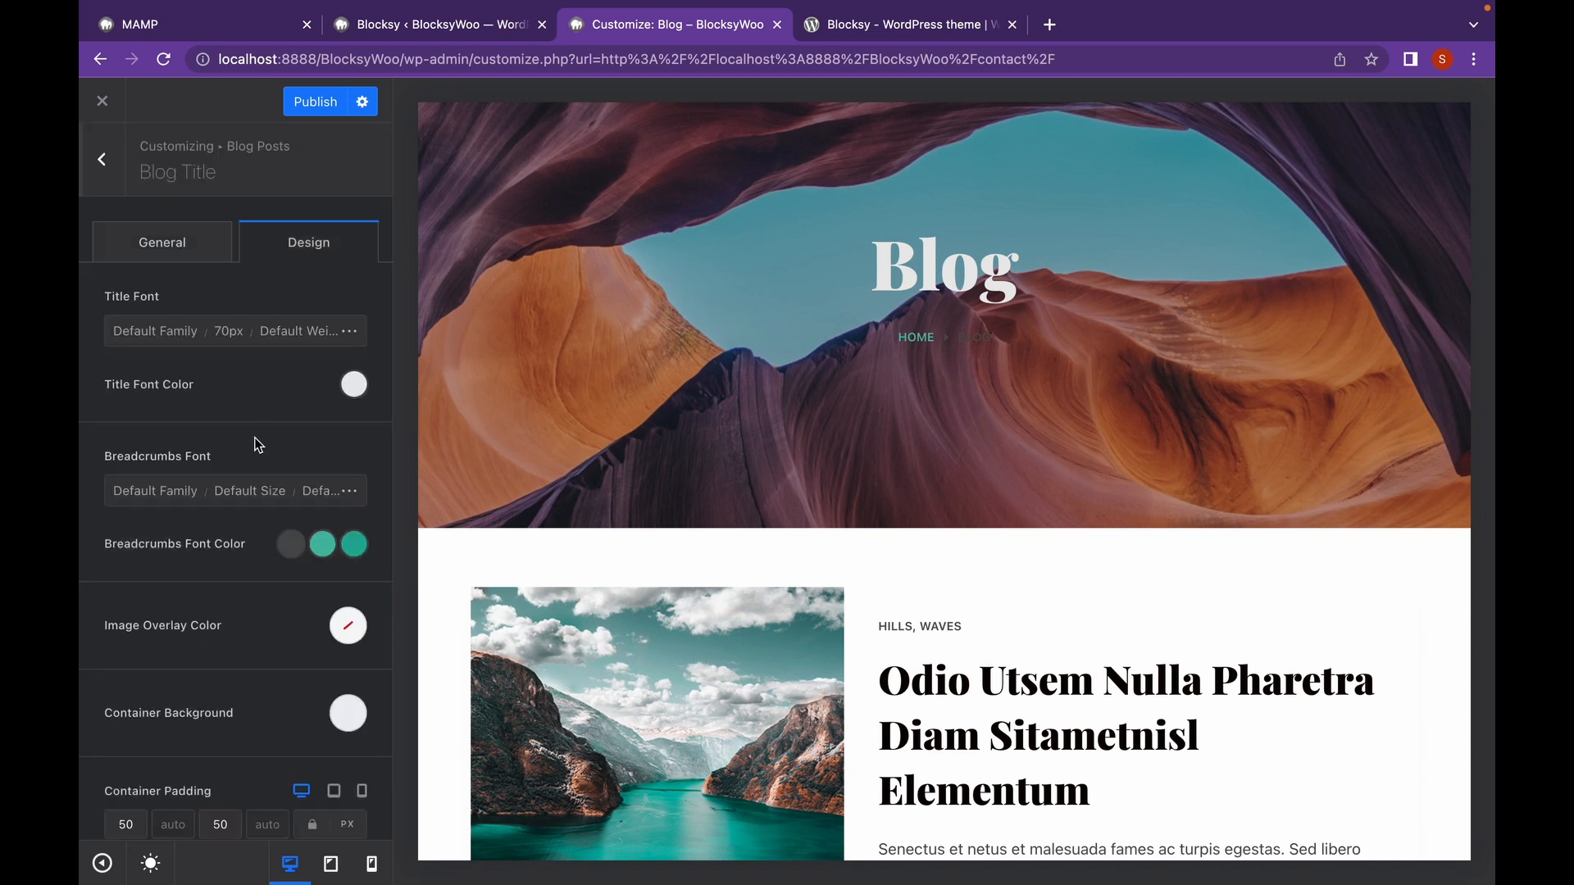
scroll(249, 464, down, 1)
scroll(248, 464, up, 1)
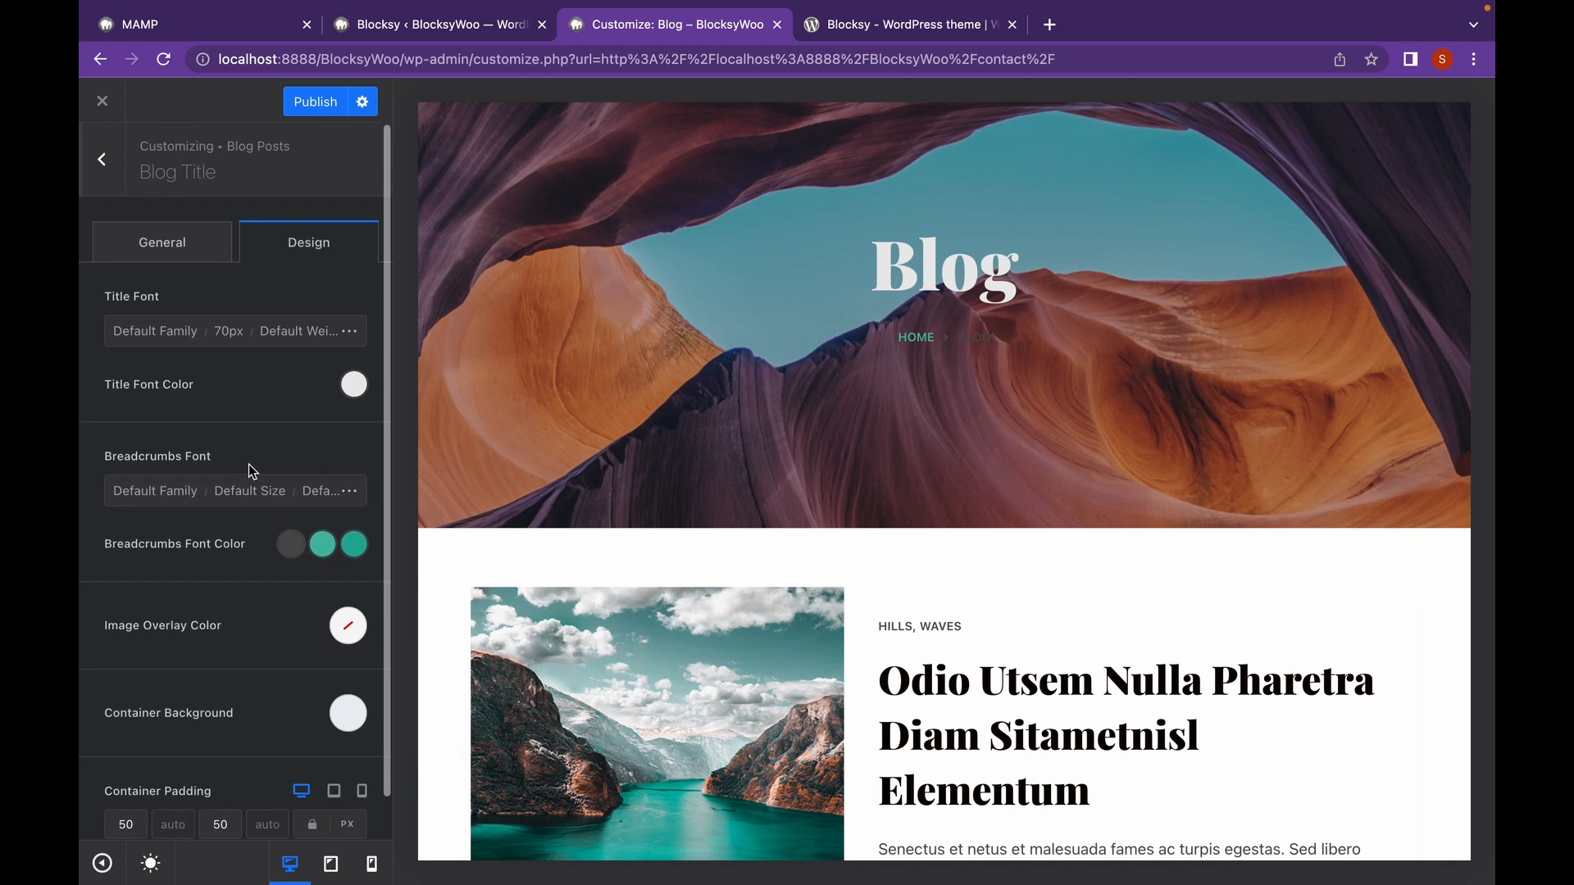
click(101, 158)
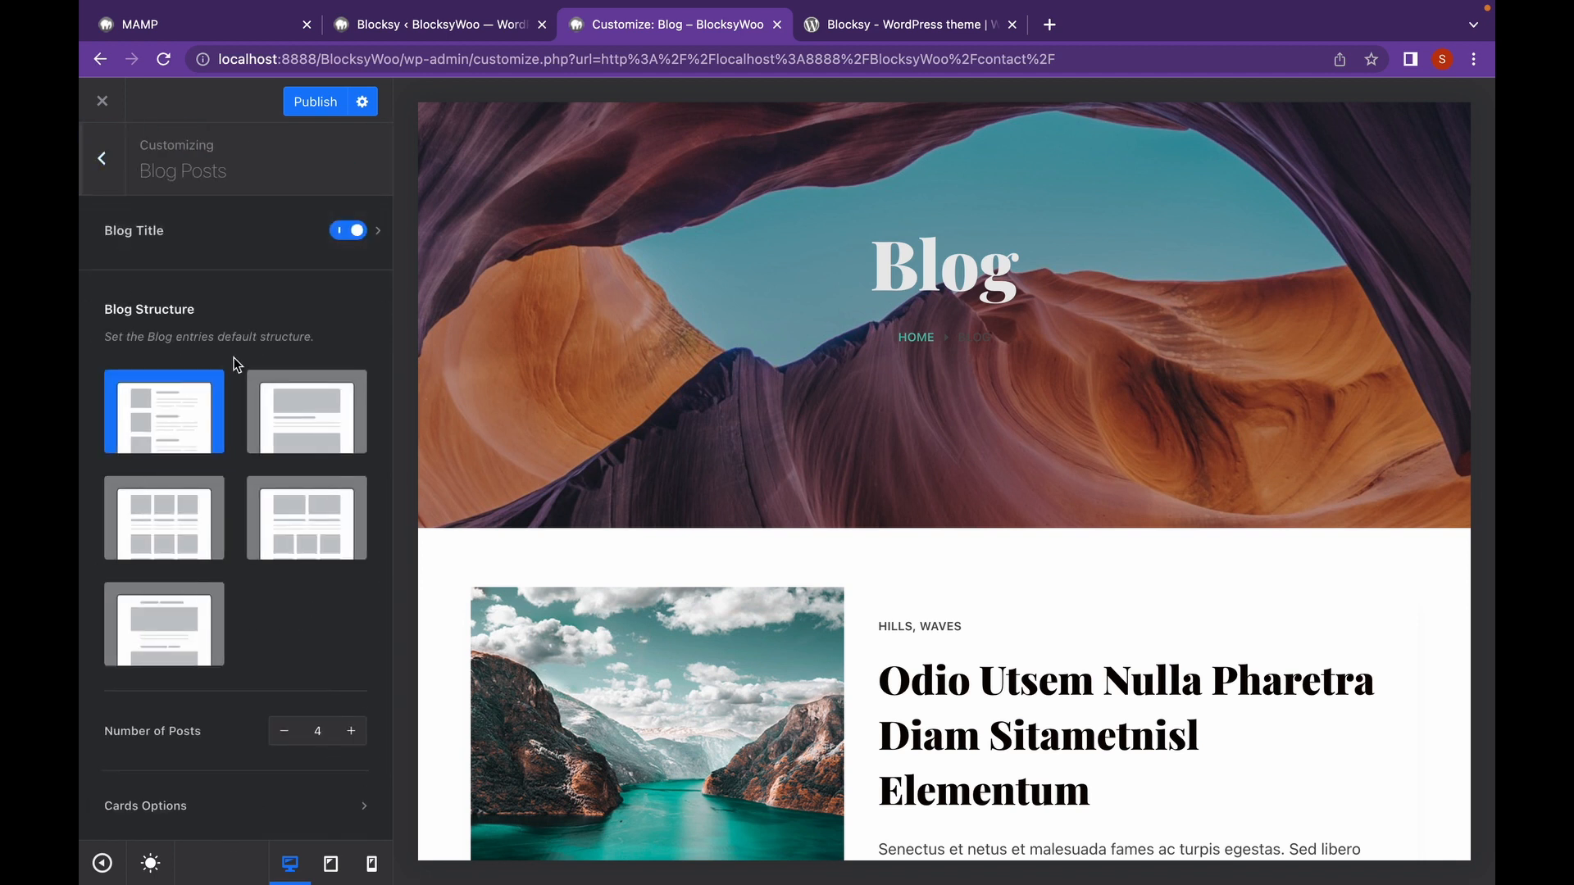
In Cards Options, hide the category labels, excerpt and author/date meta.
scroll(246, 394, down, 4)
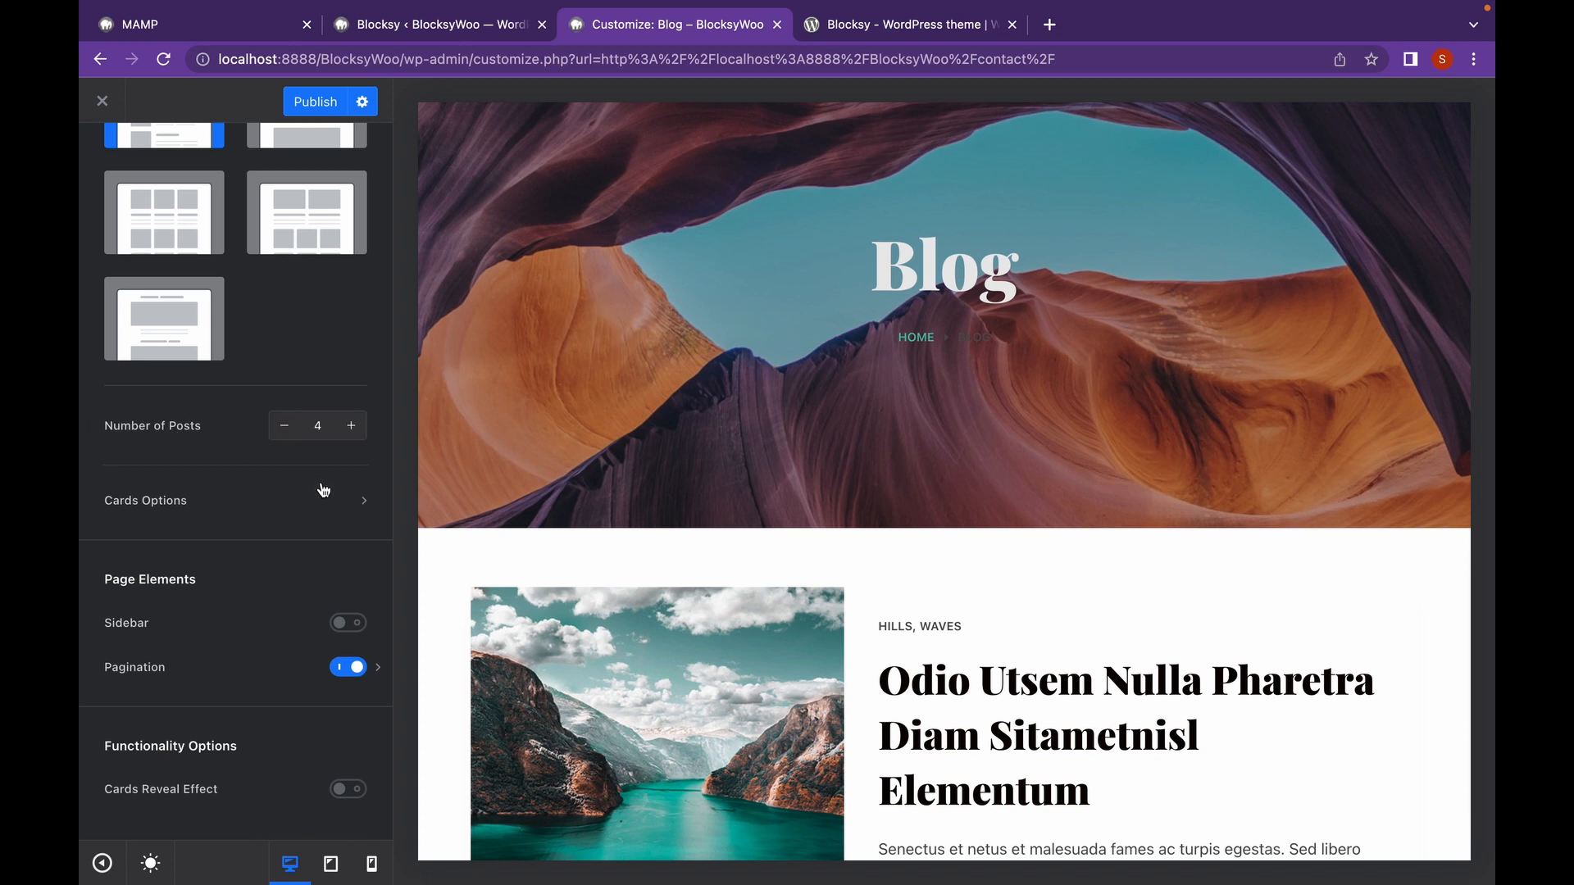
click(354, 510)
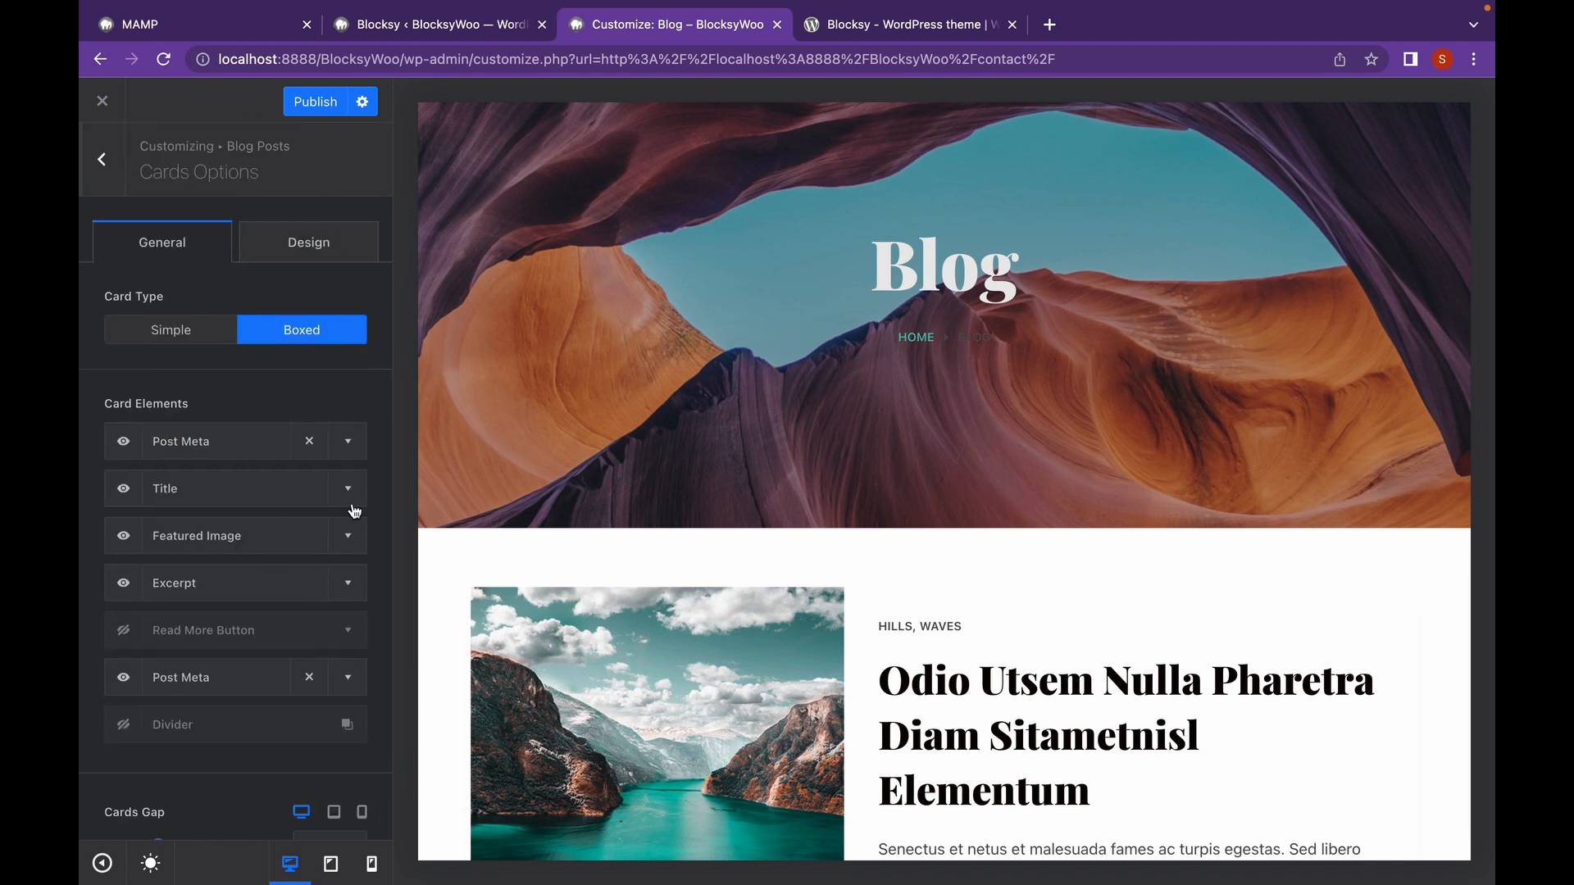
scroll(552, 556, down, 5)
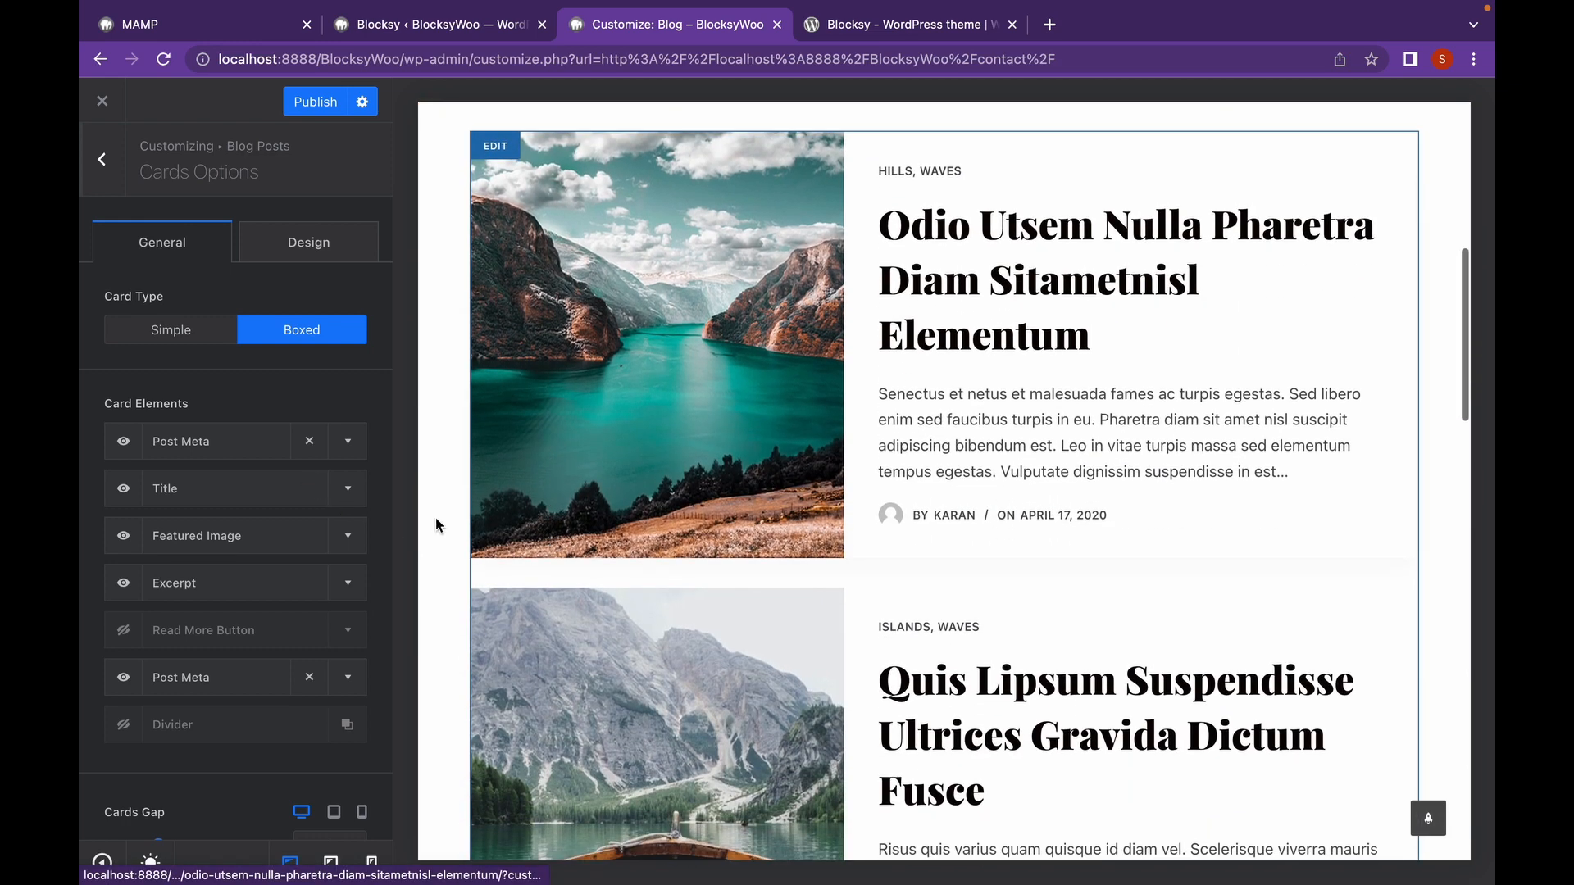
click(135, 453)
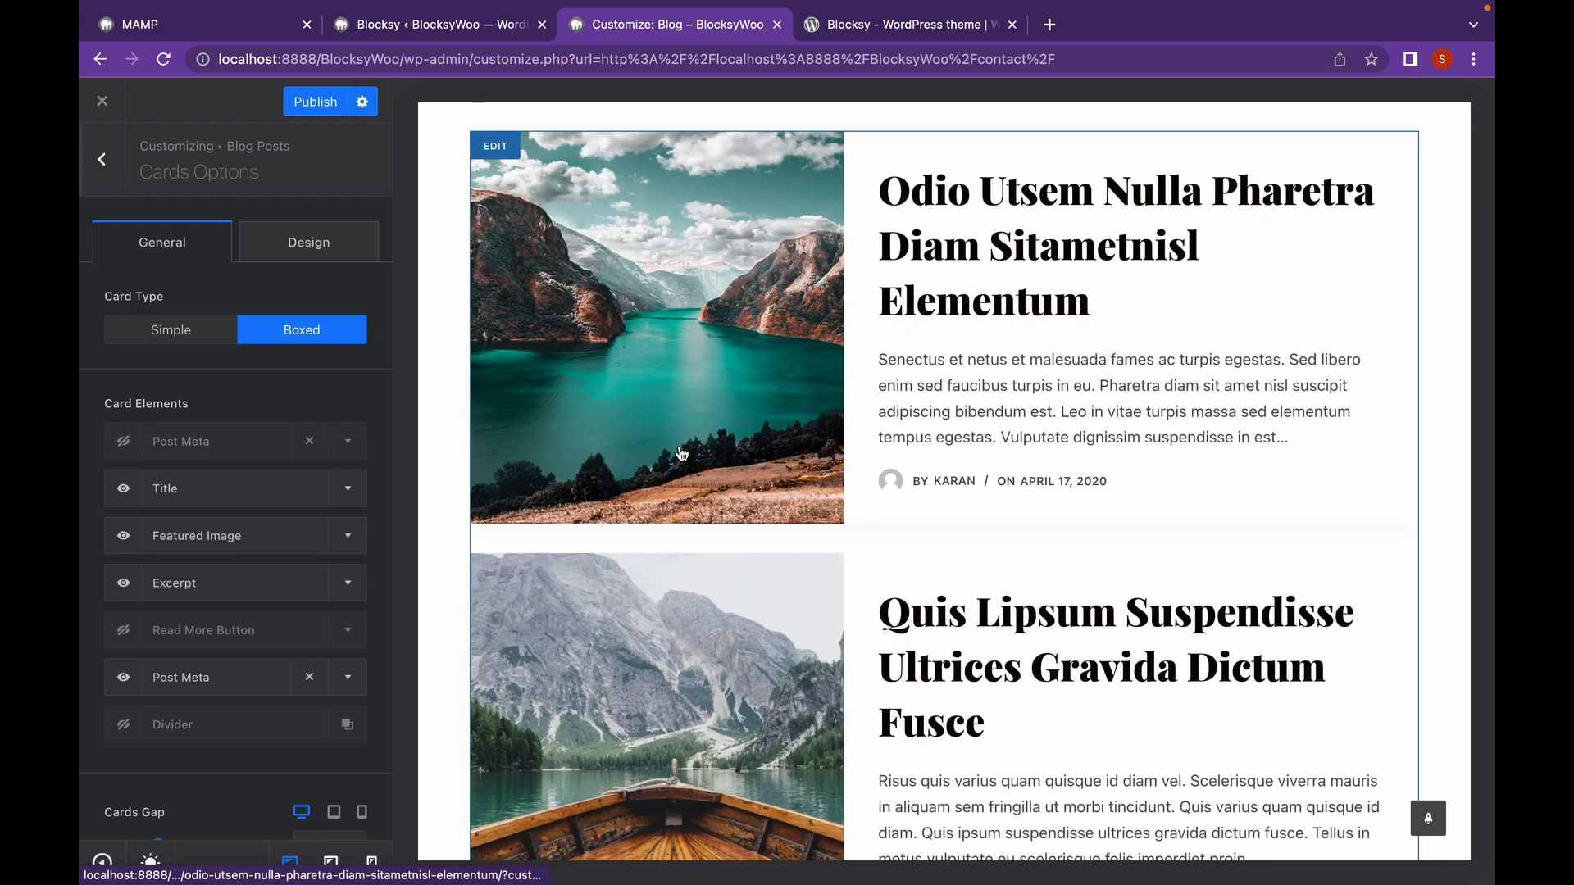
click(125, 584)
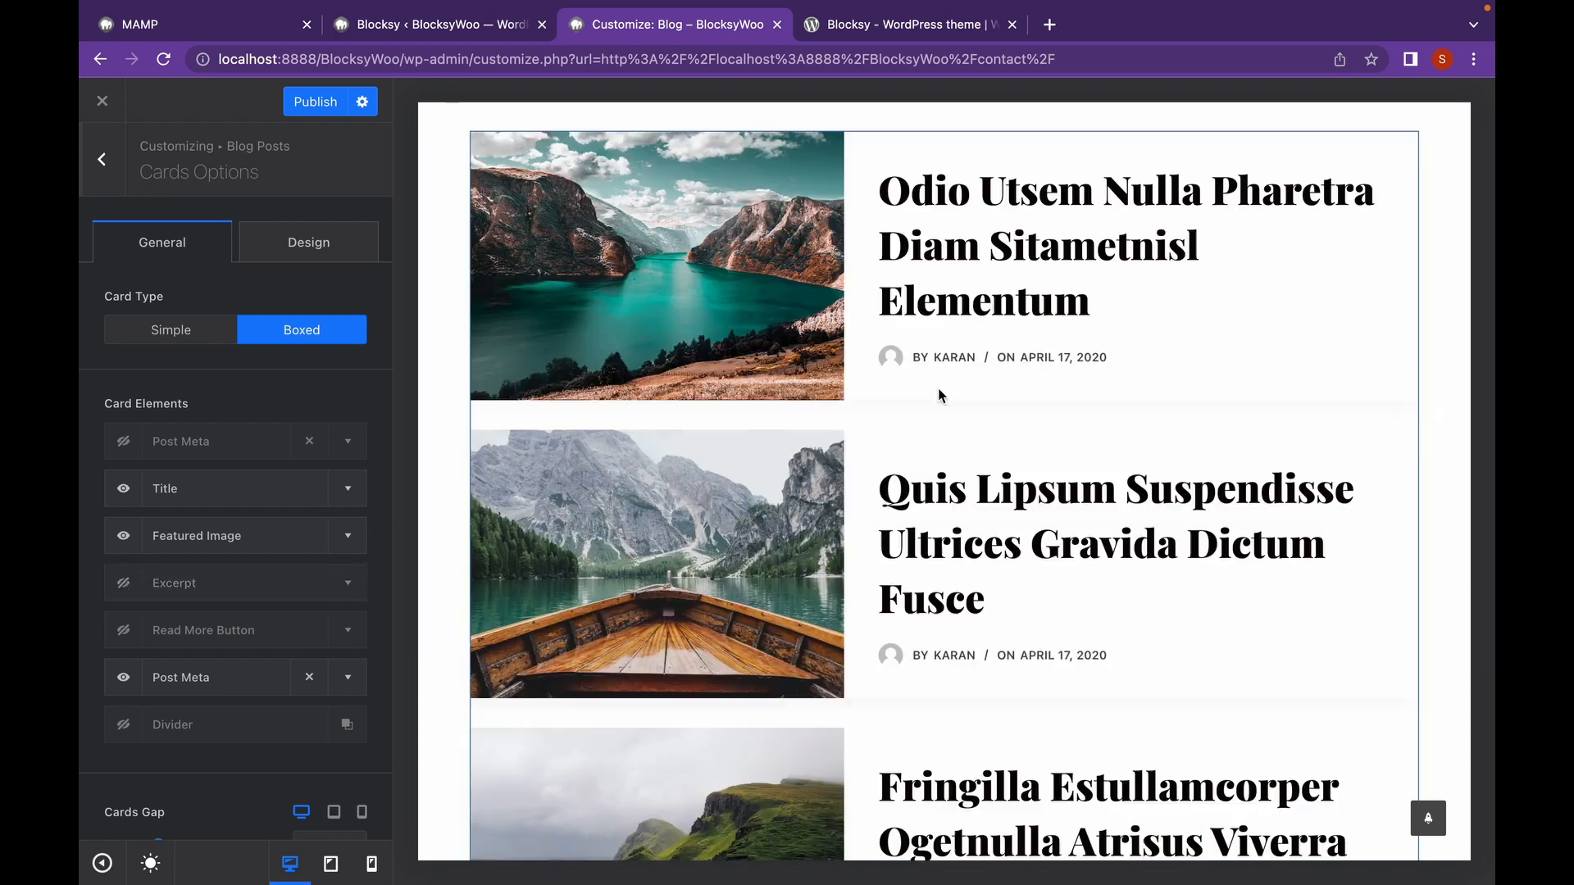
scroll(286, 571, down, 2)
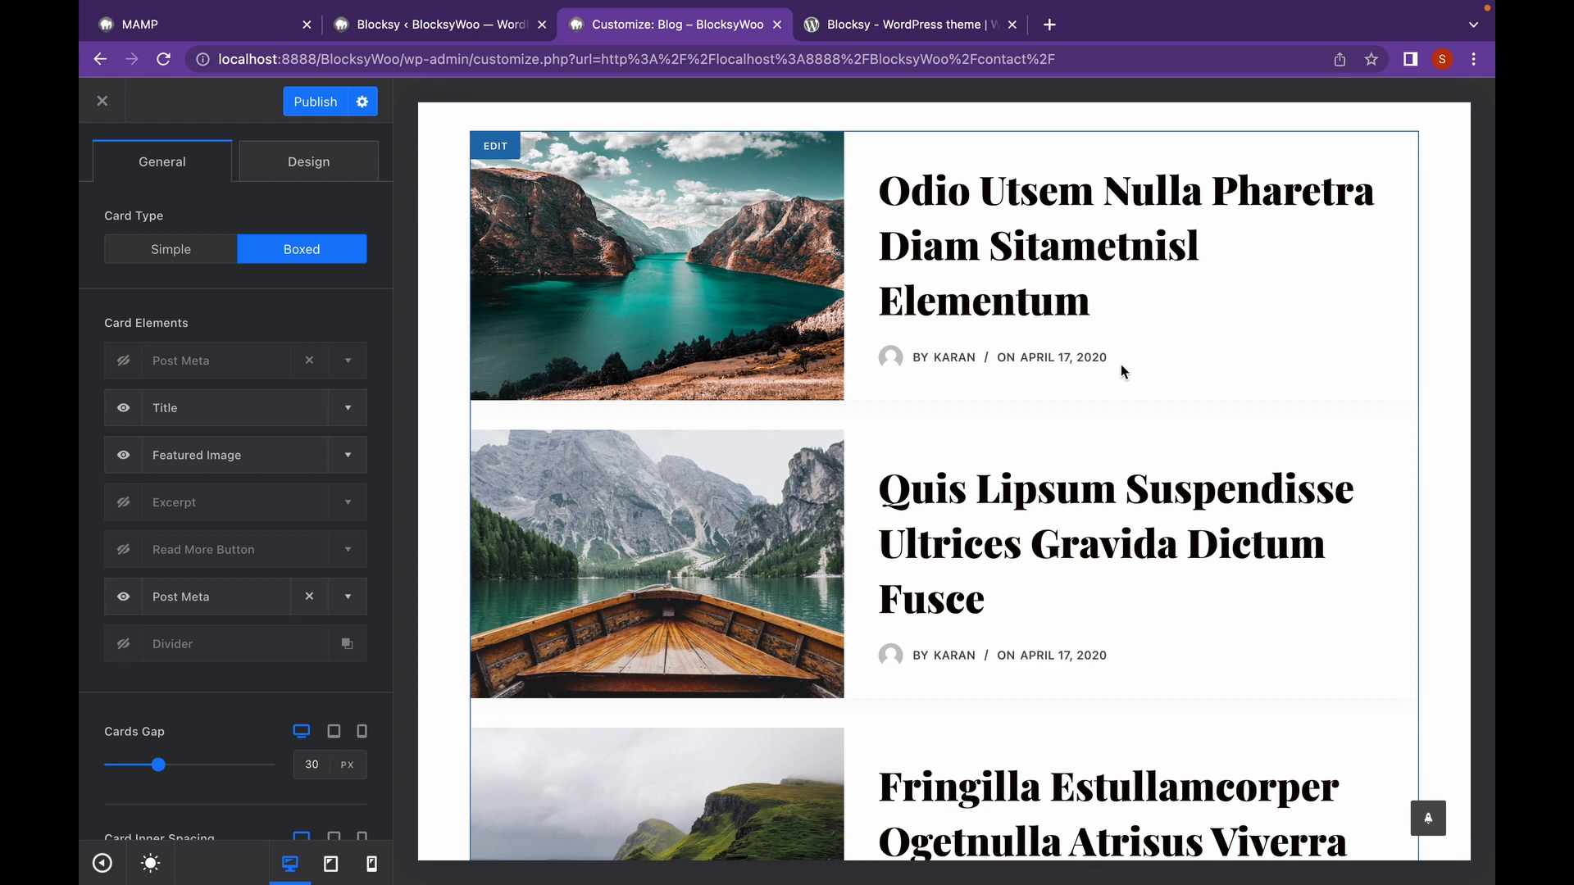
click(124, 598)
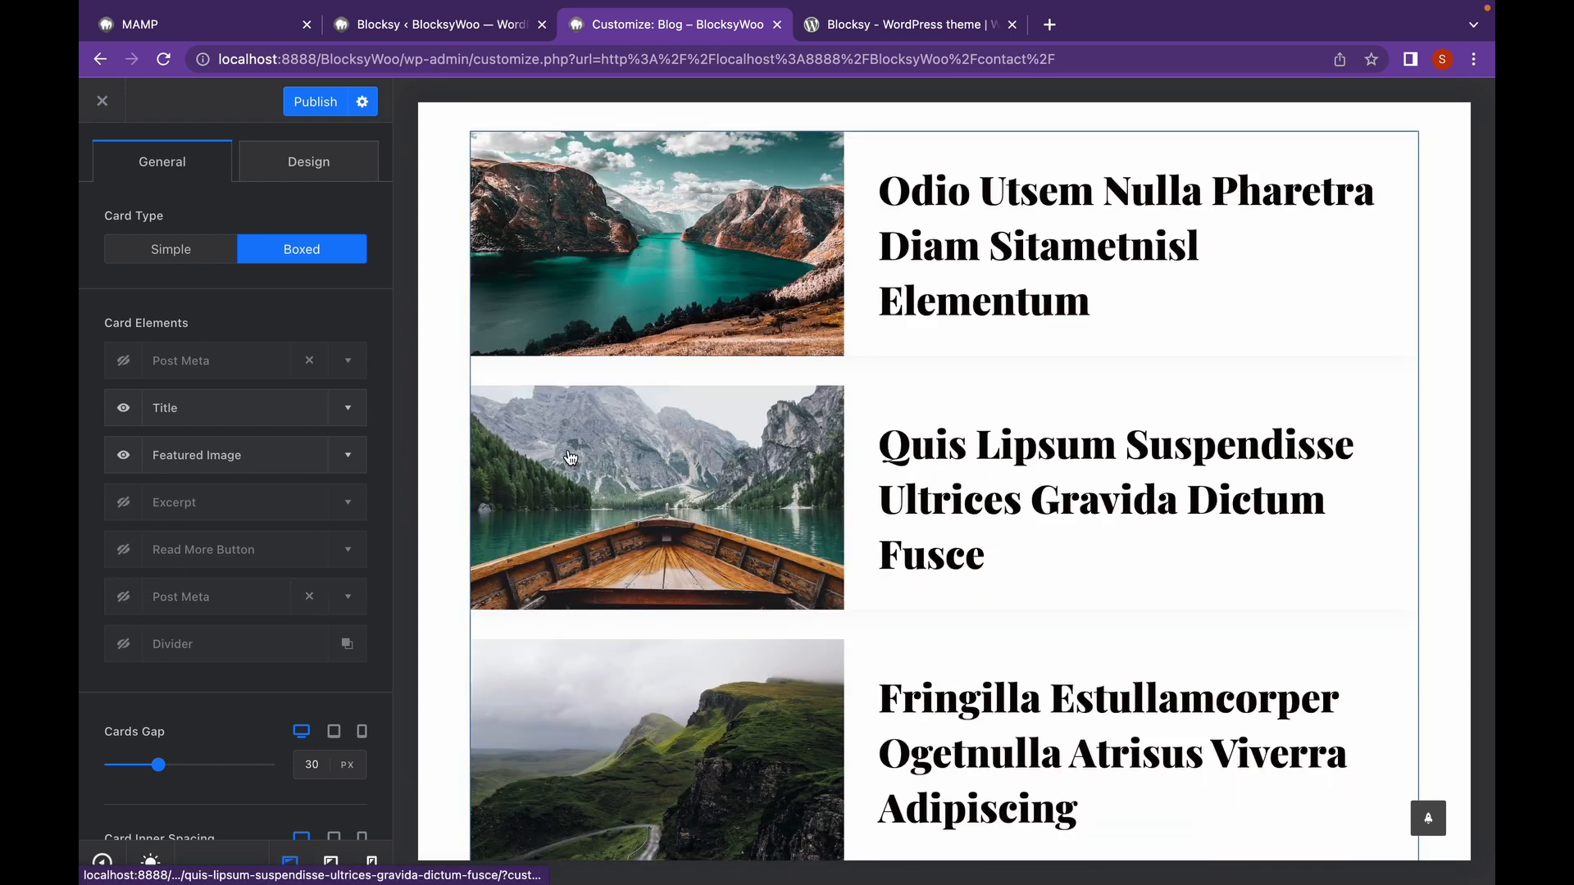
scroll(199, 543, down, 5)
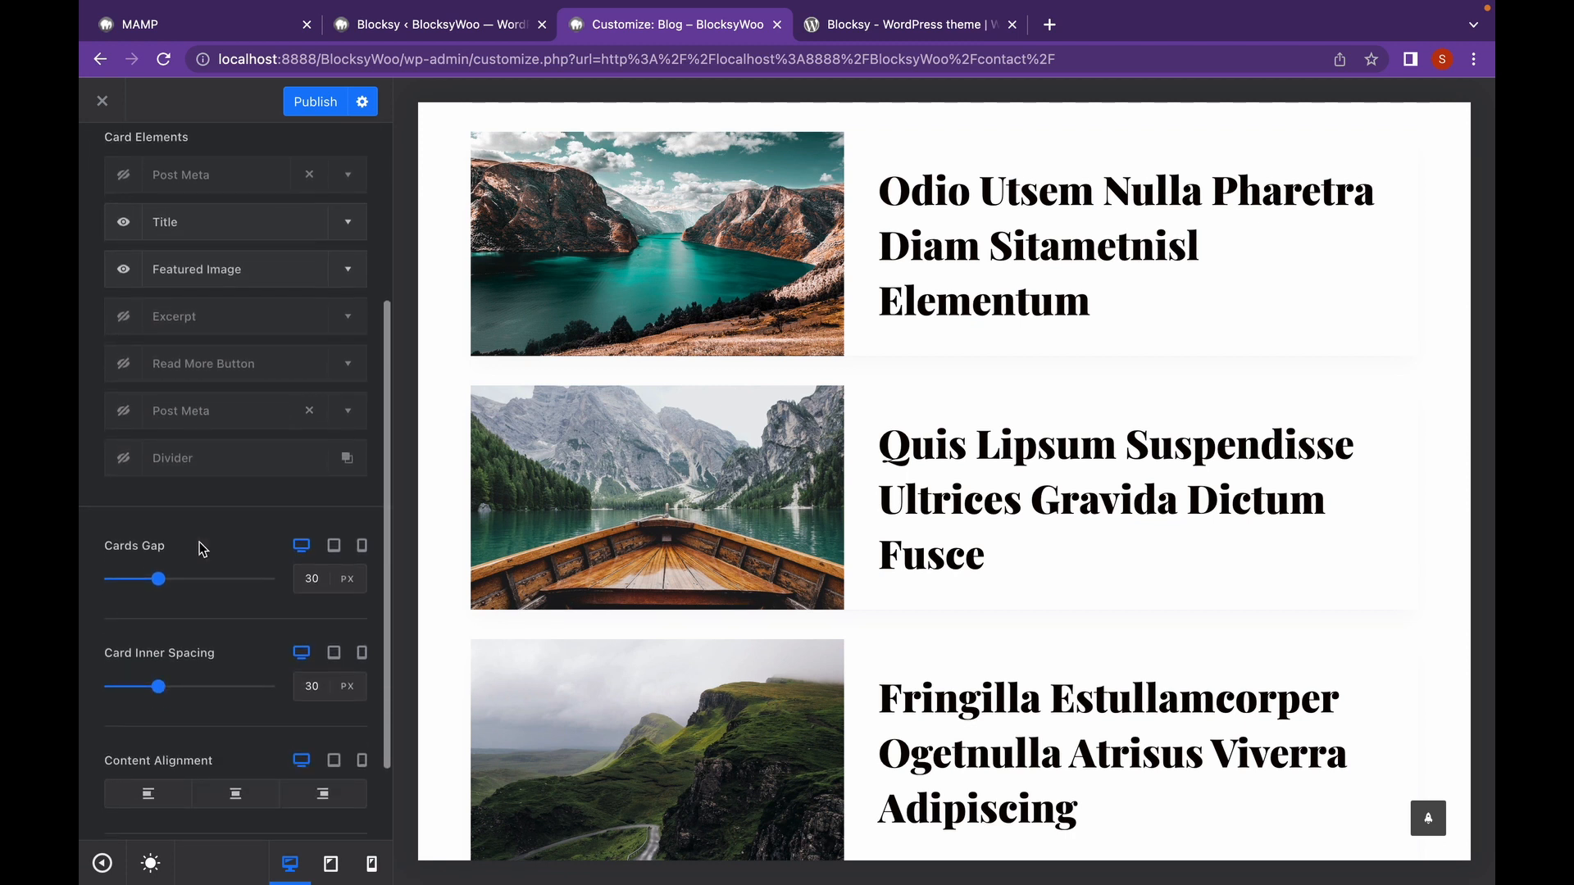
scroll(162, 579, down, 3)
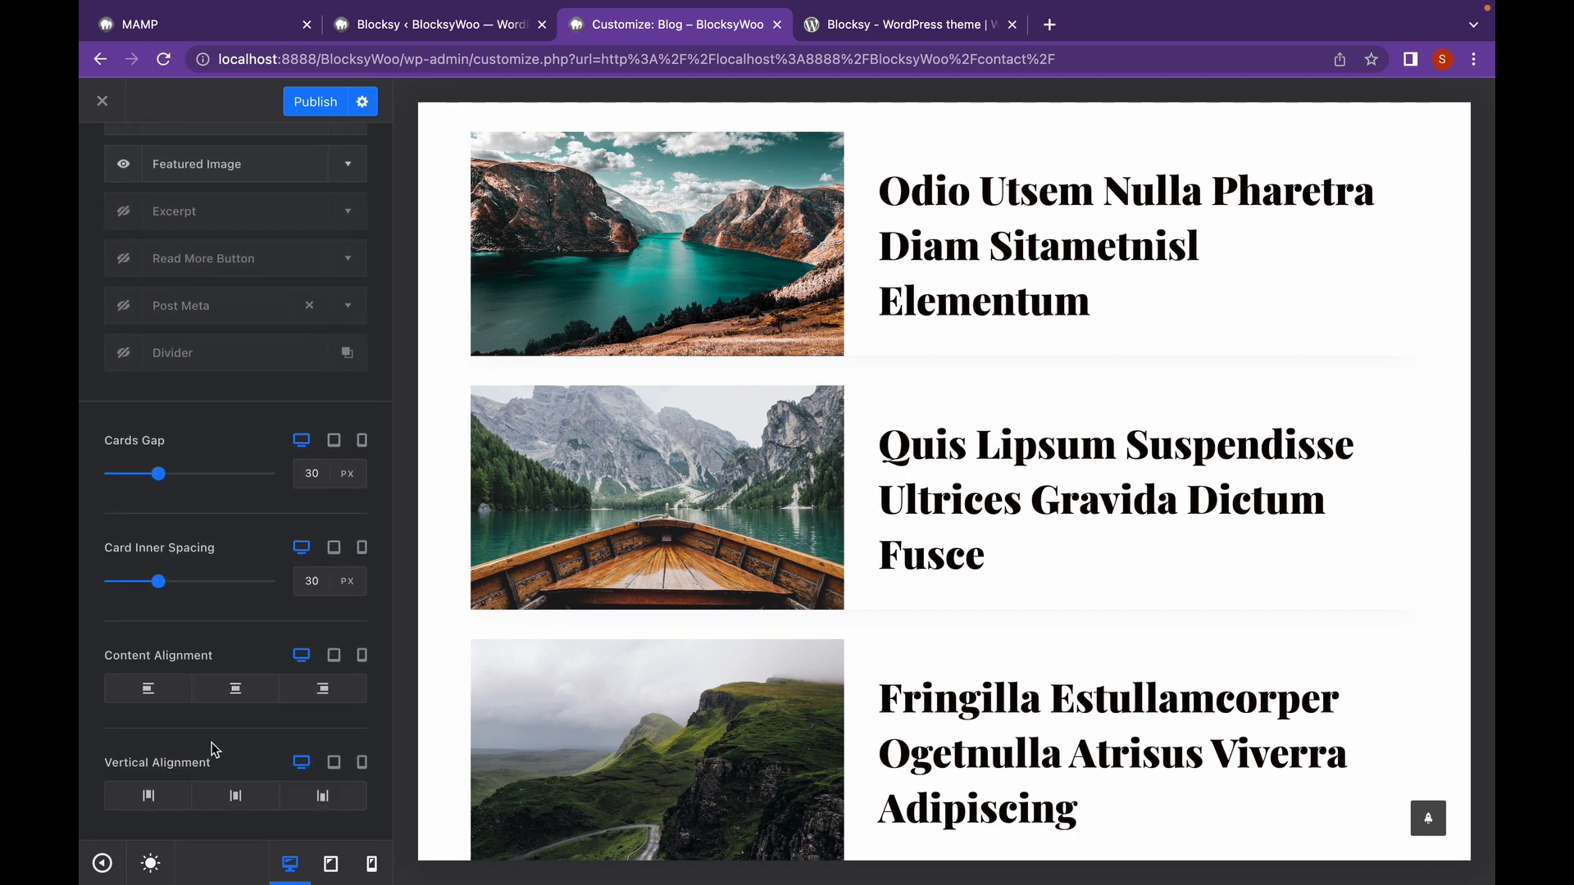
scroll(212, 671, up, 9)
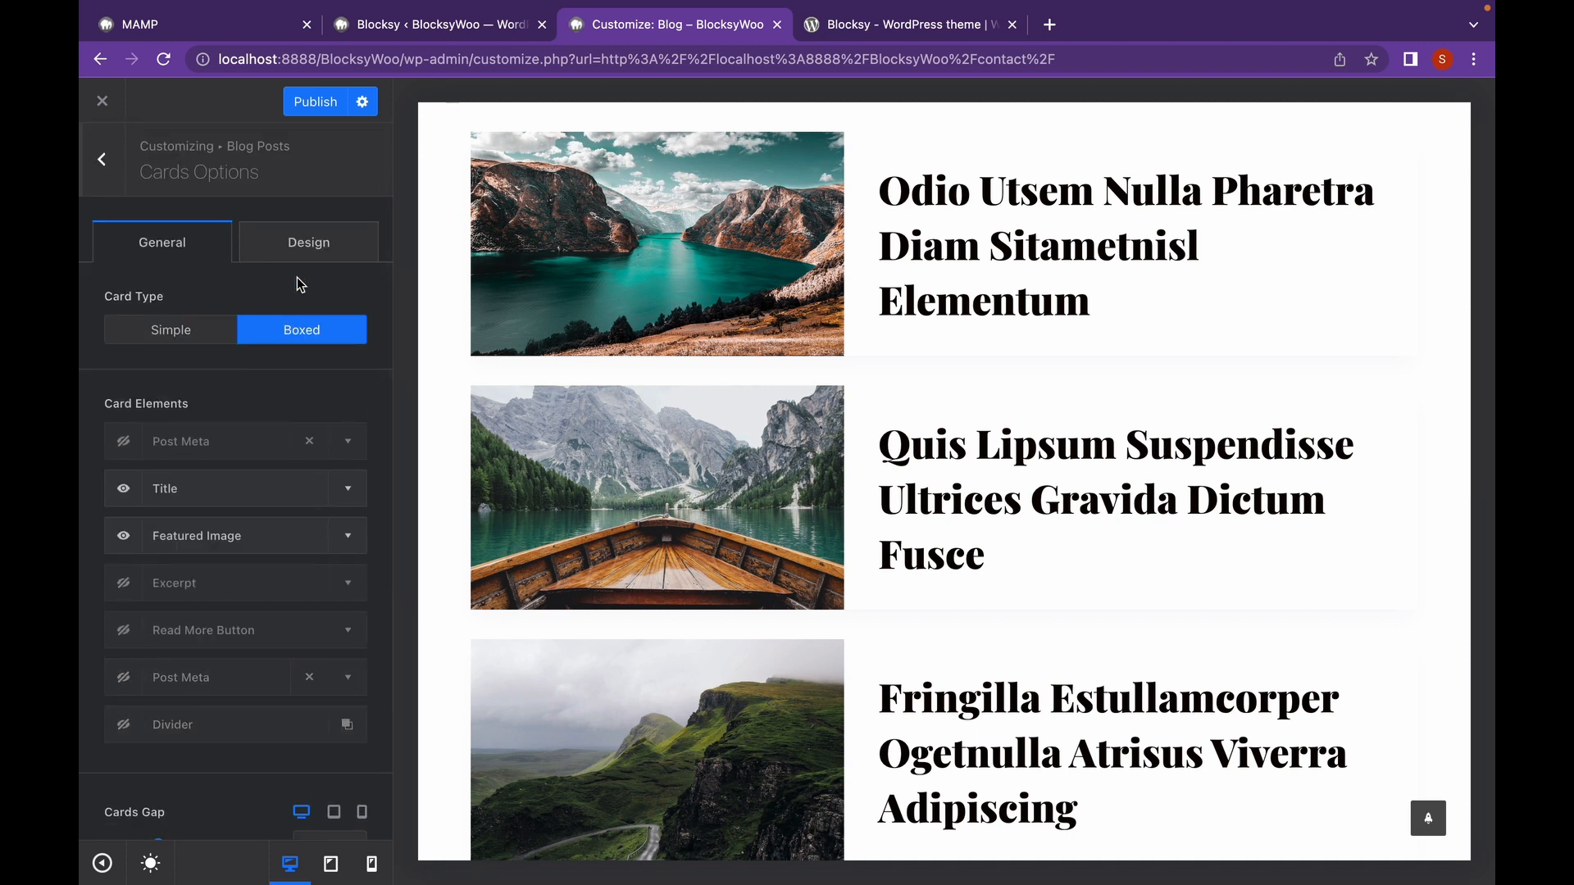
Browse the post cards' Design styling options, then go back to the Blog Posts panel.
click(309, 261)
scroll(240, 495, down, 4)
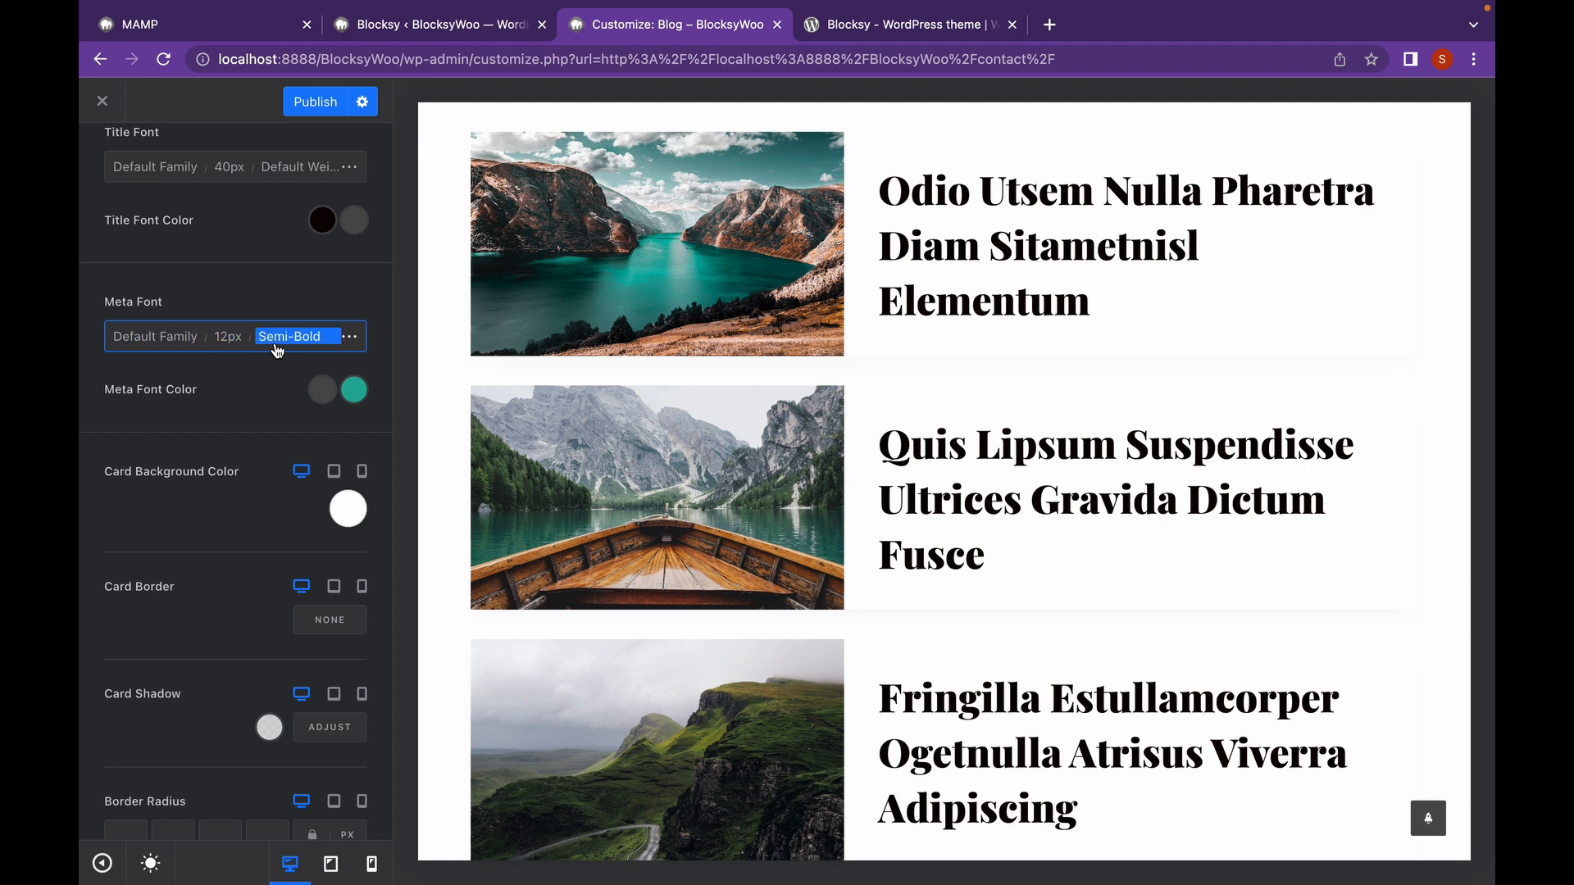
scroll(246, 441, down, 2)
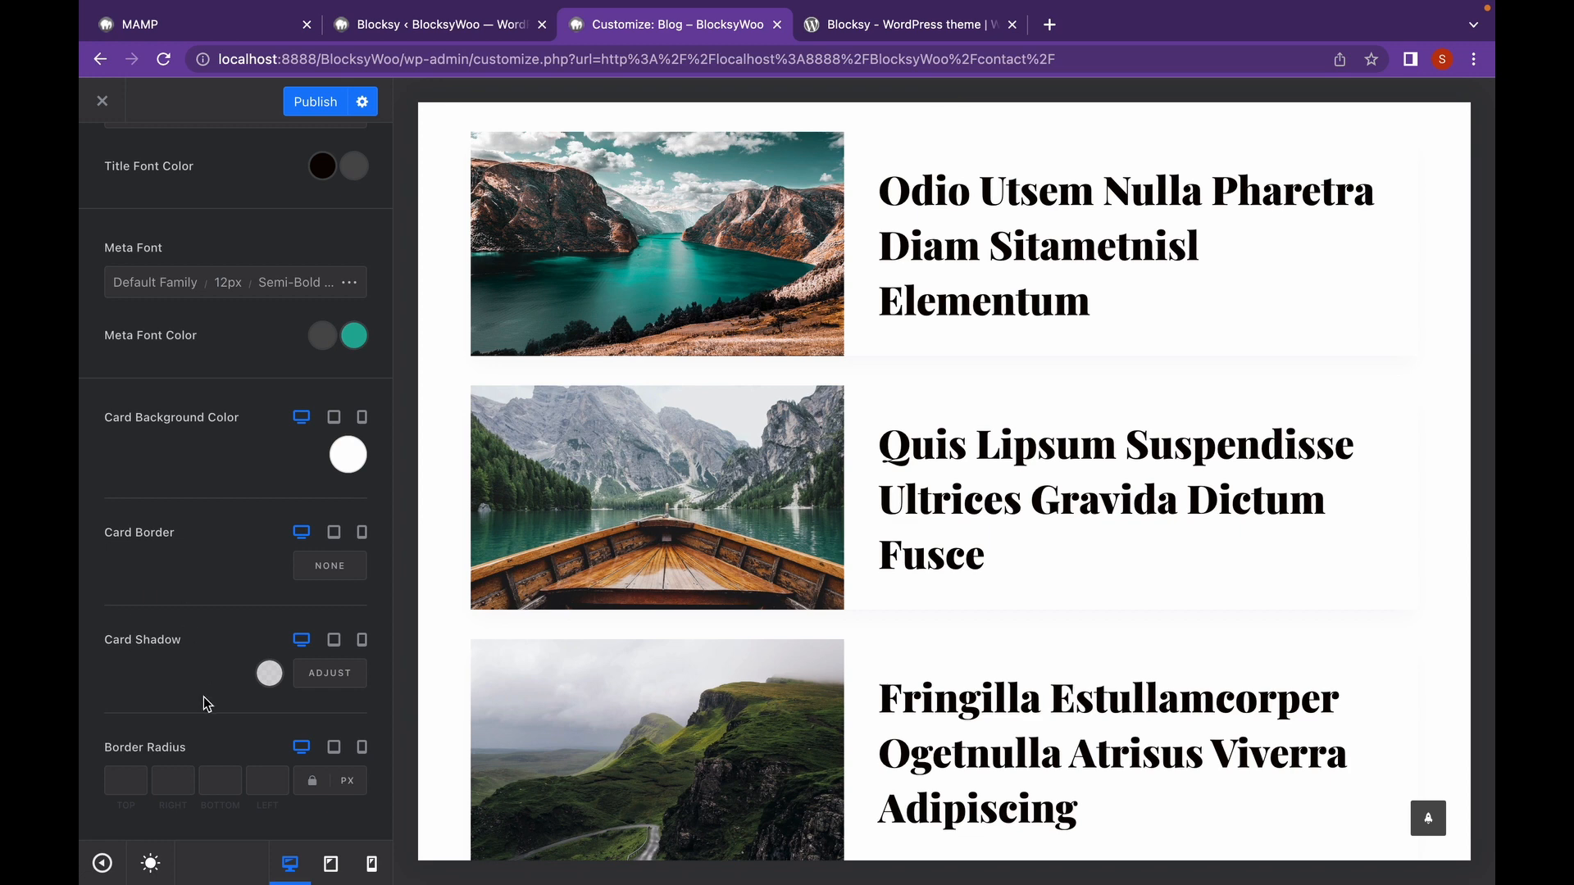
scroll(213, 524, up, 5)
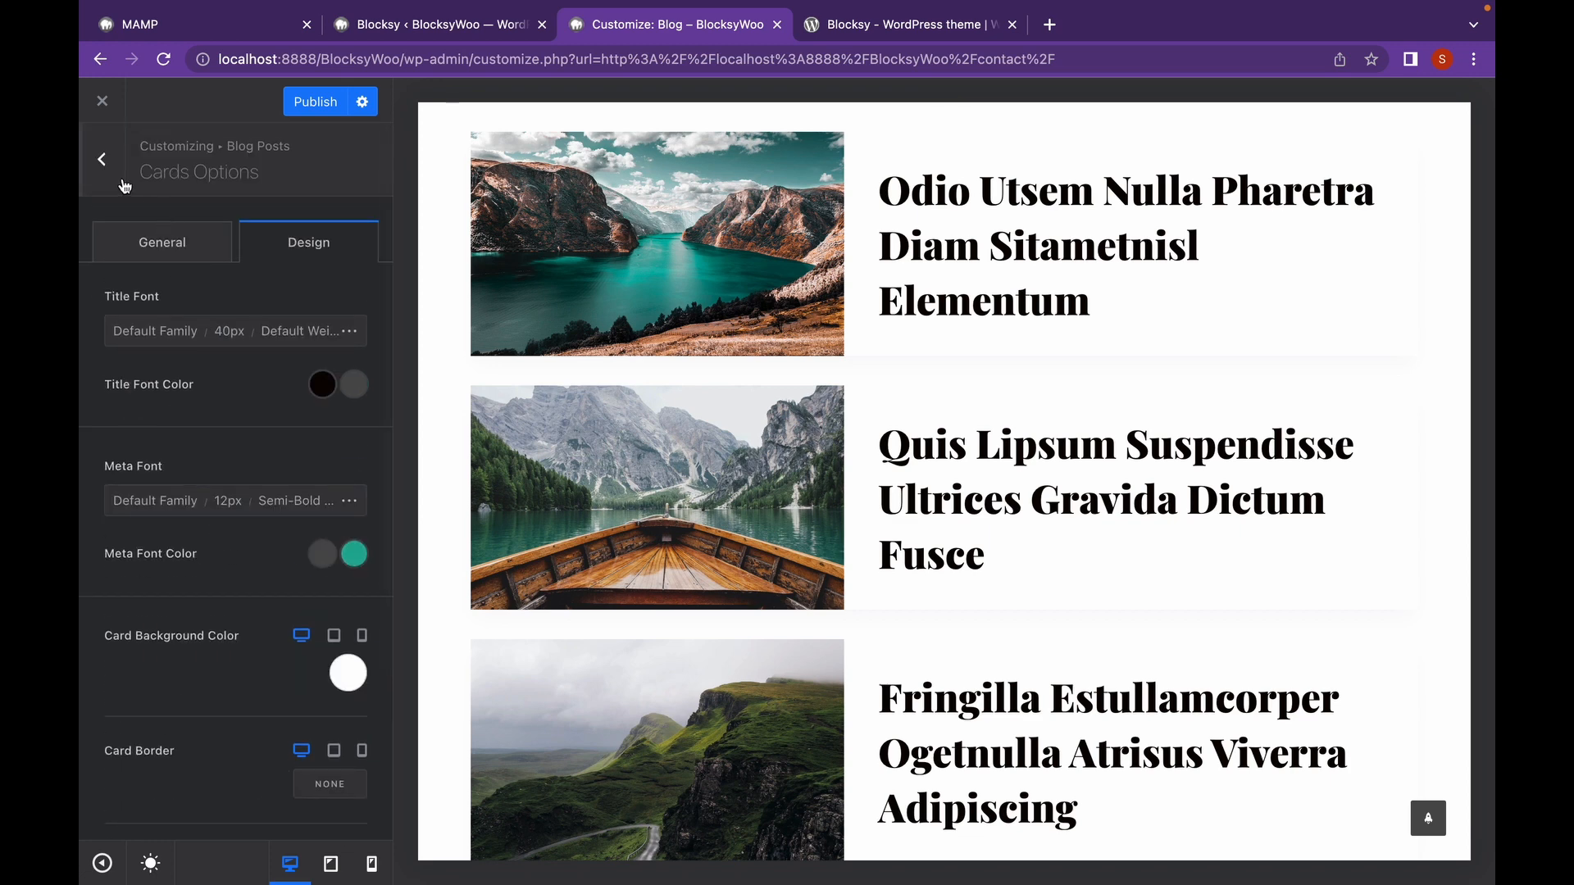
click(102, 155)
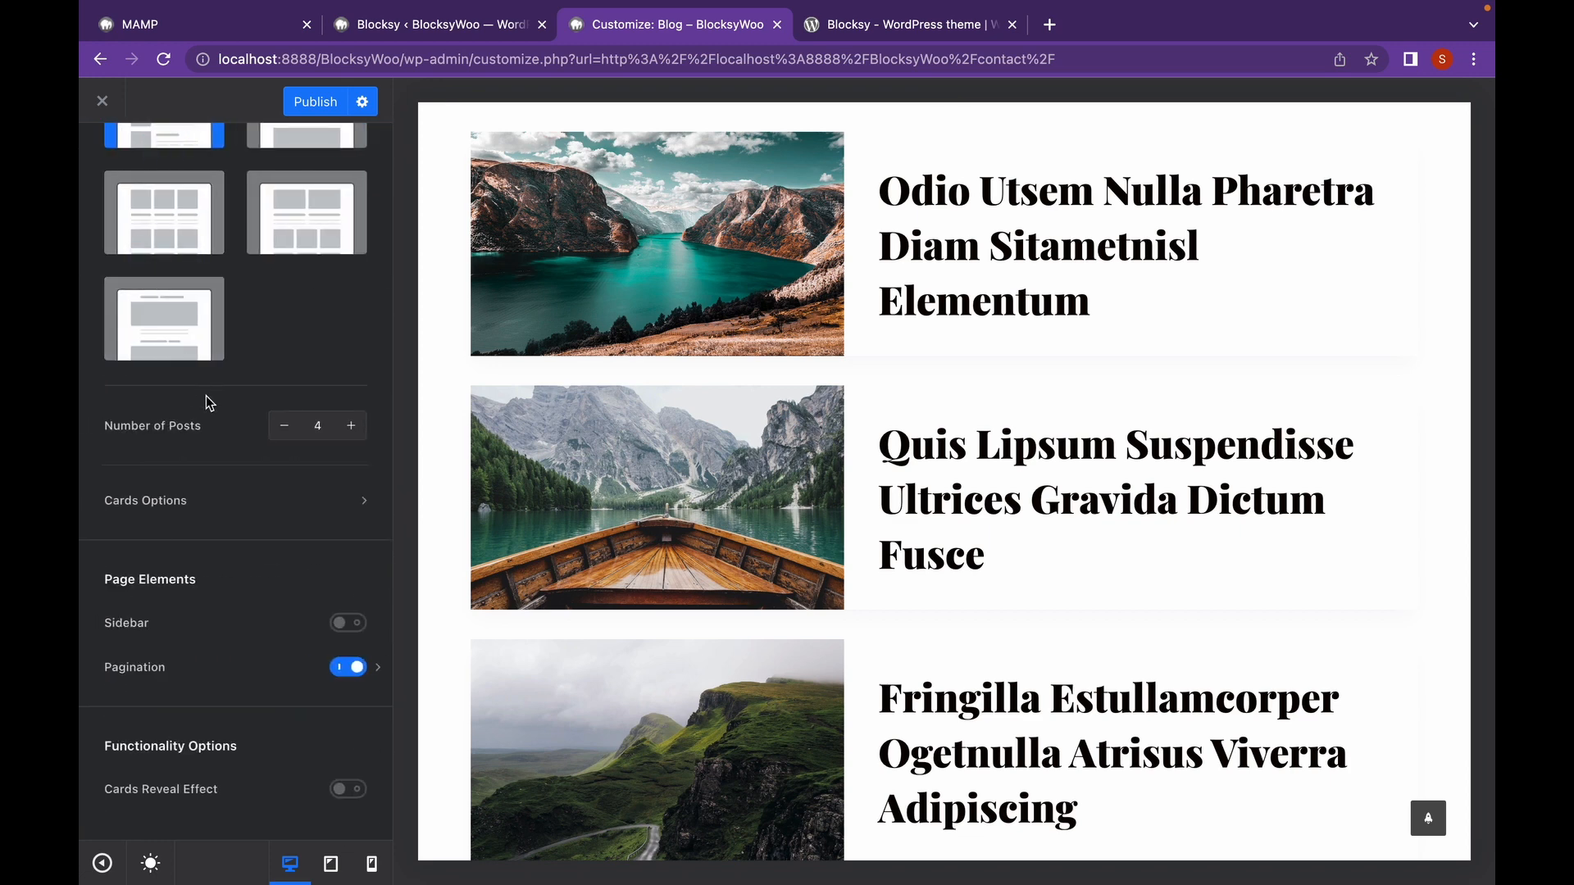
Try the blog page sidebar and its position settings, then switch the sidebar off.
click(336, 627)
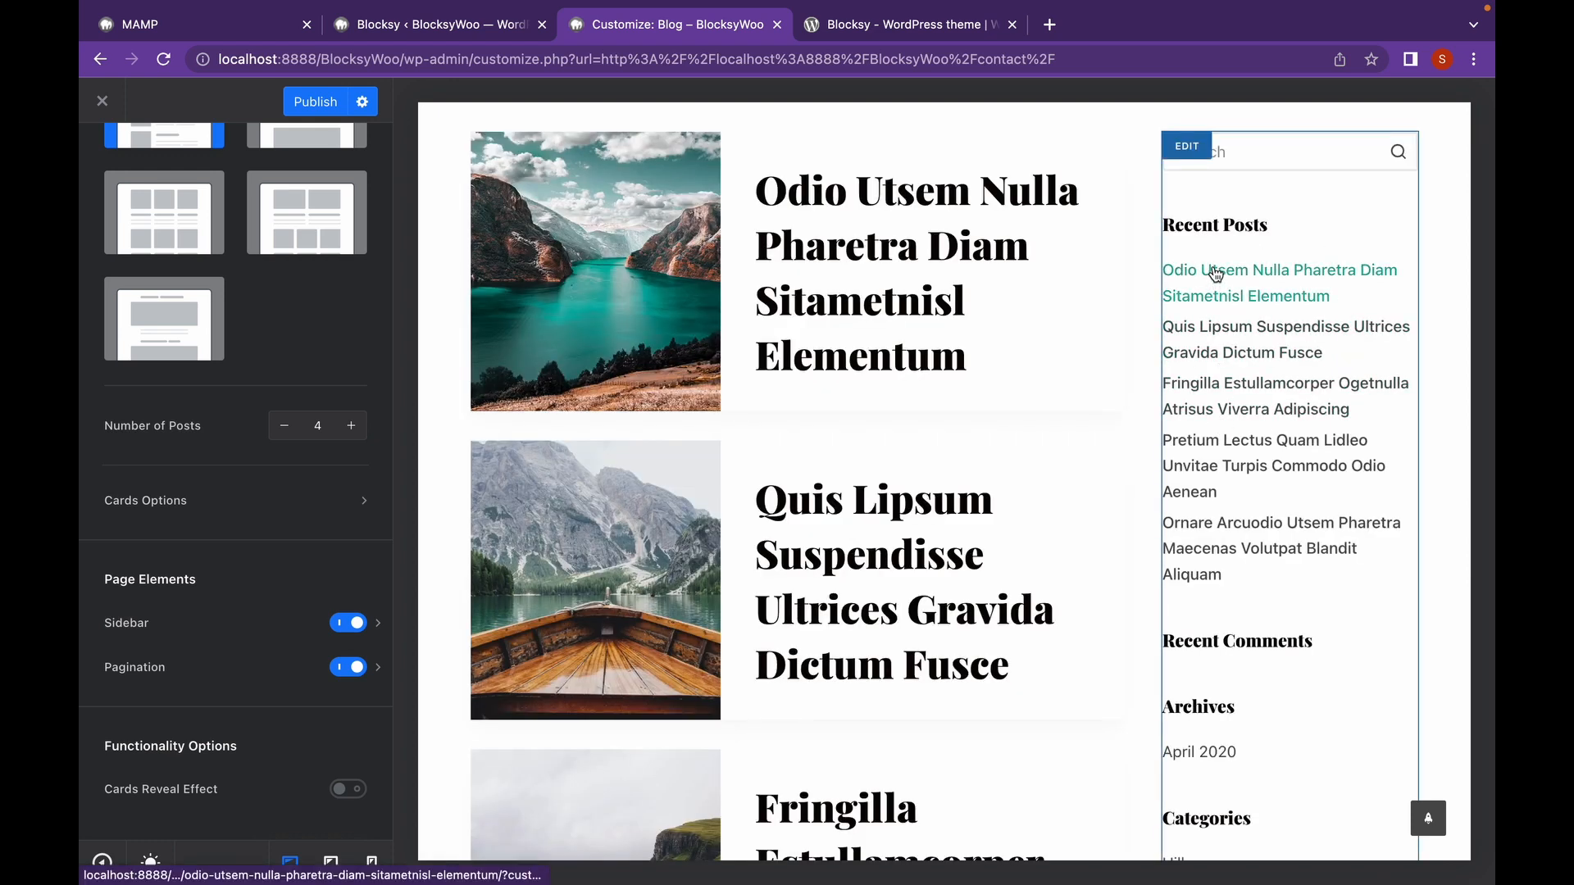
scroll(1195, 405, down, 3)
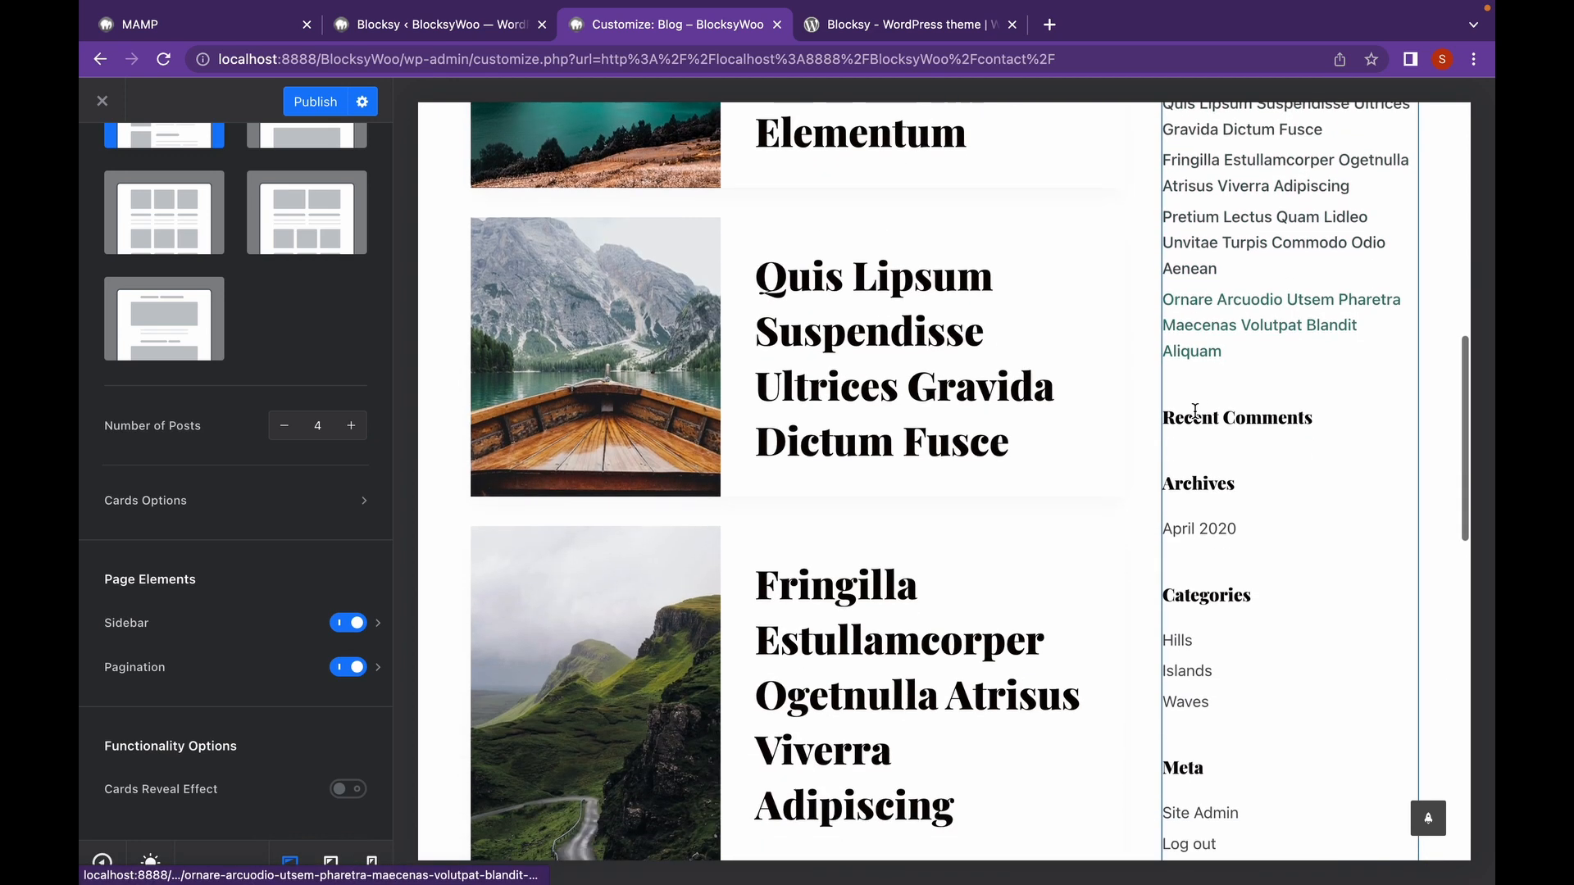
scroll(1213, 418, down, 3)
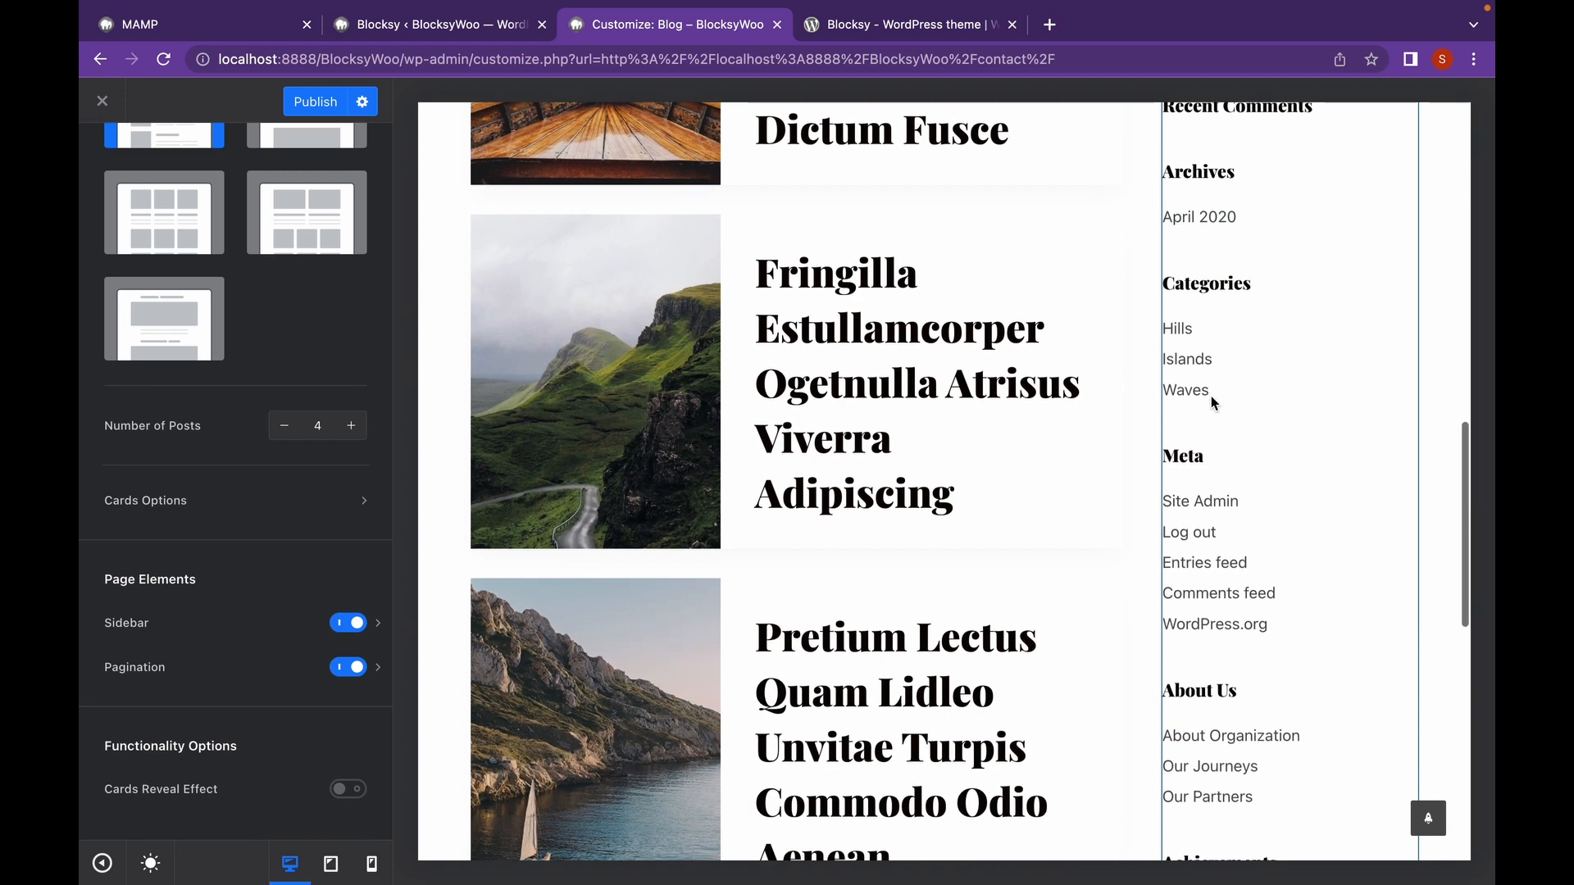
scroll(1212, 400, down, 3)
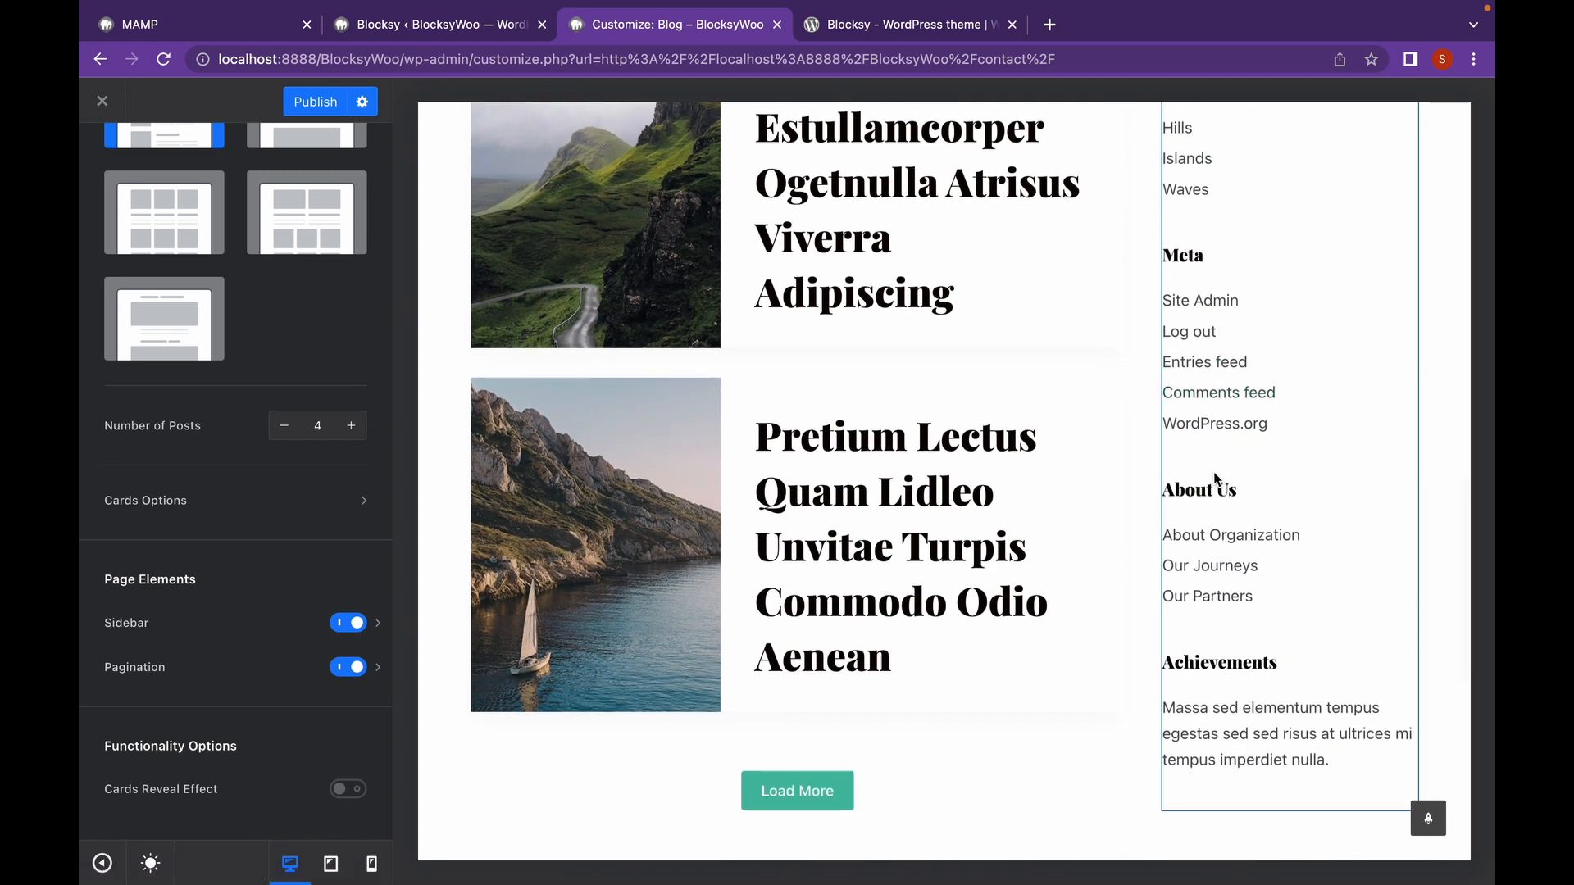
scroll(1216, 479, down, 3)
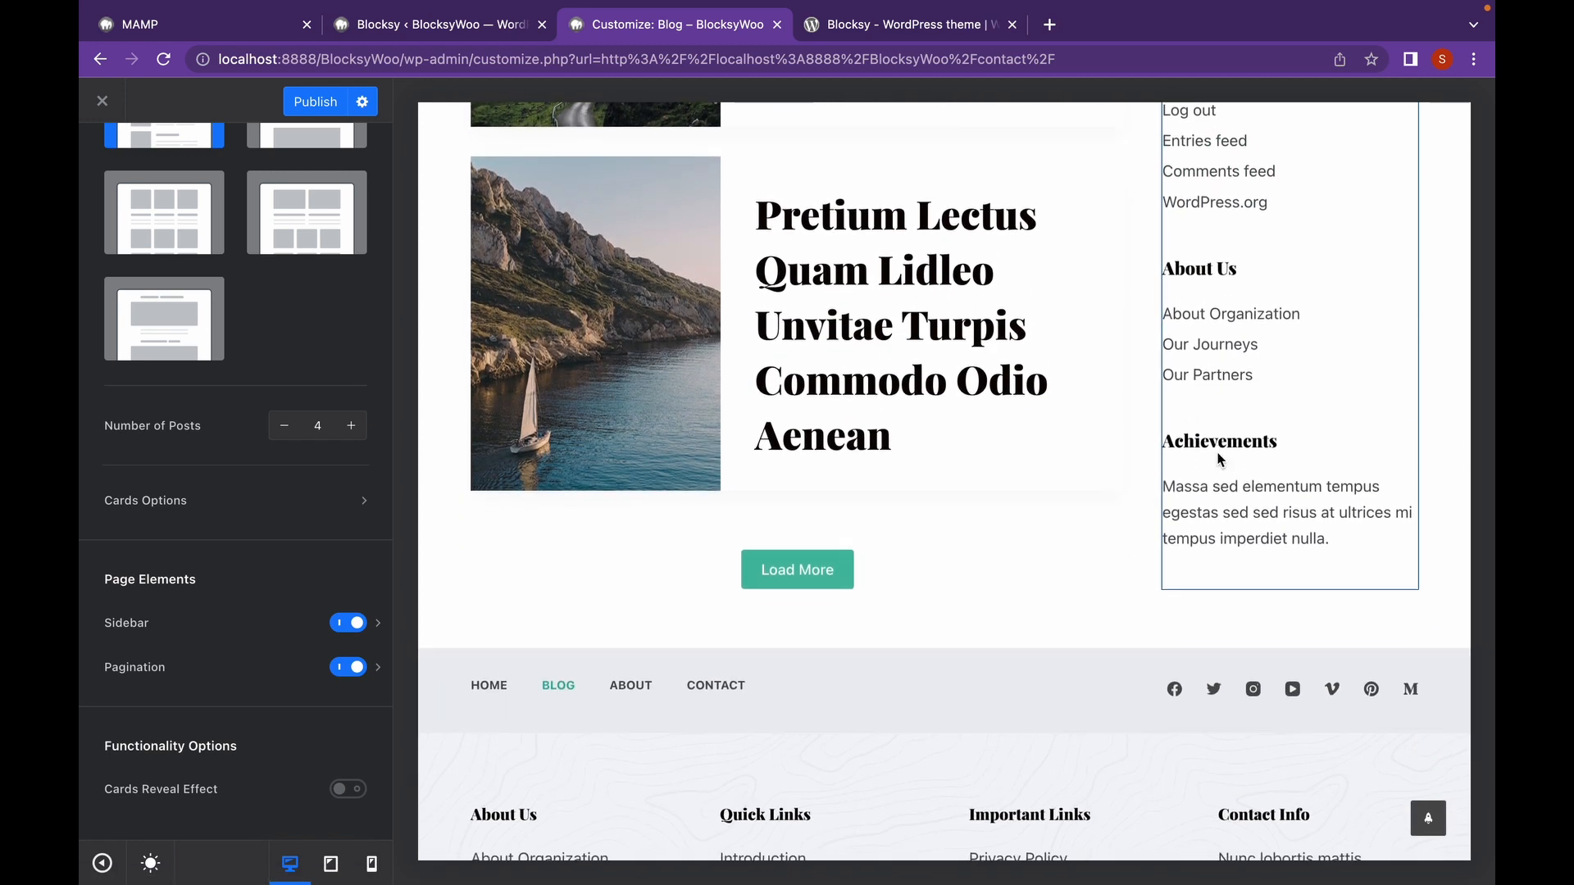
click(379, 628)
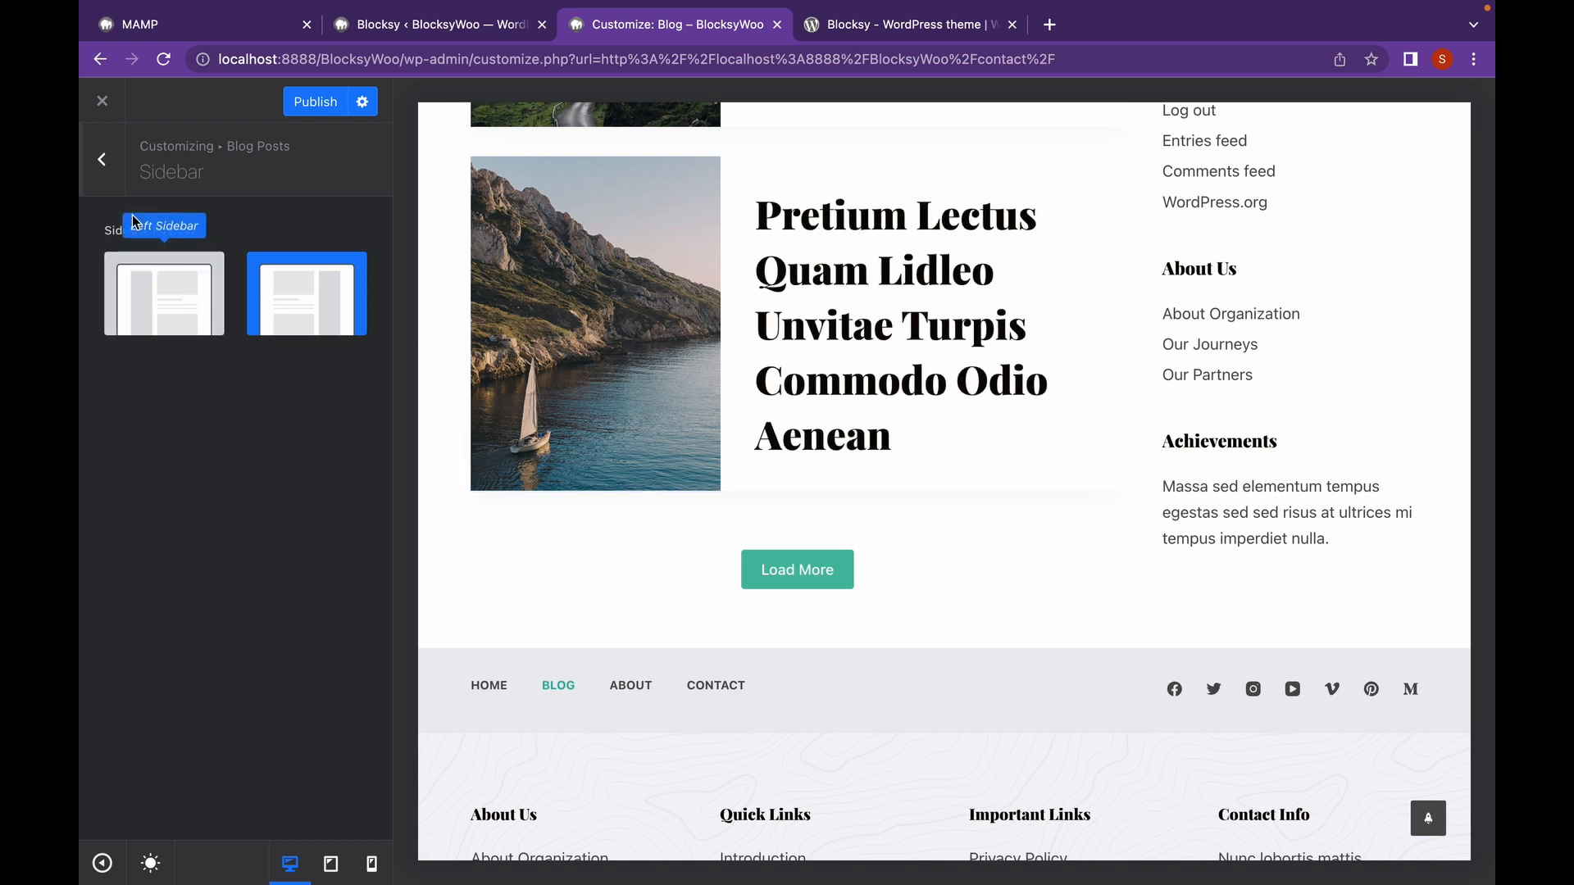
click(116, 186)
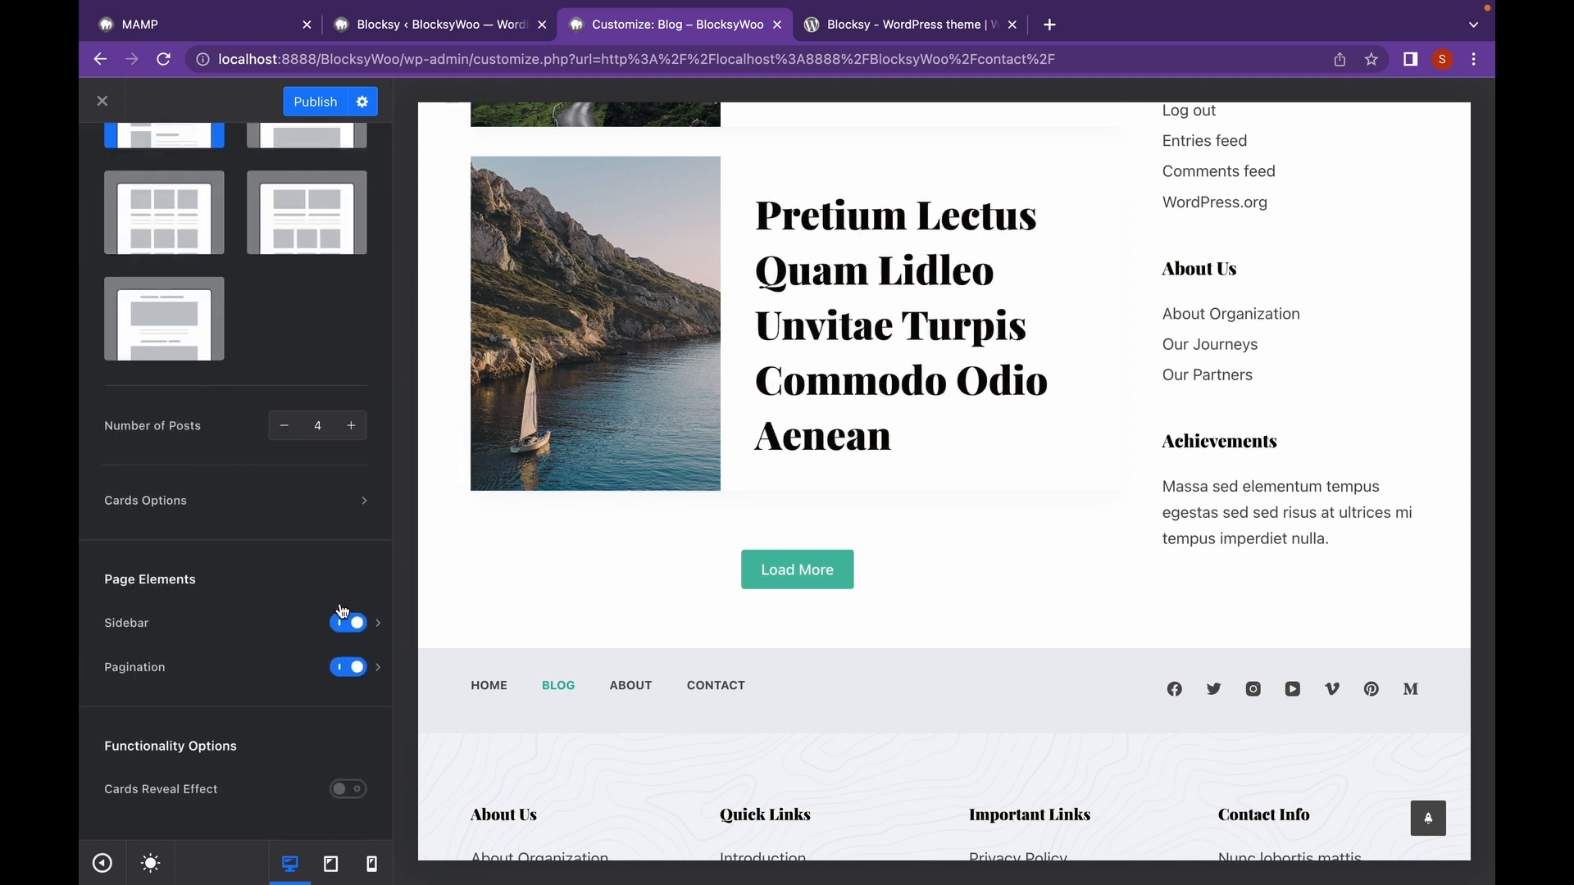
click(345, 626)
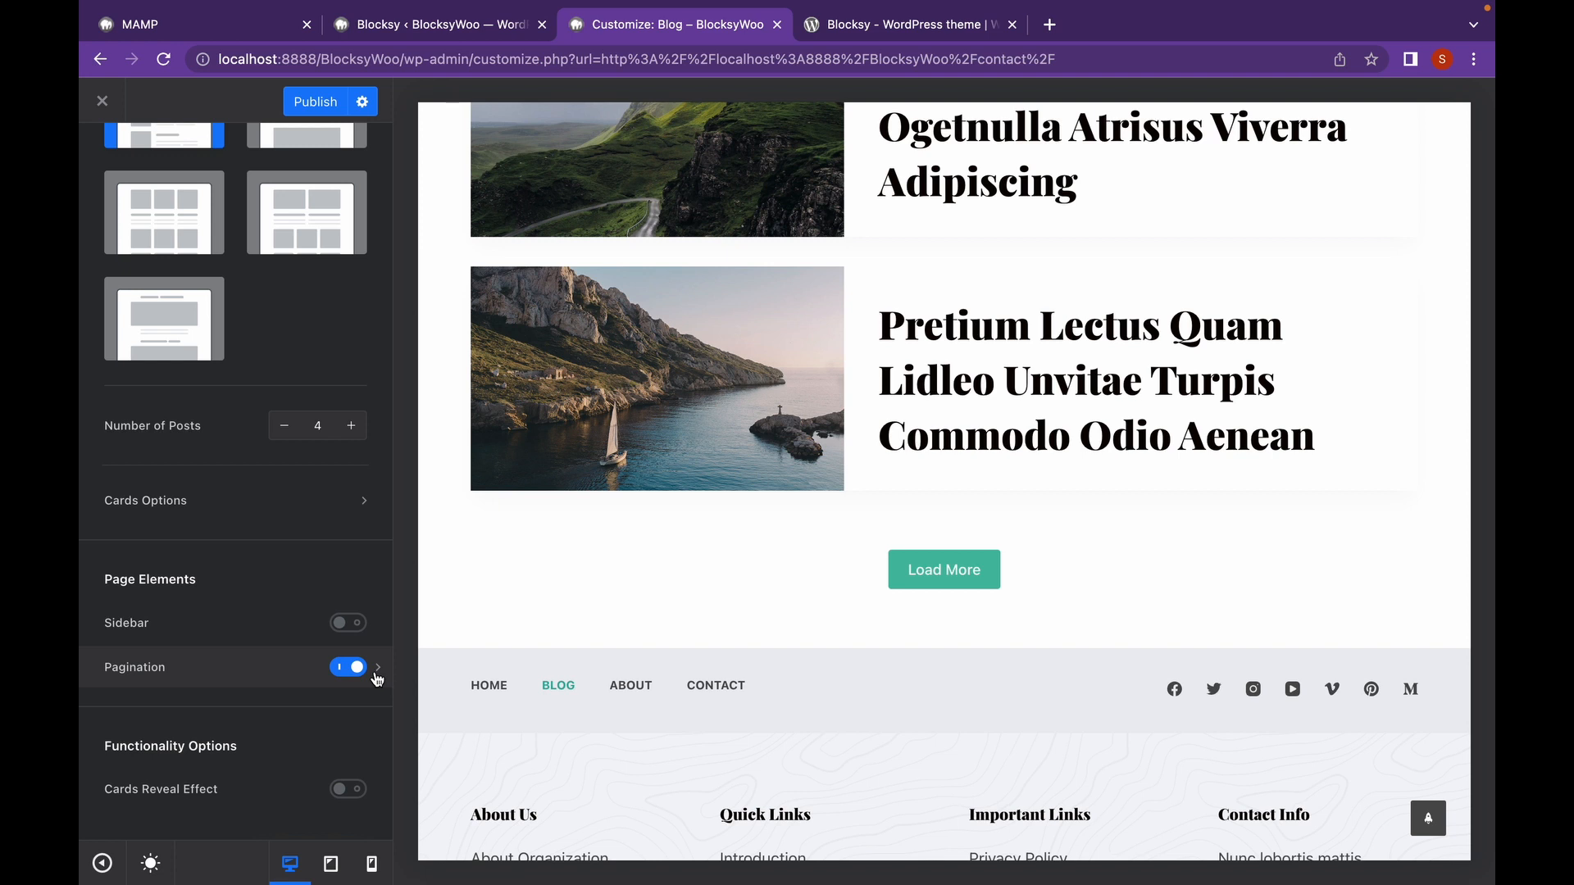
Keep Load More pagination, change its button label to 'Show More', and view the button's design settings.
click(377, 672)
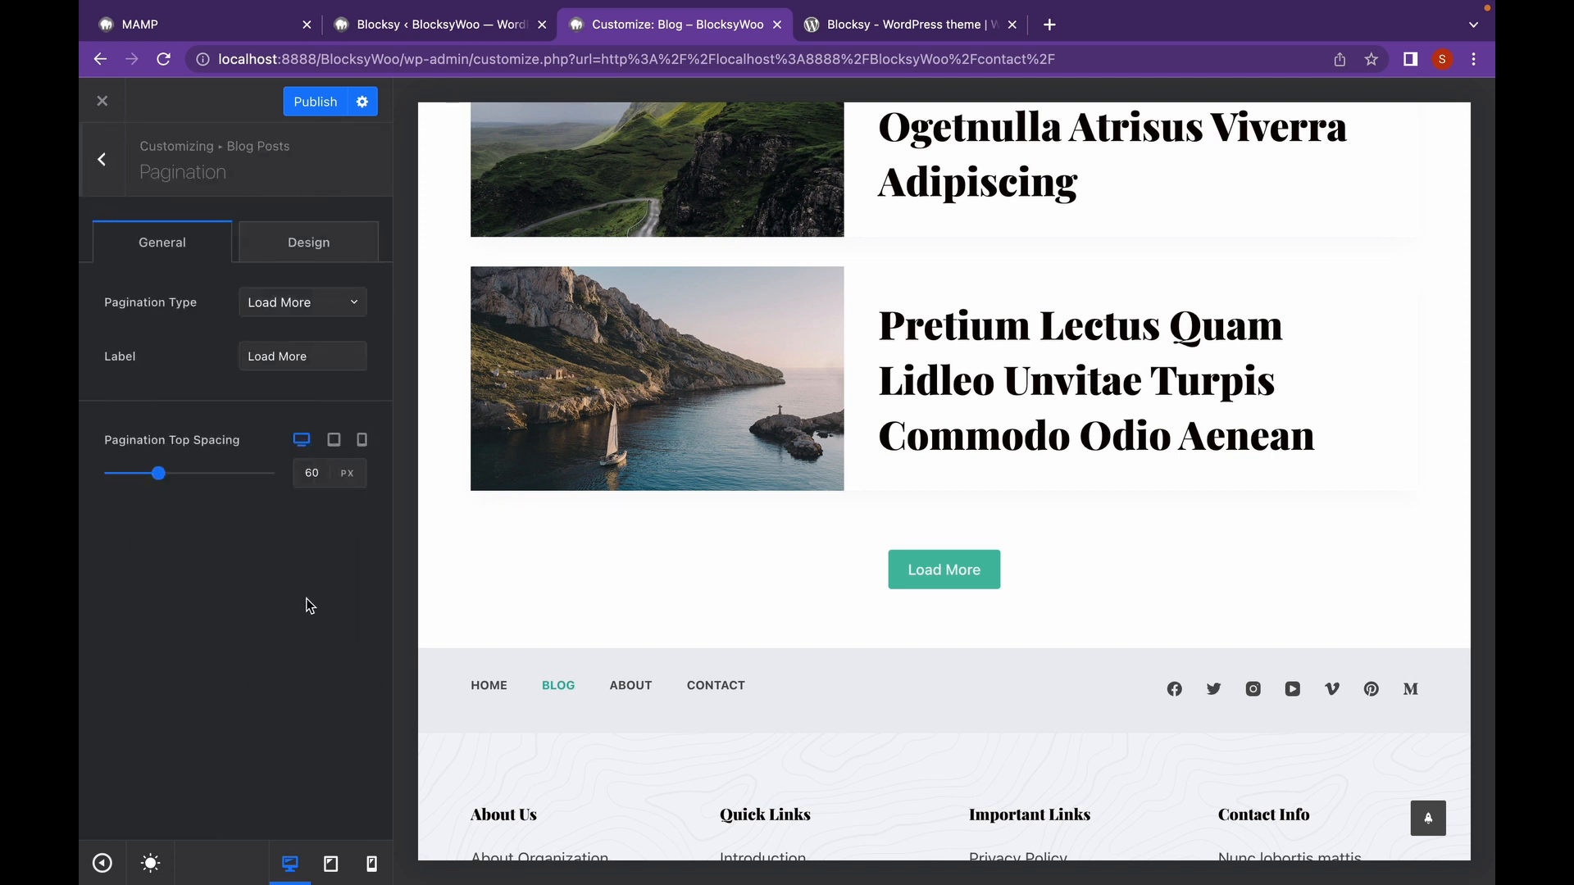
click(303, 310)
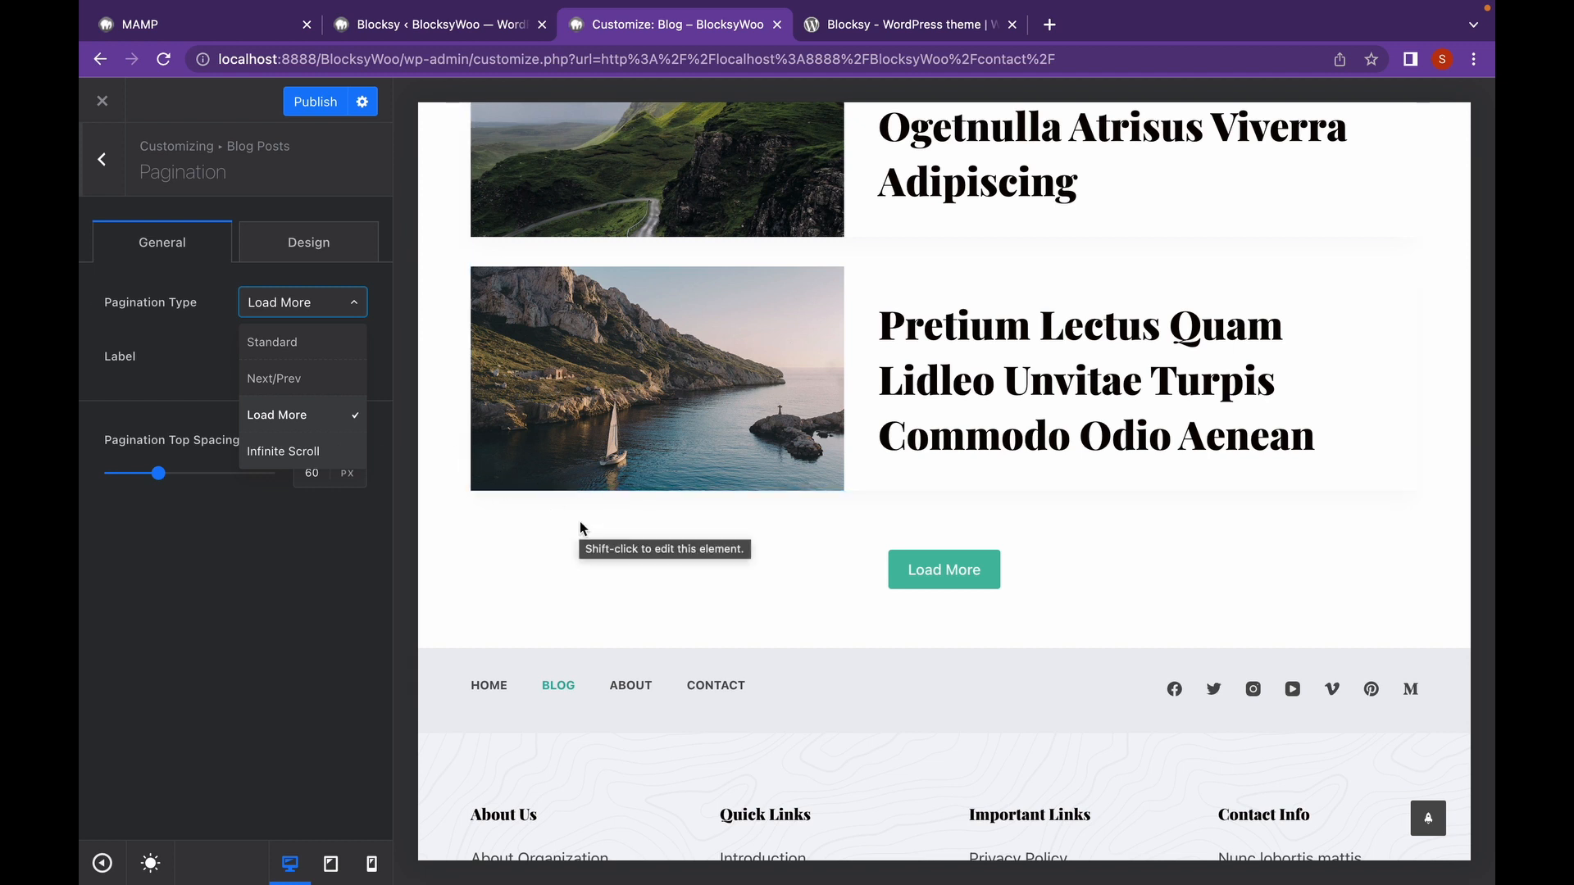
click(238, 538)
click(299, 356)
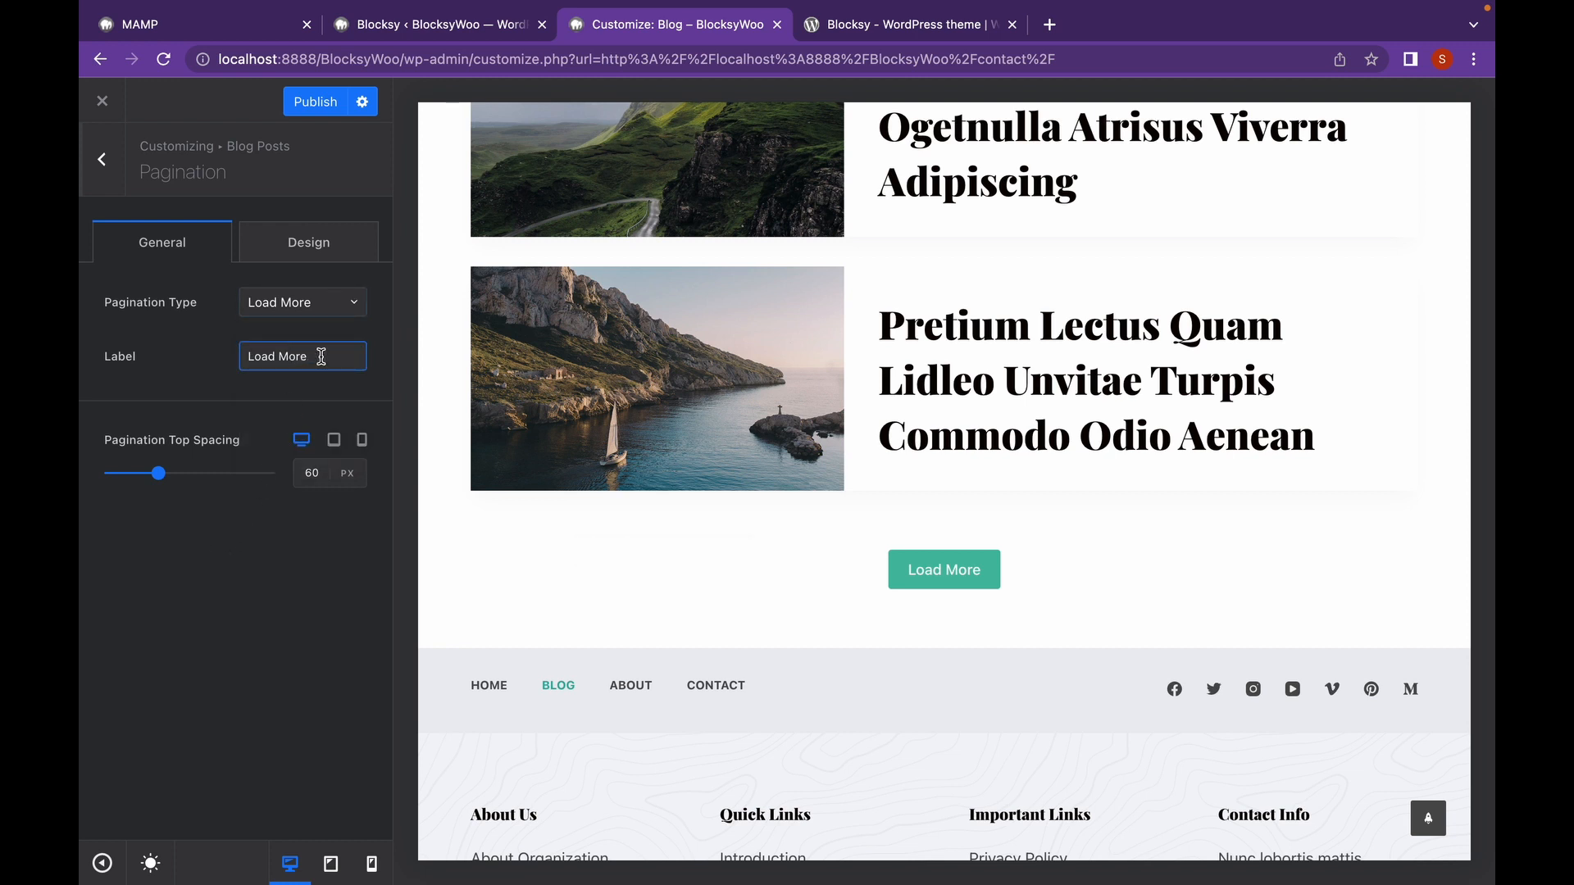
drag(322, 355, 213, 358)
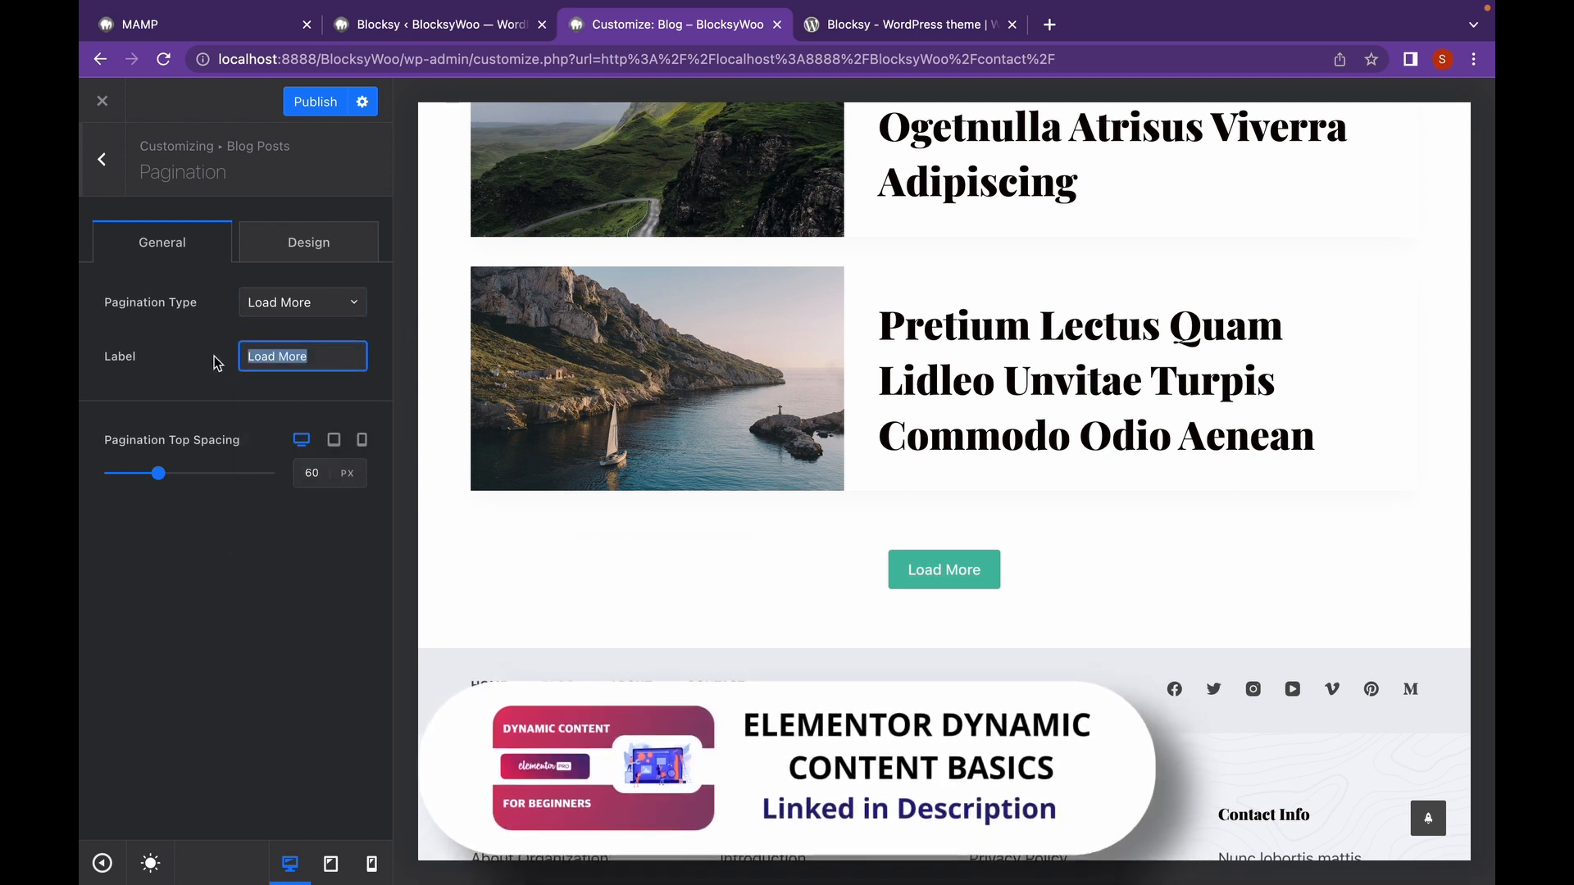
text(Show)
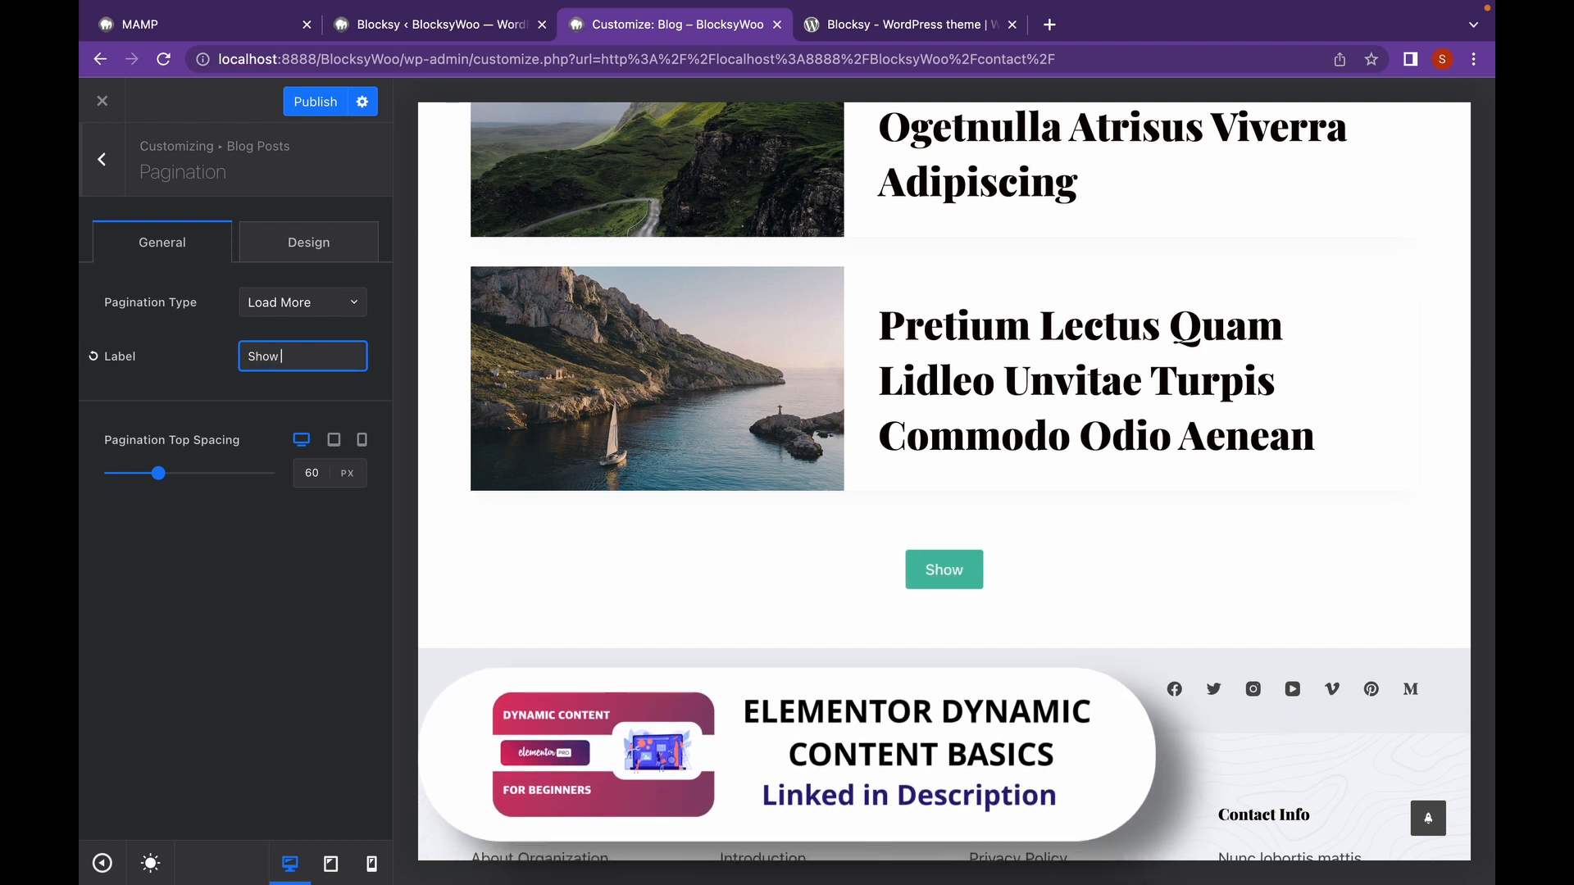
text( More)
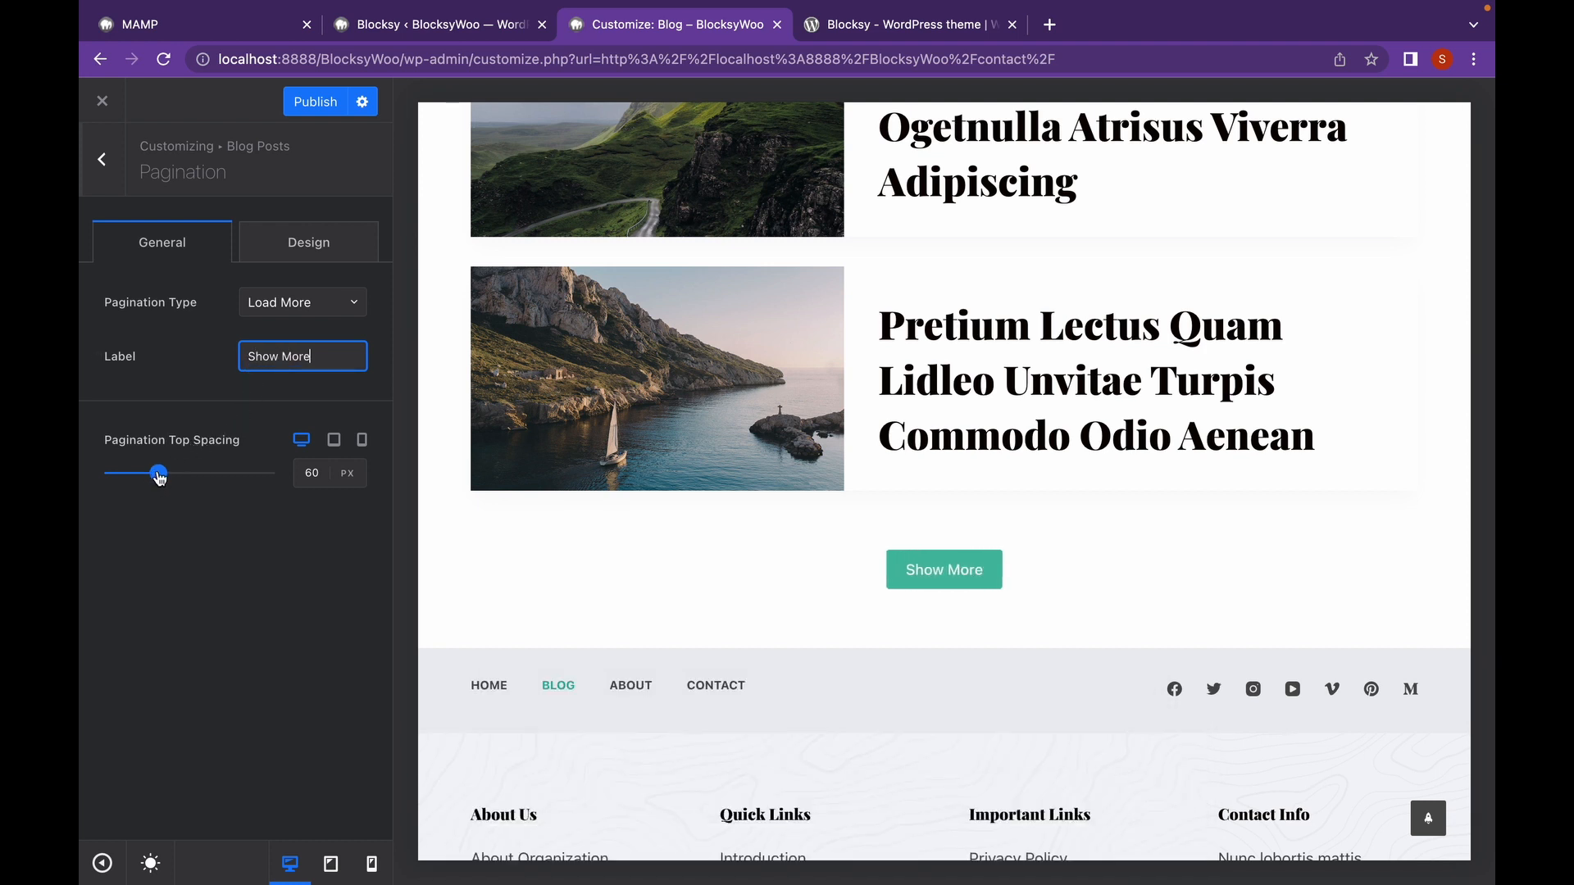
click(341, 243)
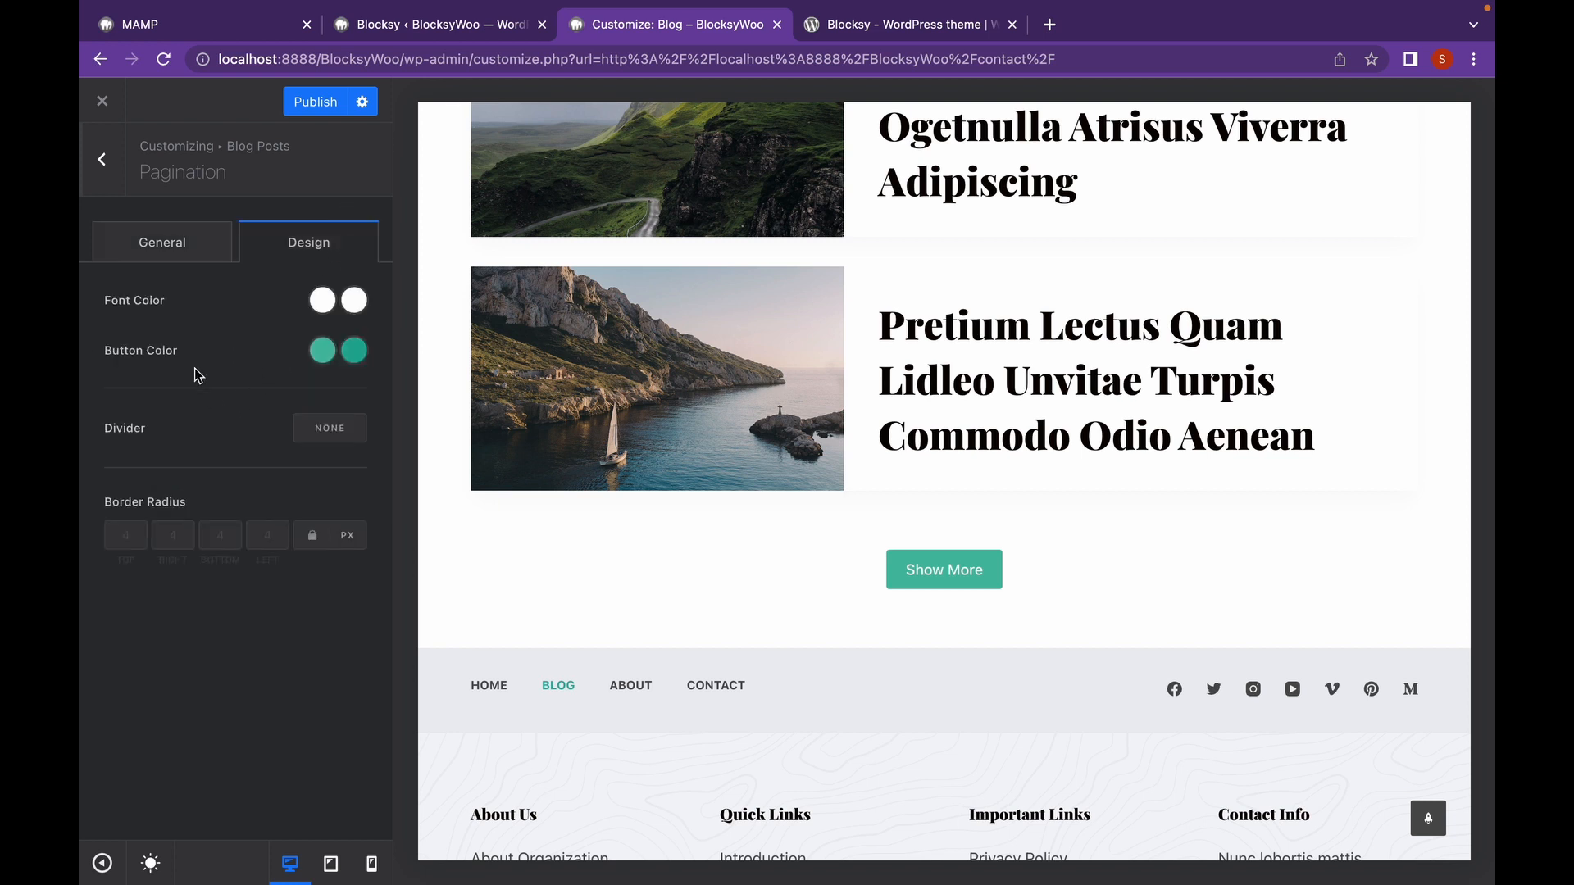
Turn on Cards Reveal Effect under Functionality Options in the Blog Posts settings.
click(106, 189)
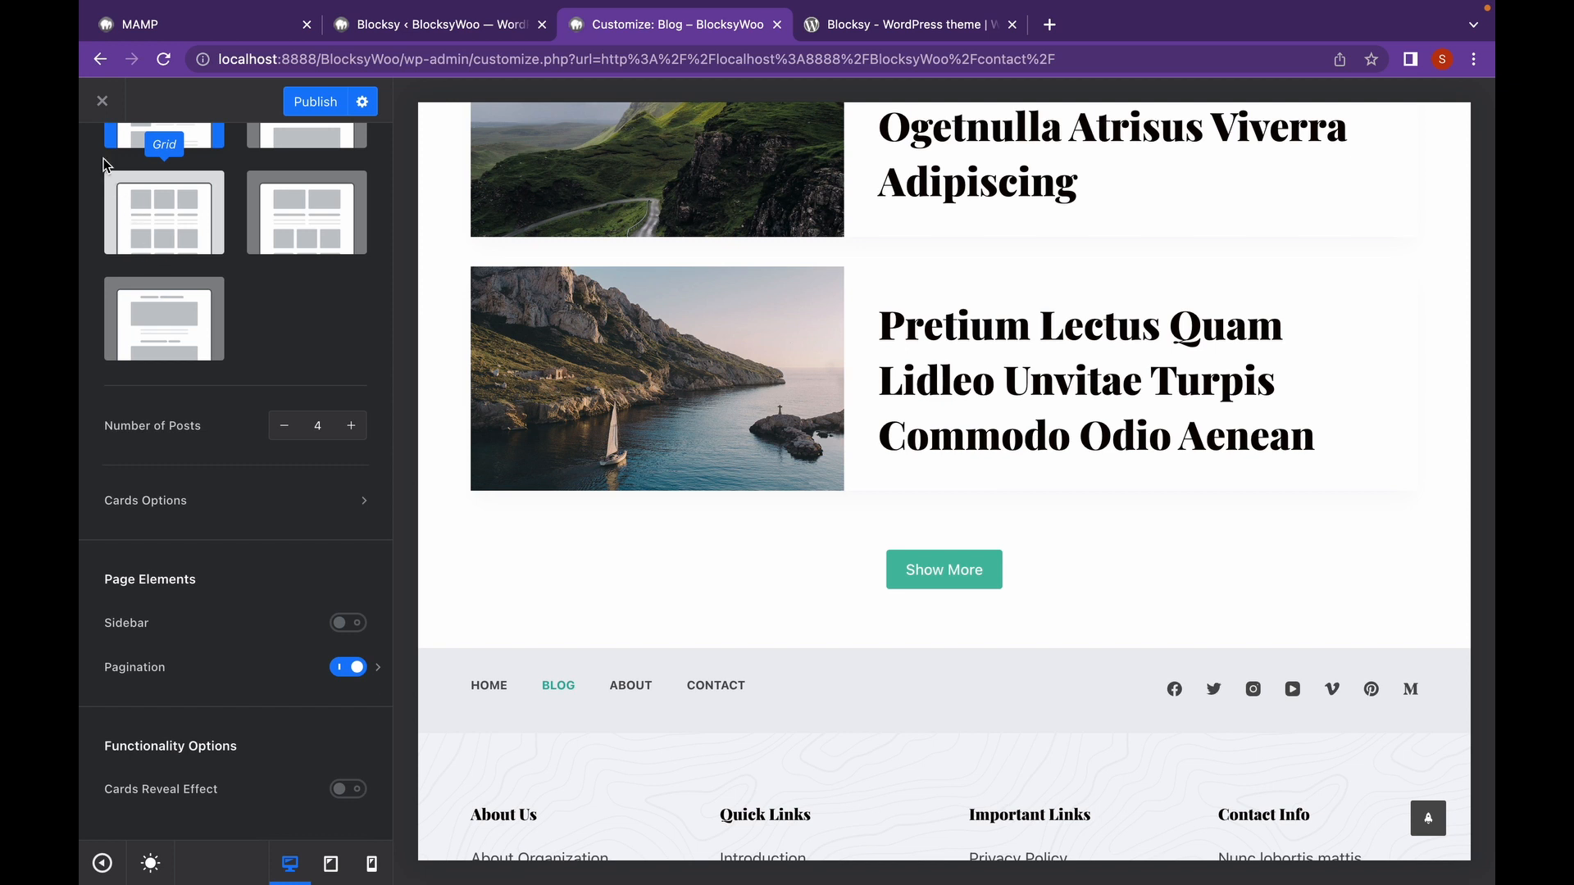
scroll(127, 184, up, 4)
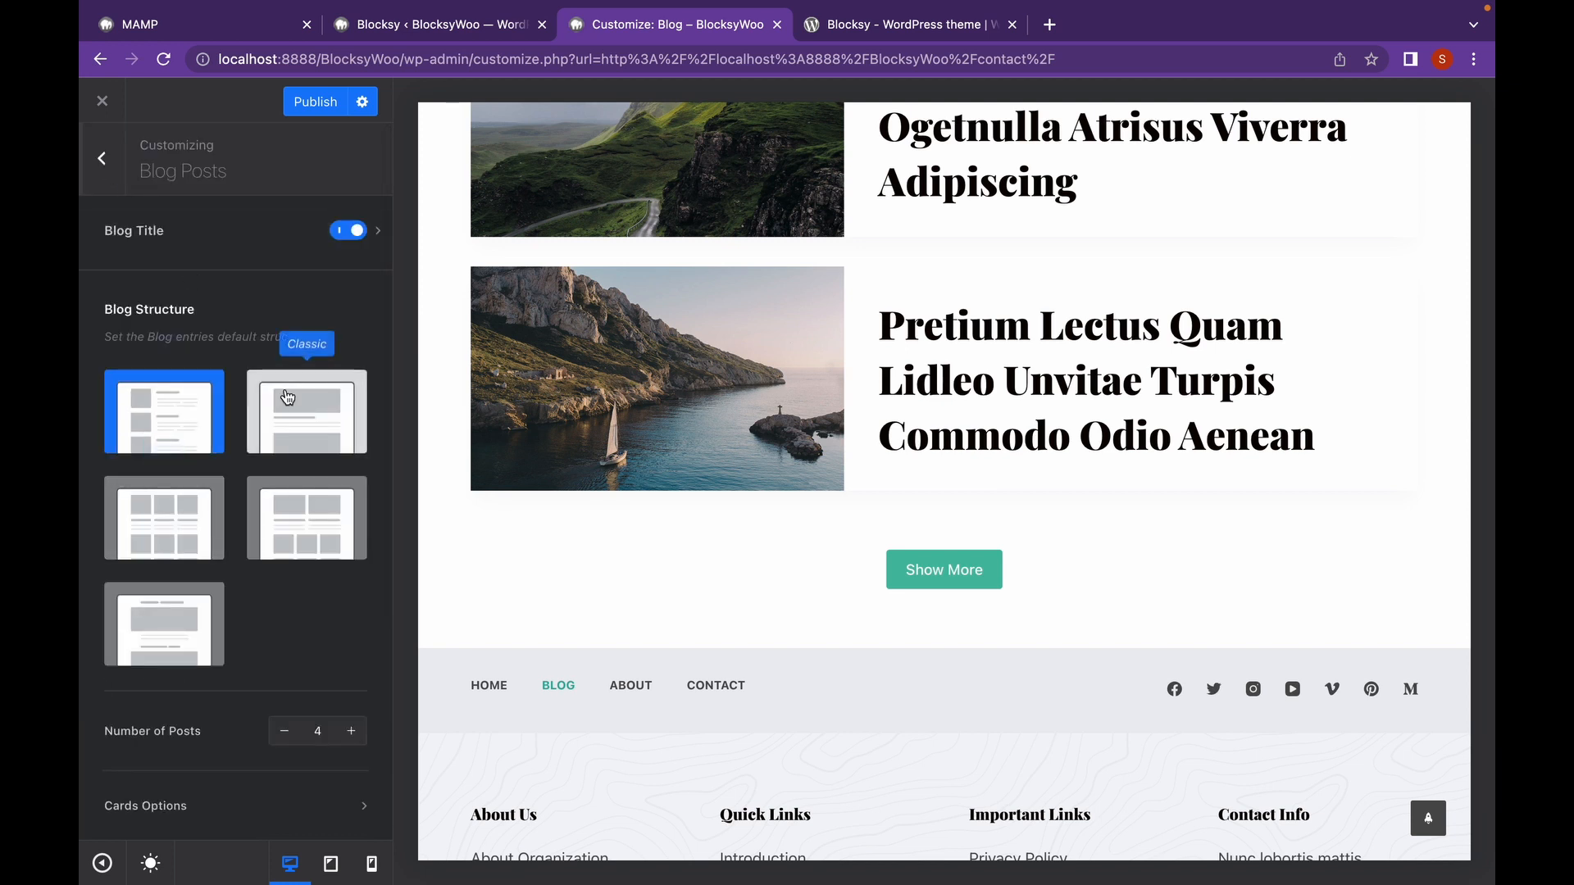
scroll(285, 389, down, 4)
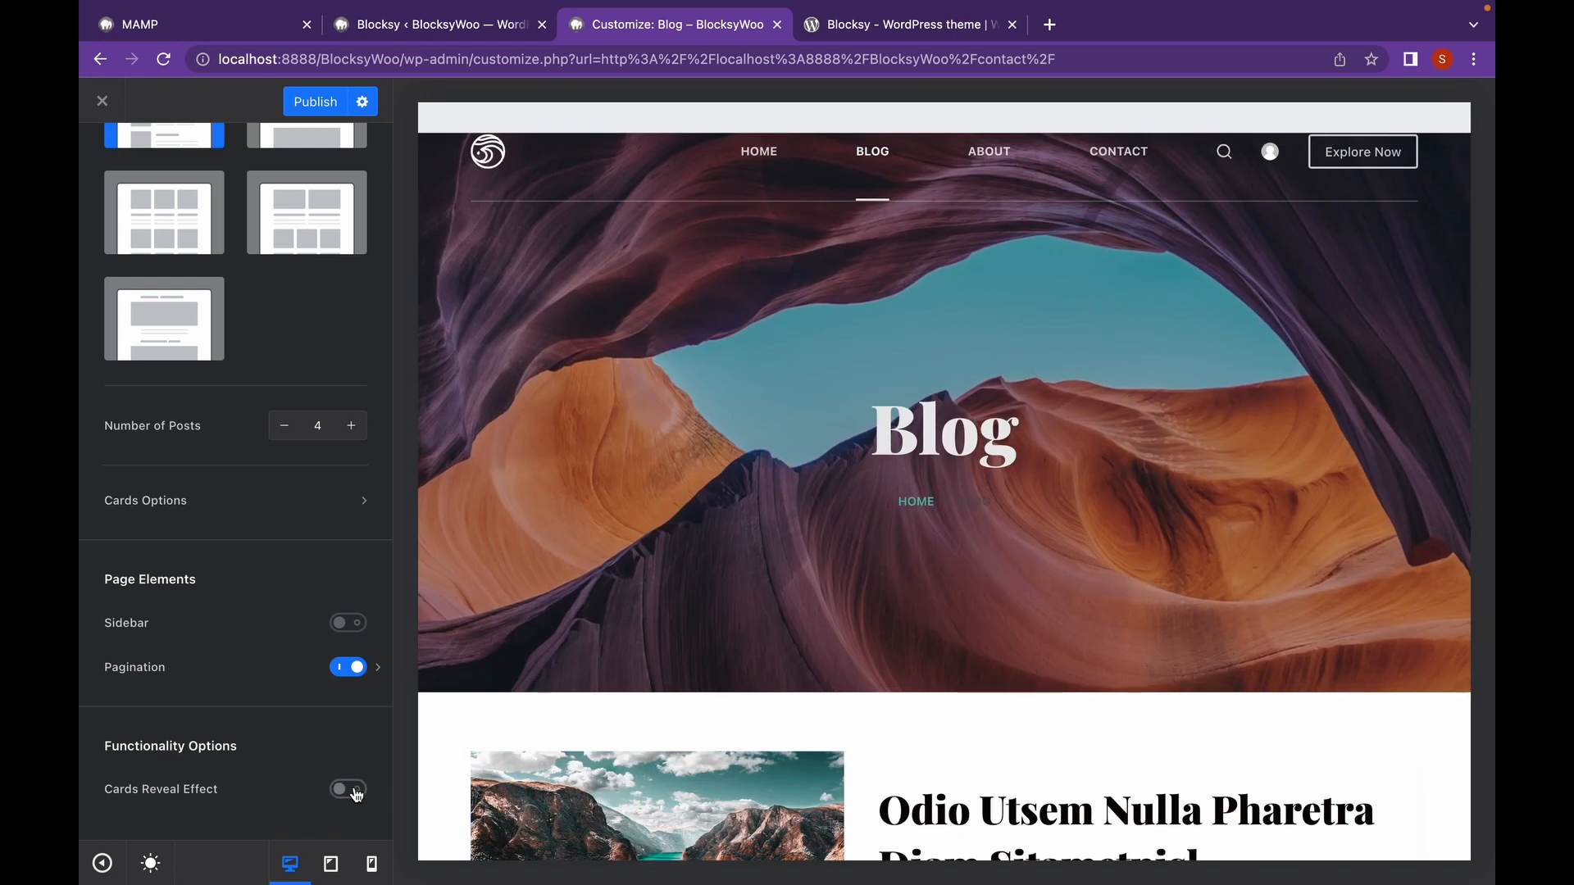
click(347, 788)
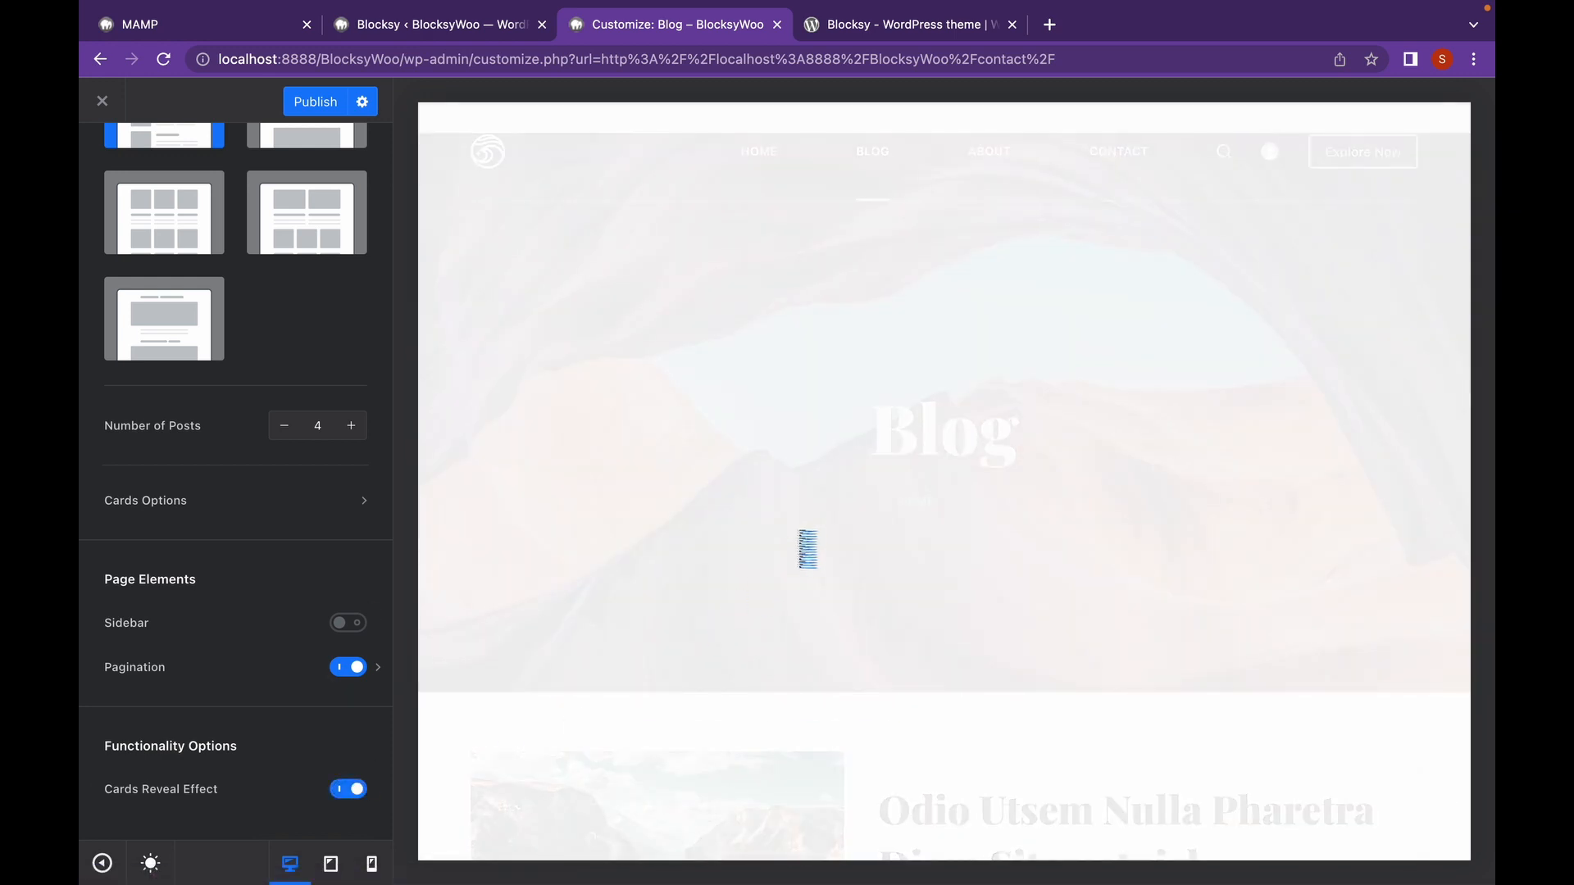
scroll(798, 533, down, 5)
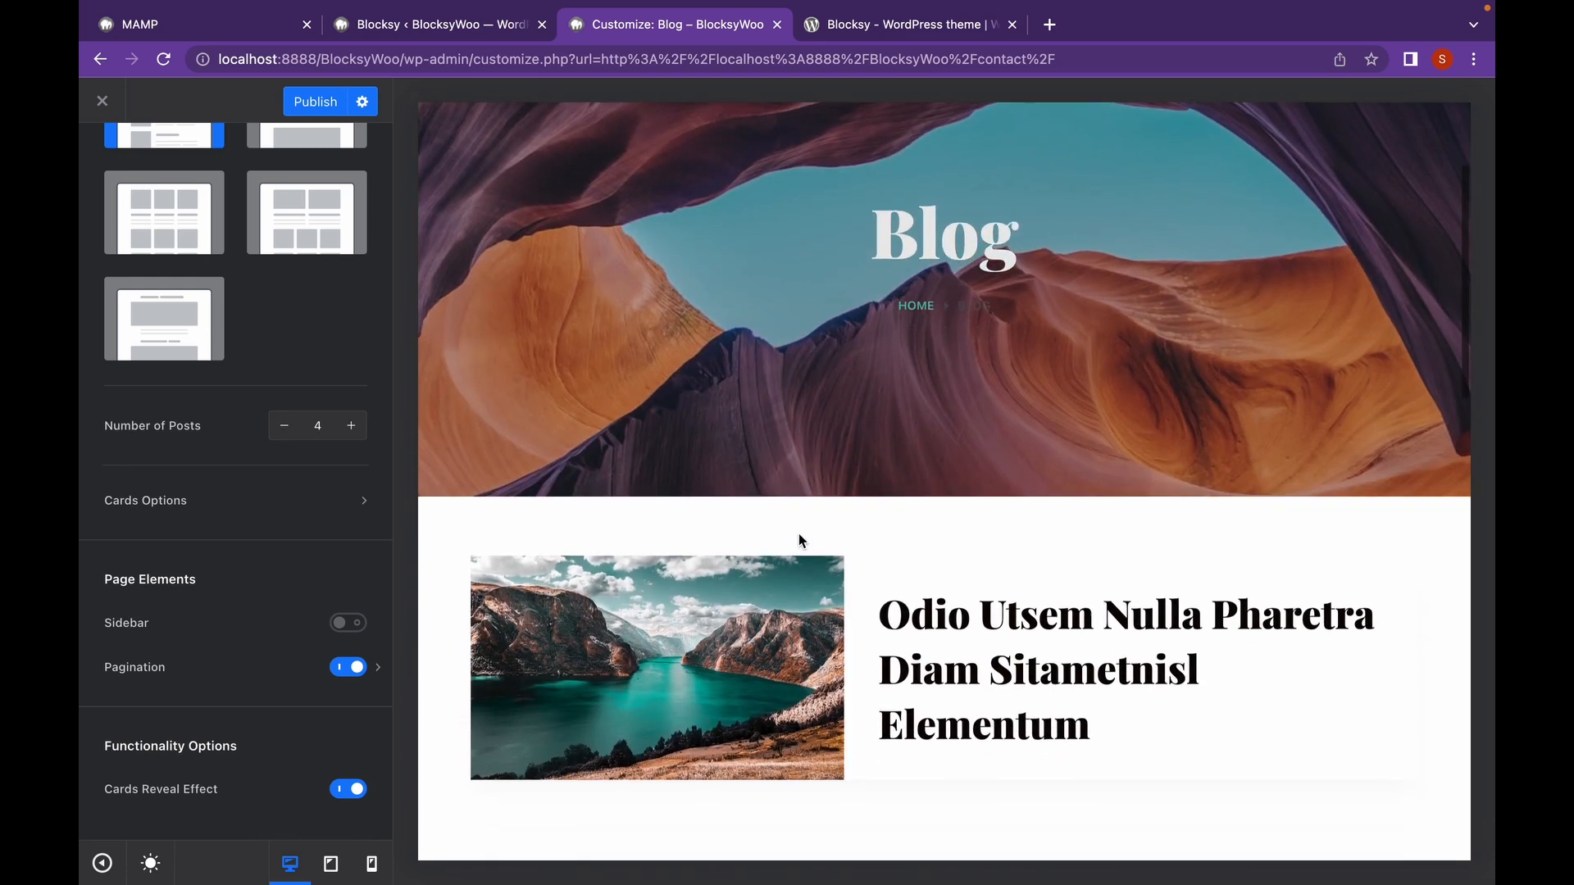
scroll(801, 541, down, 9)
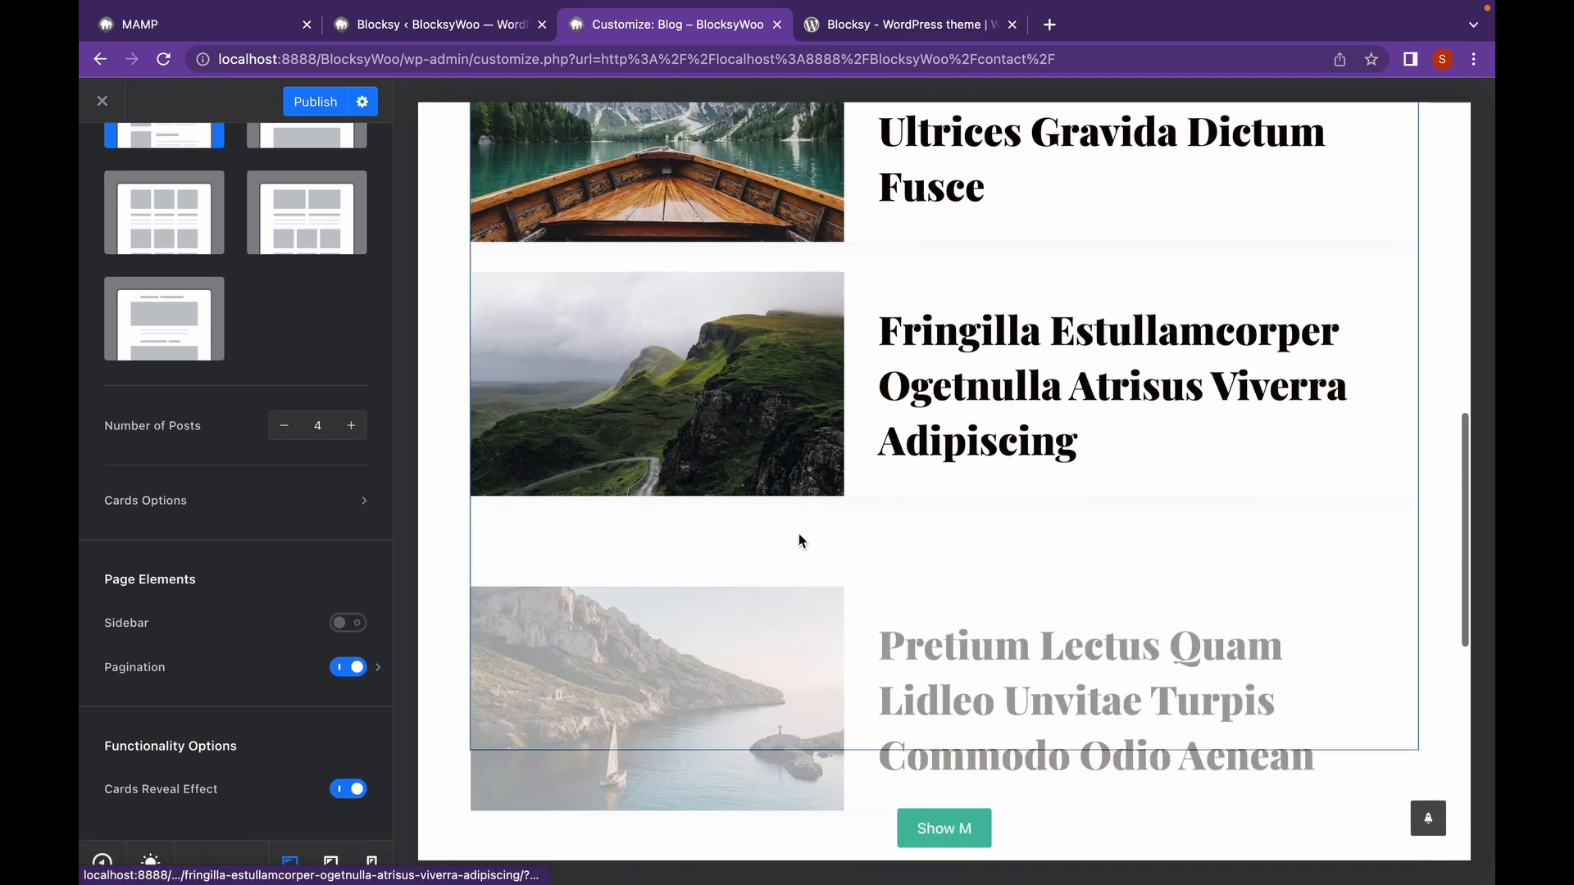
scroll(801, 541, down, 3)
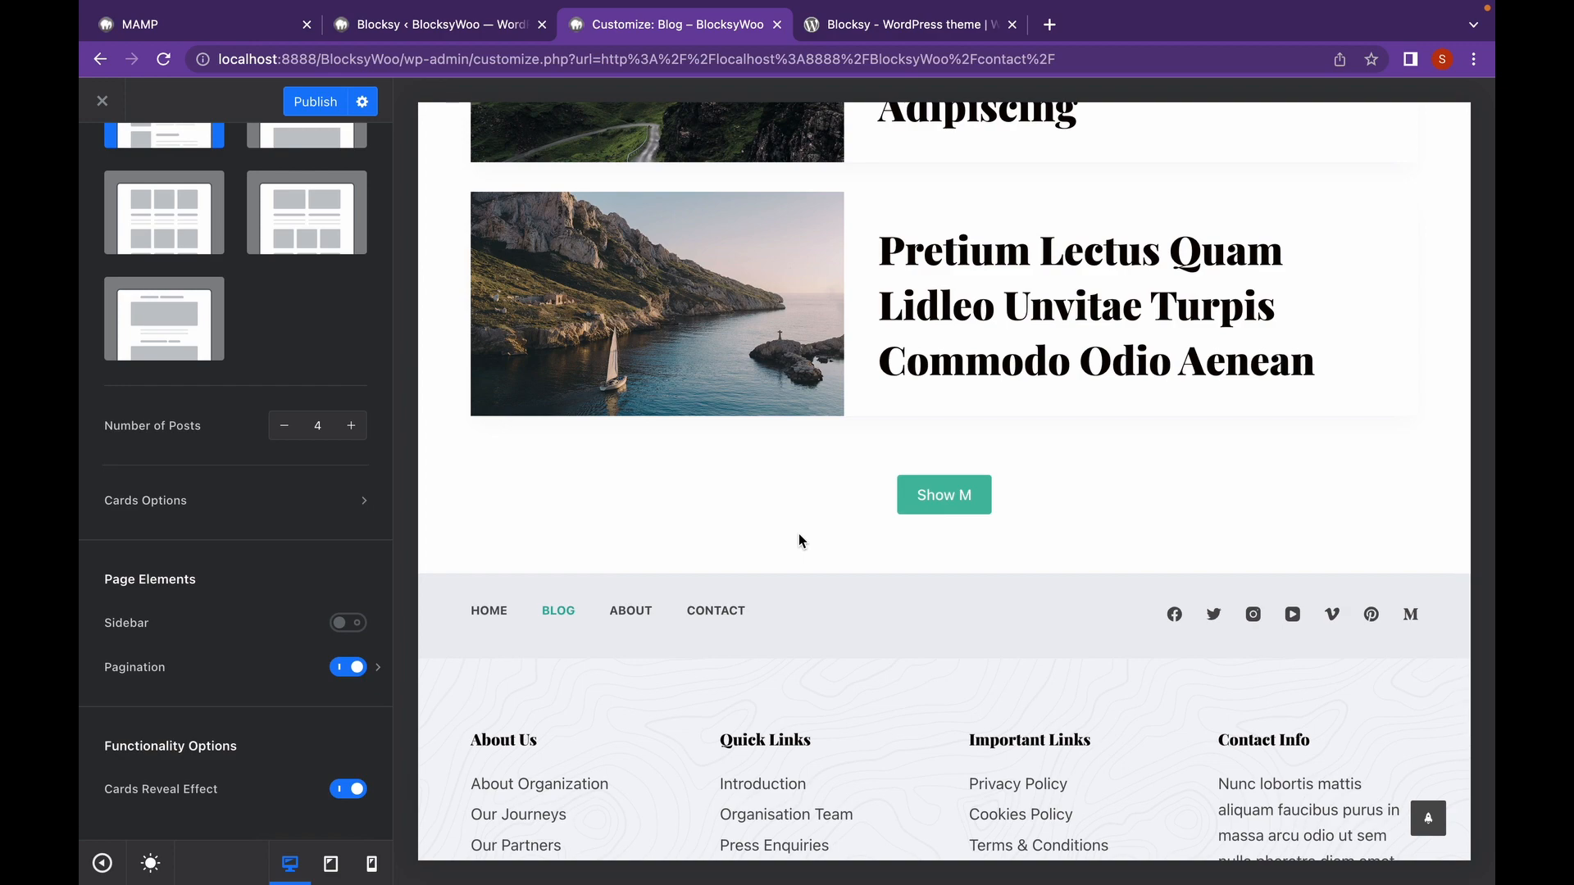
scroll(801, 541, up, 5)
Switch the blog structure to a 3-column Grid and return to the main Customizer sections.
click(164, 213)
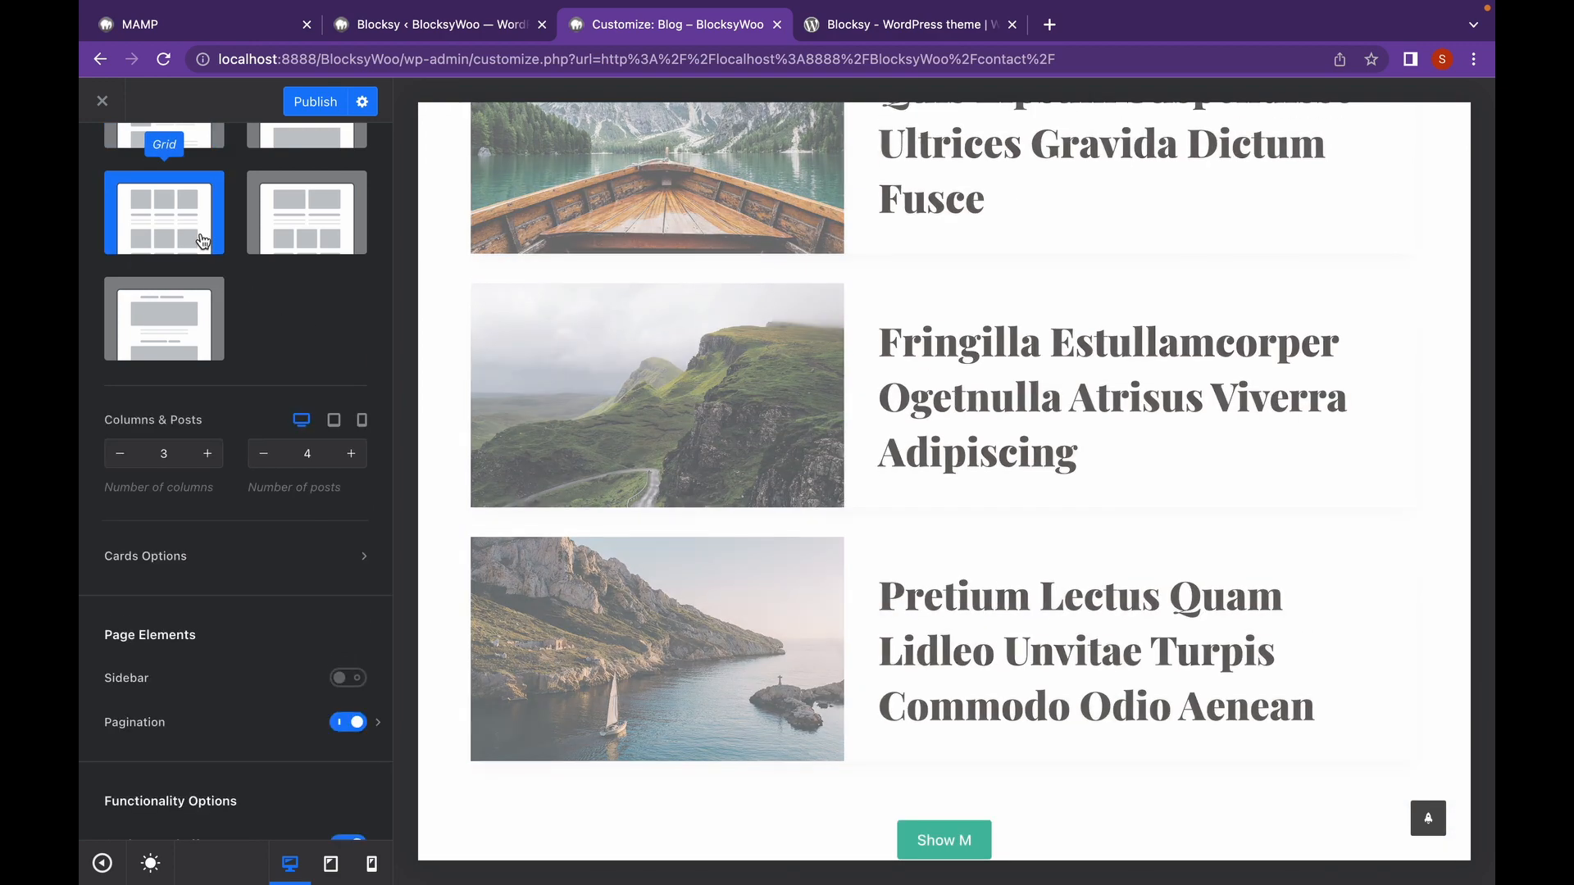
scroll(741, 370, up, 10)
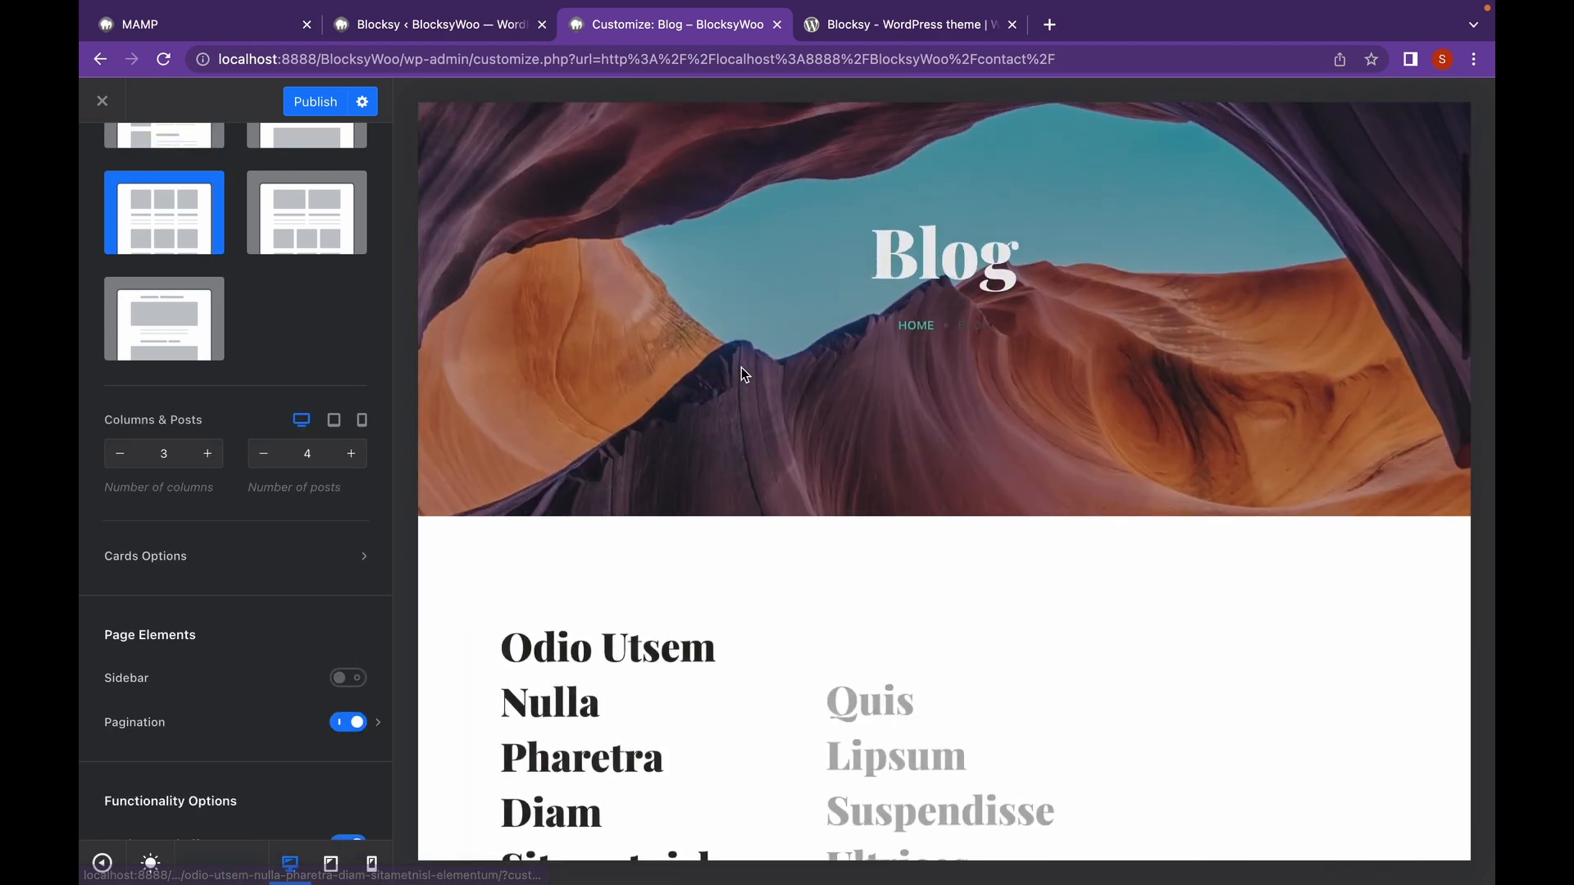
scroll(741, 369, down, 12)
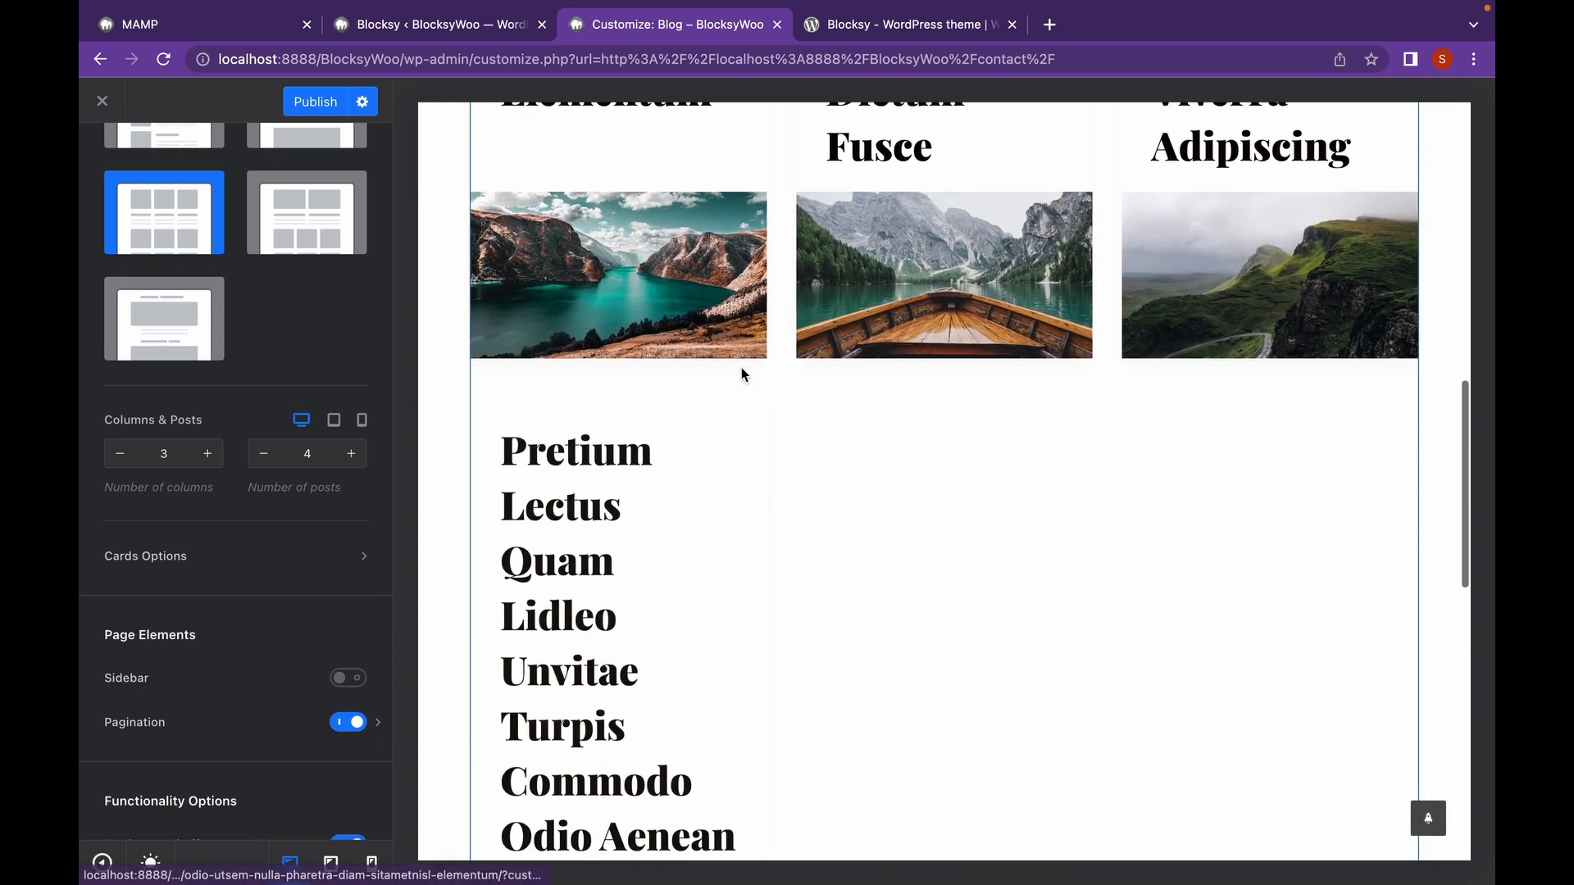
scroll(741, 376, down, 8)
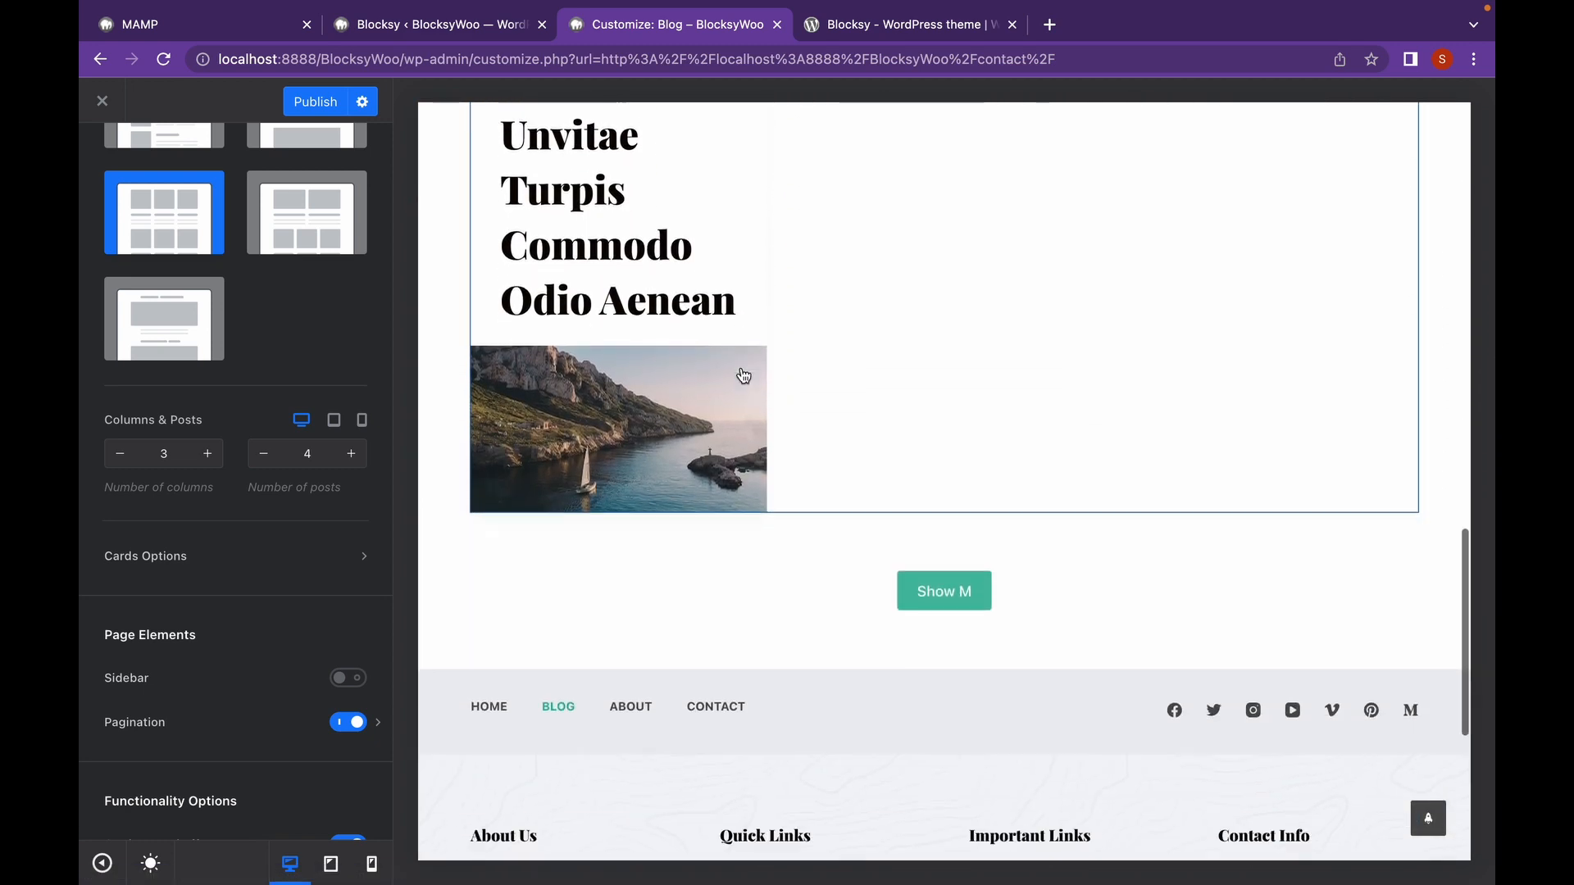
scroll(674, 394, up, 5)
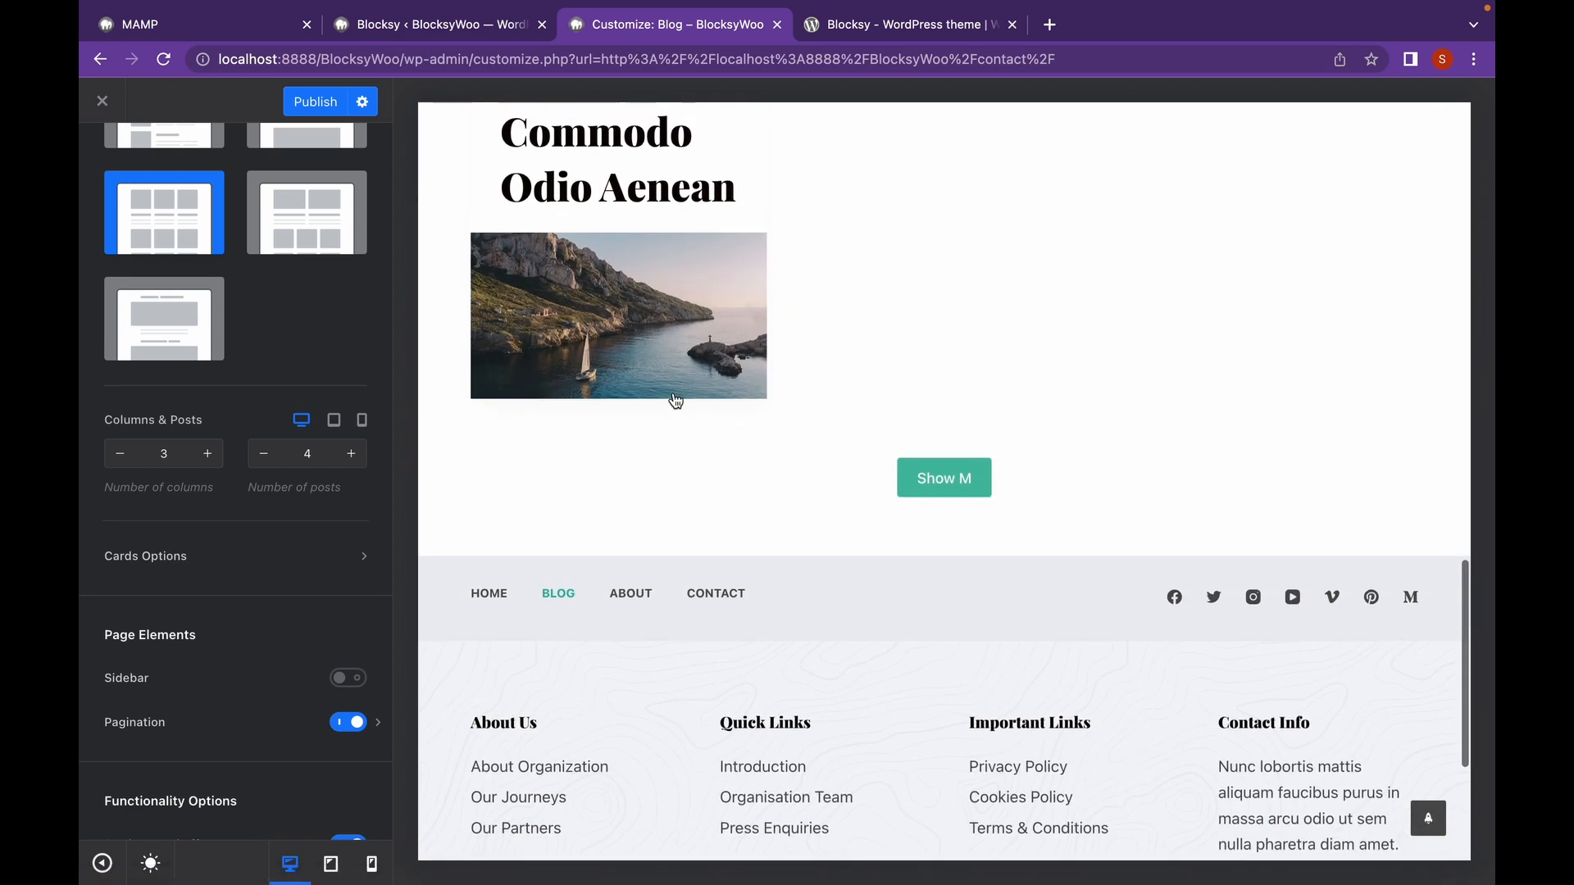
scroll(673, 392, up, 10)
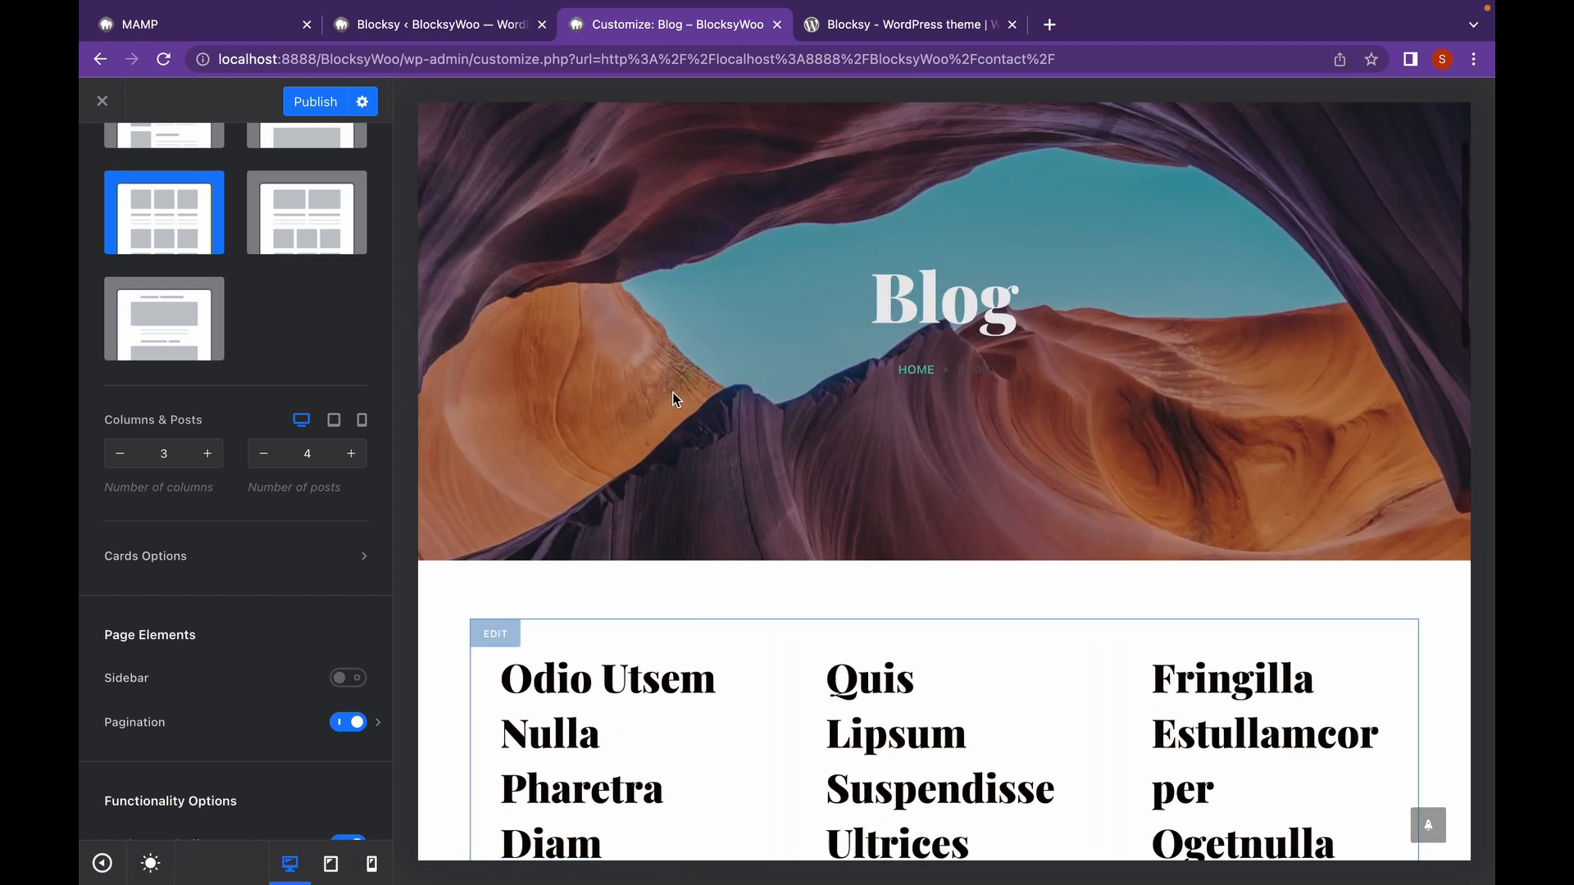
scroll(200, 296, up, 4)
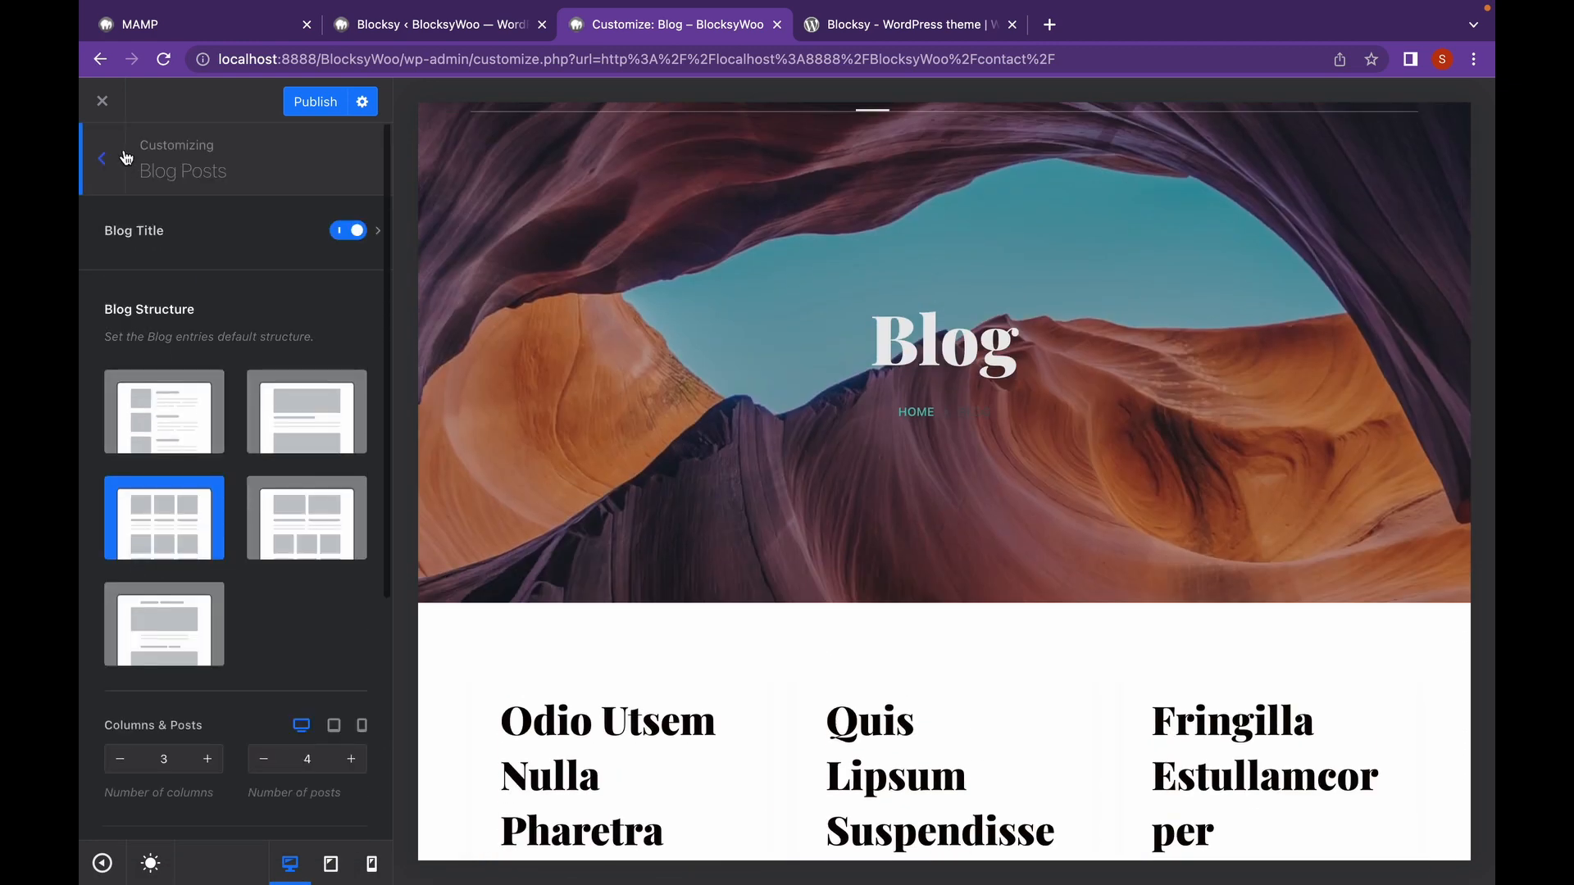
click(123, 159)
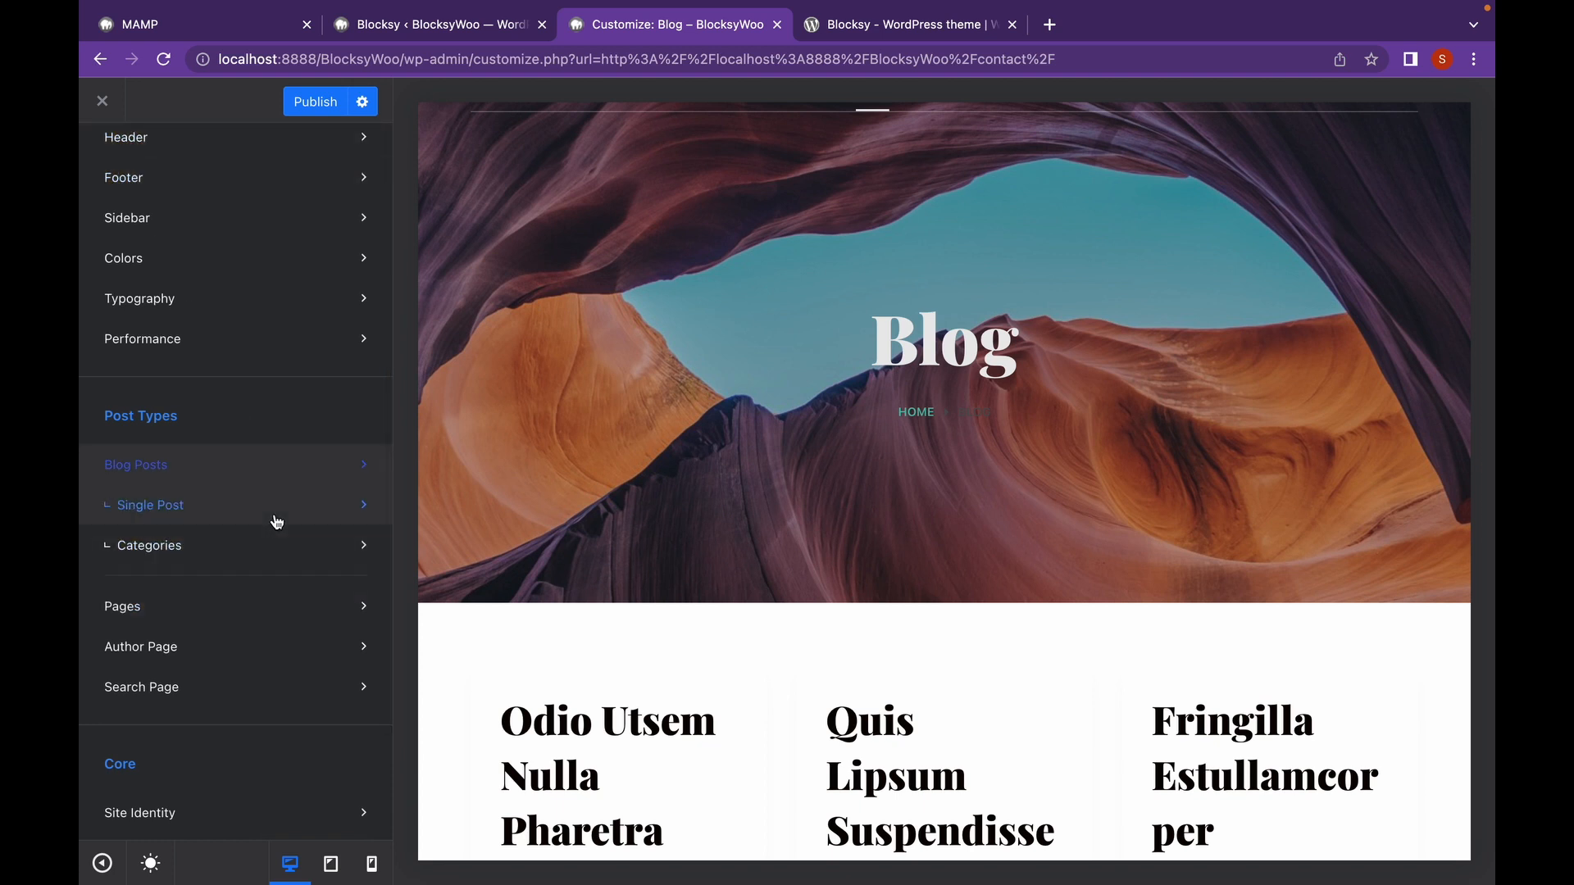
Open the Single Post settings and load a blog post in the preview.
click(358, 507)
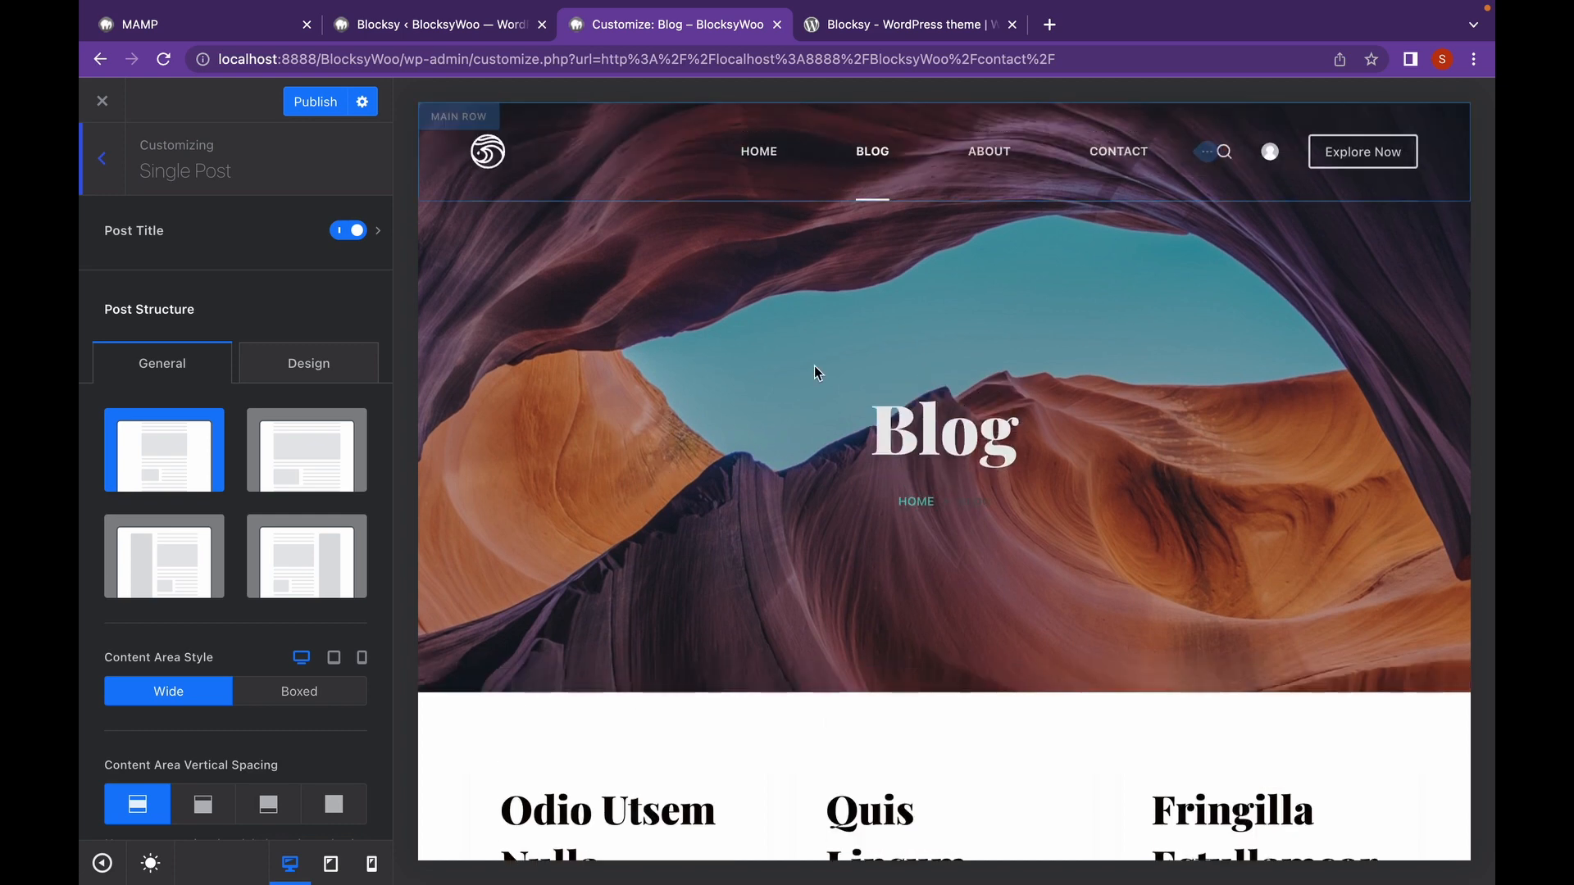
scroll(814, 365, down, 10)
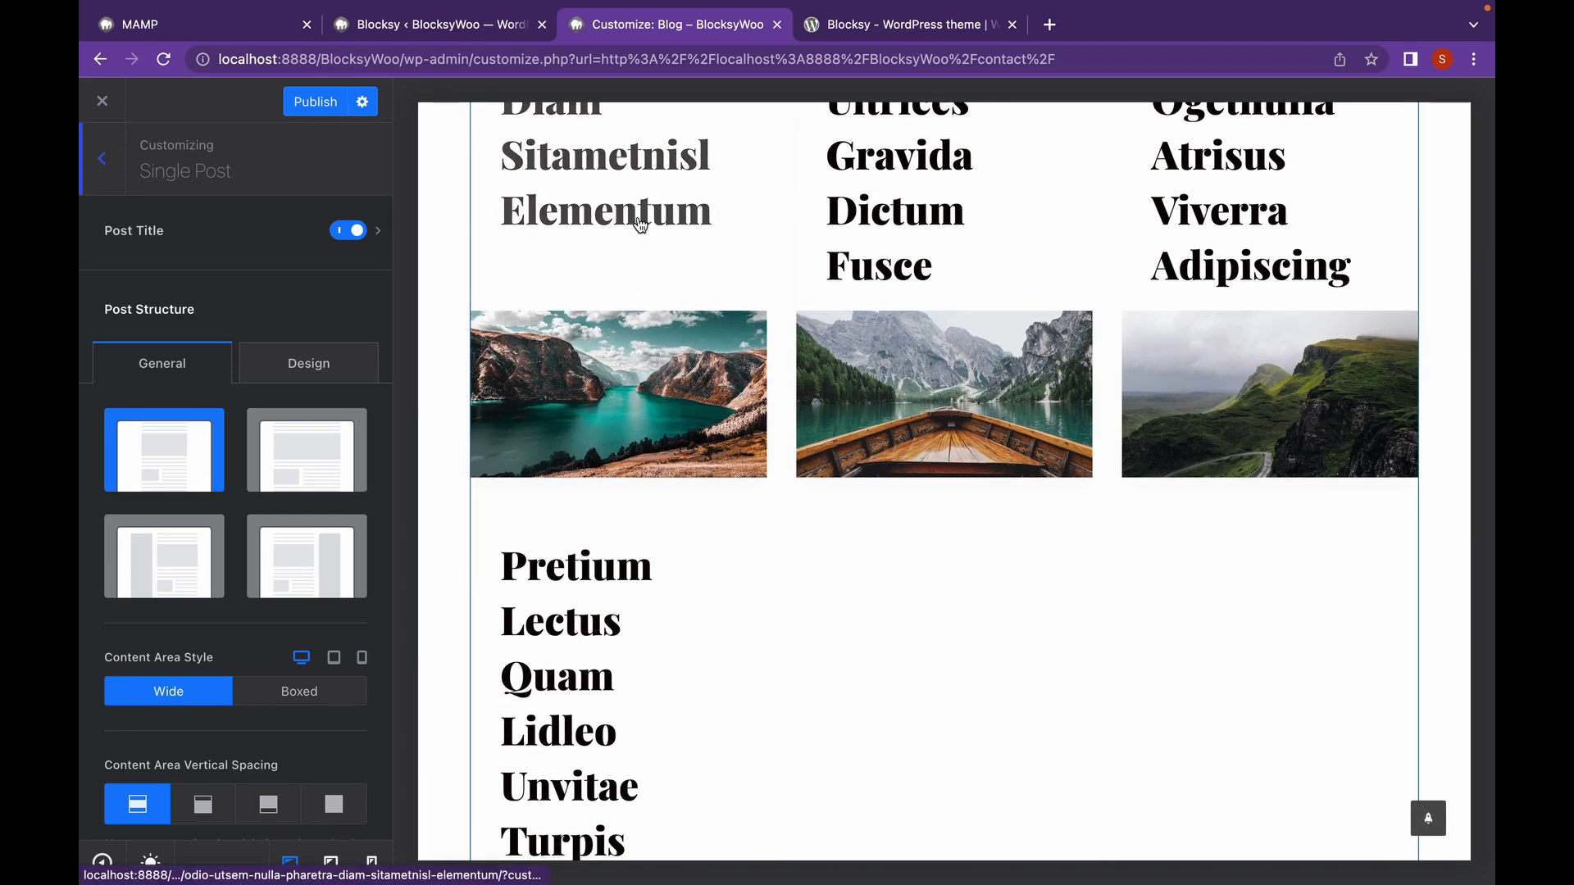
click(641, 226)
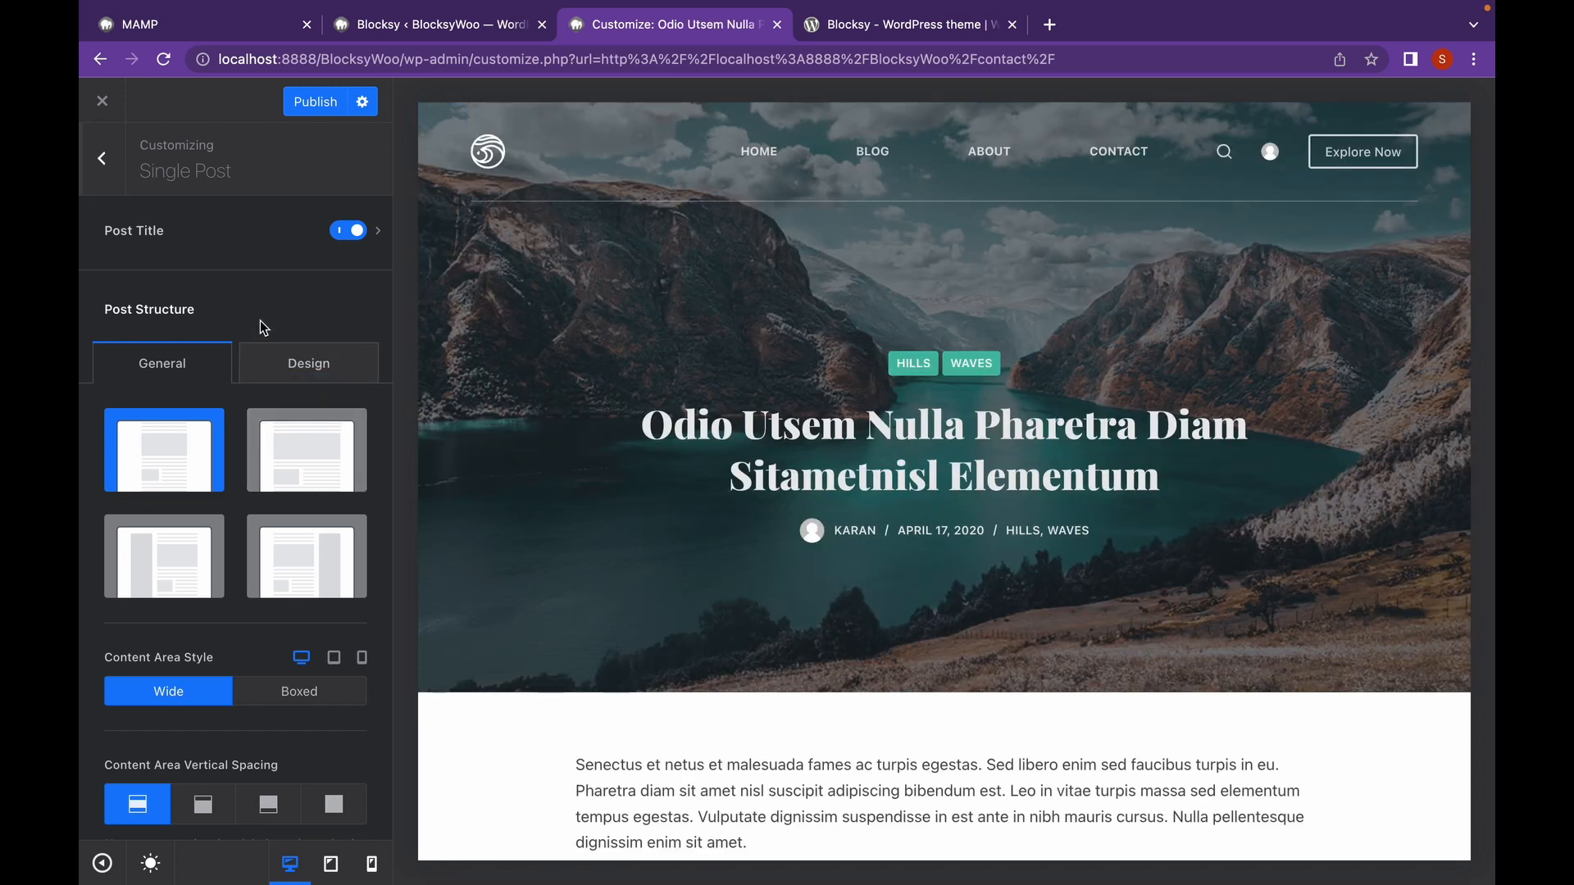
Compare left and right sidebar layouts, then set the post structure to Normal Width.
scroll(266, 328, down, 3)
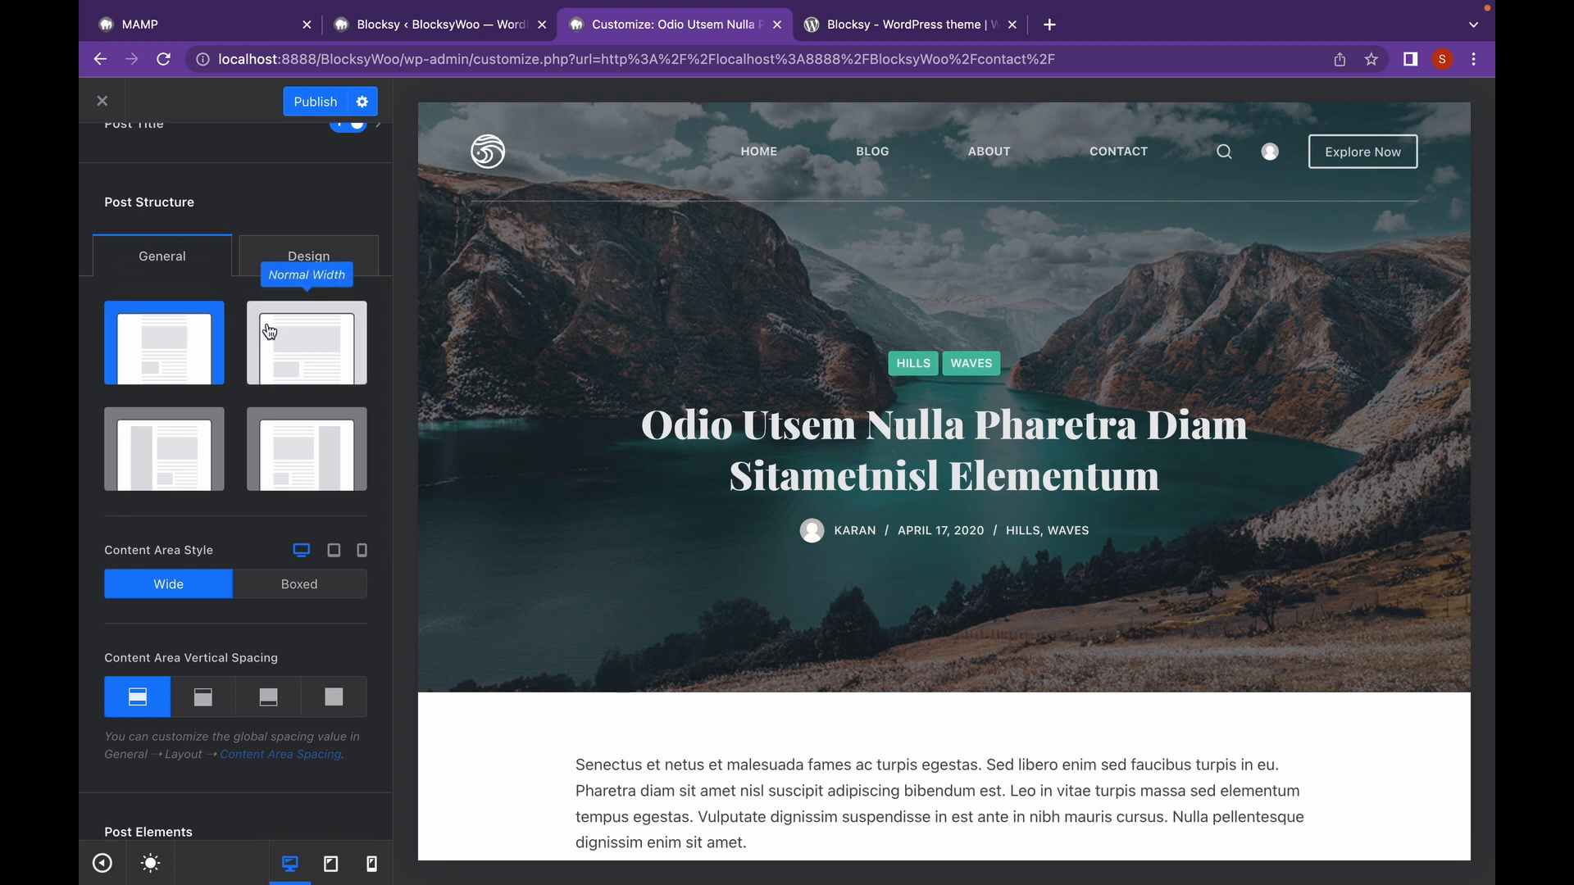
click(270, 331)
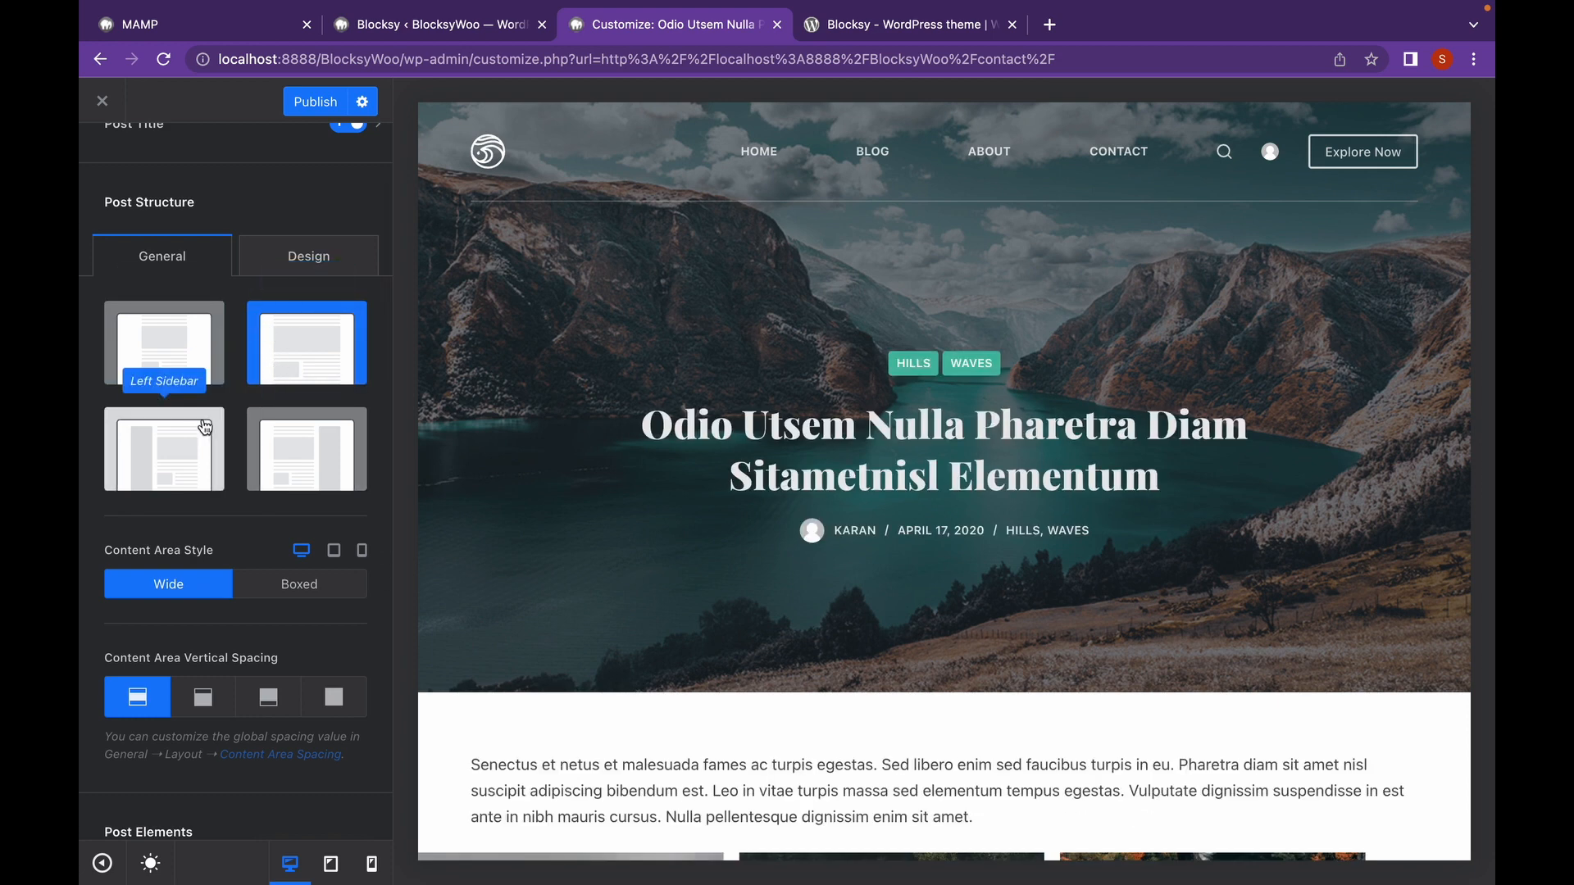
click(204, 427)
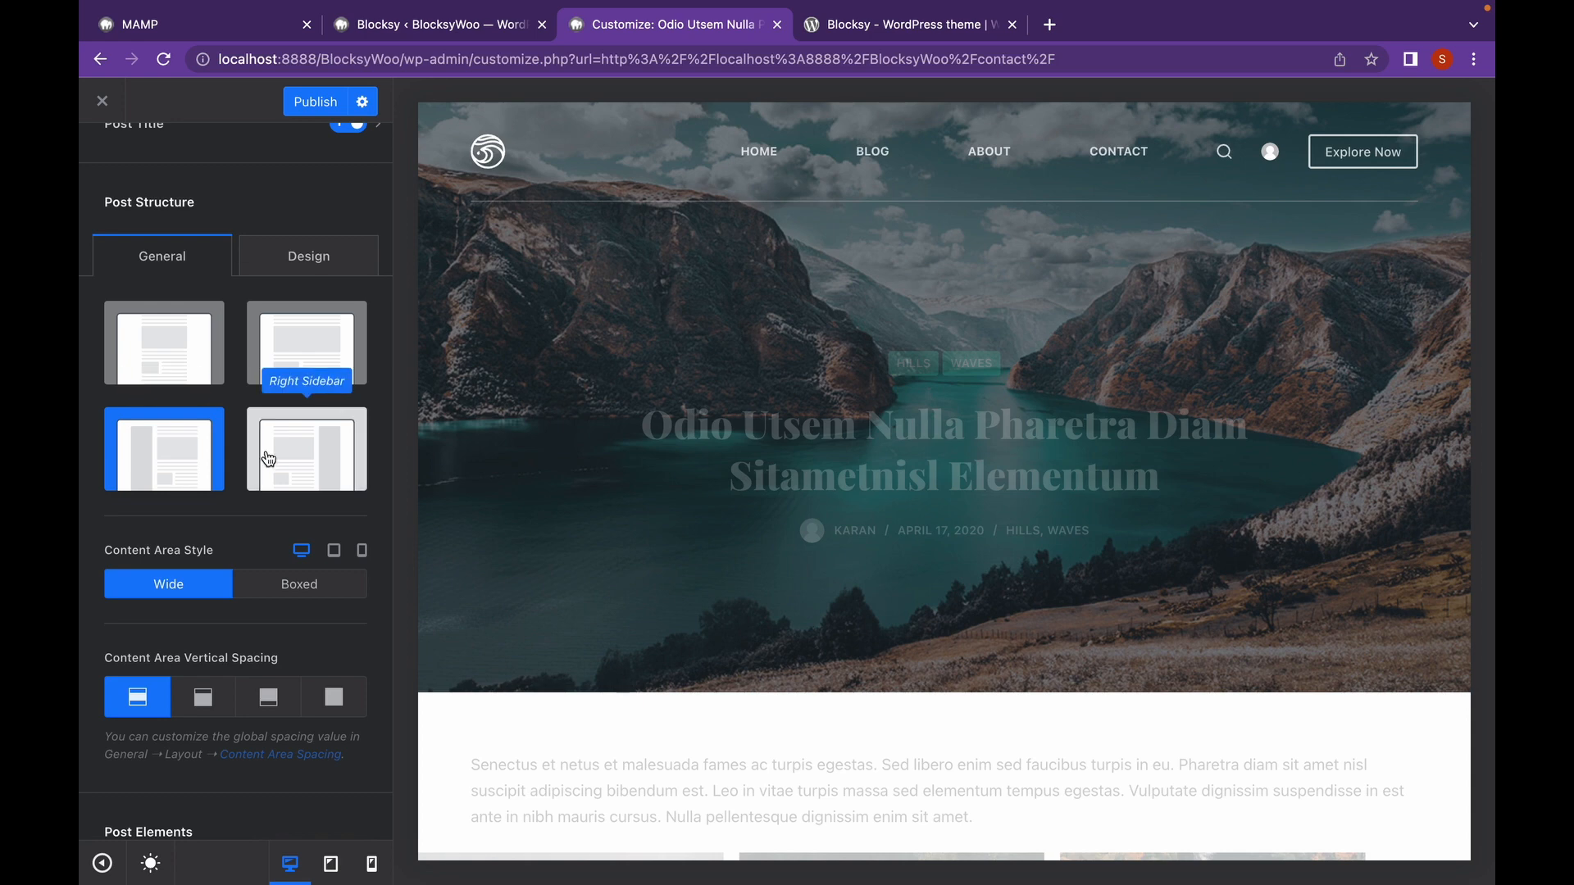
click(269, 459)
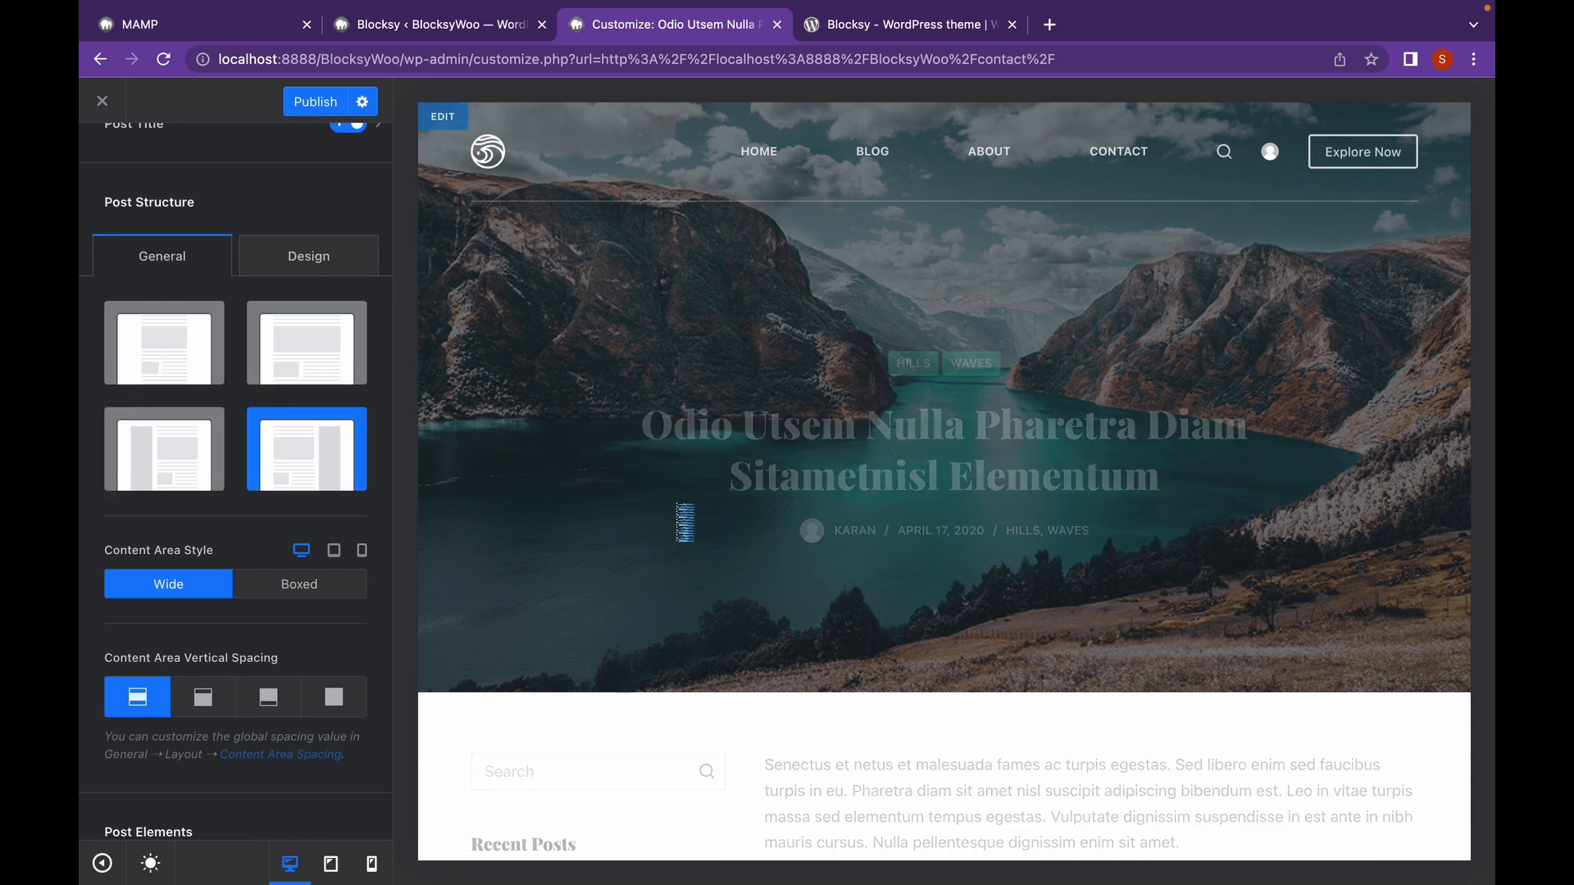
scroll(687, 508, down, 5)
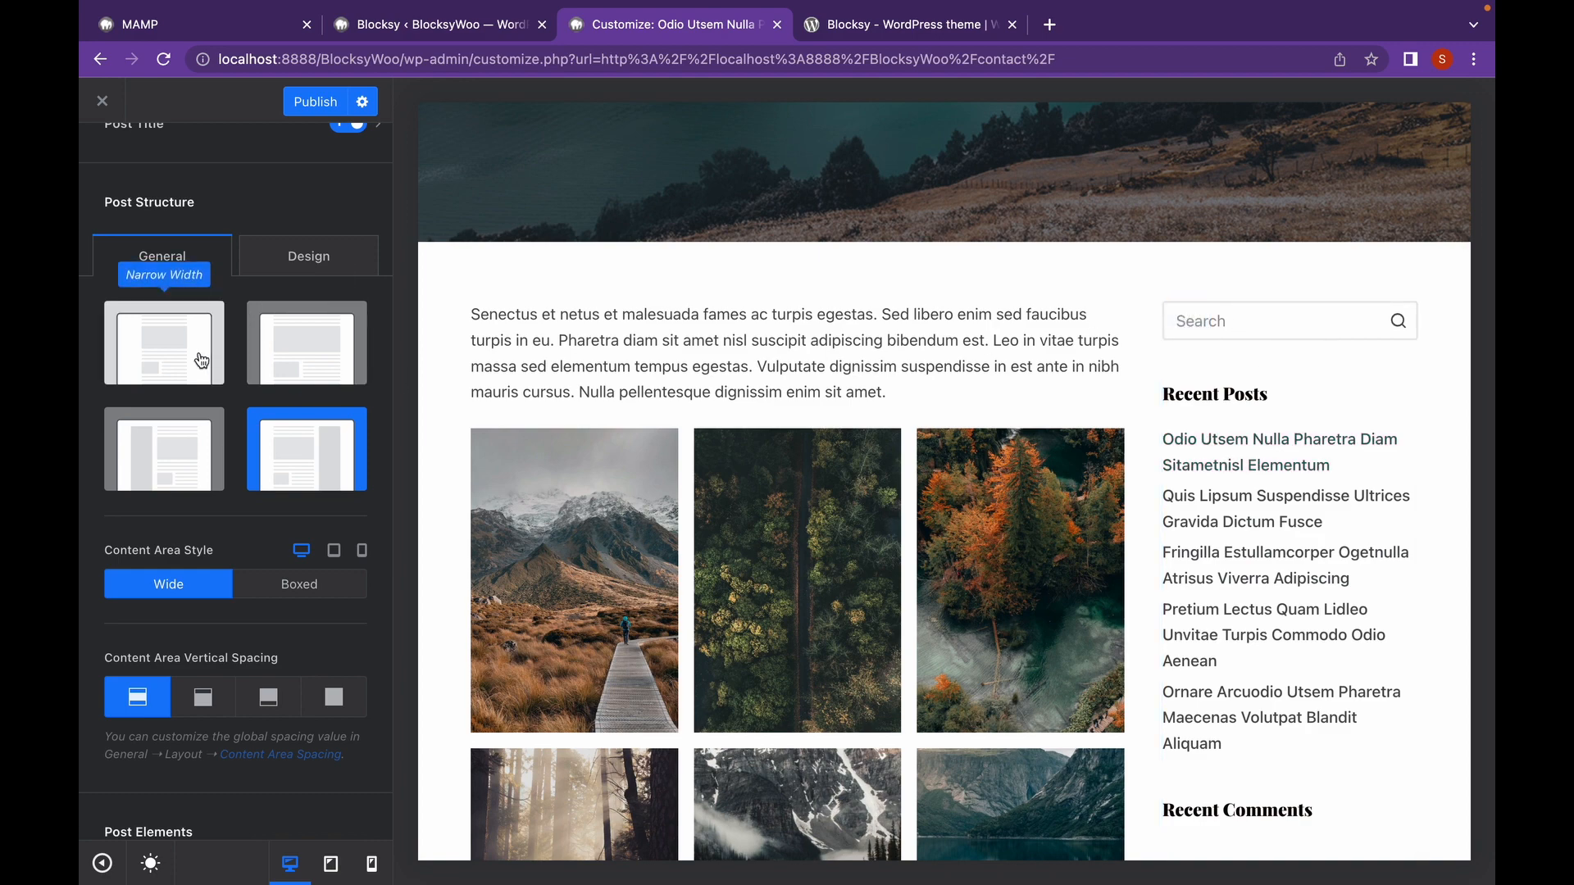
click(282, 365)
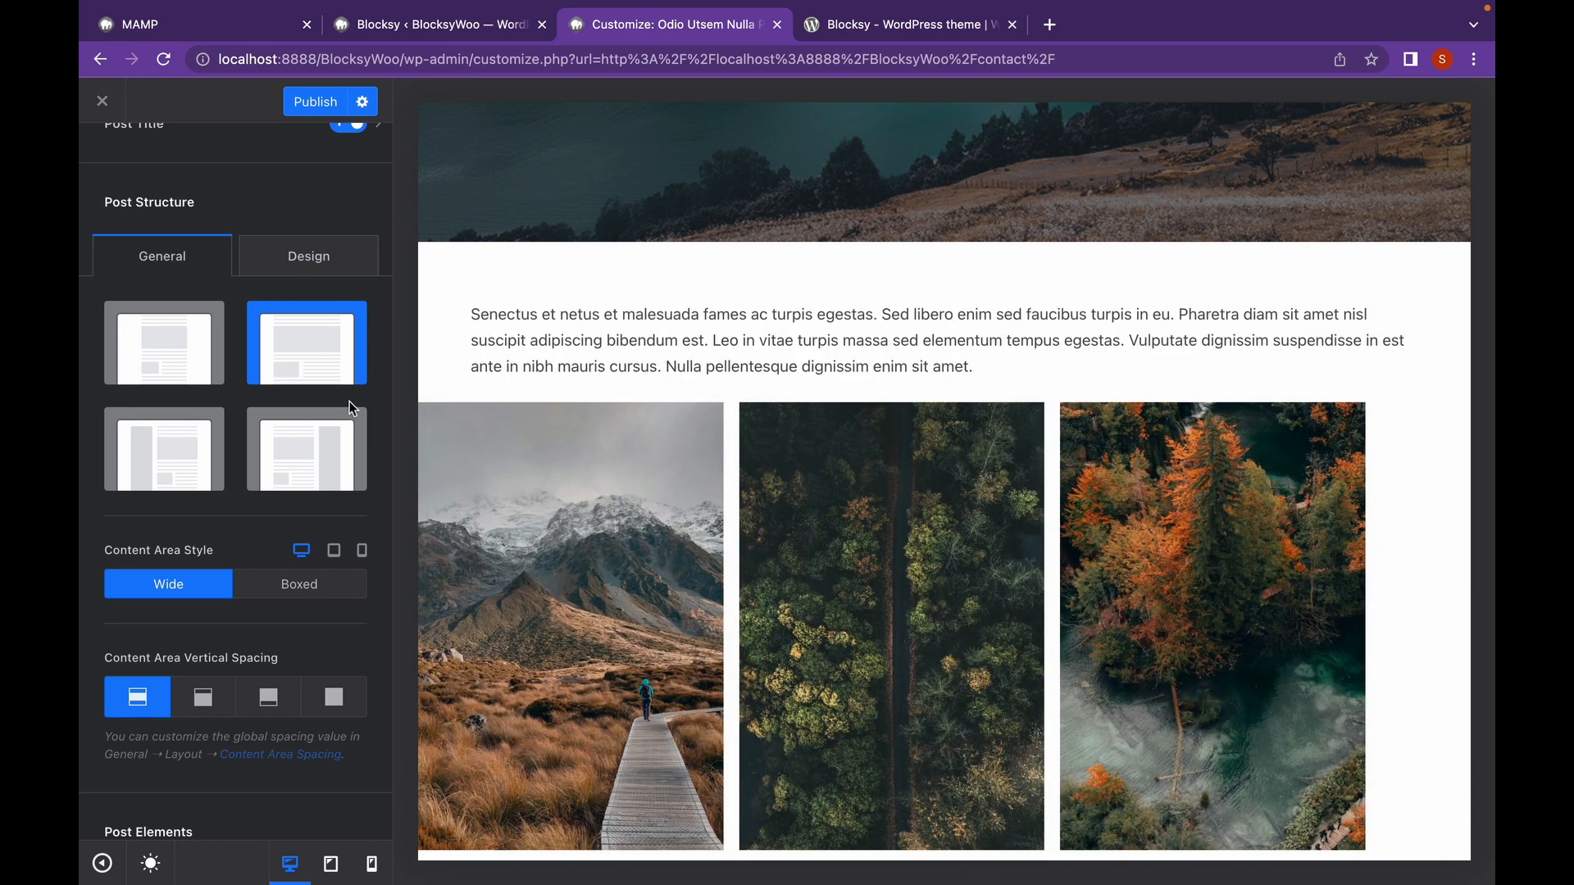
scroll(348, 402, down, 3)
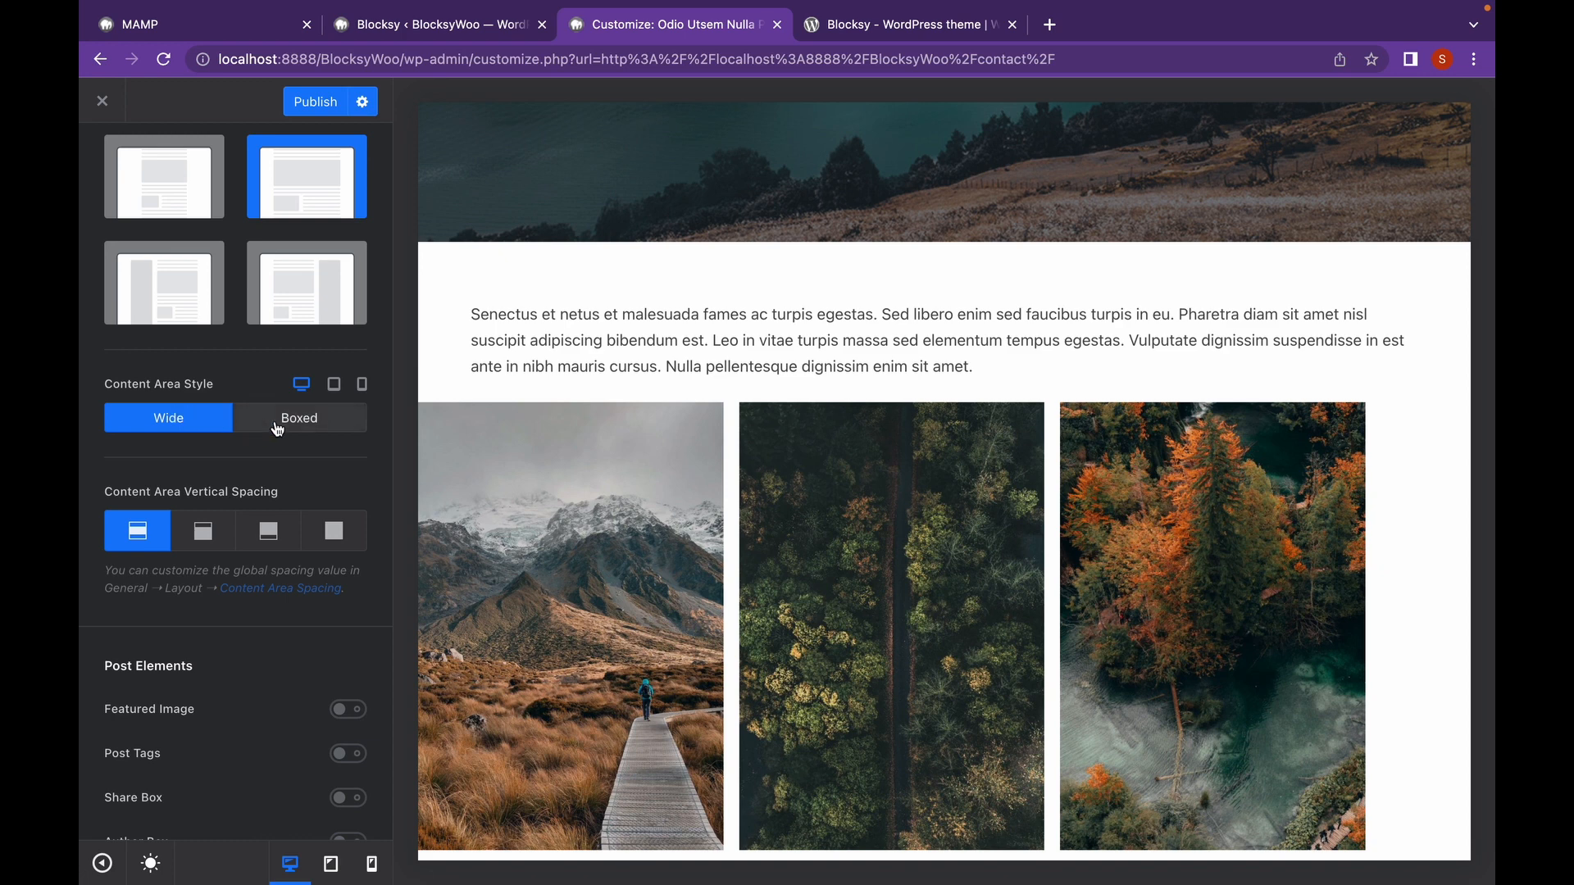
Turn on Featured Image and Post Tags for single posts, showing the Hills and Waves tags.
scroll(283, 446, down, 2)
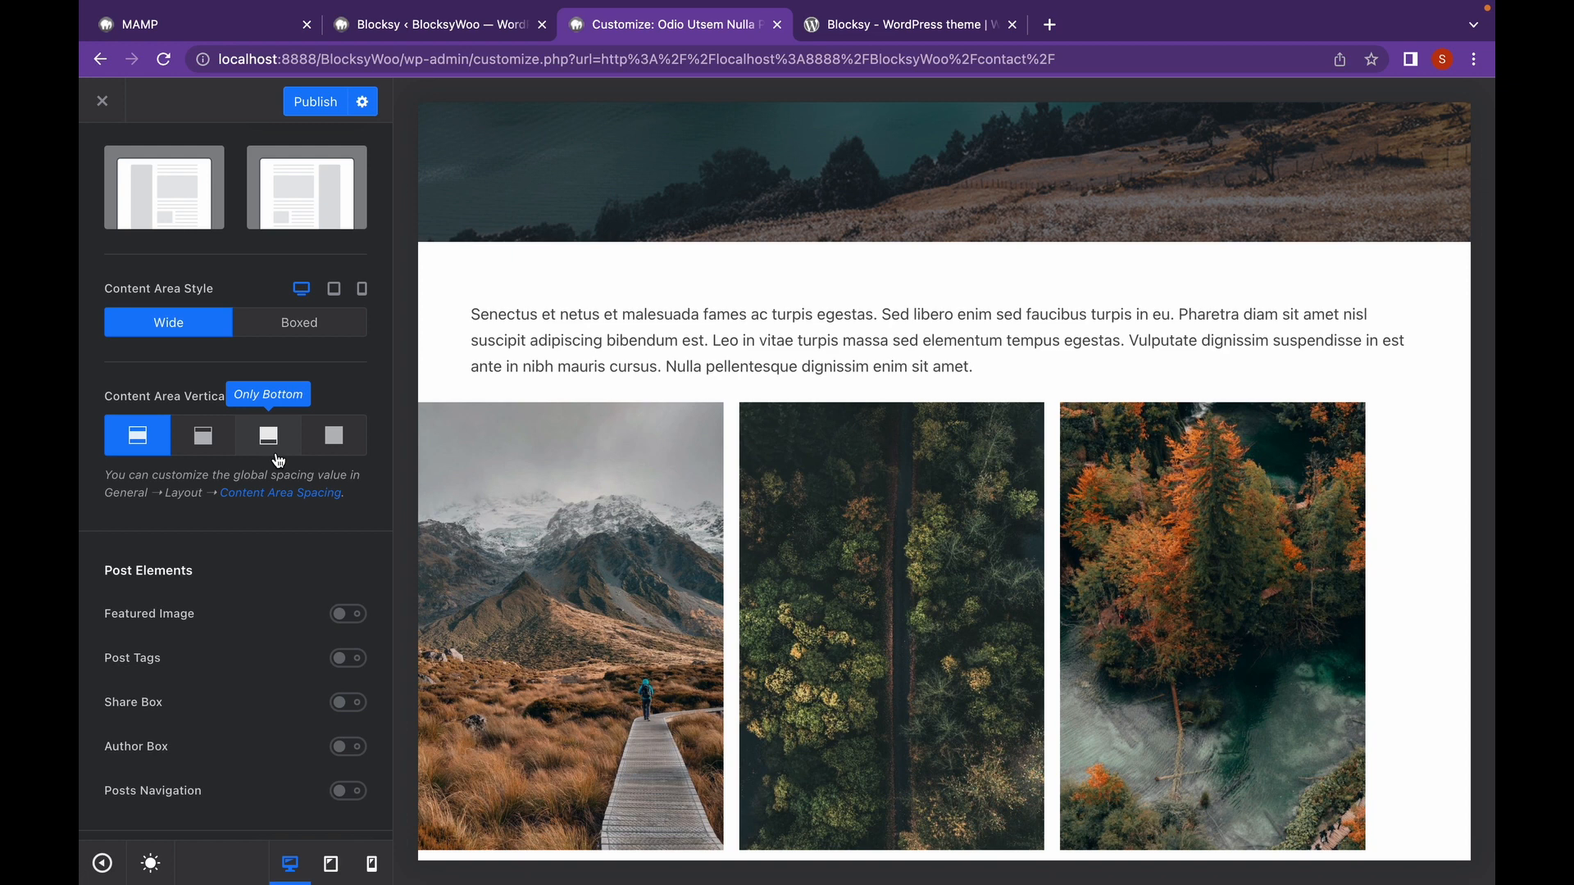
scroll(202, 586, down, 4)
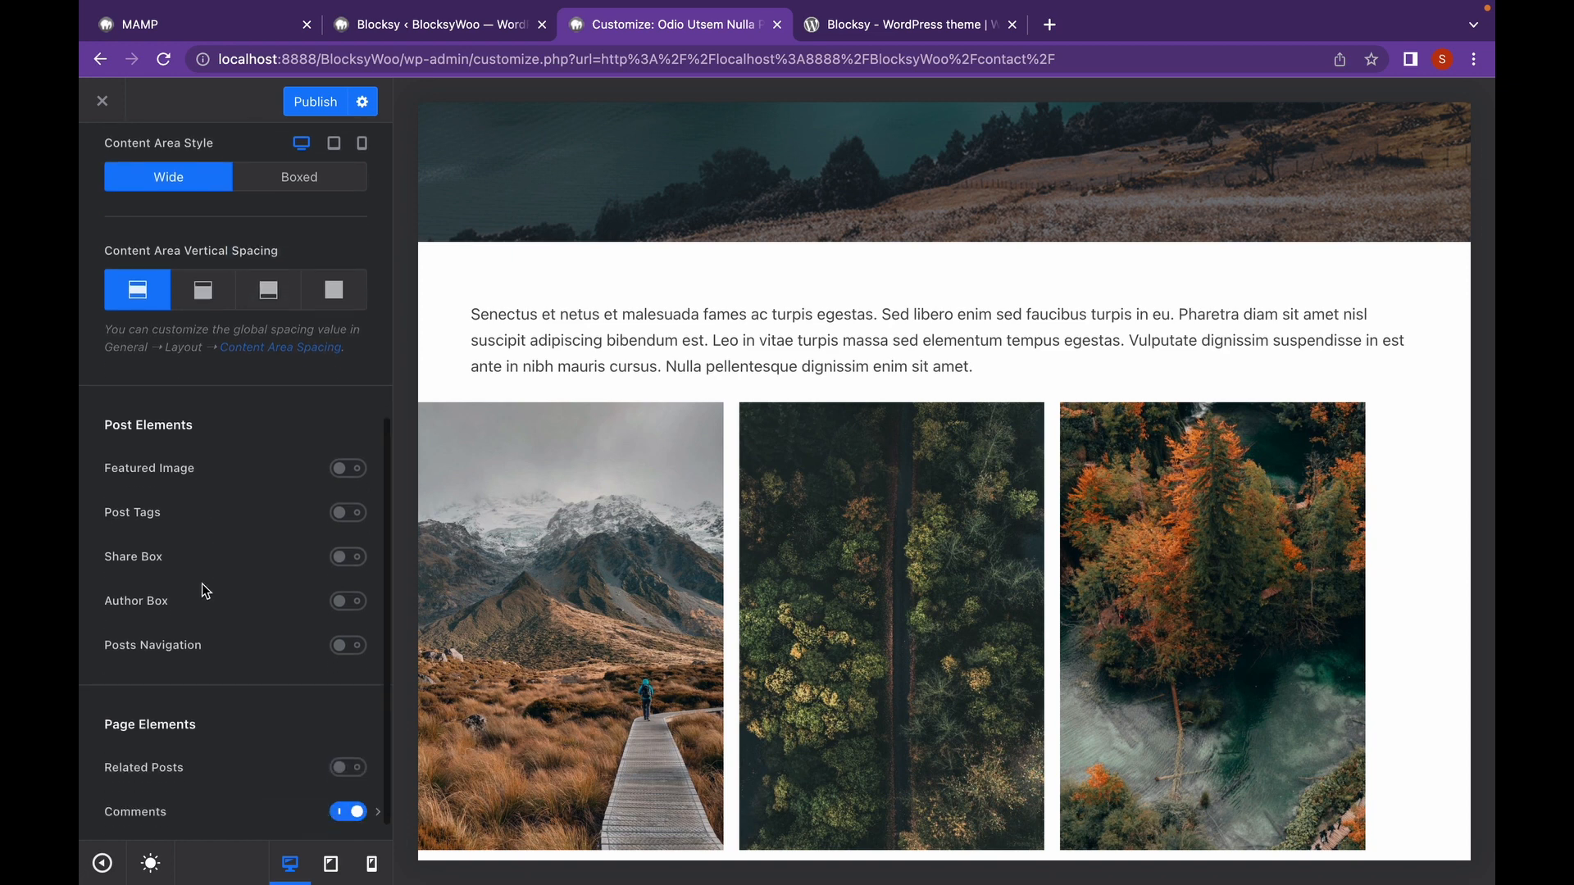
scroll(748, 477, down, 15)
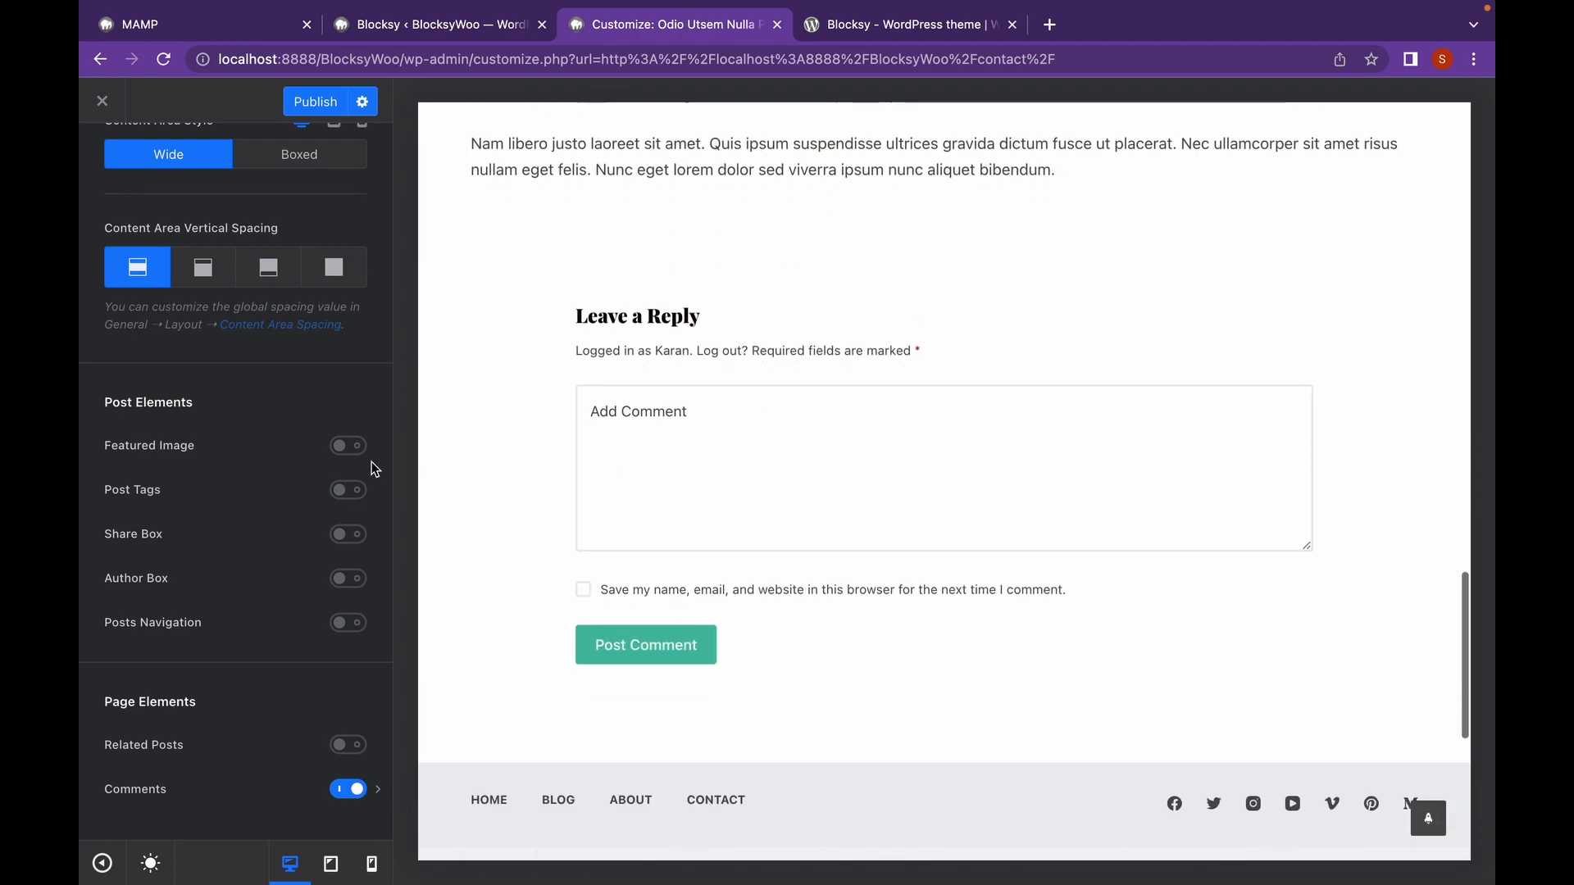
click(341, 448)
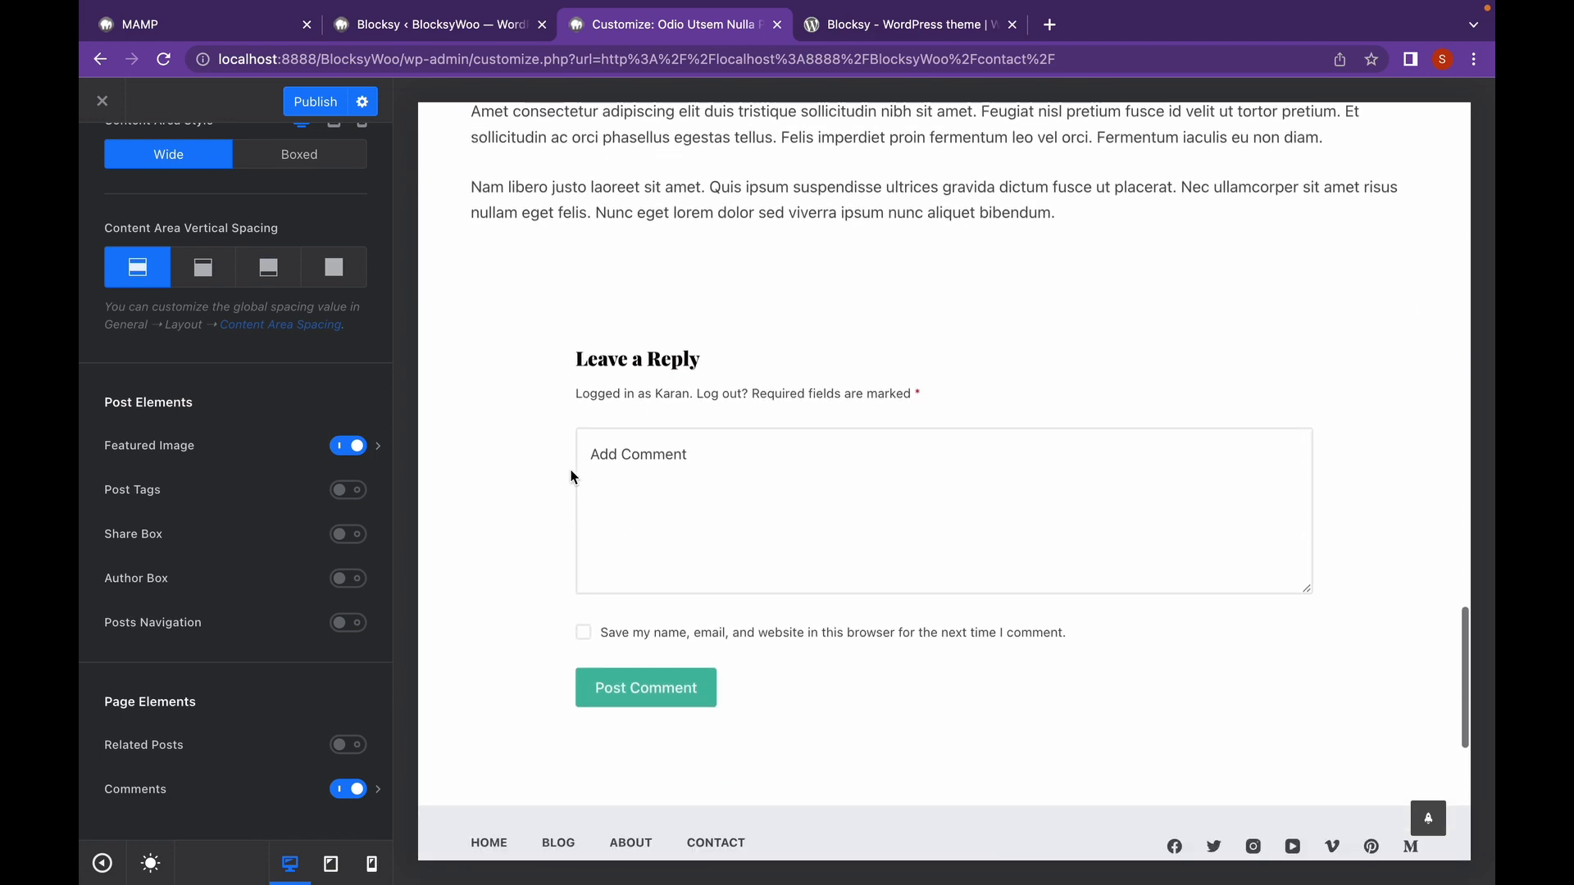
click(348, 490)
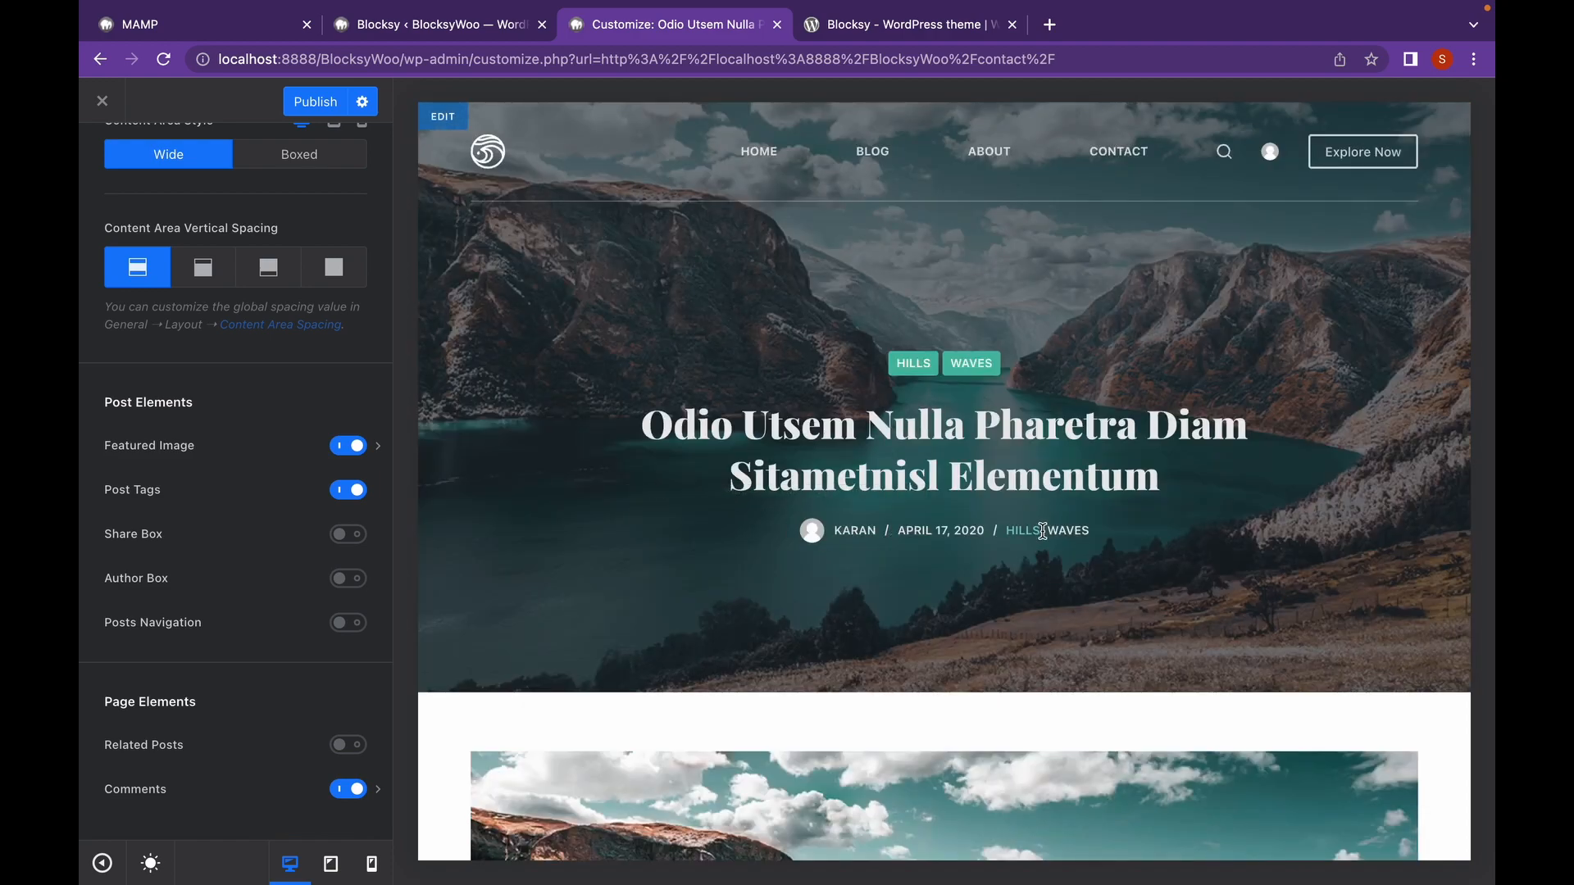
scroll(908, 526, down, 1)
scroll(907, 522, down, 20)
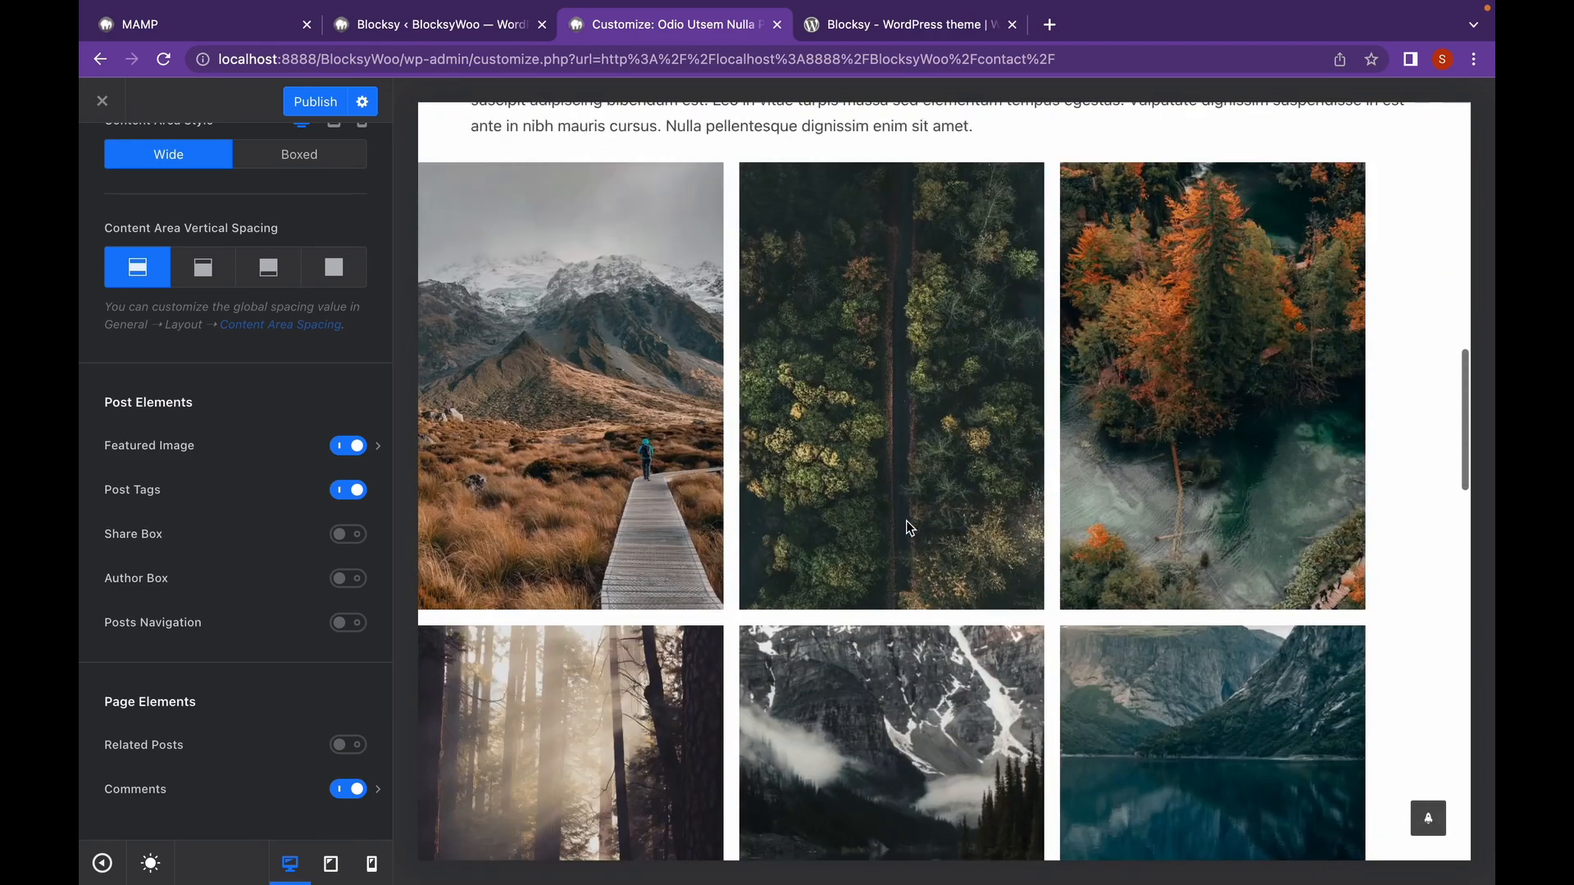
scroll(907, 521, down, 4)
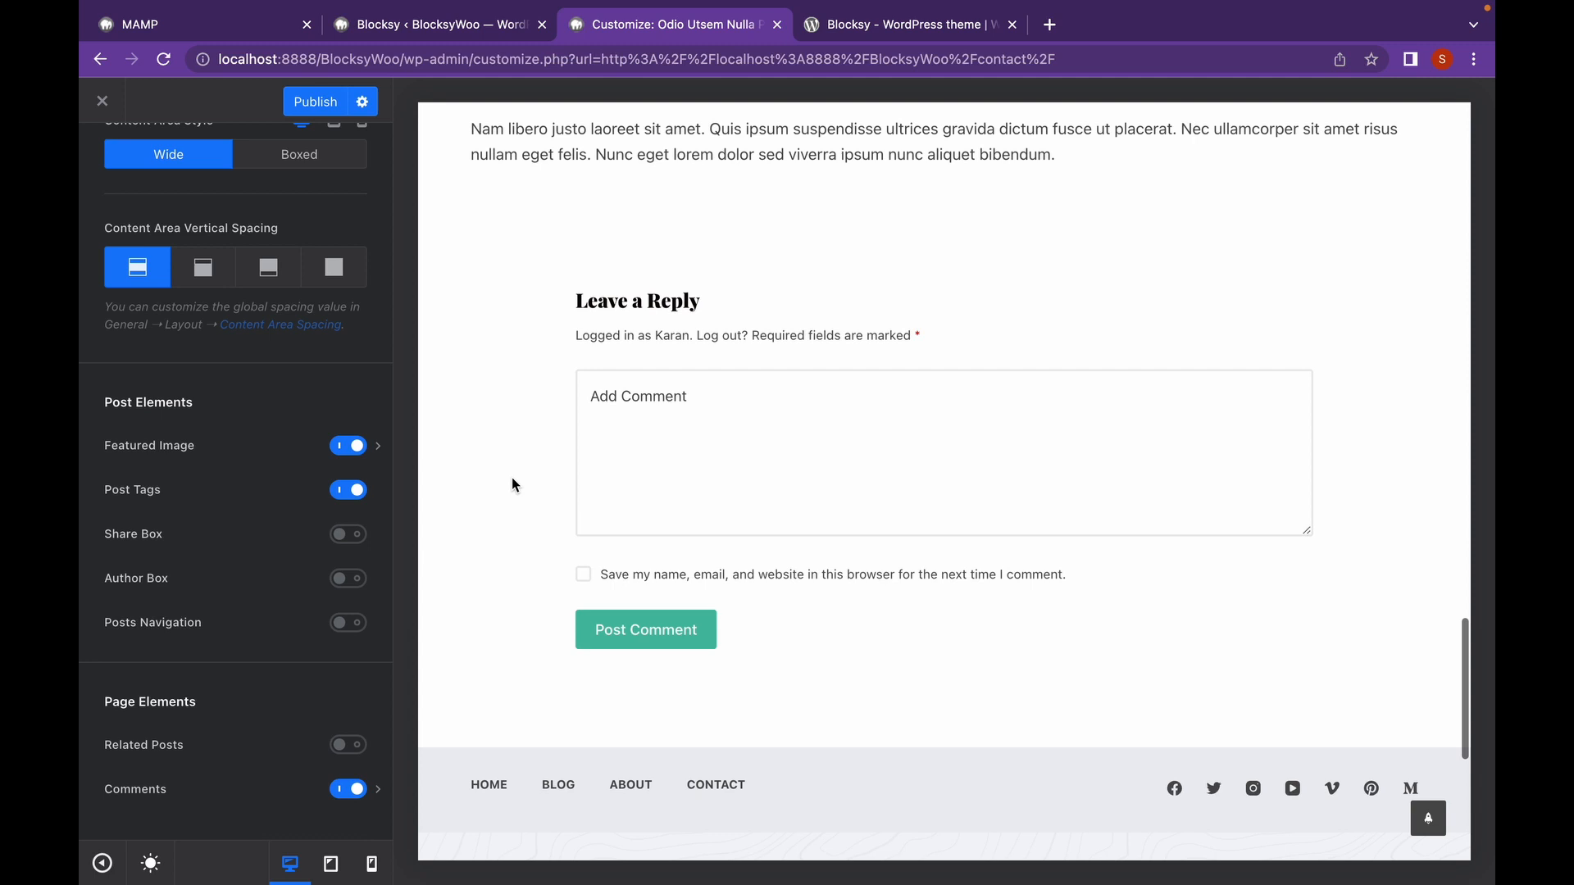
Enable the Share Box on single posts, keeping the Type 1 style after trying Type 2.
click(348, 534)
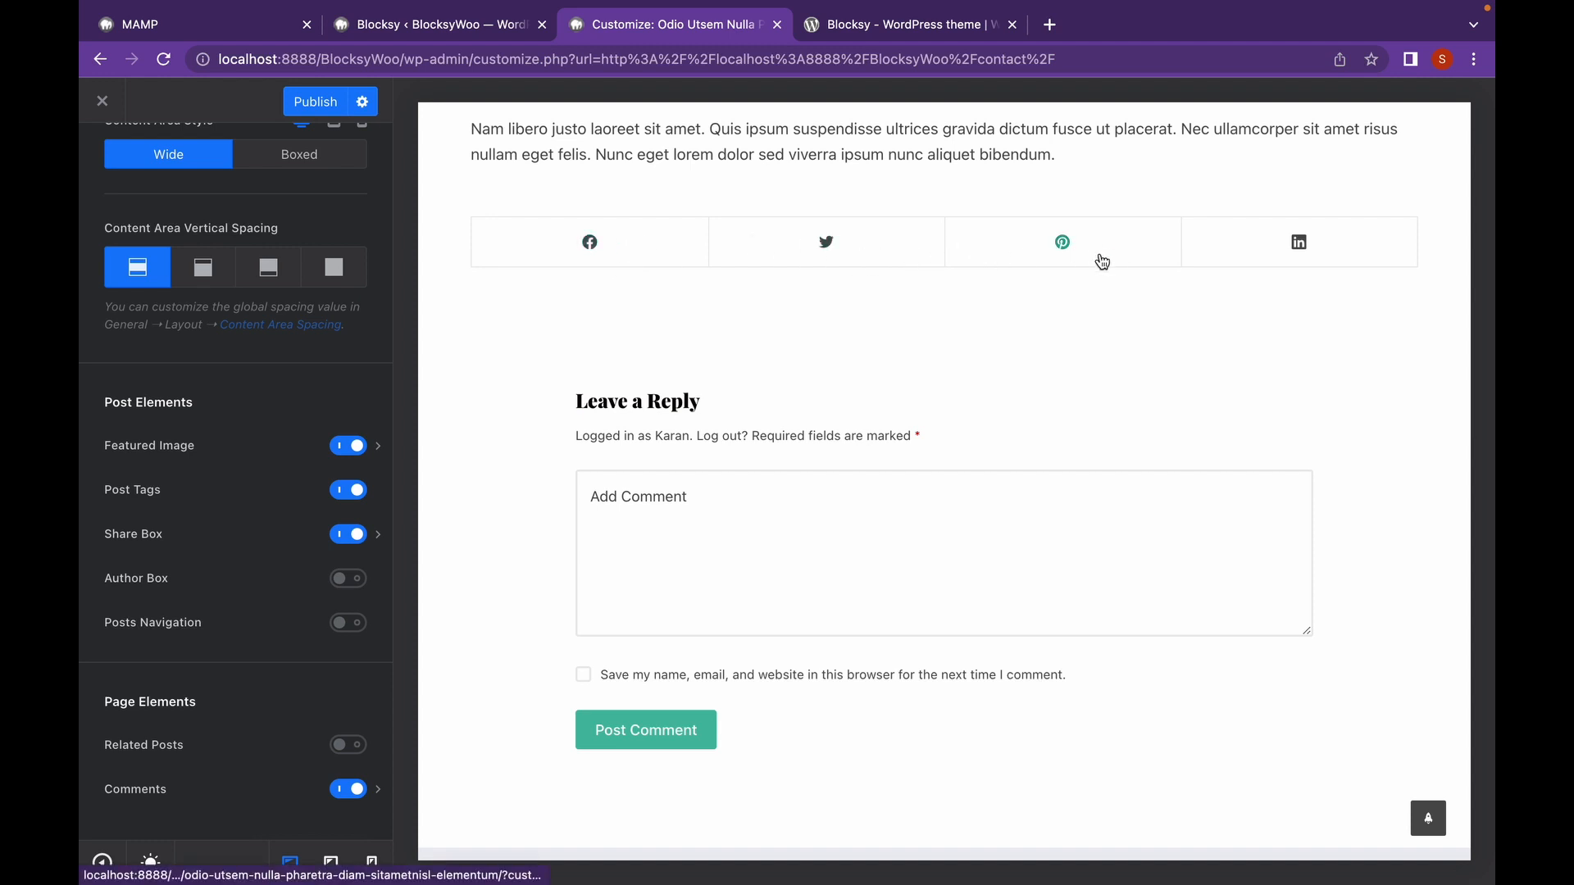
click(378, 536)
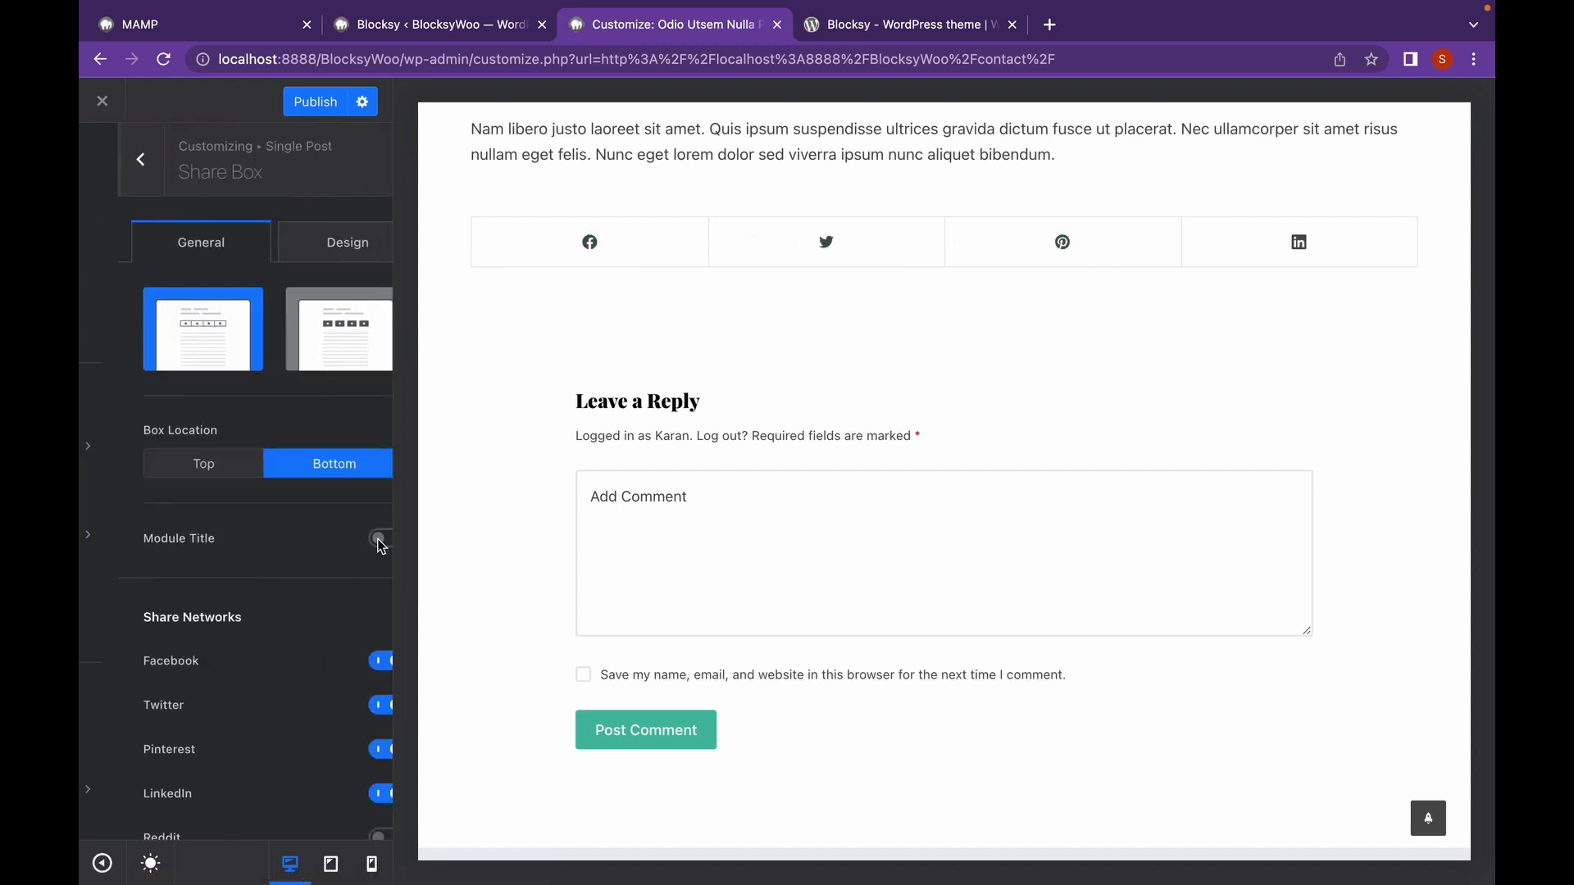
click(281, 342)
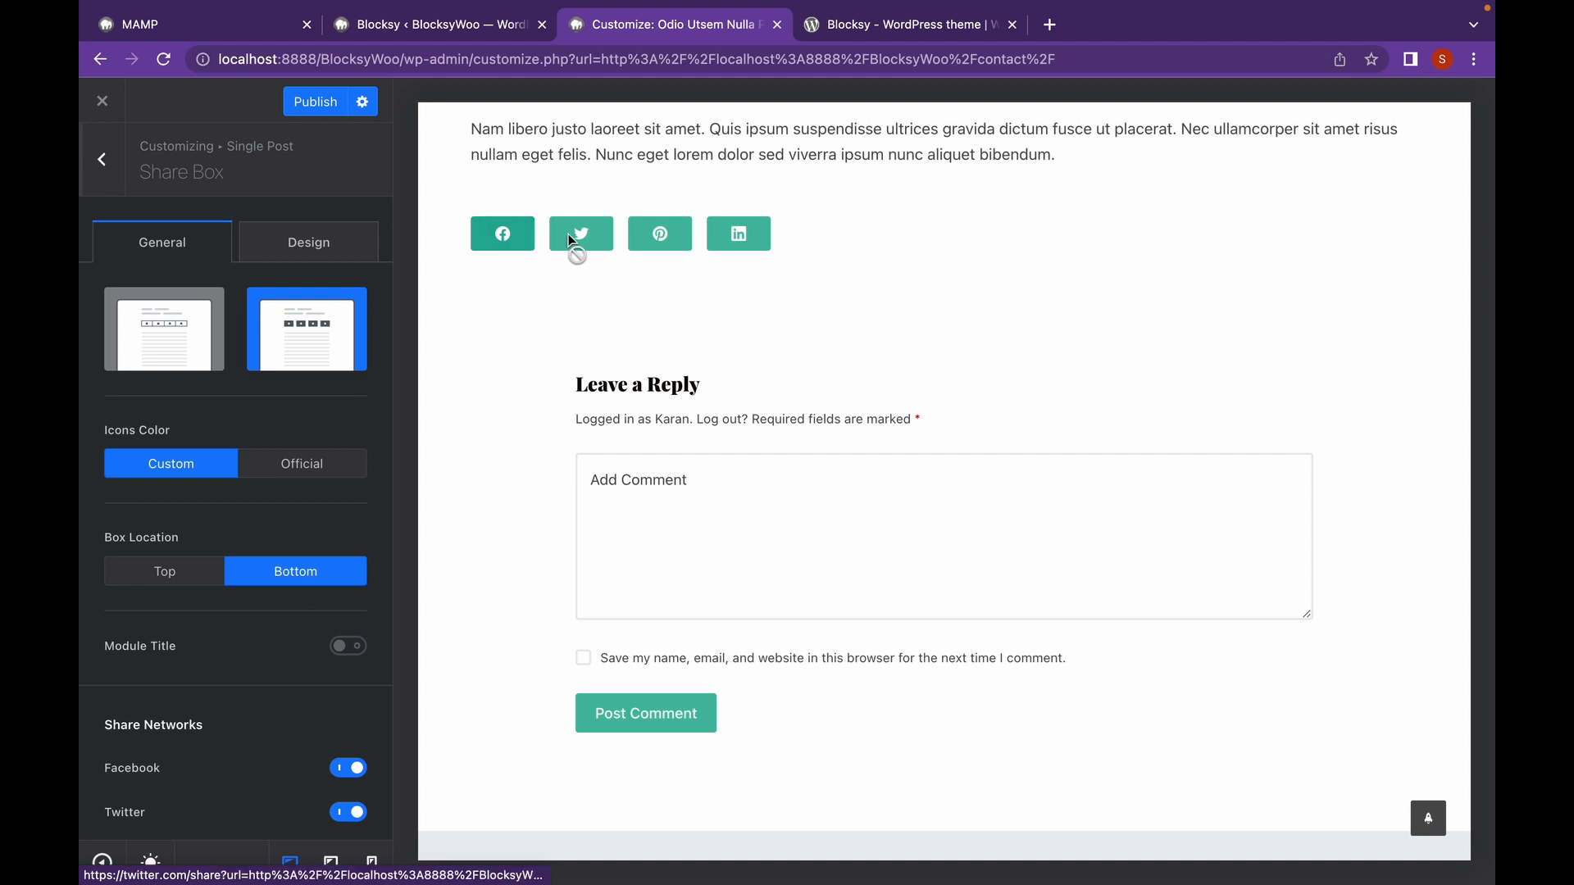
click(148, 348)
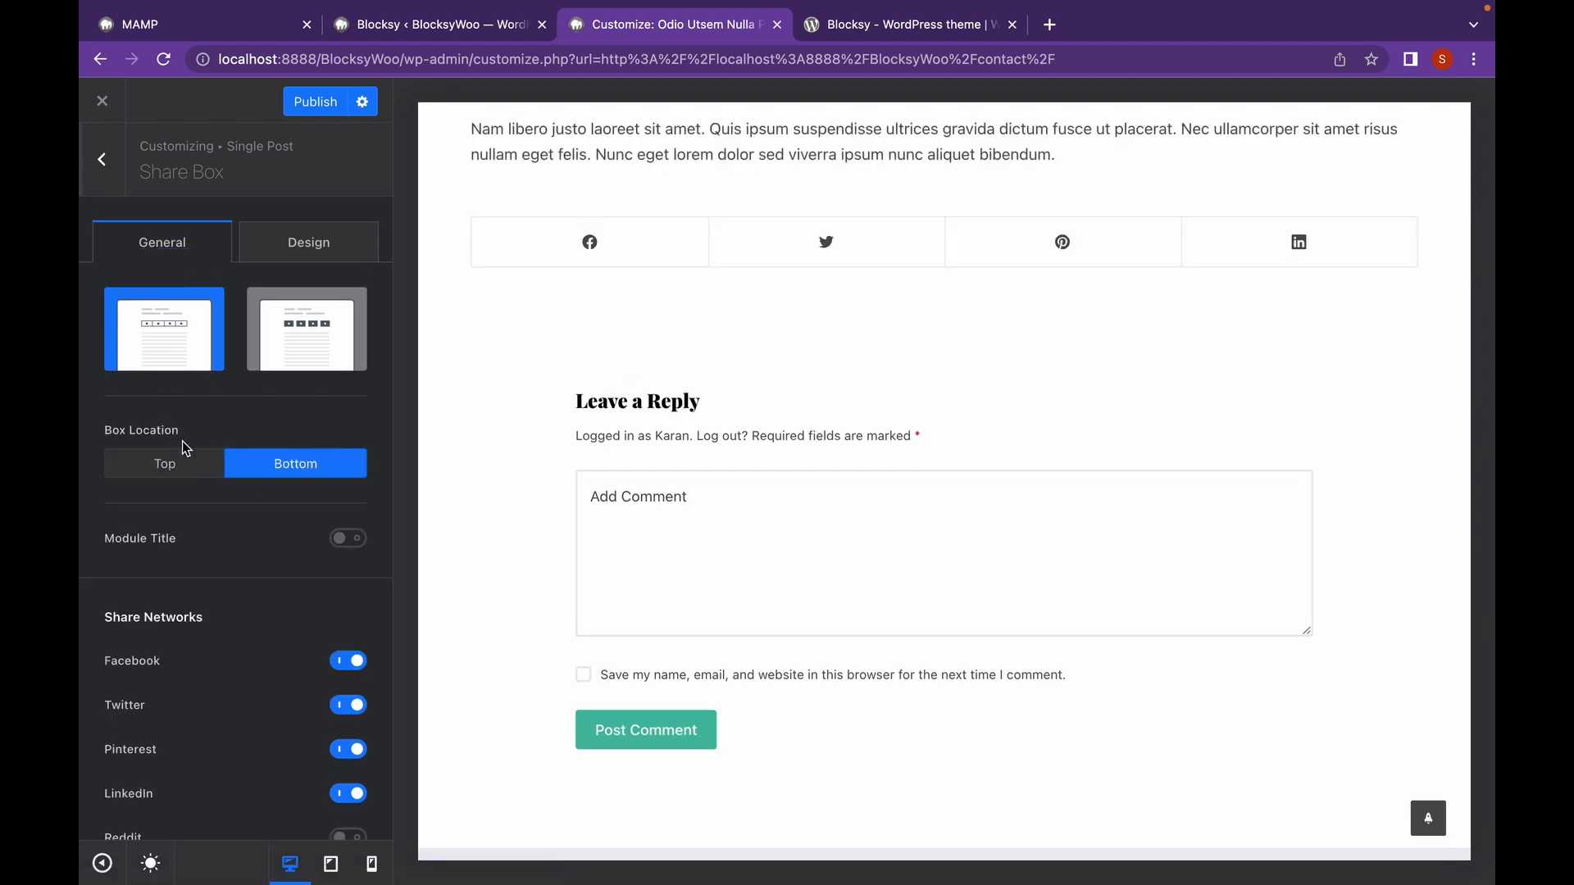
scroll(183, 441, down, 1)
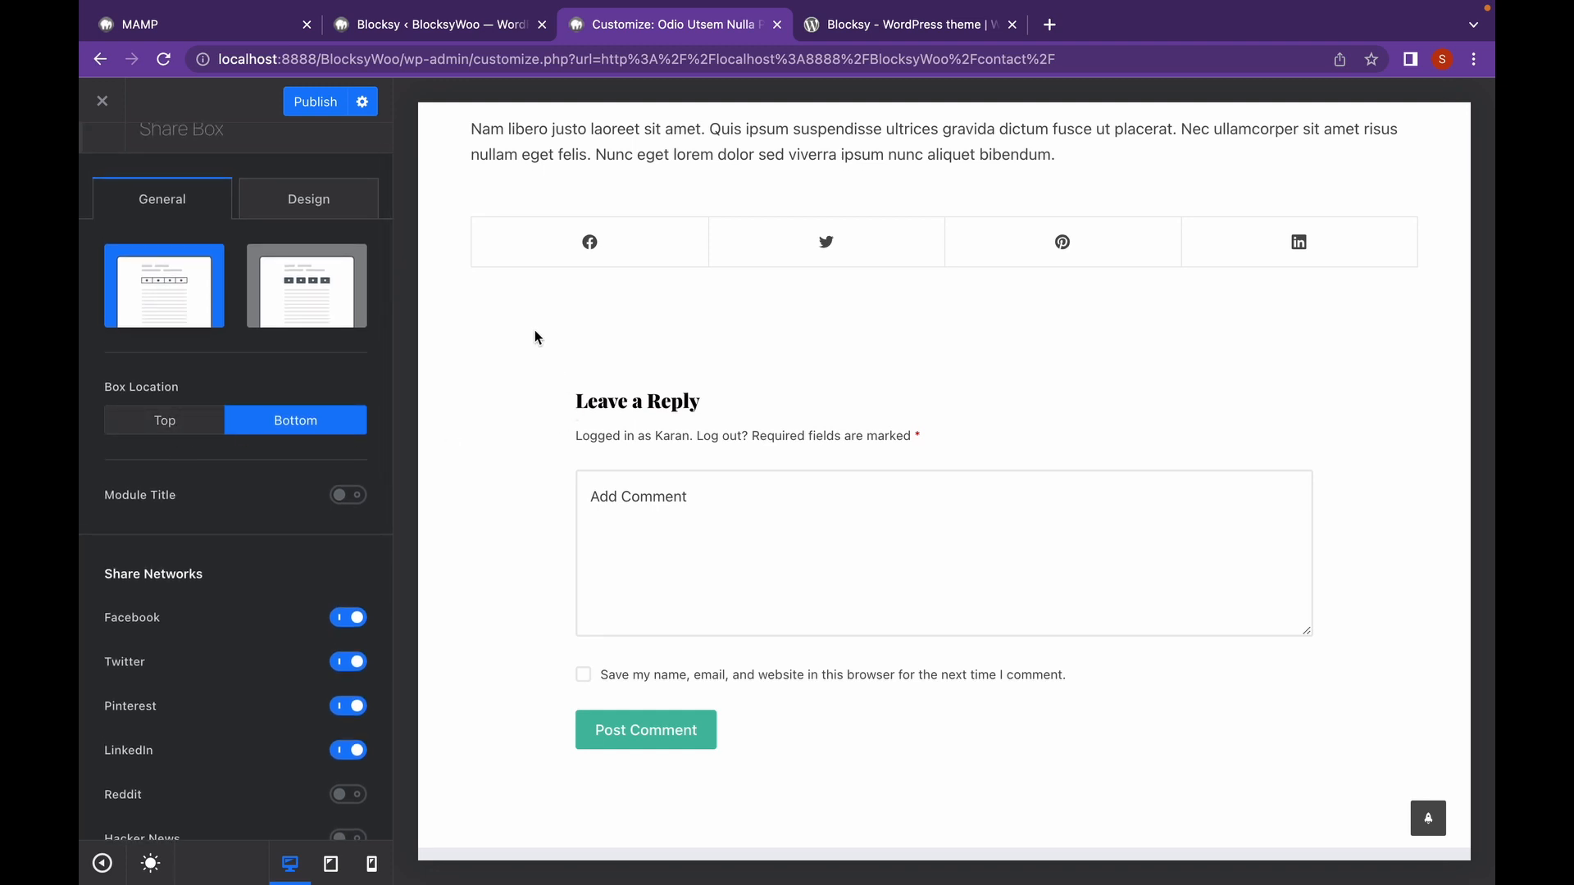
Add the 'Share your love' module title and check the share box Design options.
click(349, 507)
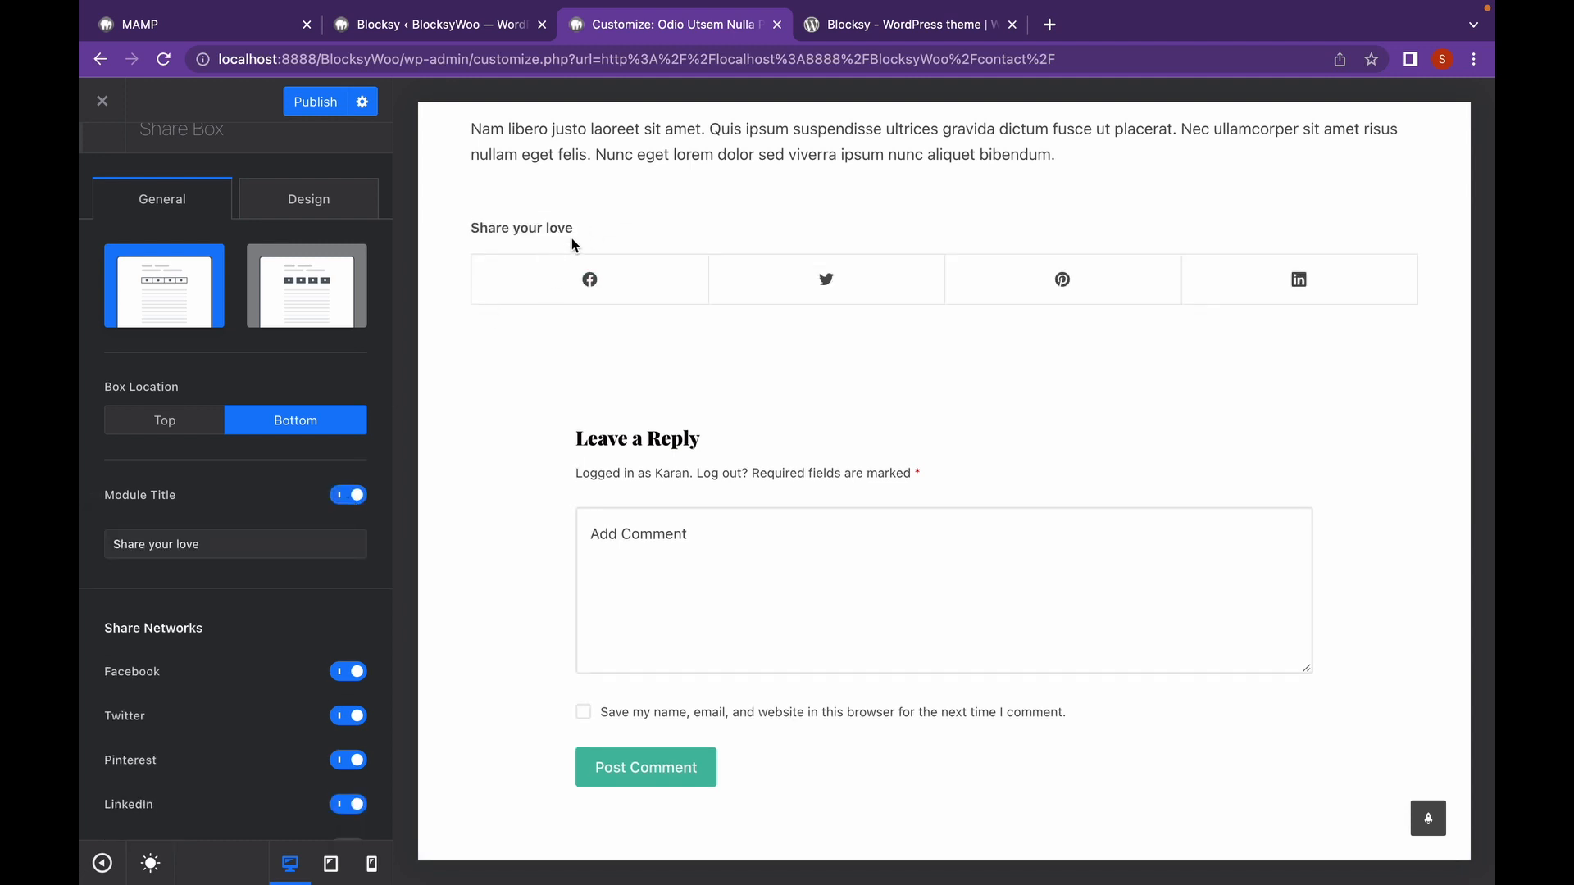
drag(567, 230, 460, 237)
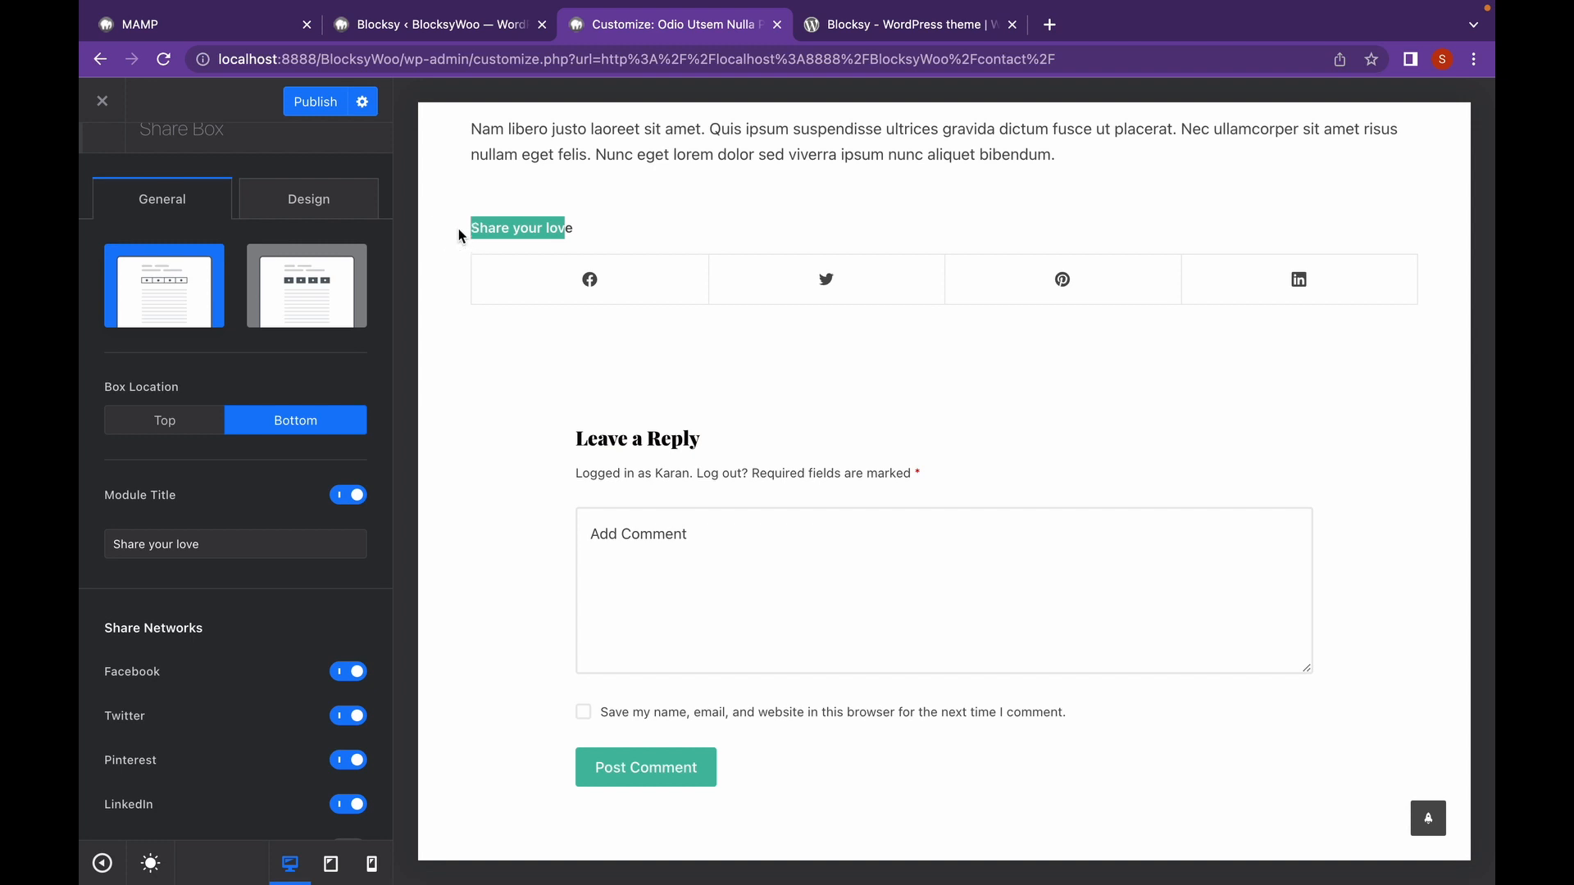
click(502, 350)
scroll(291, 500, down, 5)
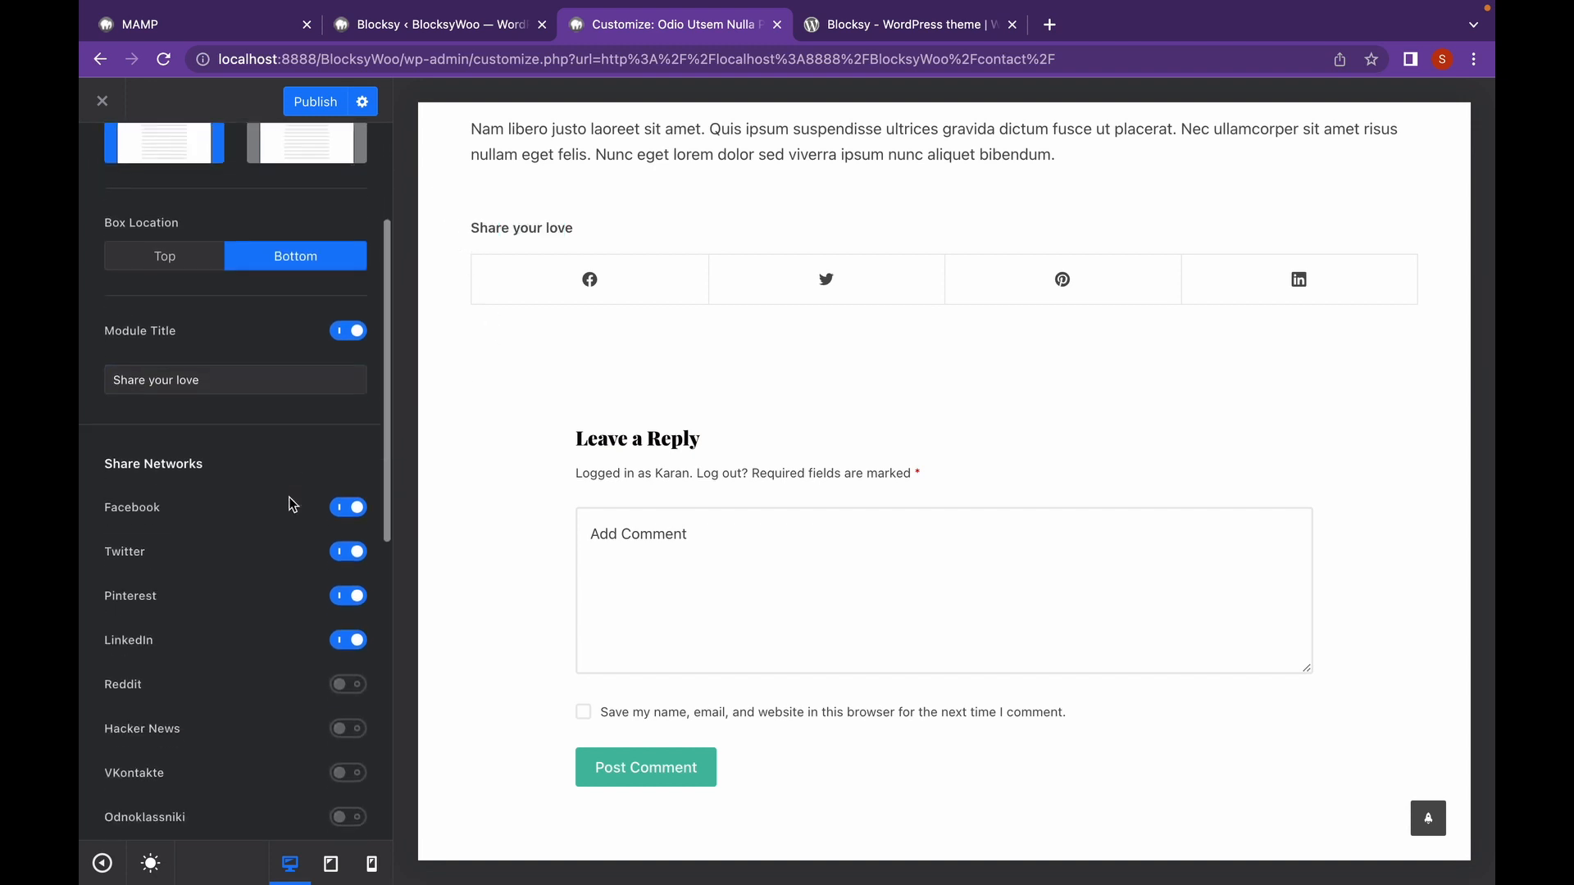
scroll(289, 497, down, 3)
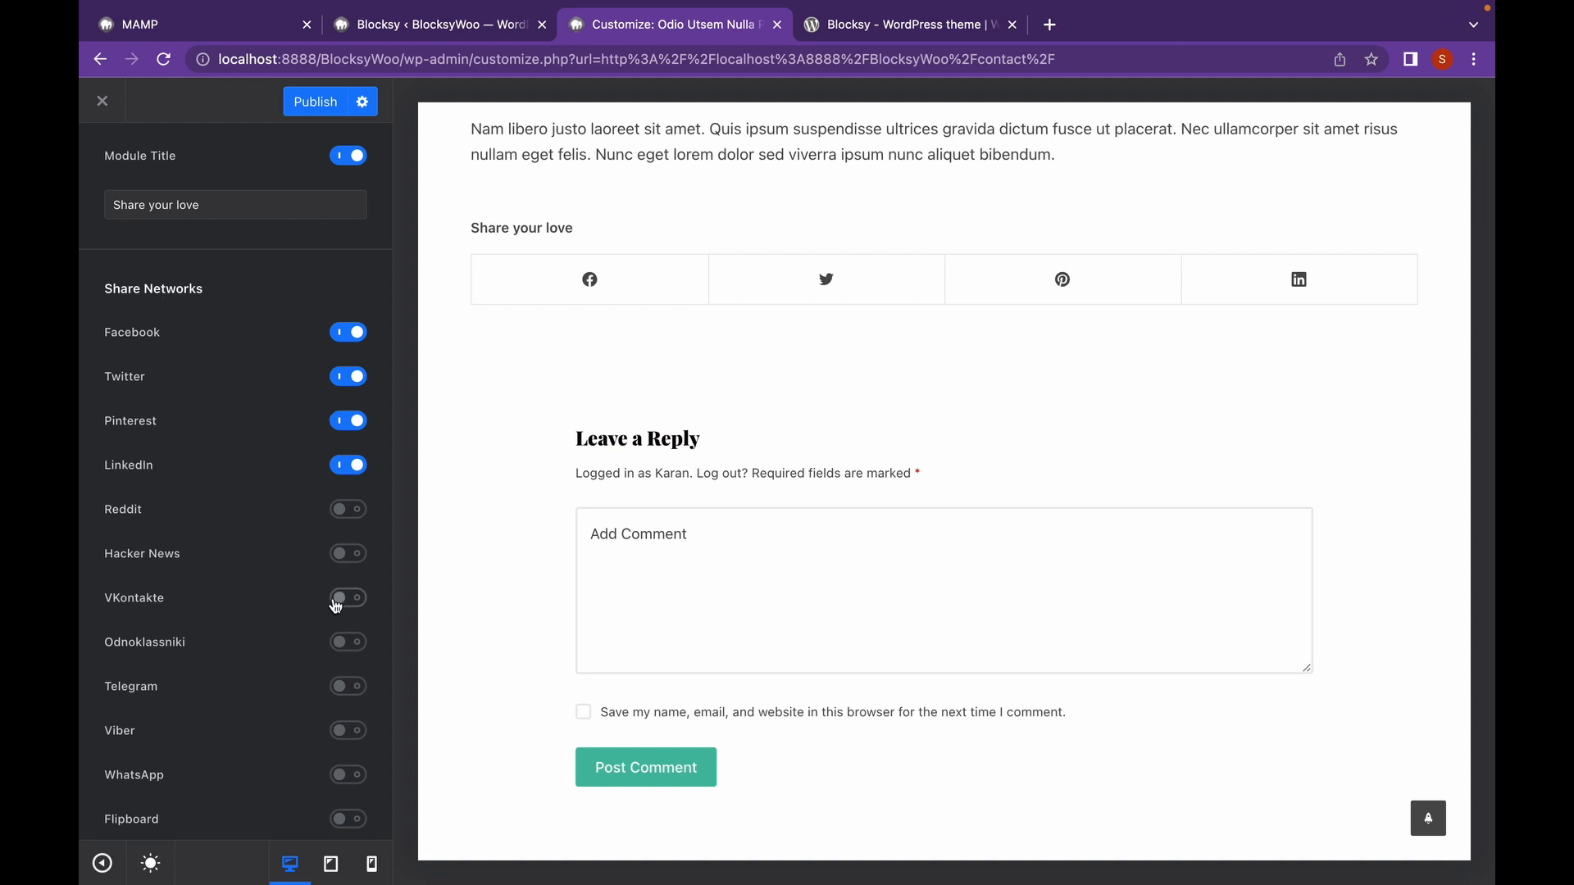
scroll(335, 605, up, 10)
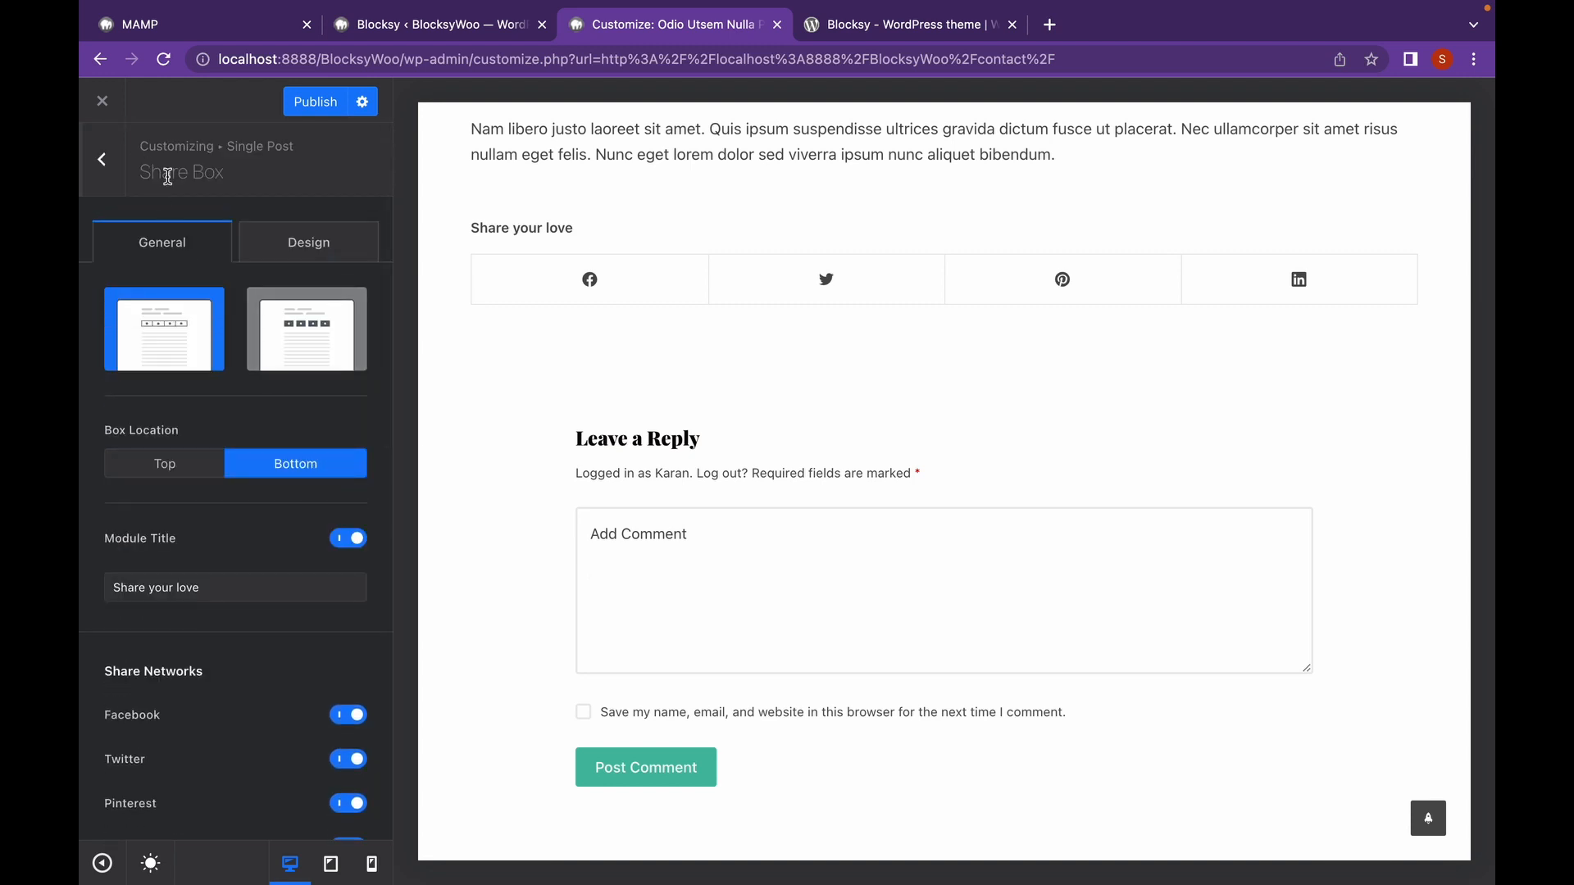
click(279, 260)
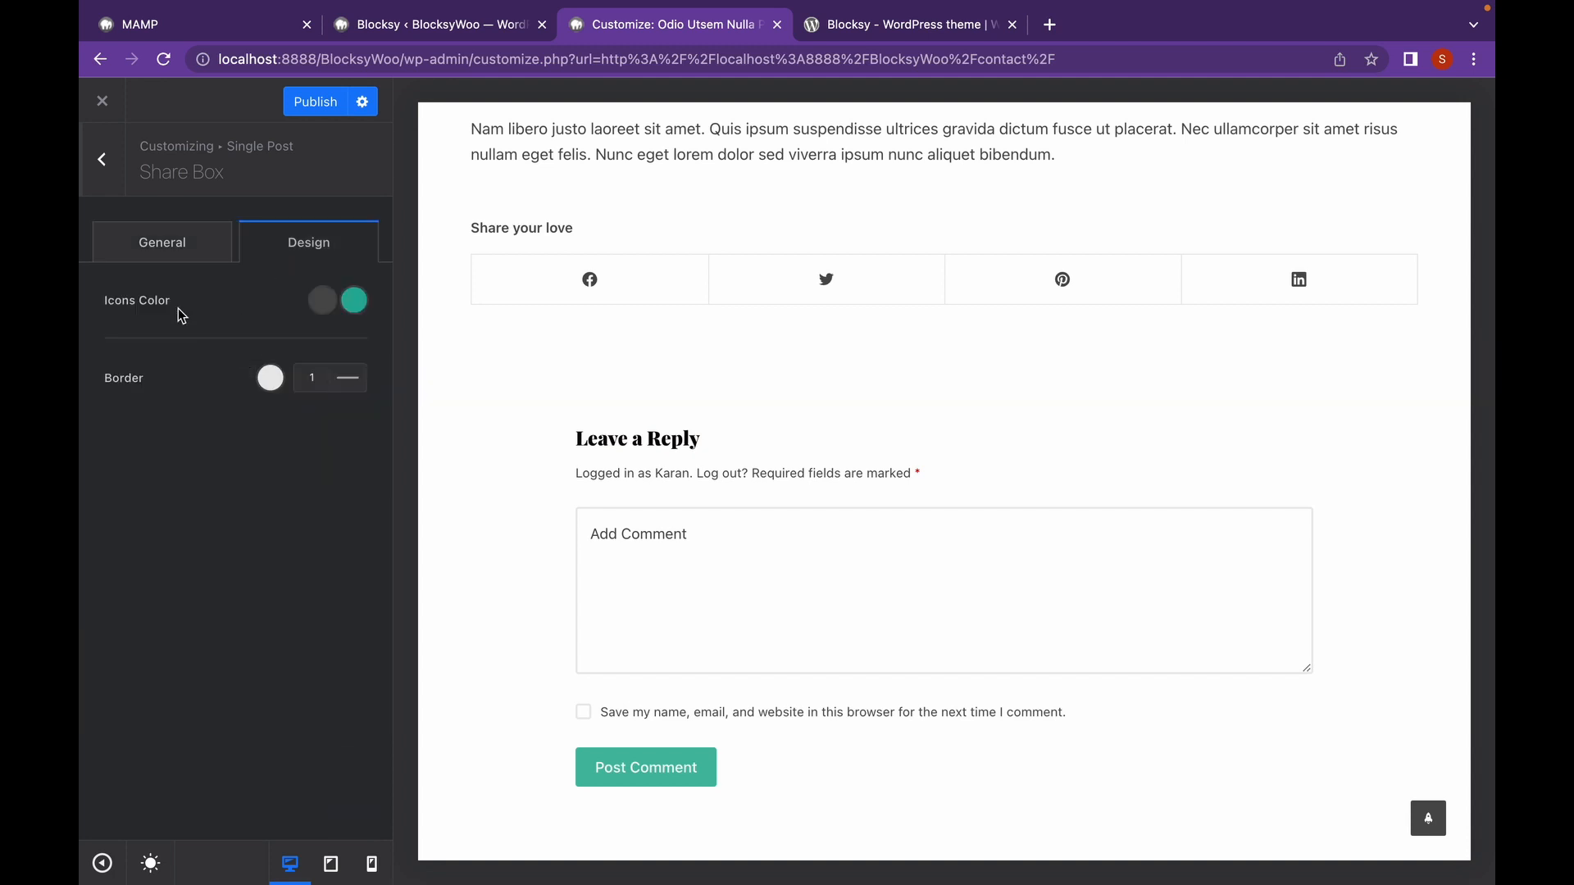
click(116, 168)
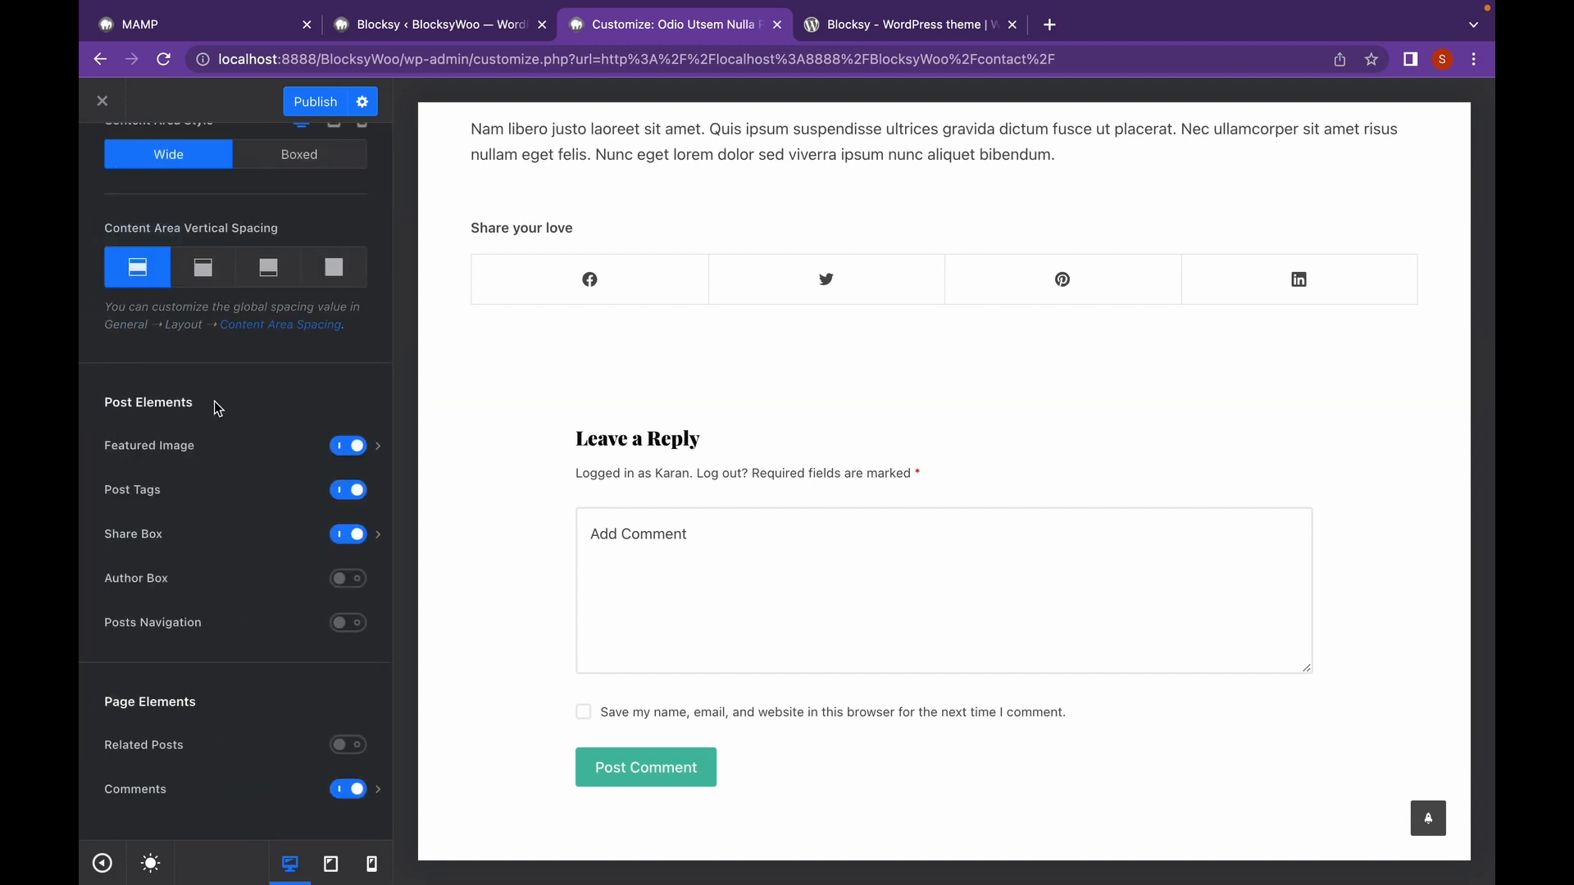
Add a Type 1 boxed Author Box to single posts, with links opening in a new tab.
click(348, 579)
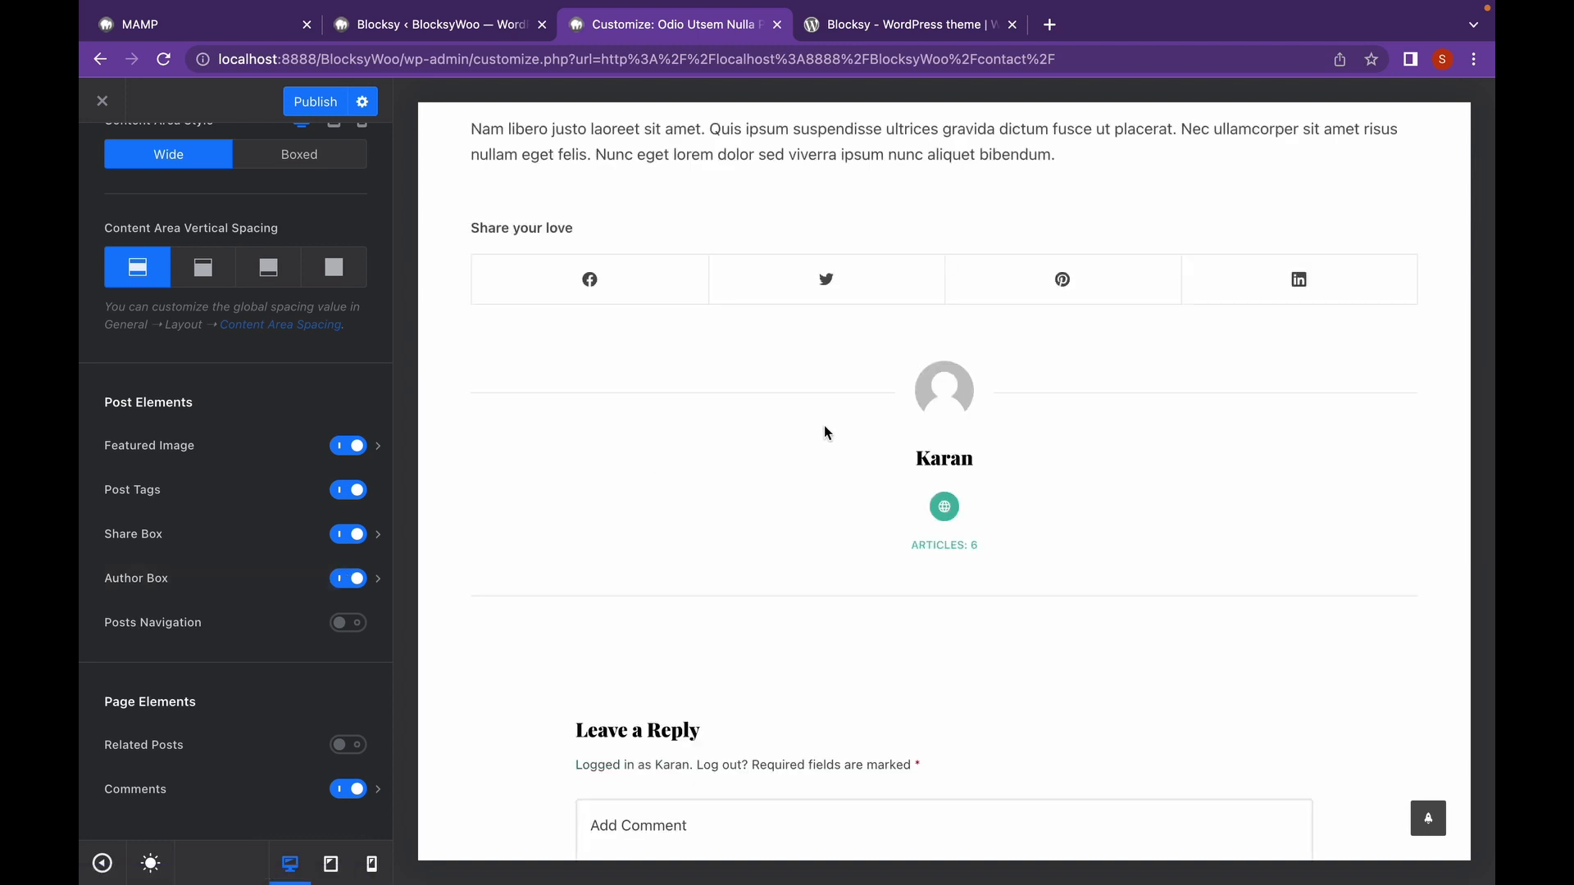
click(379, 579)
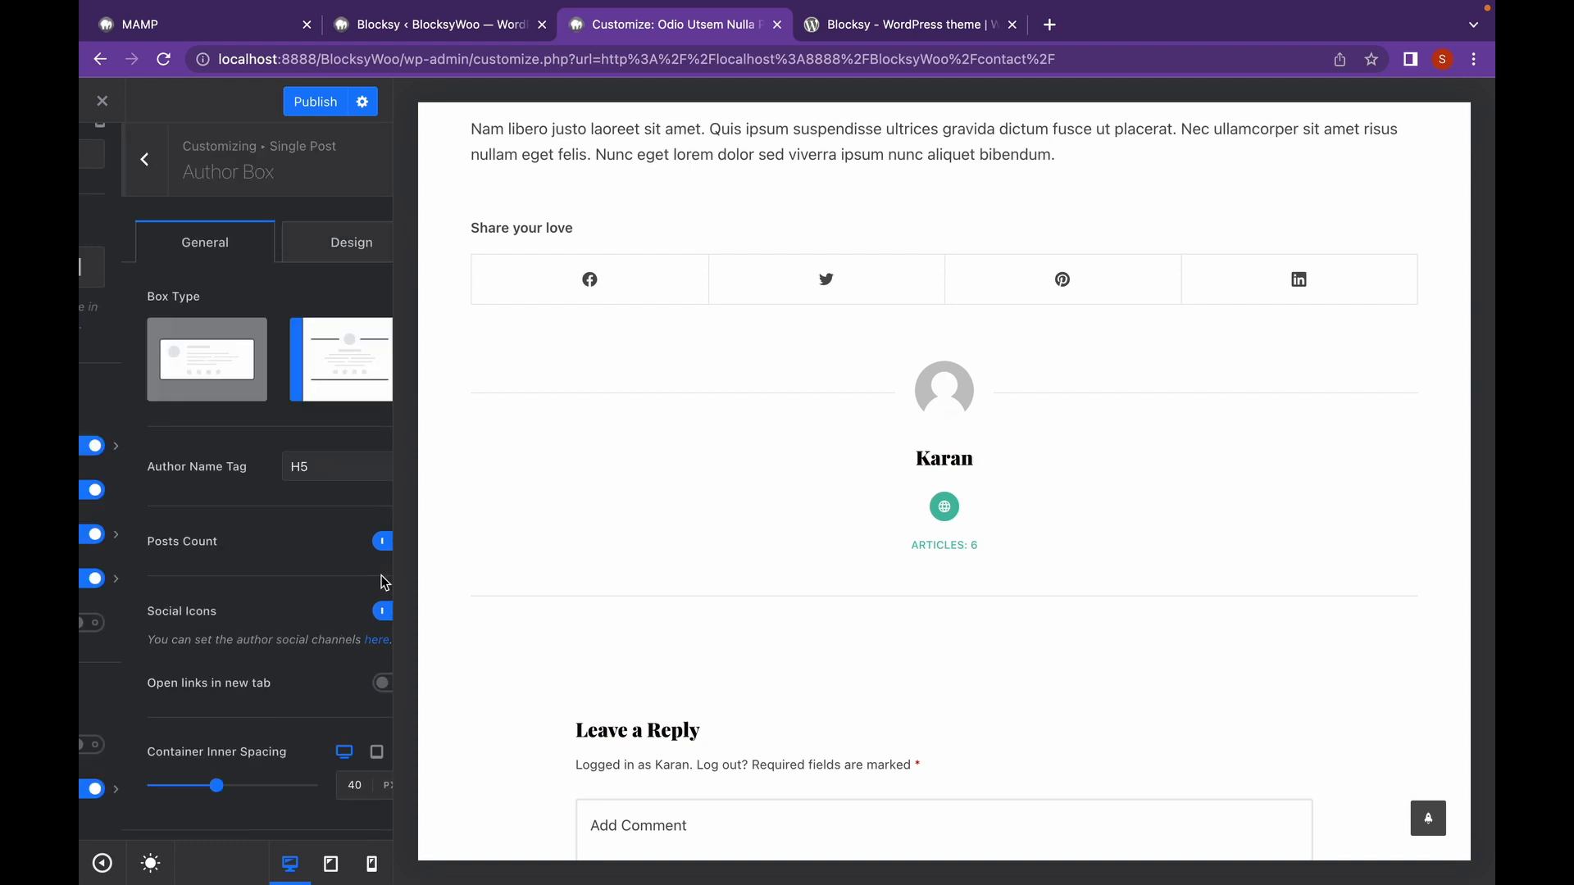
click(210, 372)
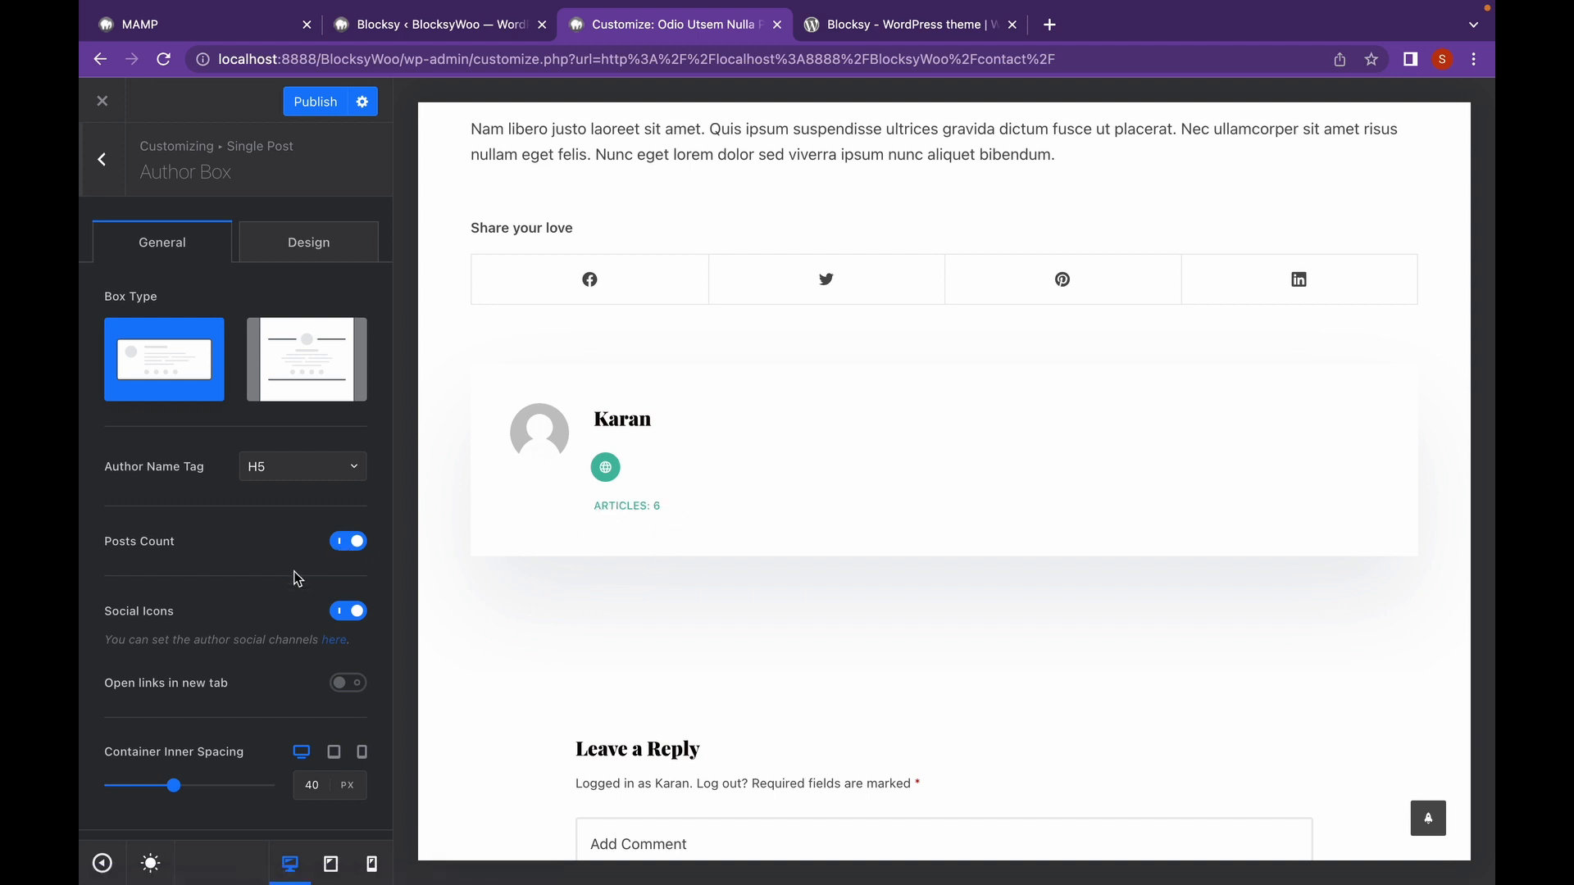
scroll(298, 578, down, 1)
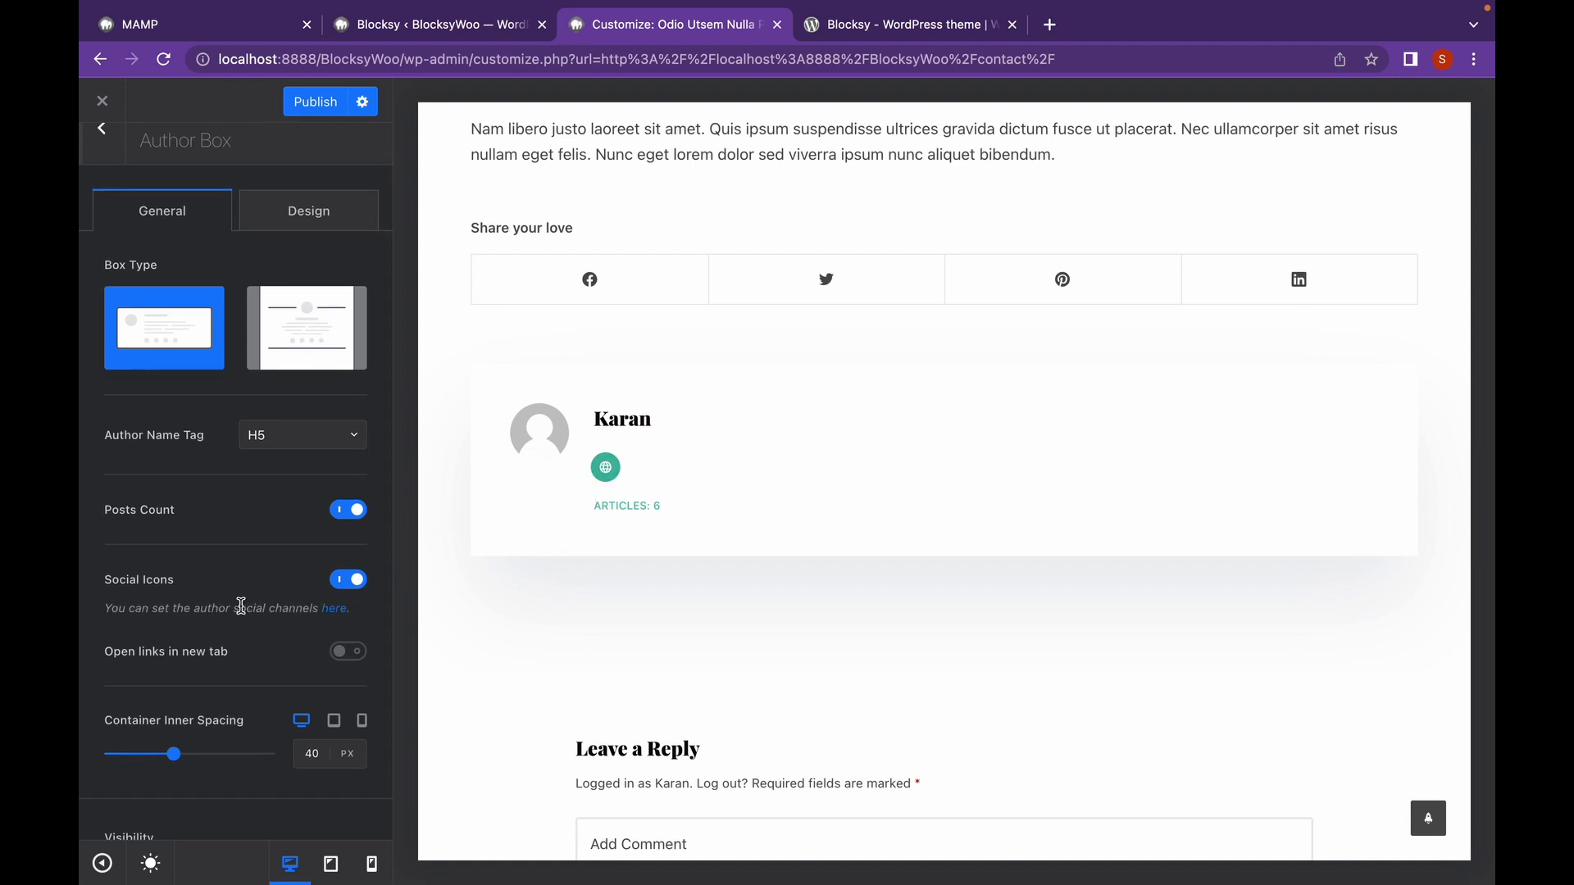
scroll(279, 611, down, 2)
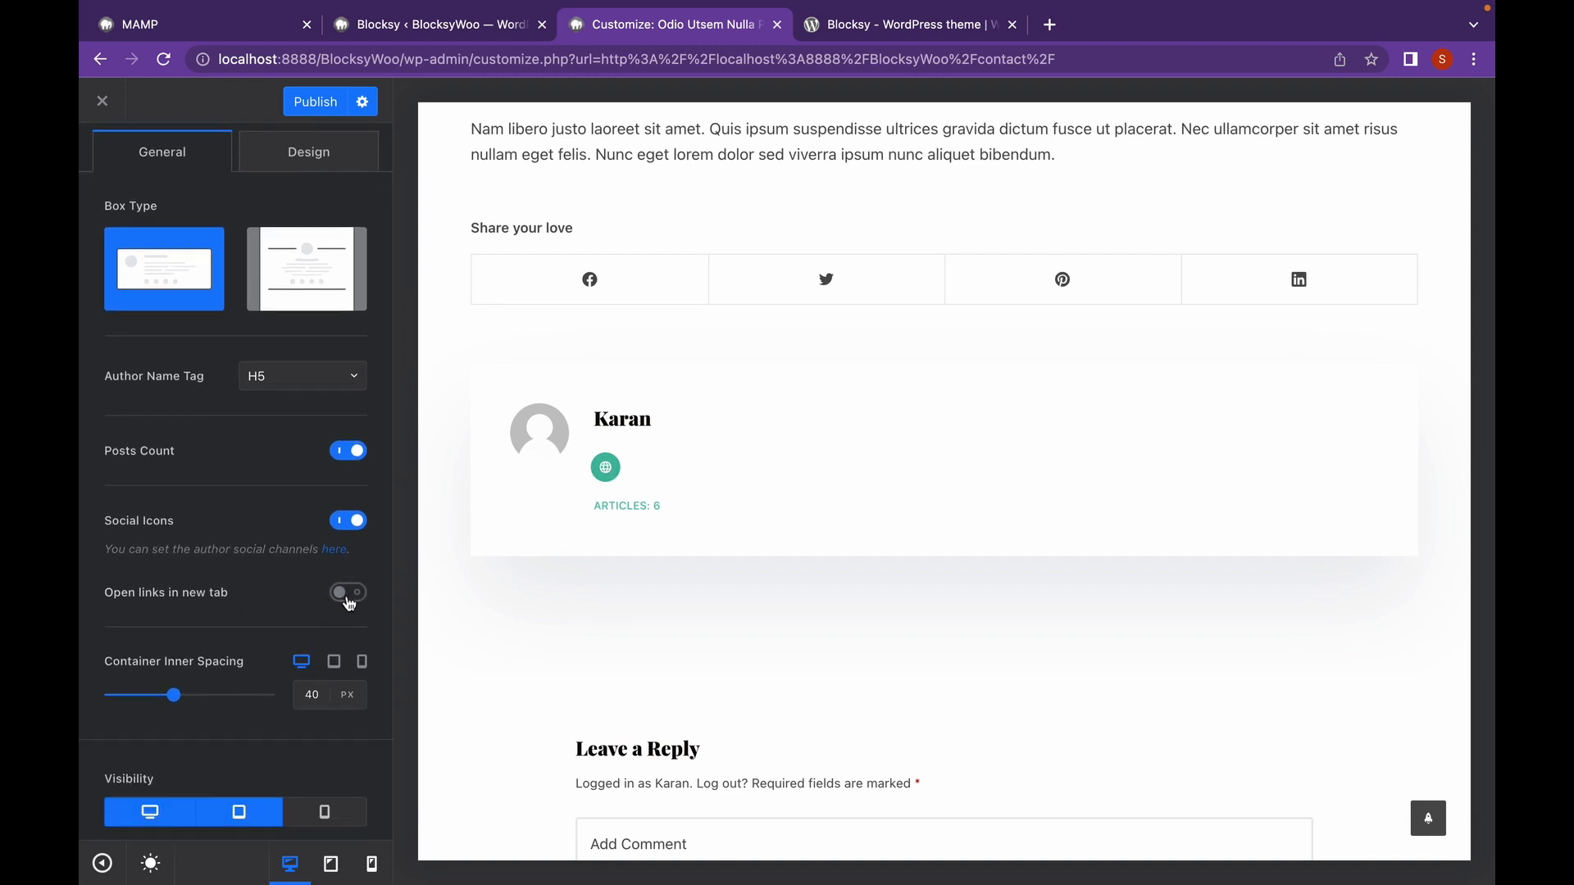
click(348, 592)
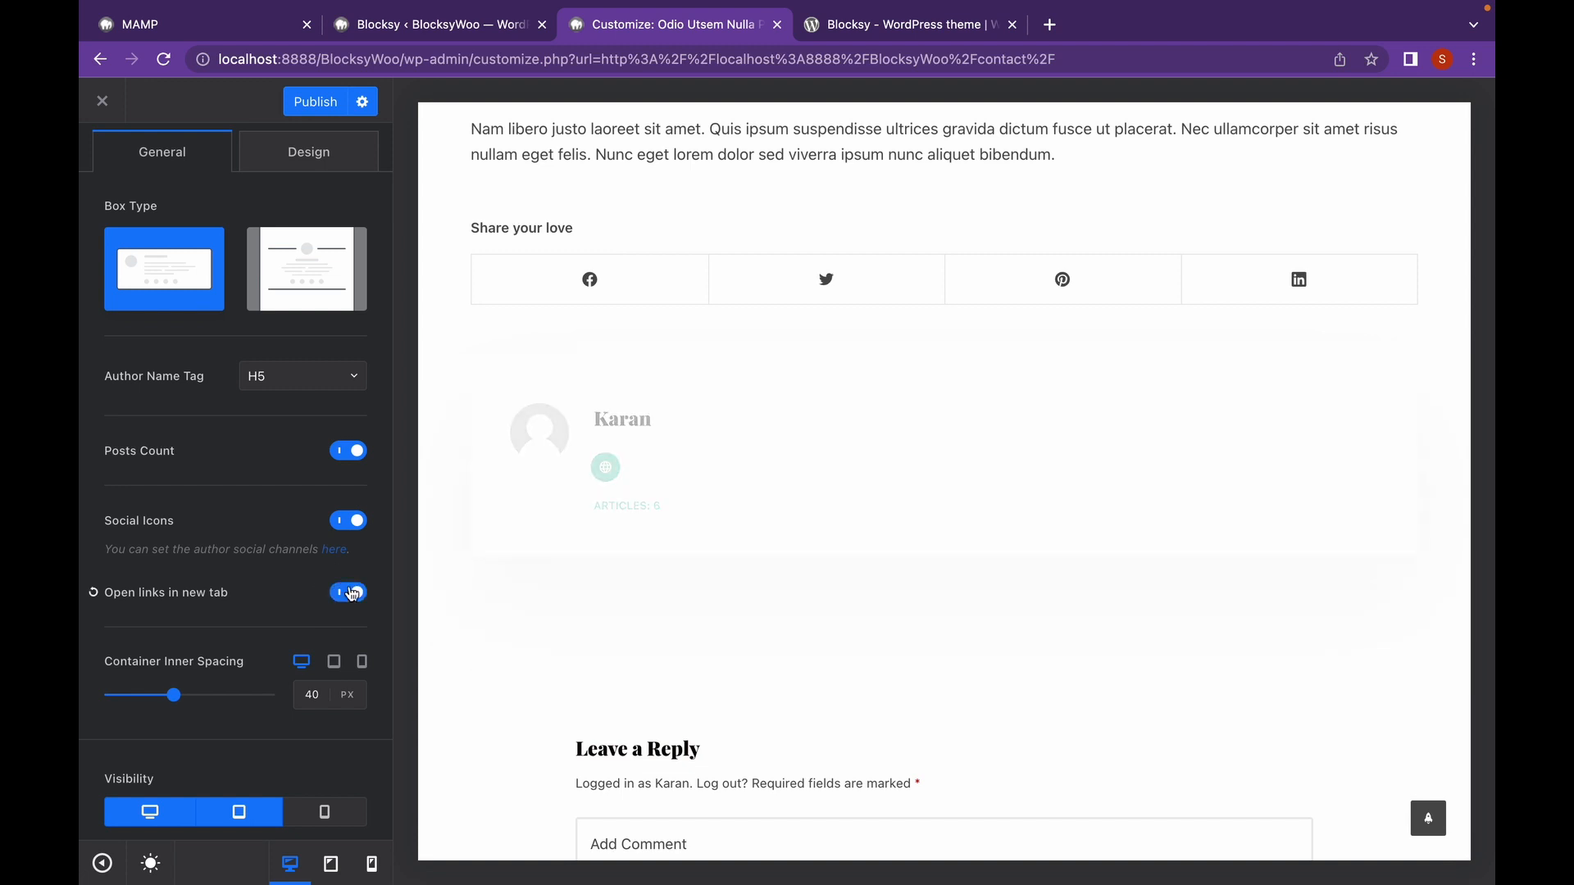
scroll(365, 524, up, 2)
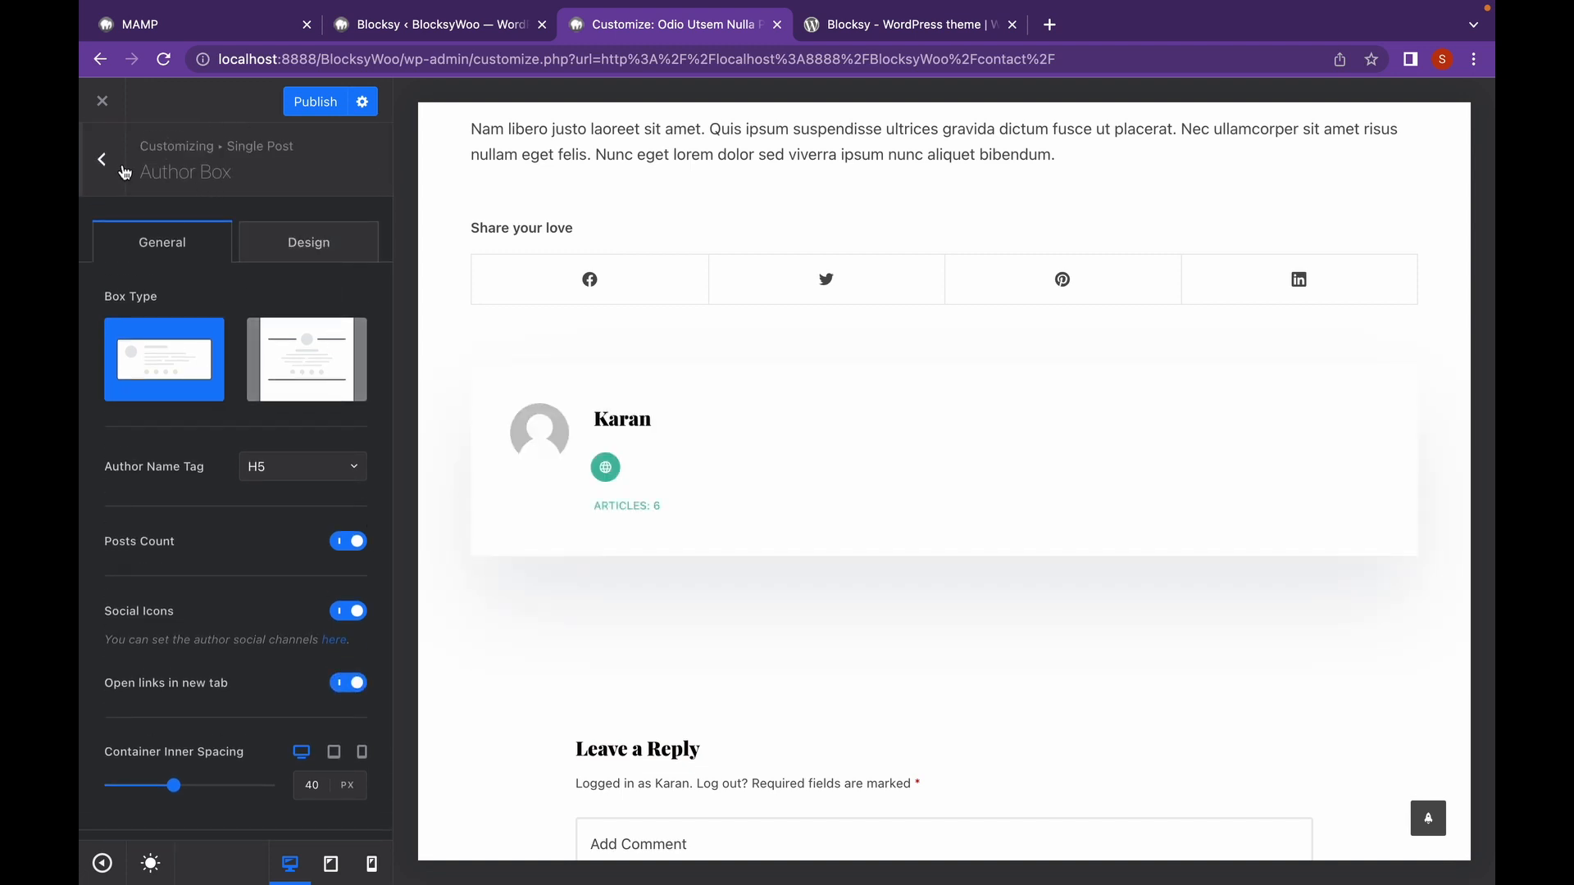
click(115, 164)
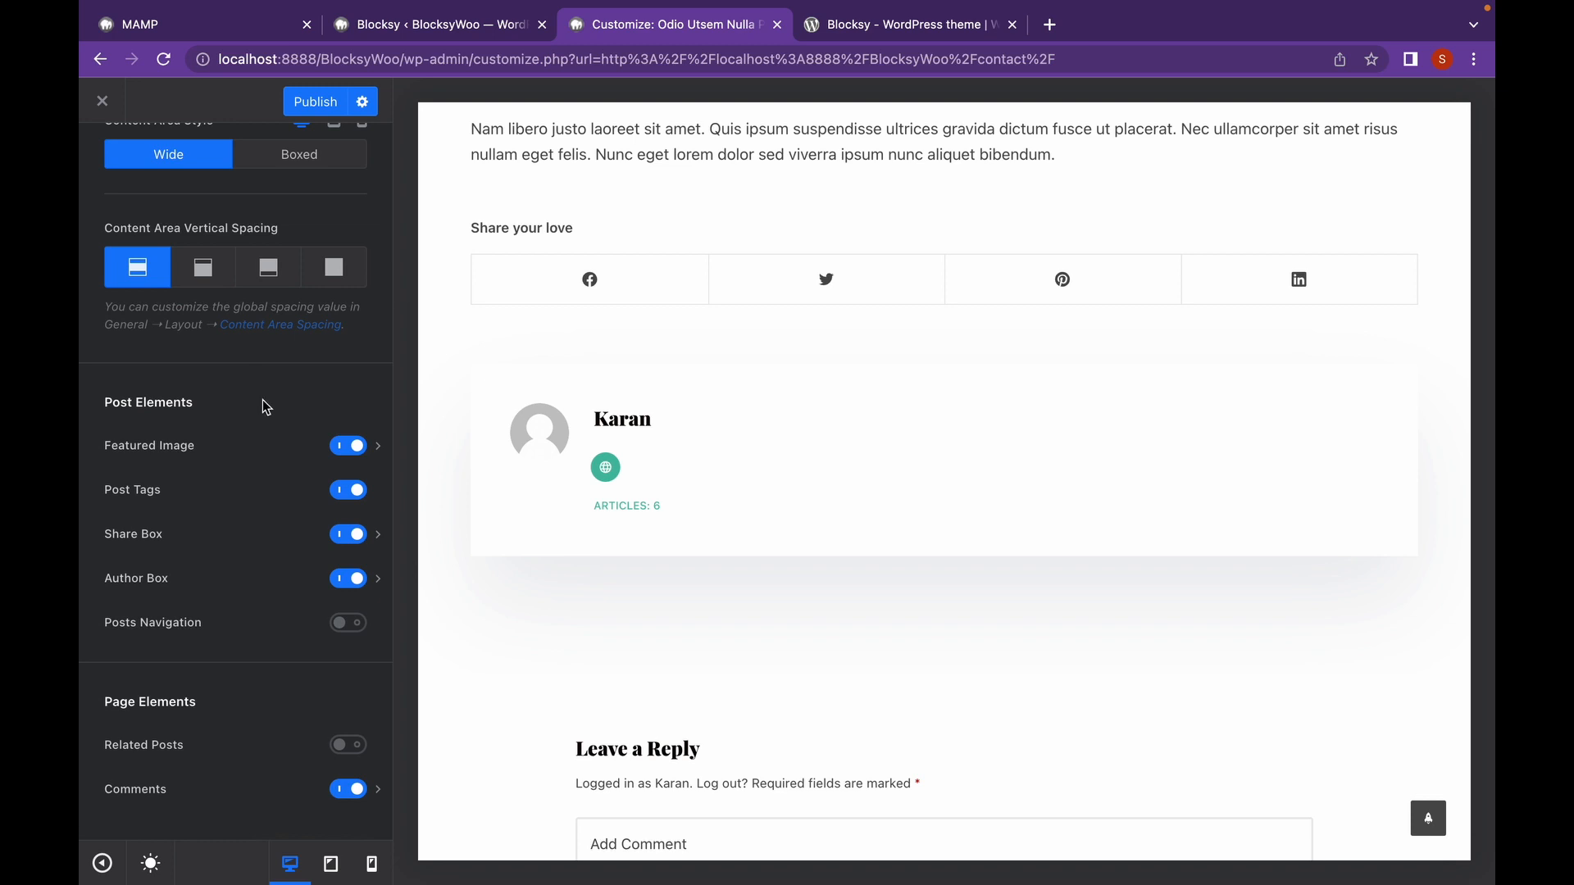
Enable Posts Navigation and Related Posts on single posts, then open the Comments settings.
click(345, 621)
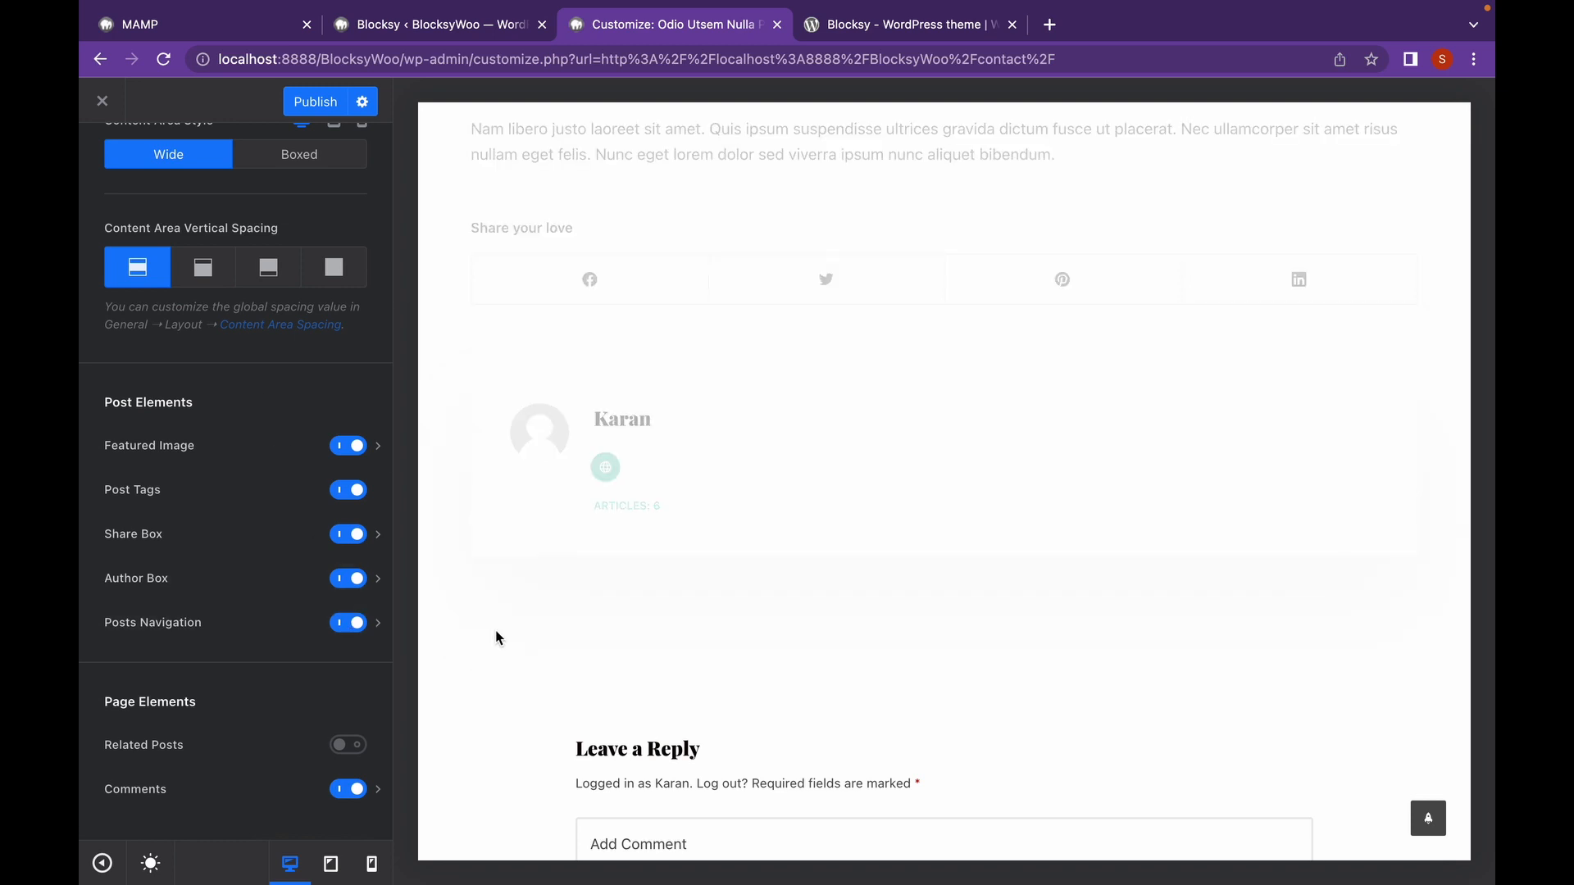
scroll(648, 592, down, 2)
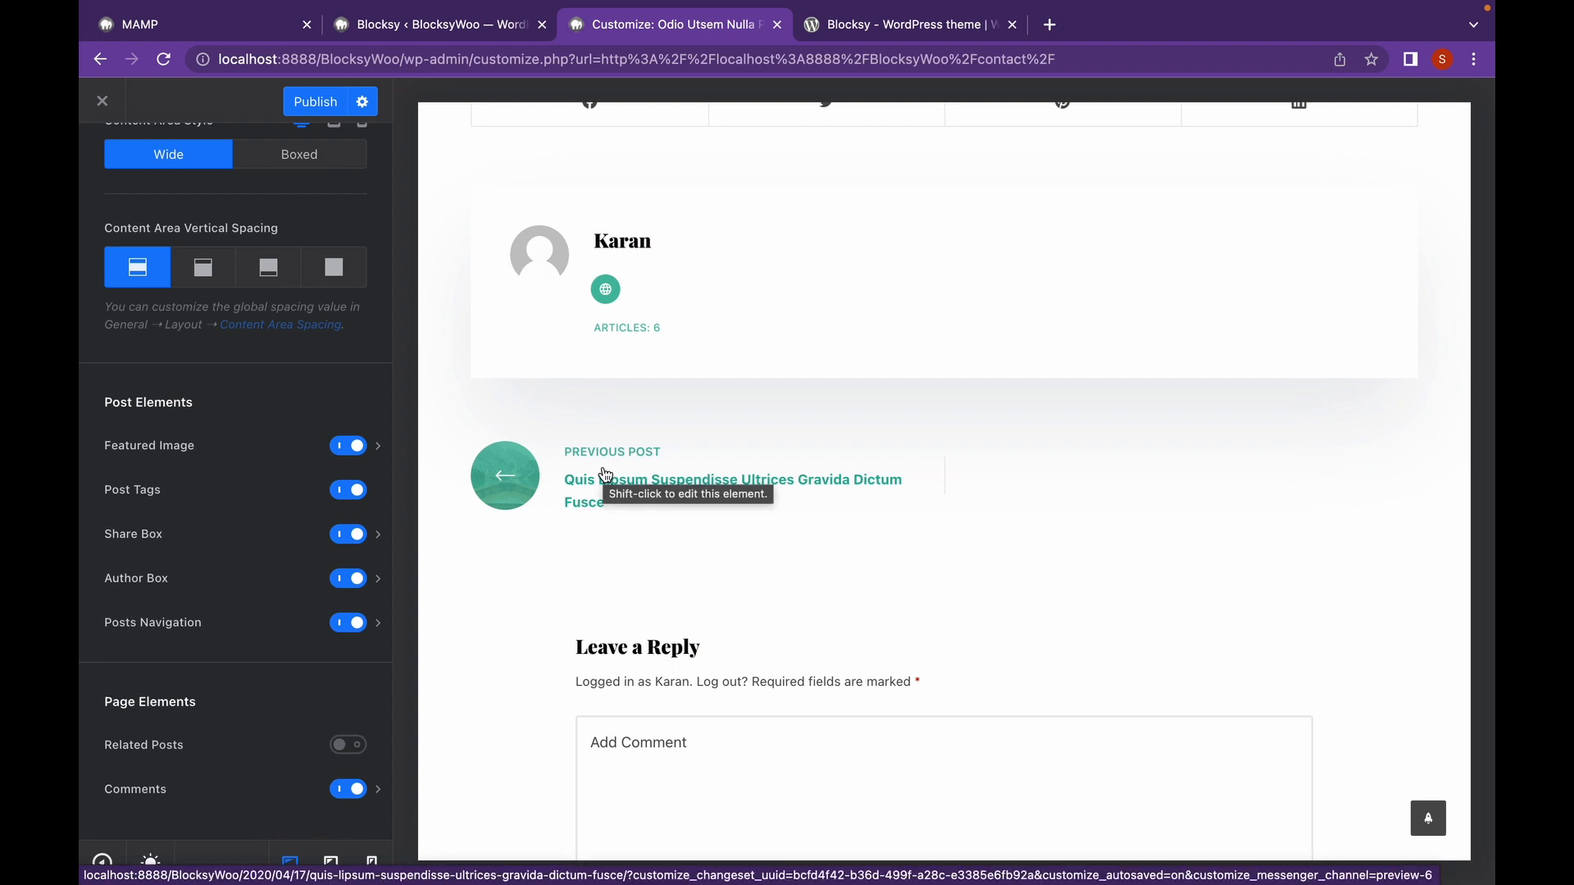
scroll(605, 476, down, 2)
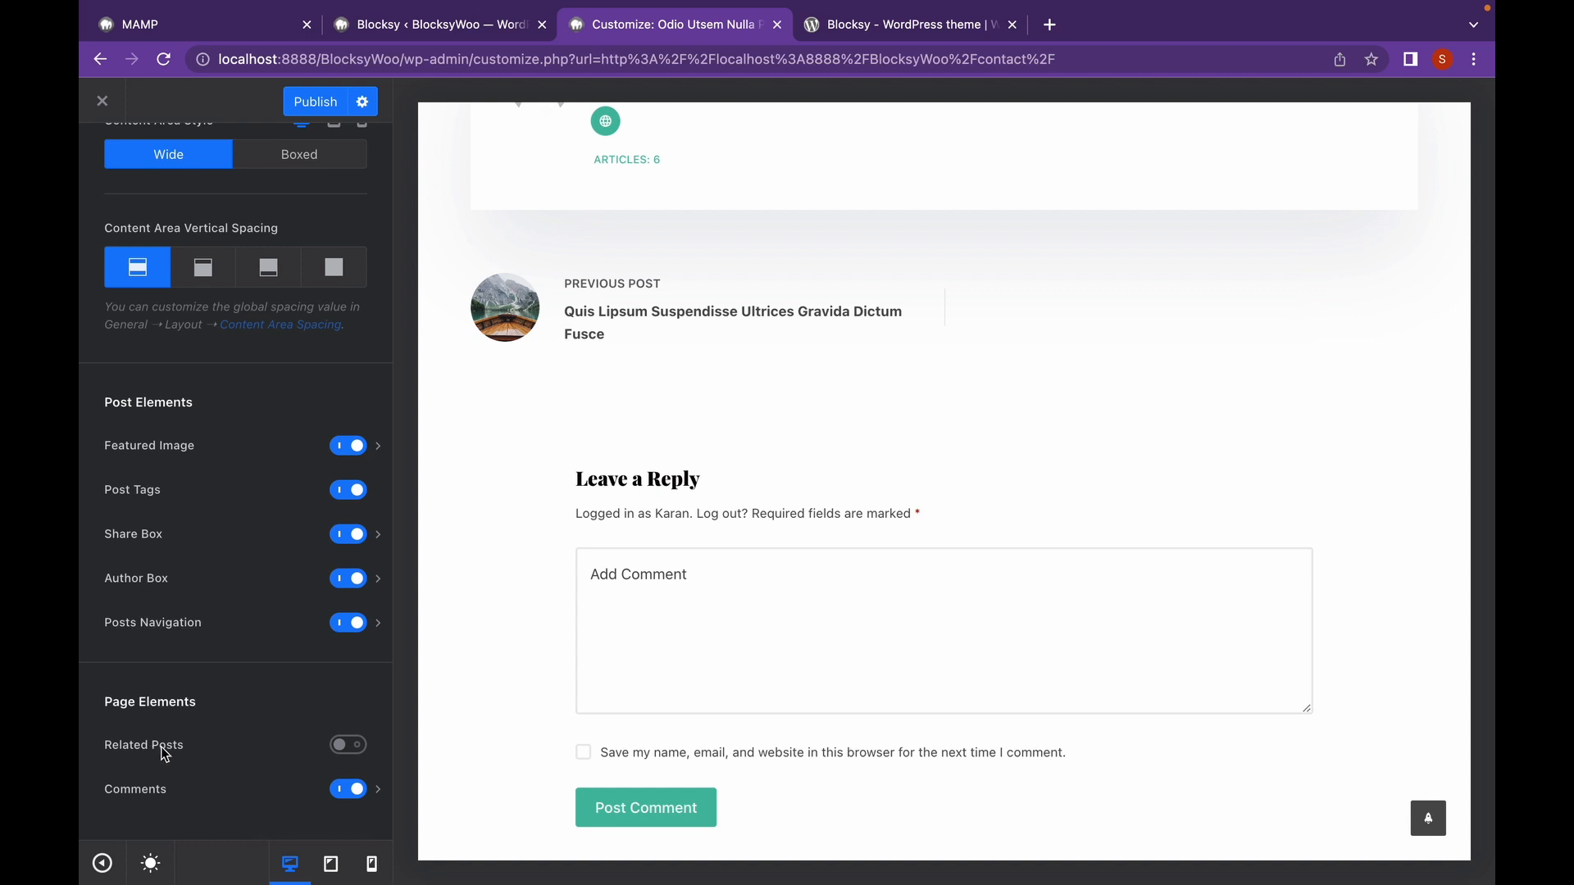
click(340, 746)
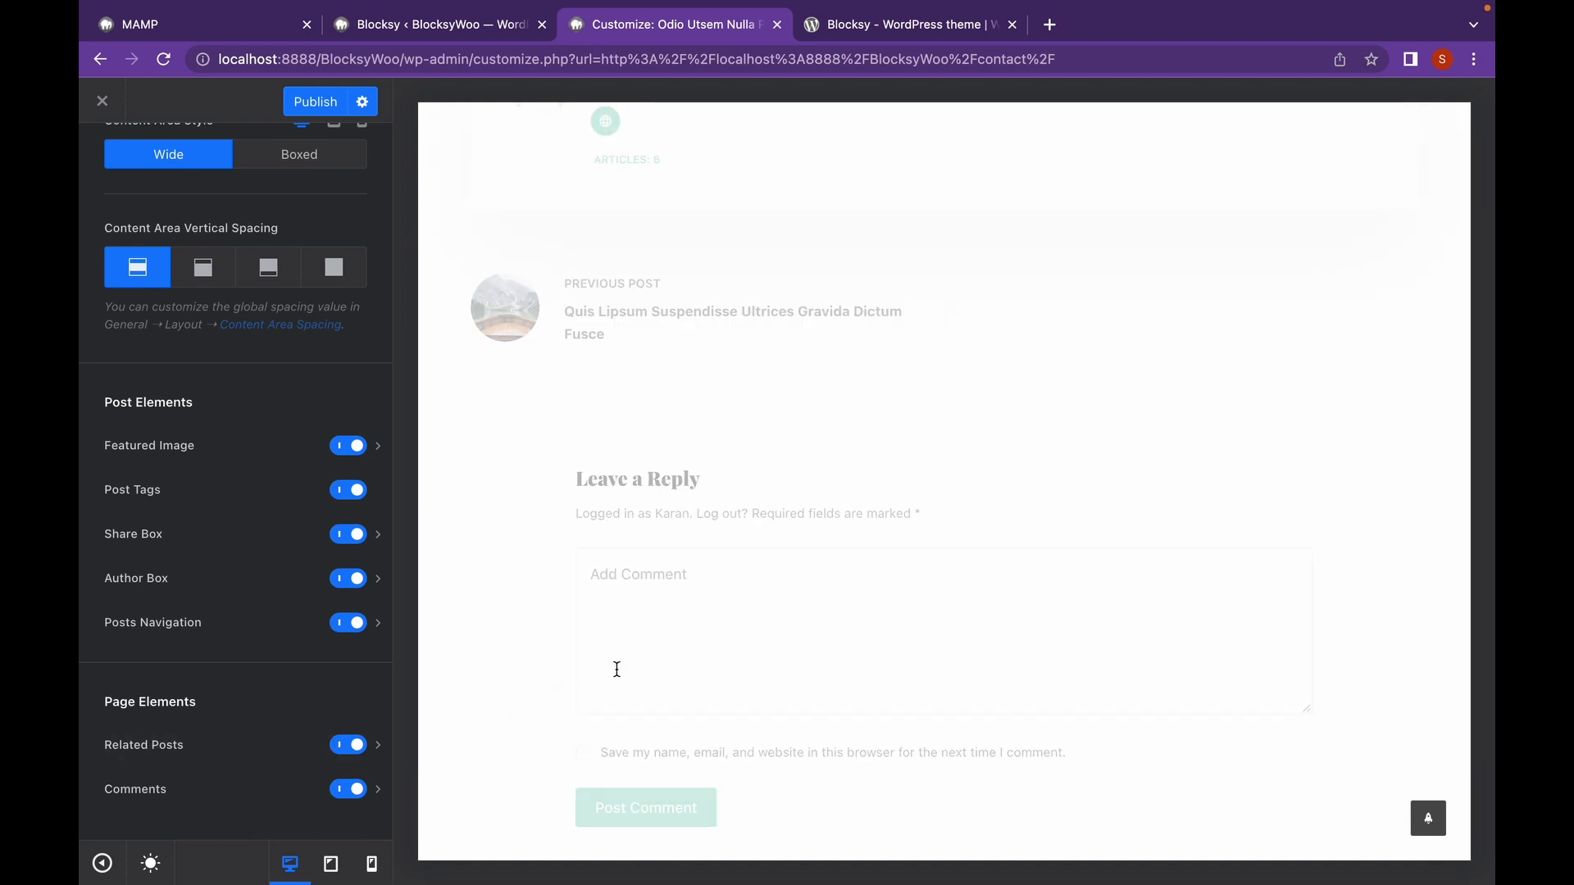
scroll(630, 525, down, 2)
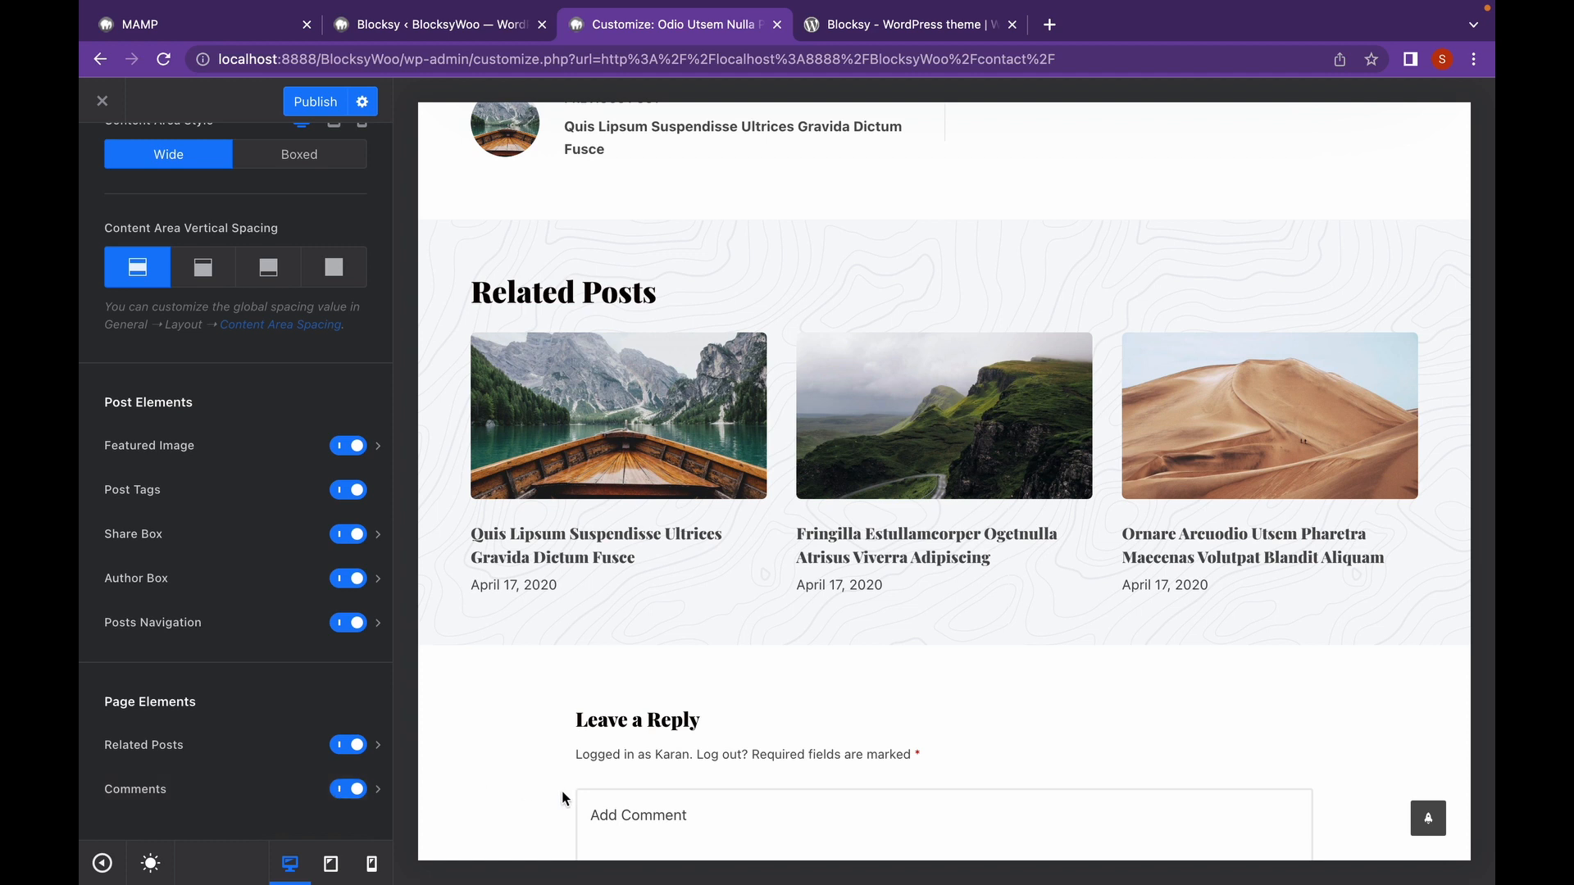
scroll(562, 801, down, 3)
click(380, 792)
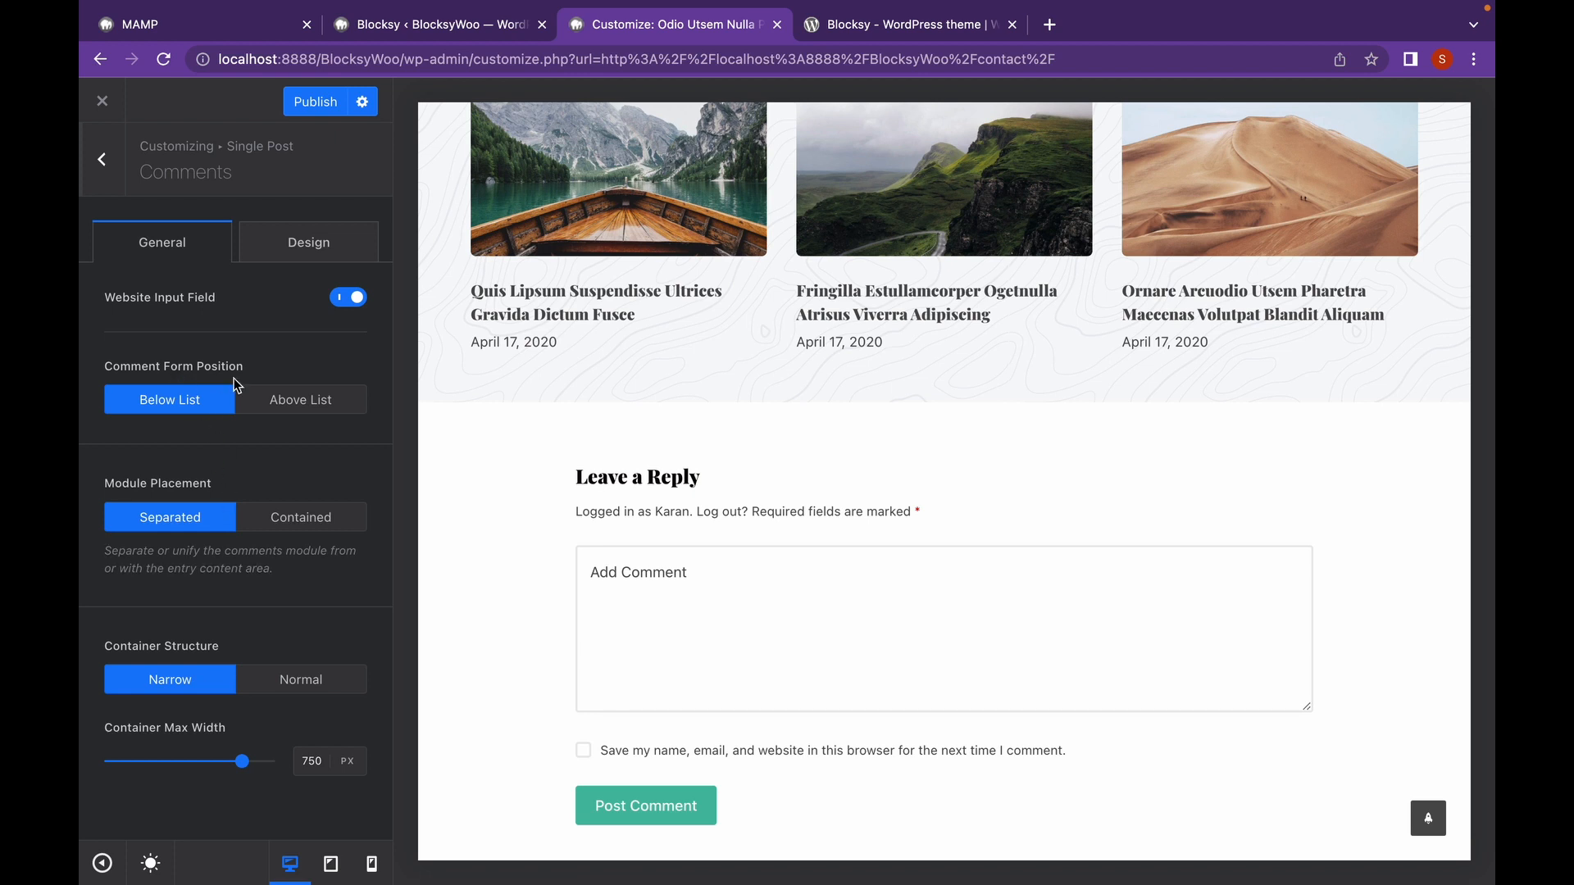
Leave the Comments panel unchanged and scroll to the top of the Single Post options.
click(103, 160)
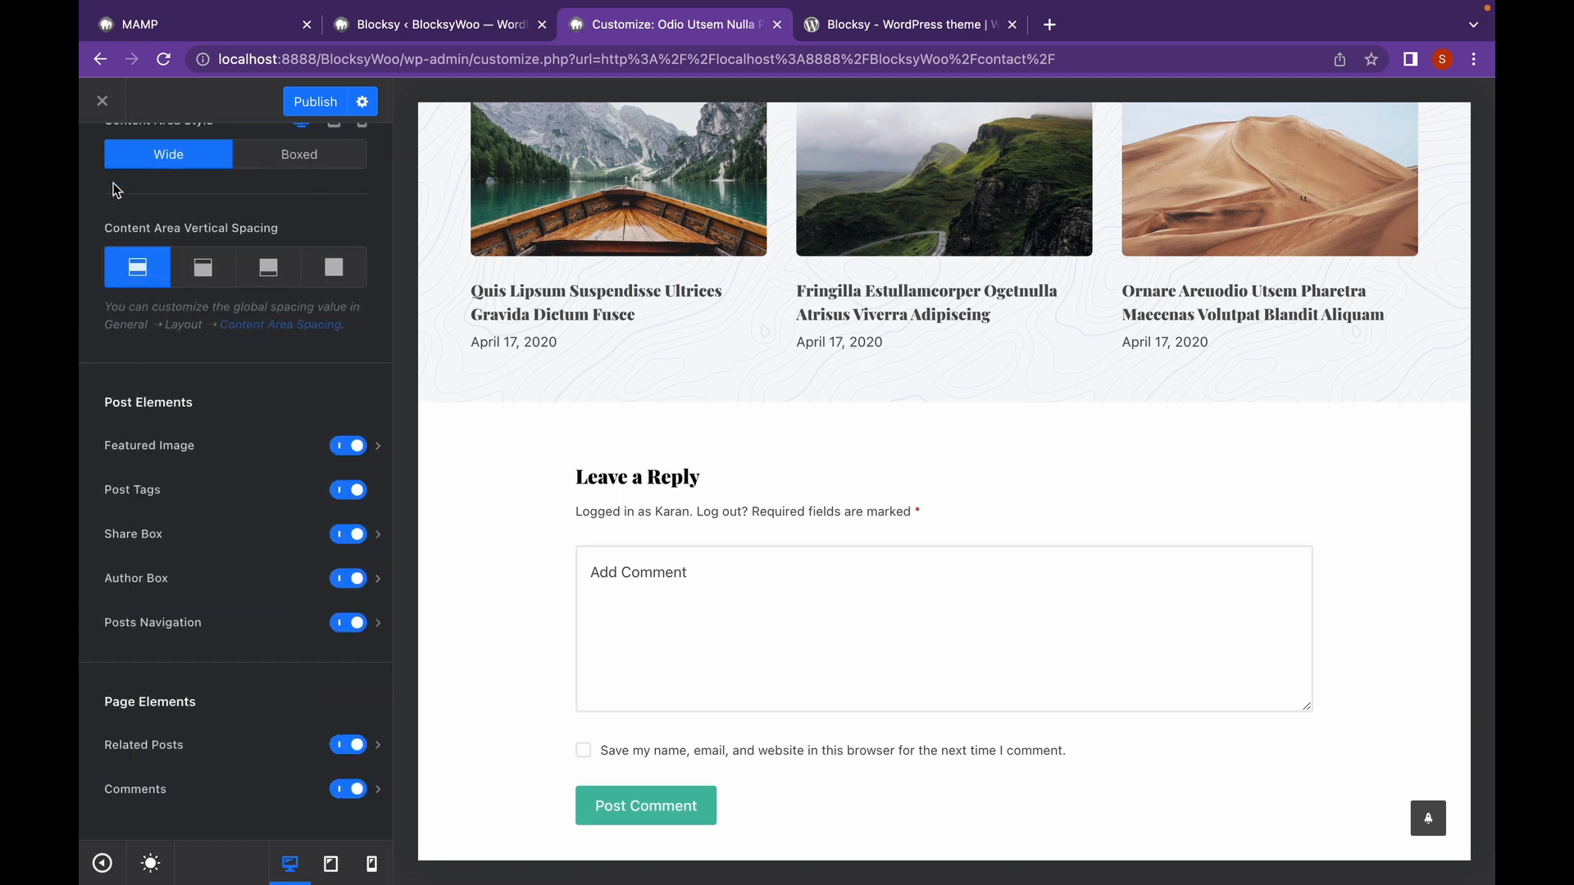
scroll(187, 506, up, 7)
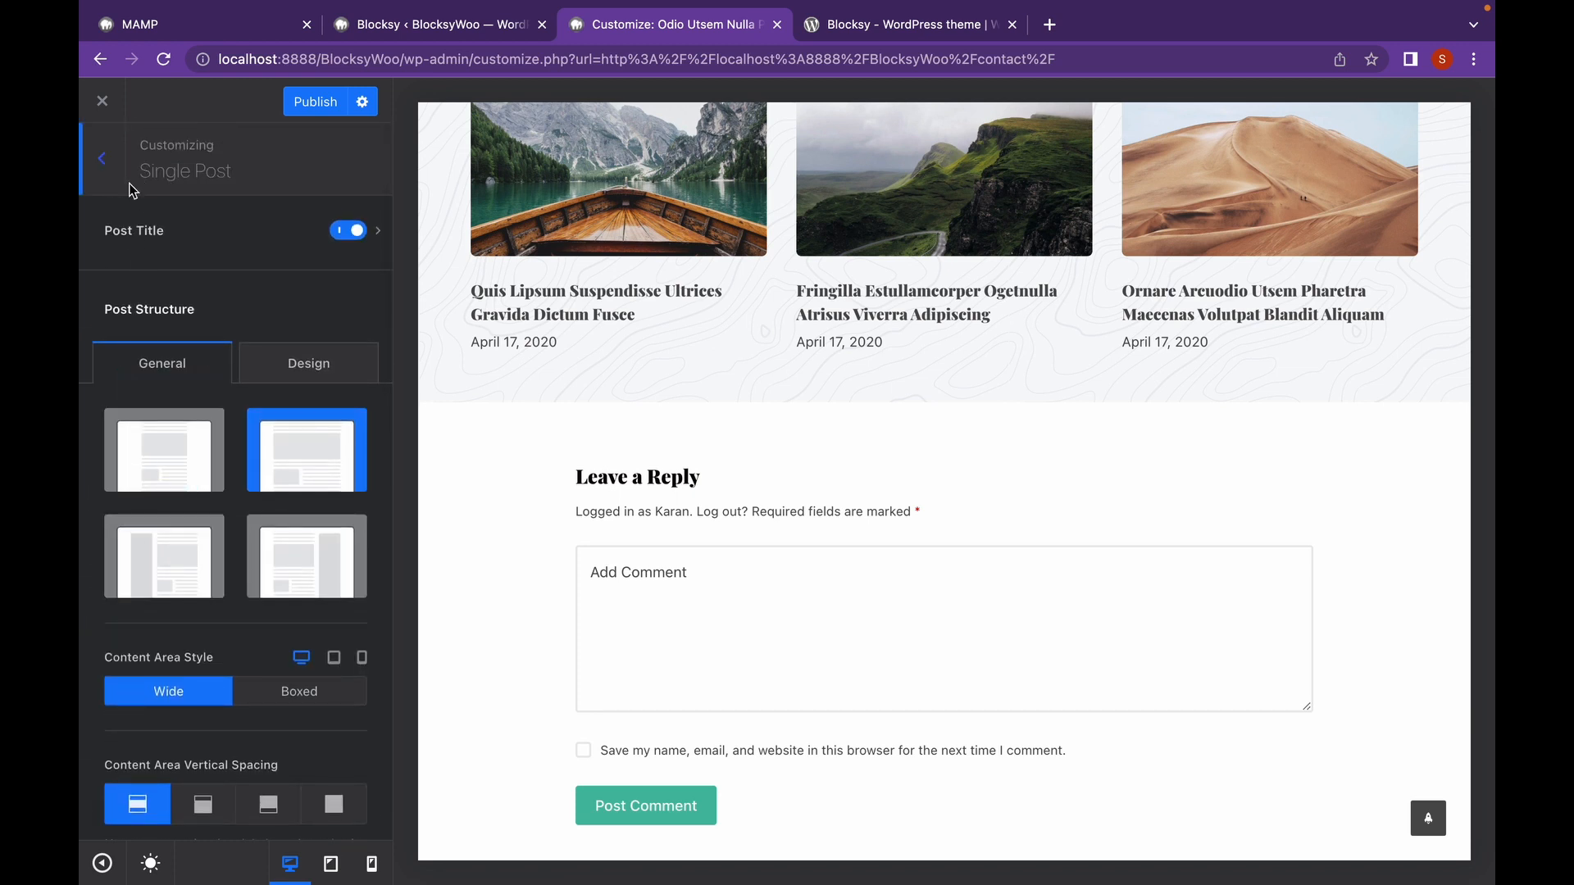
scroll(787, 277, up, 20)
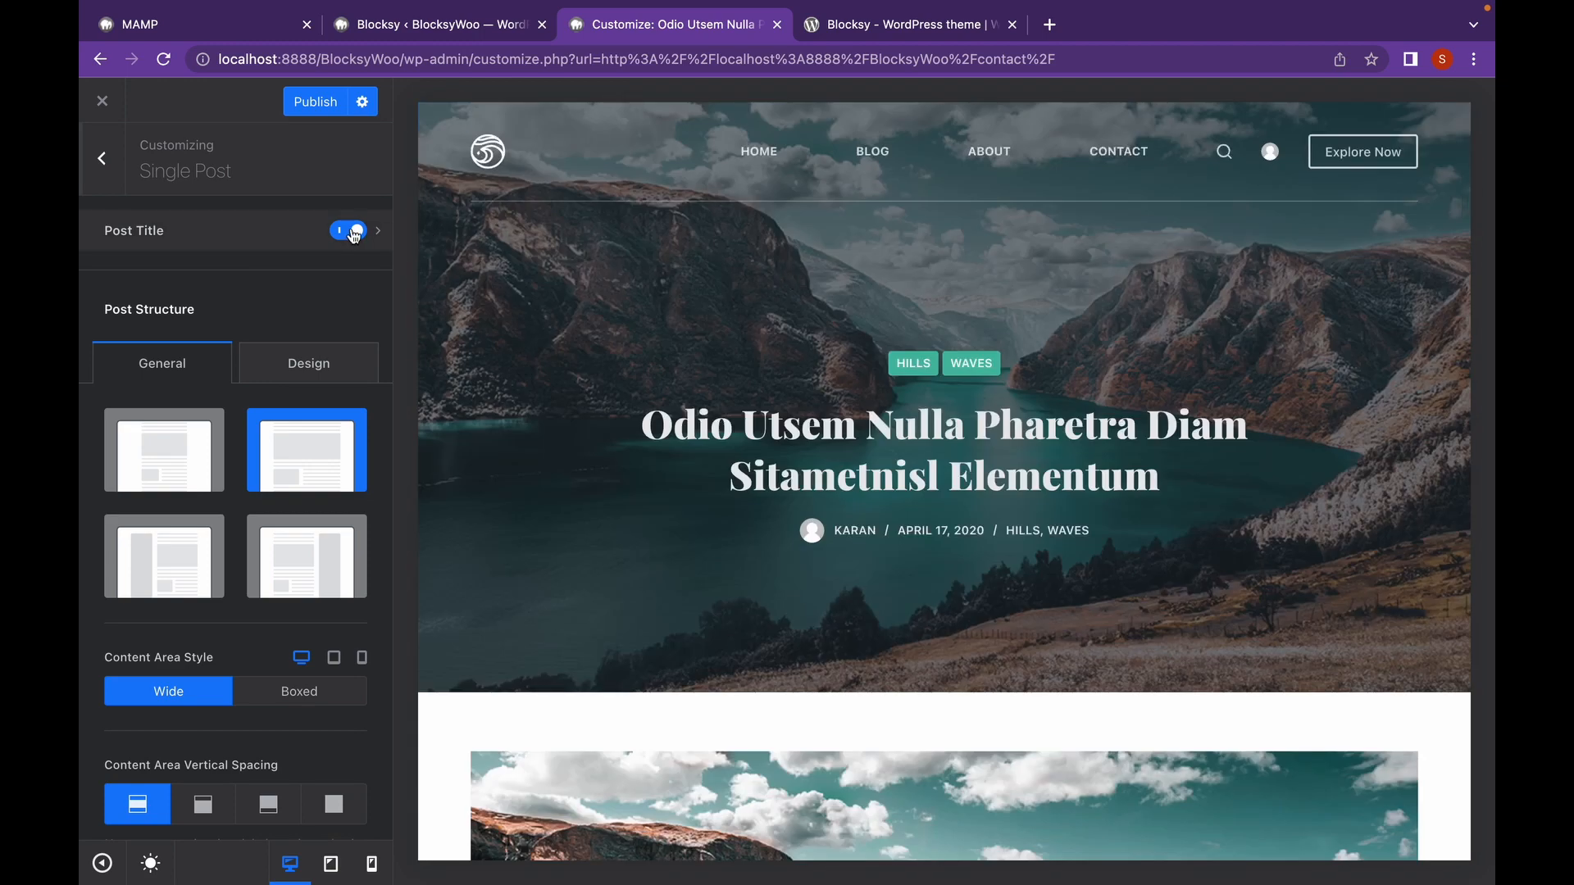
In Post Title settings, show Breadcrumbs and hide the author/date Post Meta line.
click(378, 236)
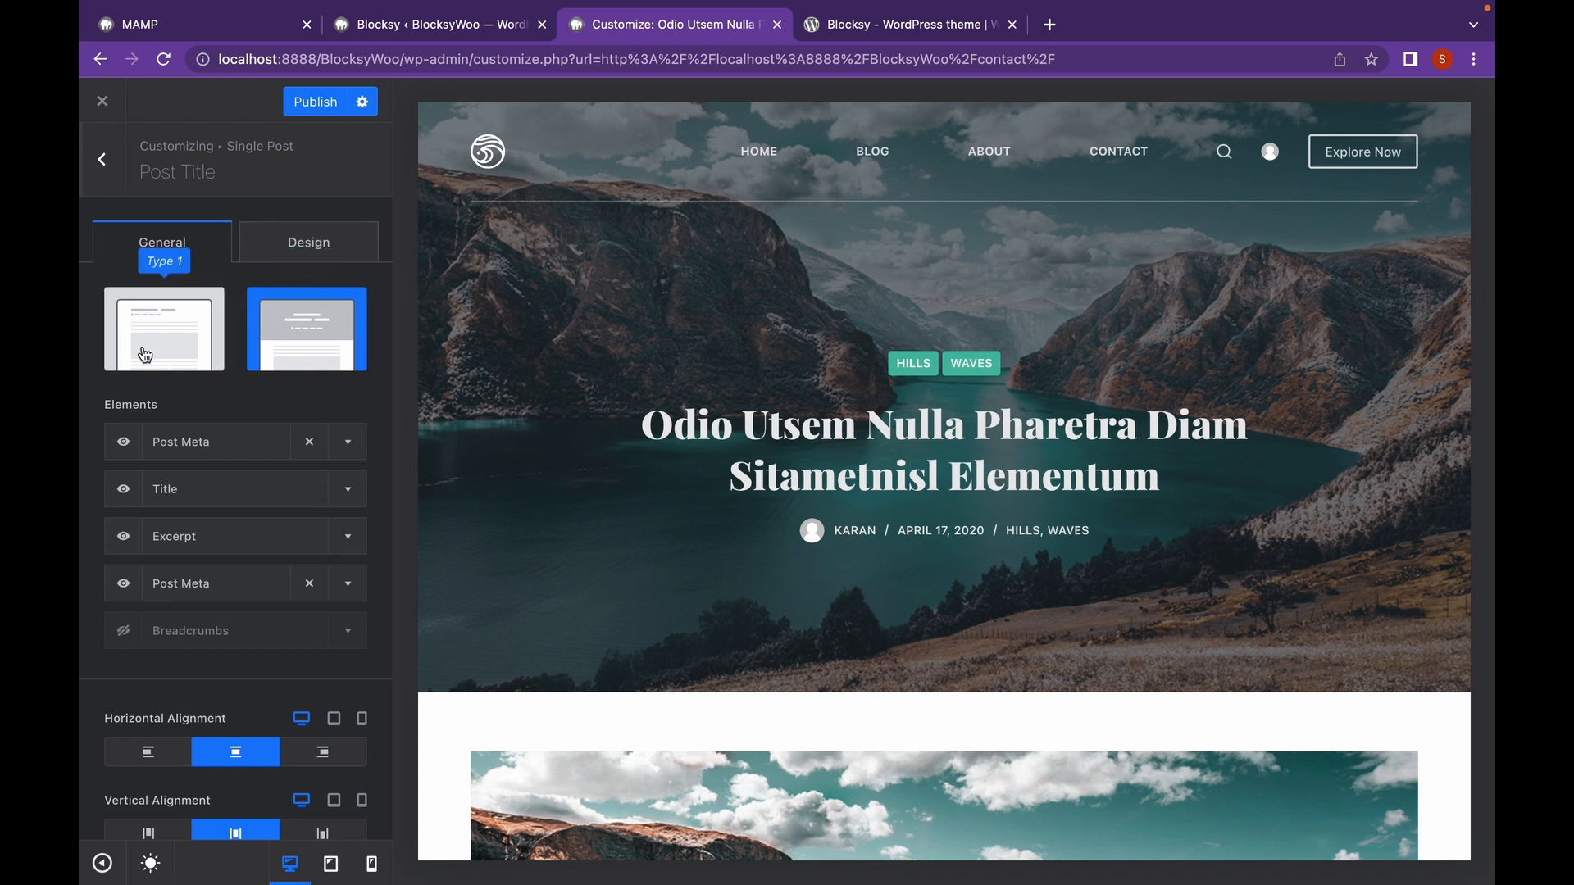
scroll(148, 353, down, 3)
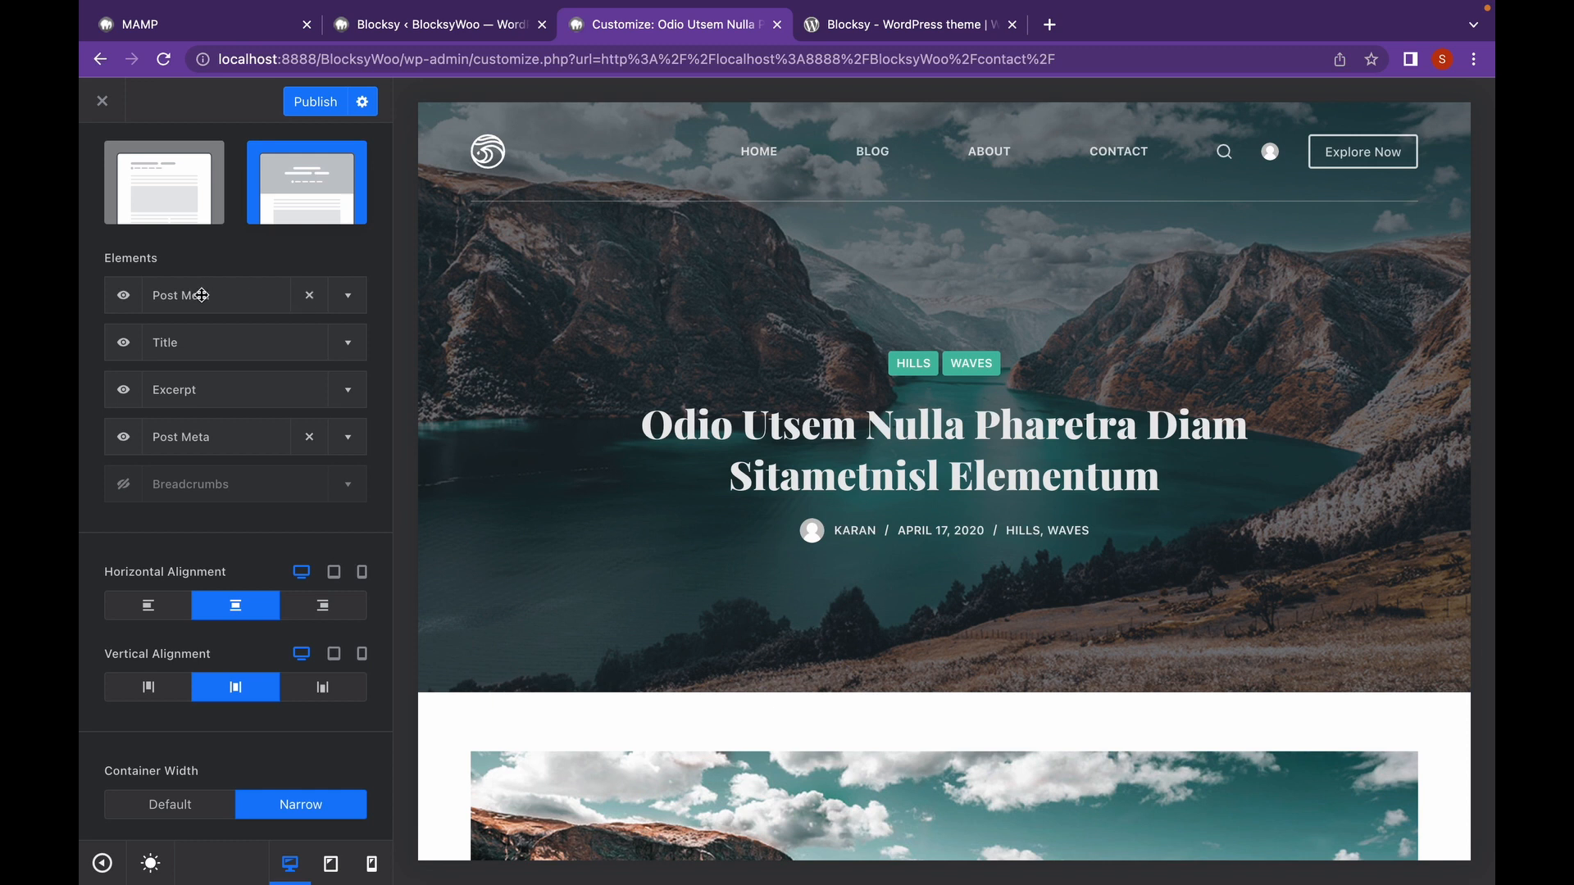
click(127, 300)
click(125, 300)
click(124, 488)
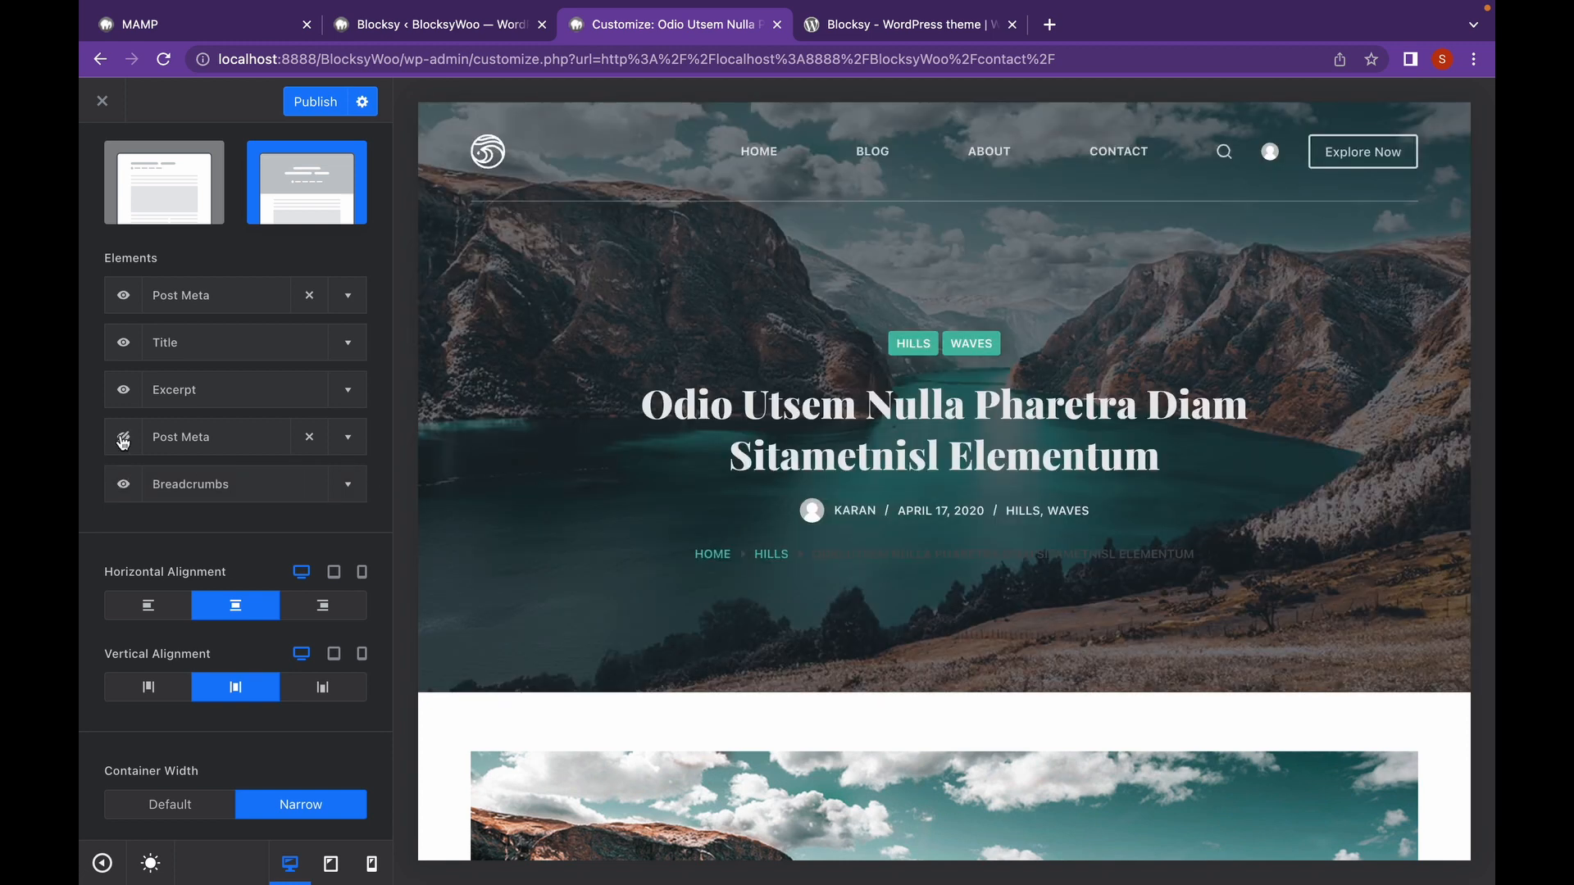
click(123, 441)
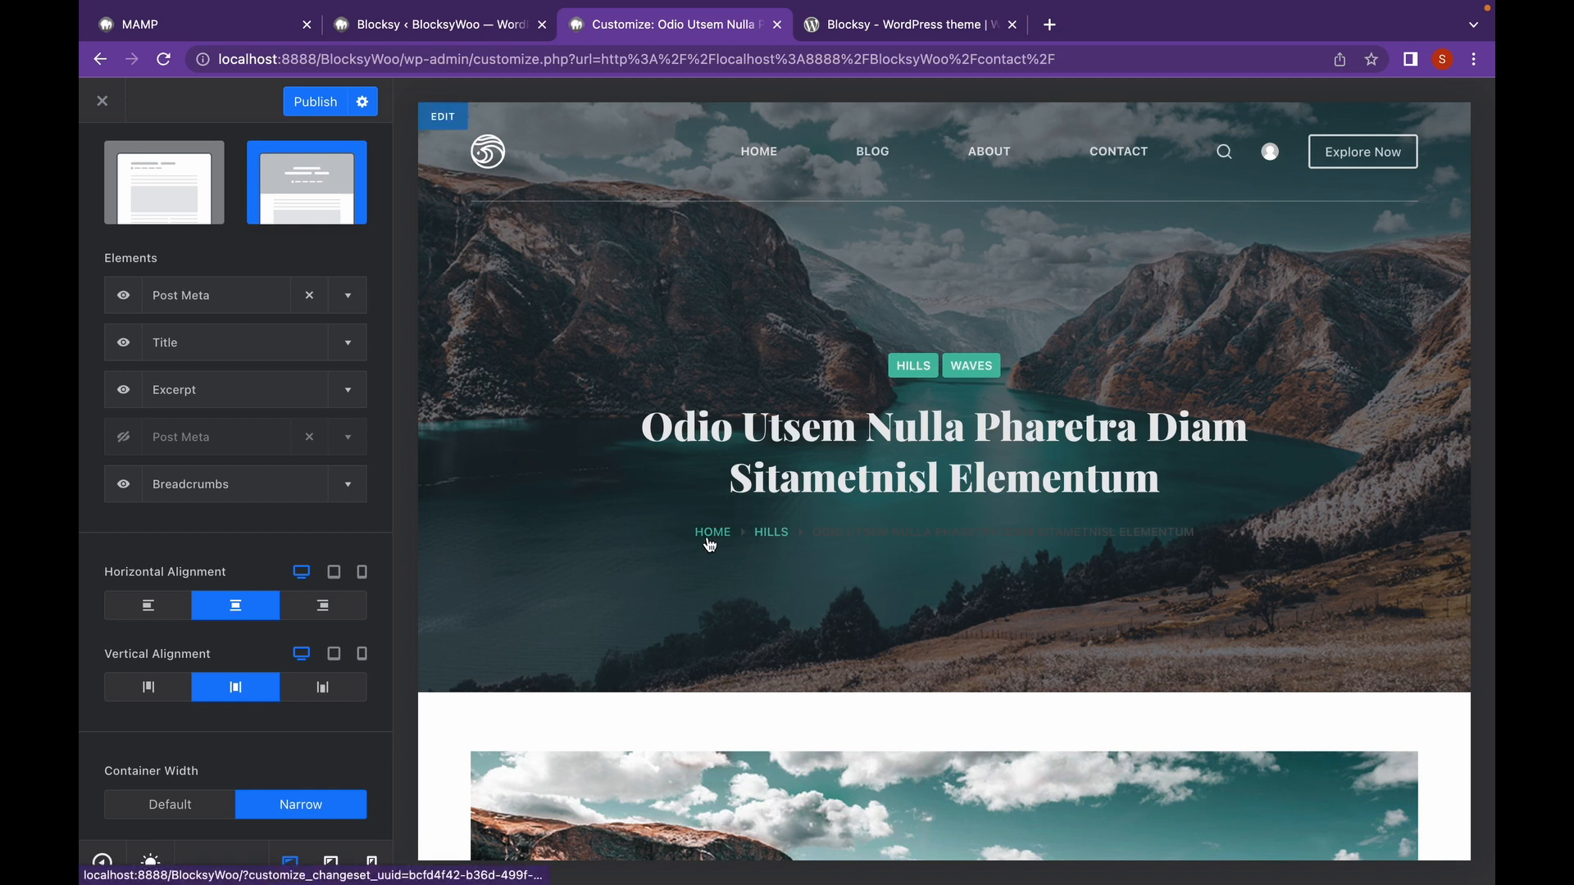
Turn on the hero Image Parallax Effect for desktop.
click(352, 485)
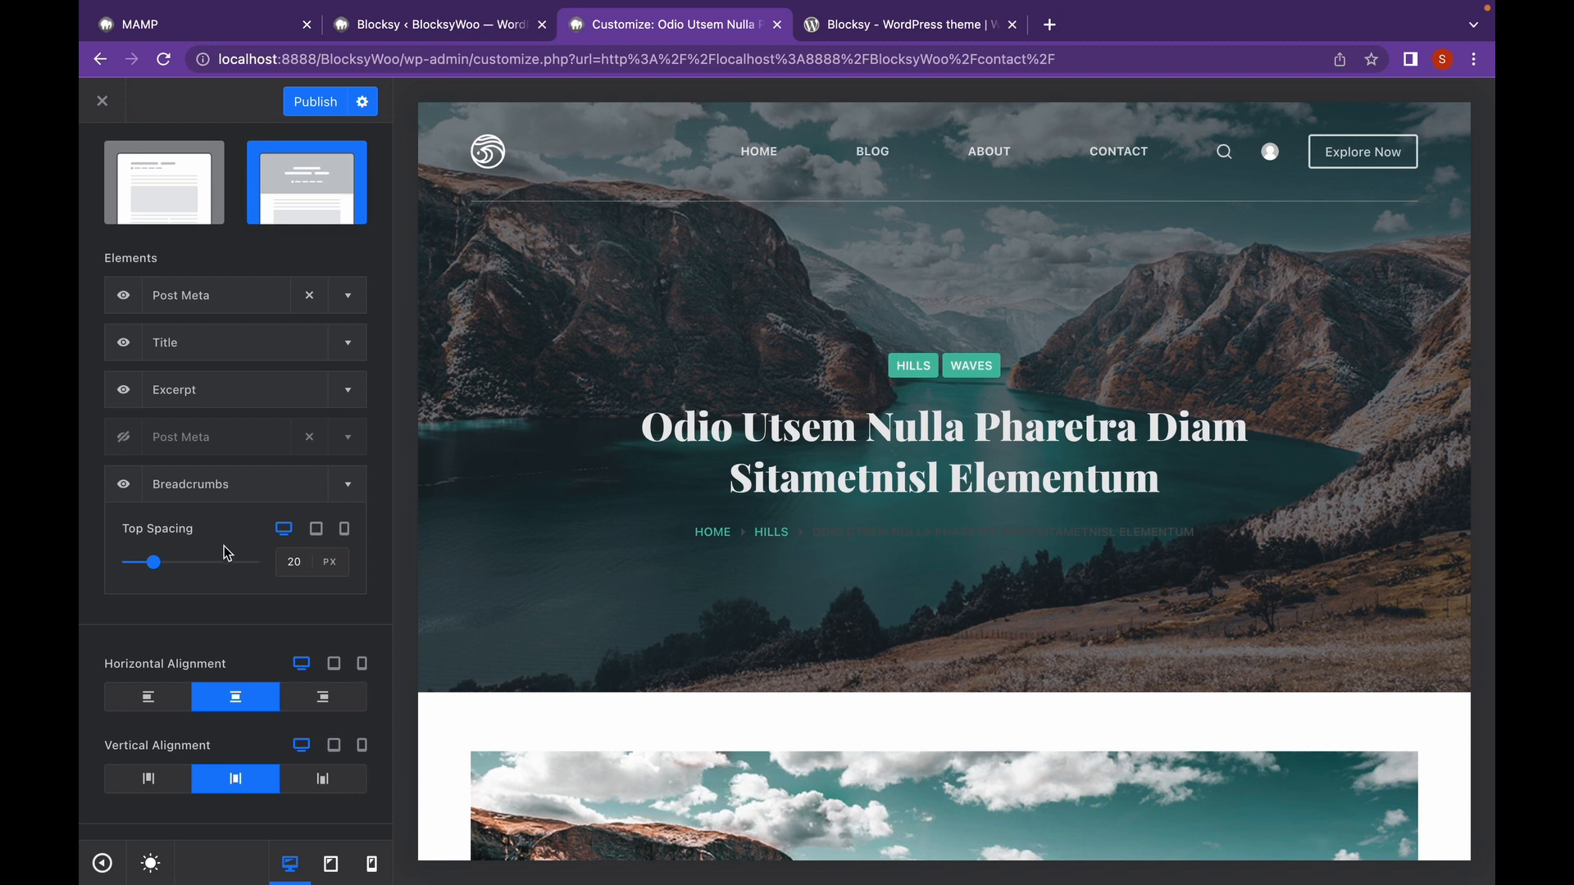
scroll(221, 553, down, 5)
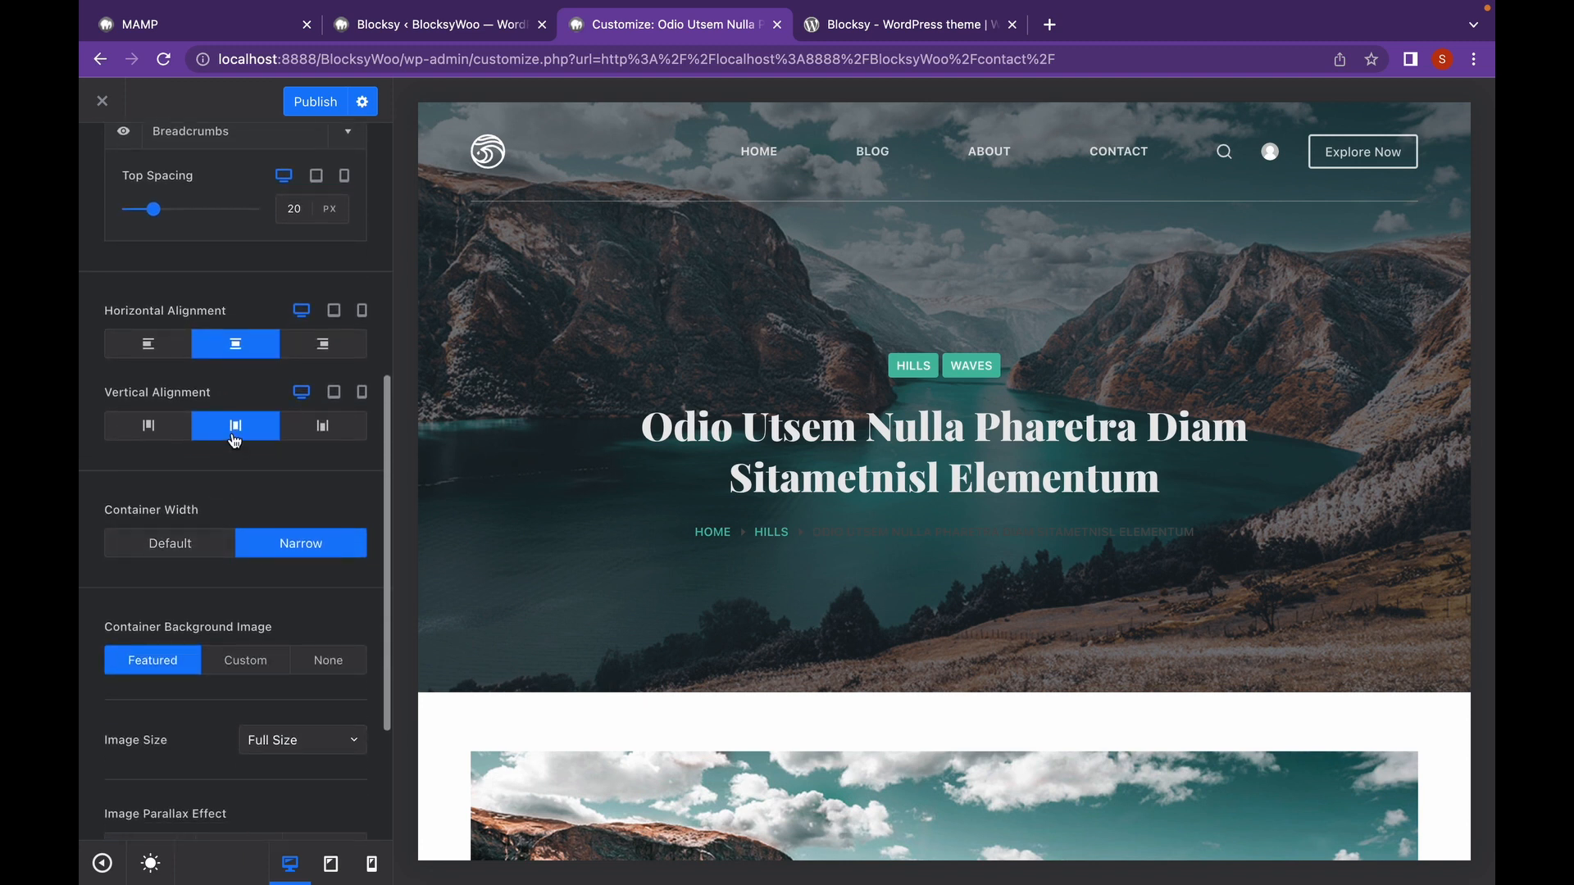
scroll(220, 561, down, 3)
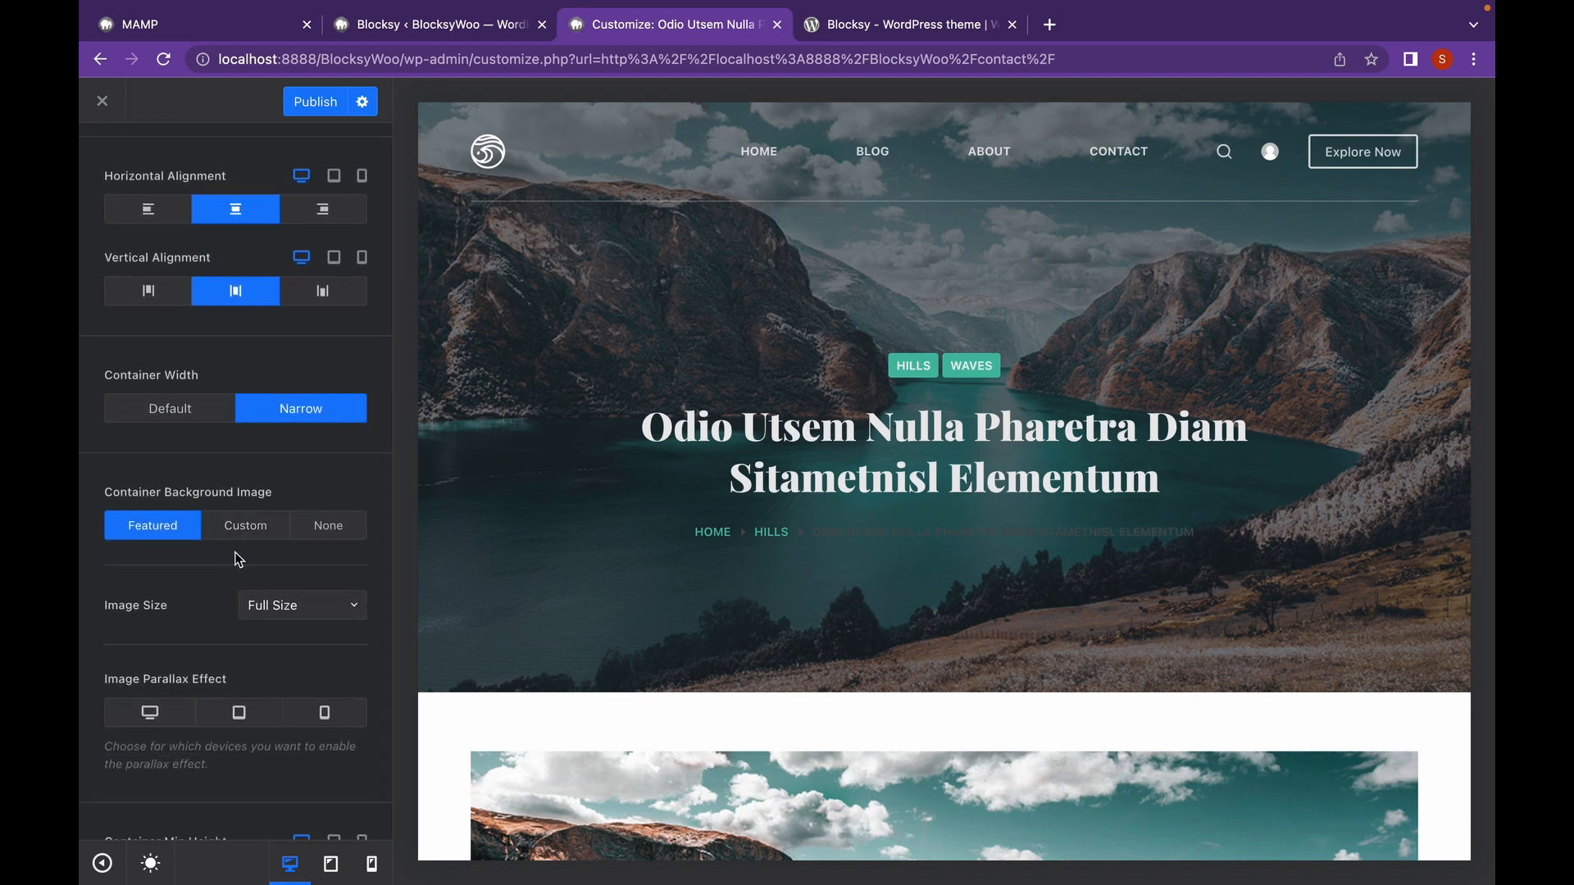
scroll(220, 557, down, 1)
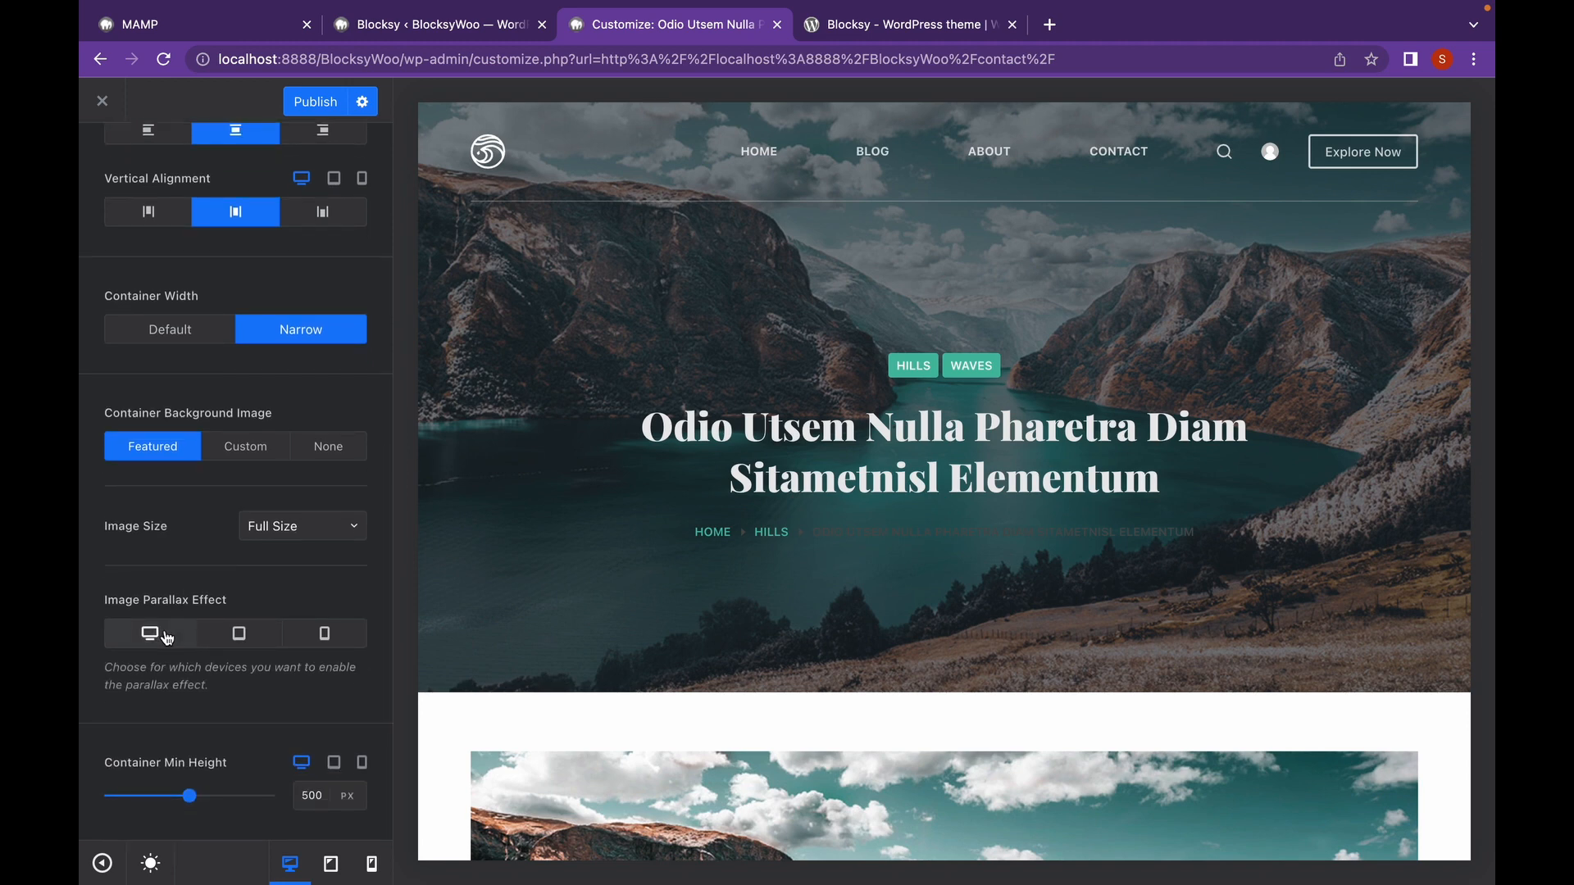
click(166, 639)
scroll(800, 601, down, 5)
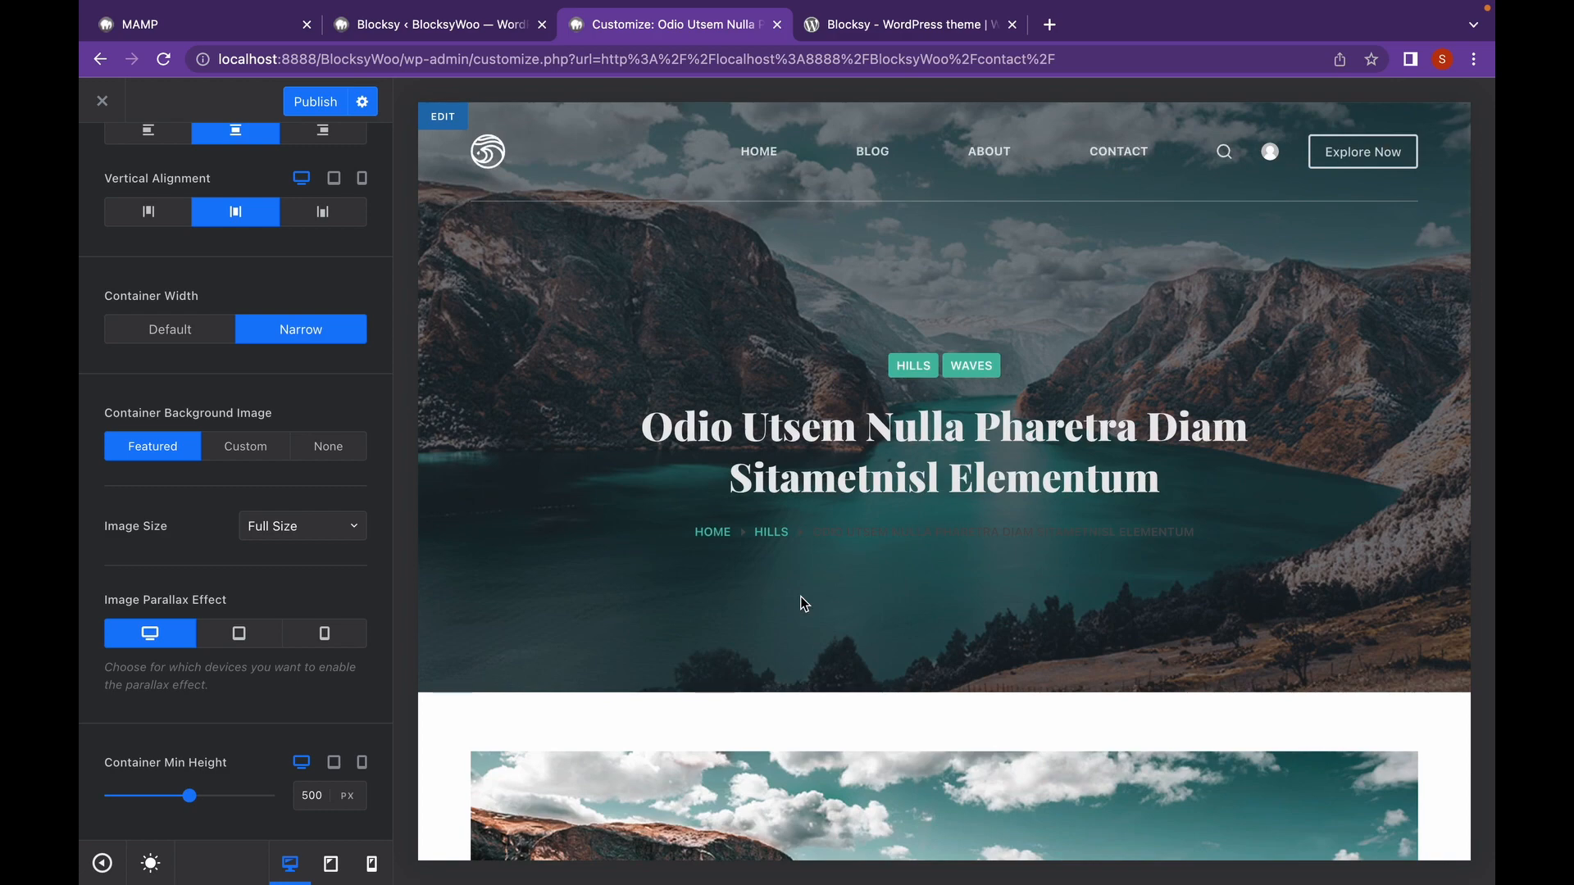
scroll(800, 597, down, 11)
scroll(801, 596, up, 12)
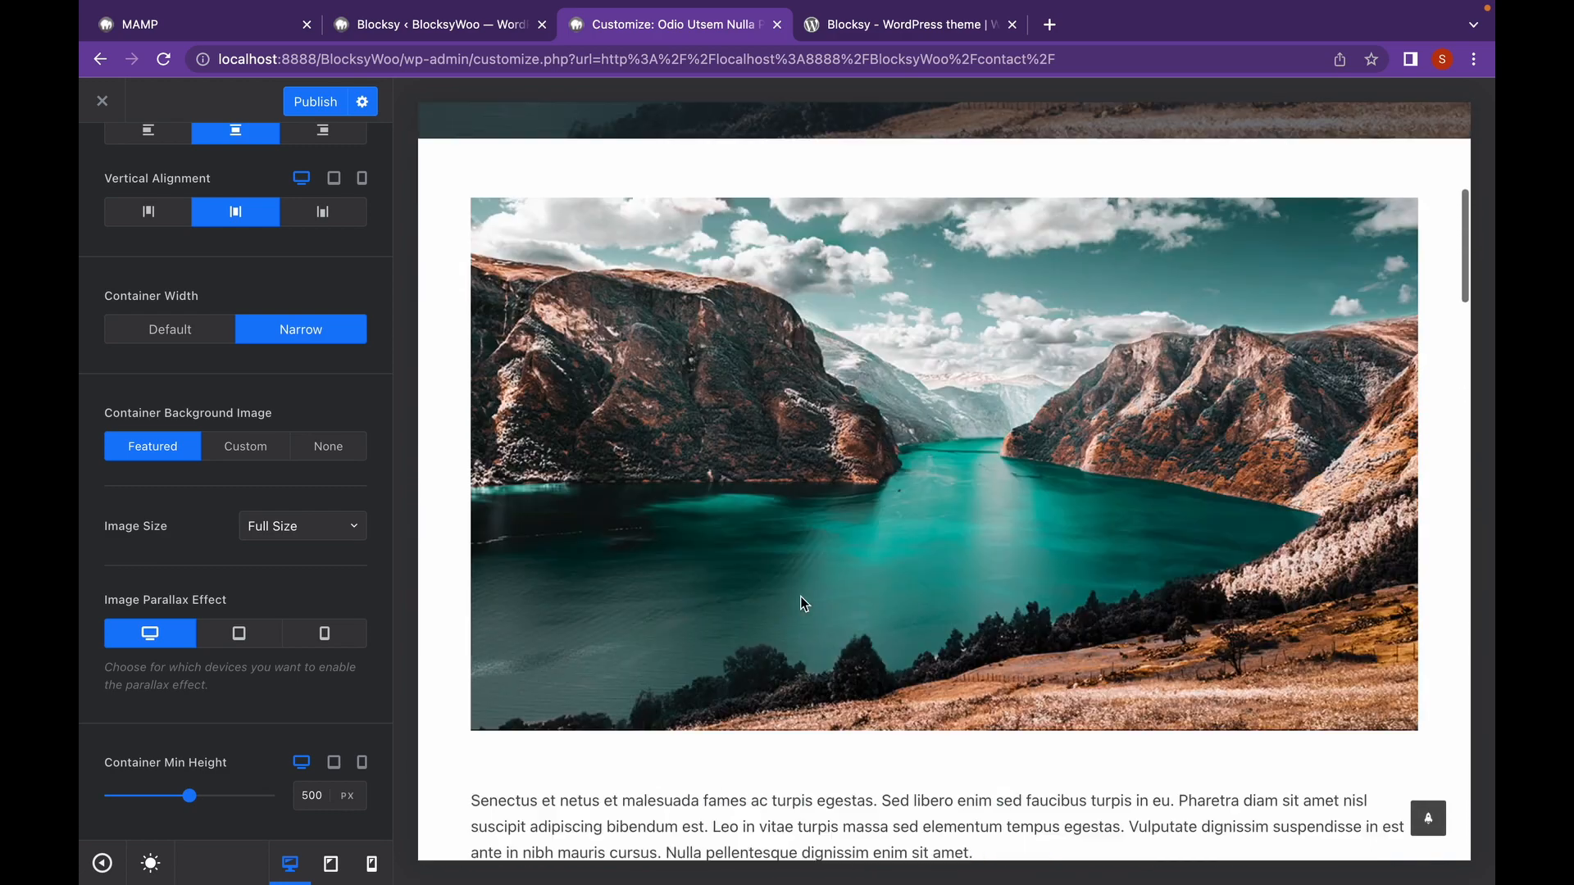
scroll(314, 364, up, 10)
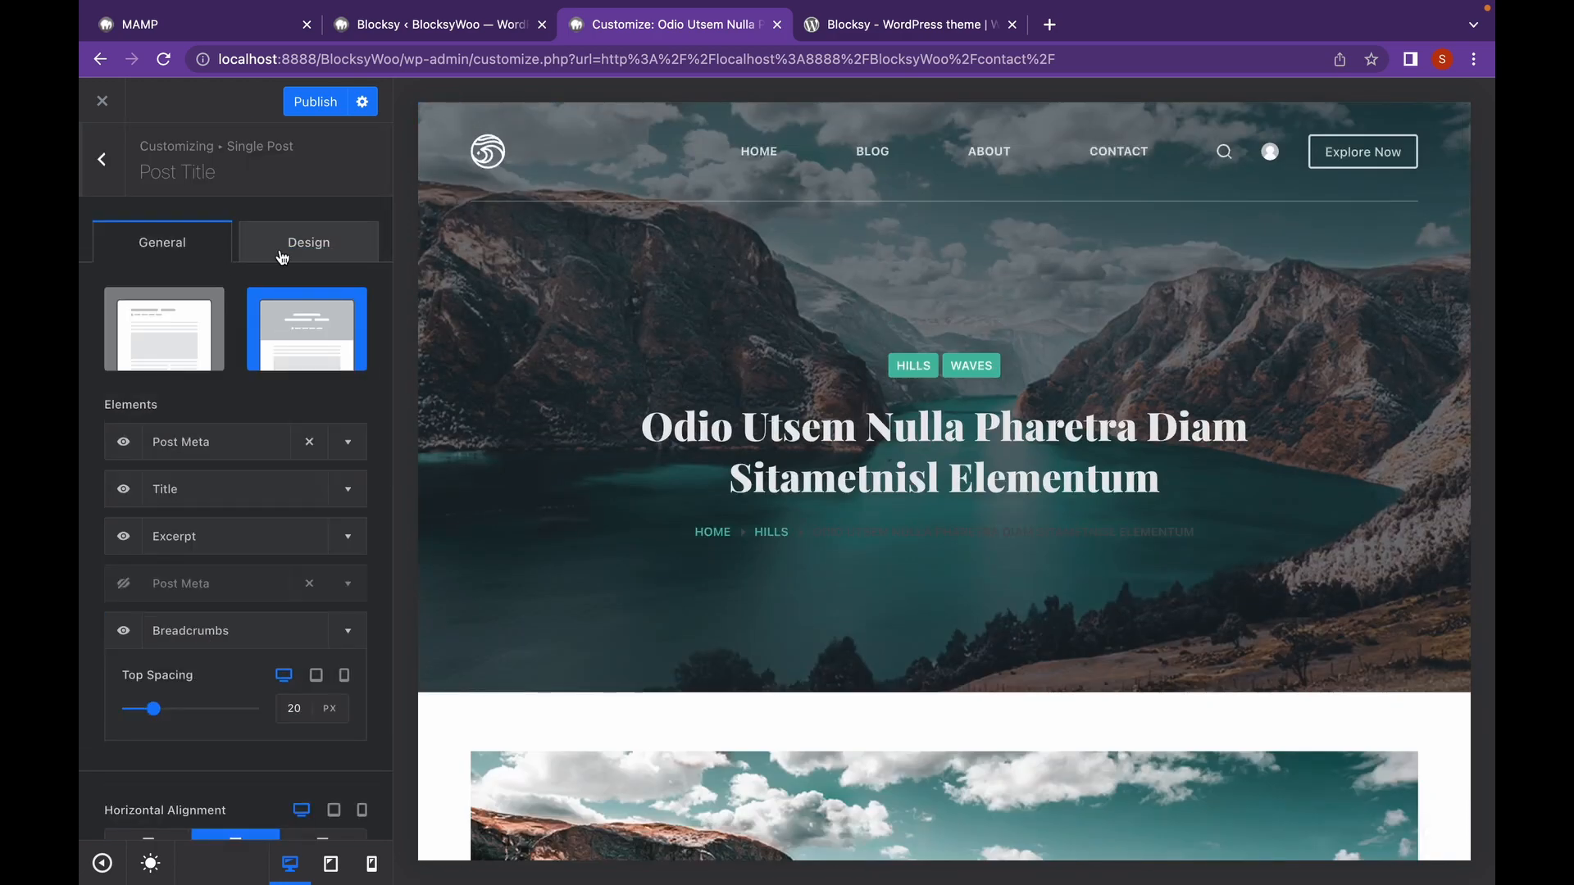
Review the post title's font options, then back out to the main Customizer section list.
click(281, 251)
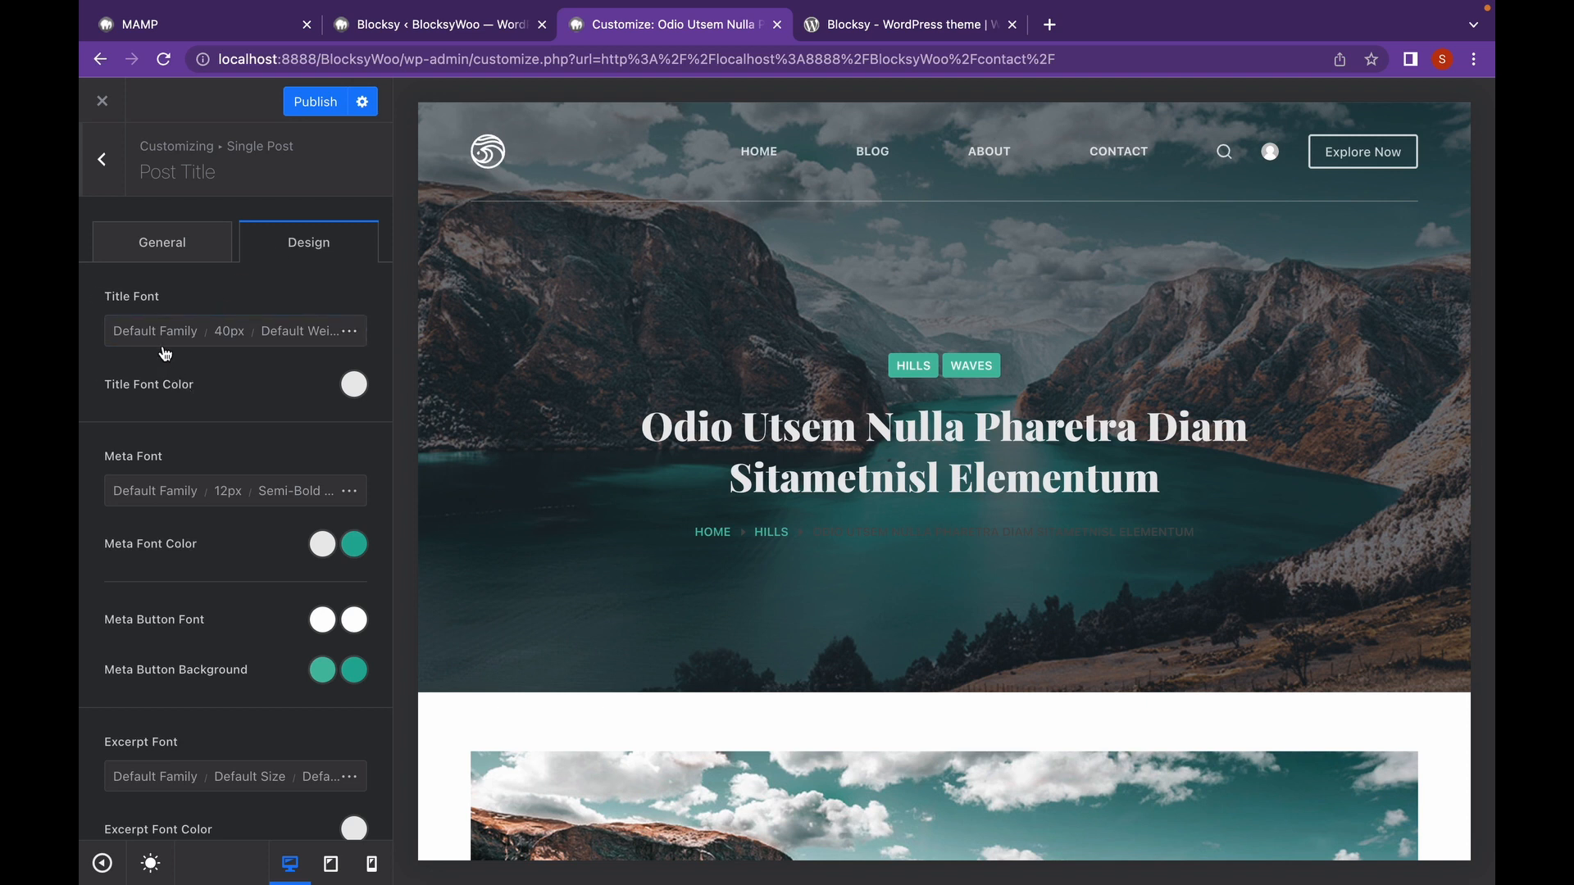
click(166, 329)
scroll(211, 399, down, 6)
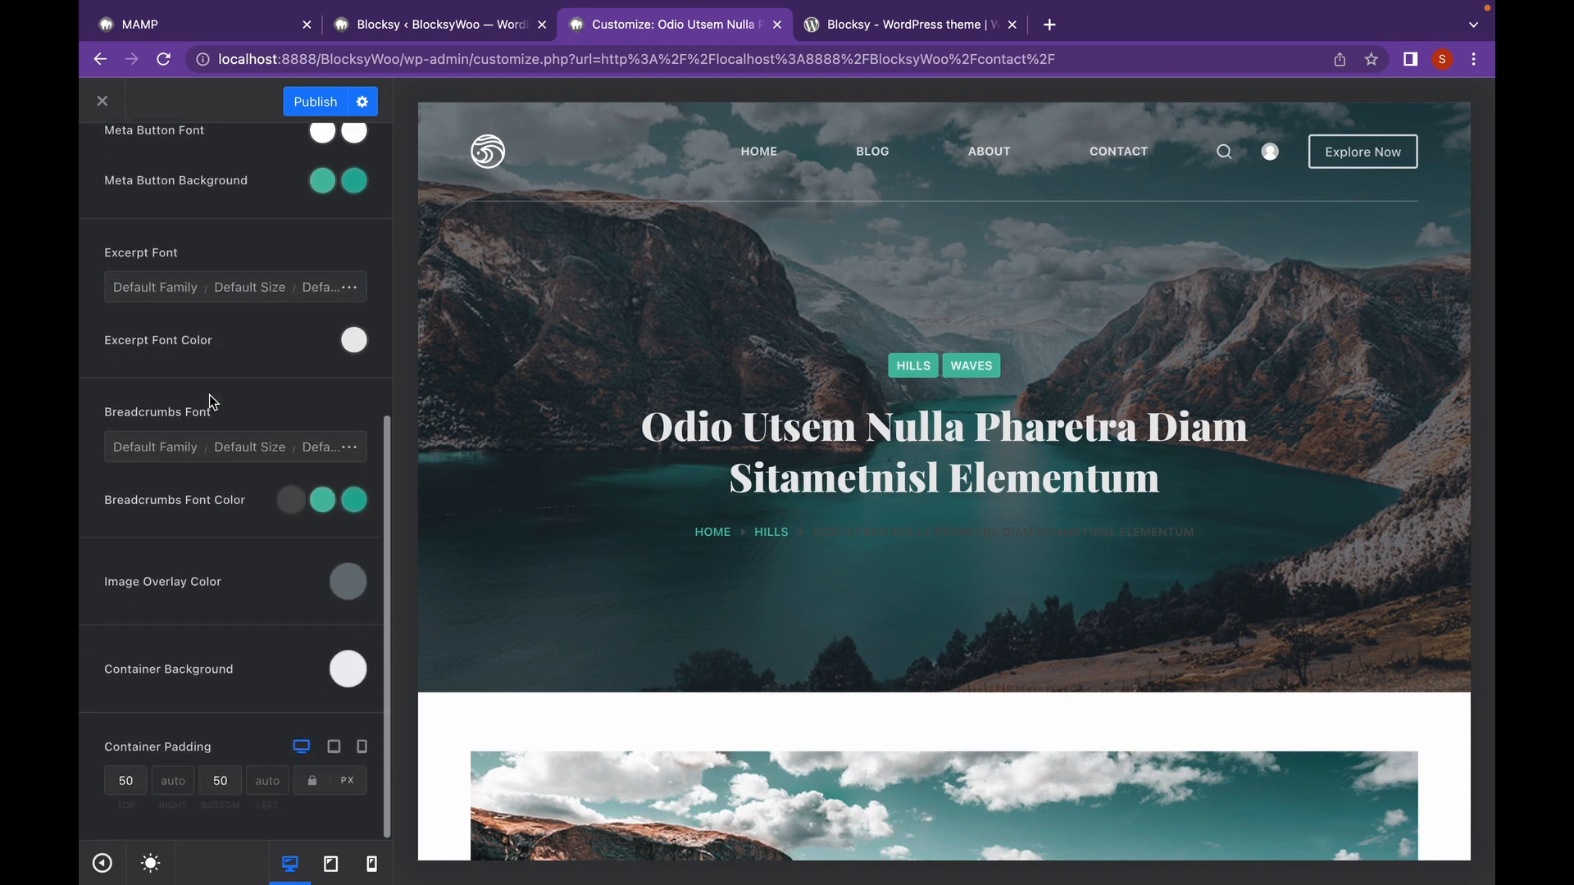
scroll(210, 402, up, 6)
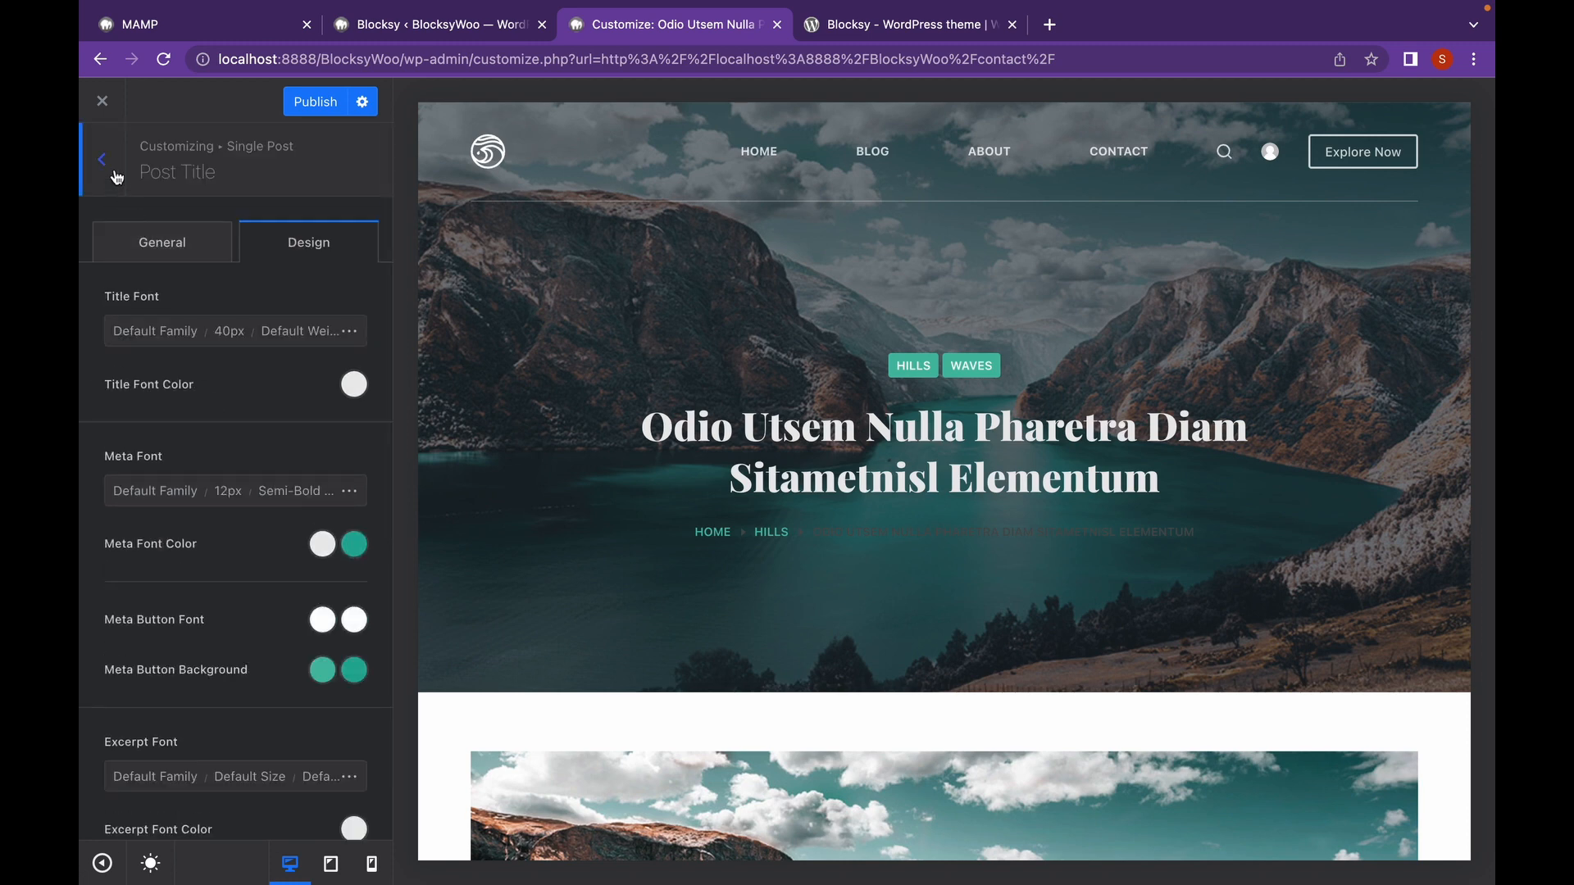
click(117, 177)
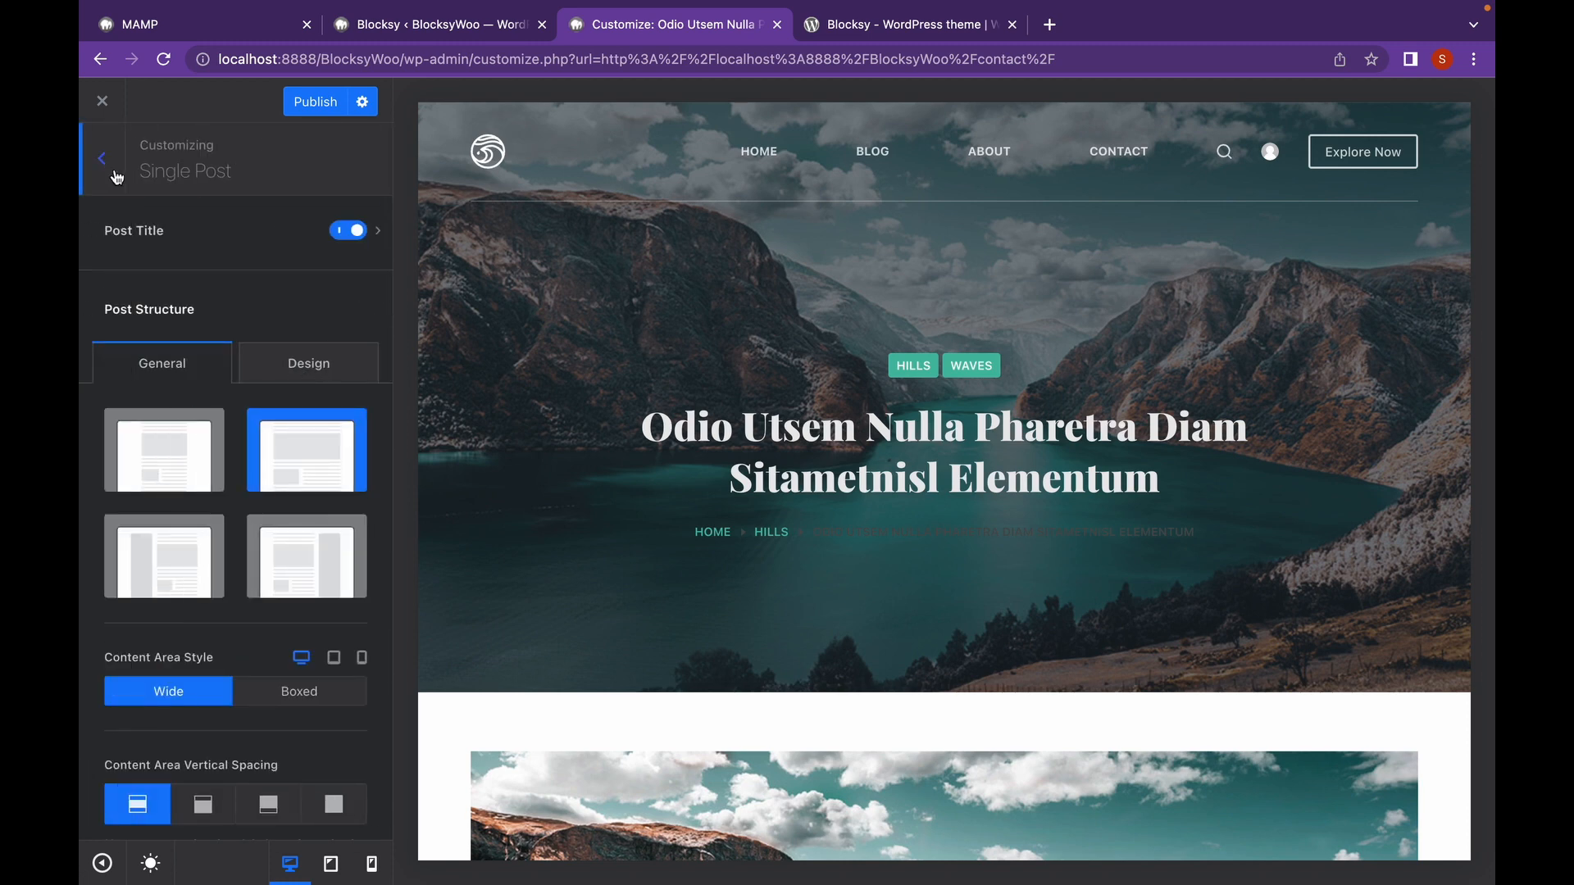
click(117, 177)
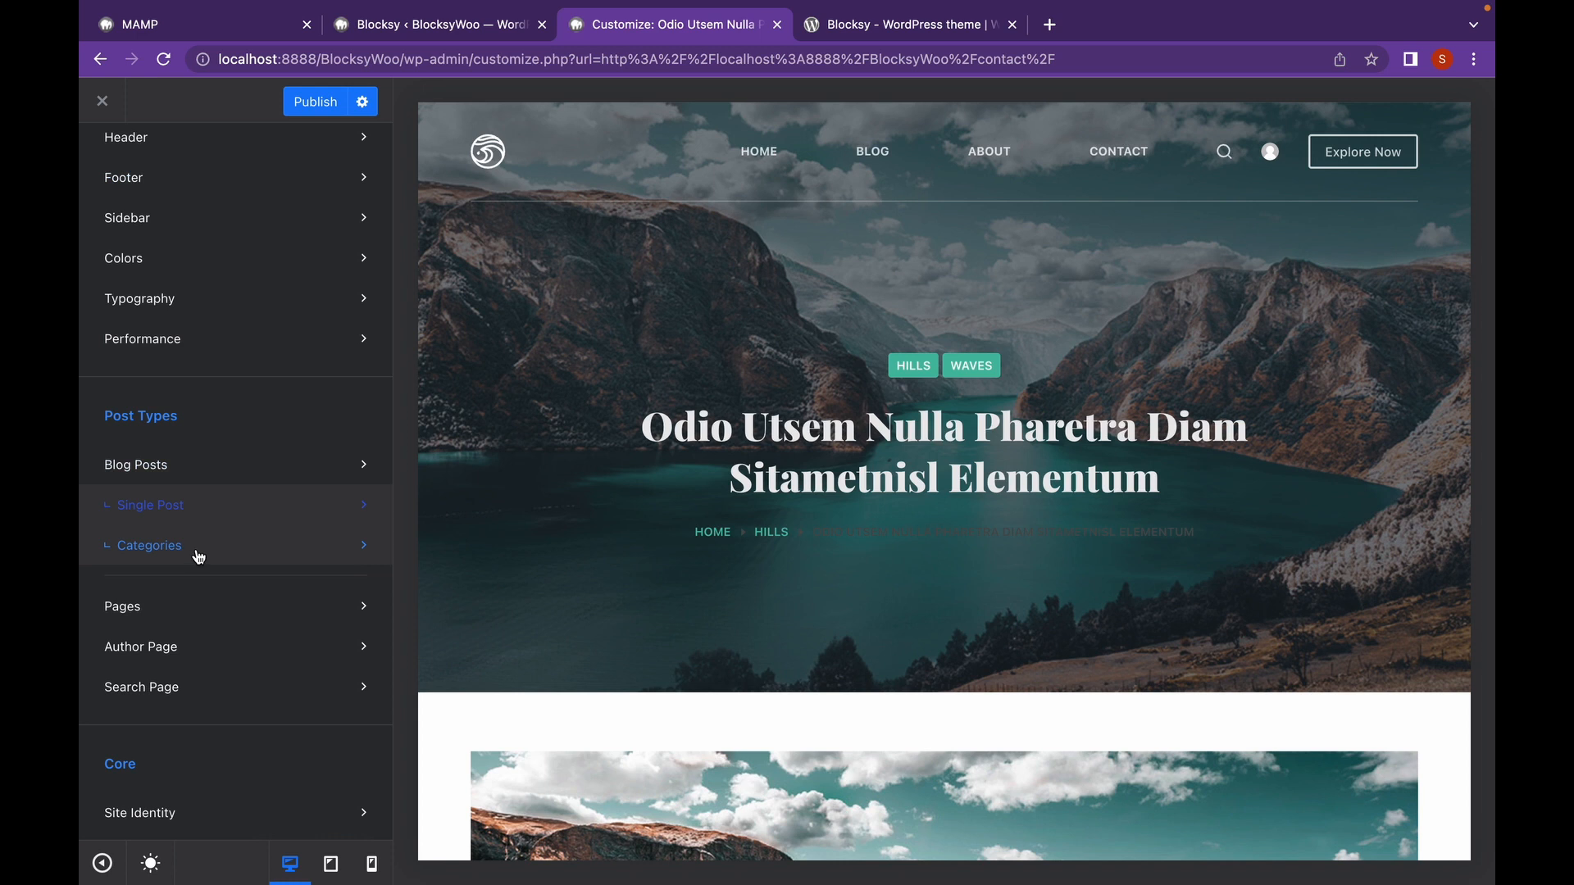
Open the Categories settings and bring up the Hills category archive in the preview.
click(196, 549)
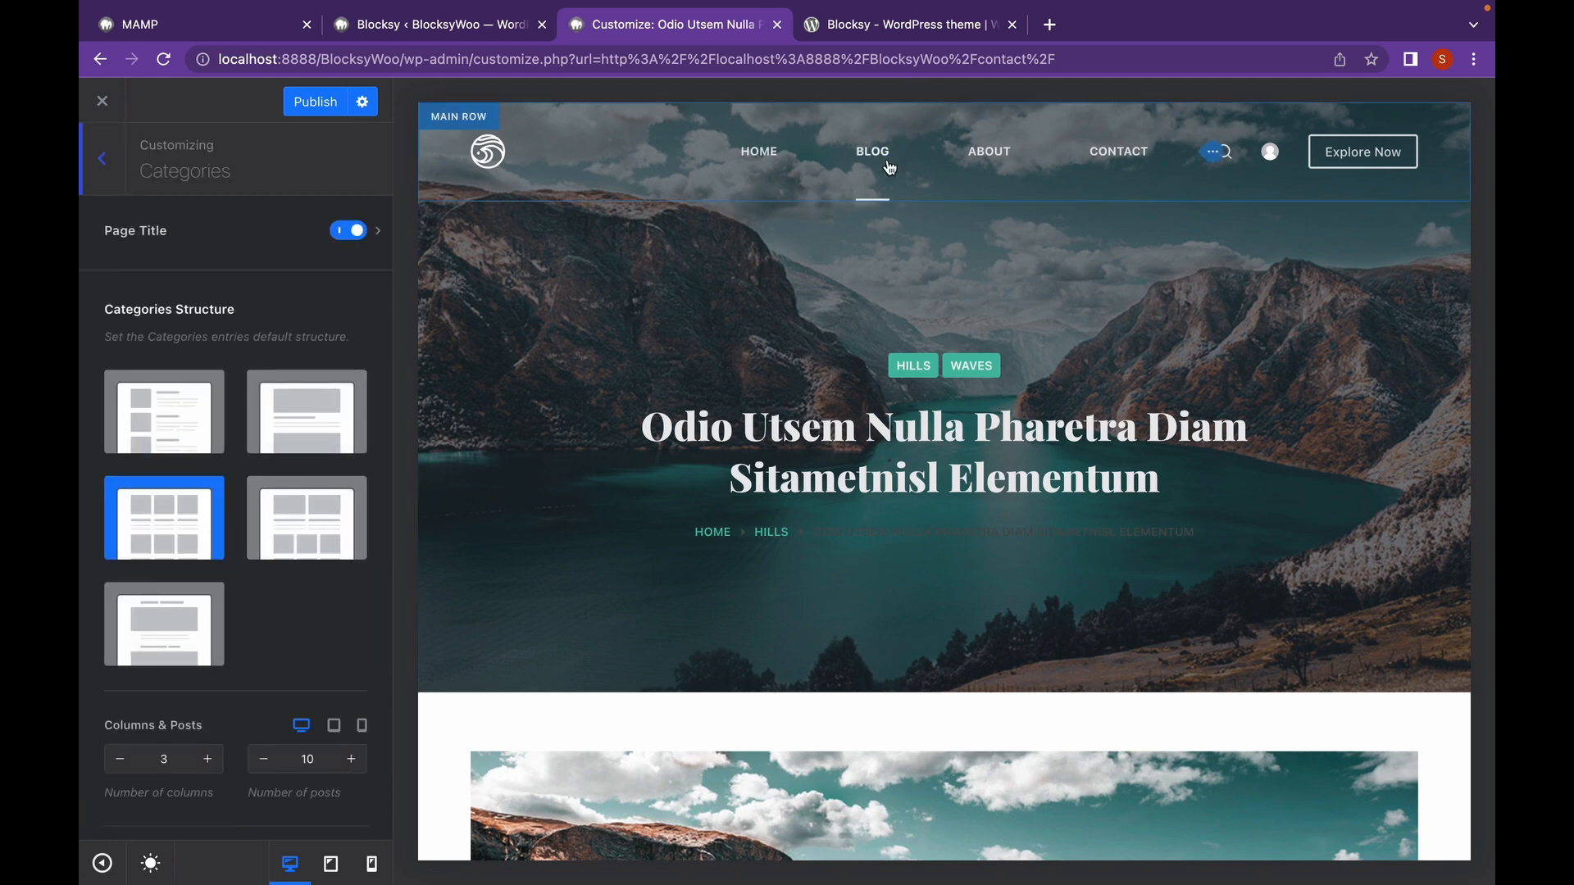
click(757, 532)
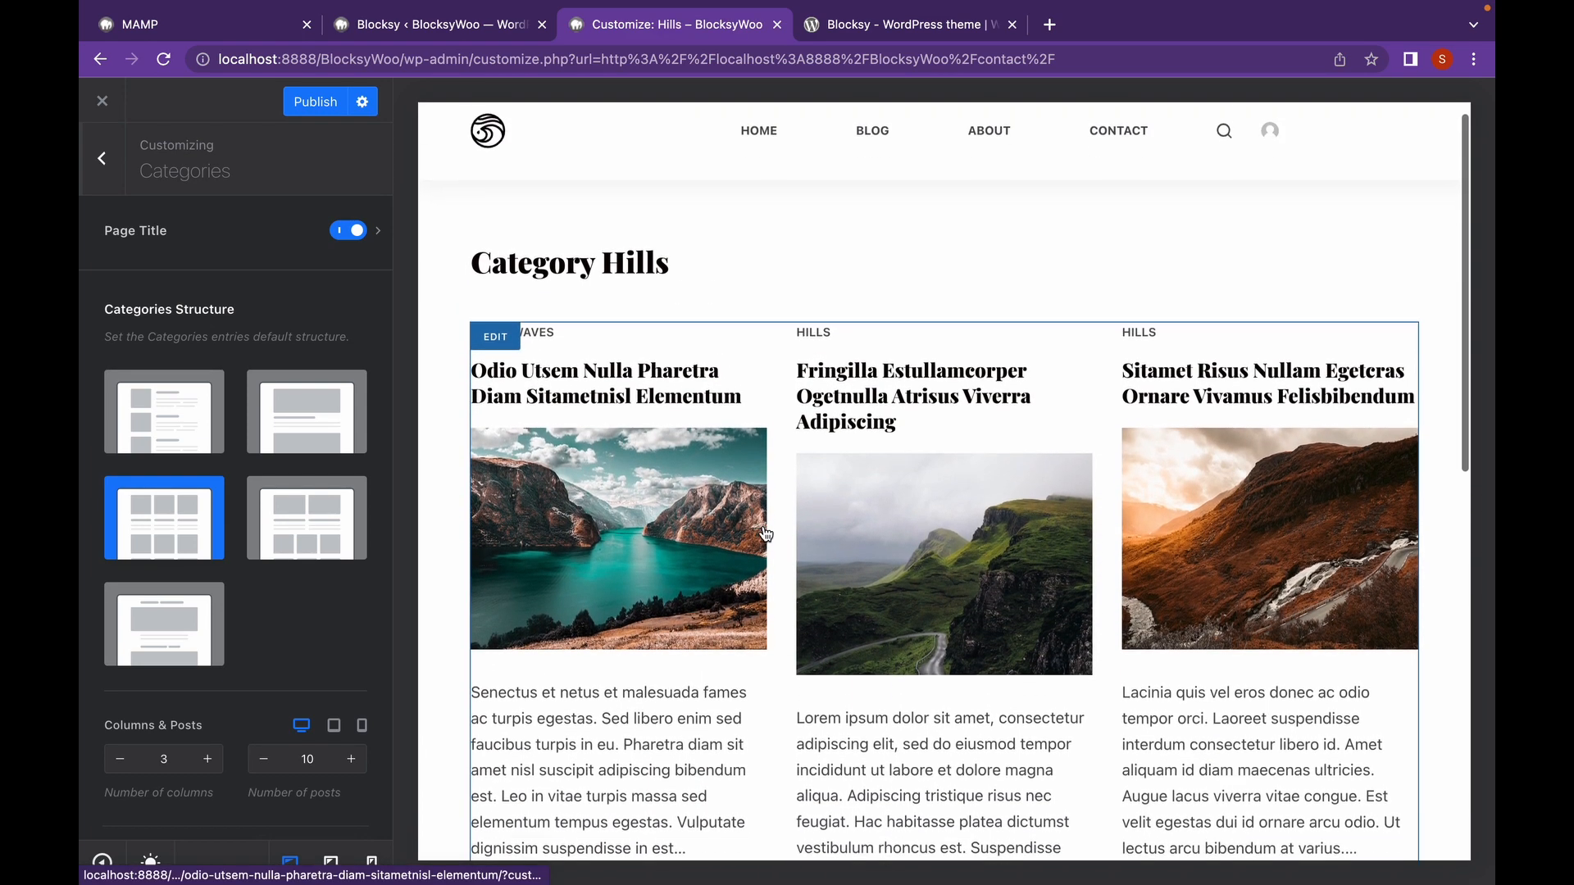
scroll(766, 534, up, 1)
drag(603, 286, 685, 288)
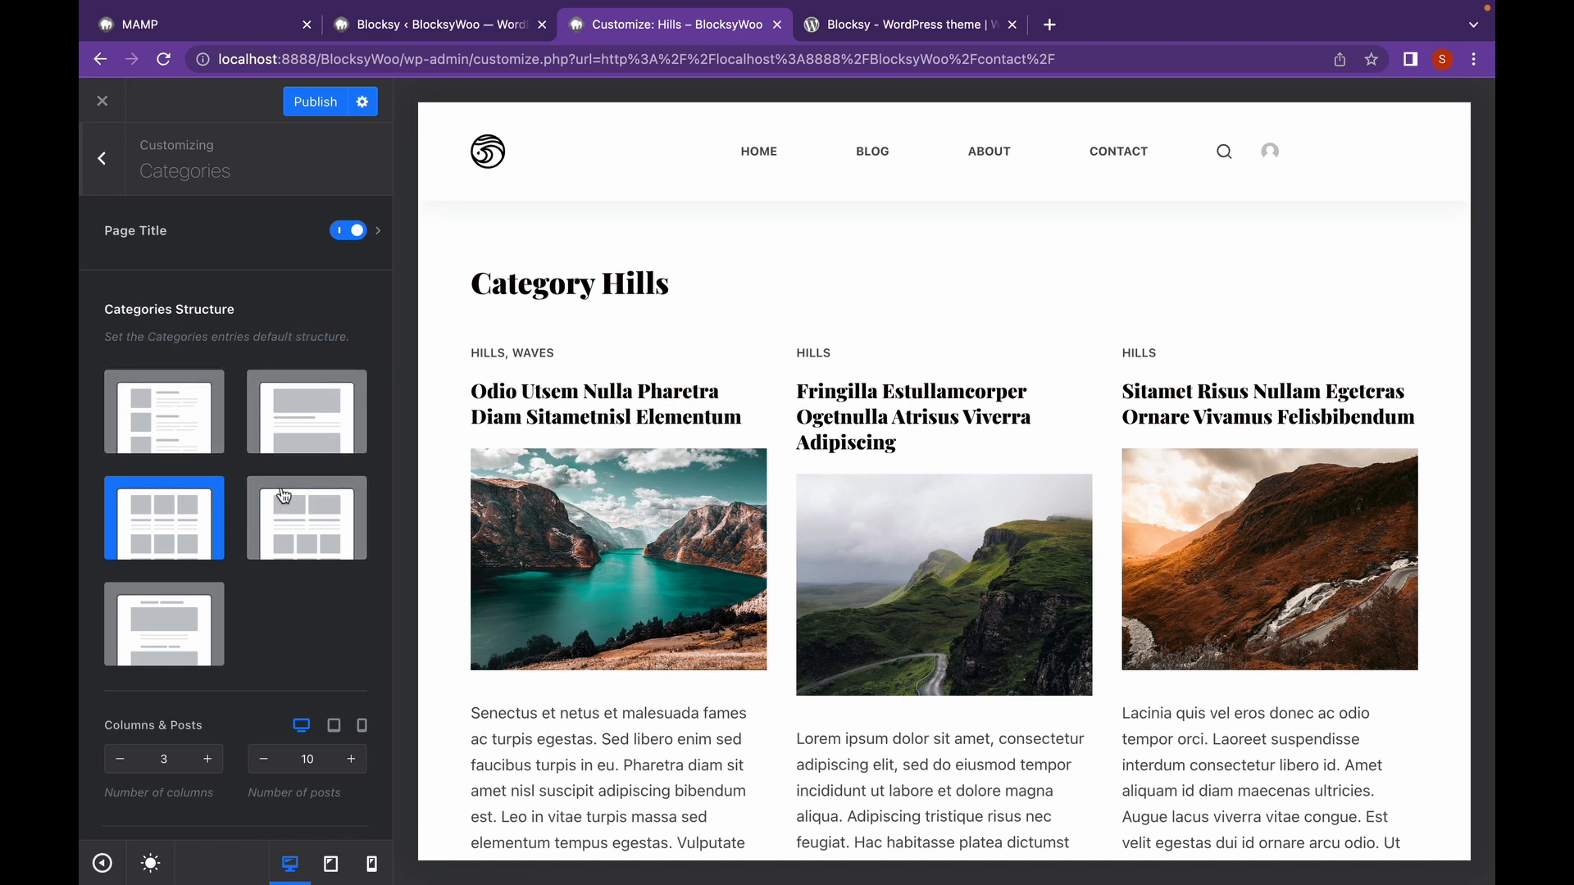
scroll(283, 442, down, 5)
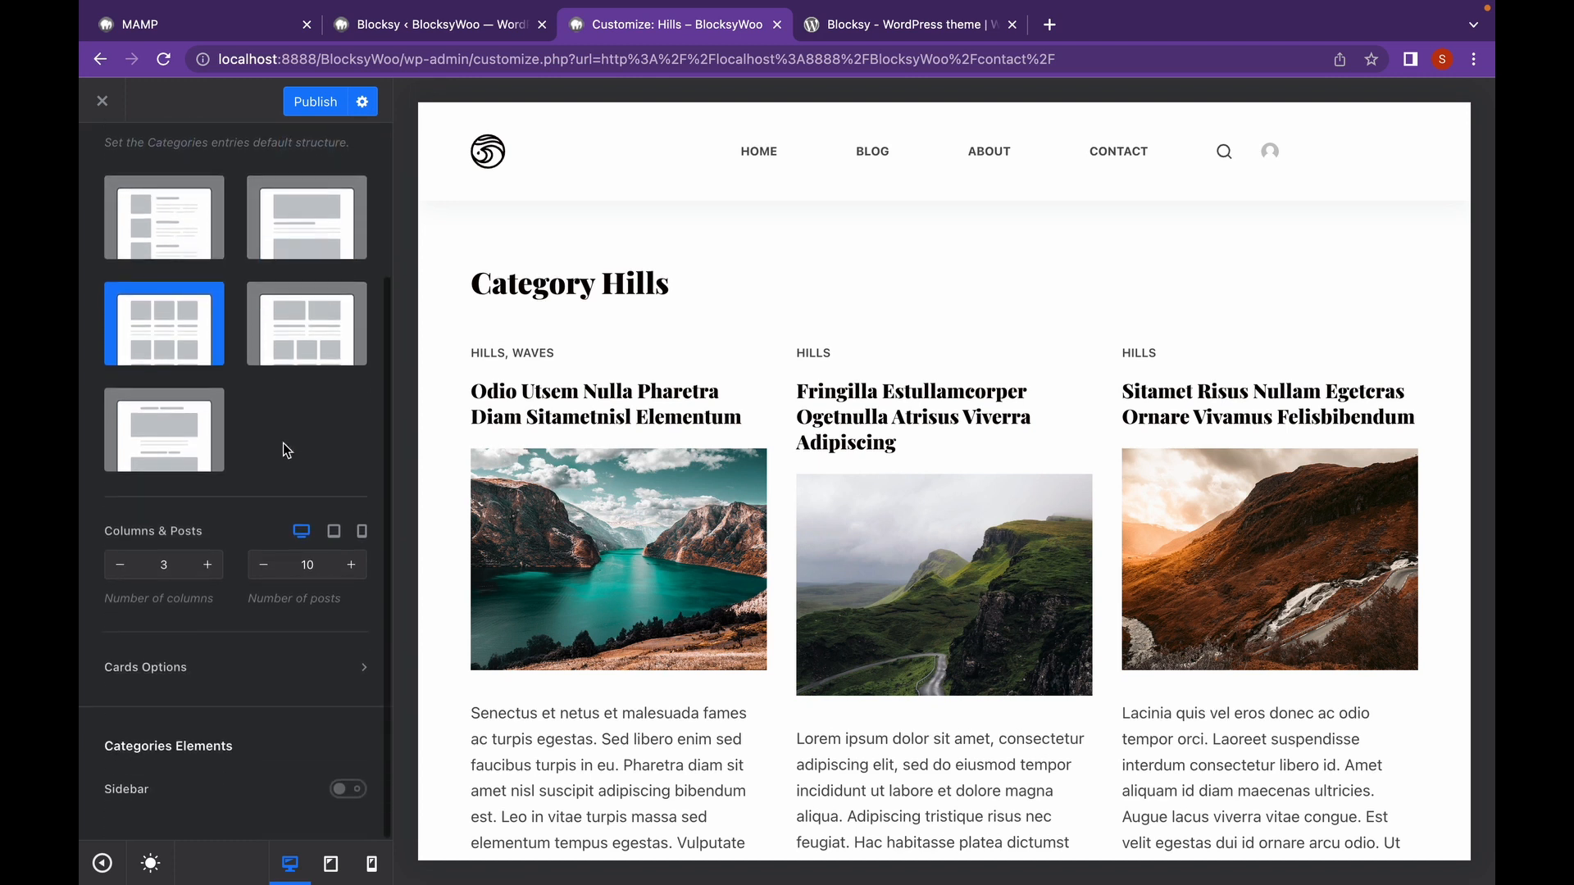
Review the category Columns & Posts and Page Title options, then return to the main sections.
click(150, 562)
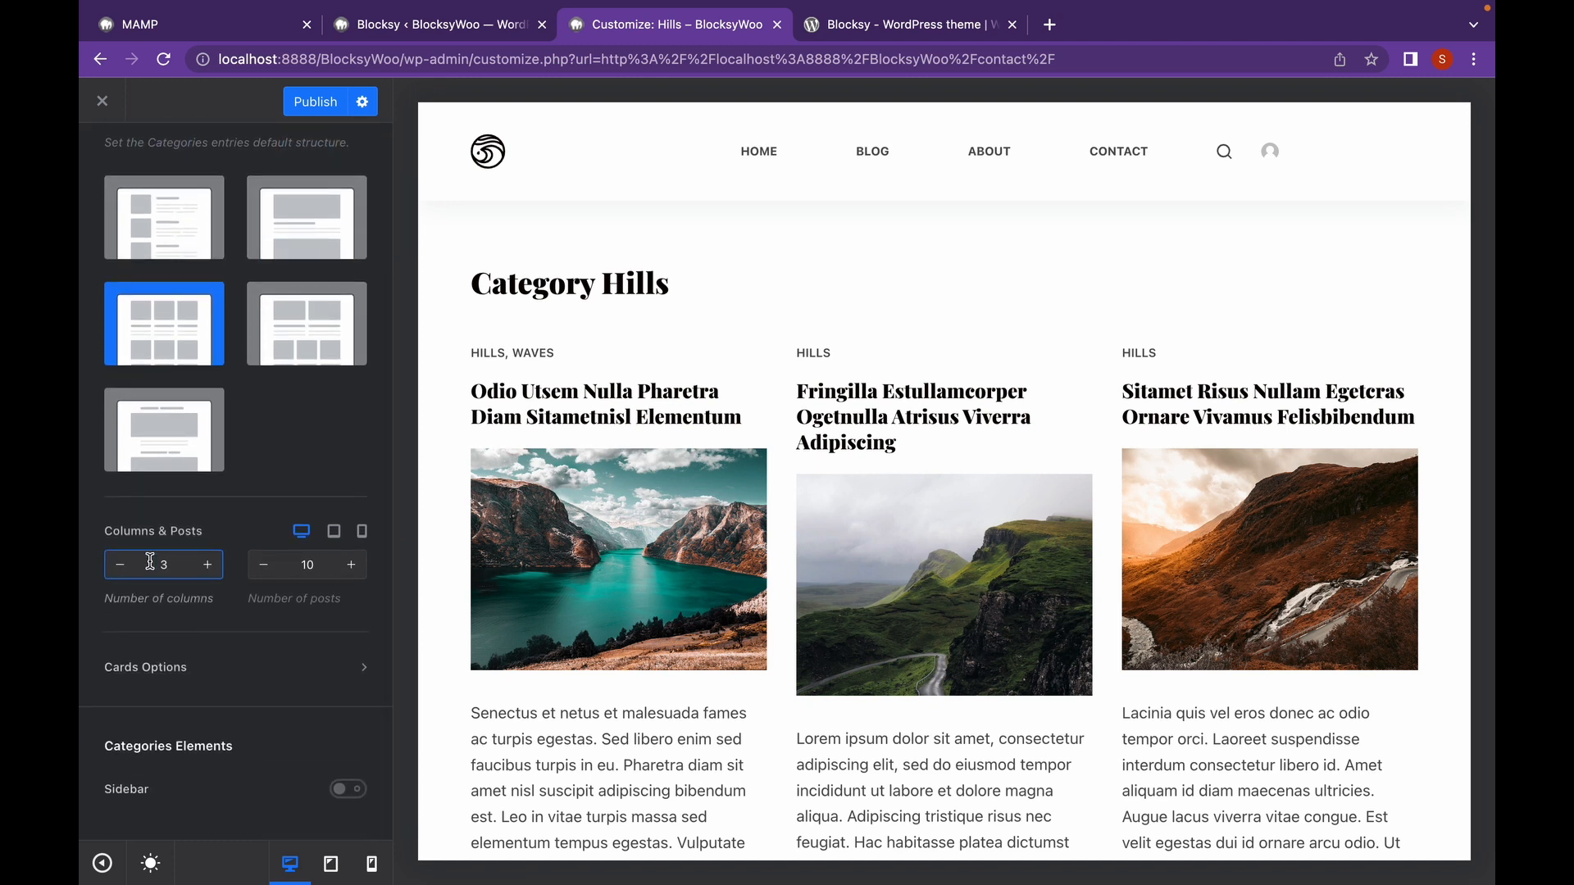
click(299, 555)
click(177, 565)
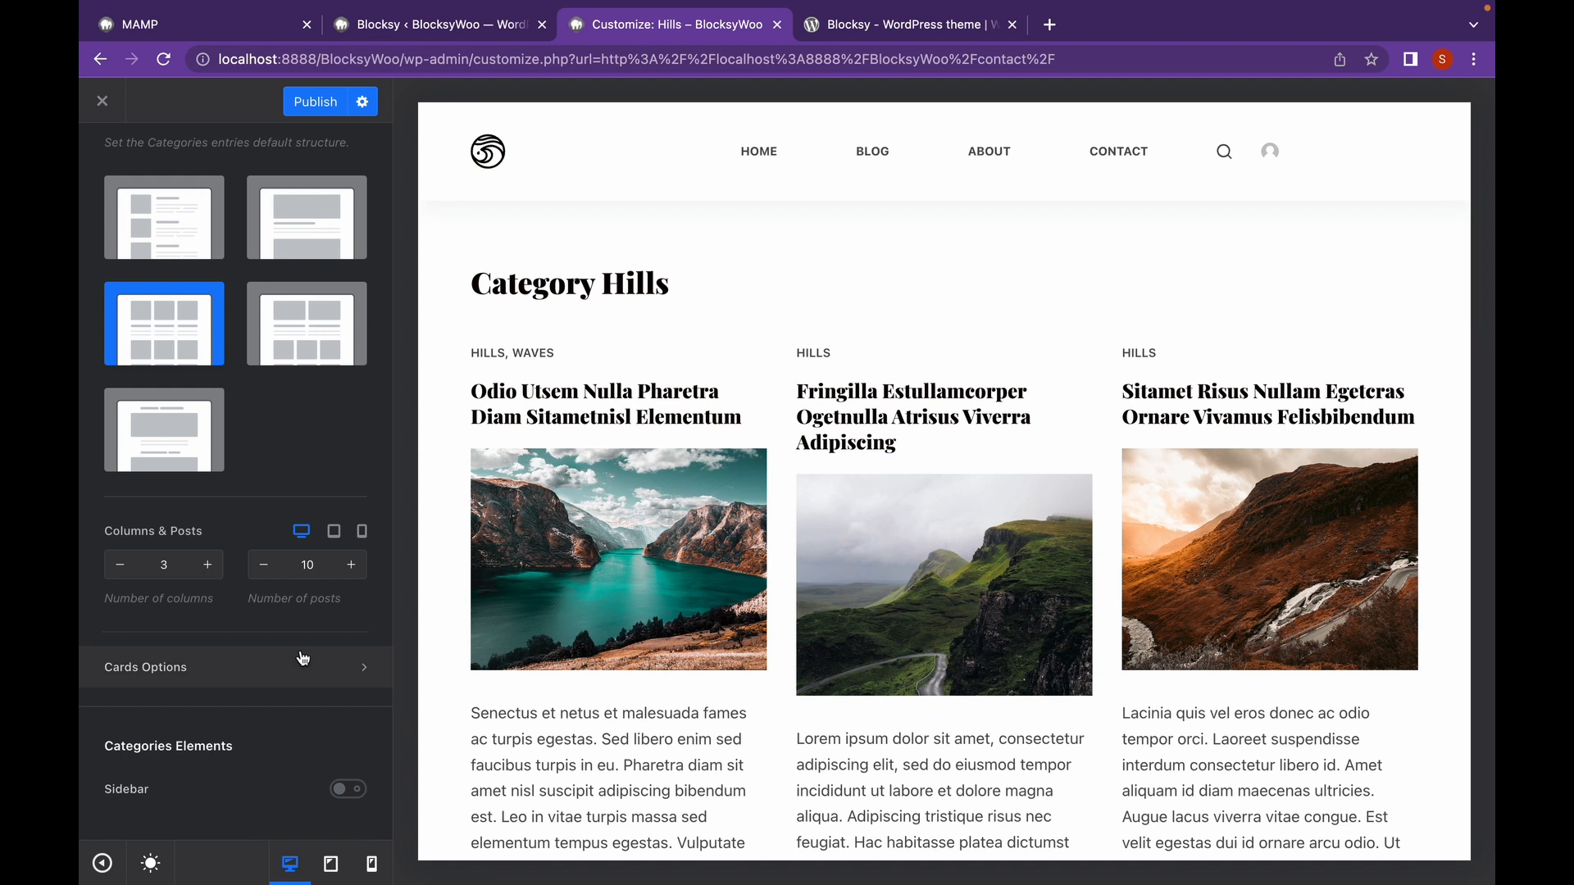
scroll(298, 655, up, 5)
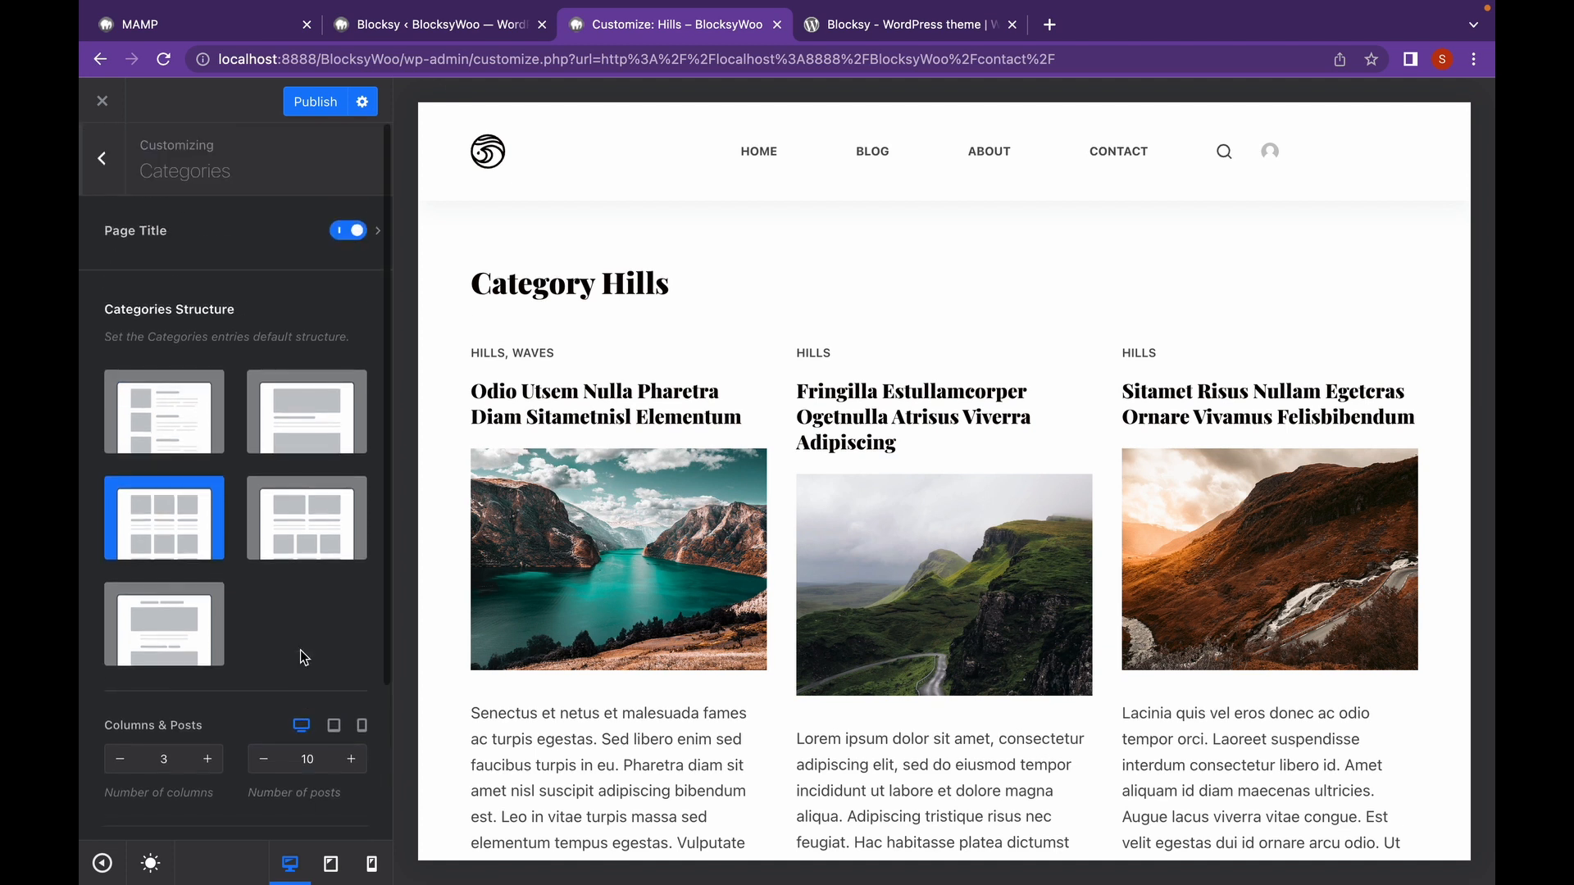
click(378, 237)
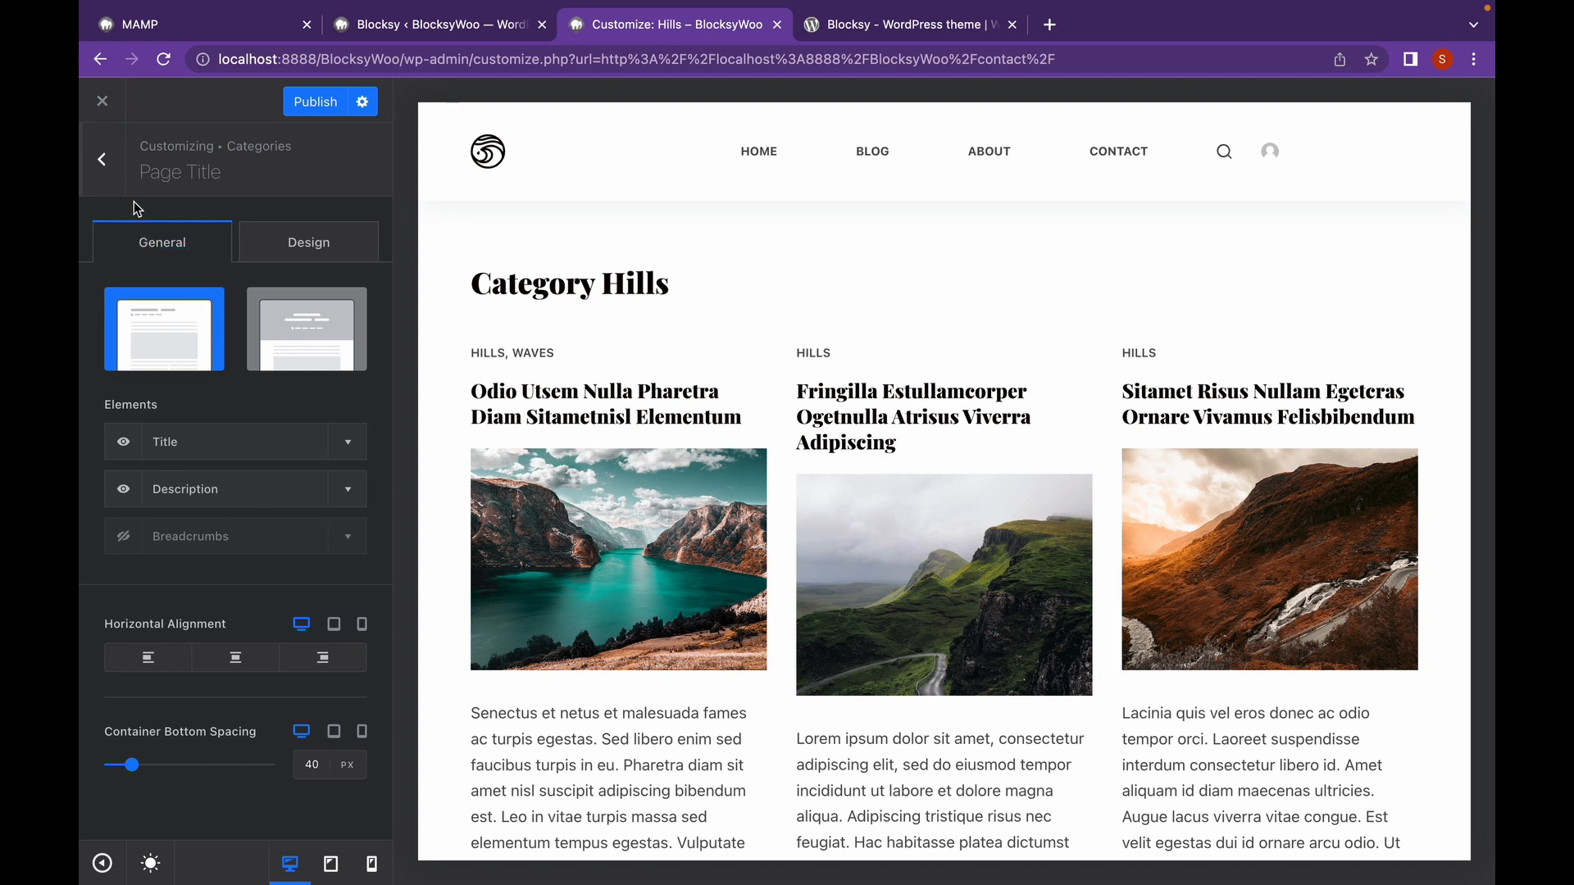
click(114, 184)
click(112, 182)
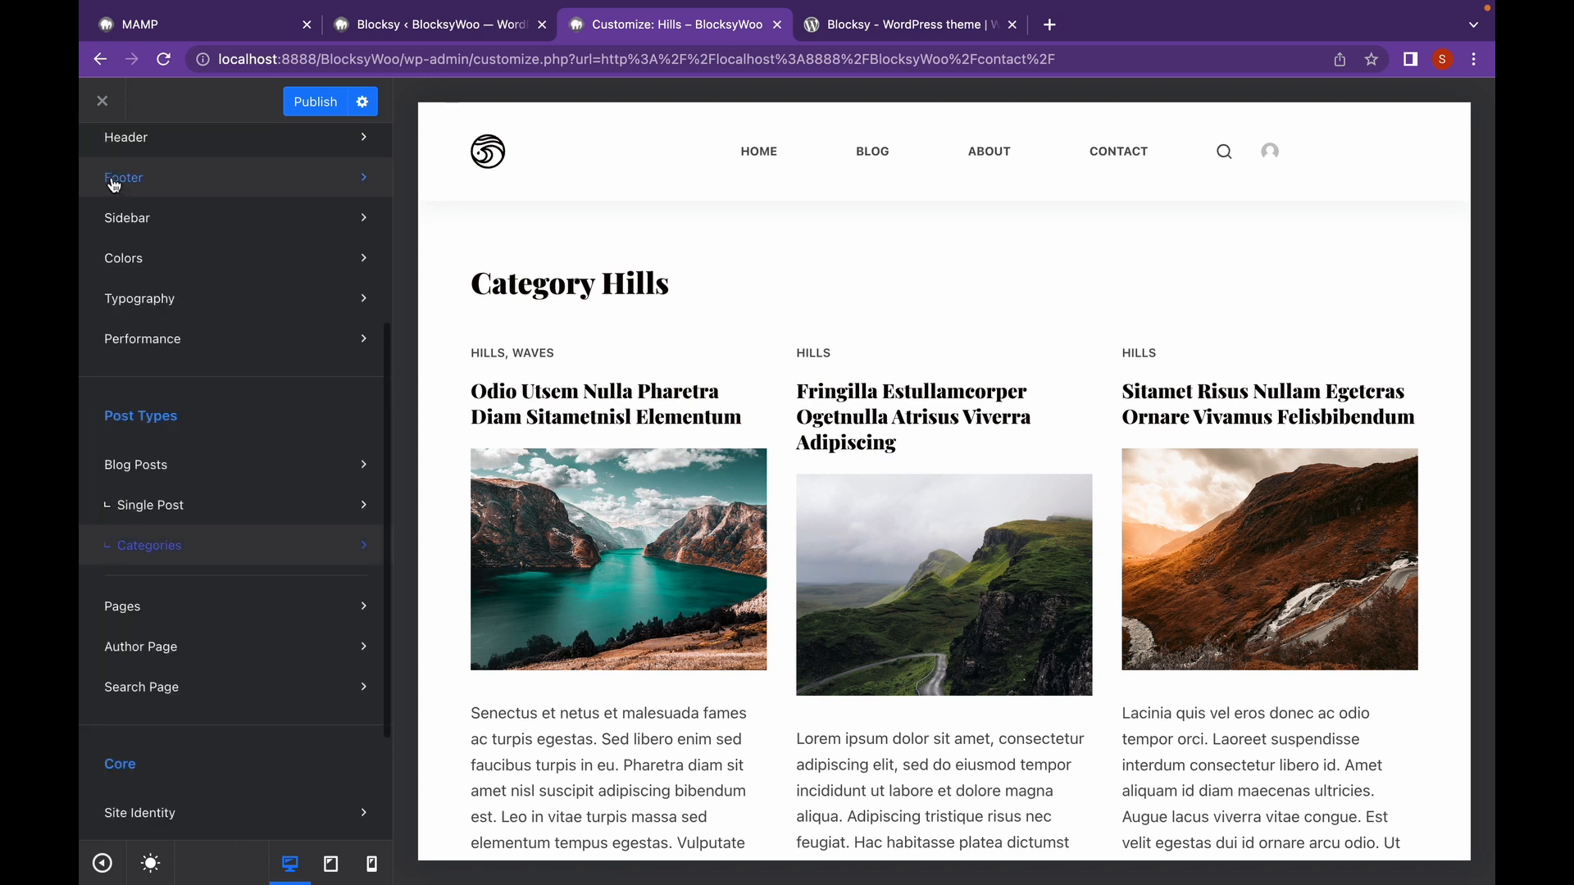
click(339, 623)
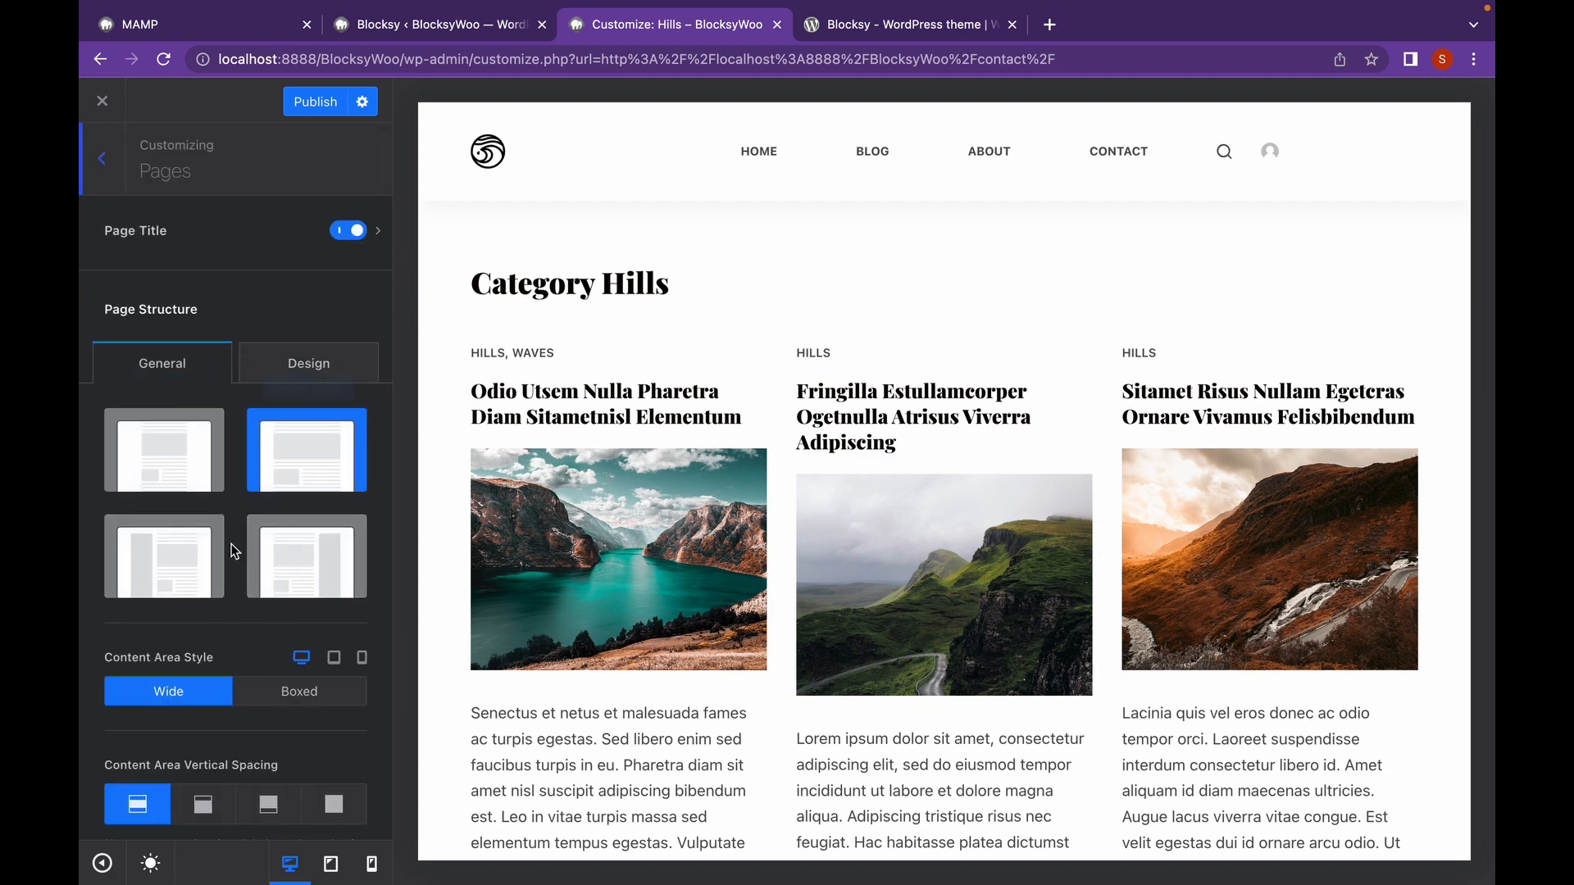
scroll(231, 543, down, 3)
scroll(232, 543, up, 3)
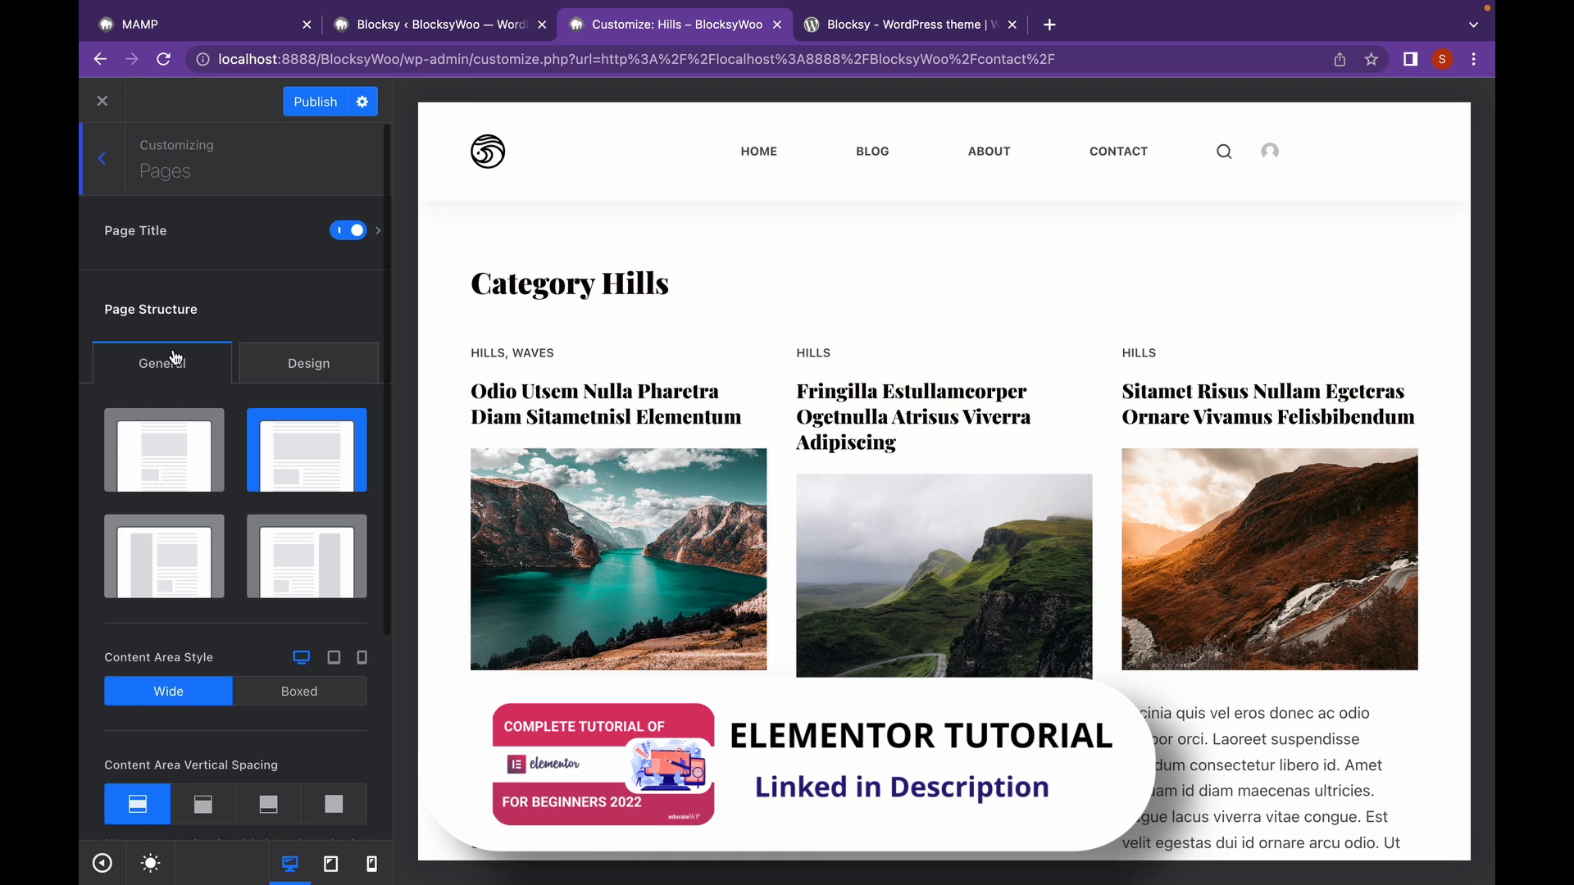
click(123, 154)
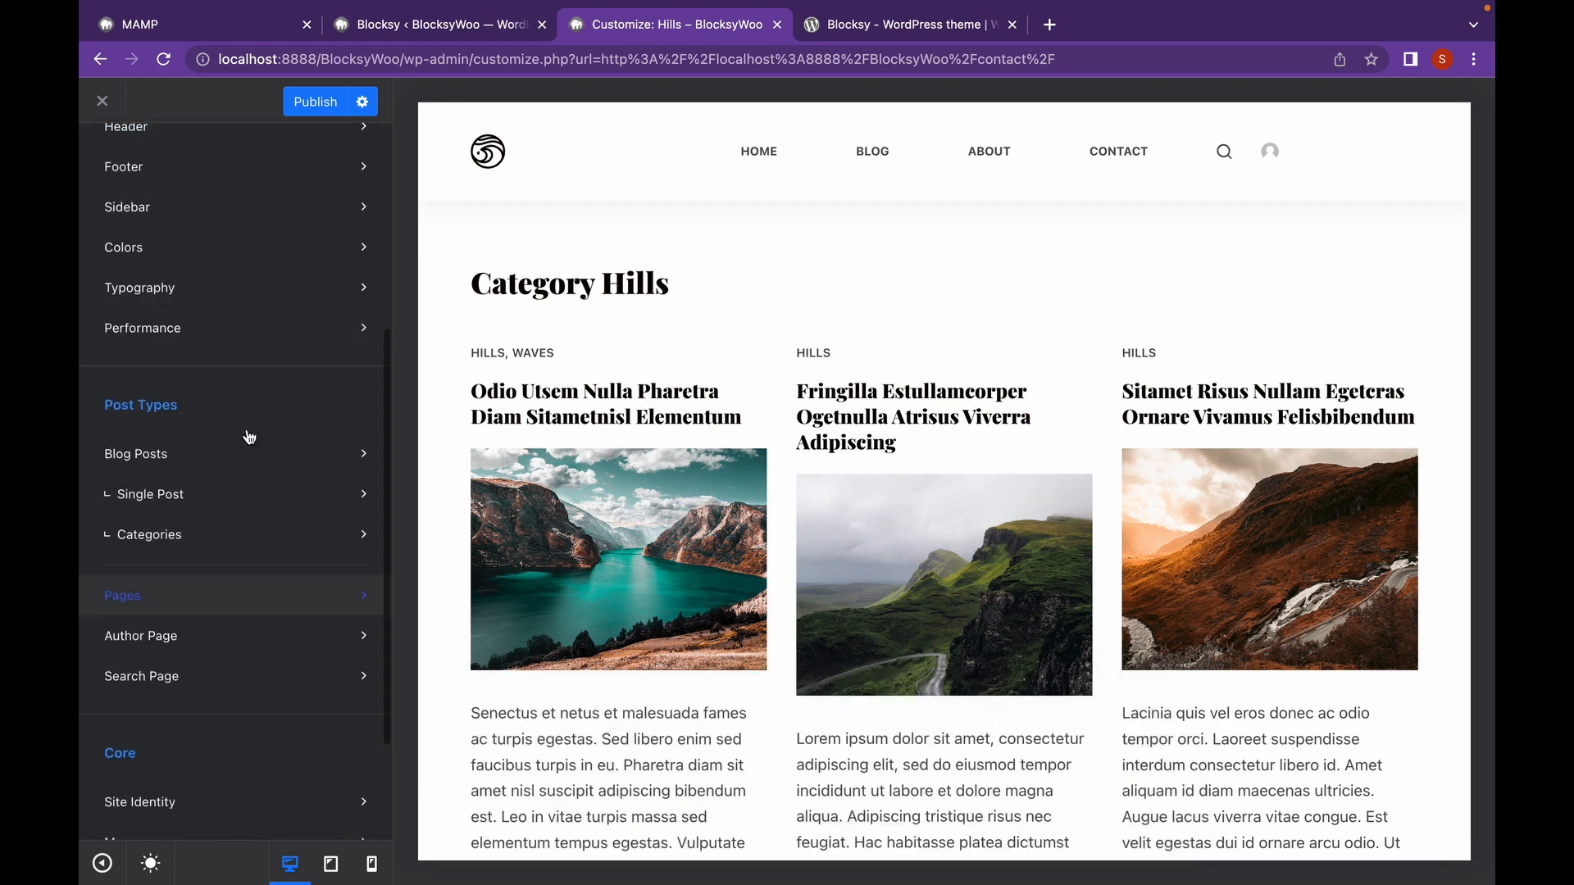
scroll(249, 436, down, 2)
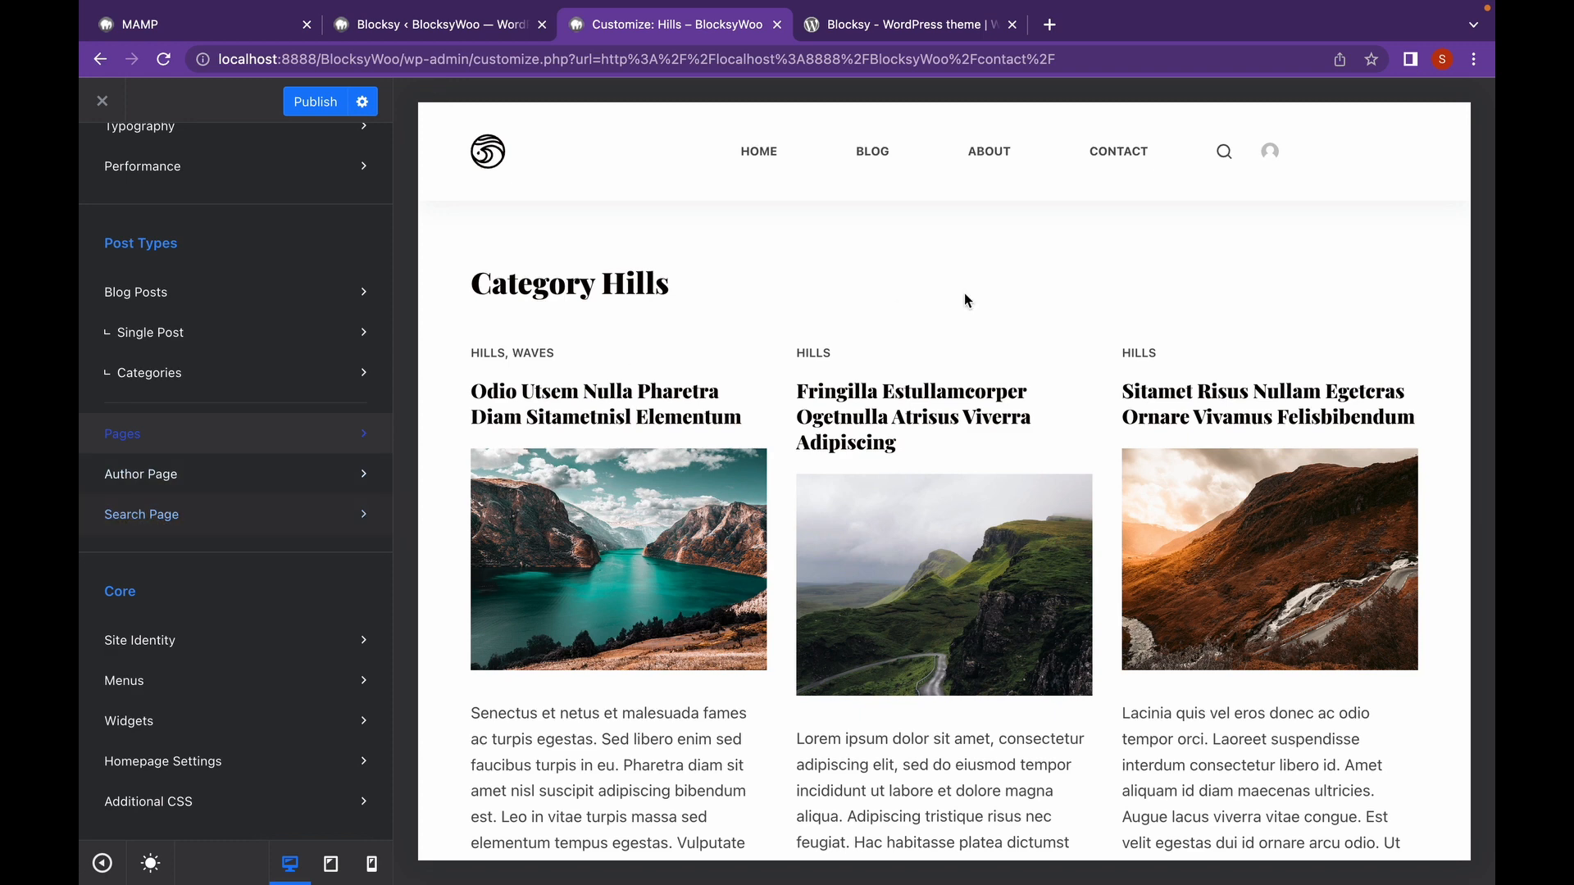
Search the site for 'hills' using the header search icon in the preview.
click(1224, 152)
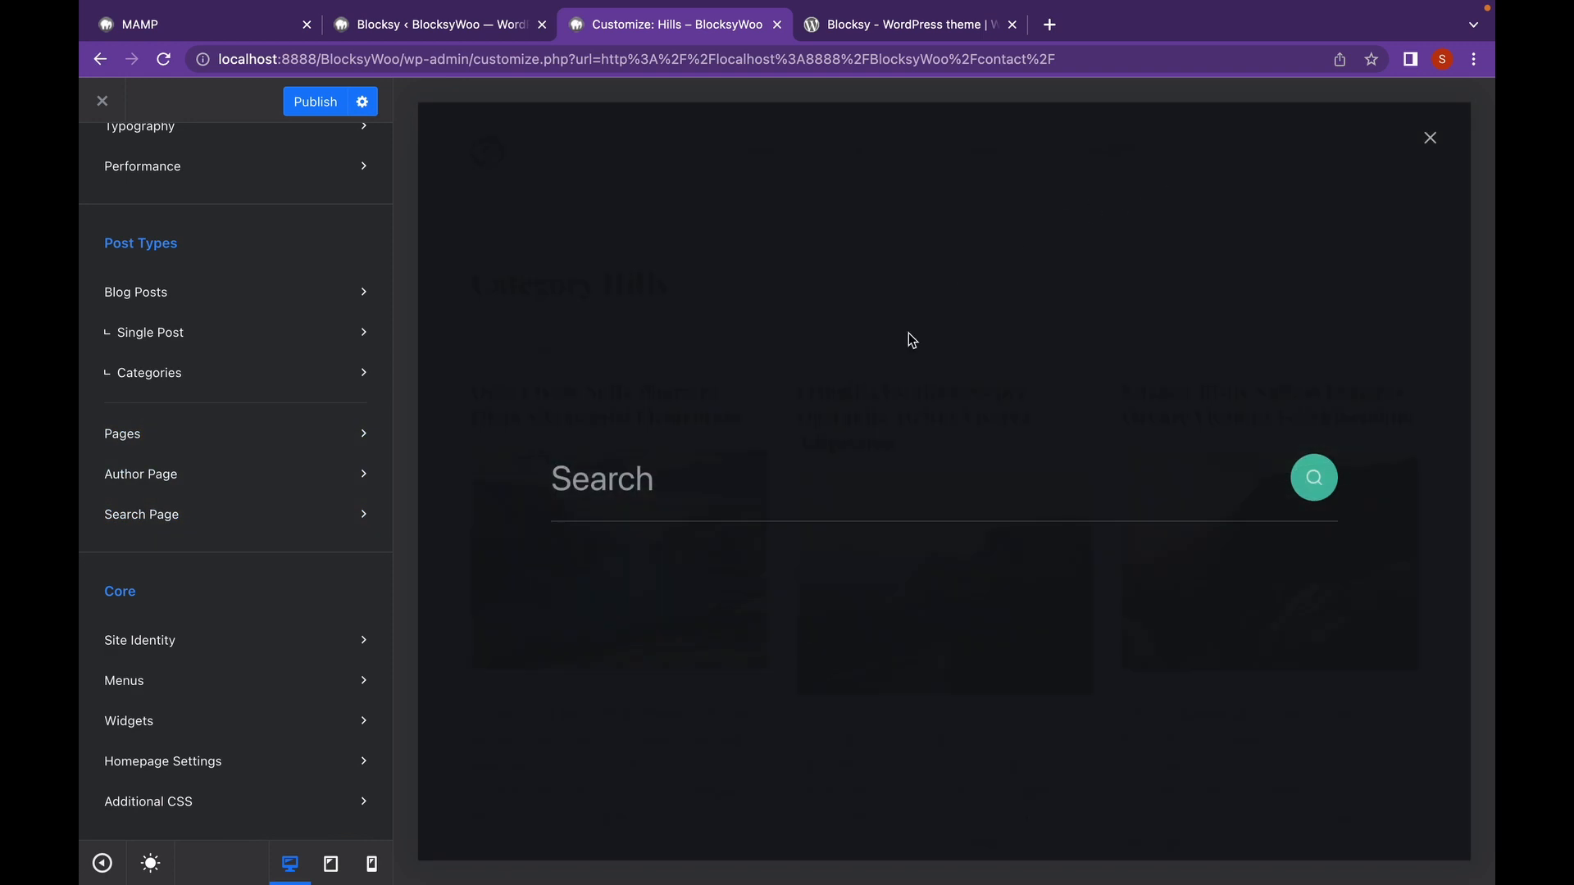
click(765, 492)
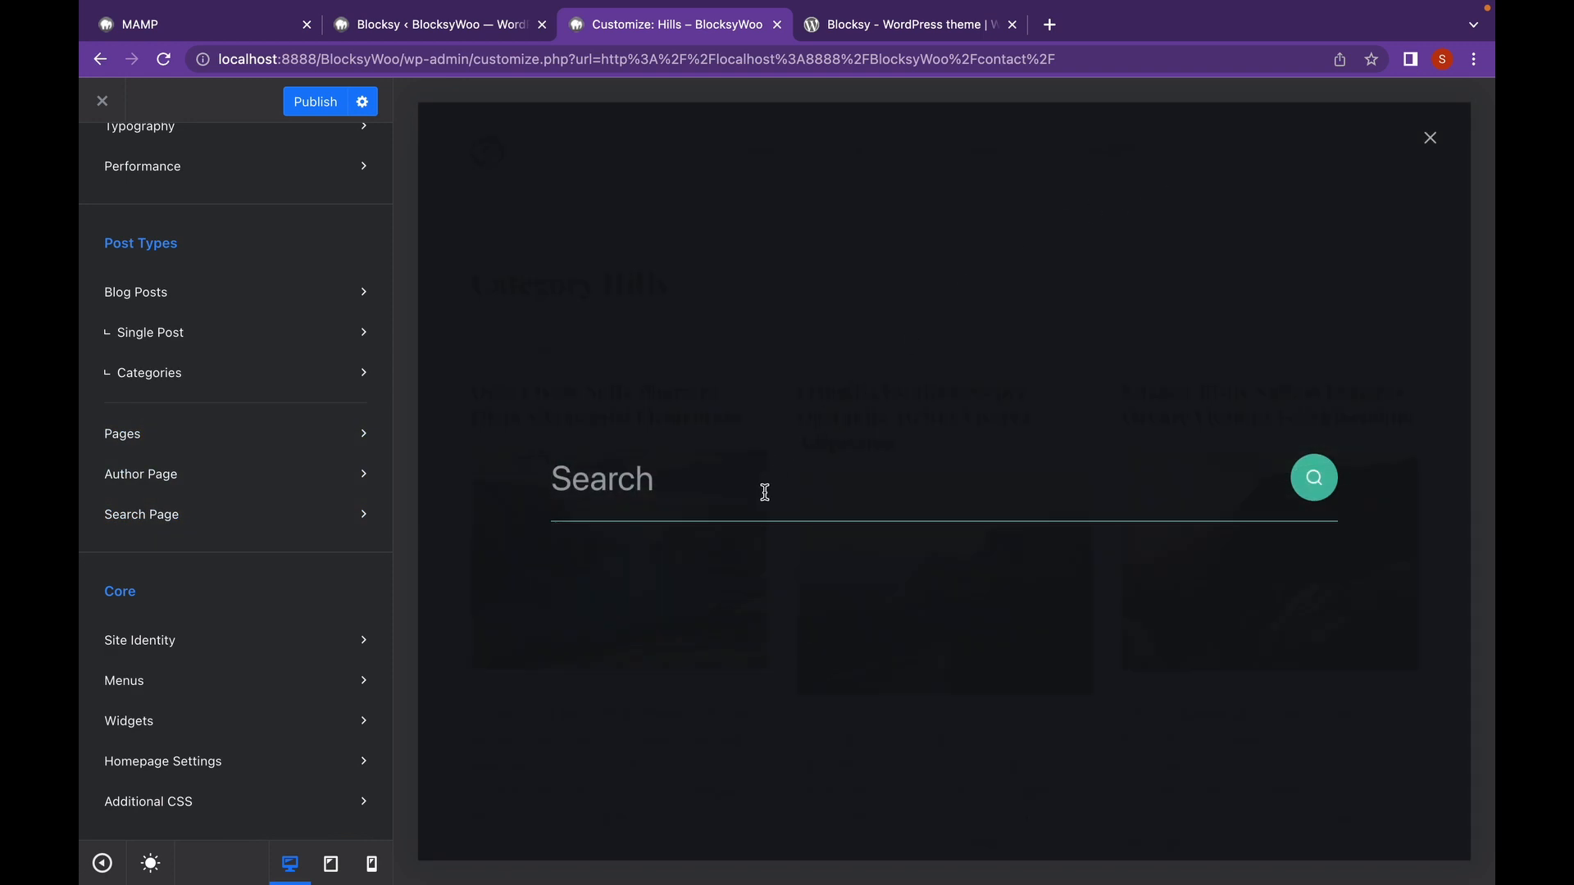
text(hills)
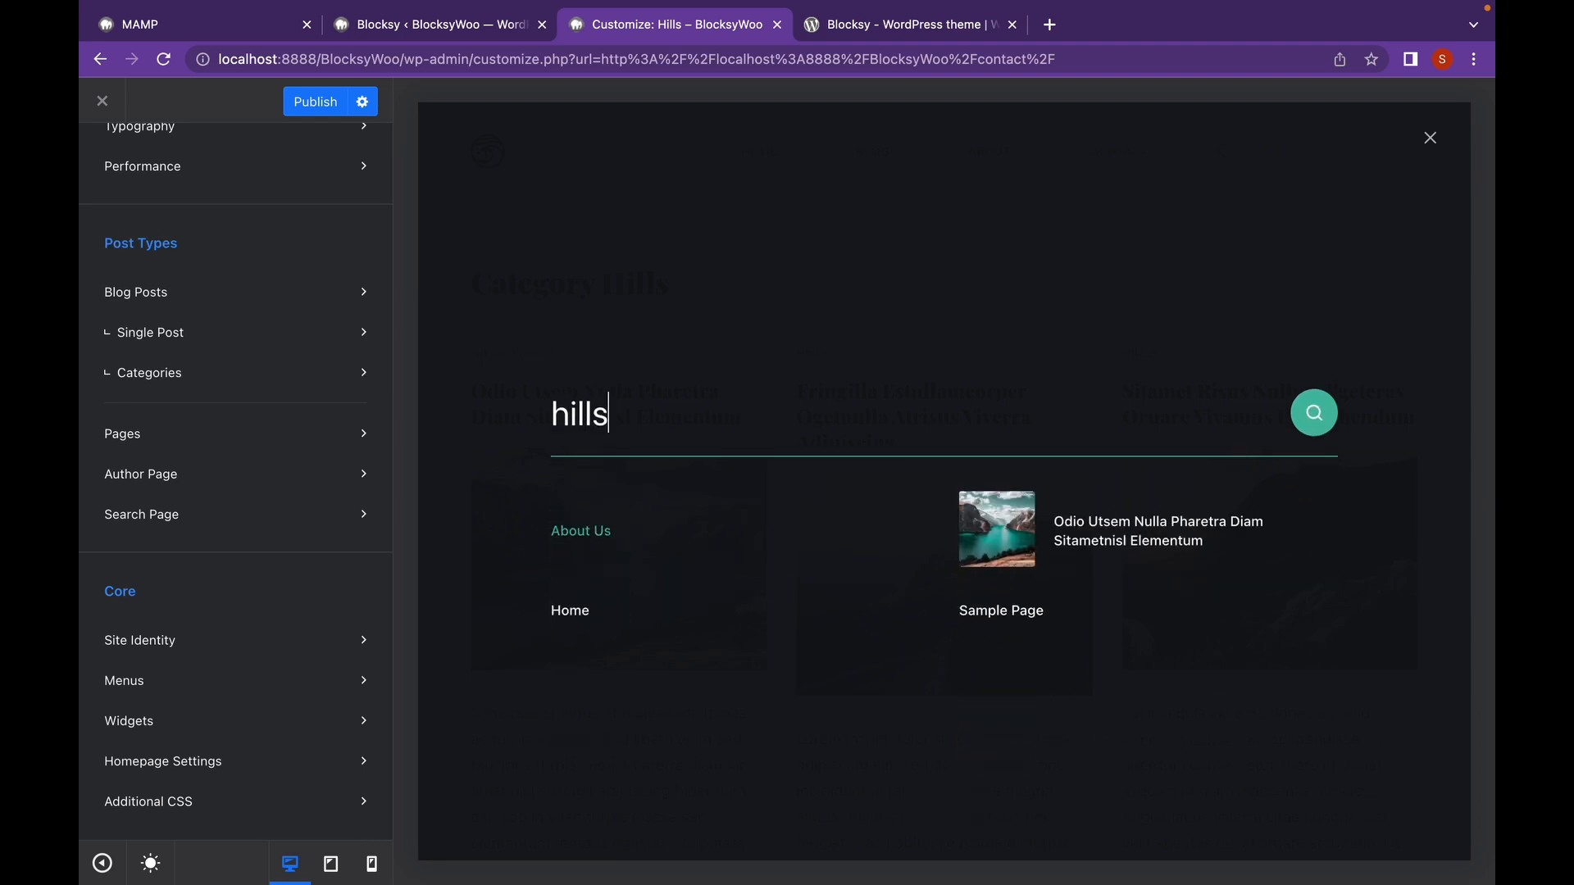
key(Return)
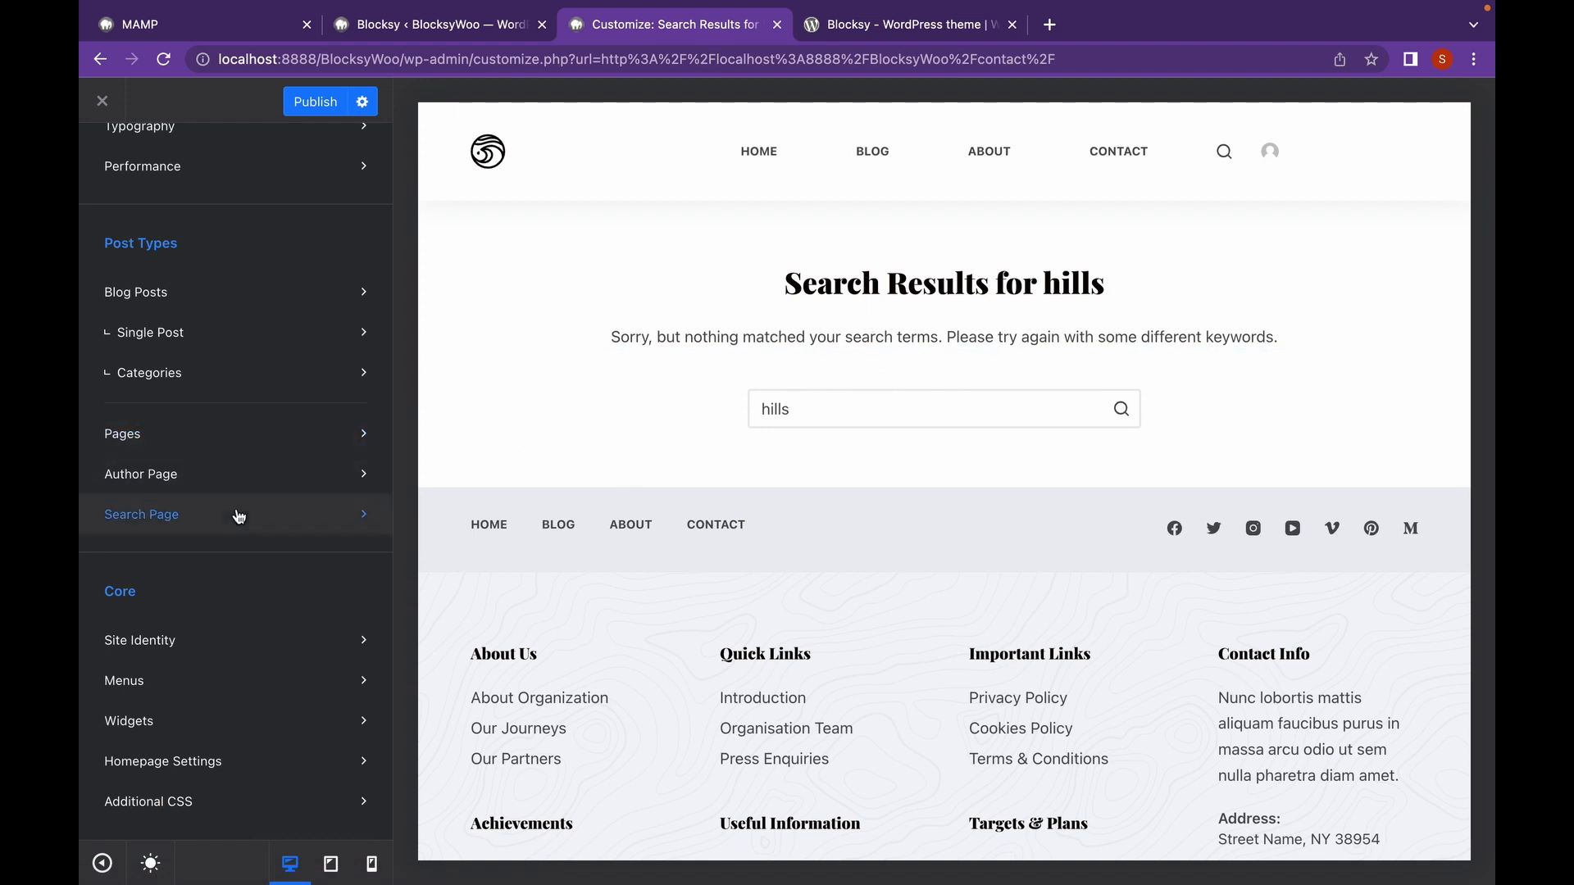
click(339, 524)
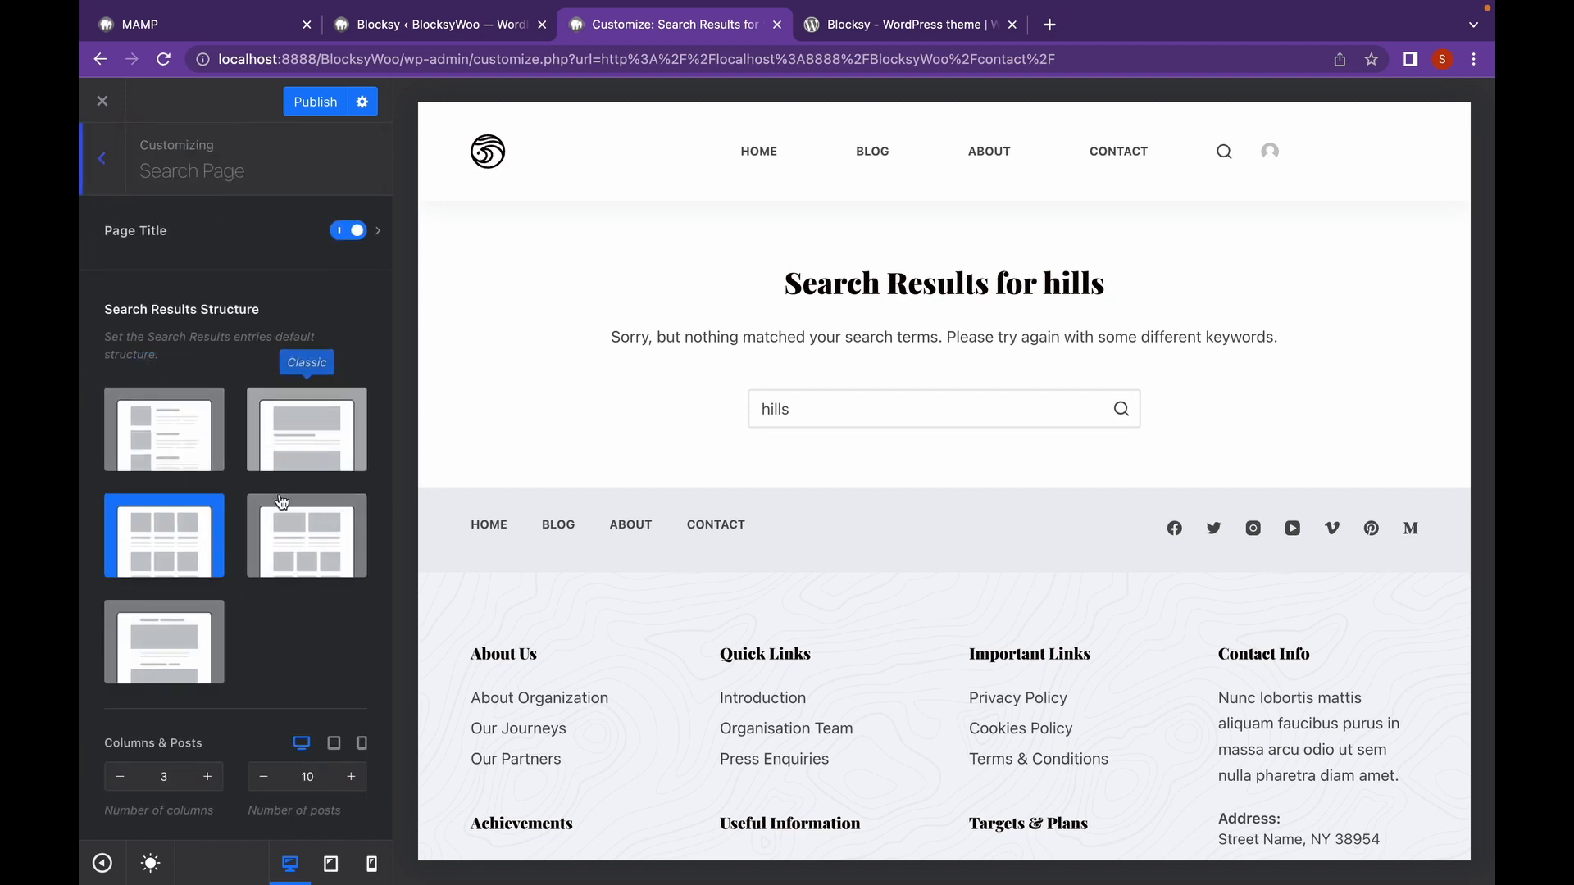
scroll(281, 541, down, 4)
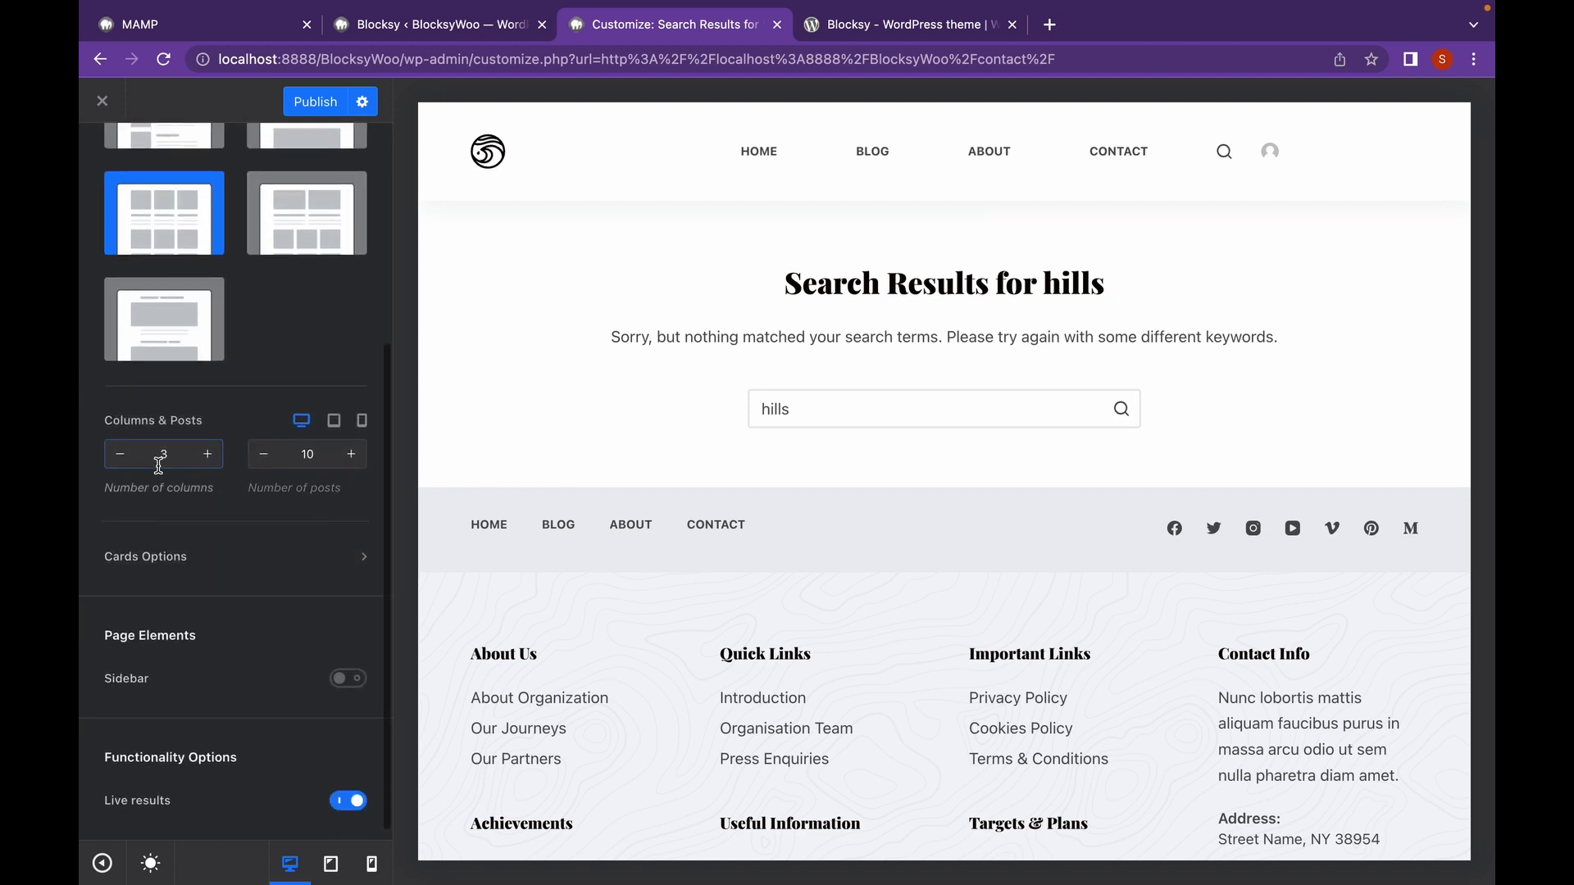
scroll(294, 475, down, 1)
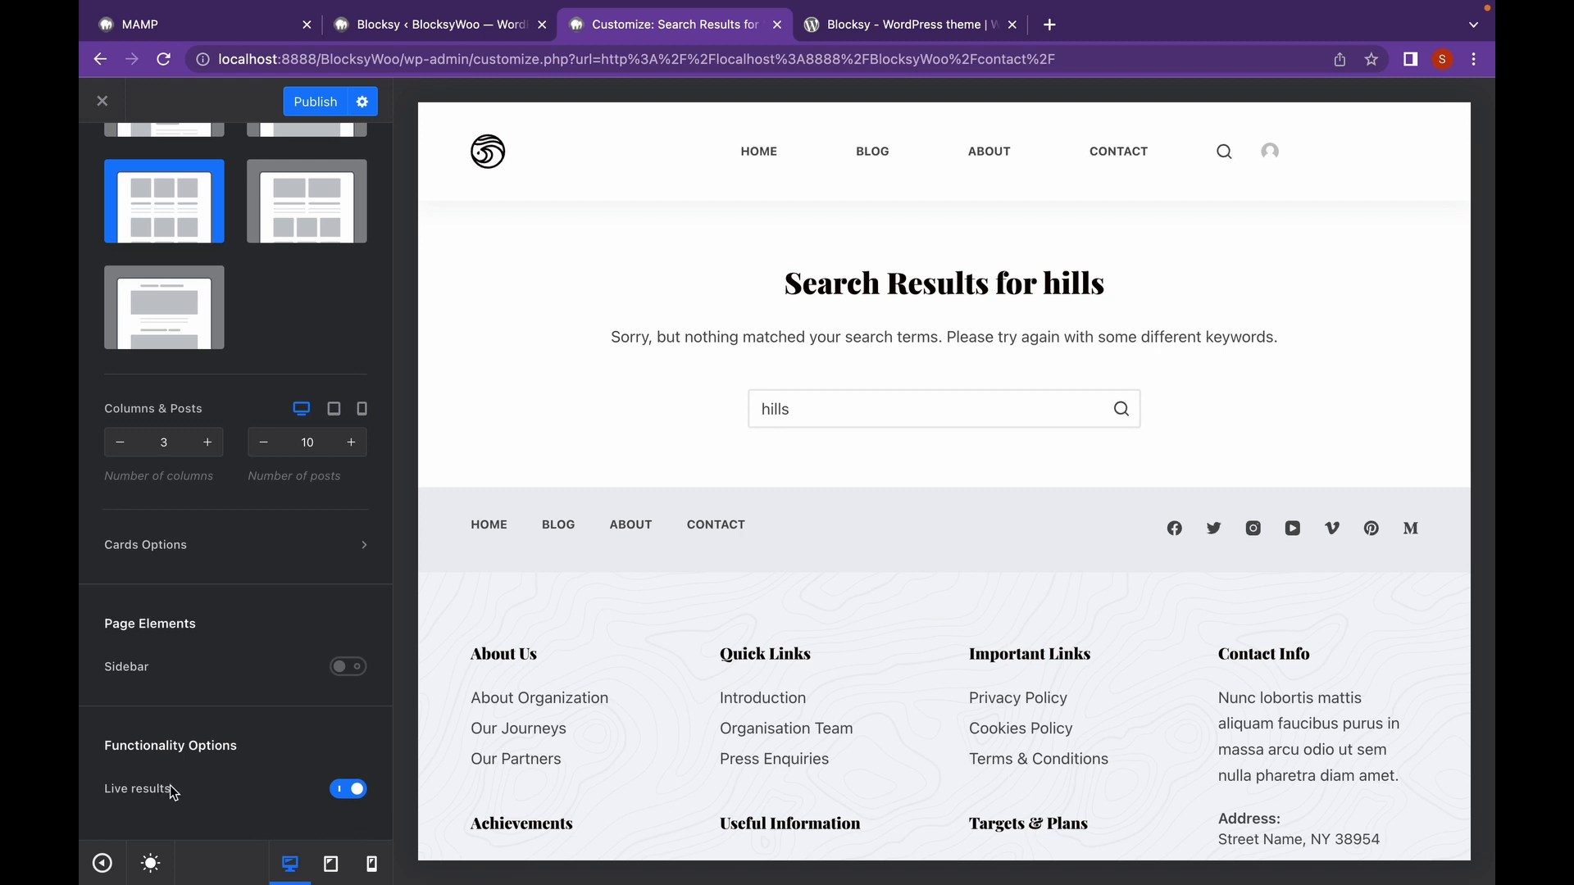
scroll(286, 656, up, 5)
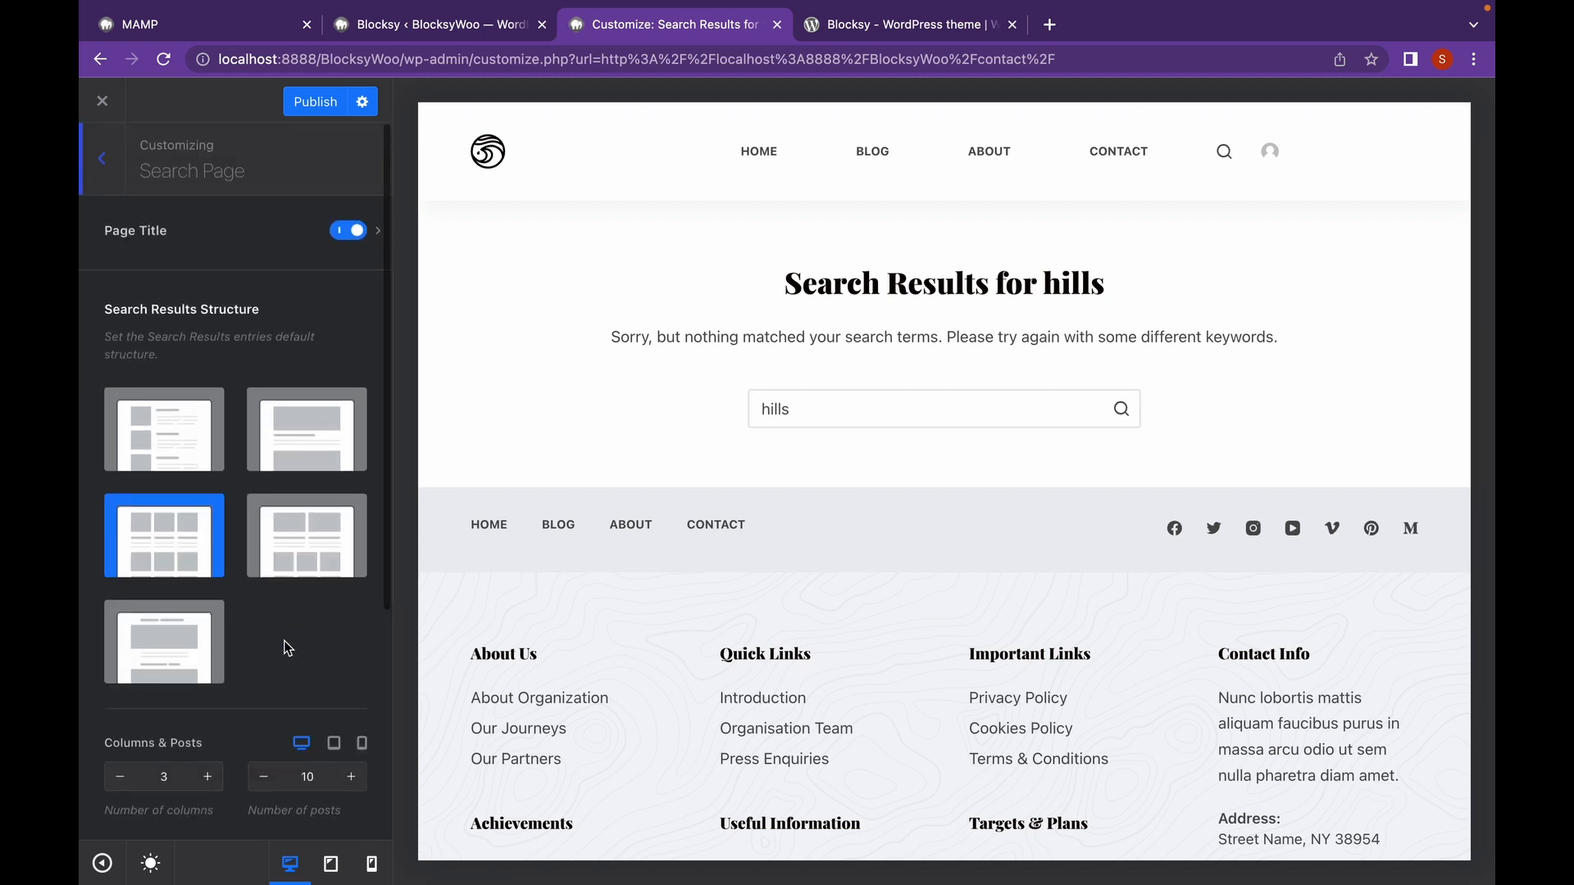
click(102, 160)
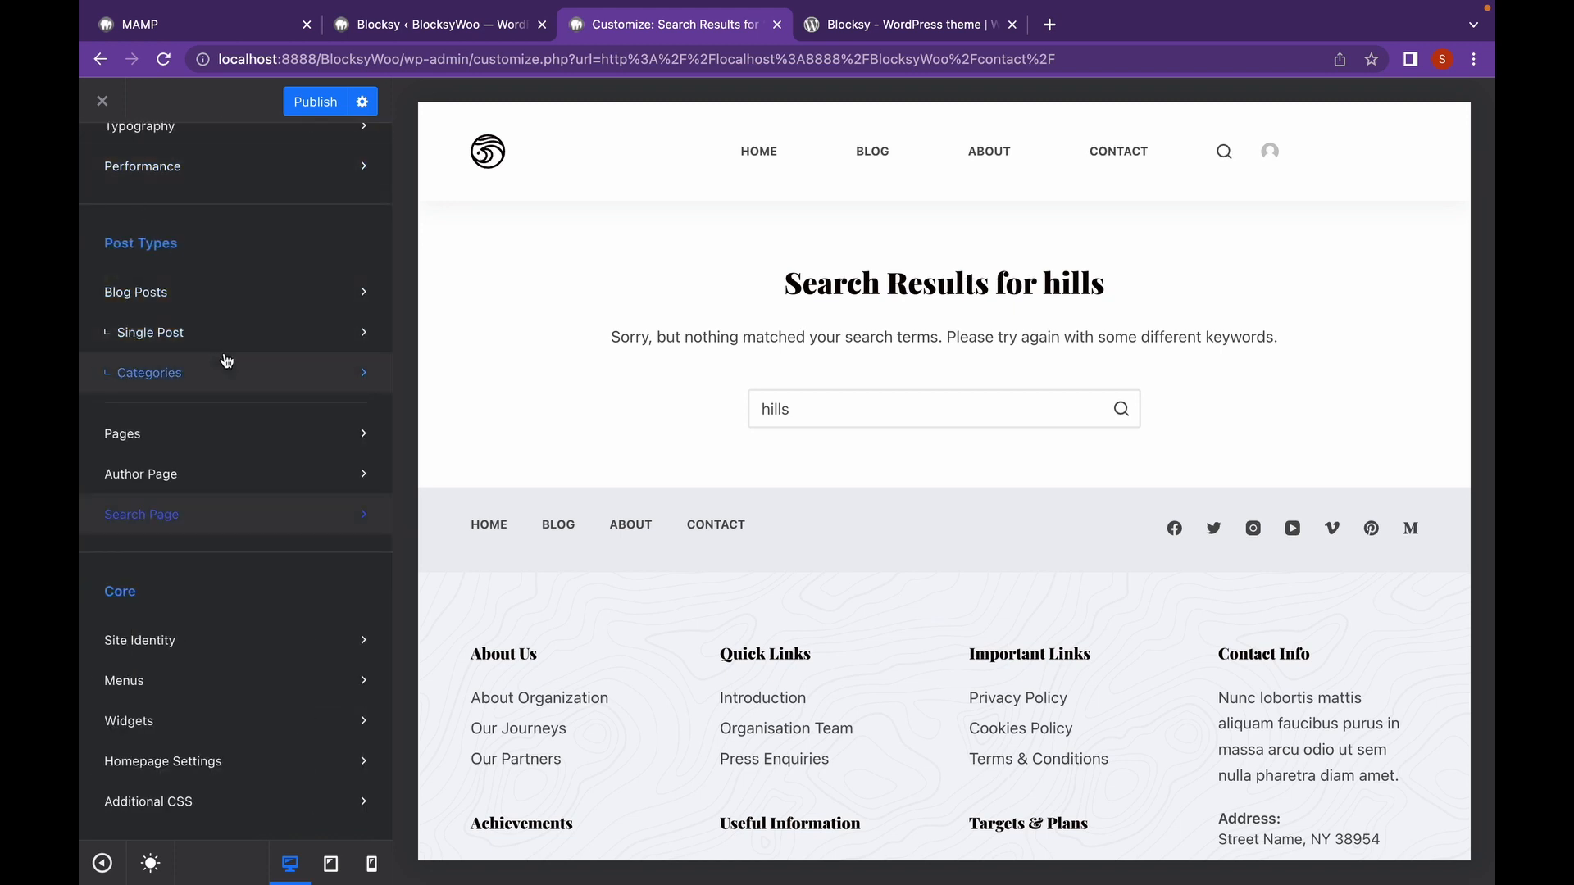